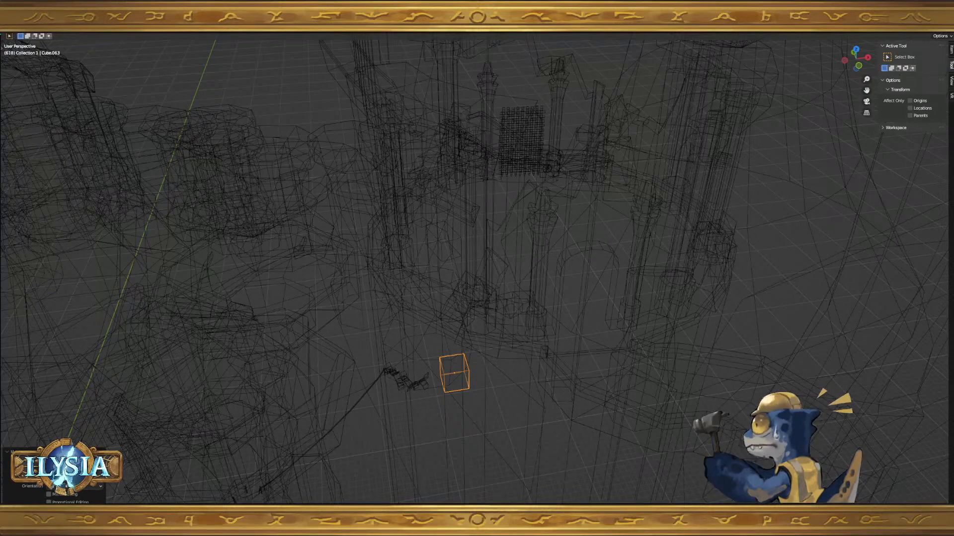
- Switch the viewport from wireframe to solid shading around the selected cube
middle_click_drag(631, 336, 657, 342)
key("shift+z")
mouse_move(768, 332)
middle_mouse_down()
mouse_move(740, 322)
mouse_move(742, 331)
mouse_move(696, 348)
mouse_move(706, 382)
middle_mouse_up()
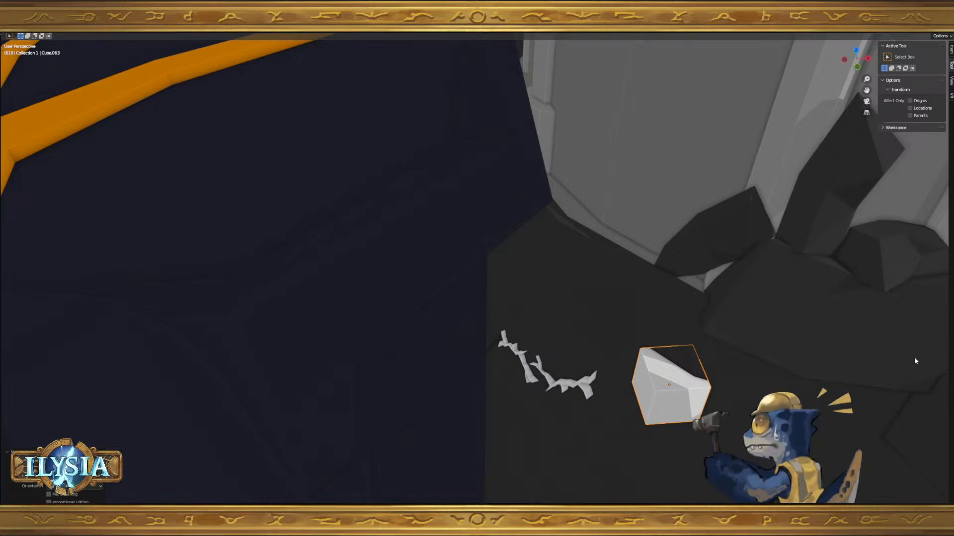
- Rotate the white cube about the Z axis to align it with the dark cliff face near the branches
middle_click_drag(766, 312, 649, 311)
scroll(648, 311, "up", 5)
key("r")
key("z")
left_click(760, 315)
middle_click_drag(760, 315, 794, 276)
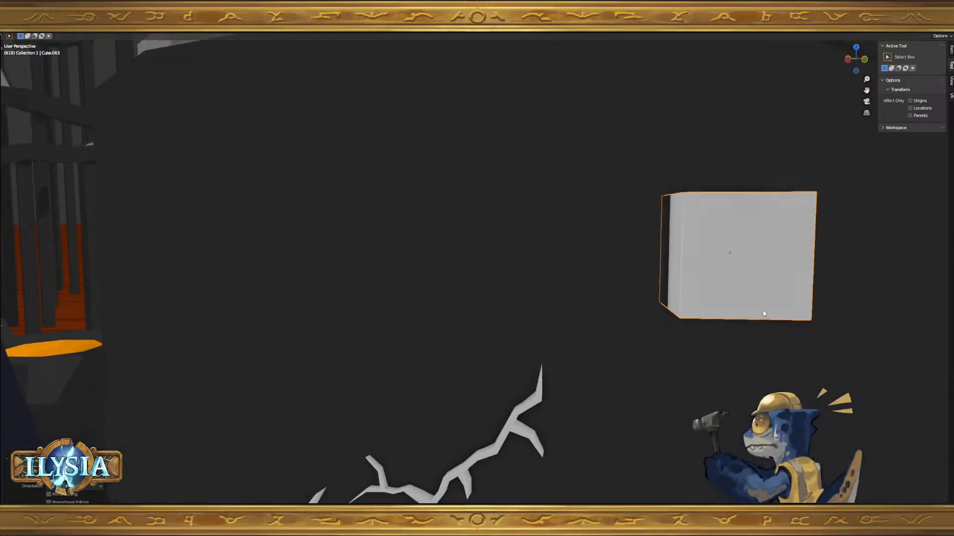
- Examine the castle wall, the lava streams and the branches on the cliff around the white cube
middle_click_drag(650, 334, 649, 358)
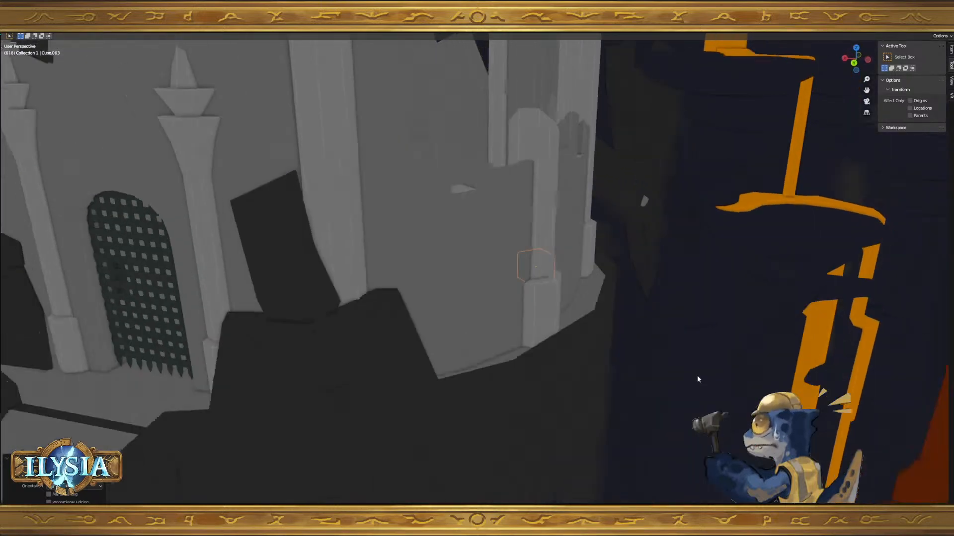
middle_click_drag(794, 390, 579, 379, "shift")
scroll(576, 368, "up", 3)
middle_click_drag(671, 144, 447, 174, "shift")
middle_click_drag(447, 174, 382, 209, "shift")
middle_click_drag(382, 209, 585, 300, "shift")
scroll(585, 299, "up", 3)
middle_click_drag(595, 262, 657, 330)
middle_click_drag(486, 352, 745, 357)
left_click(695, 395)
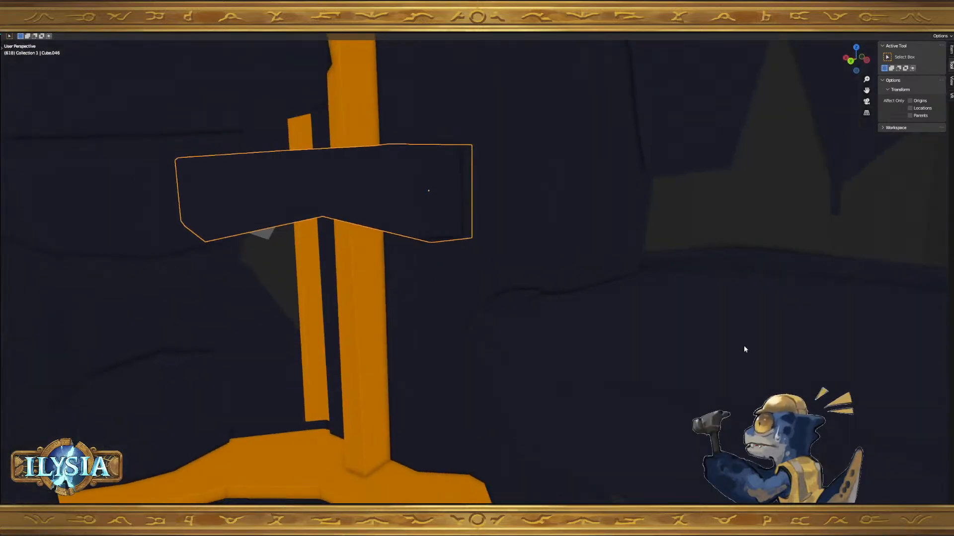
middle_click_drag(675, 365, 491, 299)
scroll(490, 299, "up", 3)
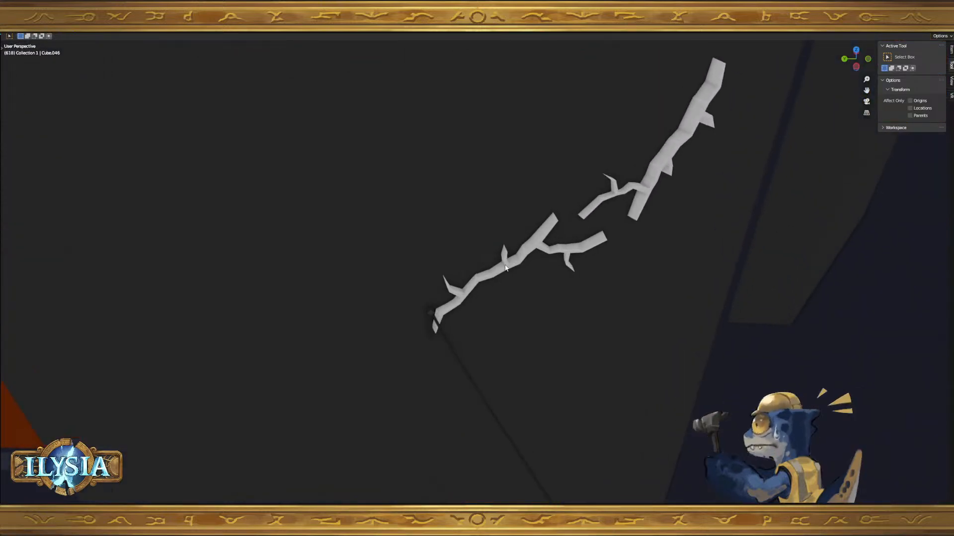
middle_click_drag(528, 264, 611, 280)
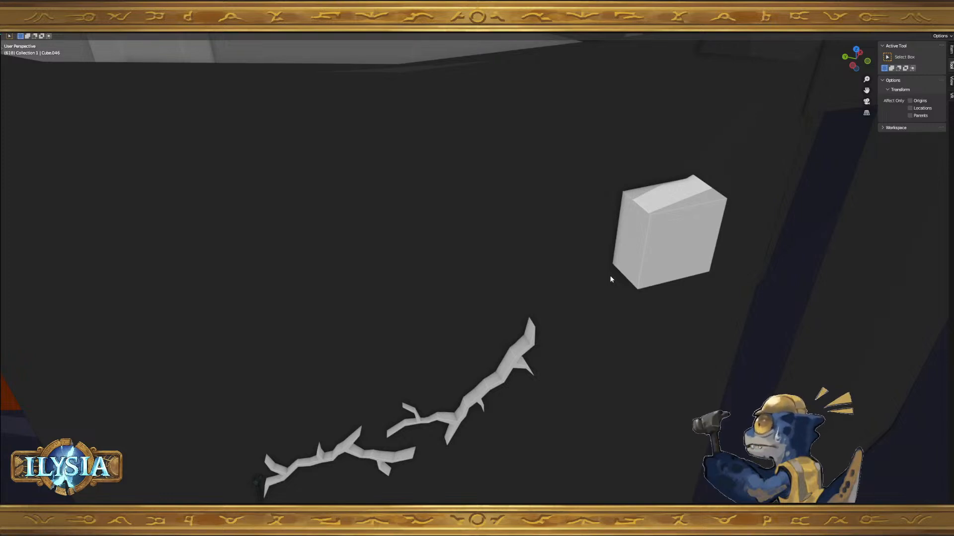
- Reselect the white cube and examine its placement below the ruined round tower
left_click(690, 244)
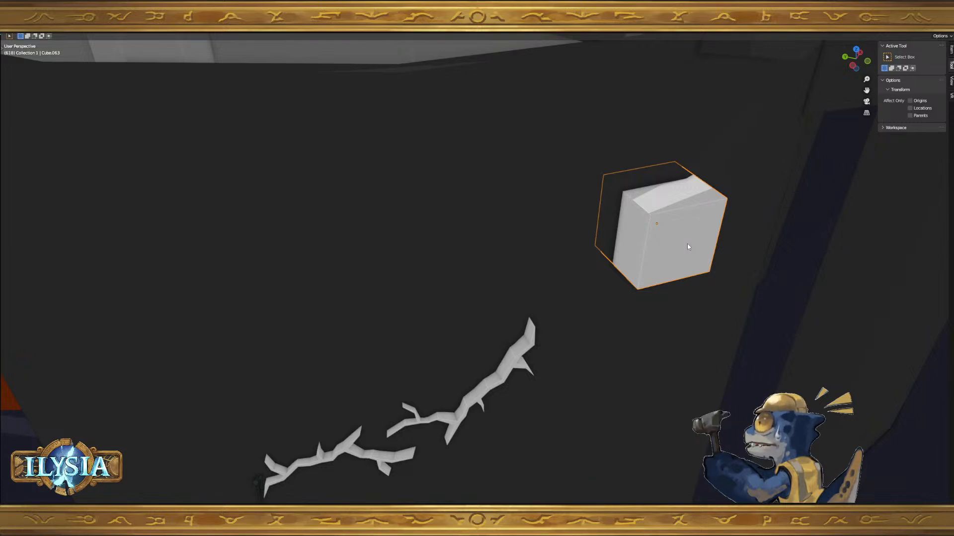
scroll(689, 240, "down", 4)
middle_click_drag(475, 212, 549, 252, "shift")
scroll(550, 252, "down", 8)
middle_click_drag(463, 258, 645, 335, "shift")
scroll(645, 334, "down", 4)
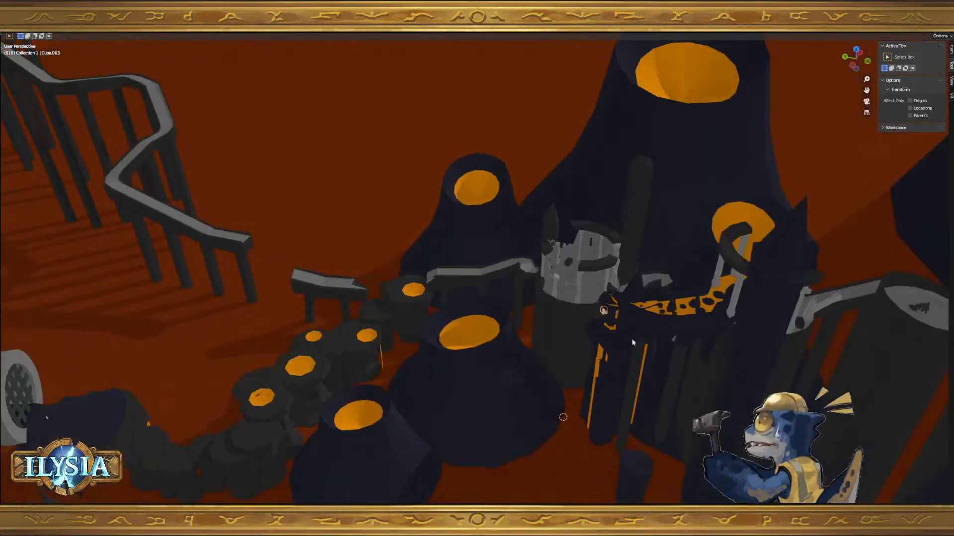
middle_click_drag(621, 369, 597, 360, "shift")
scroll(597, 360, "up", 6)
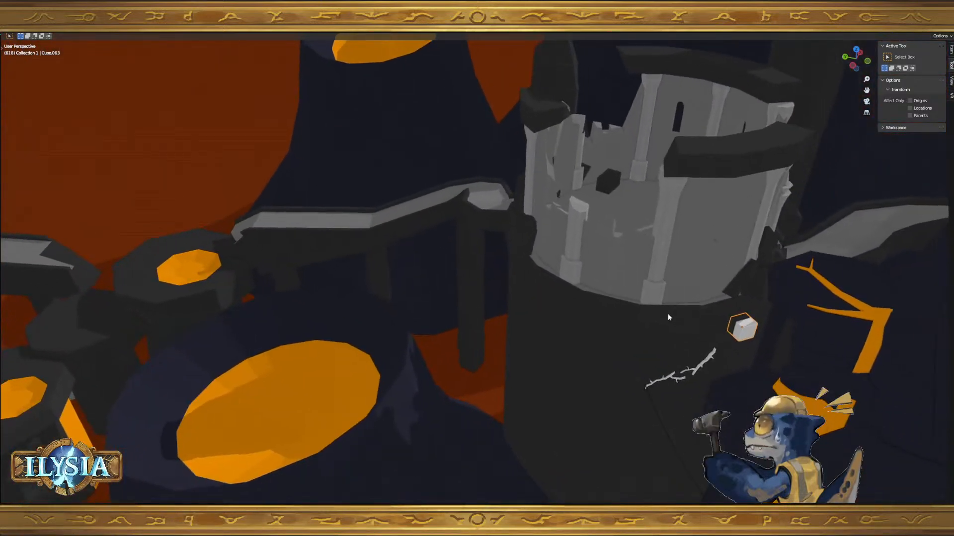
middle_click_drag(667, 314, 650, 314, "shift")
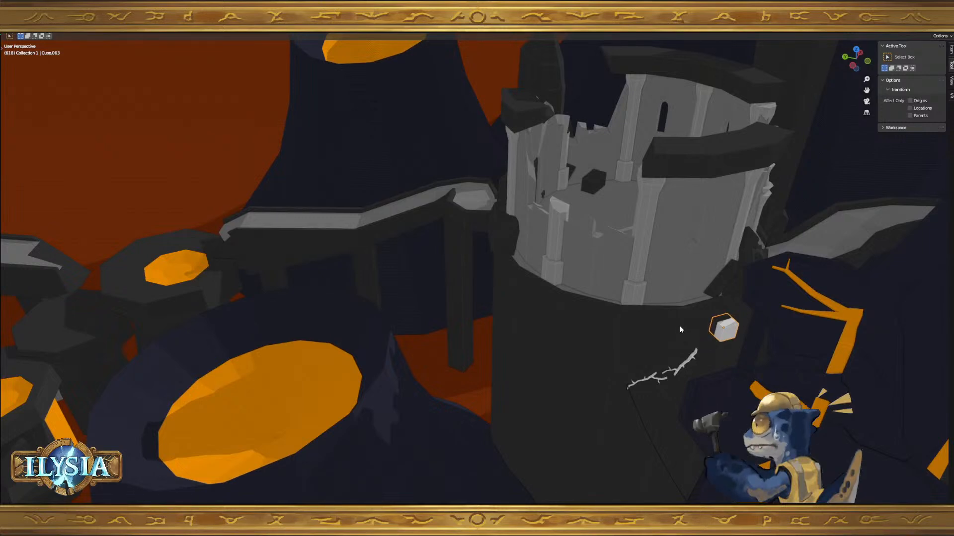
middle_click_drag(699, 337, 611, 312, "shift")
scroll(636, 291, "up", 3)
middle_click_drag(714, 328, 657, 319, "shift")
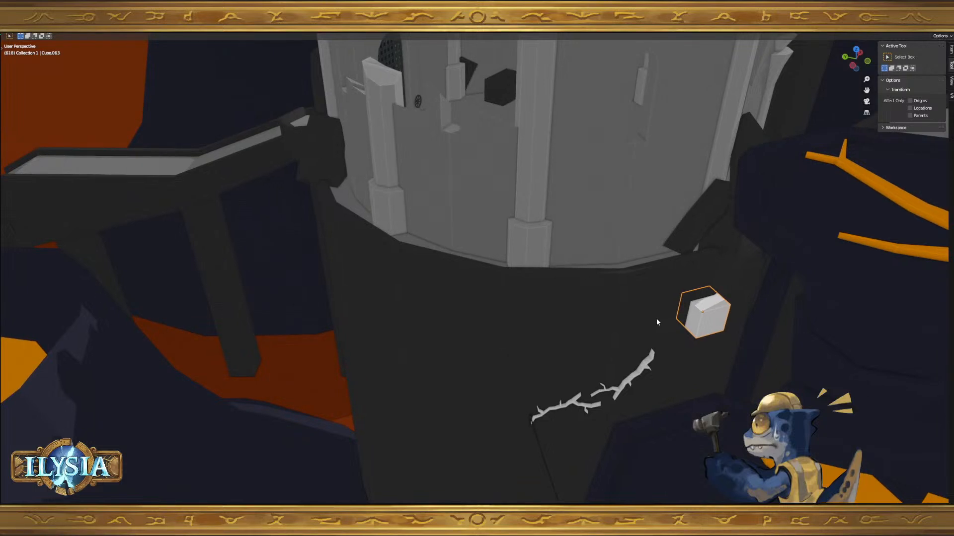
- Reduce the selection to the white cube on the tower's cliff and frame it up close
key("KP_Divide")
middle_click_drag(654, 317, 672, 300, "shift")
right_click(600, 328)
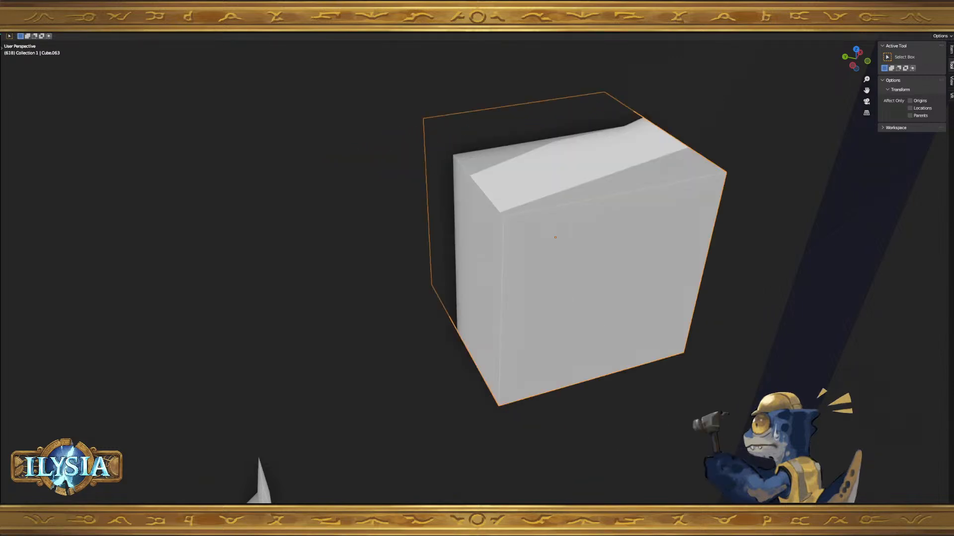
middle_click_drag(551, 313, 381, 329)
middle_click_drag(295, 332, 445, 279, "shift")
scroll(391, 346, "down", 10)
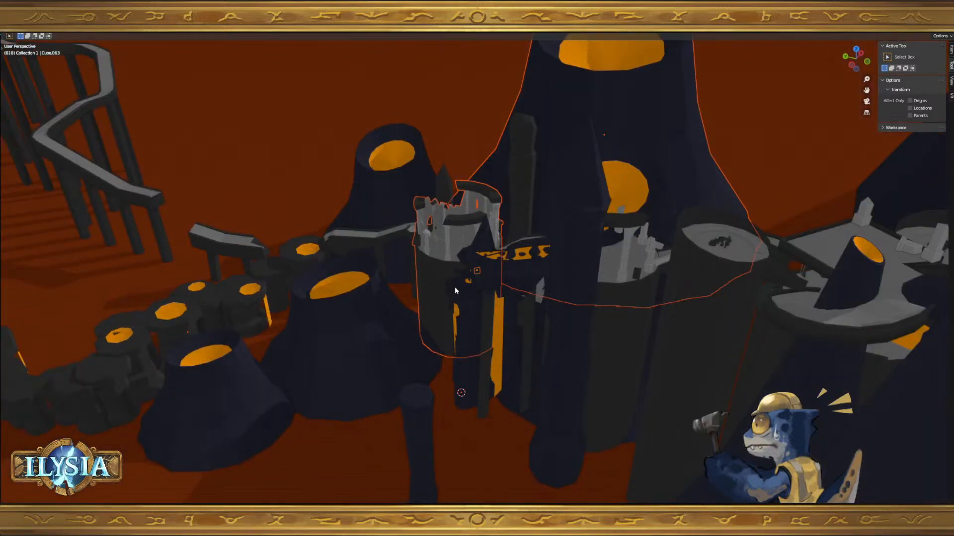
right_click(454, 288)
middle_click_drag(481, 276, 503, 288)
key("a")
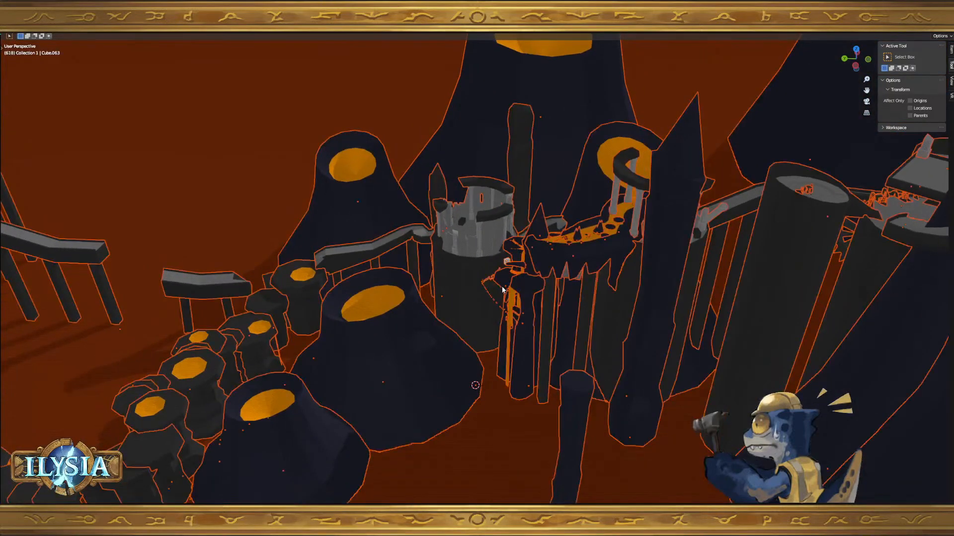
left_click(508, 262)
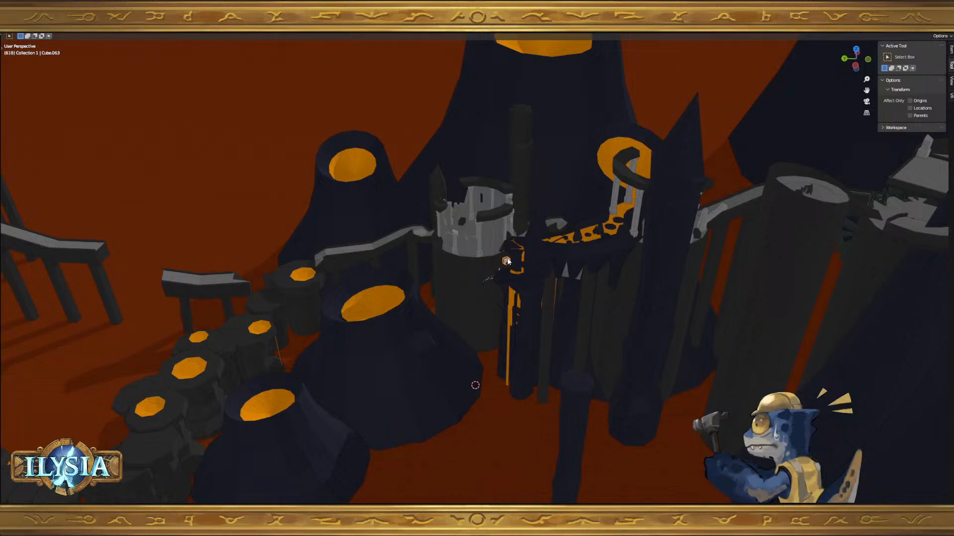
key("KP_Decimal")
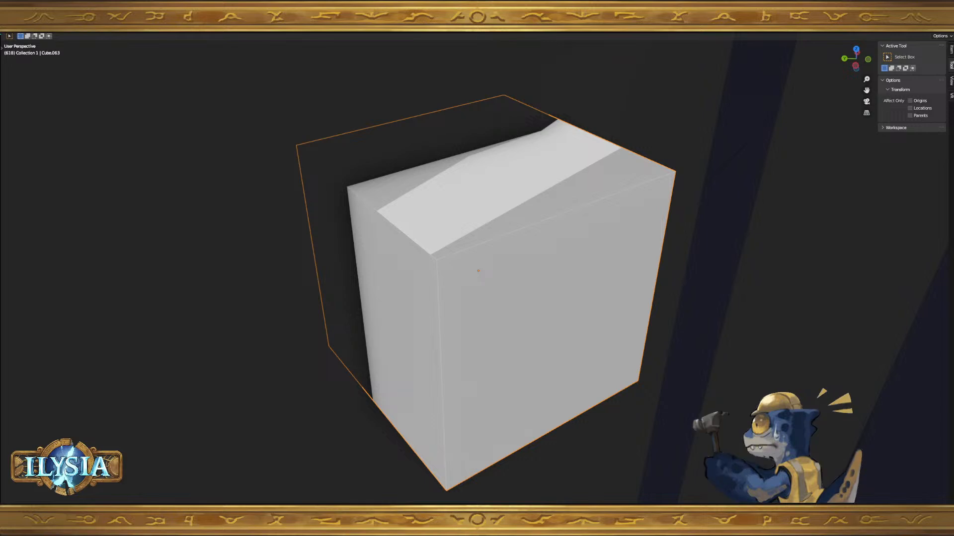
middle_click_drag(909, 415, 906, 404)
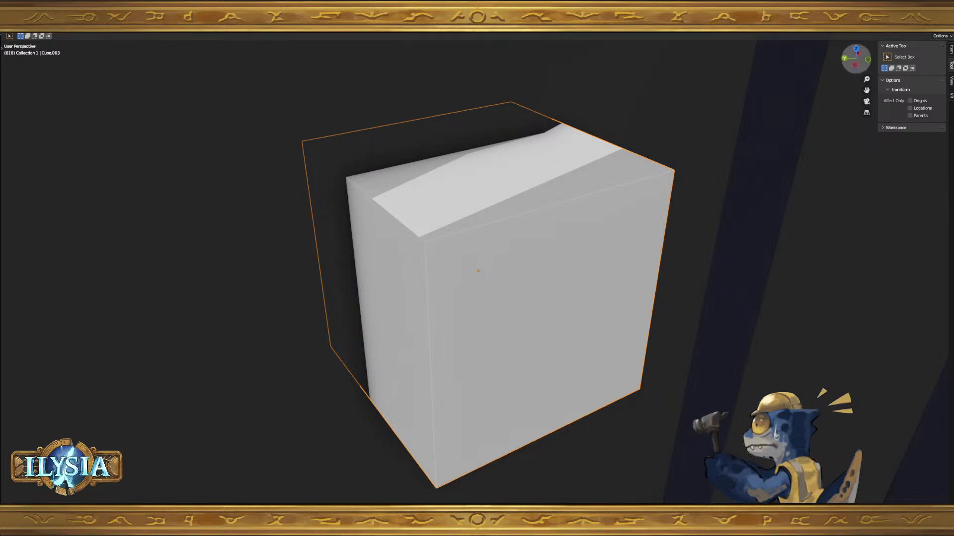
middle_click_drag(834, 189, 764, 231)
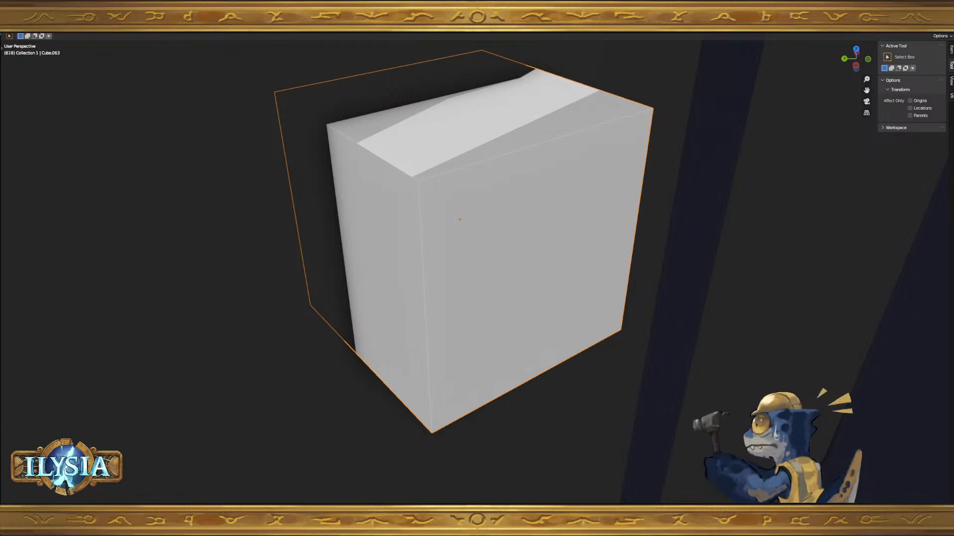
middle_click_drag(740, 344, 727, 342)
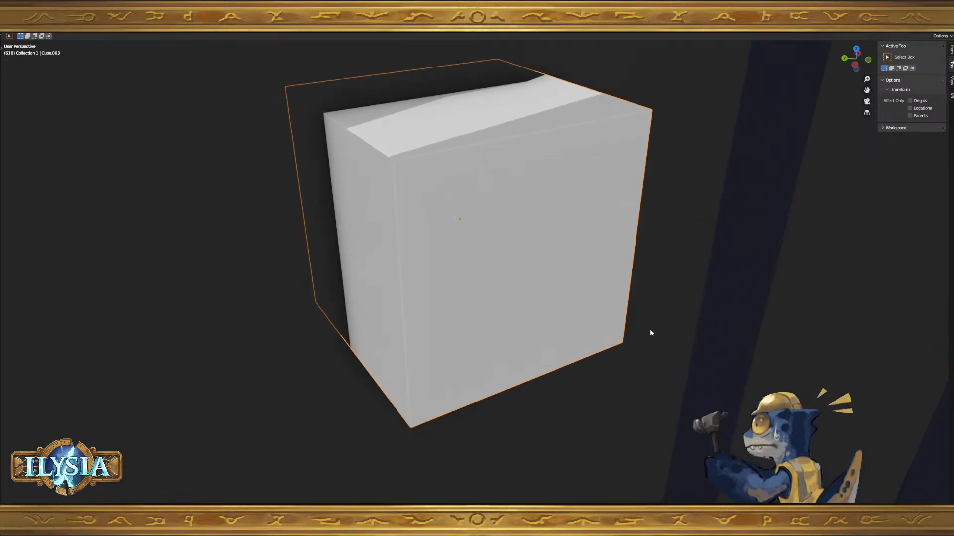
- Scale the white cube's mesh down to a small block in edit mode and return to object mode
middle_click_drag(649, 329, 714, 338, "shift")
scroll(703, 346, "down", 1)
key("Tab")
key("s")
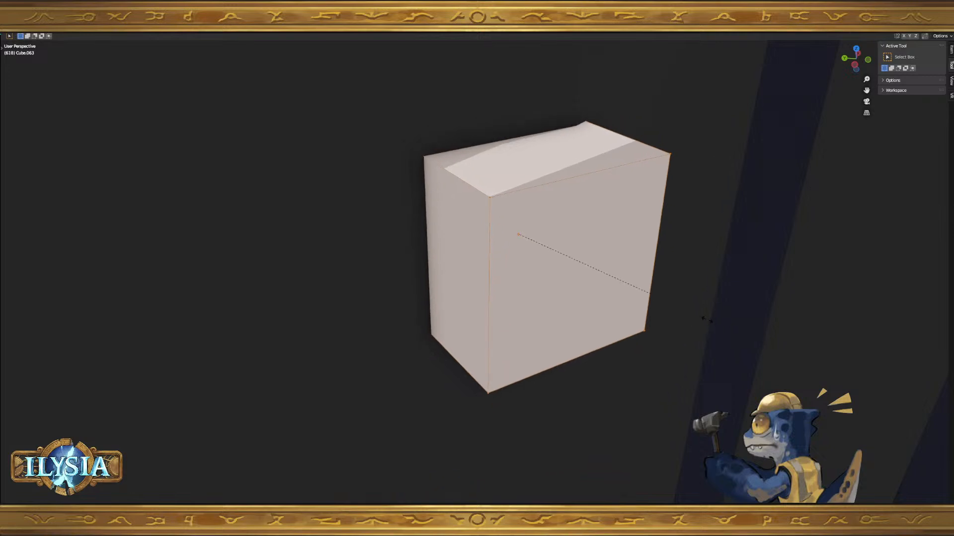
left_click(544, 265)
scroll(521, 284, "down", 3)
middle_click_drag(517, 287, 549, 162, "shift")
scroll(541, 179, "down", 2)
scroll(482, 275, "up", 2)
key("Tab")
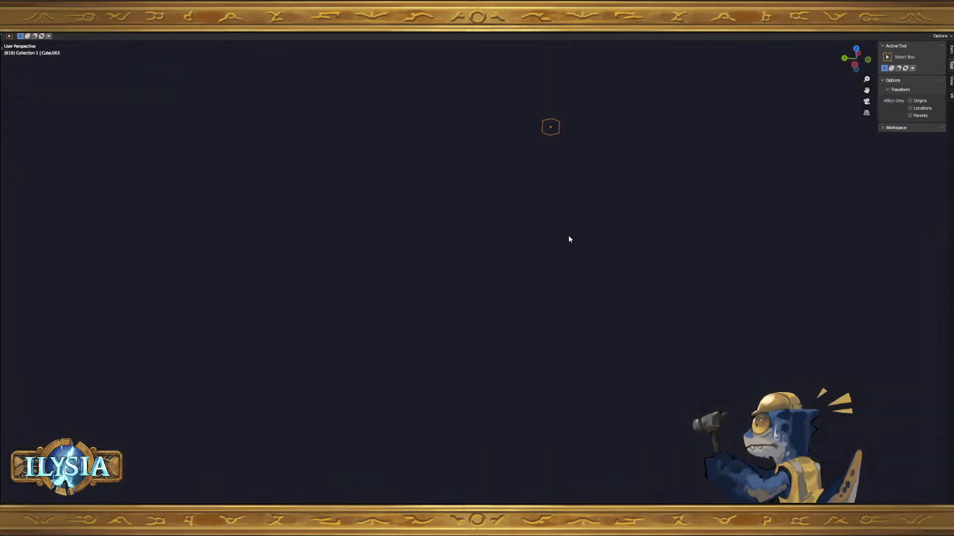
- Move the small cube, including along the Z axis, into place beside the upper branch on the cliff
middle_click_drag(565, 239, 547, 224)
key("g")
key("z")
left_click(532, 317)
key("g")
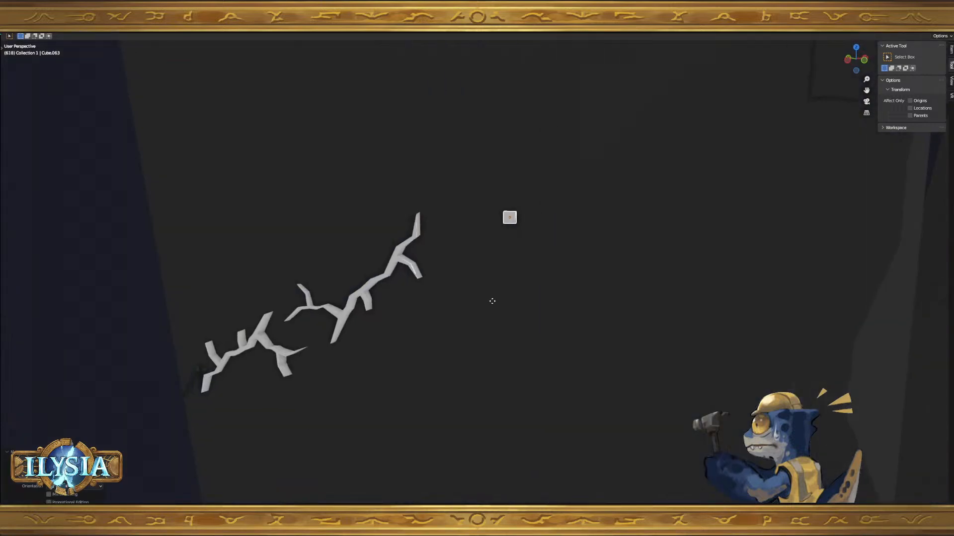
middle_click_drag(458, 298, 504, 306)
key("g")
key("z")
left_click(424, 255)
- Flatten the small cube's mesh along the Z axis in edit mode
key("Tab")
key("s")
key("z")
left_click(468, 267)
key("Tab")
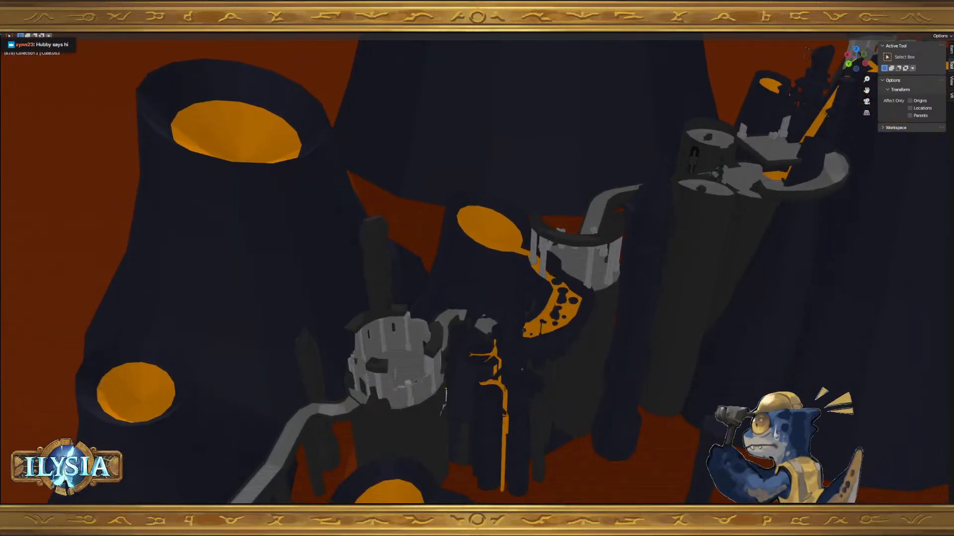
- Move the guard character across the lava scene towards the ruined round tower
middle_click_drag(654, 263, 630, 295)
middle_click_drag(758, 293, 479, 293)
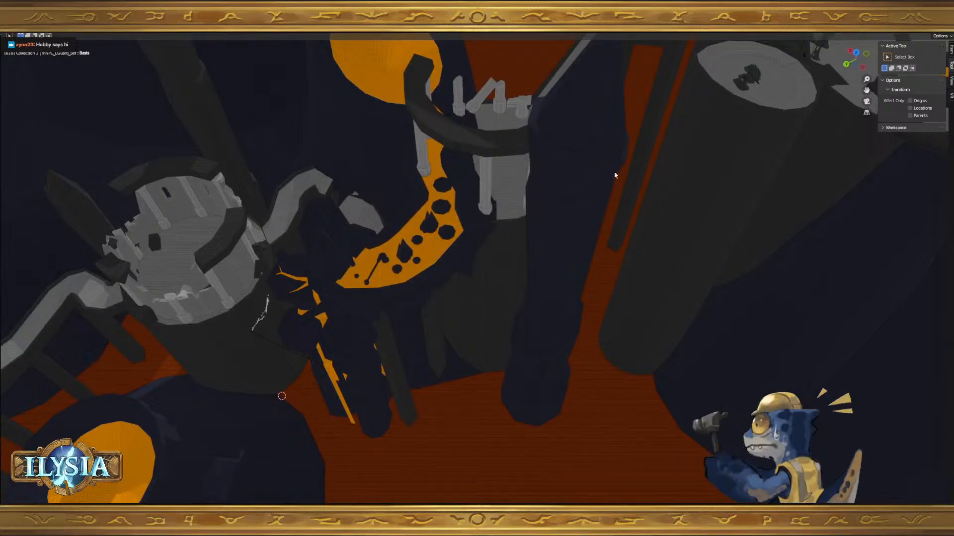
scroll(588, 193, "down", 4)
middle_click_drag(588, 192, 621, 184)
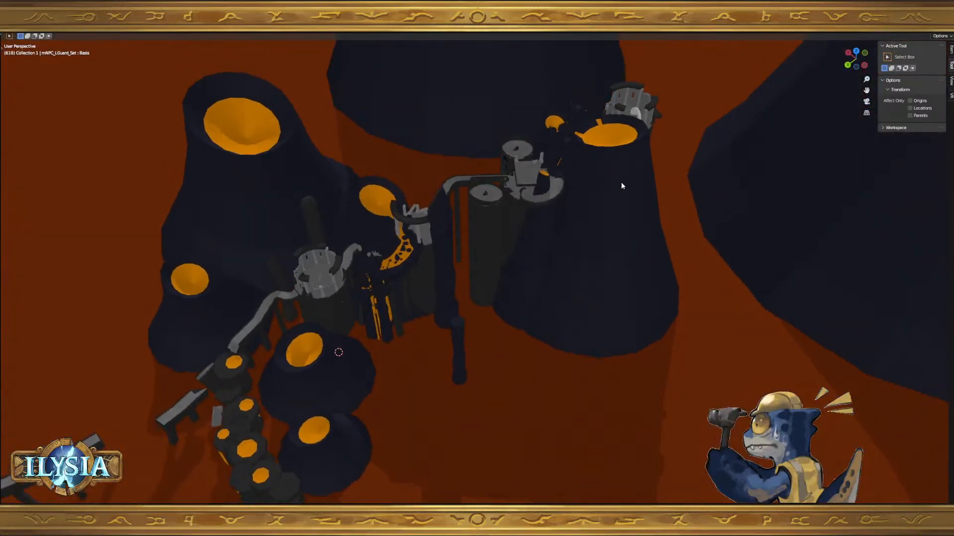
middle_click_drag(591, 288, 566, 241)
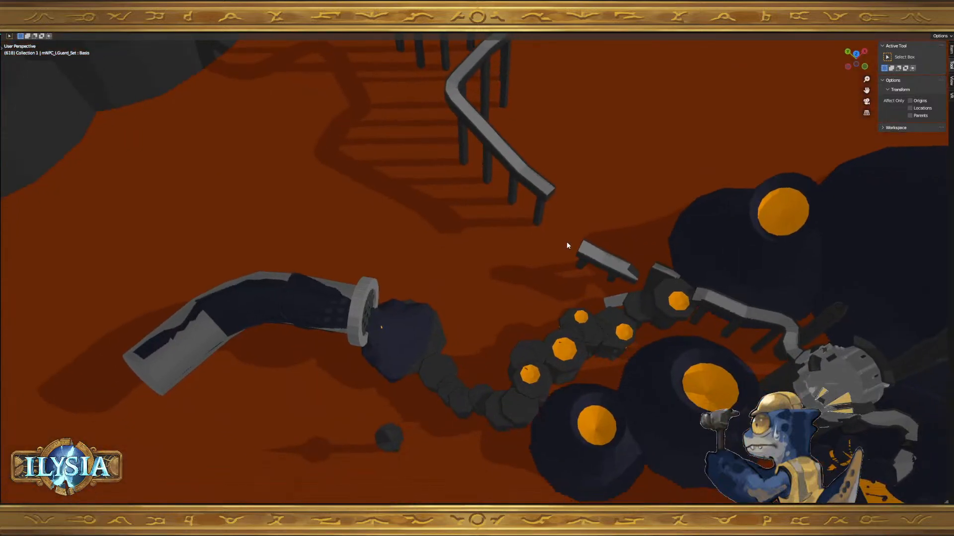
middle_click_drag(503, 266, 490, 283)
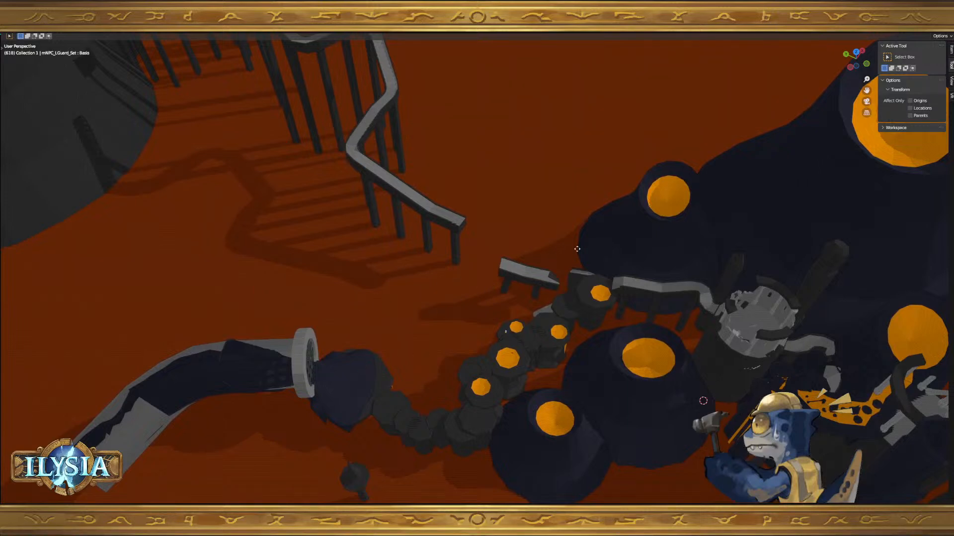
left_click(717, 197)
middle_click_drag(632, 267, 650, 270)
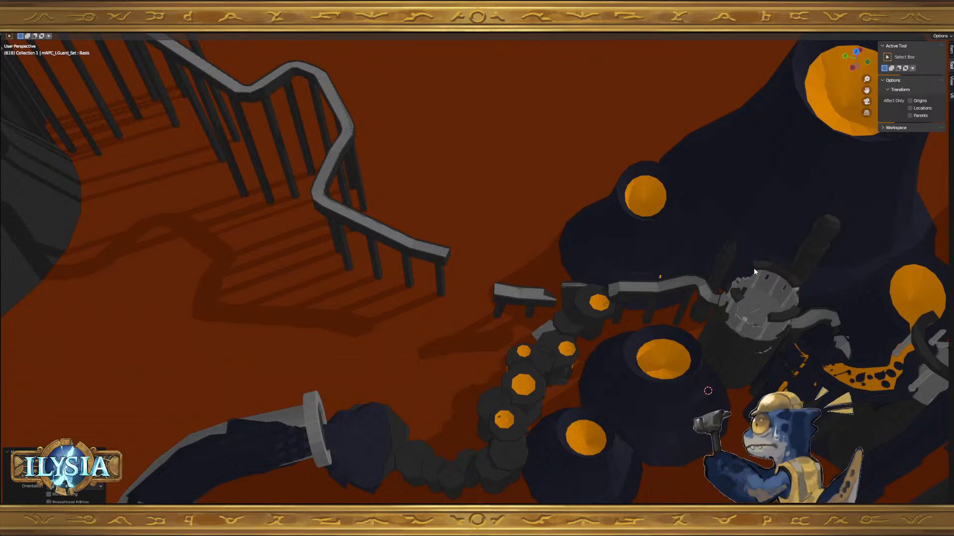
middle_click_drag(723, 261, 600, 279)
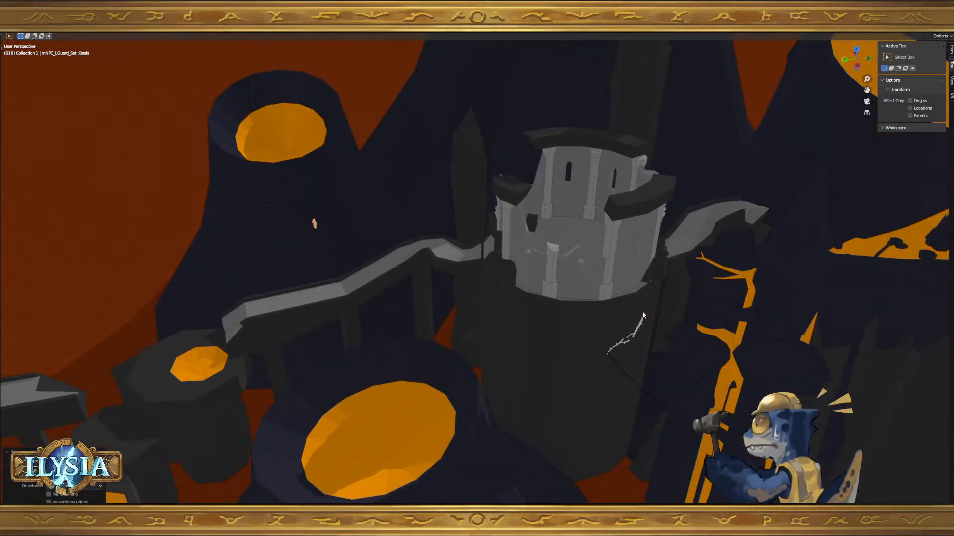
- Place the guard character on the branch right beside the small block as a size reference
key("KP_Decimal")
scroll(616, 323, "down", 3)
middle_click_drag(537, 342, 562, 293)
left_click(559, 290)
scroll(564, 319, "up", 2)
middle_click_drag(594, 332, 629, 336)
- Scale the small block's mesh along the X axis and along the Y axis to suit the guard's size
key("Tab")
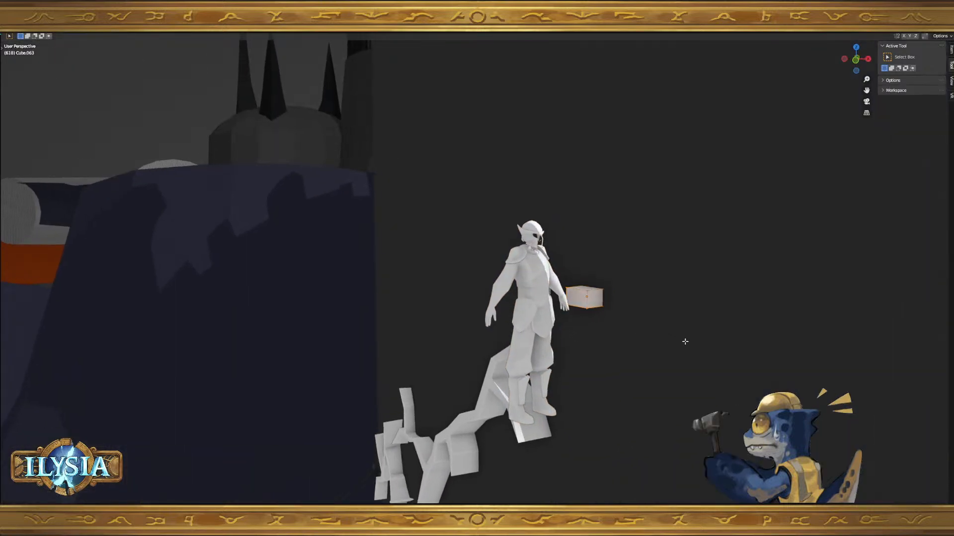
left_click(620, 319)
mouse_move(619, 319)
middle_mouse_down()
mouse_move(576, 316)
mouse_move(627, 321)
mouse_move(614, 309)
mouse_move(636, 323)
middle_mouse_up()
key("s")
key("x")
key("x")
left_click(595, 295)
key("s")
key("y")
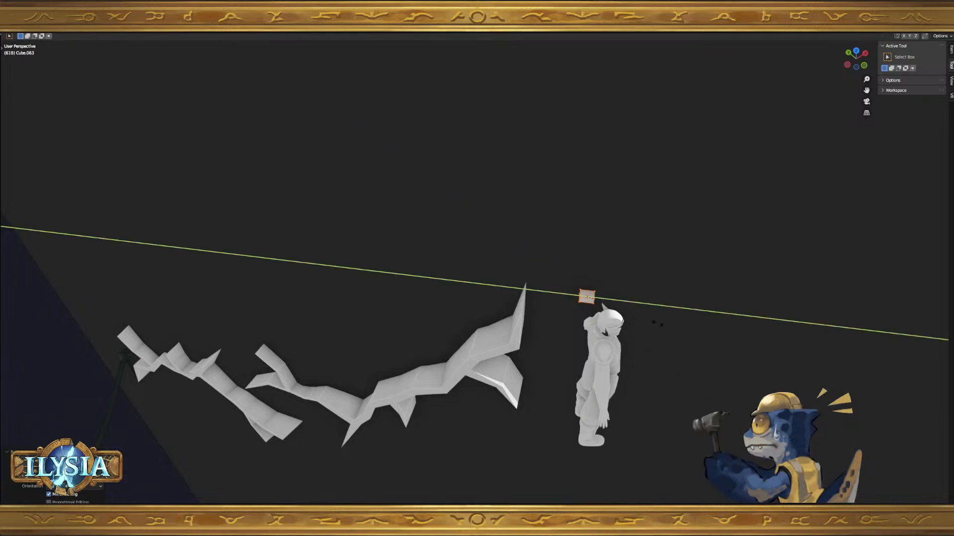
left_click(778, 318)
middle_click_drag(771, 315, 589, 355)
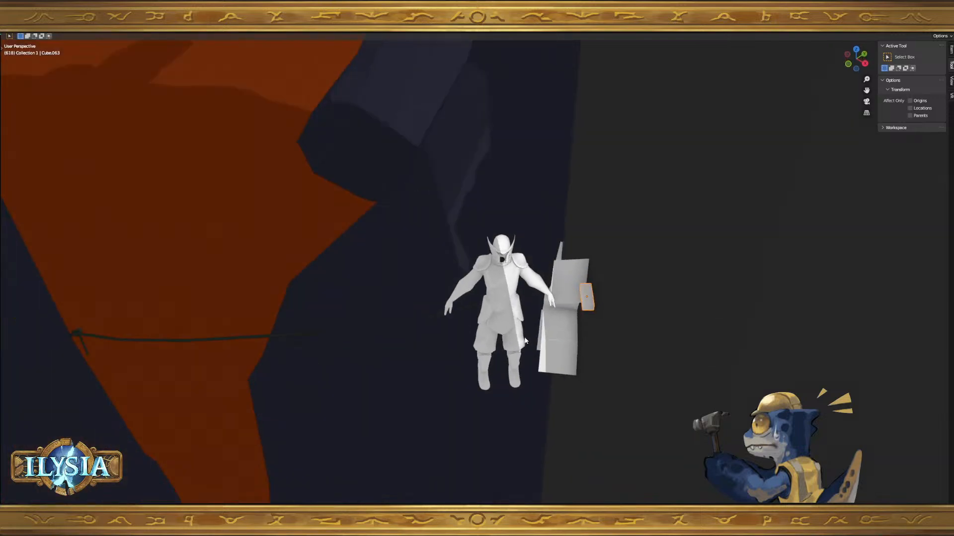
- Widen the small block's mesh along the X axis, making it stick out further from the cliff
key("s")
key("x")
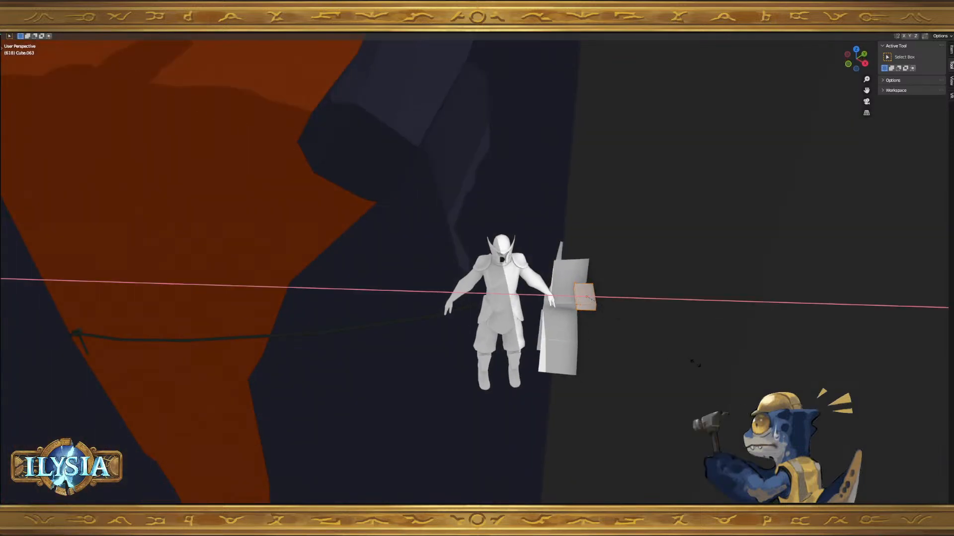
left_click(691, 363)
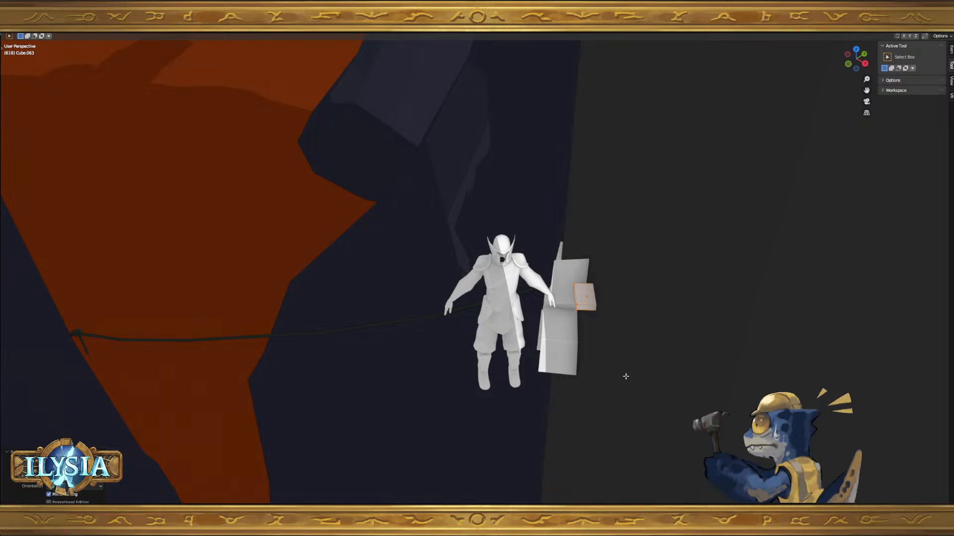
middle_click_drag(607, 368, 615, 299)
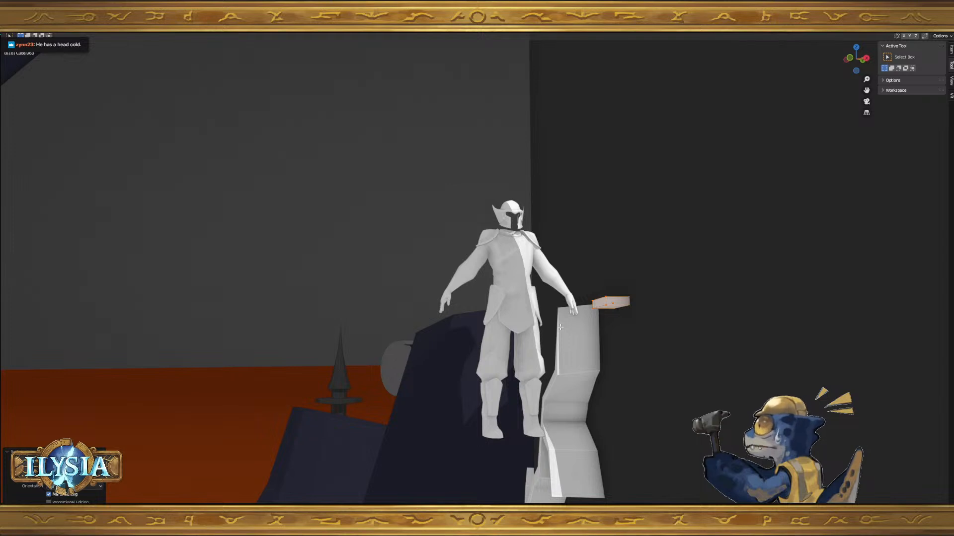
- Scale the small ledge block's mesh along the Z axis to adjust its thickness against the guard's hand
middle_click_drag(560, 327, 577, 350)
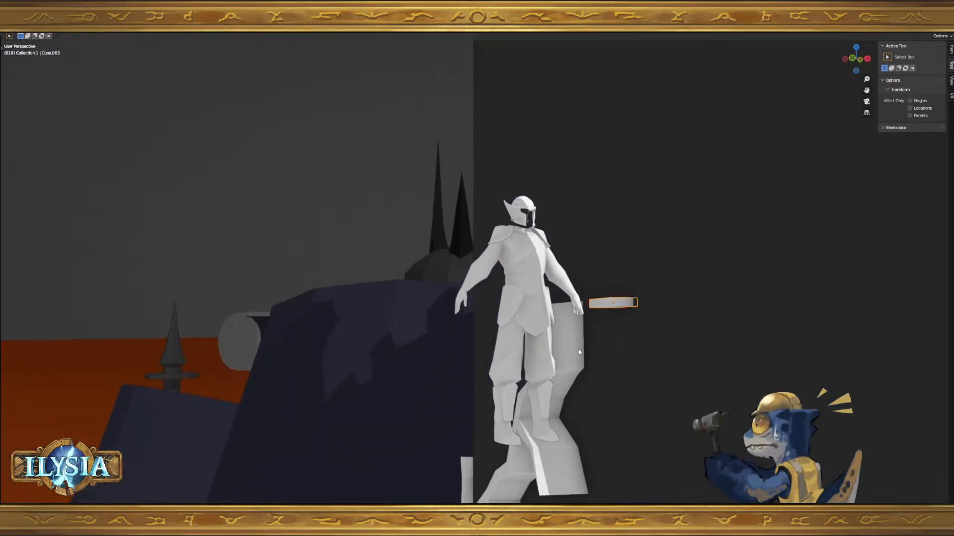
key("Tab")
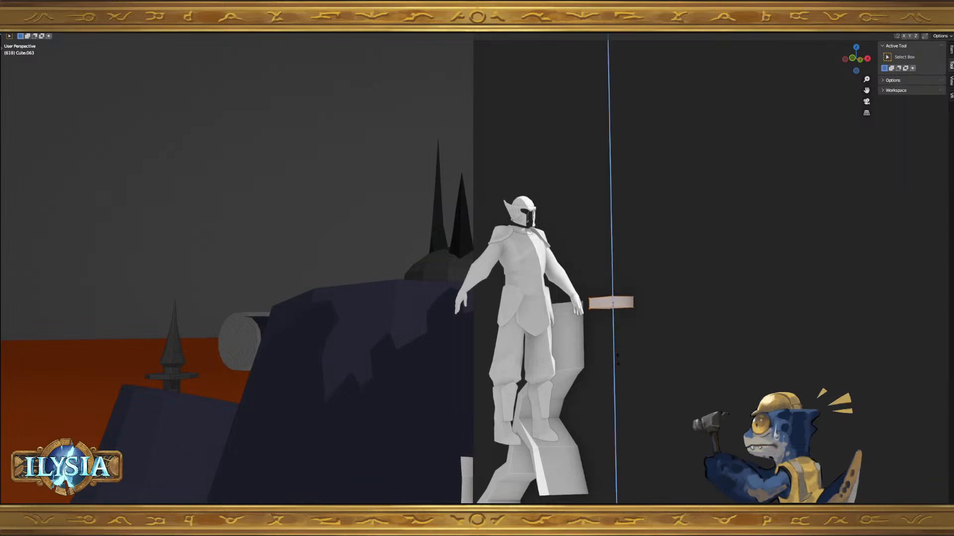
left_click(618, 357)
middle_click_drag(616, 350, 568, 372)
key("Tab")
- Add a centred loop cut across the middle of the small ledge block
key("Tab")
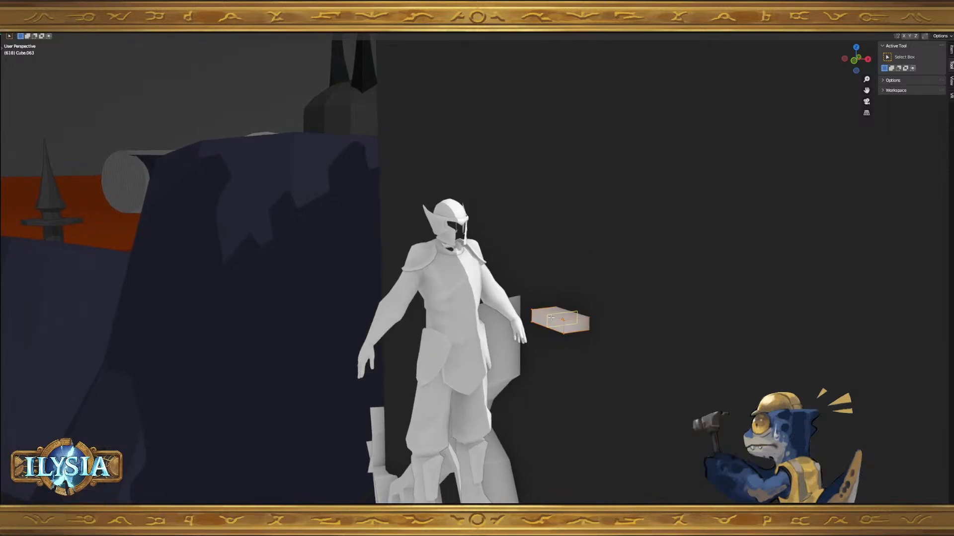
left_click(550, 318)
right_click(552, 319)
middle_click_drag(561, 343, 583, 345)
key("g")
key("z")
right_click(556, 346)
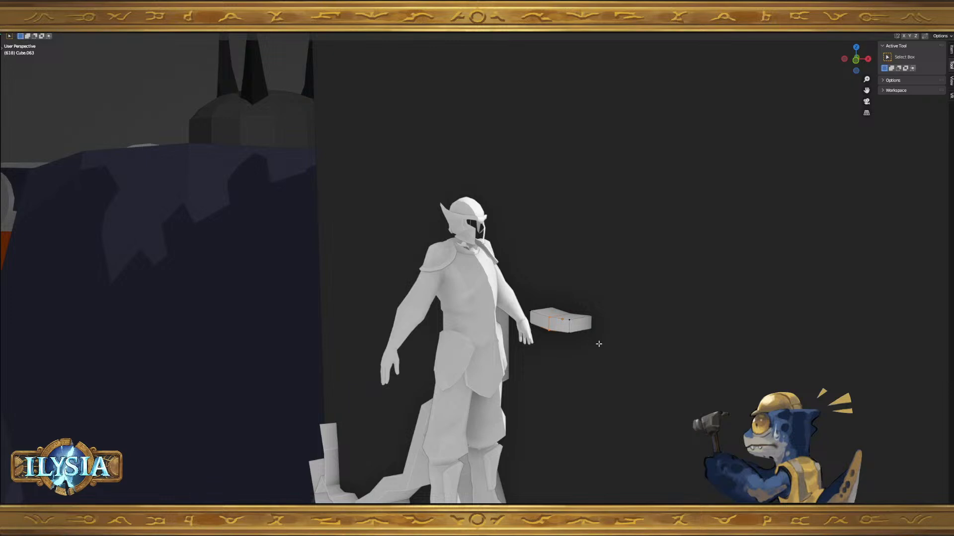
- Adjust the centre loop of the small block along the X axis, giving the ledge a slight bend
key("y")
key("x")
left_click(603, 353)
key("g")
key("x")
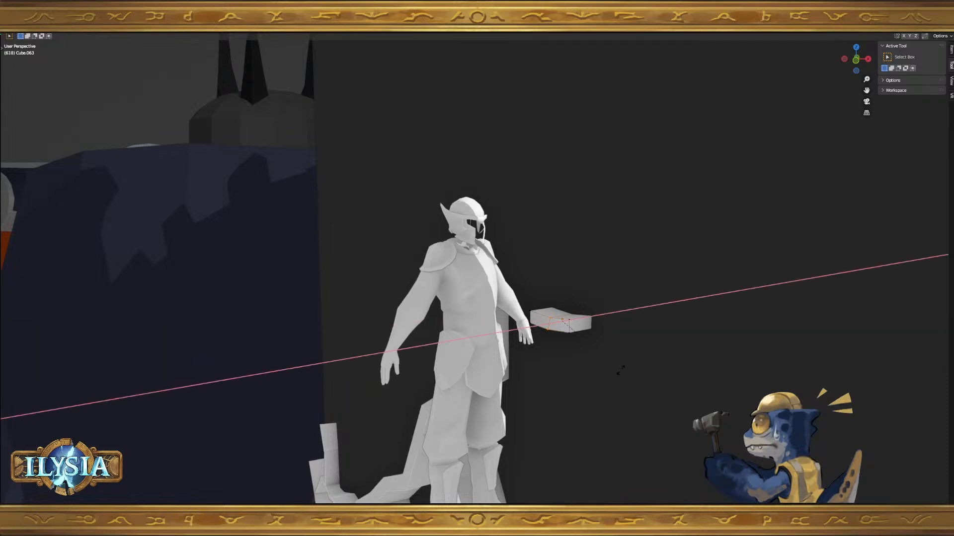
left_click(621, 368)
- Extrude the block's end face on the guard's side outwards into a thin slab
middle_click_drag(621, 364, 561, 337)
key("g")
key("z")
scroll(560, 337, "up", 3)
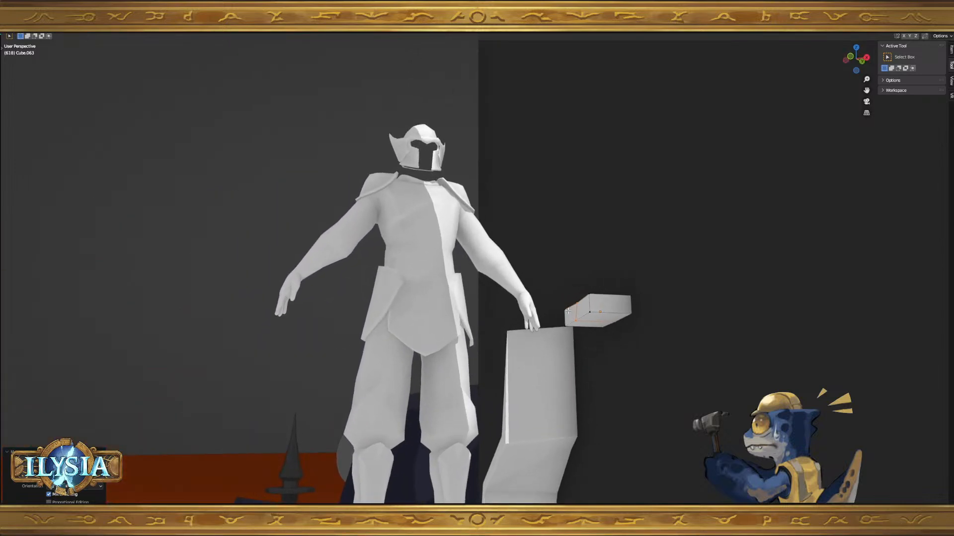
middle_click_drag(572, 314, 586, 317)
key("e")
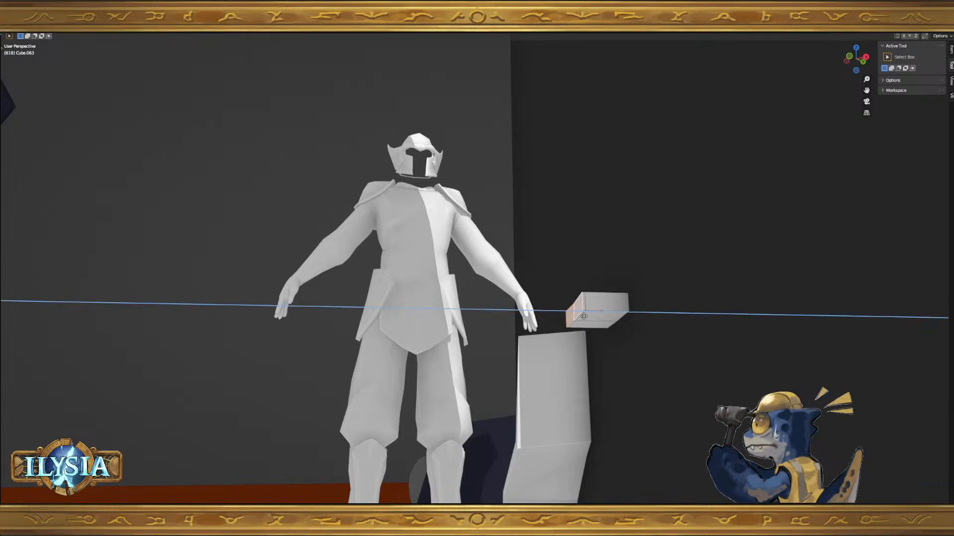
left_click(581, 320)
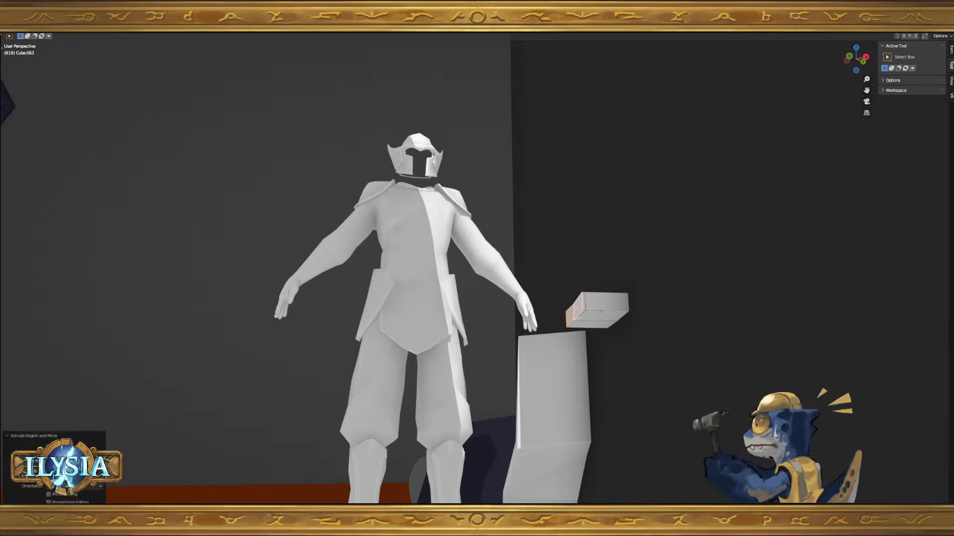
- Add a loop cut around the thin slab at the end of the block
key("ctrl+r")
left_click(577, 320)
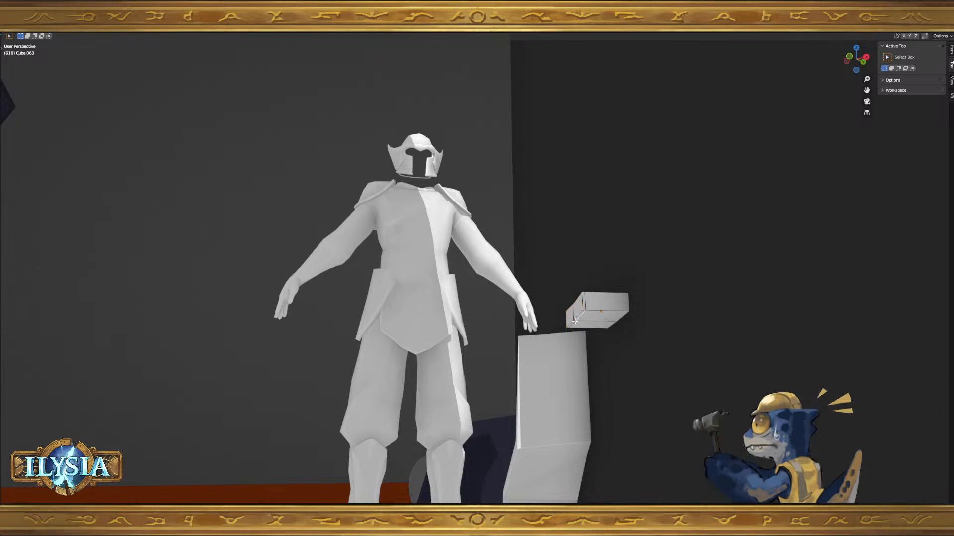
key("g")
key("z")
right_click(588, 330)
- Pull the thin slab's lower edge down along the Z axis, below the underside of the block
left_click(576, 320)
middle_click_drag(579, 315, 565, 335)
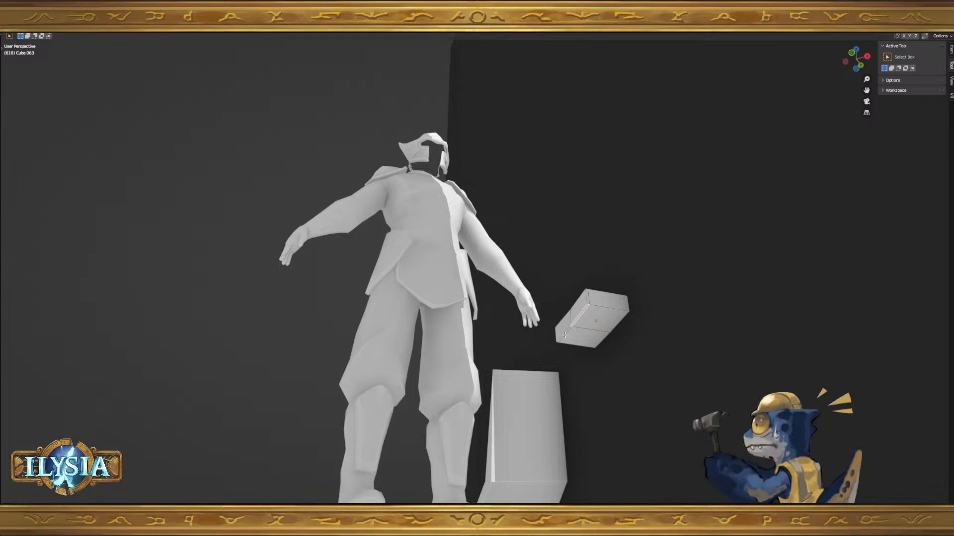
key("g")
key("z")
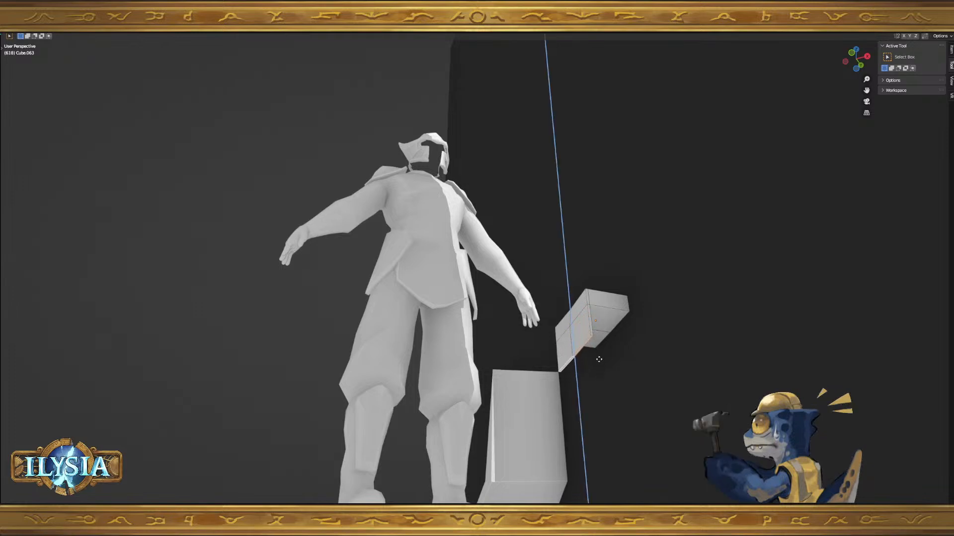
left_click(600, 355)
- Adjust the height of the middle point on the slab's lower edge along the Z axis
middle_click_drag(600, 356, 517, 282)
scroll(599, 371, "up", 2)
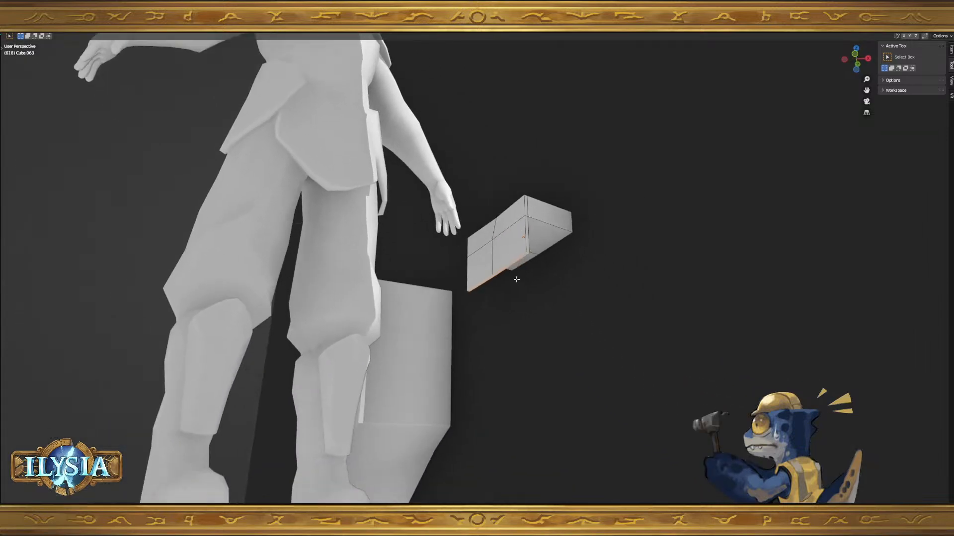
key("g")
key("z")
left_click(507, 296)
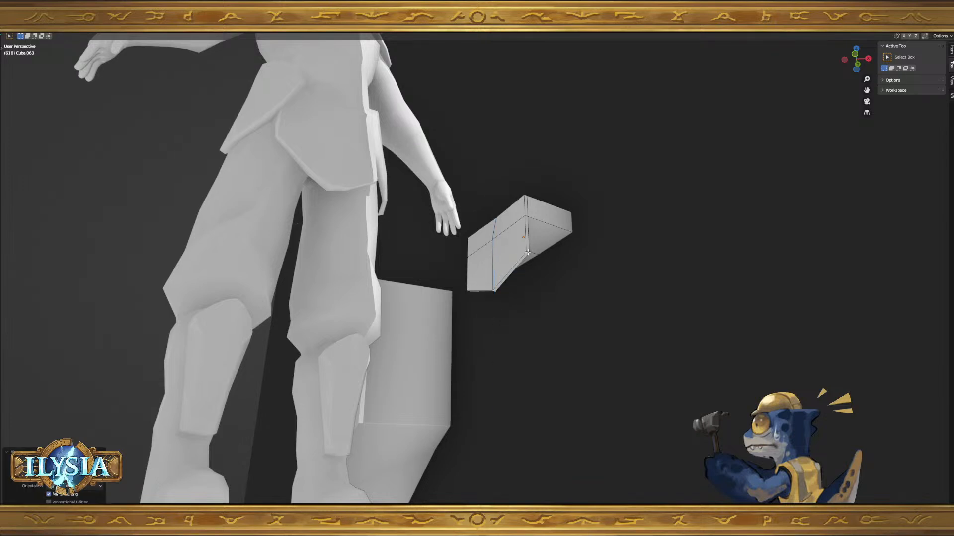
key("g")
key("z")
left_click(498, 284)
- Raise the end corners of the slab's lower edge along the Z axis, tapering it away from the middle
key("g")
key("z")
left_click(518, 274)
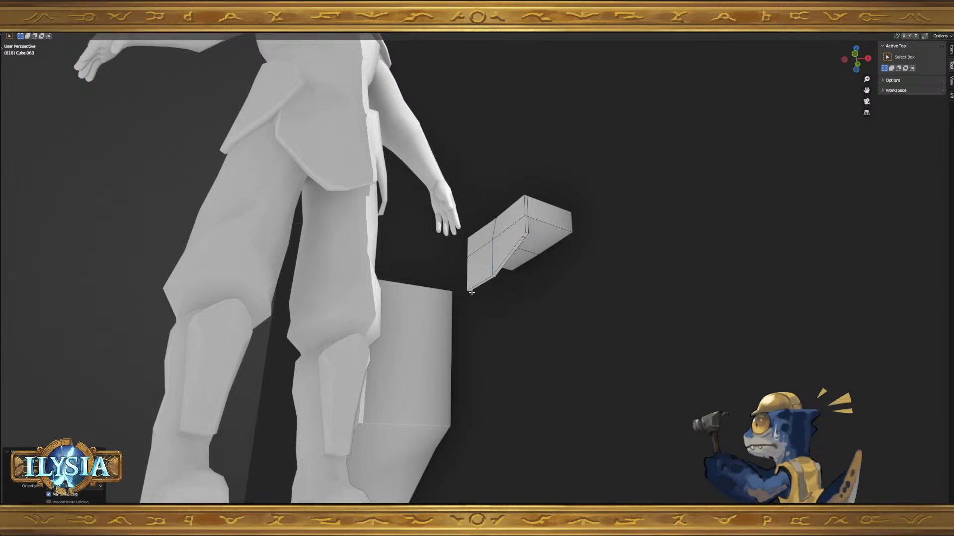
left_click_drag(465, 286, 474, 295)
key("g")
key("z")
left_click(478, 287)
- Add a loop cut through one half of the slab and shift its lower vertex along the Z axis
mouse_move(478, 287)
middle_mouse_down()
mouse_move(507, 294)
mouse_move(483, 321)
mouse_move(496, 294)
mouse_move(491, 276)
middle_mouse_up()
key("ctrl+r")
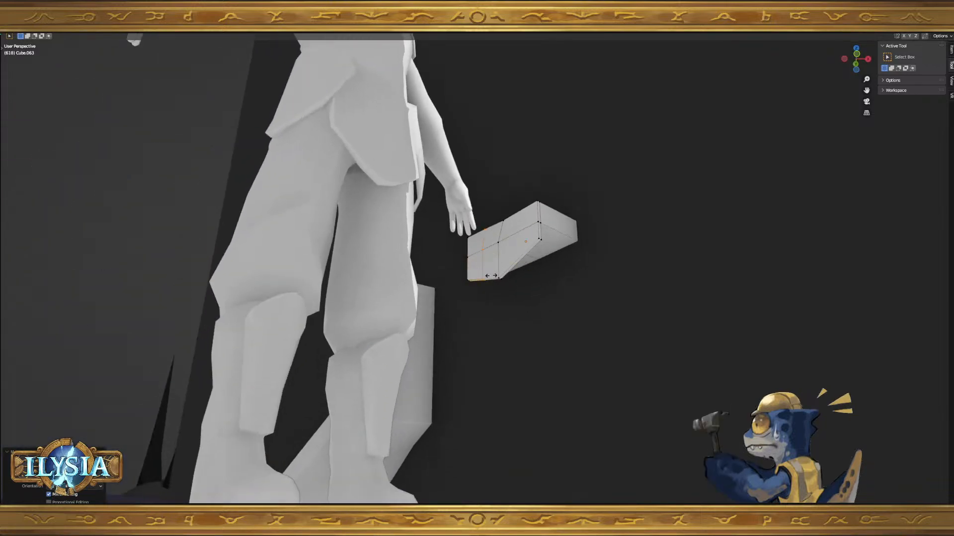
left_click(490, 277)
right_click(490, 278)
left_click(485, 284)
key("g")
key("z")
left_click(489, 286)
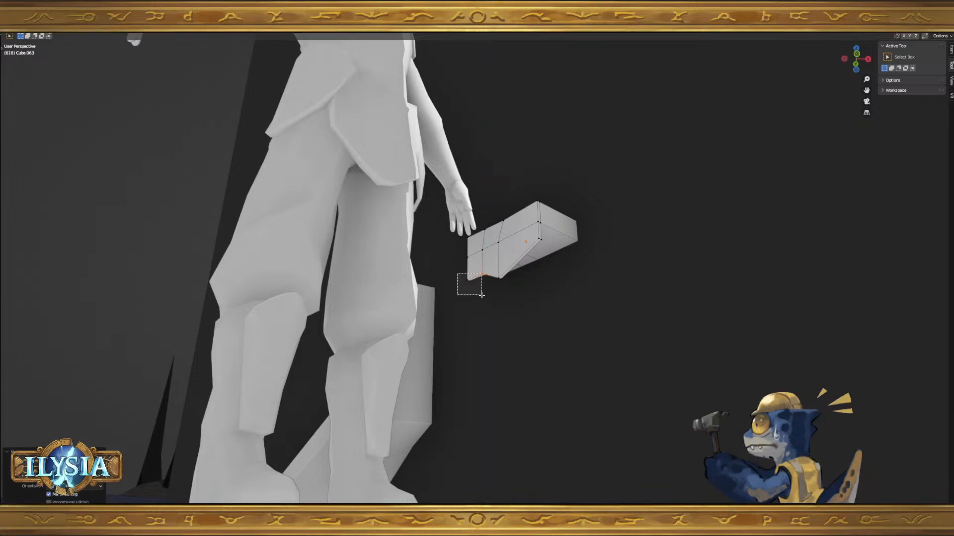
- Adjust the height of the slab's outer lower corner along the Z axis
left_click_drag(481, 294, 481, 295)
key("g")
key("z")
right_click(481, 291)
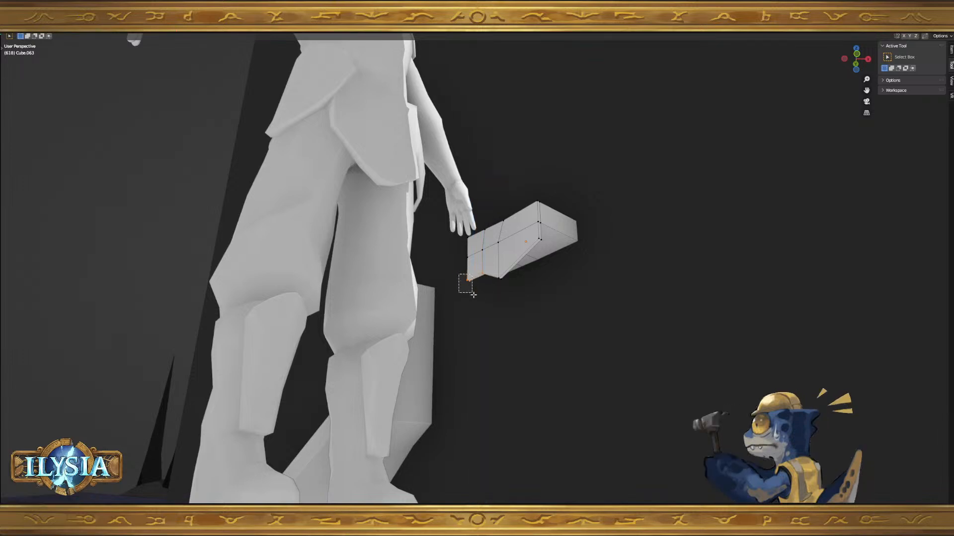
key("z")
left_click(476, 292)
- Inspect the shaped slab and the block up close in both object and edit mode
middle_click_drag(519, 254, 658, 273)
key("2")
left_click(483, 263, "alt")
scroll(515, 198, "up", 2)
scroll(534, 145, "up", 4)
key("Tab")
key("Tab")
key("Tab")
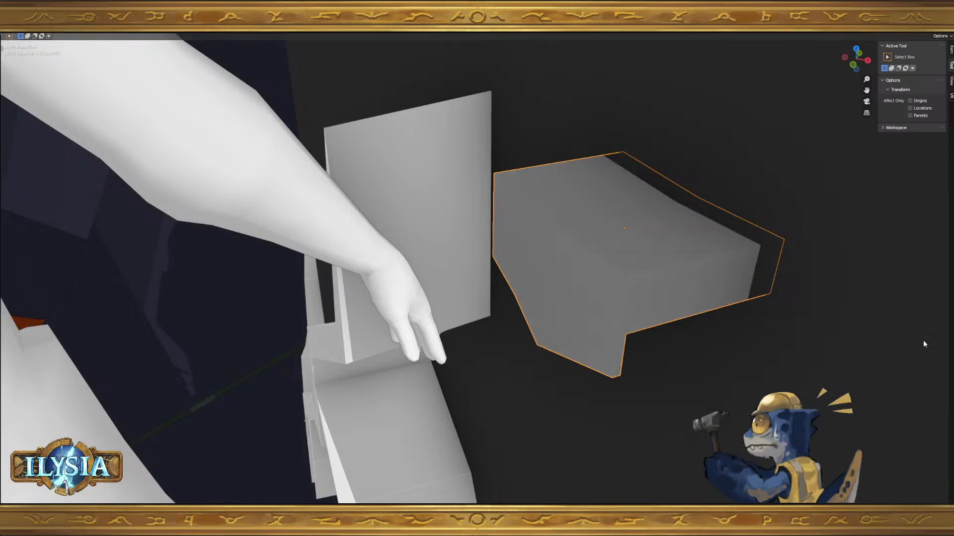
- Select all the front and edge faces of the thin slab on the ledge block
middle_click_drag(826, 329, 819, 321)
key("Tab")
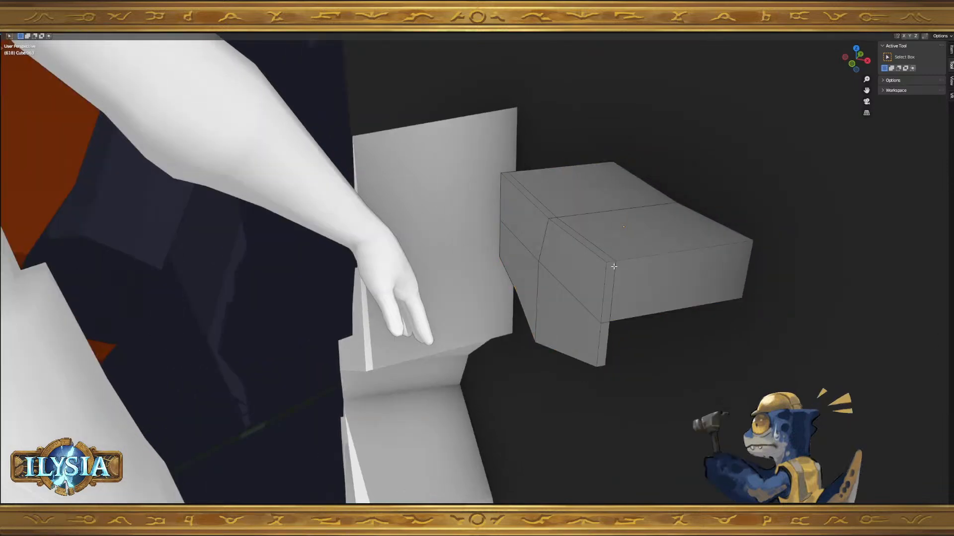
left_click(612, 263, "alt")
left_click(579, 267, "shift")
left_click(546, 251, "shift")
left_click(529, 245, "shift")
left_click(547, 279, "shift")
left_click(529, 272, "shift")
left_click(569, 266, "shift")
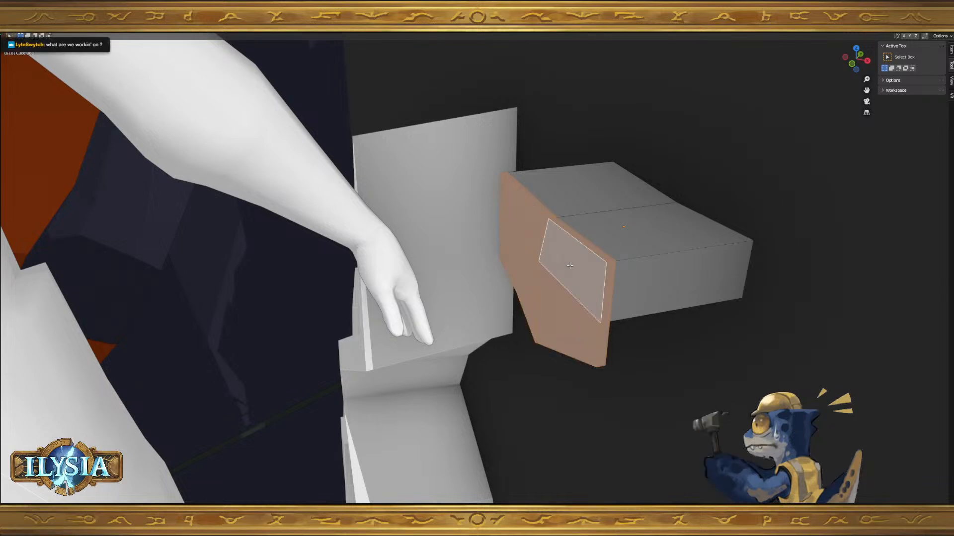
- Examine the ledge block, guard and branches on the cliff from a distance
middle_click_drag(577, 267, 577, 259)
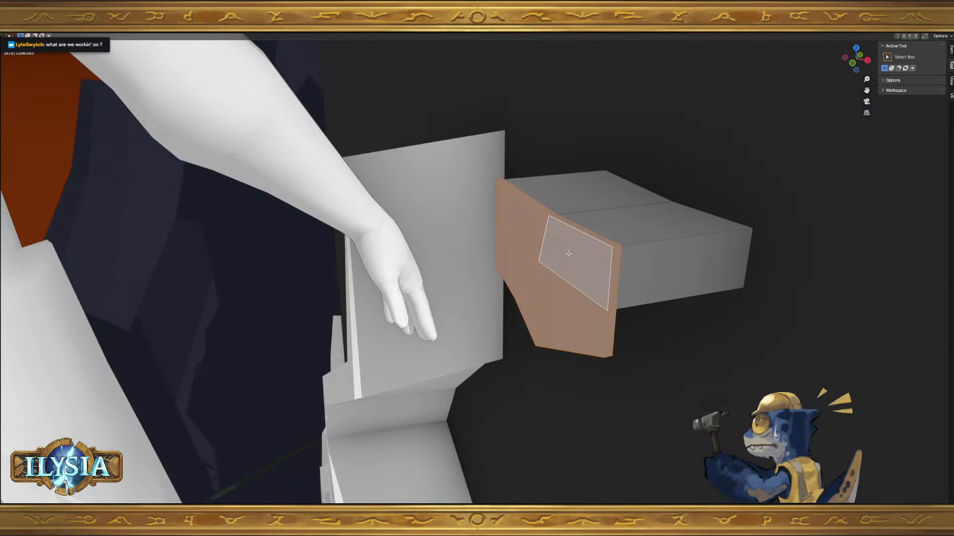
scroll(568, 253, "down", 2)
middle_click_drag(538, 252, 621, 251)
scroll(468, 295, "down", 9)
scroll(468, 295, "down", 3)
middle_click_drag(468, 295, 522, 293)
scroll(497, 308, "down", 4)
middle_click_drag(453, 334, 580, 233, "shift")
mouse_move(597, 304)
middle_mouse_down()
mouse_move(615, 277)
mouse_move(592, 294)
middle_mouse_up()
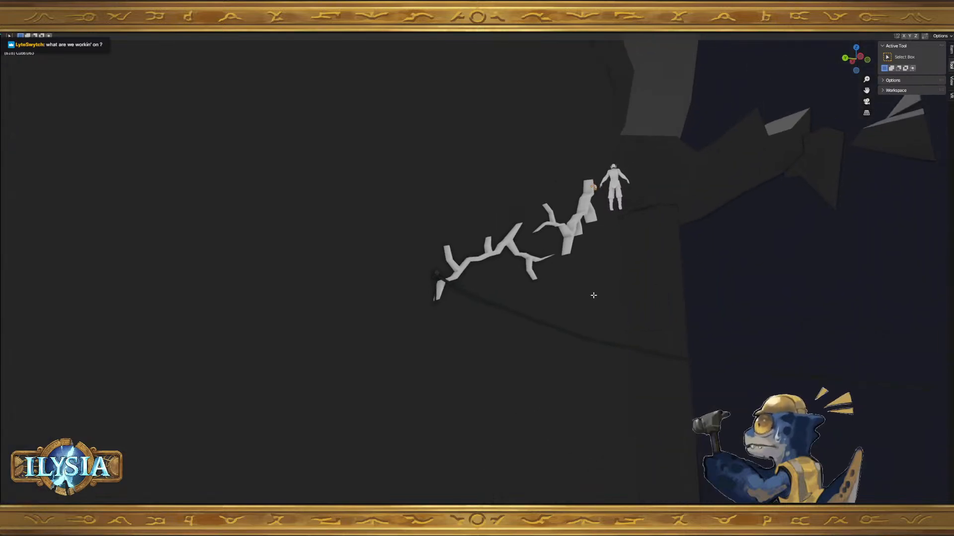
scroll(592, 293, "up", 6)
scroll(396, 301, "down", 4)
- Examine the tower gate, the rocks and the cliff paths around the branches
middle_click_drag(477, 288, 627, 254)
middle_click_drag(524, 229, 470, 308, "shift")
scroll(454, 299, "down", 3)
scroll(522, 299, "down", 3)
scroll(524, 256, "down", 4)
middle_click_drag(524, 256, 560, 245)
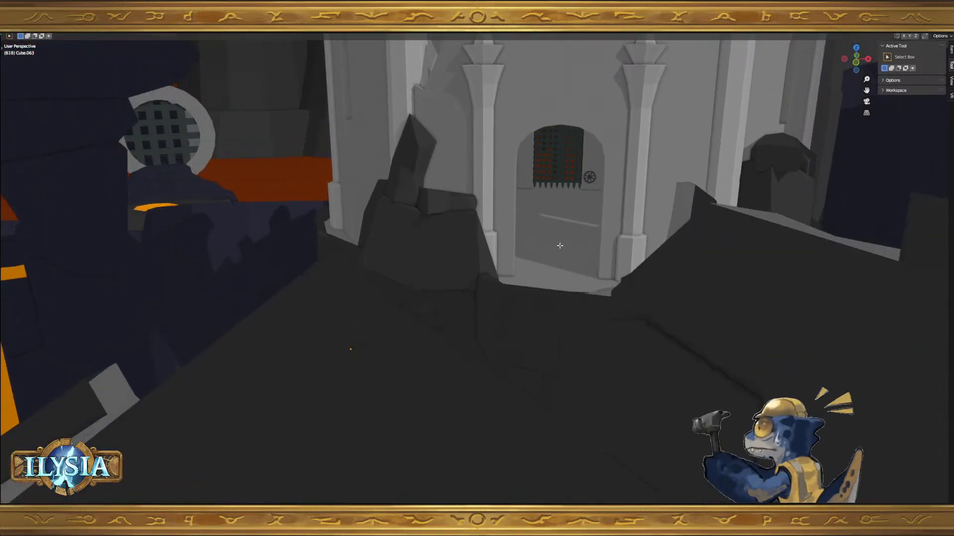
mouse_move(554, 194)
middle_mouse_down()
mouse_move(559, 248)
mouse_move(553, 197)
middle_mouse_up()
middle_click_drag(531, 253, 392, 300)
middle_click_drag(341, 317, 374, 313)
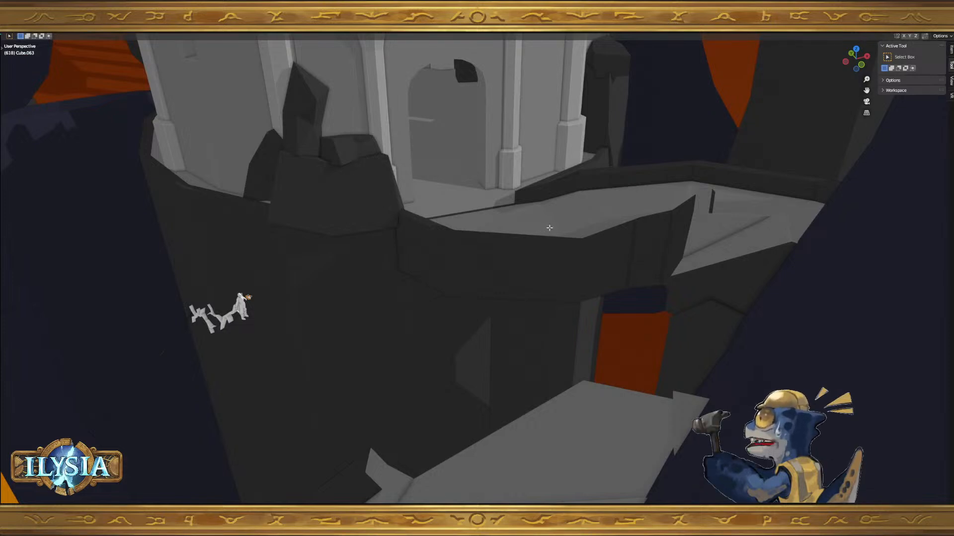
scroll(550, 231, "up", 2)
middle_click_drag(576, 252, 556, 256)
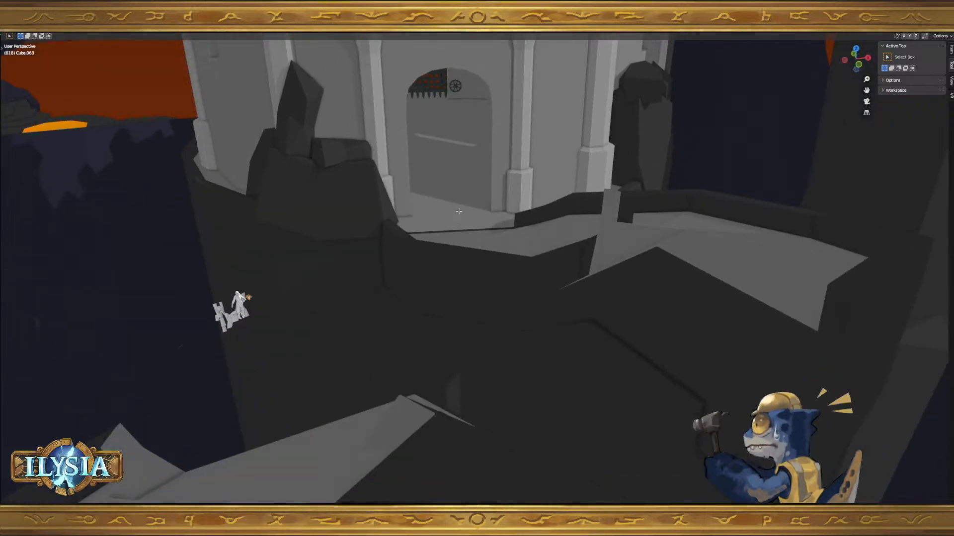
middle_click_drag(458, 211, 454, 212)
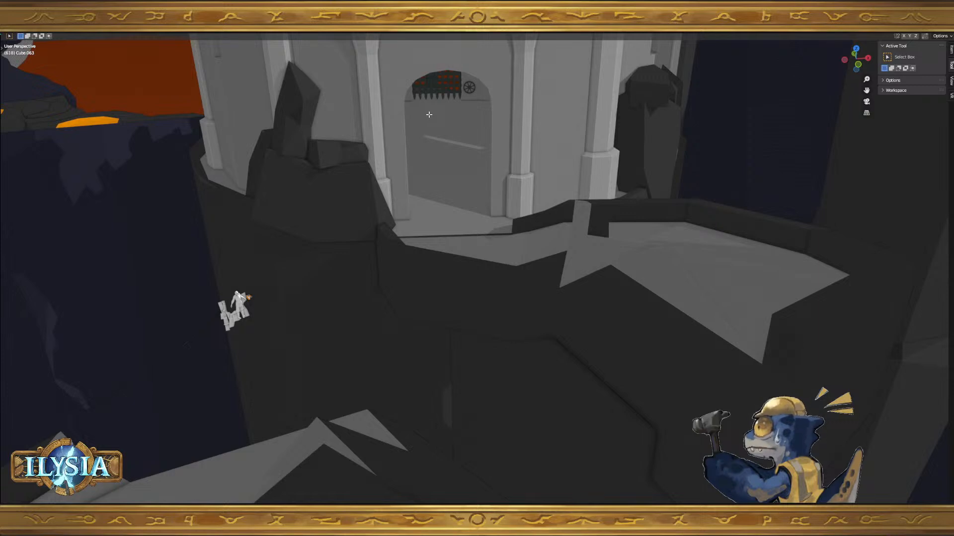
middle_click_drag(317, 183, 350, 180)
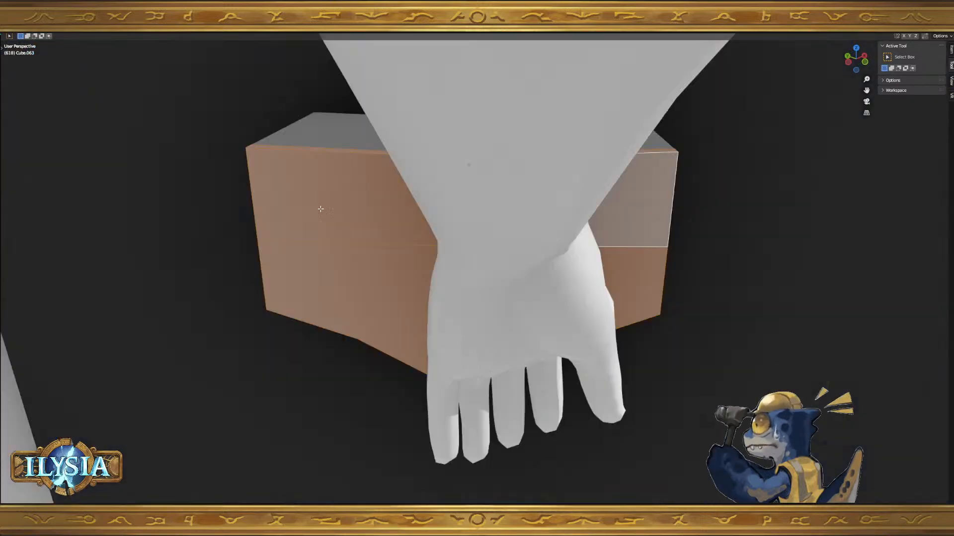
- Compare the ledge block and its slab with the guard character from several angles
middle_click_drag(319, 209, 342, 229)
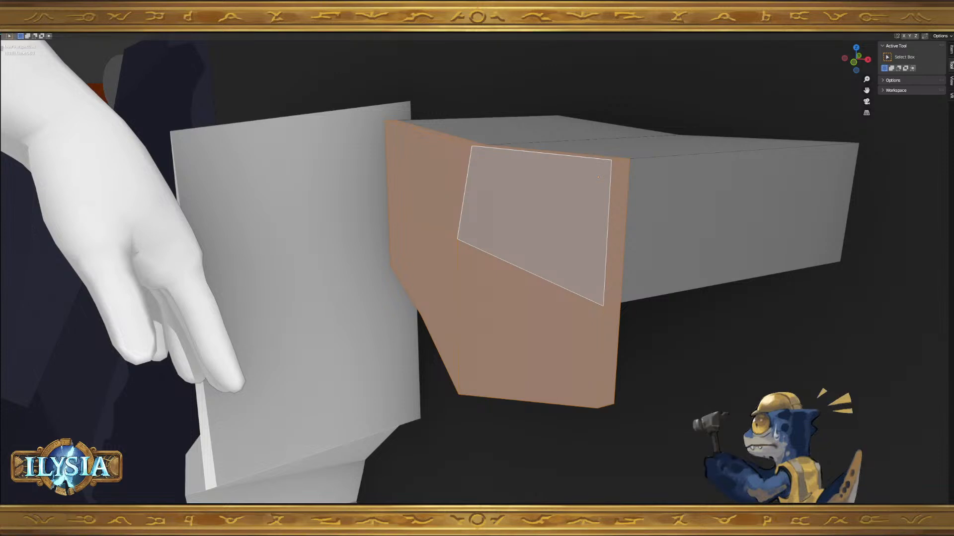
key("Tab")
middle_click_drag(619, 371, 576, 359)
scroll(722, 370, "down", 6)
scroll(626, 372, "down", 2)
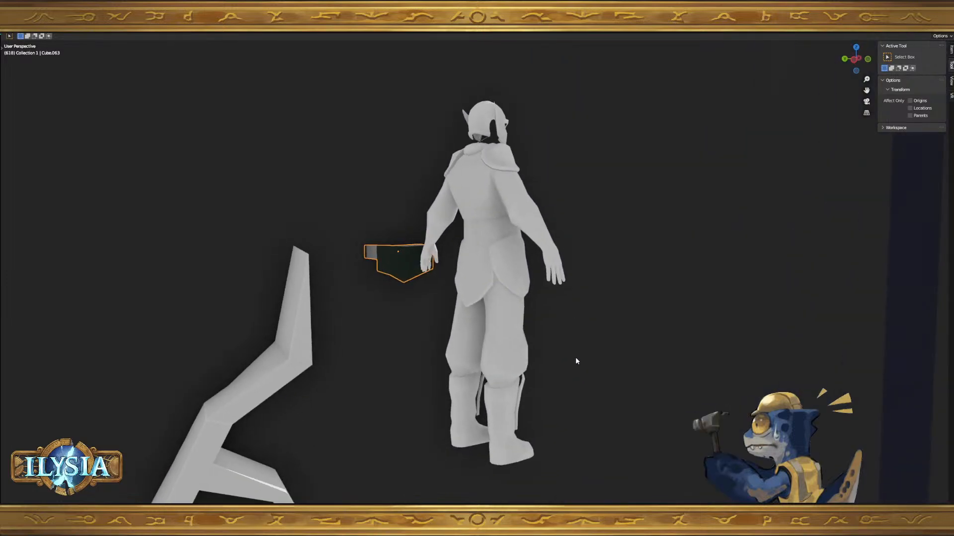
middle_click_drag(450, 318, 586, 359)
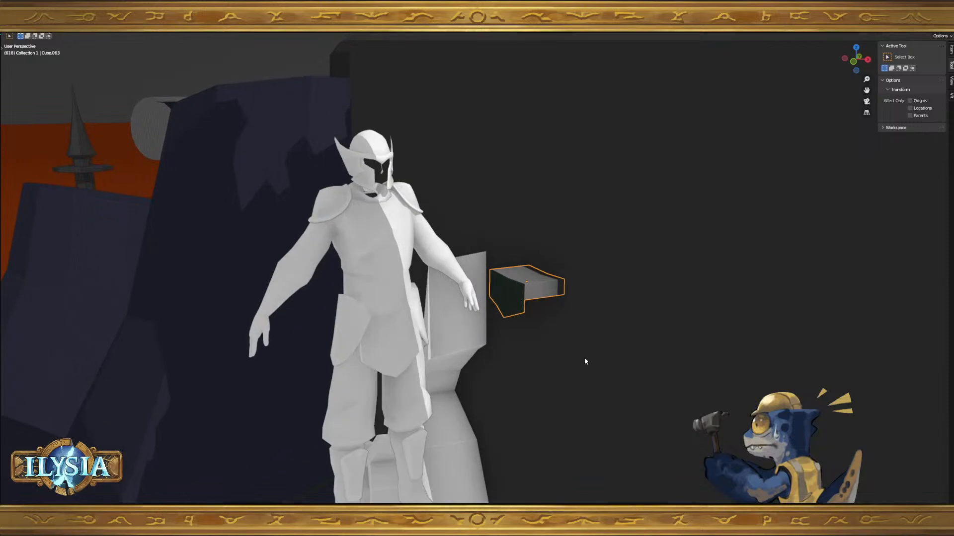
- Undo the slab edits on the ledge block, back to the plain bent block
key("Tab")
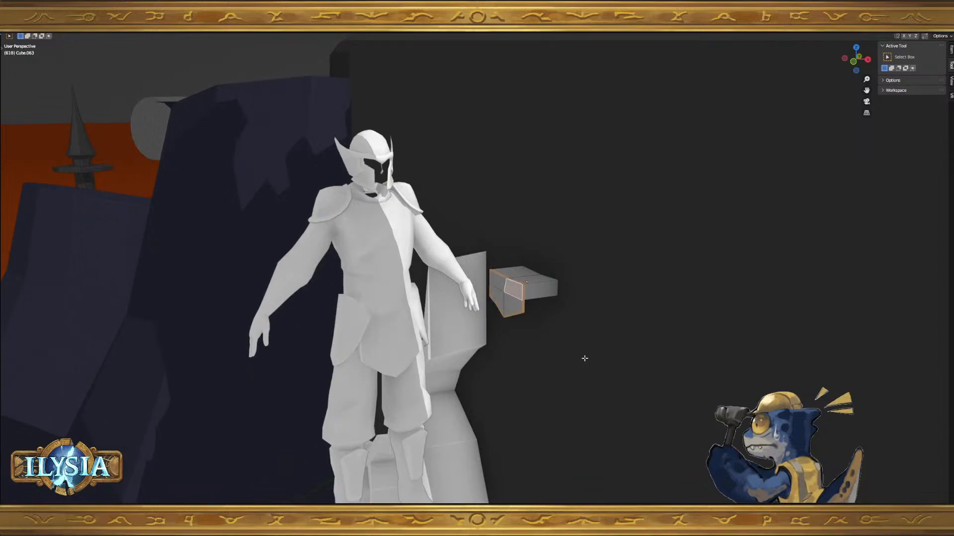
key("Tab")
key("Tab")
key("Tab")
key("Tab")
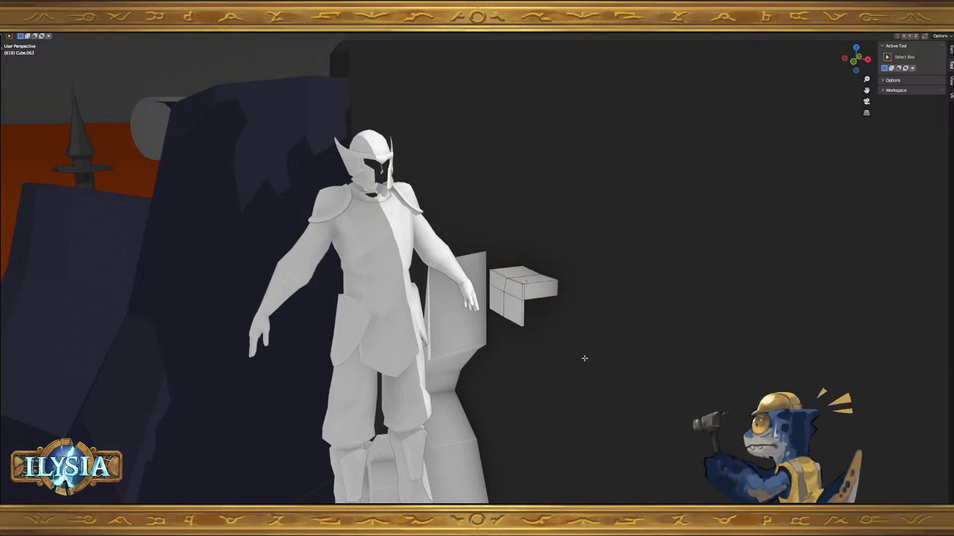
key("ctrl+z")
key("Tab")
- Scale the plain ledge block's mesh along the Z axis and return to object mode
mouse_move(583, 358)
middle_mouse_down()
mouse_move(613, 332)
mouse_move(611, 320)
mouse_move(567, 362)
mouse_move(609, 353)
mouse_move(598, 334)
middle_mouse_up()
key("Tab")
key("s")
key("z")
left_click(614, 358)
key("Tab")
- Move the ledge block along the X axis beside the guard character
middle_click_drag(577, 347, 576, 371)
key("g")
key("x")
left_click(672, 364)
- Set the ledge block's origin to the 3D cursor
right_click(583, 373)
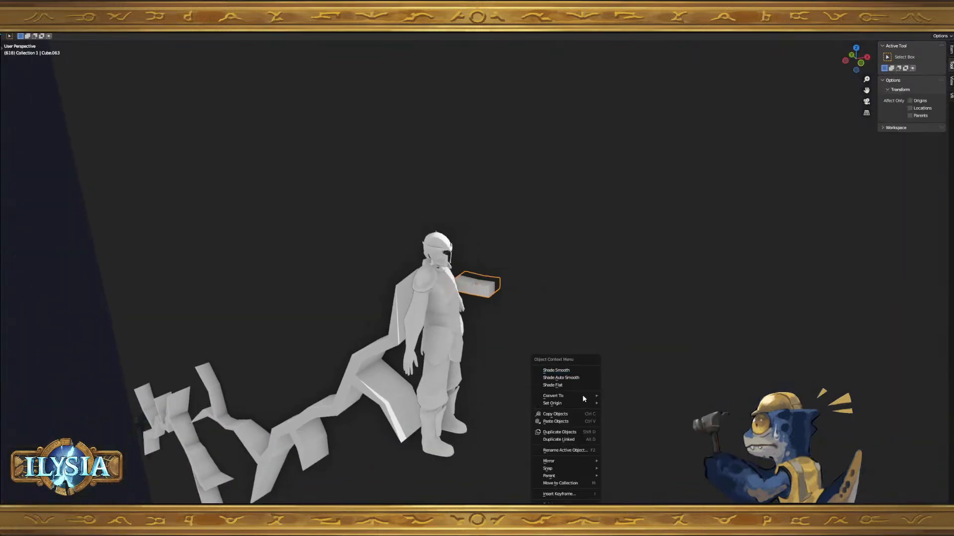
mouse_move(586, 403)
left_click(646, 419)
- Rotate the ledge block about the Z axis around the 3D cursor
middle_click_drag(572, 339, 558, 353)
key("t")
key("r")
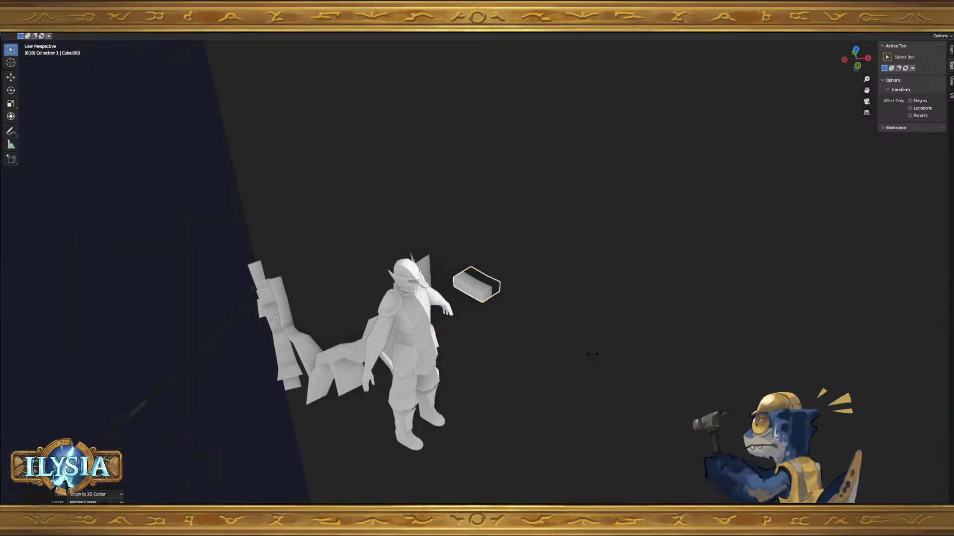
key("z")
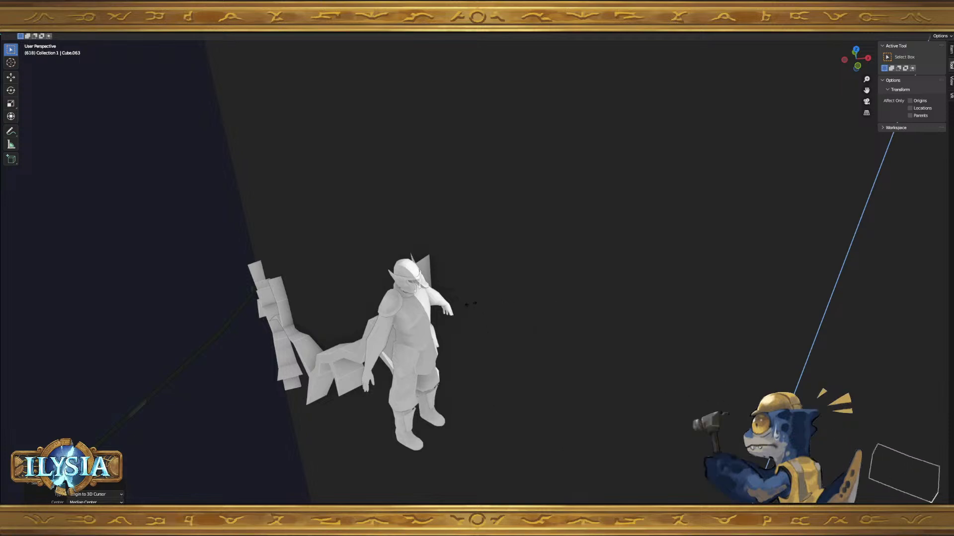
left_click(619, 340)
scroll(625, 342, "down", 4)
mouse_move(625, 341)
middle_mouse_down()
mouse_move(695, 362)
mouse_move(618, 347)
middle_mouse_up()
key("r")
key("z")
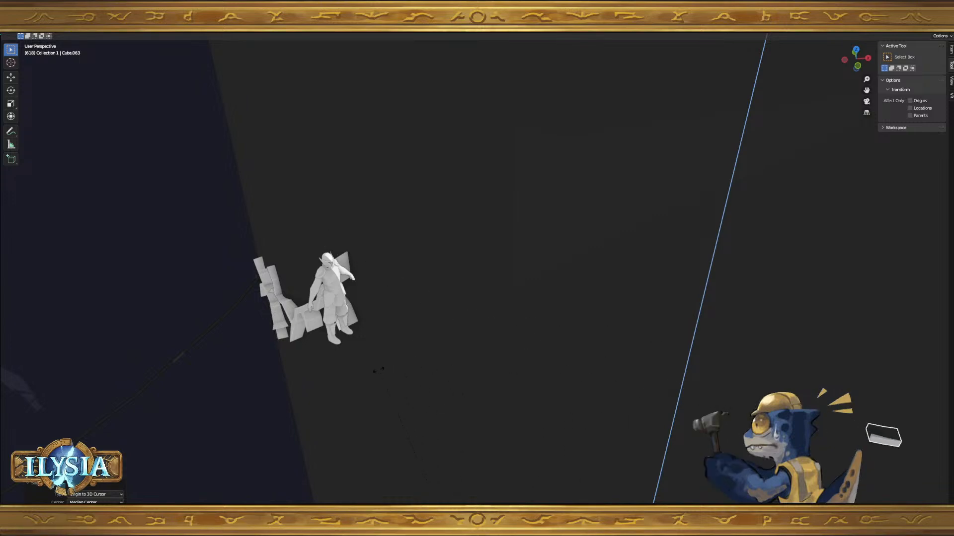
key("Escape")
- Move the ledge block's mesh along its local X axis in edit mode
middle_click_drag(406, 364, 463, 351)
key("Tab")
key("g")
key("x")
key("x")
left_click(440, 351)
- Scale the ledge block's mesh along its local X axis and return to object mode
key("s")
key("x")
key("x")
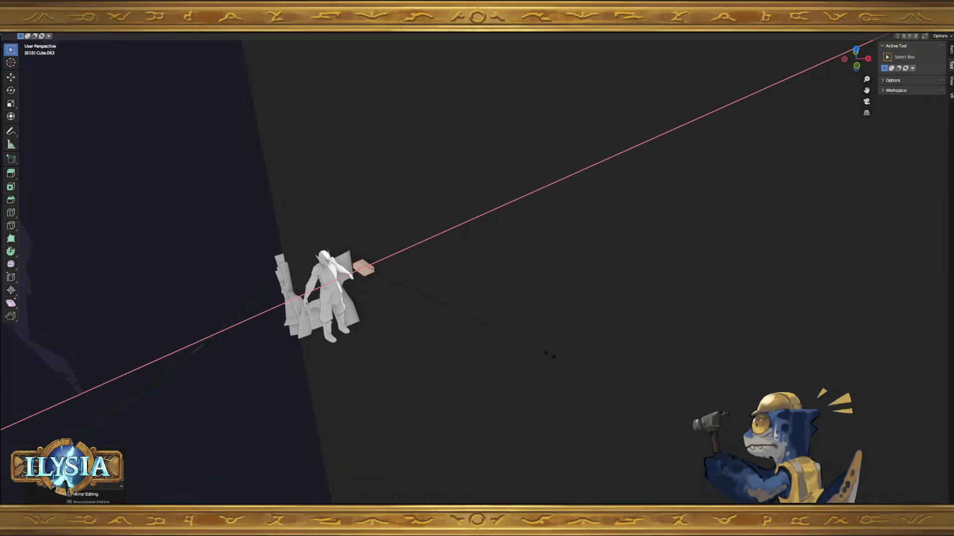
left_click(577, 356)
key("Tab")
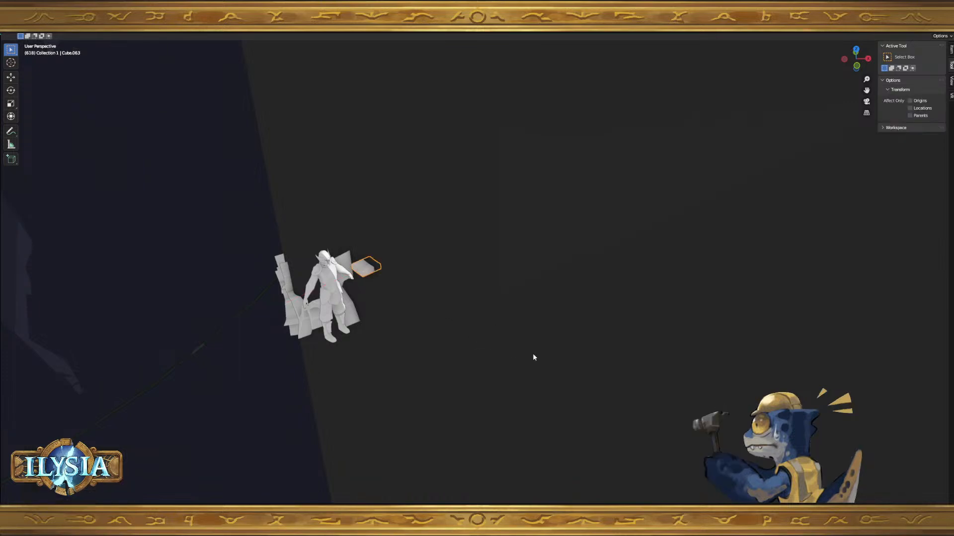
key("s")
key("z")
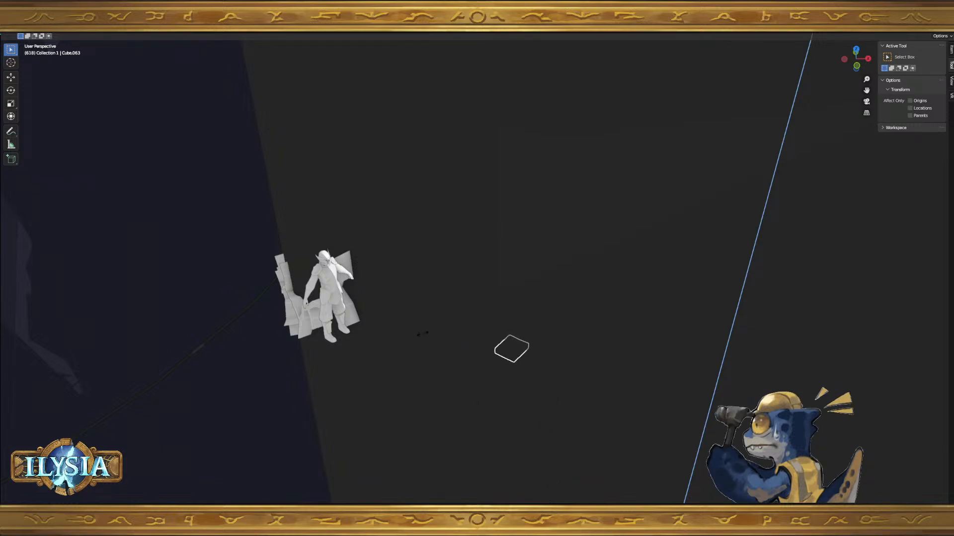
key("Escape")
- Stretch the ledge block's mesh further along its local X axis and return to object mode
key("Tab")
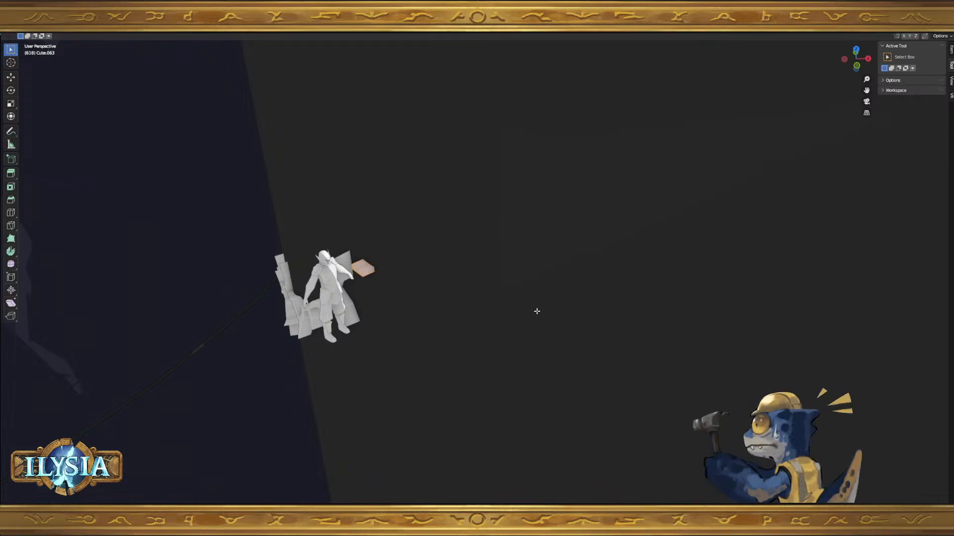
key("x")
key("x")
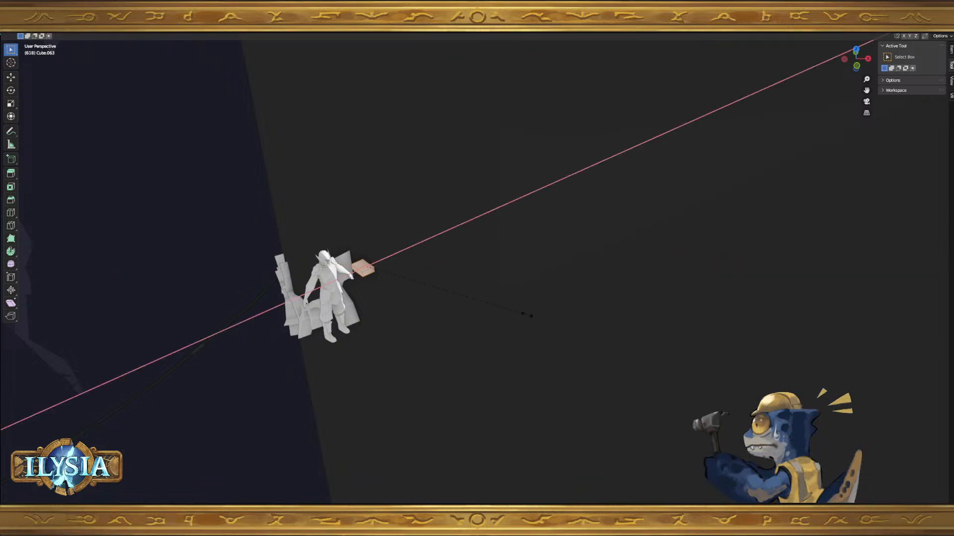
left_click(680, 303)
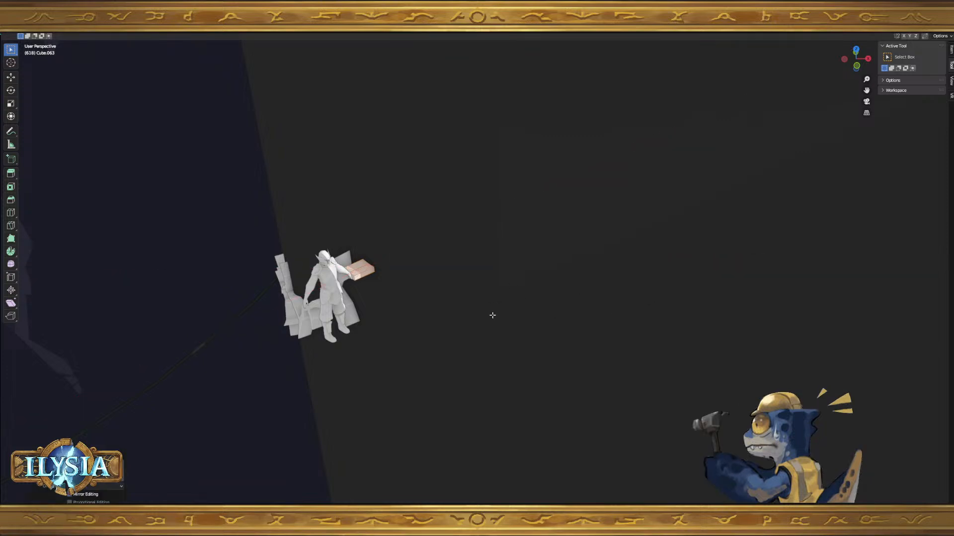
middle_click_drag(491, 315, 484, 316)
key("Tab")
- Rotate the lengthened ledge block about the Z axis so it sits behind the guard, above the branch end
key("r")
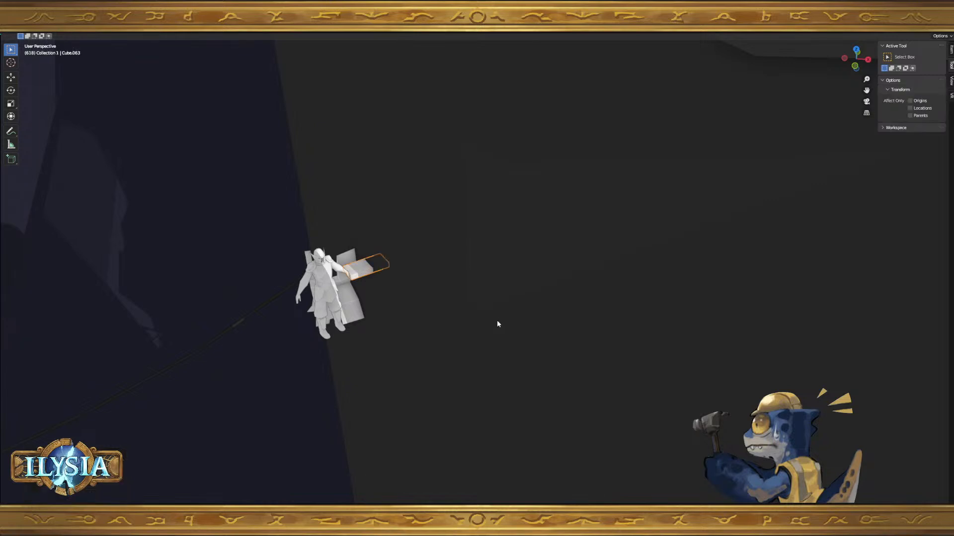
key("z")
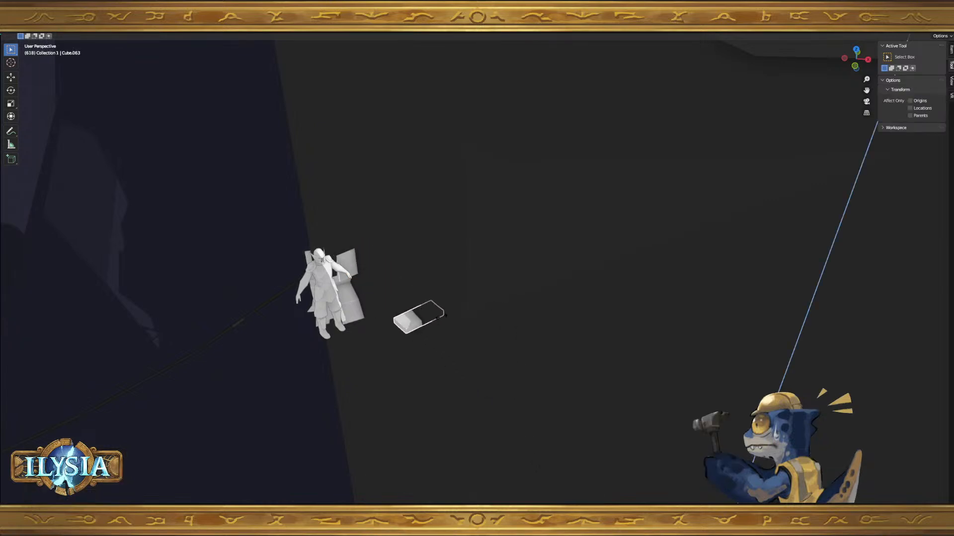
left_click(466, 317)
middle_click_drag(466, 317, 461, 297)
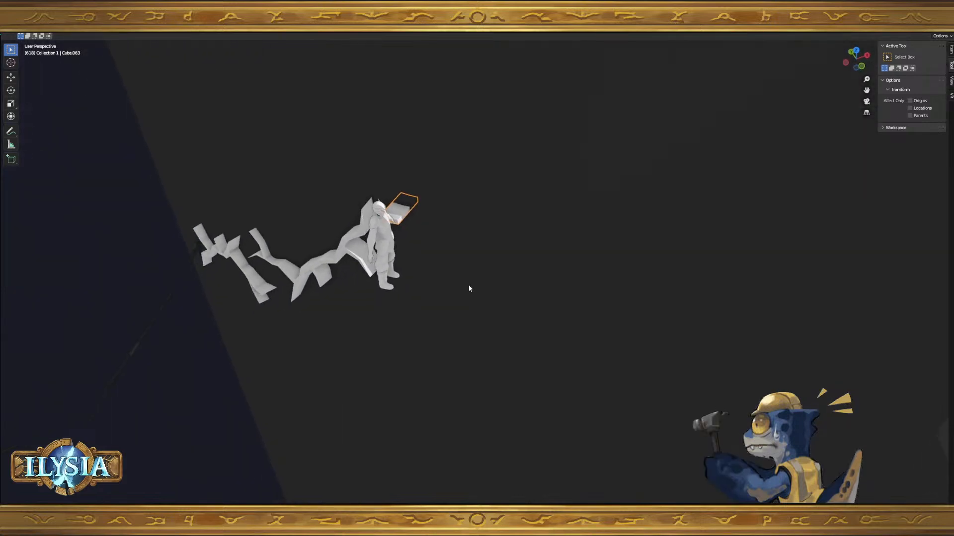
- Shift the ledge block's mesh along the X axis in two moves beside the guard, then return to object mode
scroll(446, 297, "up", 4)
middle_click_drag(421, 265, 358, 283)
scroll(365, 285, "up", 4)
key("Tab")
key("g")
key("x")
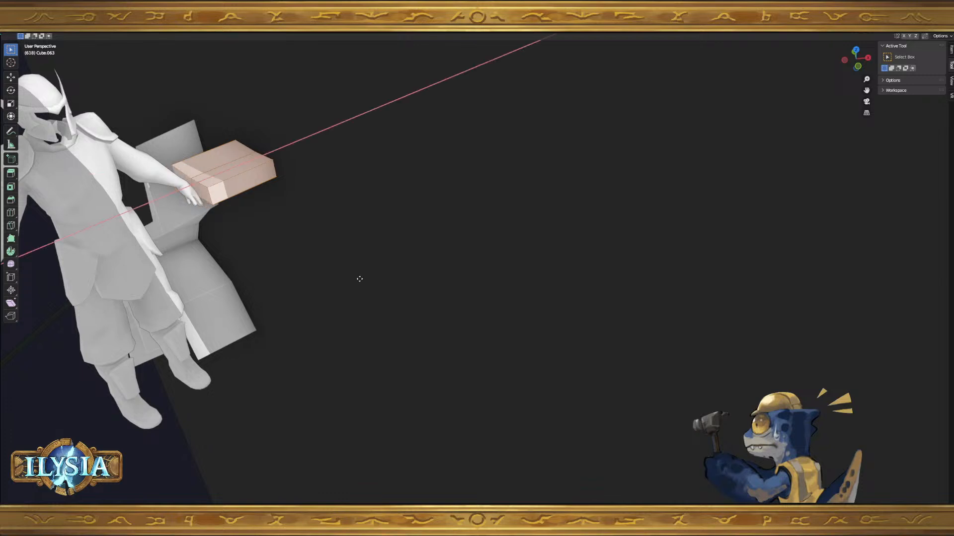
left_click(394, 266)
mouse_move(394, 266)
middle_mouse_down()
mouse_move(343, 269)
mouse_move(327, 255)
mouse_move(291, 251)
mouse_move(286, 221)
mouse_move(351, 245)
mouse_move(338, 258)
mouse_move(345, 296)
mouse_move(371, 305)
mouse_move(381, 349)
mouse_move(392, 278)
mouse_move(404, 278)
middle_mouse_up()
key("g")
key("x")
left_click(290, 256)
scroll(286, 221, "down", 2)
key("Tab")
scroll(338, 258, "down", 2)
- Try to duplicate the ledge block and move the copy along the X axis
key("shift+d")
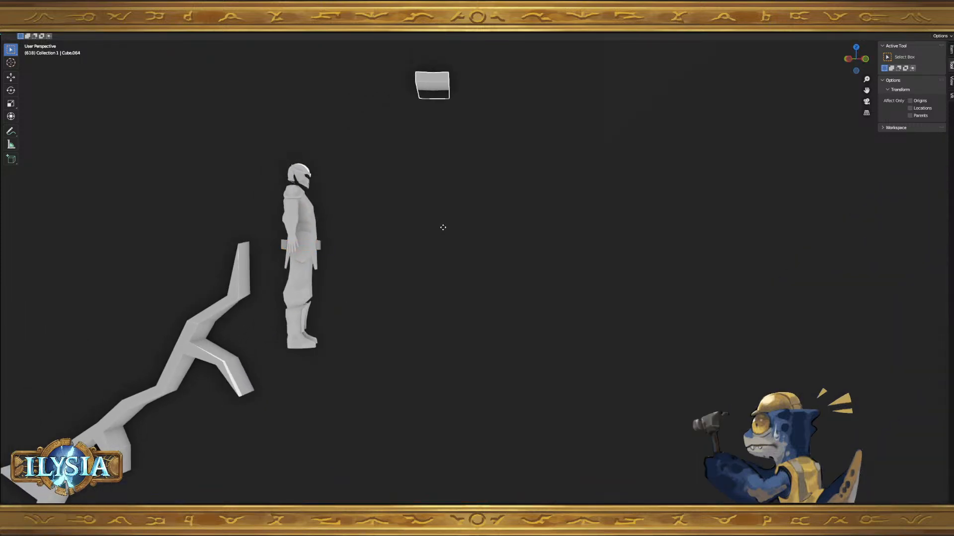
key("x")
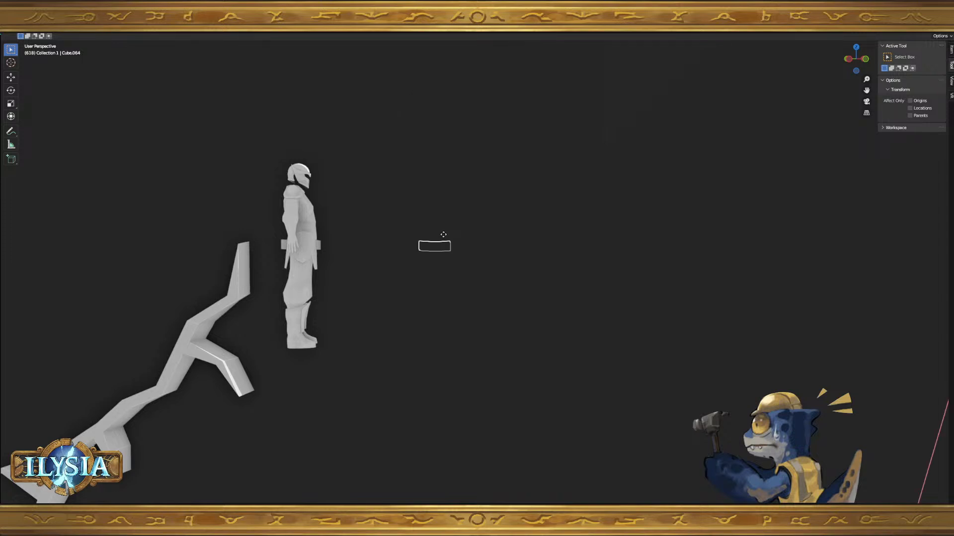
left_click(443, 235)
- Duplicate the ledge block in place
middle_click_drag(437, 241, 415, 306)
key("shift+d")
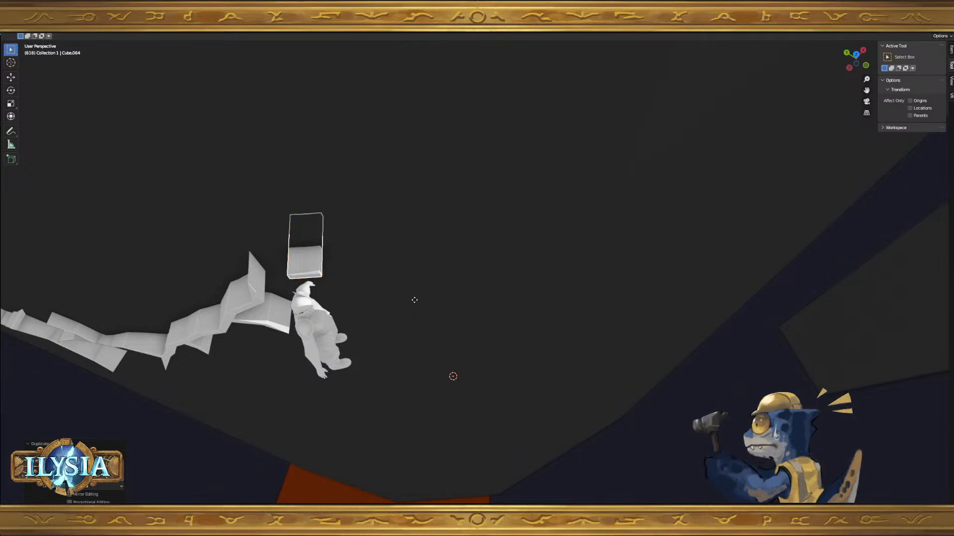
right_click(445, 293)
middle_click_drag(434, 298, 429, 291)
key("g")
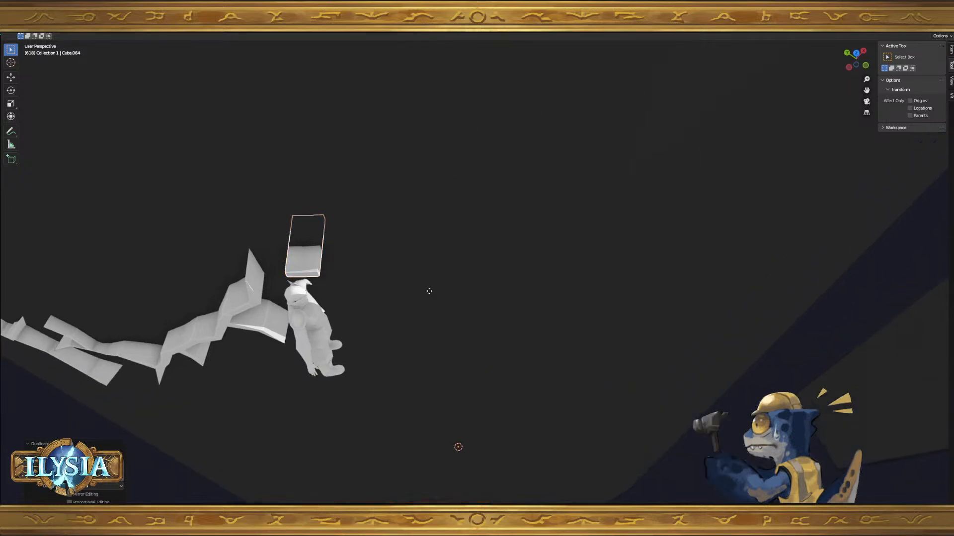
right_click(427, 289)
key("z")
key("g")
key("shift+x")
right_click(434, 314)
middle_click_drag(434, 314, 433, 314)
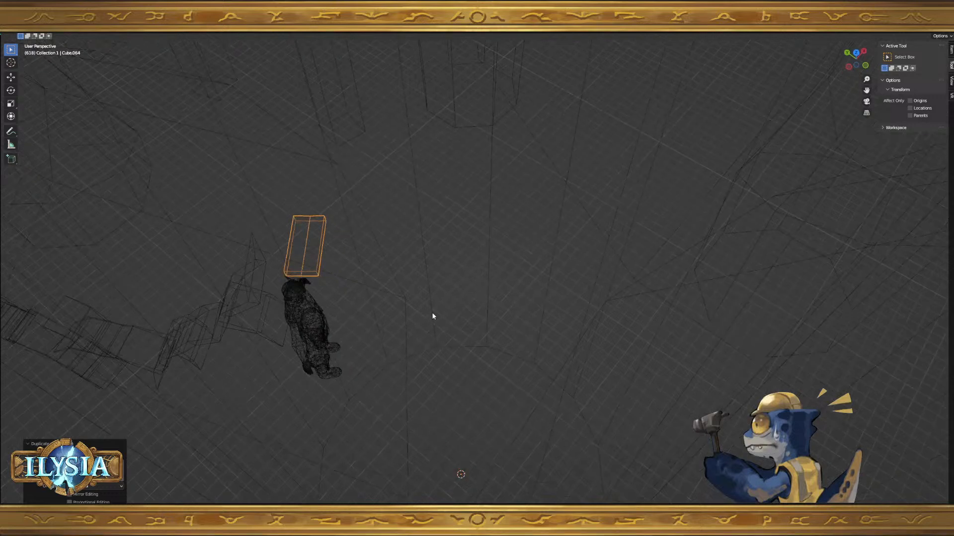
key("shift+z")
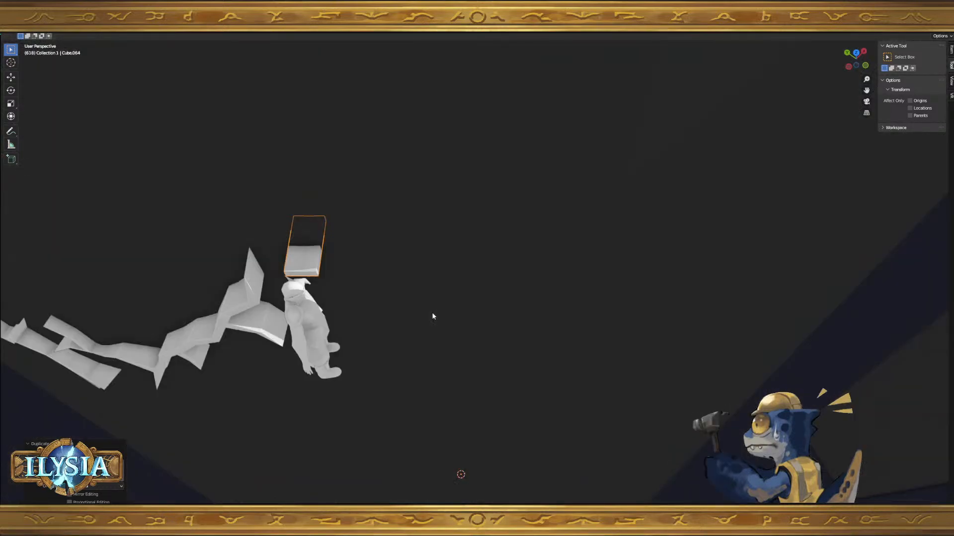
- Move the copied ledge block away from the original with the X axis locked, and raise it along the Z axis
key("g")
key("shift+x")
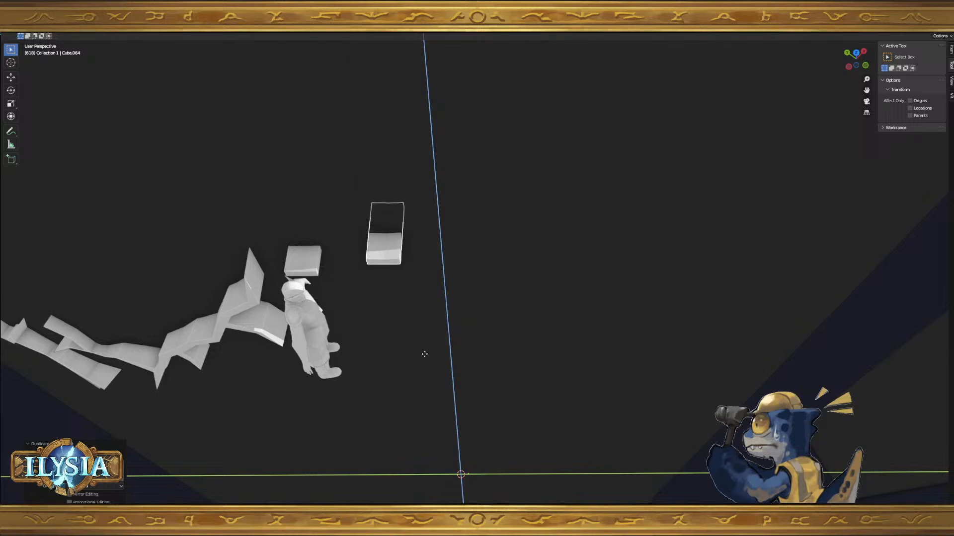
left_click(398, 358)
middle_click_drag(398, 358, 394, 305)
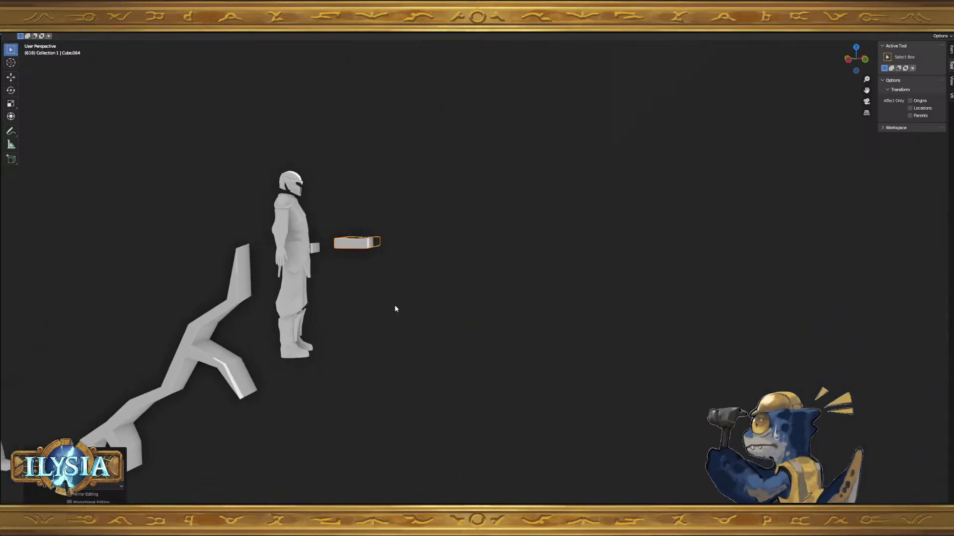
key("z")
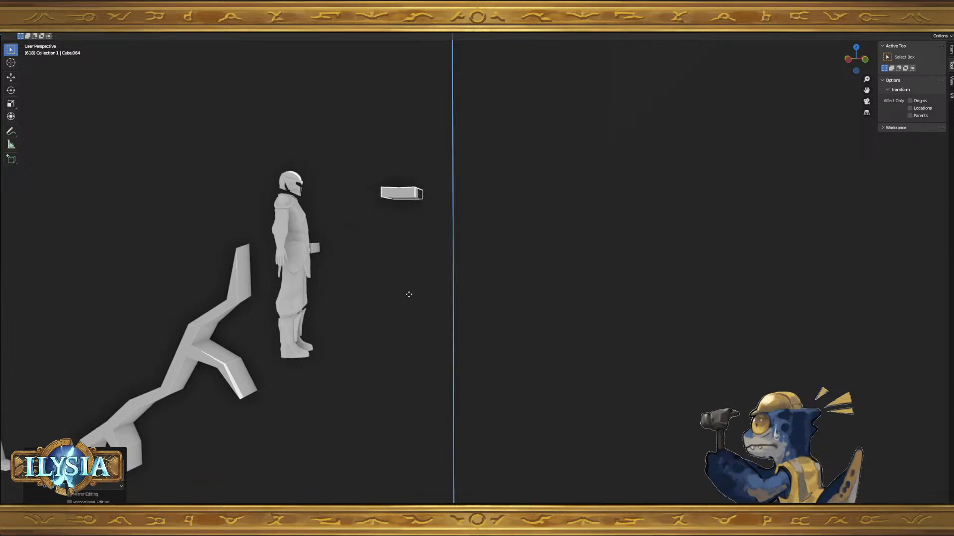
left_click(412, 292)
mouse_move(412, 291)
middle_mouse_down()
mouse_move(389, 302)
mouse_move(420, 297)
middle_mouse_up()
- Rotate the guard character about the Z axis and move it between the two ledge blocks
left_click(324, 307)
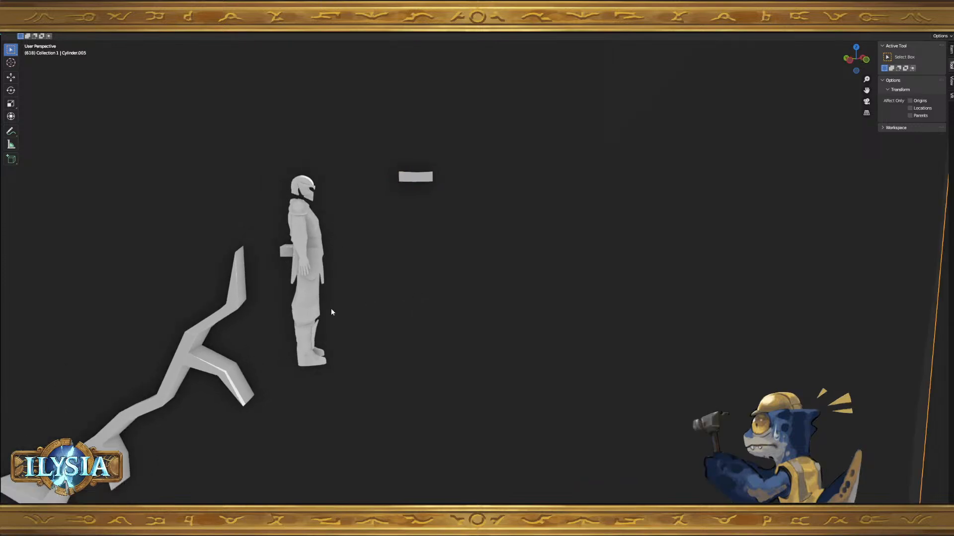
key("g")
key("z")
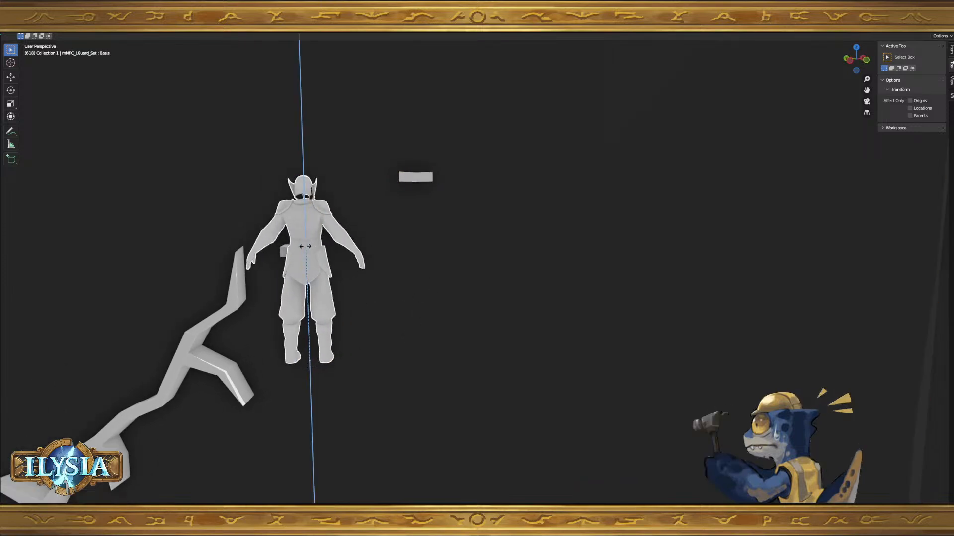
left_click(306, 254)
key("g")
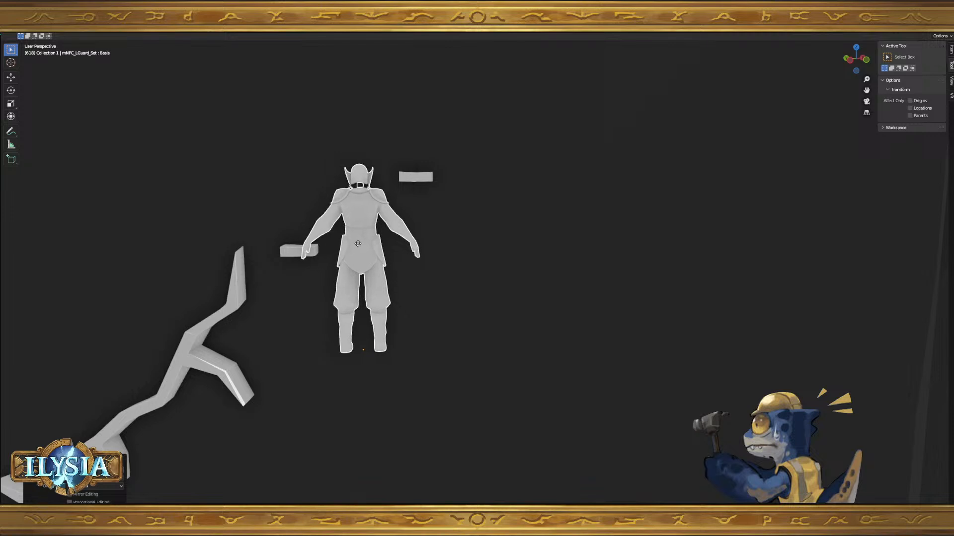
left_click(360, 241)
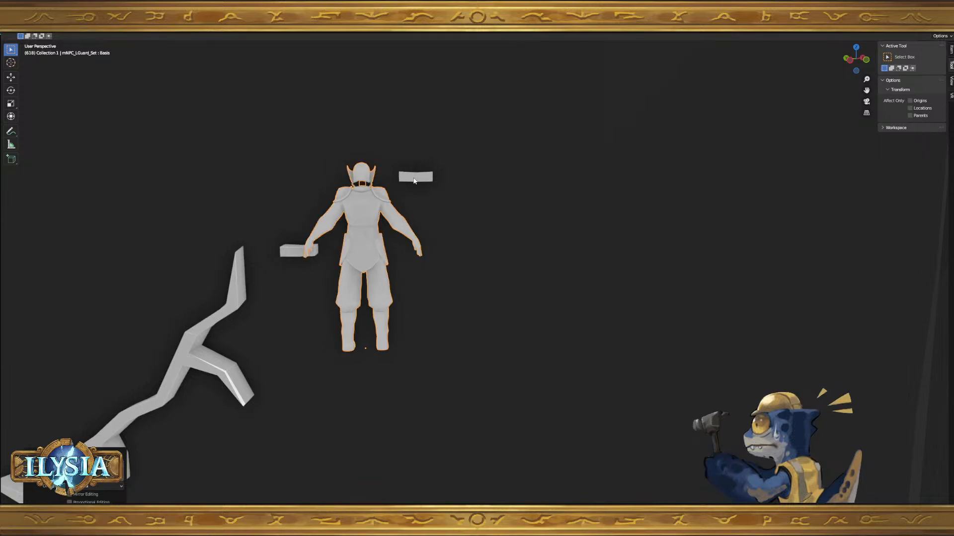
- Move the upper ledge block's mesh farther from the guard in edit mode and return to object mode
left_click(429, 183)
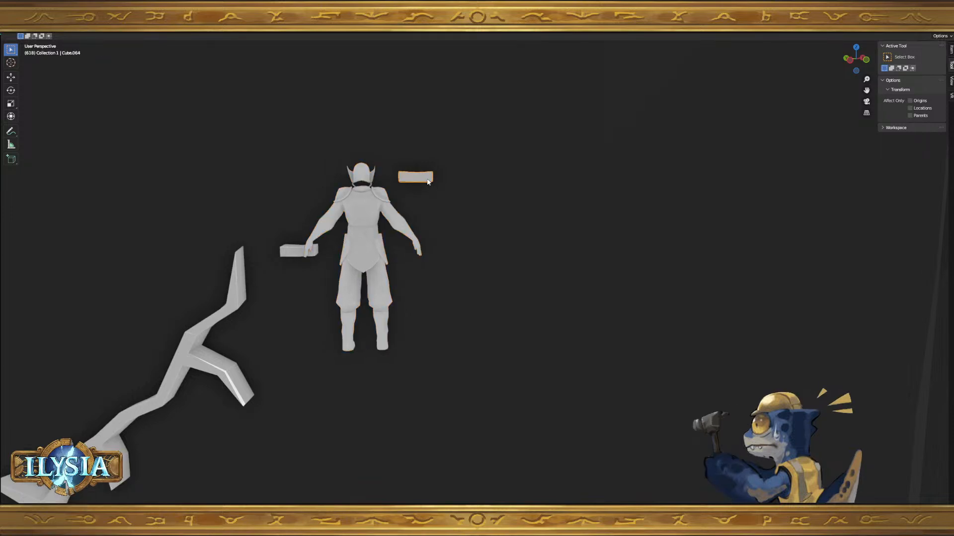
key("Tab")
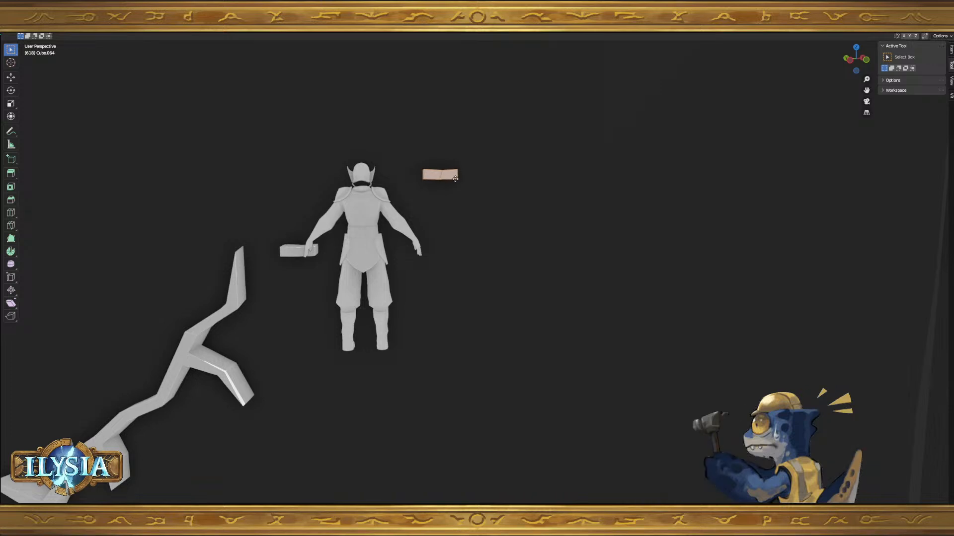
middle_click_drag(466, 208, 459, 322)
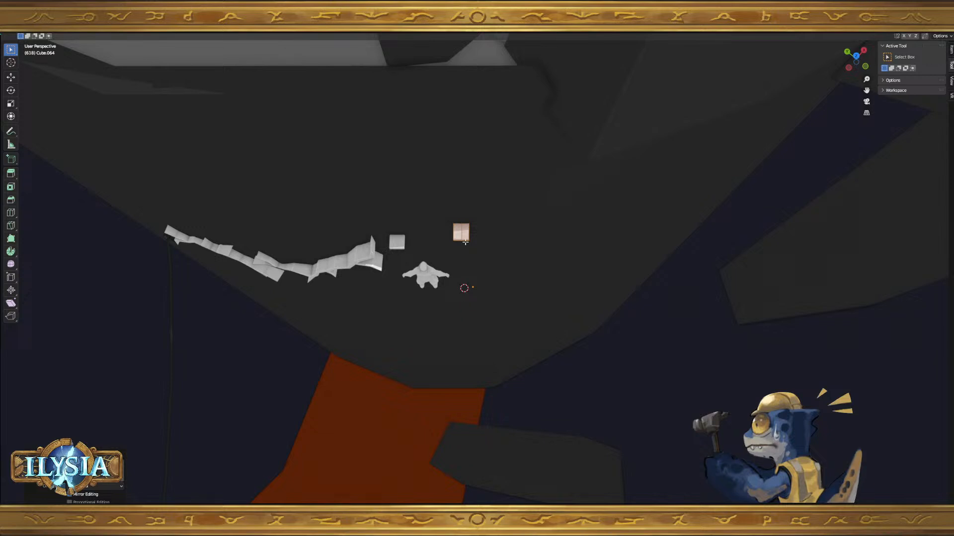
key("Tab")
- Set the upper ledge block's origin to the 3D cursor and rotate the block about the Z axis
right_click(463, 236)
mouse_move(465, 235)
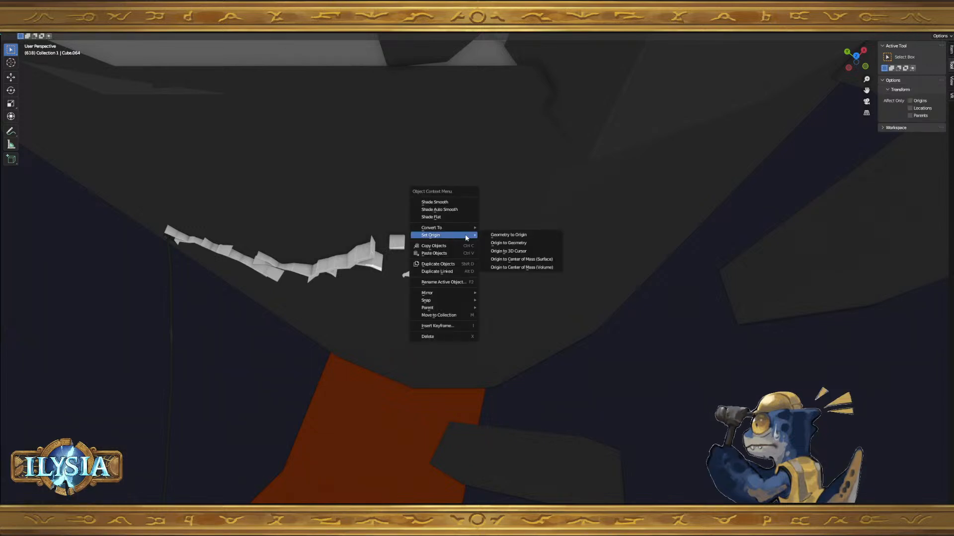
left_click(516, 251)
key("z")
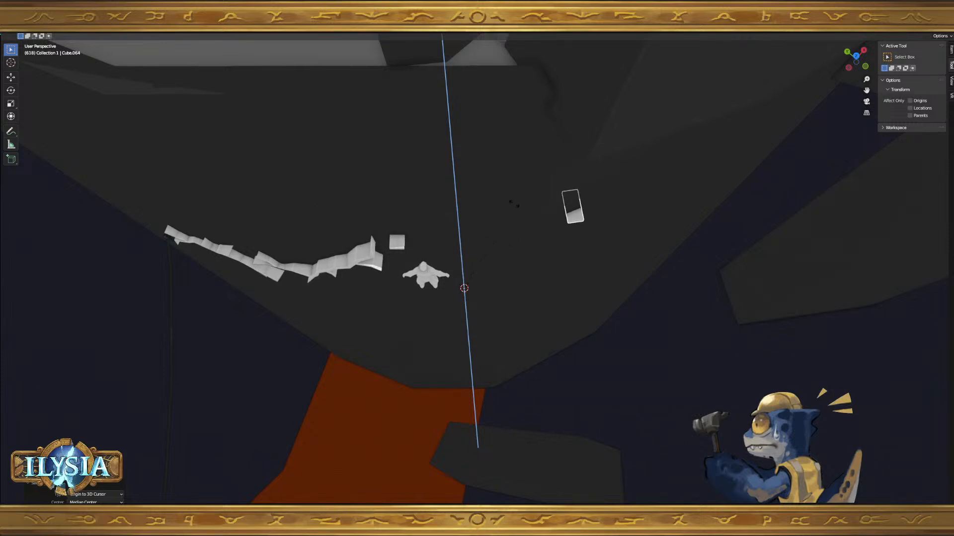
left_click(517, 211)
- Move the upper ledge block's mesh along its local X axis and return to object mode
middle_click_drag(521, 214, 431, 246)
middle_click_drag(431, 246, 427, 252)
key("Tab")
key("x")
key("x")
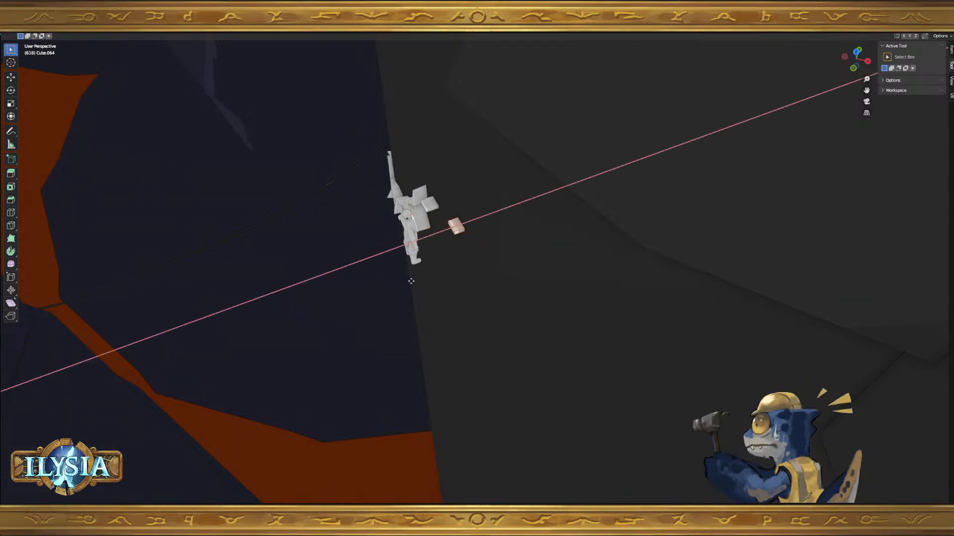
left_click(409, 281)
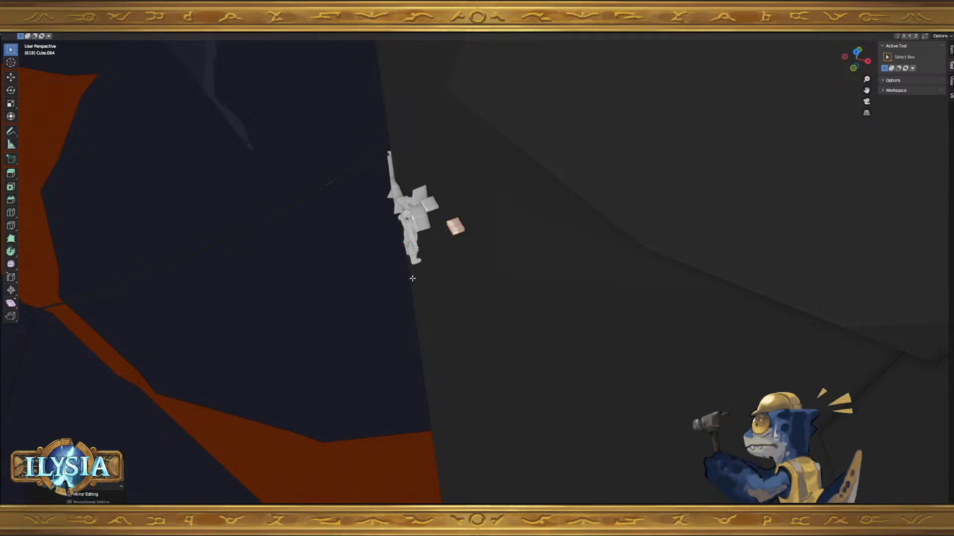
key("Tab")
- Duplicate the upper ledge block in place and move the copy's mesh farther along the cliff in edit mode
middle_click_drag(412, 277, 393, 278)
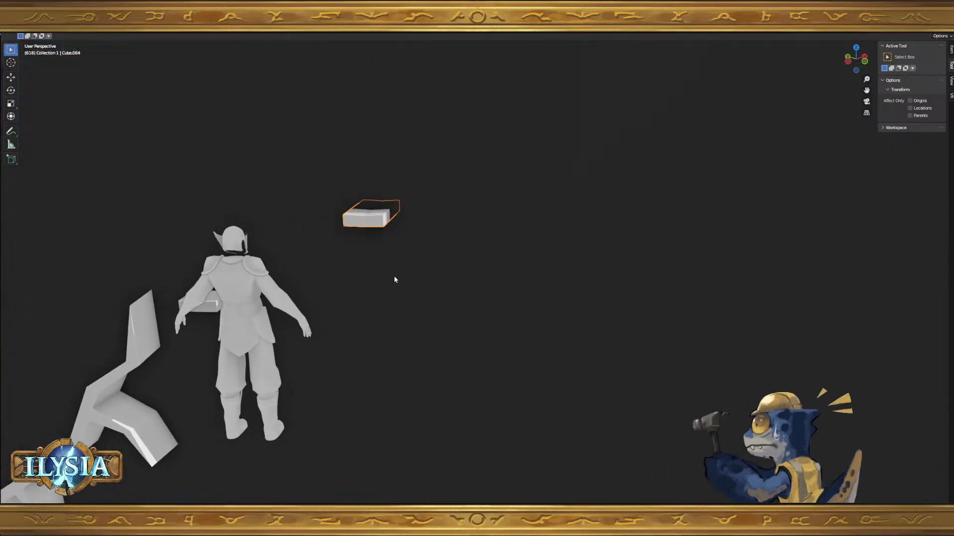
key("shift+d")
right_click(394, 277)
key("Tab")
key("g")
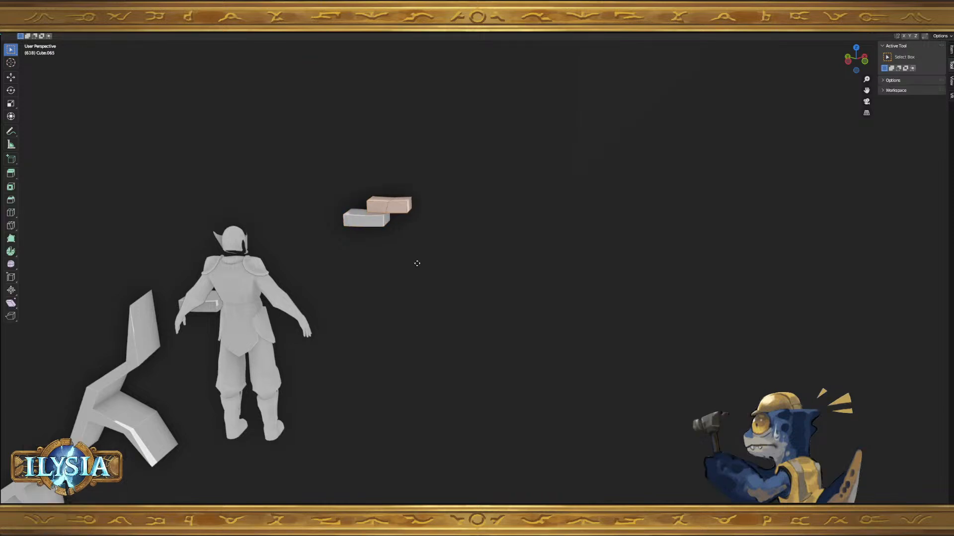
right_click(428, 259)
middle_click_drag(435, 269, 426, 280)
key("g")
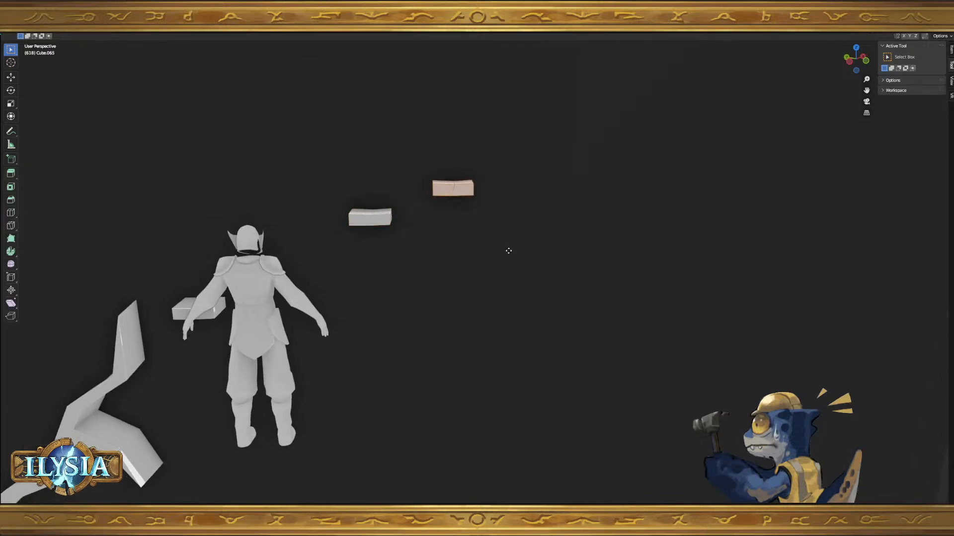
left_click(572, 302)
- Move the copied block's mesh along its local X axis and return to object mode
middle_click_drag(467, 311, 423, 324)
key("g")
key("x")
key("x")
left_click(398, 342)
key("Tab")
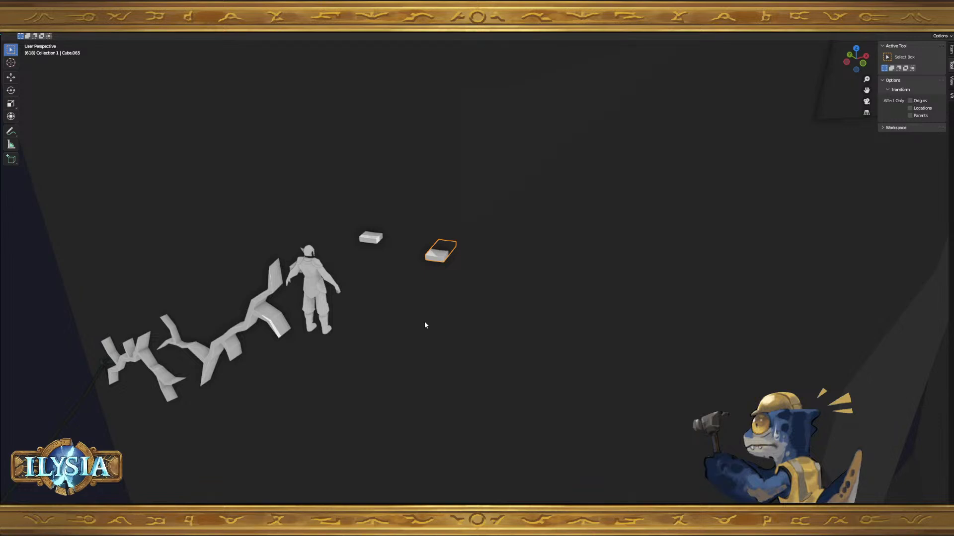
- Duplicate the newest ledge block in place
middle_click_drag(460, 315, 511, 342)
key("g")
right_click(495, 325)
key("shift+d")
right_click(510, 343)
- Try to place the new duplicate farther along the cliff from the block it was copied from
key("Tab")
middle_click_drag(578, 361, 574, 359)
key("Tab")
key("g")
key("z")
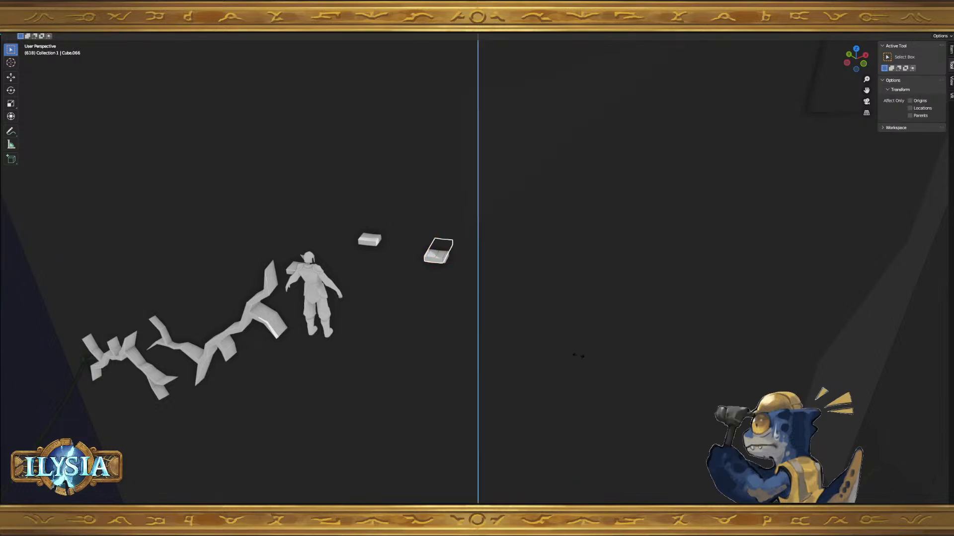
left_click(539, 323)
mouse_move(538, 324)
middle_mouse_down()
mouse_move(541, 294)
mouse_move(542, 307)
middle_mouse_up()
key("Tab")
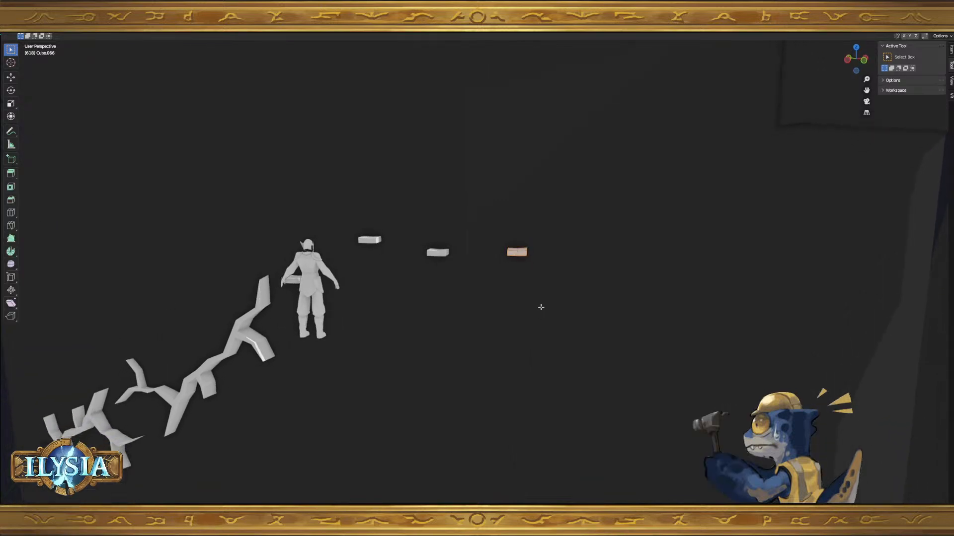
left_click(563, 297)
key("Tab")
- Try to move the duplicate's mesh horizontally with Z locked and rotate the block in object mode
middle_click_drag(564, 287, 594, 345)
key("Tab")
key("shift+z")
left_click(586, 338)
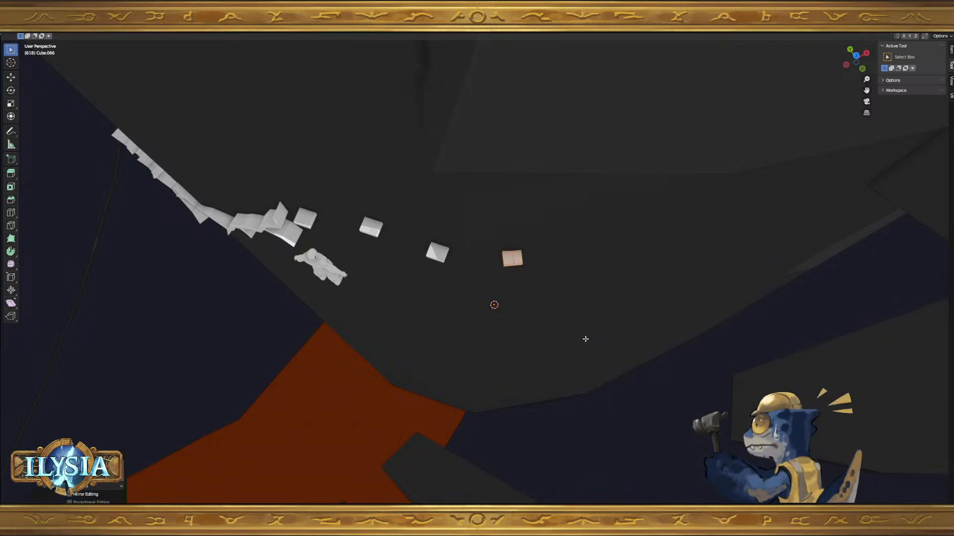
key("Tab")
key("r")
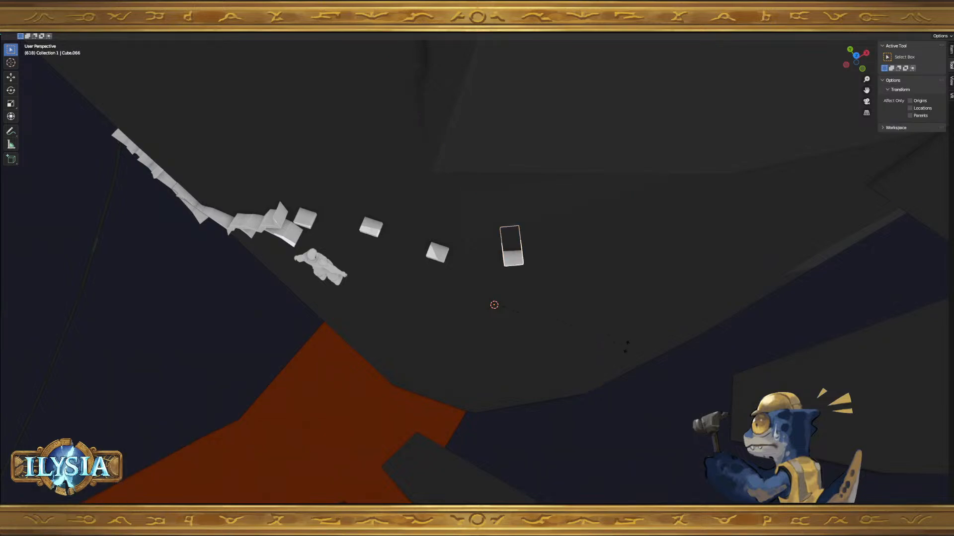
left_click(576, 226)
- Try to move the duplicate's mesh along its local X axis in edit mode
middle_click_drag(576, 227, 512, 277)
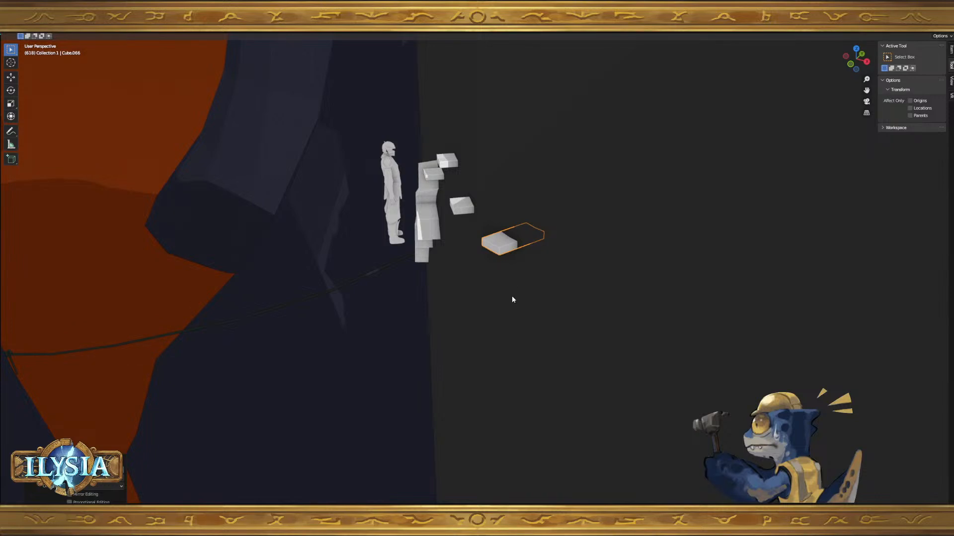
key("Tab")
key("g")
key("x")
key("x")
right_click(507, 284)
middle_click_drag(506, 282, 525, 311)
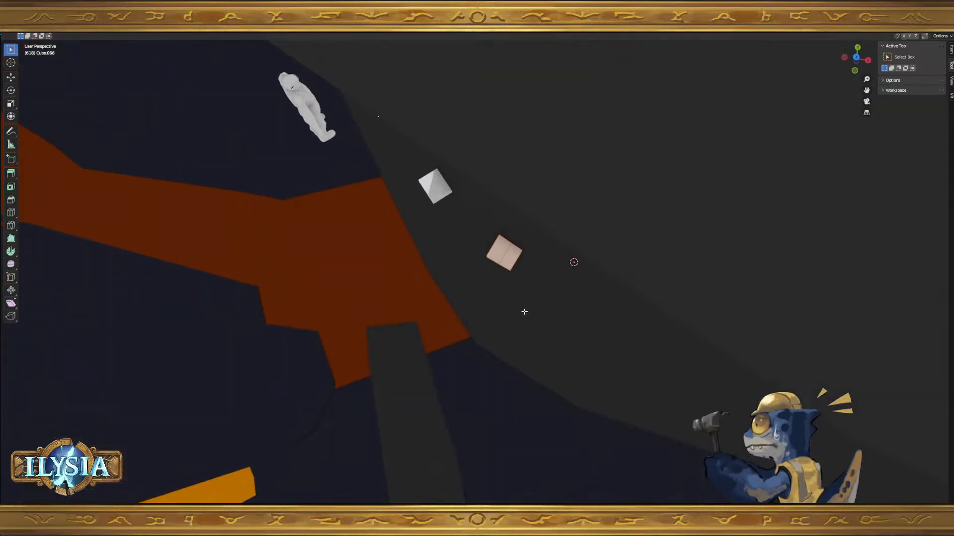
key("x")
right_click(518, 308)
- Undo the duplicate block's moves and rotations back to its position on the original block
key("ctrl+z")
key("ctrl+z")
key("ctrl+z")
key("ctrl+z")
key("ctrl+z")
key("ctrl+z")
key("ctrl+z")
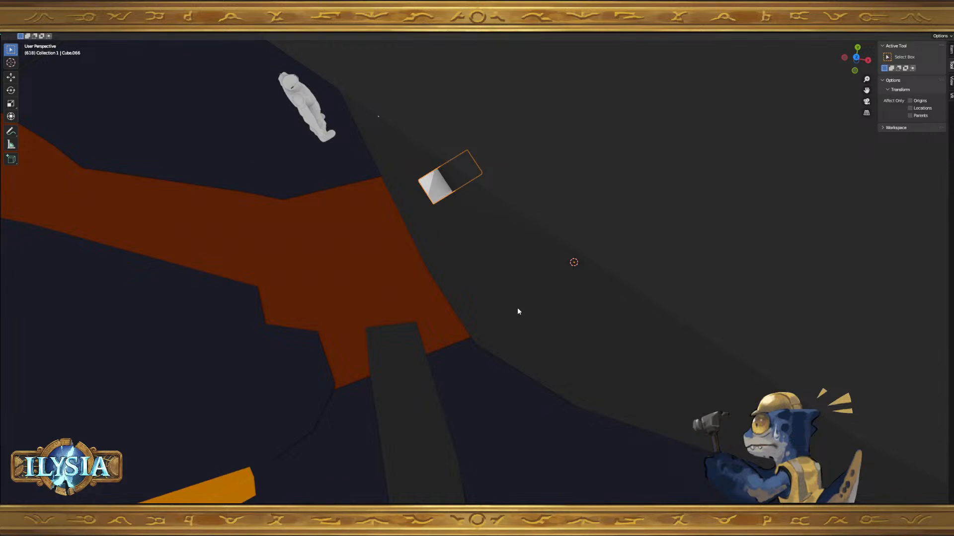
- Rotate the duplicate ledge block around the cliff and adjust its height along the Z axis
key("shift+d")
key("r")
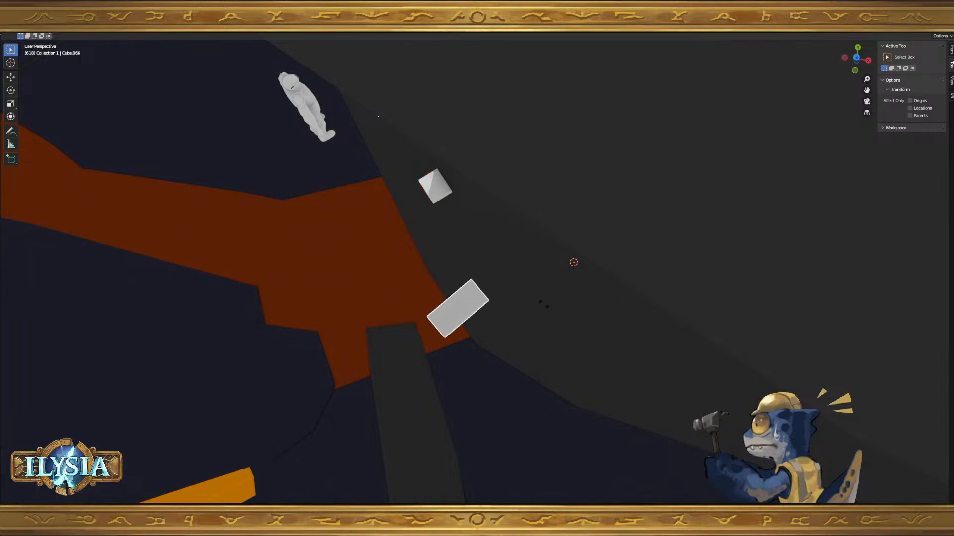
right_click(546, 301)
middle_click_drag(547, 293, 558, 282)
key("g")
key("z")
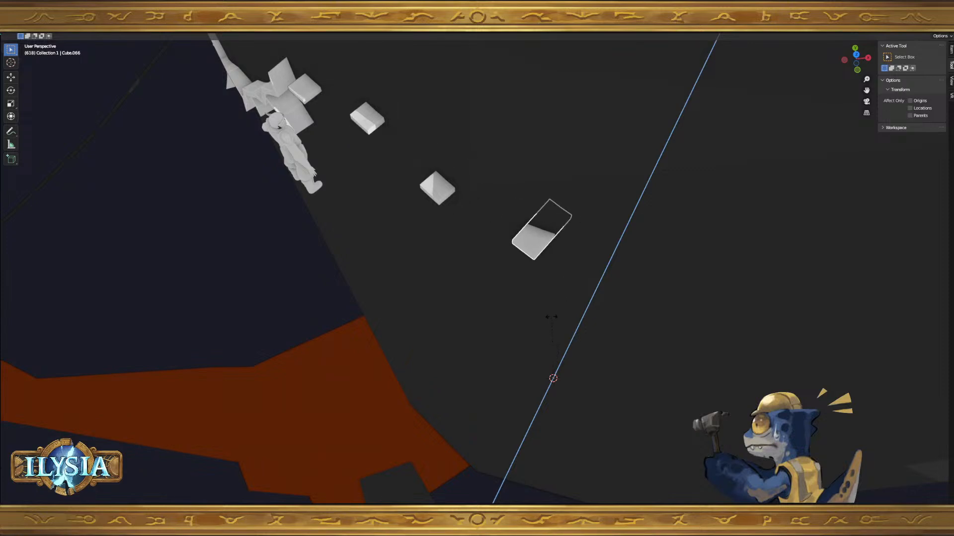
left_click(551, 317)
- Try to rotate the block's mesh about the Z axis in edit mode, undo it and return to object mode
key("Tab")
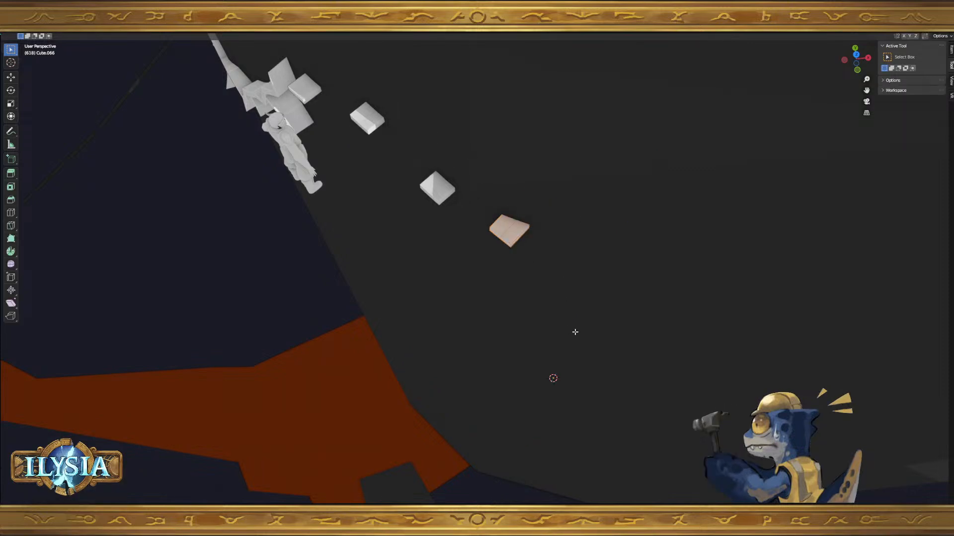
key("z")
left_click(602, 298)
key("g")
key("x")
key("x")
right_click(602, 298)
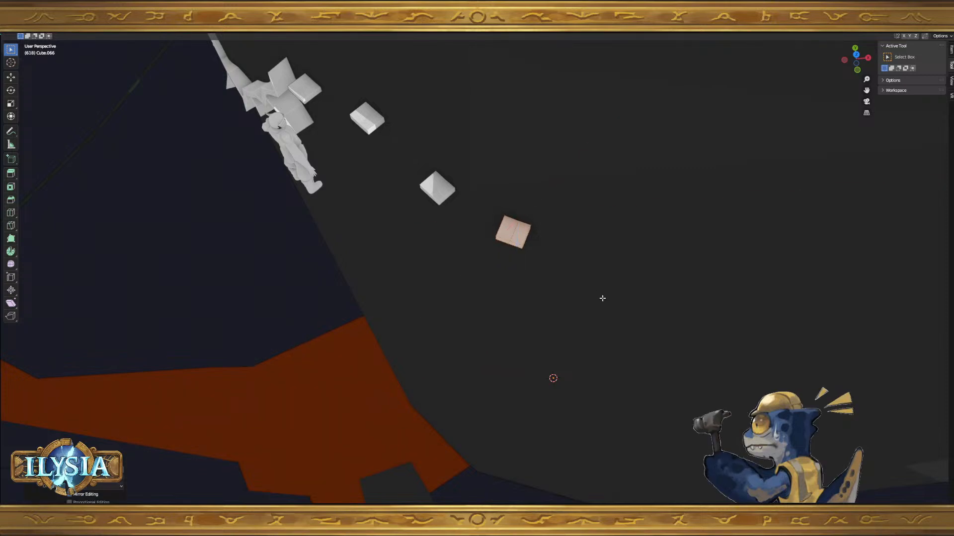
key("ctrl+z")
key("Tab")
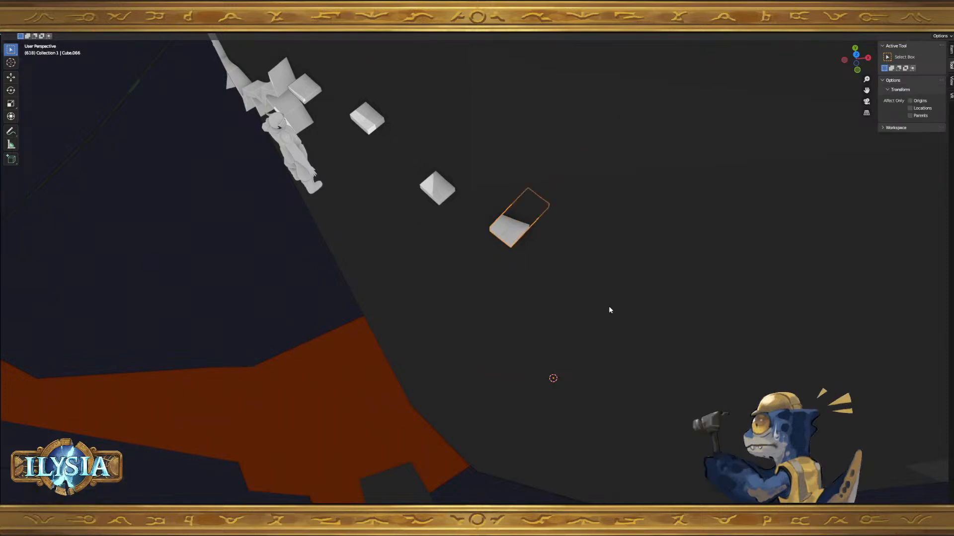
- Set the block's origin to its geometry and rotate the block about the Z axis
right_click(552, 261)
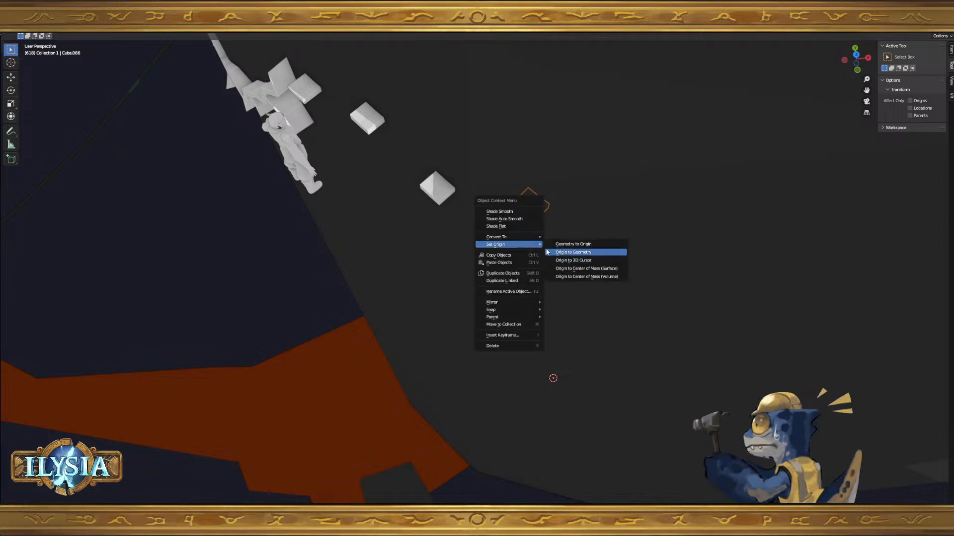
left_click(566, 253)
middle_click_drag(565, 266, 548, 287)
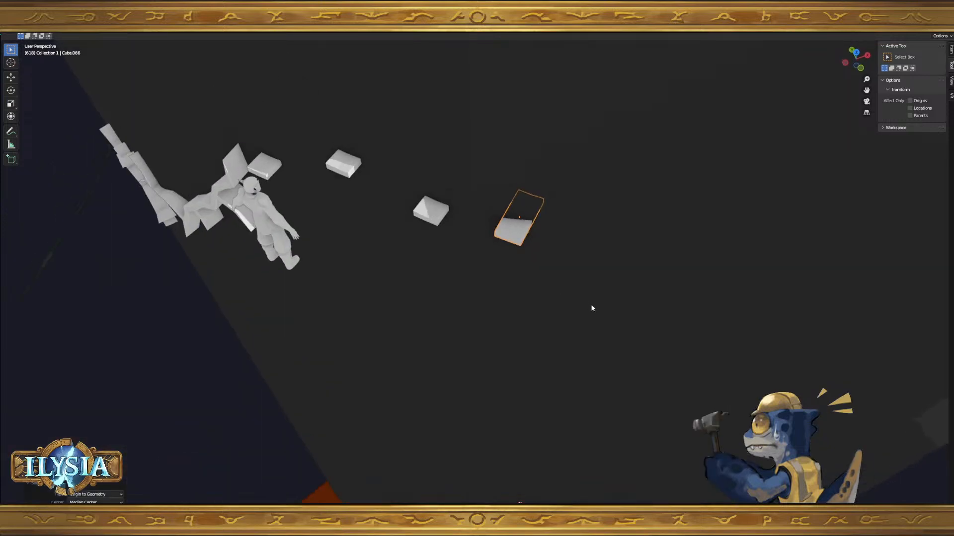
key("z")
left_click(625, 278)
- Move the block along its local X axis deeper into the cliff wall
middle_click_drag(617, 288, 645, 336)
key("Tab")
key("s")
key("x")
key("x")
left_click(546, 288)
key("Tab")
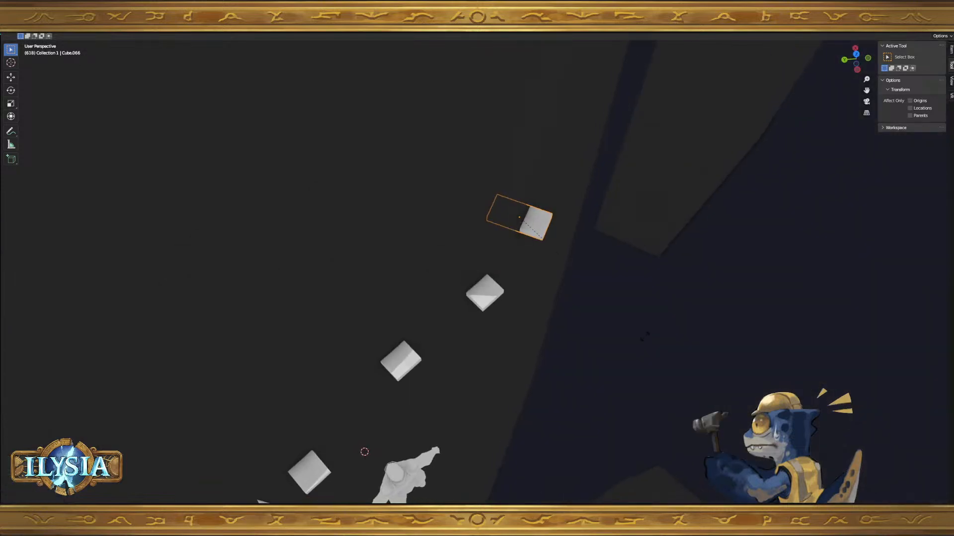
key("g")
key("x")
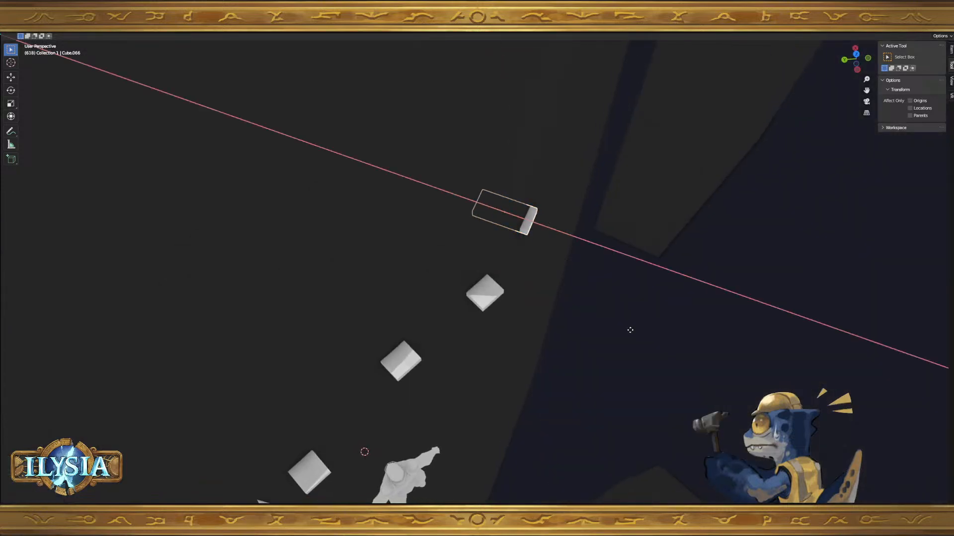
left_click(632, 330)
- Duplicate the block and move the copy higher and farther along the cliff with the X axis locked
middle_click_drag(630, 329, 538, 391)
key("shift+d")
key("shift+x")
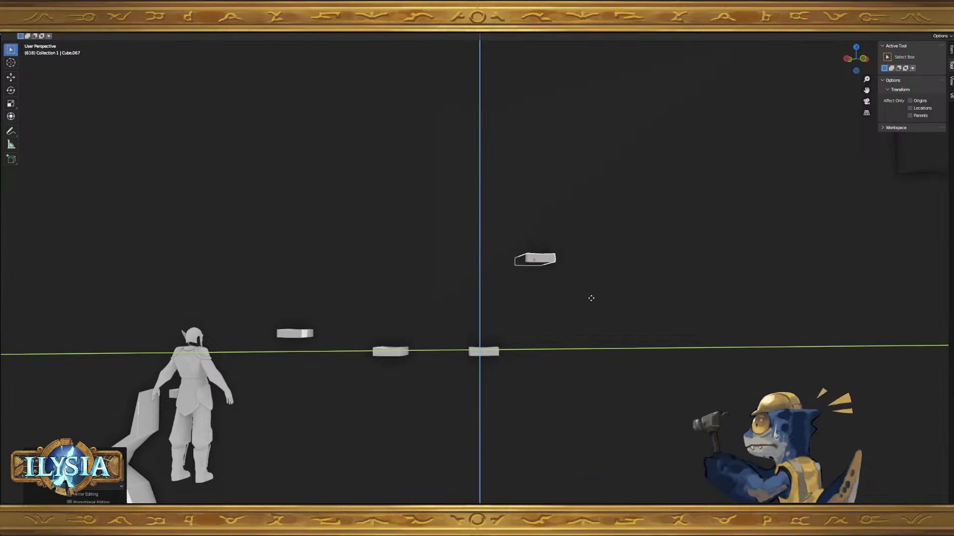
left_click(593, 315)
- Duplicate the raised block and move the copy higher and back toward the guard with the X axis locked
mouse_move(595, 315)
middle_mouse_down()
mouse_move(618, 344)
mouse_move(573, 370)
mouse_move(585, 313)
middle_mouse_up()
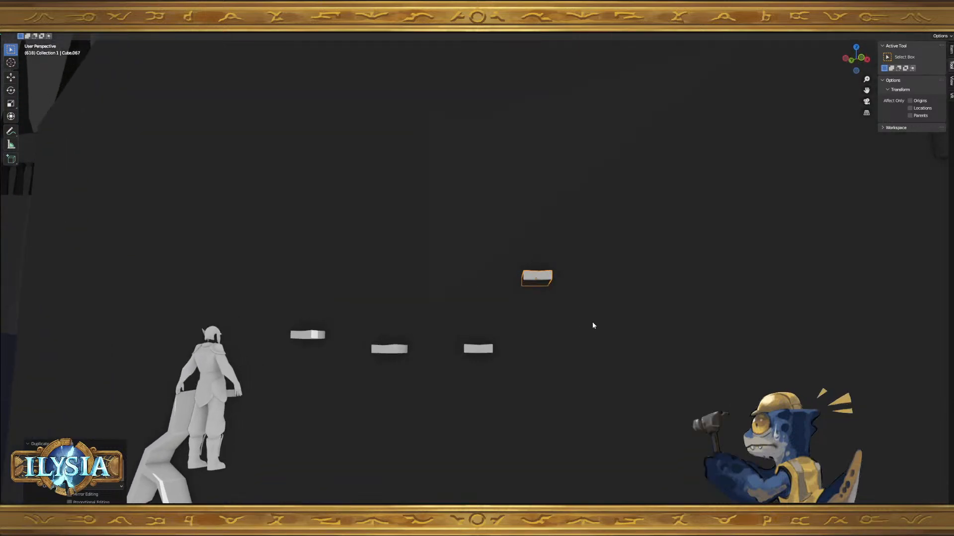
key("shift+d")
key("shift+x")
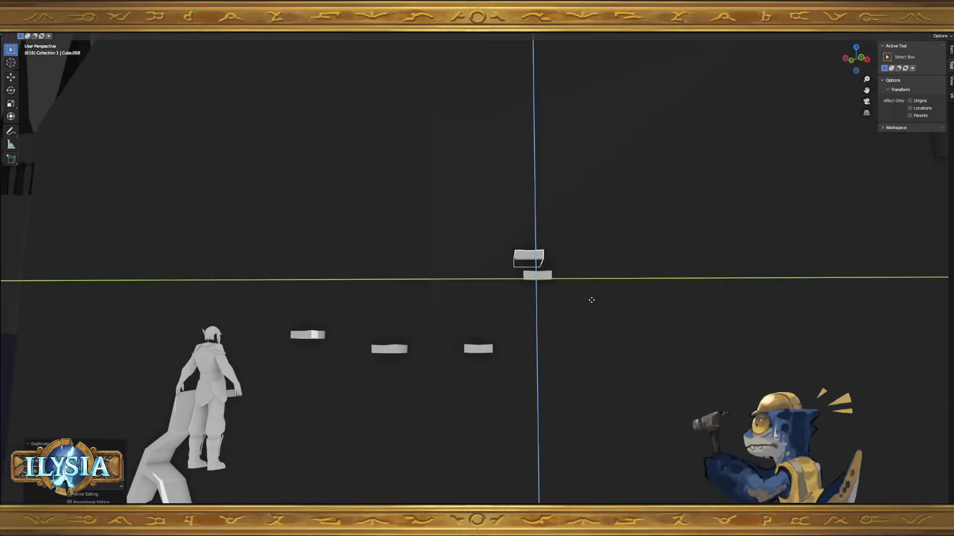
left_click(558, 250)
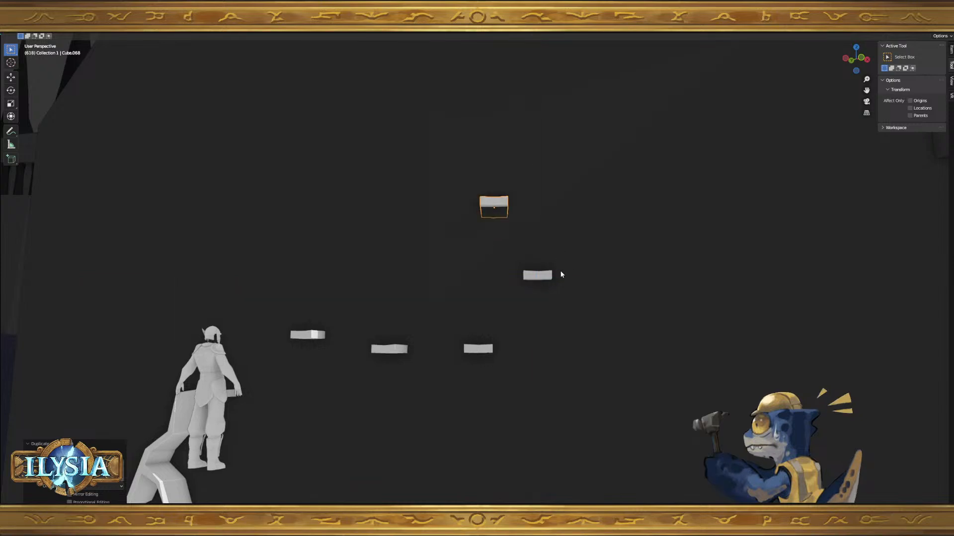
- Duplicate the highest block and move the copy up and away from the guard in its local YZ plane
middle_click_drag(557, 270, 567, 341)
key("shift+d")
key("shift+x")
key("shift+x")
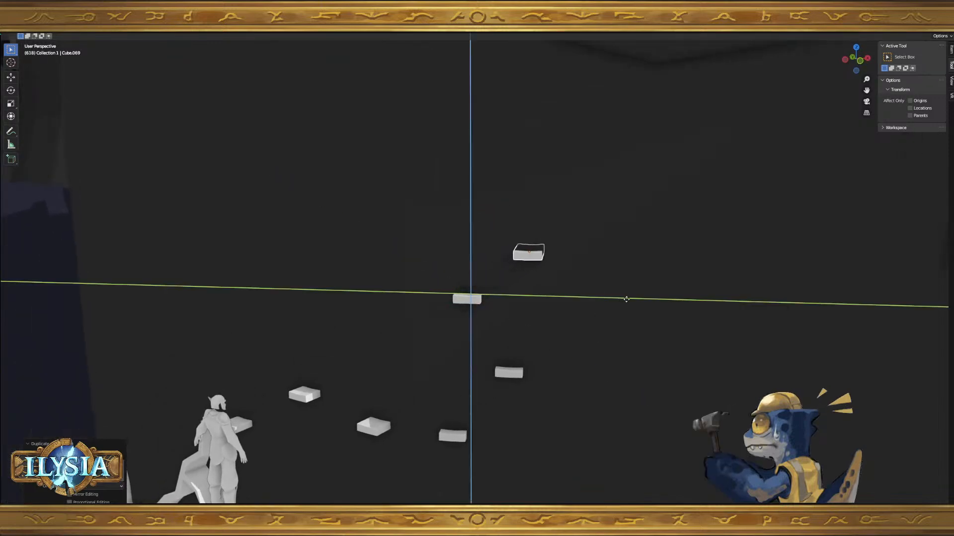
left_click(630, 292)
- Adjust the highest block's depth along its local X axis and shift it farther along the cliff with X locked
mouse_move(630, 292)
middle_mouse_down()
mouse_move(583, 317)
mouse_move(639, 304)
middle_mouse_up()
key("g")
key("x")
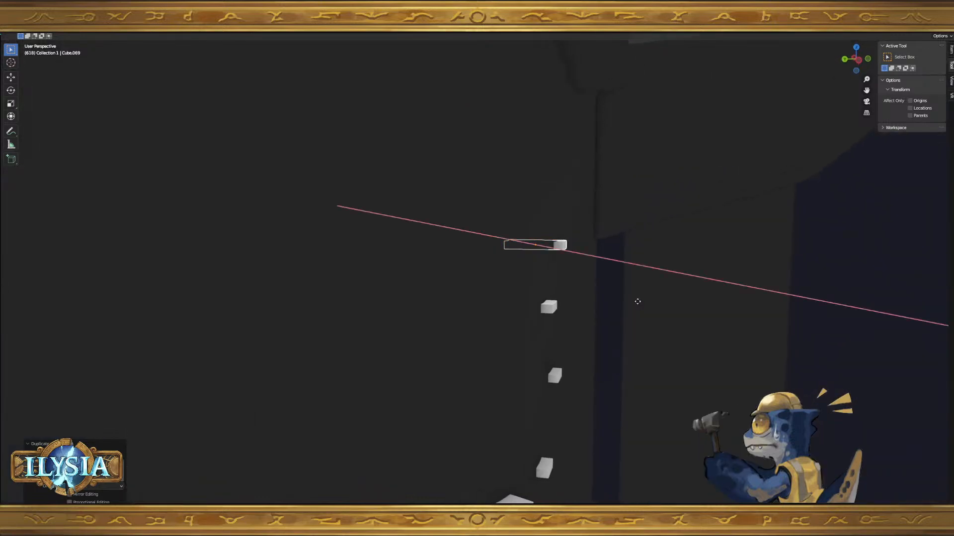
left_click(656, 301)
middle_click_drag(656, 301, 582, 302)
key("g")
key("shift+x")
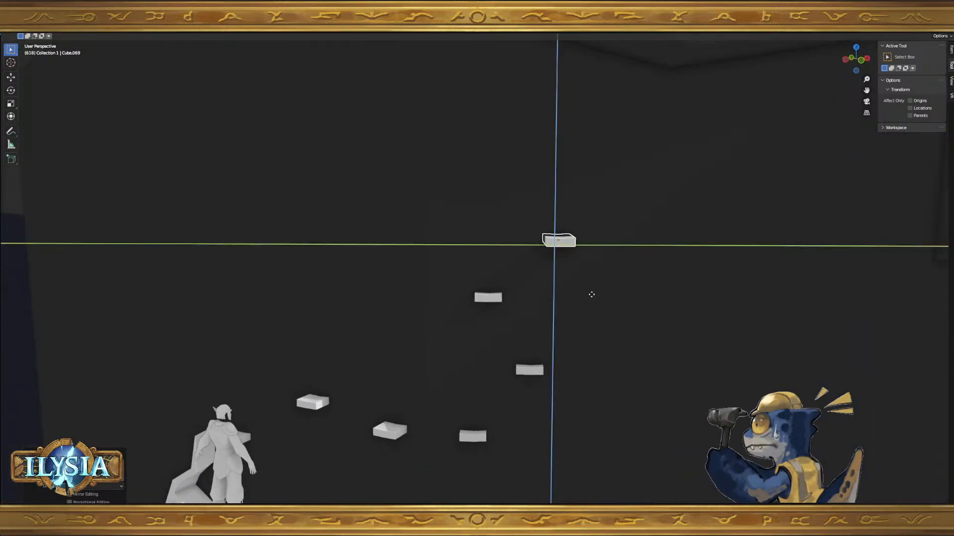
left_click(617, 279)
- Duplicate the highest block and move the copy farther along the cliff and slightly lower with the X axis locked
middle_click_drag(618, 279, 528, 272)
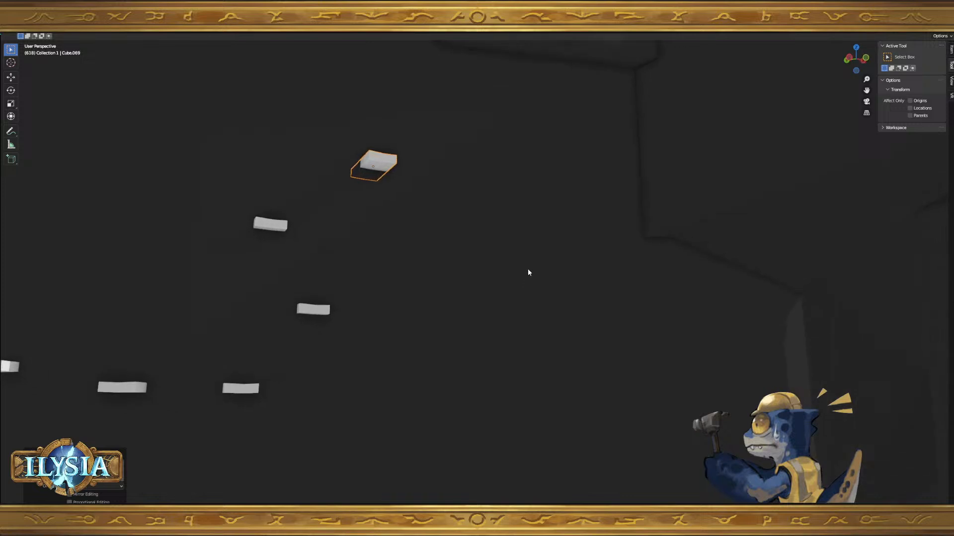
key("shift+d")
key("shift+x")
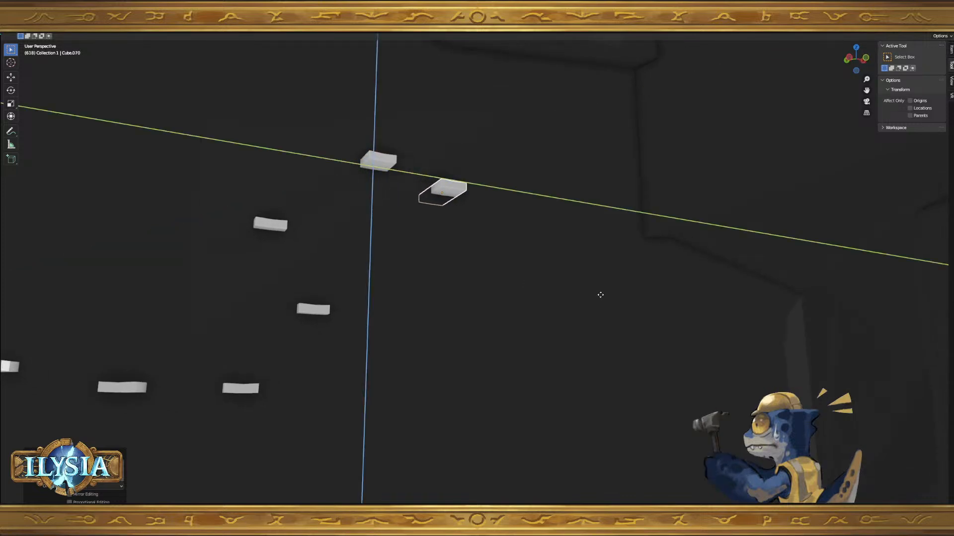
left_click(597, 291)
- Stretch the new block's mesh along the Y axis into a long ledge and return to object mode
middle_click_drag(595, 287, 544, 332)
key("Tab")
key("s")
key("y")
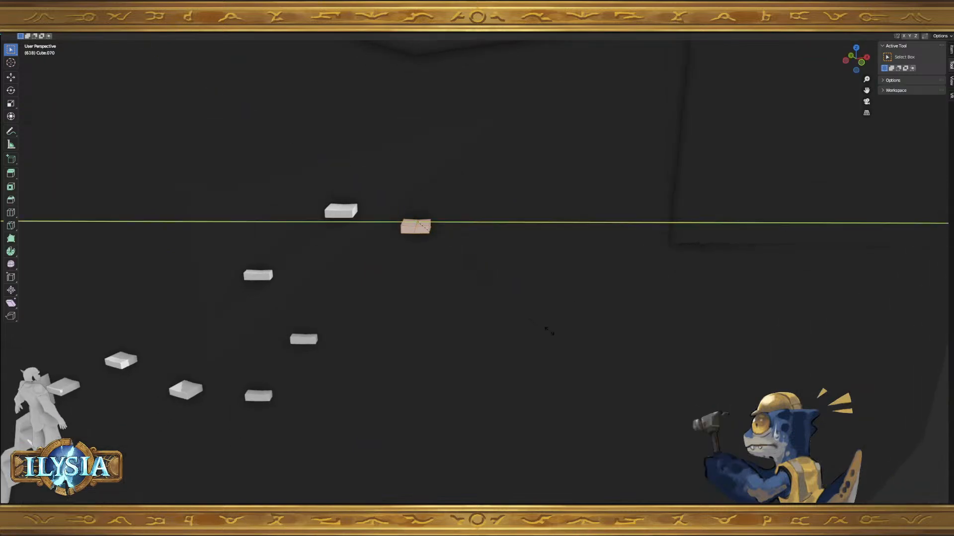
left_click(92, 296)
key("Tab")
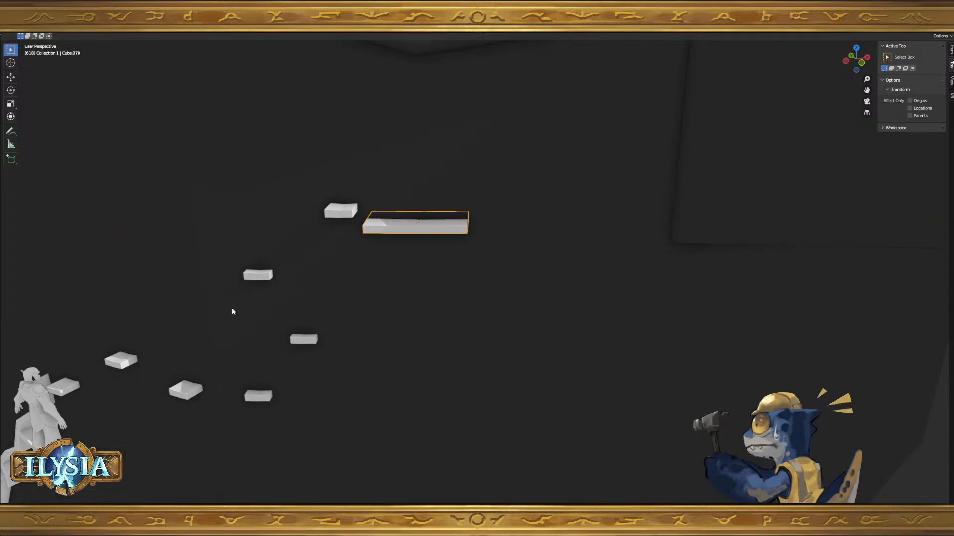
- Move the long ledge along its local Y axis away from the neighbouring block
key("g")
key("y")
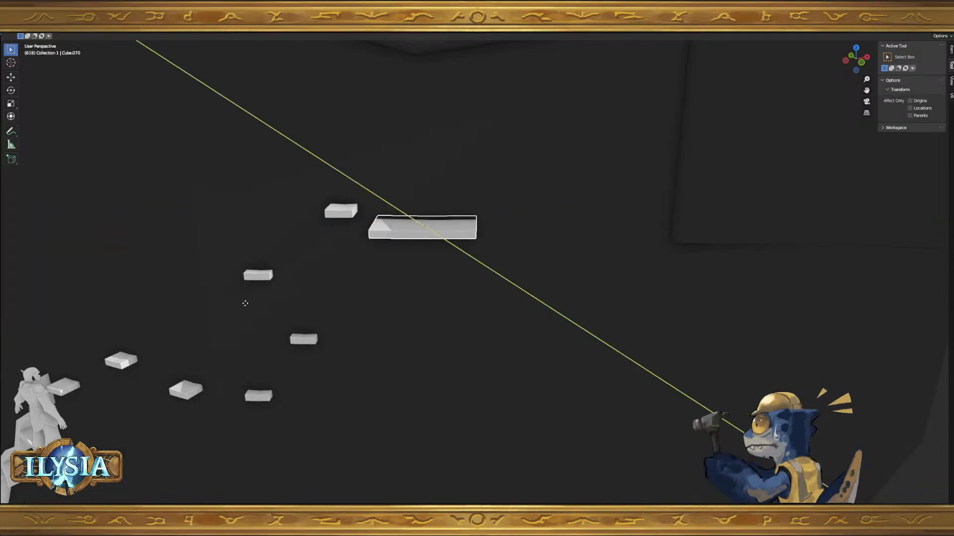
key("y")
left_click(315, 298)
- Stretch the long ledge's mesh further along its local Y axis and return to object mode
middle_click_drag(463, 315, 486, 306)
key("Tab")
key("s")
key("y")
key("y")
left_click(608, 308)
key("Tab")
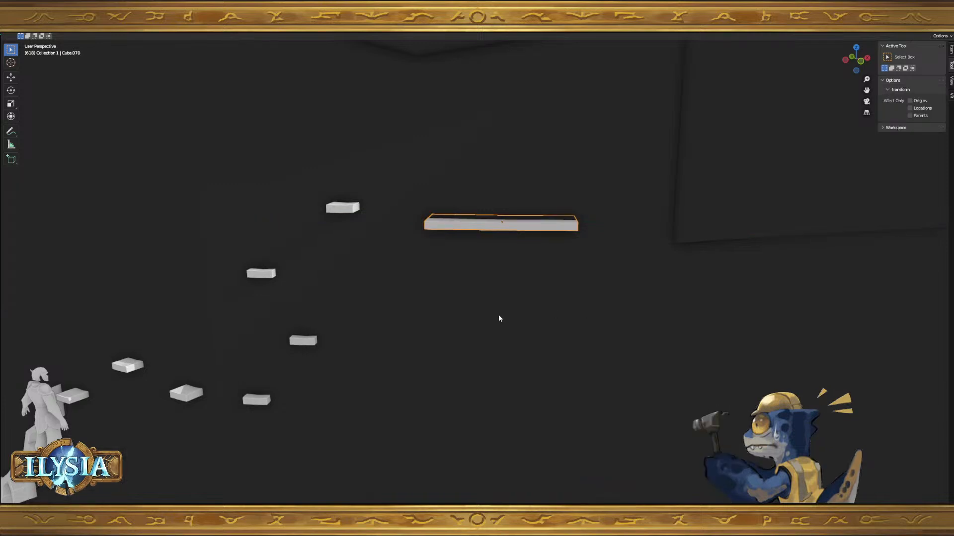
- Move the long ledge's selected far-end vertices along the Z axis and return to object mode
middle_click_drag(505, 314, 509, 316)
key("Tab")
key("1")
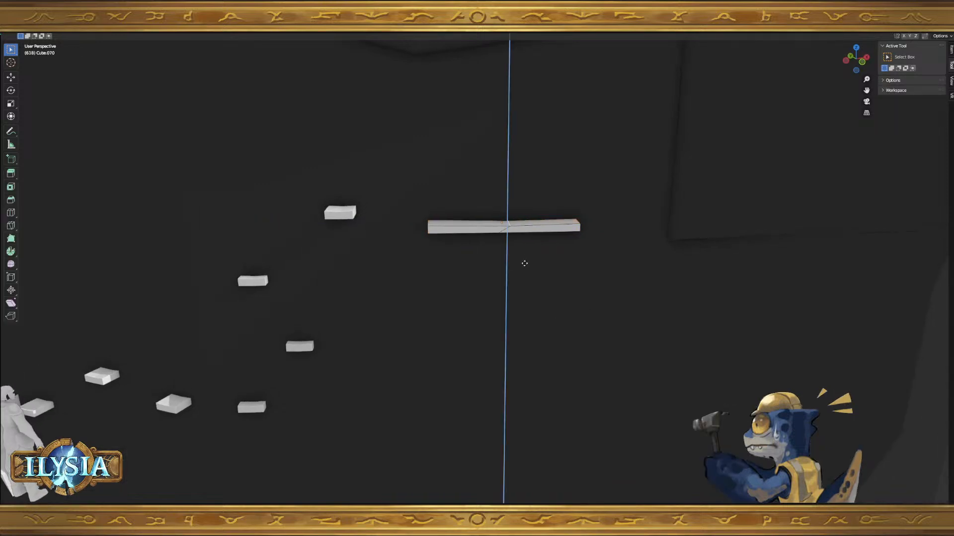
left_click(525, 264)
key("Tab")
- Rotate the long ledge about the X axis and reposition it within the YZ plane
mouse_move(515, 287)
middle_mouse_down()
mouse_move(510, 270)
mouse_move(522, 272)
middle_mouse_up()
key("r")
key("x")
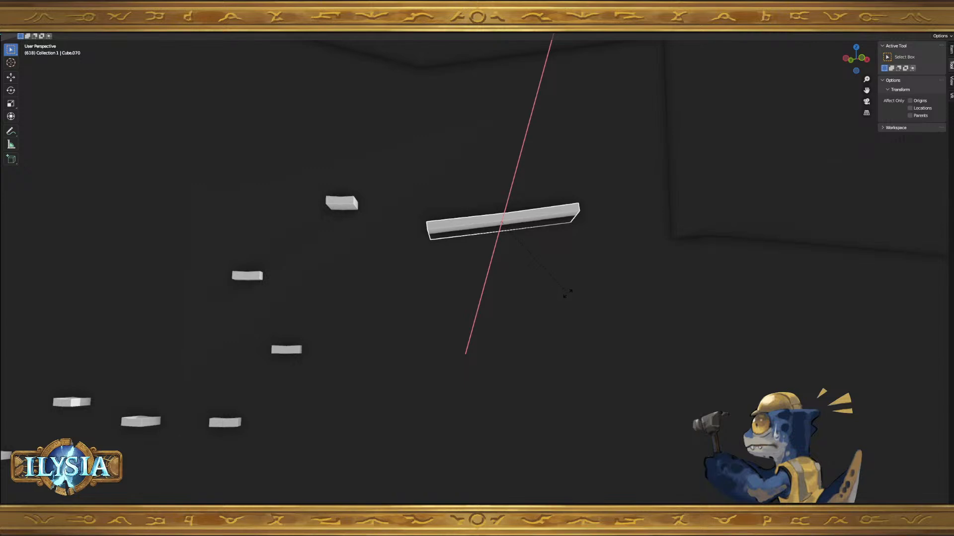
left_click(569, 290)
key("g")
key("shift+x")
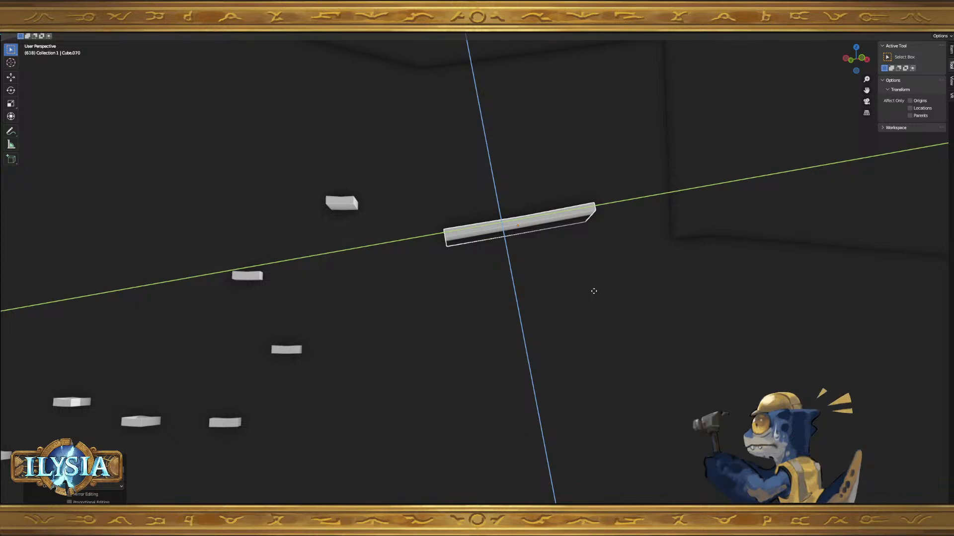
left_click(593, 291)
- Move the long ledge along the X axis against the cliff face and rotate it about the Z axis
middle_click_drag(538, 301, 598, 328)
key("g")
key("x")
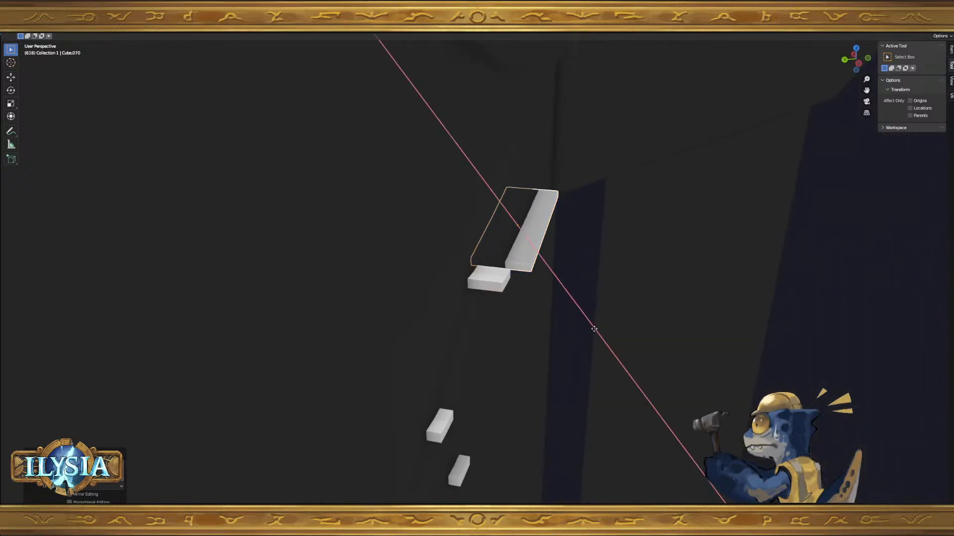
left_click(585, 326)
key("r")
key("z")
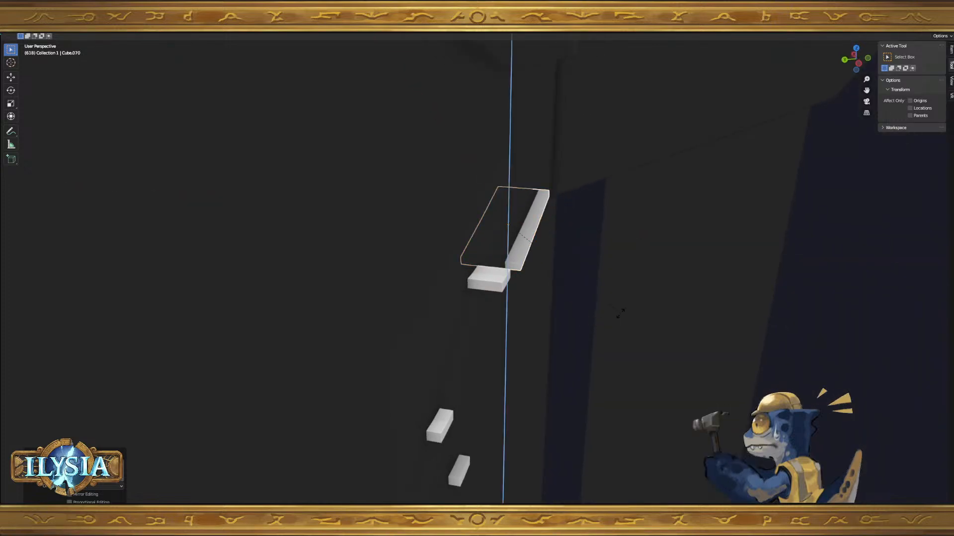
left_click(616, 317)
- Duplicate the small block beside the long ledge, place the copy past the ledge's far end and shift it within the XY plane
middle_click_drag(595, 310, 433, 345)
left_click(222, 326)
key("shift+d")
left_click(655, 243)
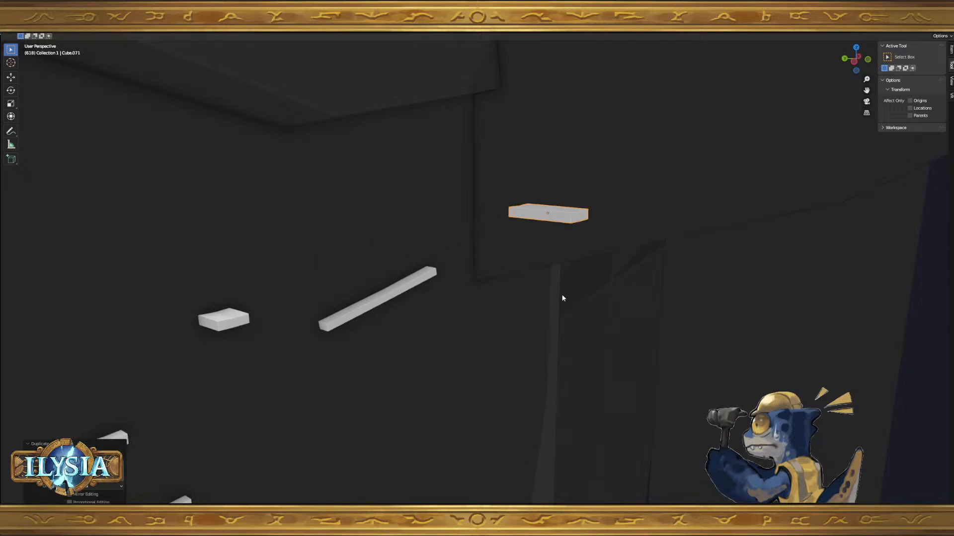
key("g")
key("shift+z")
key("shift+z")
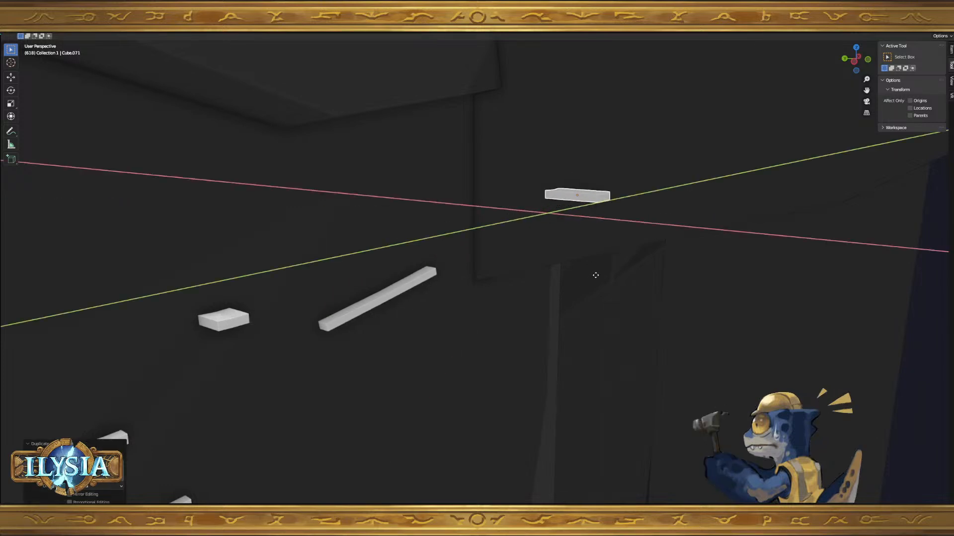
left_click(600, 276)
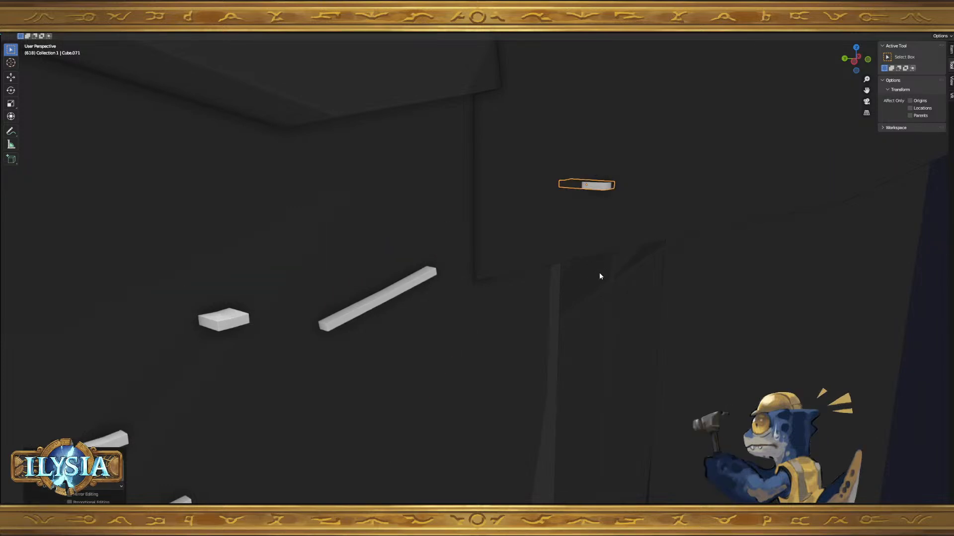
left_click(579, 314)
- Reposition the new block within the XZ plane, just past the cliff corner
middle_click_drag(596, 259, 547, 310)
key("g")
key("shift+y")
left_click(516, 334)
middle_click_drag(516, 334, 546, 299)
key("g")
key("shift+y")
left_click(662, 343)
- Move the new block freely on the cliff face and turn it about the Z axis
key("g")
left_click(549, 304)
key("g")
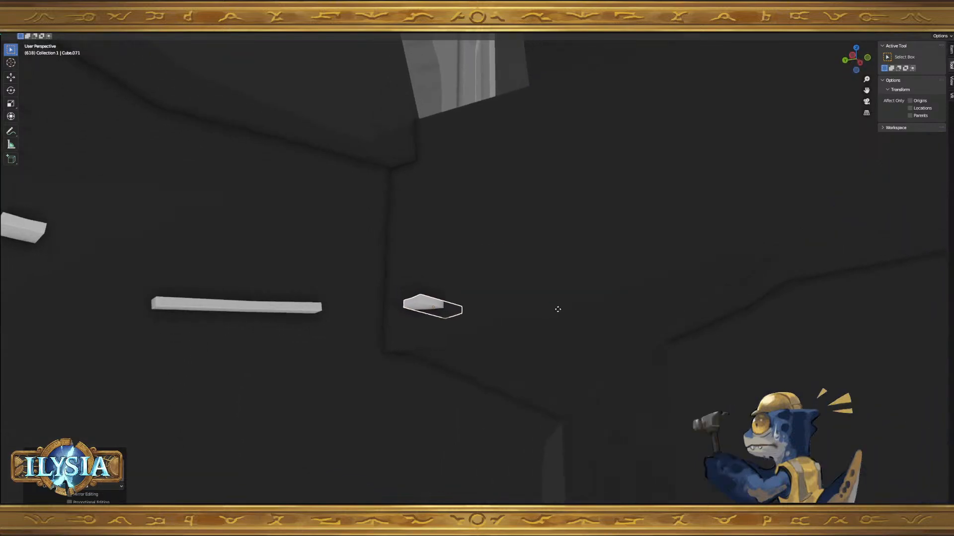
key("z")
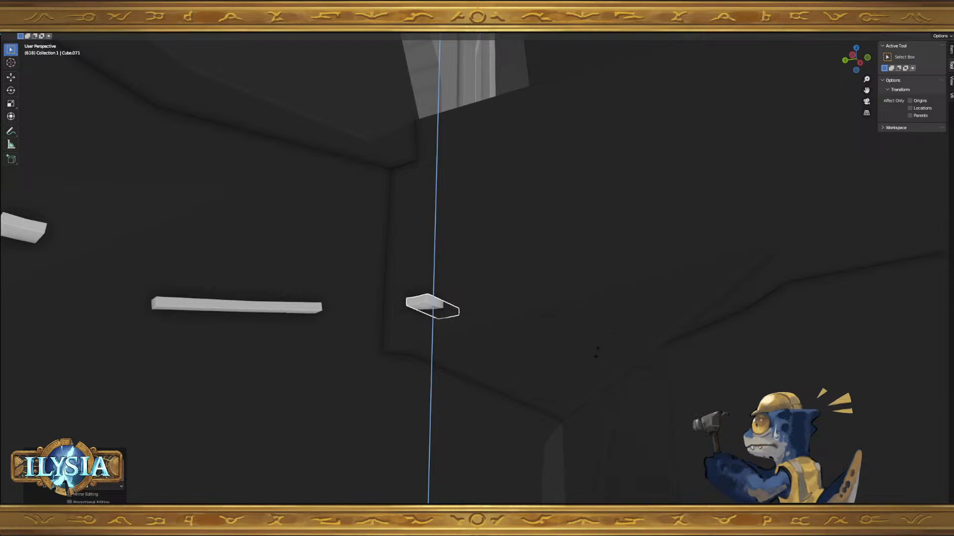
left_click(570, 381)
- Rotate the new block further about the Z axis to line it up with the cliff wall
middle_click_drag(543, 329, 688, 317)
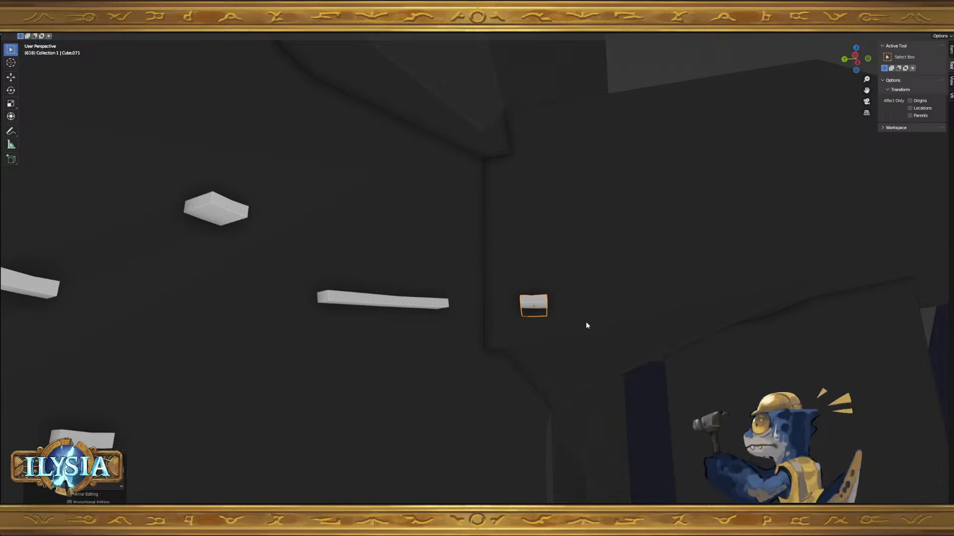
middle_click_drag(585, 326, 545, 328)
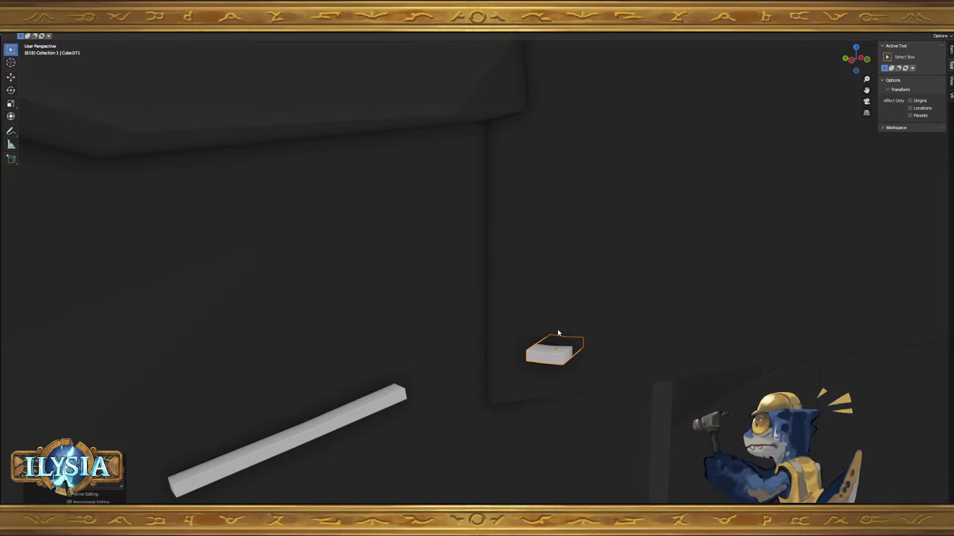
middle_click_drag(561, 323, 541, 339)
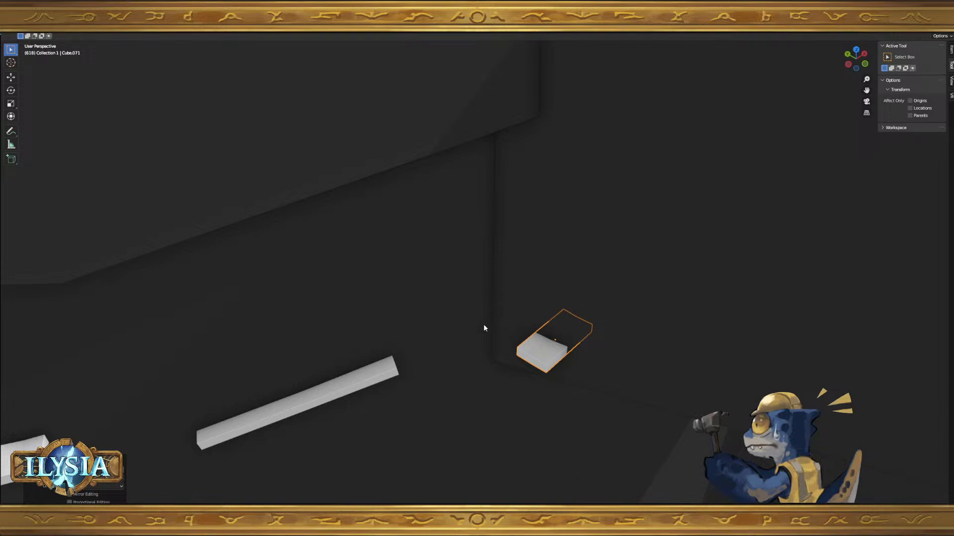
middle_click_drag(358, 341, 462, 335)
key("z")
left_click(642, 361)
key("r")
key("z")
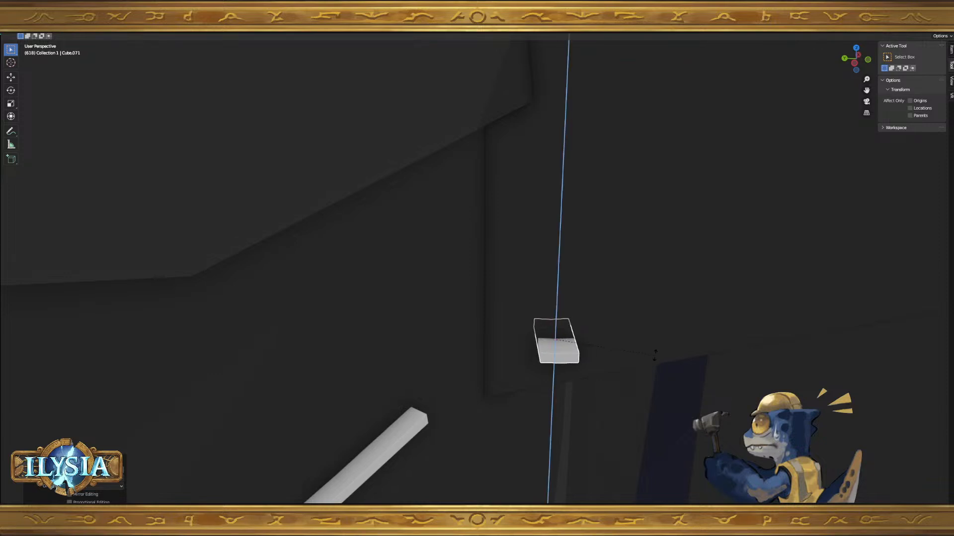
left_click(640, 354)
- Shift the new block freely along the wall and readjust its rotation about the Z axis
middle_click_drag(641, 354, 672, 335)
key("g")
left_click(602, 284)
key("r")
key("z")
left_click(590, 300)
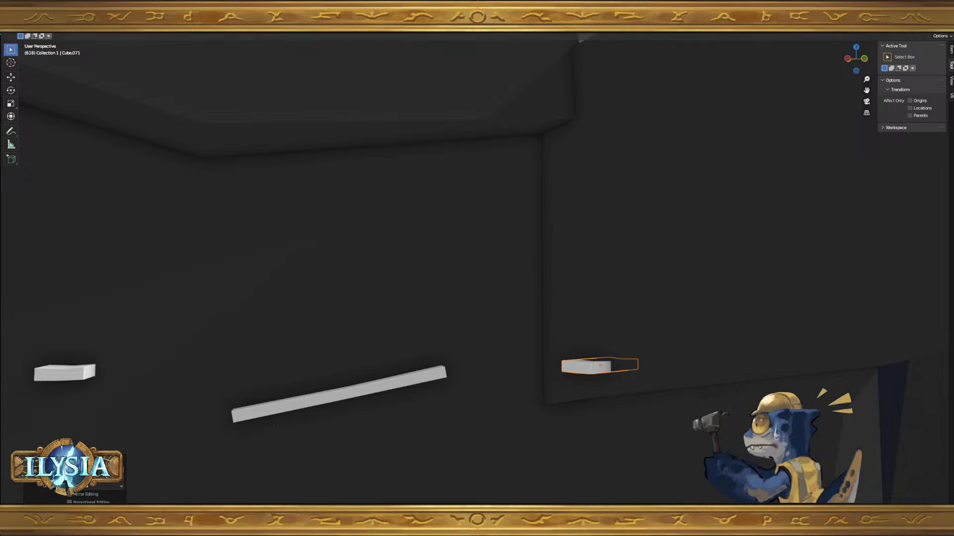
- Move the new block along the X axis to set its depth in the wall and fine-tune its Z rotation
middle_click_drag(528, 387, 568, 423)
key("g")
key("x")
left_click(563, 377)
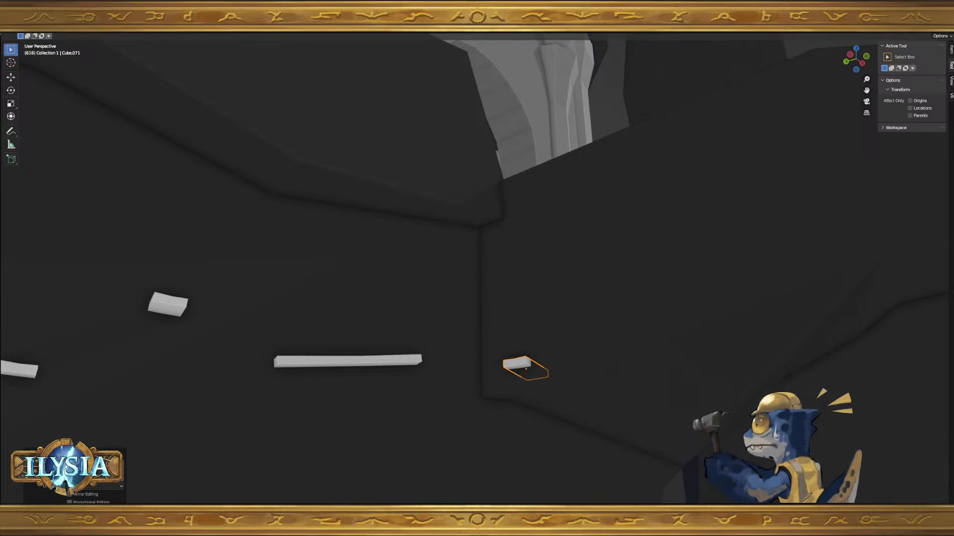
middle_click_drag(794, 257, 788, 257)
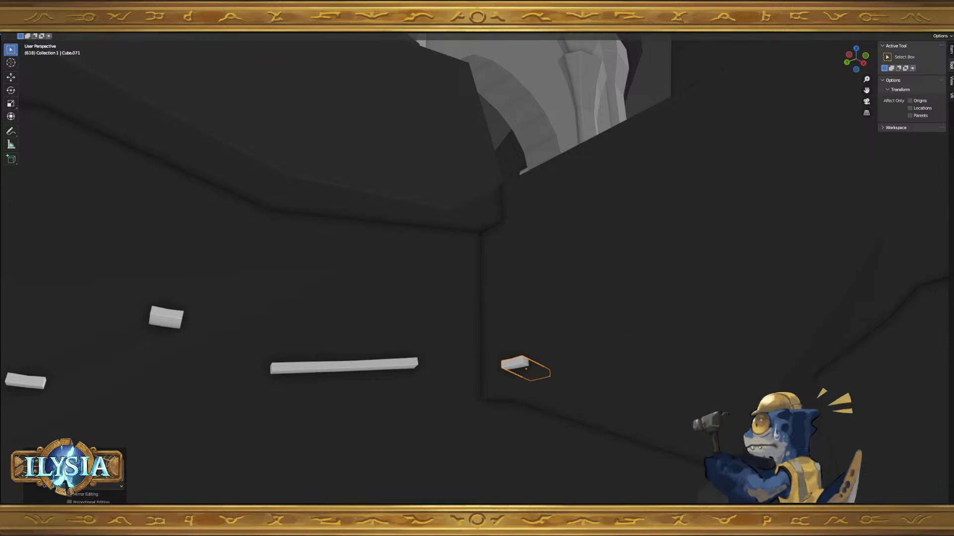
middle_click_drag(696, 213, 635, 250)
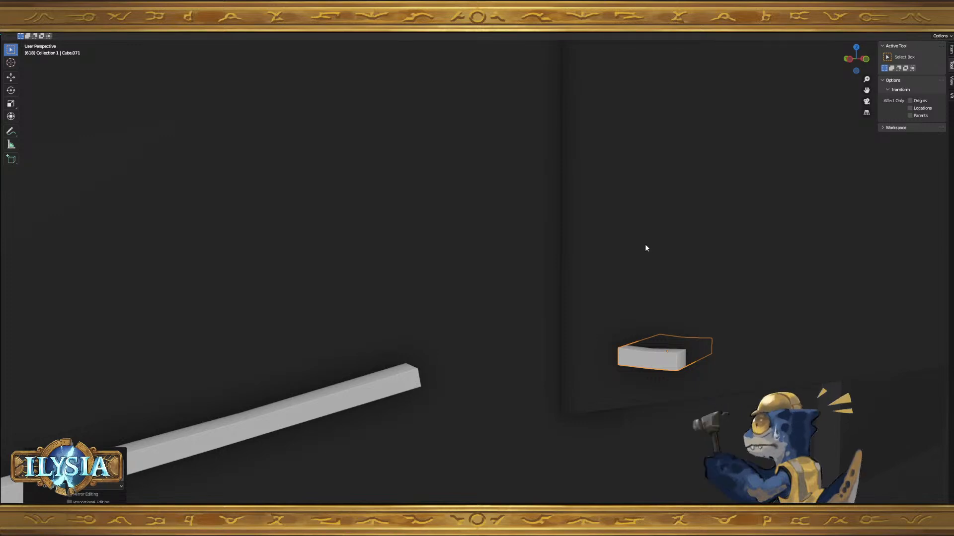
middle_click_drag(666, 279, 667, 324)
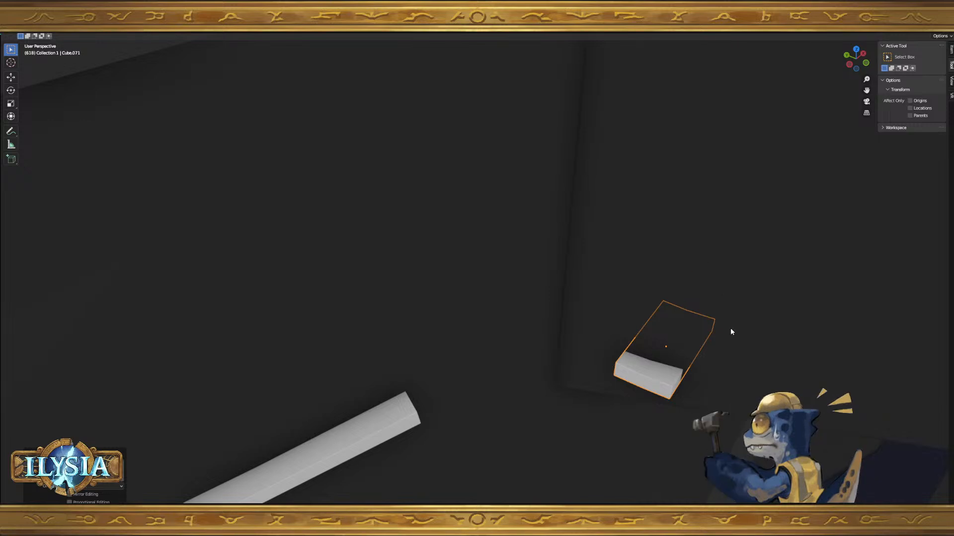
middle_click_drag(443, 285, 650, 267)
key("r")
key("z")
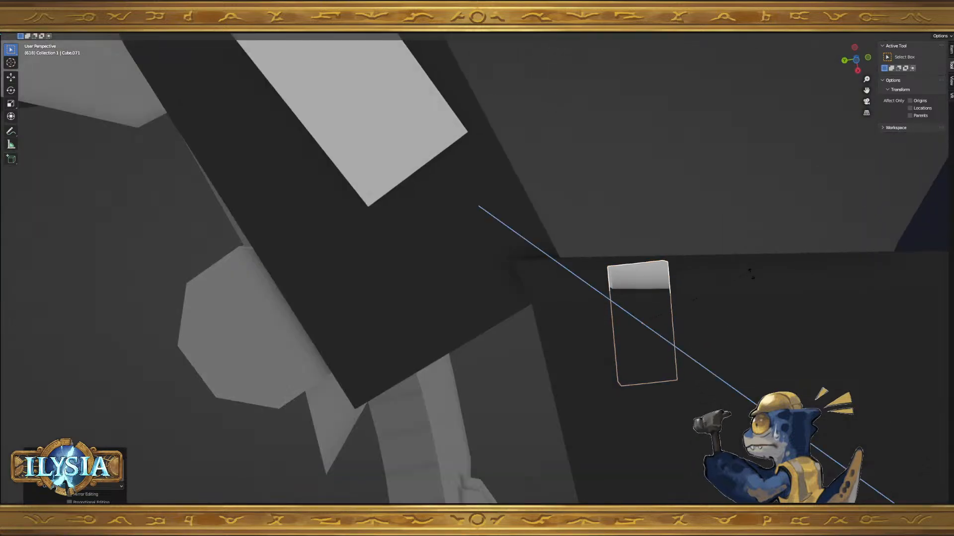
left_click(751, 291)
- Adjust the new block's height relative to the long ledge by moving it along the Z axis
middle_click_drag(751, 292, 575, 351)
scroll(670, 318, "down", 8)
scroll(573, 298, "up", 6)
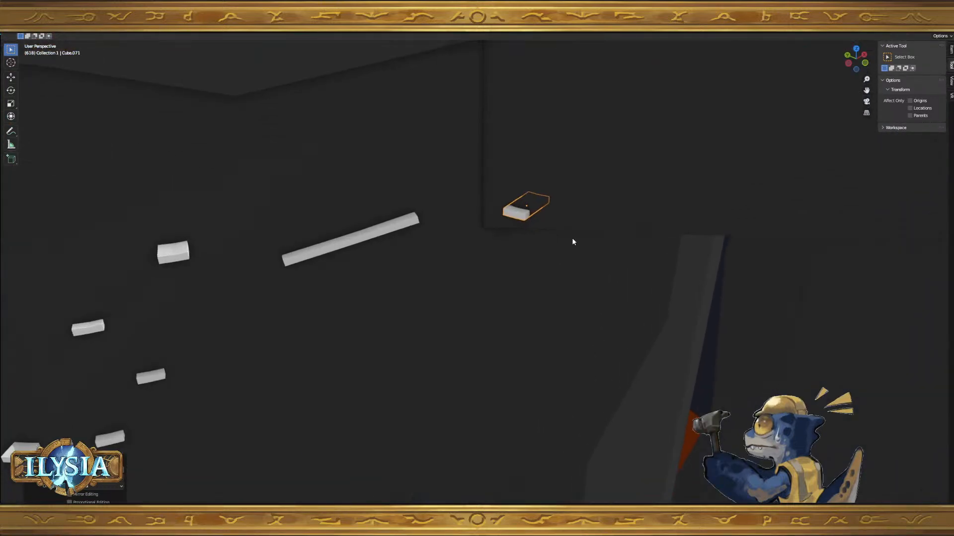
middle_click_drag(591, 210, 591, 206)
key("r")
key("z")
right_click(588, 217)
key("g")
key("z")
left_click(588, 221)
- Duplicate the block past the cliff corner, place the copy further along the wall and adjust it along the X axis
middle_click_drag(597, 220, 624, 234)
key("shift+d")
left_click(700, 199)
mouse_move(699, 199)
middle_mouse_down()
mouse_move(680, 233)
mouse_move(701, 192)
middle_mouse_up()
key("g")
key("x")
left_click(701, 232)
- Space the copied block from the previous one by moving it along the Y axis
middle_click_drag(702, 231, 687, 249)
key("g")
key("shift+x")
key("x")
key("y")
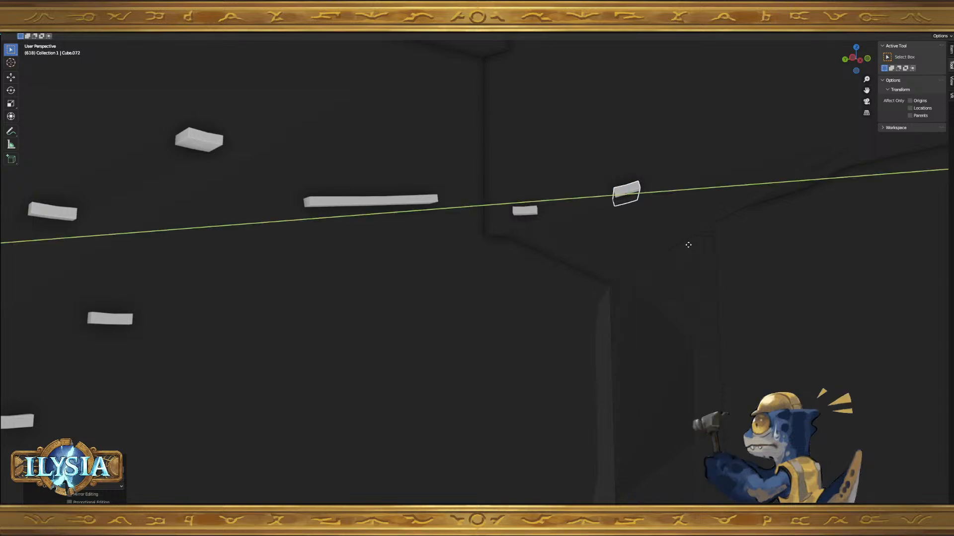
left_click(721, 234)
mouse_move(720, 234)
middle_mouse_down()
mouse_move(665, 247)
mouse_move(714, 230)
middle_mouse_up()
key("g")
key("y")
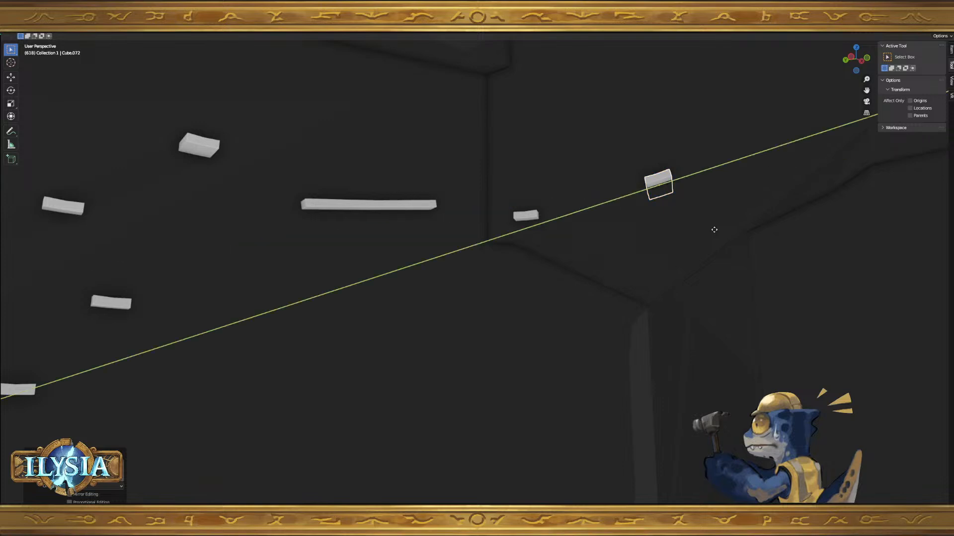
left_click(706, 235)
- Duplicate the block again along the Y axis, raise the copy along the Z axis and adjust its position freely
middle_click_drag(703, 236, 532, 324)
key("shift+d")
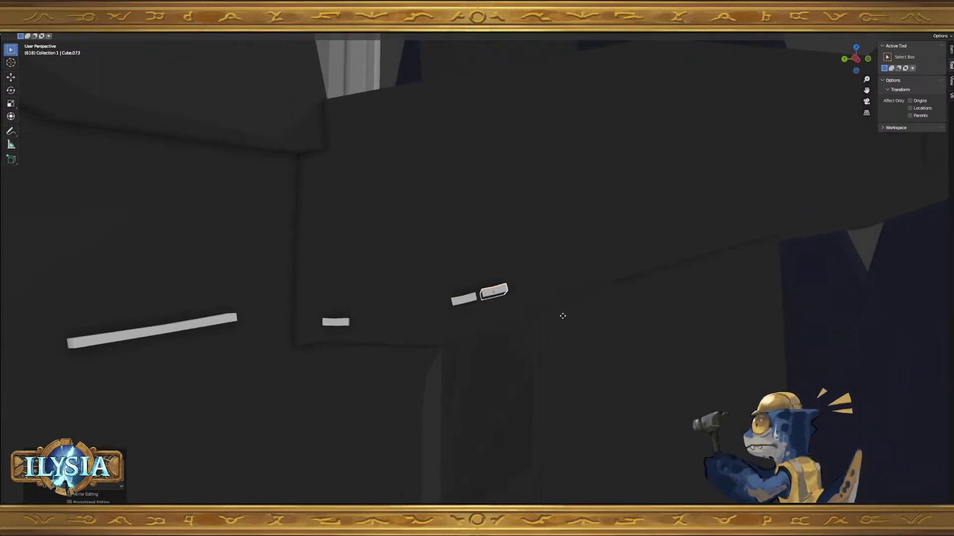
key("y")
left_click(621, 295)
key("g")
key("z")
left_click(632, 263)
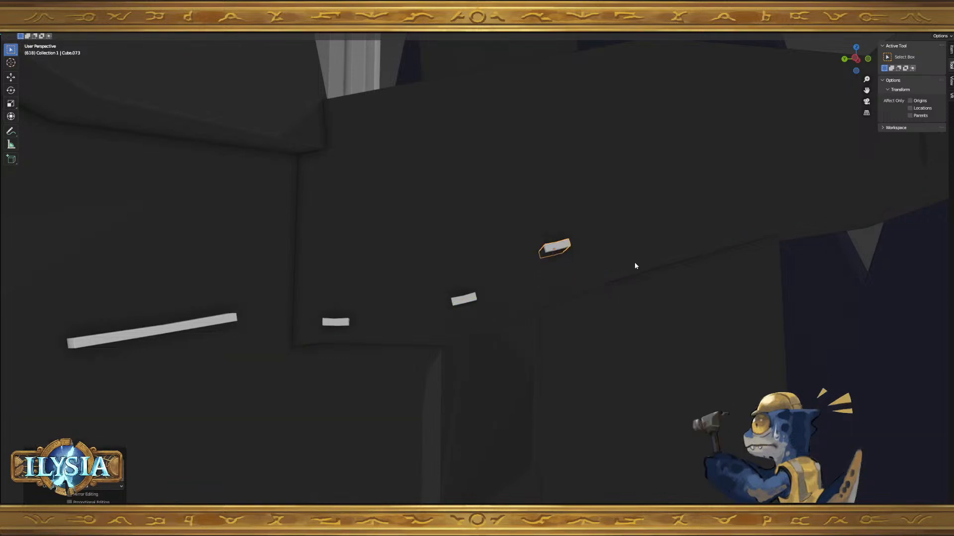
key("g")
left_click(657, 256)
- Examine the spacing and ascent of the ledge route along the cliff from several angles
middle_click_drag(652, 296, 491, 344)
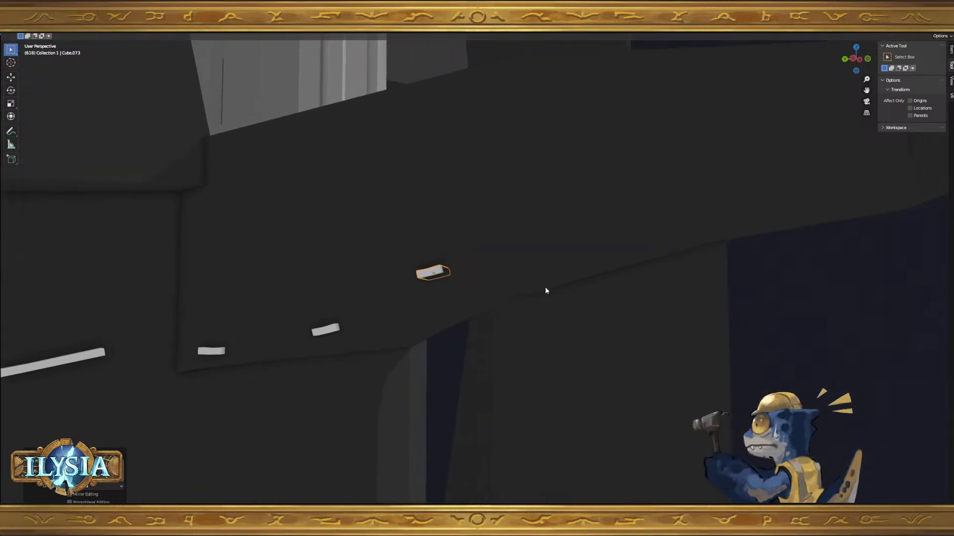
middle_click_drag(542, 284, 459, 305)
scroll(462, 301, "up", 4)
middle_click_drag(562, 270, 366, 323)
middle_click_drag(579, 262, 543, 254)
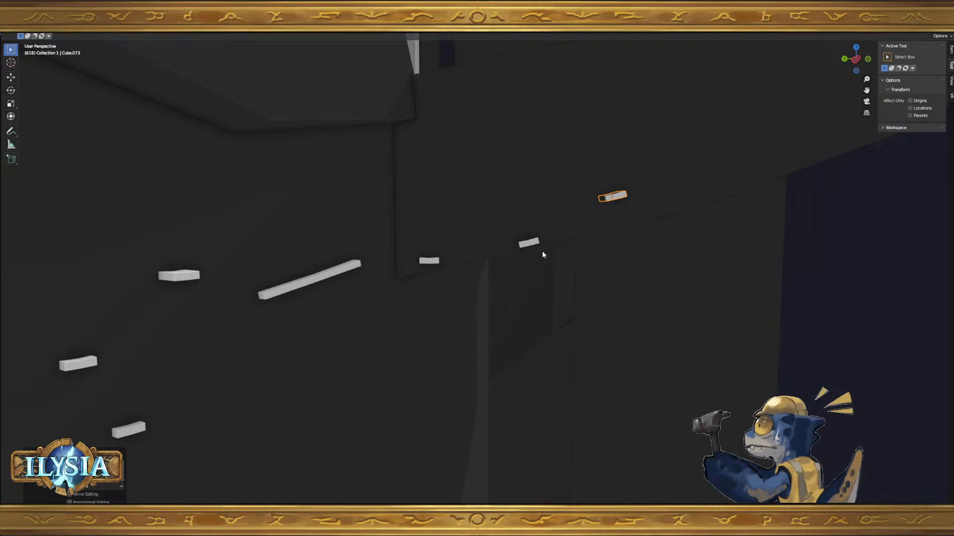
middle_click_drag(454, 290, 445, 294)
middle_click_drag(647, 226, 556, 334, "shift")
scroll(505, 342, "up", 1)
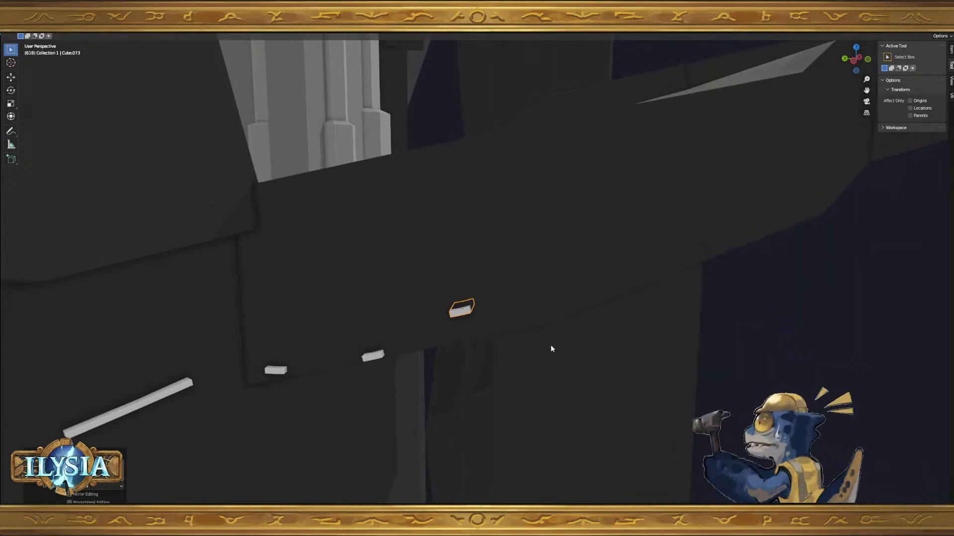
middle_click_drag(591, 384, 558, 331)
scroll(561, 344, "down", 5)
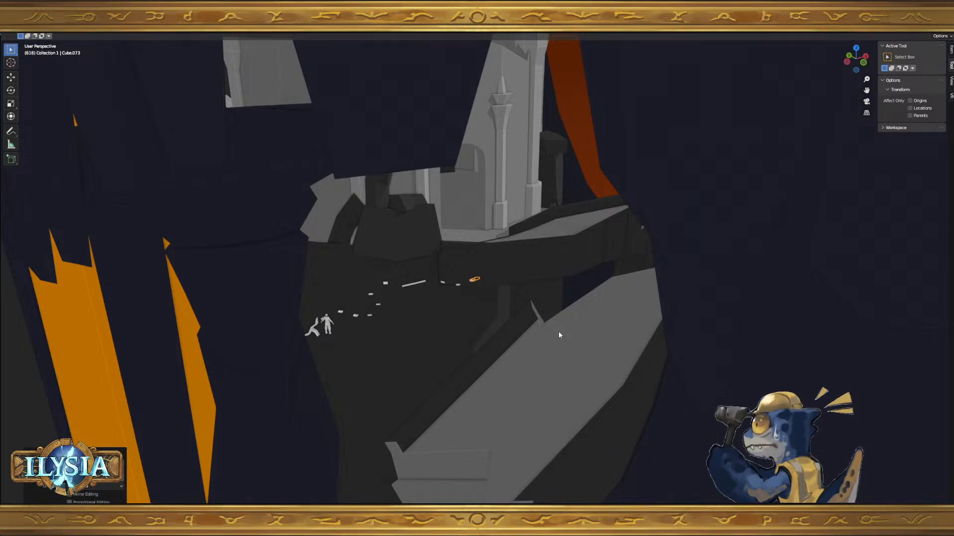
- Examine the wider volcanic level, including the rope swings, the ruined tower's interior and the surrounding lava platforms
scroll(559, 331, "down", 9)
middle_click_drag(650, 309, 636, 314)
scroll(642, 311, "down", 7)
left_click(487, 362)
middle_click_drag(495, 364, 437, 278)
middle_click_drag(507, 293, 494, 320)
scroll(494, 322, "up", 8)
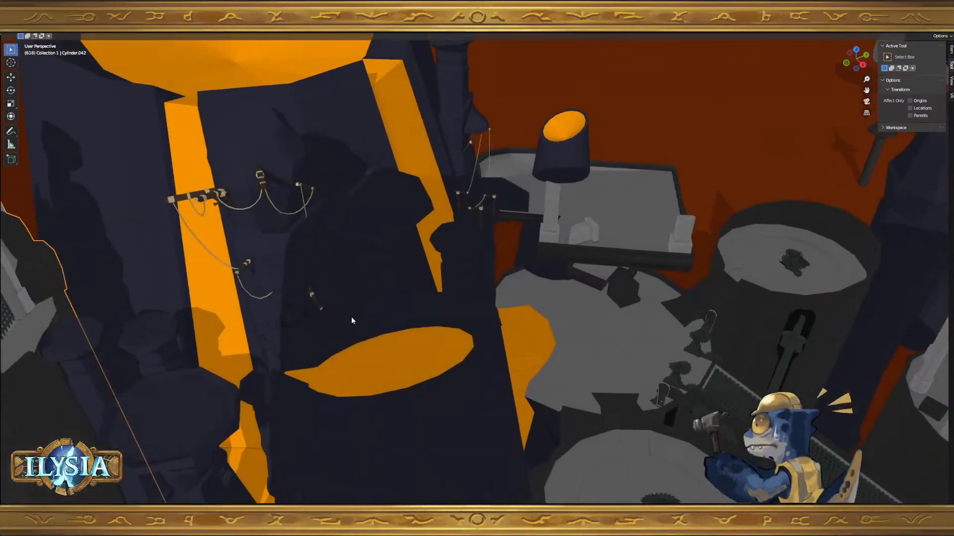
middle_click_drag(350, 321, 504, 347)
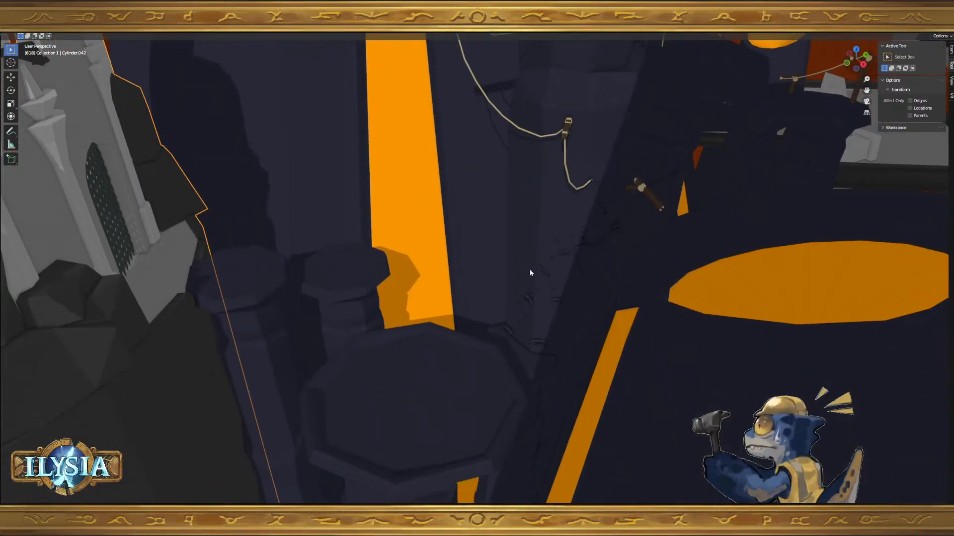
middle_click_drag(154, 241, 349, 305, "shift")
middle_click_drag(437, 364, 486, 365)
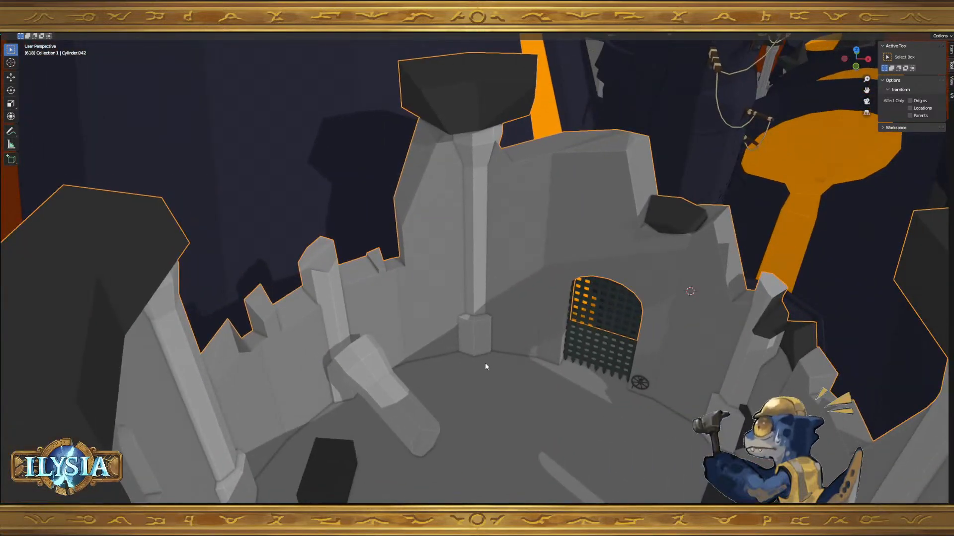
middle_click_drag(486, 366, 605, 372)
scroll(597, 392, "up", 4)
scroll(630, 337, "up", 2)
middle_click_drag(618, 339, 521, 356, "shift")
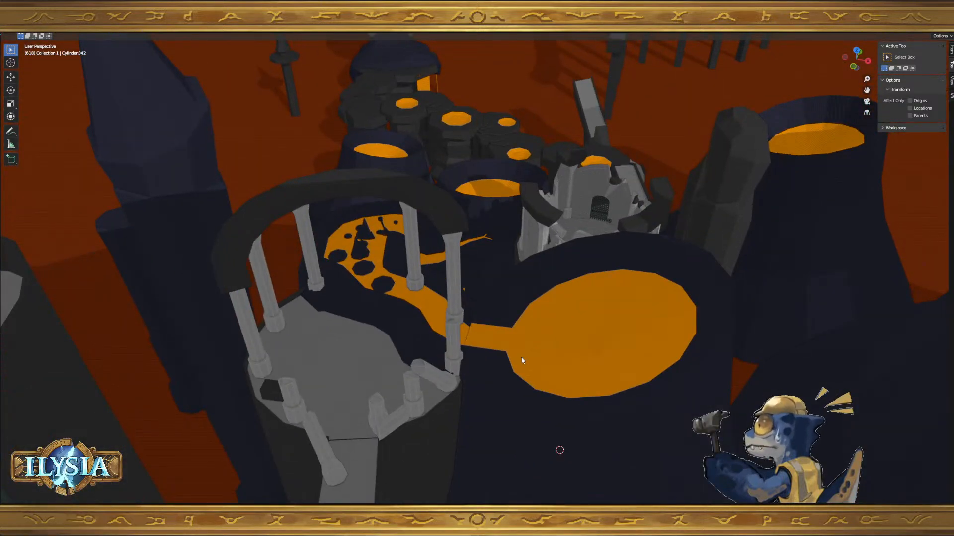
- Select the ruined tower, center the view on it and examine the ledge route below its wall
left_click(555, 244)
key("KP_Decimal")
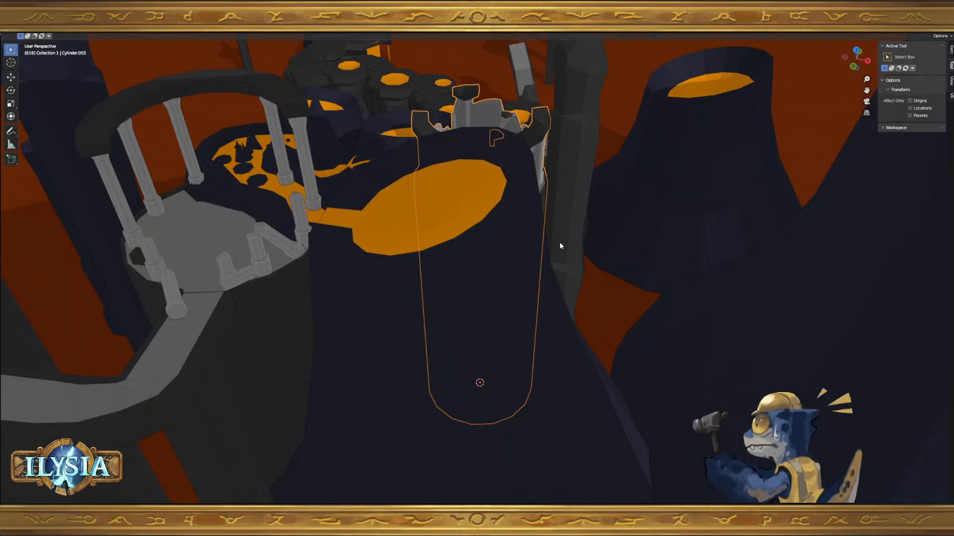
middle_click_drag(559, 243, 566, 300)
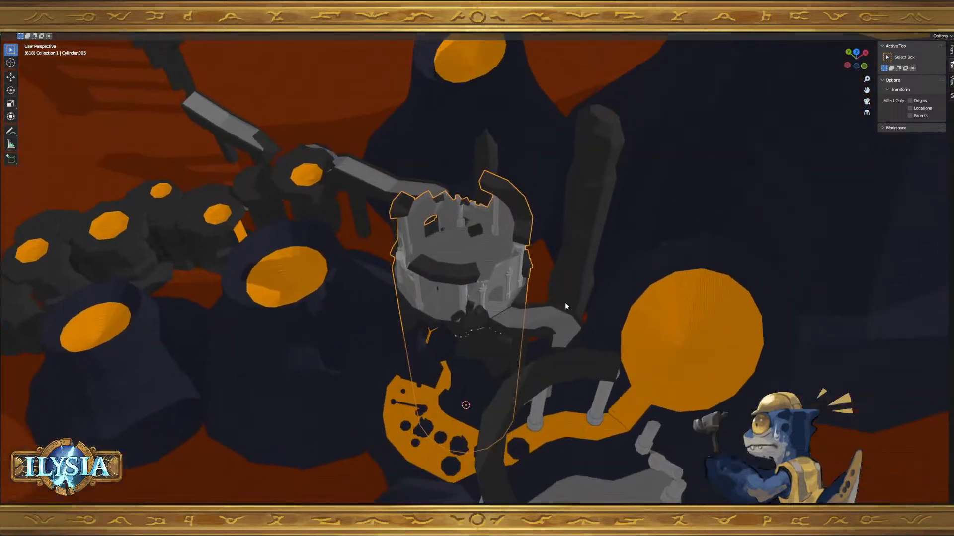
scroll(566, 299, "up", 10)
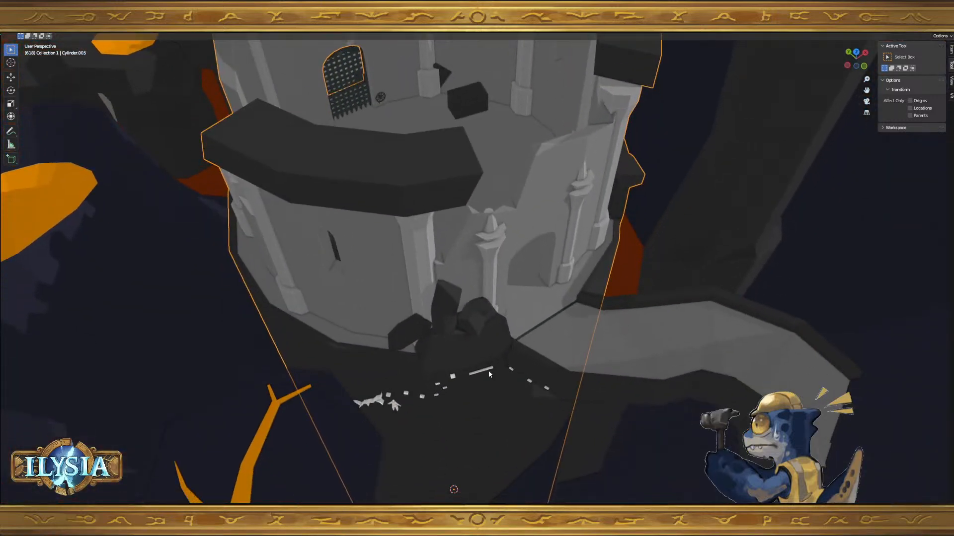
- Center the view on the long ledge and examine the three small ledges and the stone walkway's outer wall
left_click(489, 373)
key("KP_Decimal")
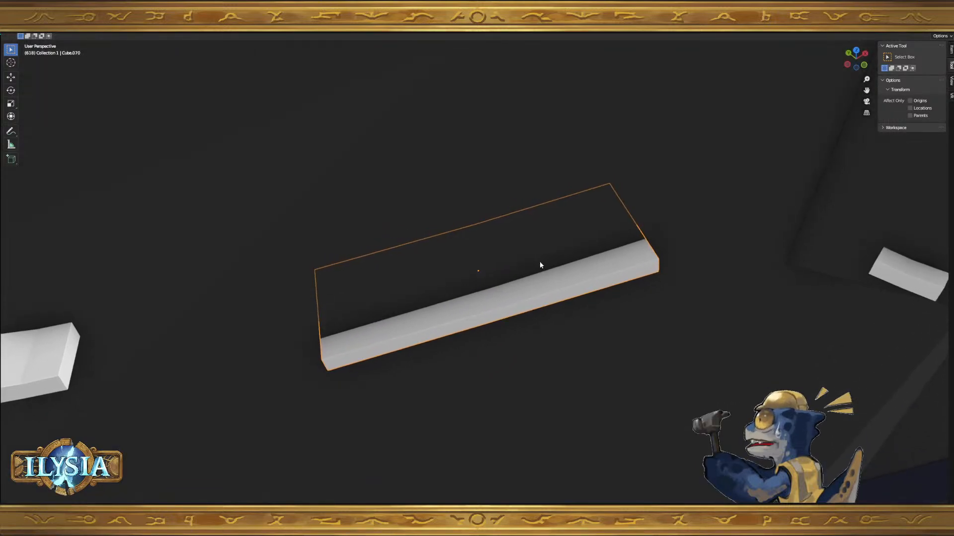
middle_click_drag(560, 325, 529, 285, "shift")
middle_click_drag(715, 236, 460, 301, "shift")
scroll(459, 300, "down", 2)
middle_click_drag(543, 287, 476, 344)
middle_click_drag(619, 286, 478, 347, "shift")
middle_click_drag(590, 310, 393, 388)
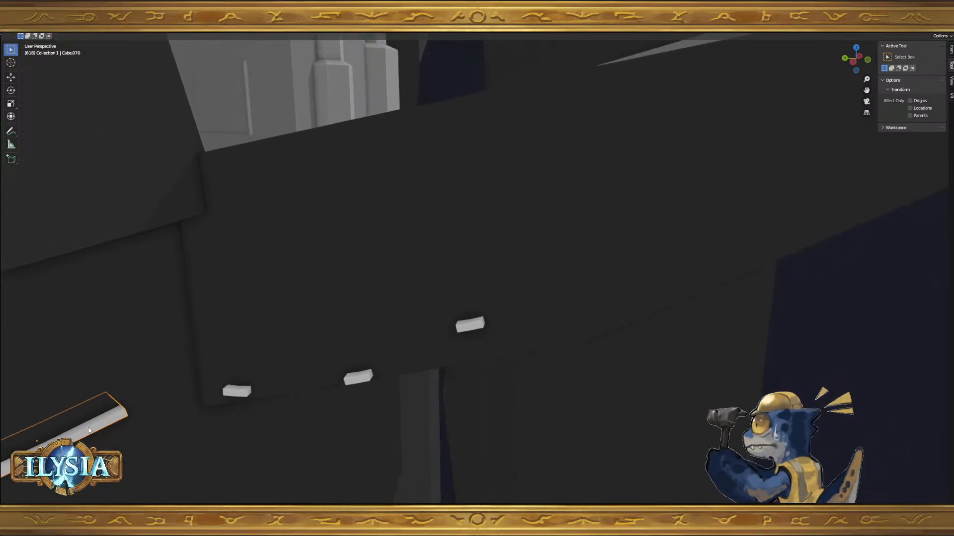
middle_click_drag(99, 431, 473, 352)
- Select three adjoining outer side faces of the stone walkway in Edit Mode and return to Object Mode
left_click(520, 295)
key("Tab")
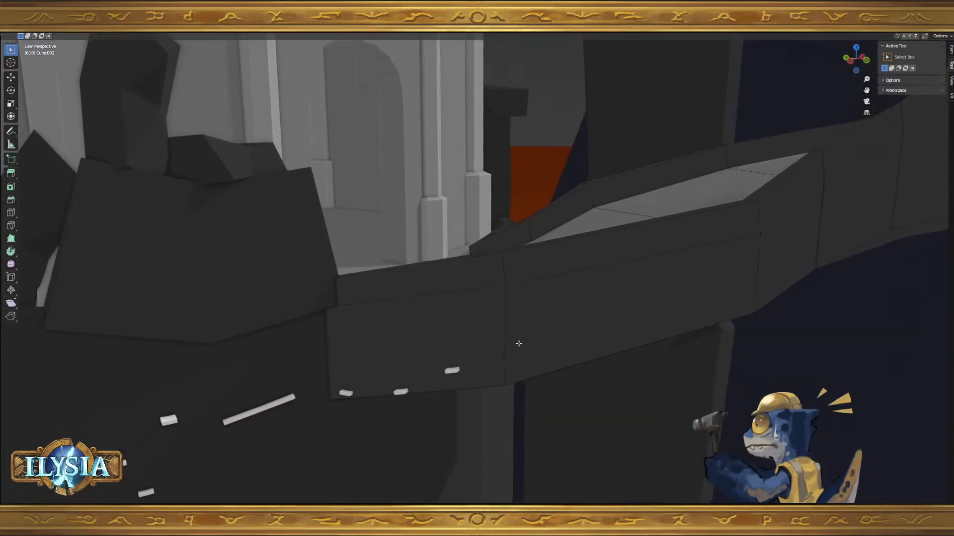
left_click(467, 330)
left_click(724, 301, "shift")
left_click(746, 266, "shift")
middle_click_drag(686, 341, 632, 370)
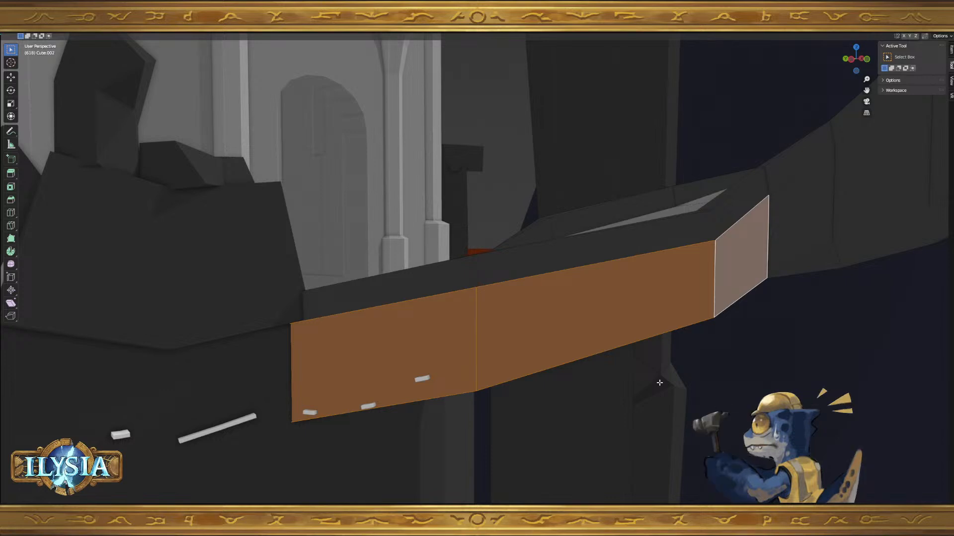
scroll(629, 358, "down", 2)
mouse_move(591, 334)
middle_mouse_down()
mouse_move(502, 322)
mouse_move(580, 334)
mouse_move(619, 313)
mouse_move(539, 341)
mouse_move(654, 334)
mouse_move(600, 339)
middle_mouse_up()
key("Tab")
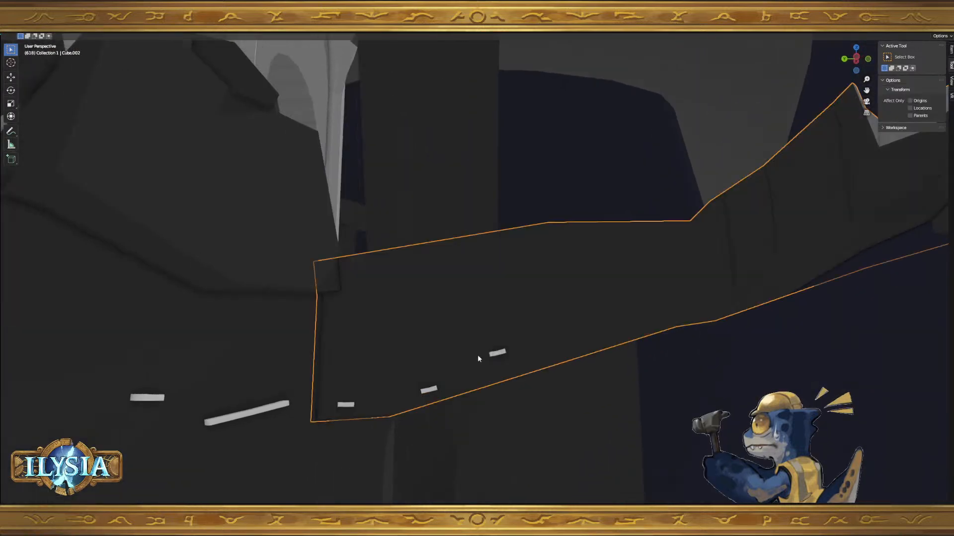
- Duplicate the long ledge and place the copy on the walkway's outer wall above the three small ledges
left_click(278, 408)
middle_click_drag(277, 409, 505, 394)
key("shift+d")
left_click(654, 320)
middle_click_drag(654, 320, 602, 317)
- Rotate the duplicated long ledge about the Z axis and shift it along the X axis
key("r")
right_click(640, 318)
key("r")
key("z")
left_click(643, 370)
middle_click_drag(649, 325, 680, 346)
key("g")
key("x")
left_click(636, 327)
- Tilt the duplicated ledge steeply upward about its local X axis and turn it about the Z axis
middle_click_drag(637, 326, 677, 324)
key("g")
key("x")
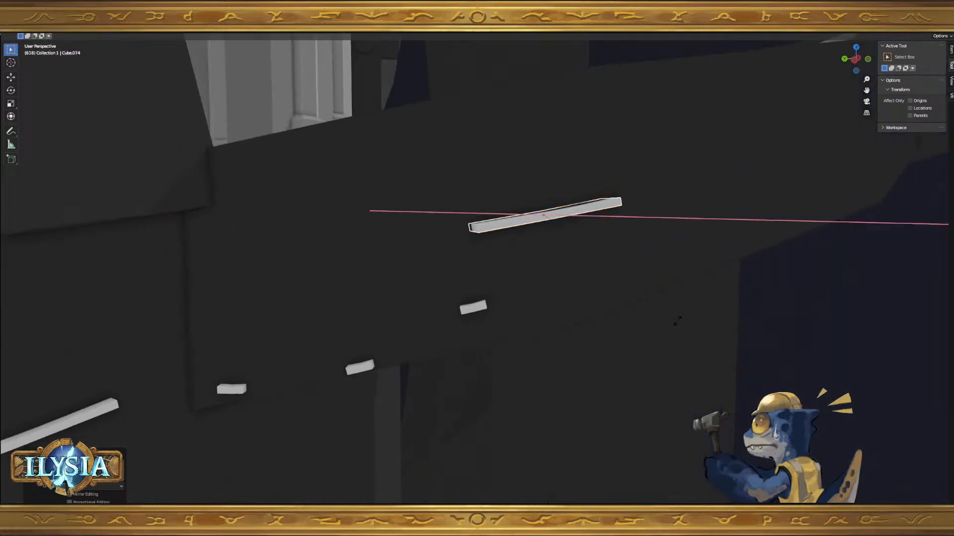
key("r")
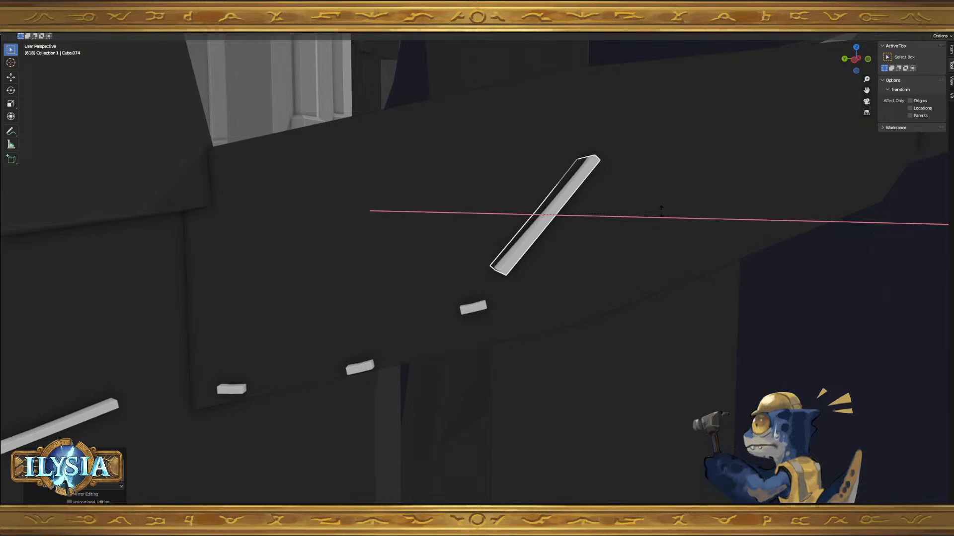
left_click(660, 206)
middle_click_drag(660, 207, 704, 339)
key("z")
left_click(595, 286)
- Move the slanted ledge along its local Z axis and push it into the wall along the X axis
key("g")
key("z")
key("z")
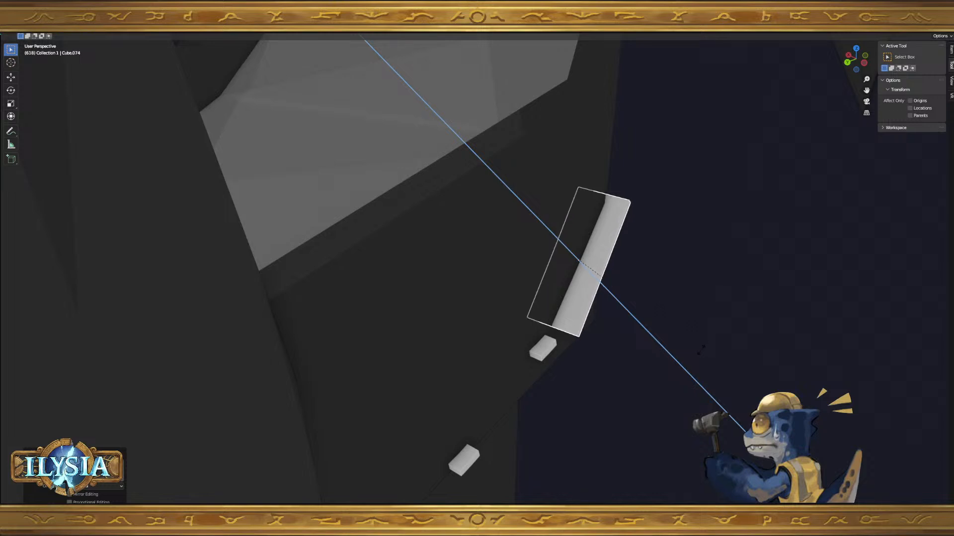
left_click(696, 356)
key("g")
key("x")
left_click(683, 347)
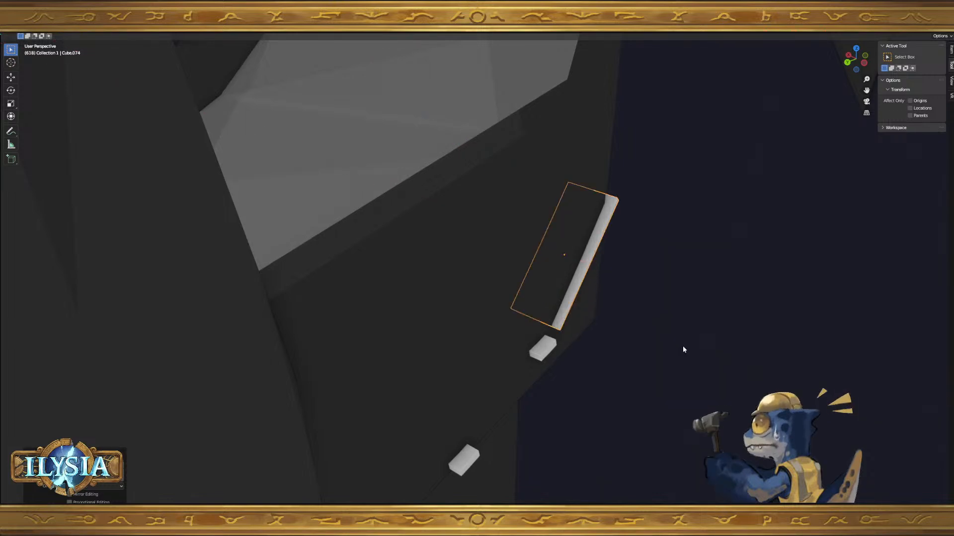
- Reposition the slanted ledge in its local YZ plane and reduce its slope about its local X axis
middle_click_drag(682, 347, 536, 277)
key("g")
key("shift+x")
key("shift+x")
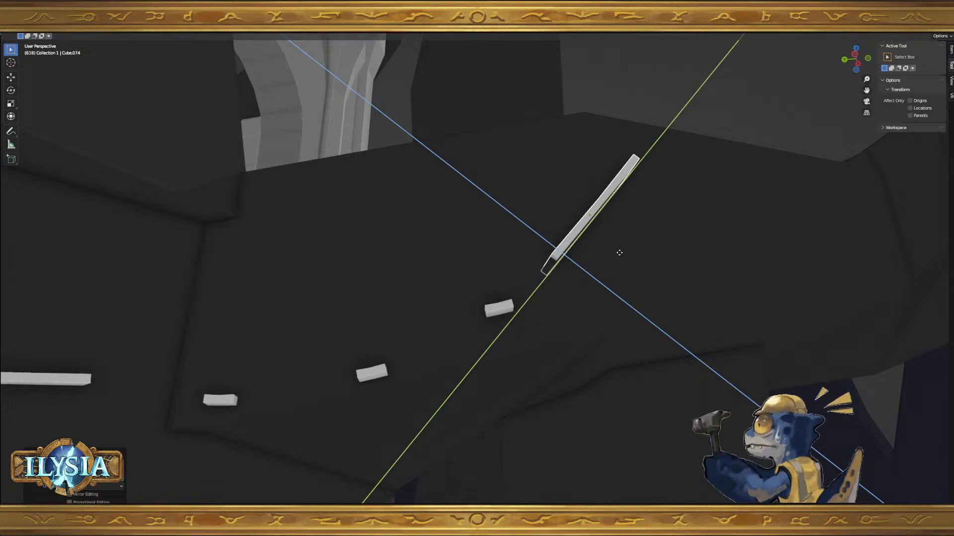
left_click(634, 254)
key("r")
key("x")
key("x")
left_click(721, 289)
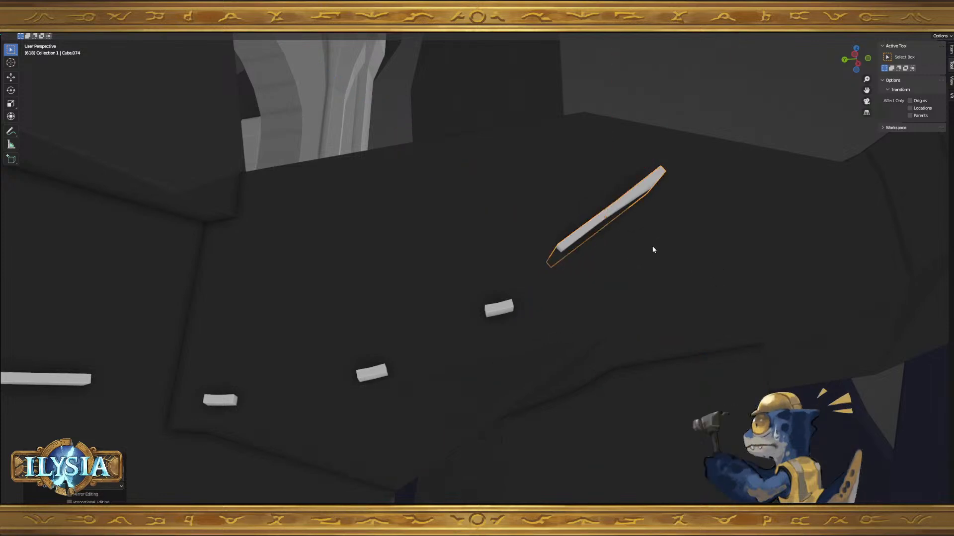
- Move the slanted ledge away from the small ledges in the YZ plane and rotate it about the Z axis
key("g")
key("shift+x")
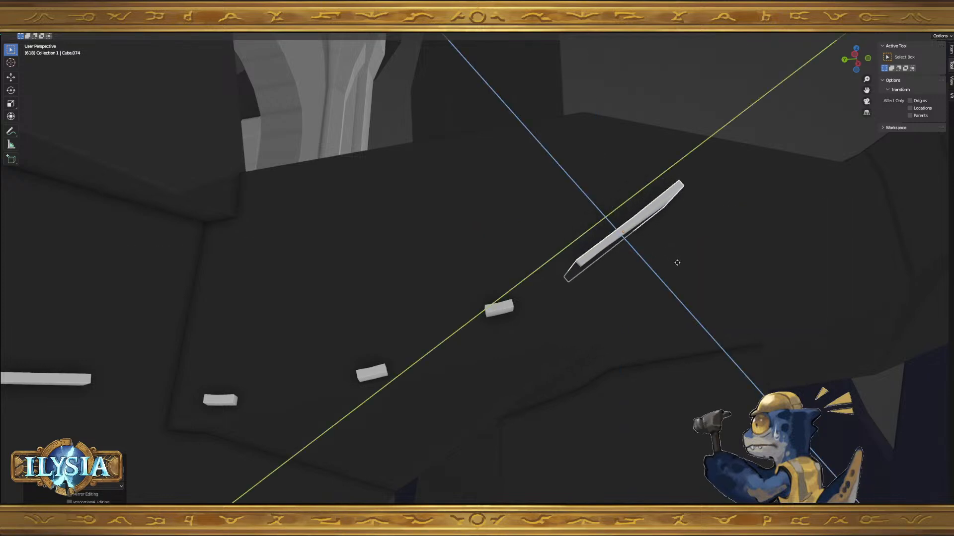
left_click(699, 258)
middle_click_drag(699, 258, 723, 289)
key("r")
key("z")
left_click(743, 251)
- Fine-tune the slanted ledge in the YZ plane and sink it further into the wall along its local X axis
key("g")
key("shift+x")
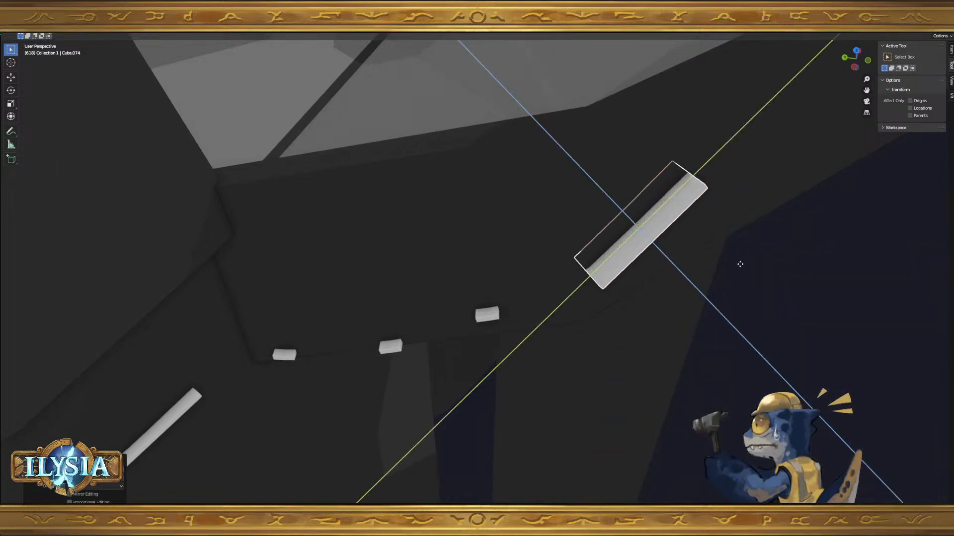
left_click(736, 260)
key("g")
key("x")
key("x")
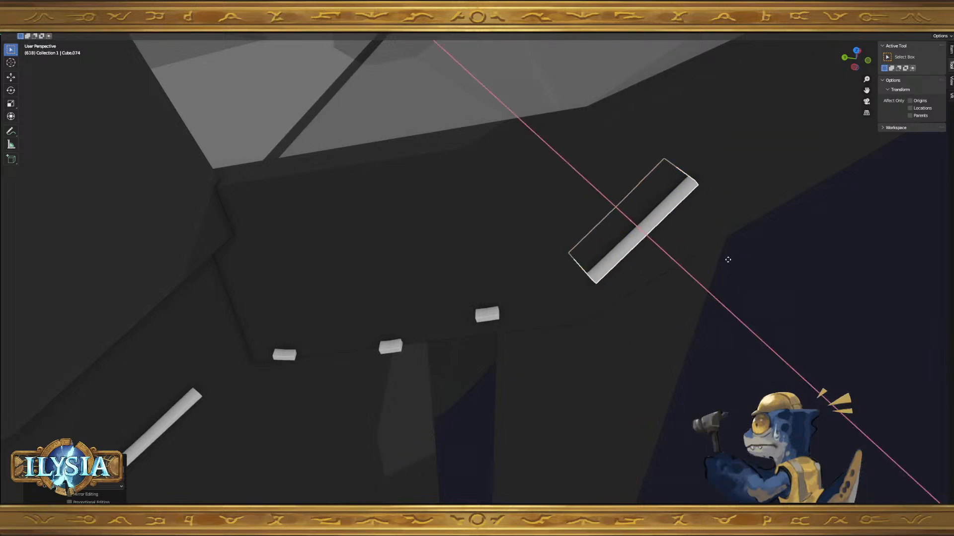
left_click(724, 257)
- Select the three small ledges on the walkway's wall and adjust their position together in the YZ plane
middle_click_drag(543, 328, 499, 311)
left_click(490, 319)
left_click(281, 371, "shift")
middle_click_drag(295, 373, 335, 341)
key("g")
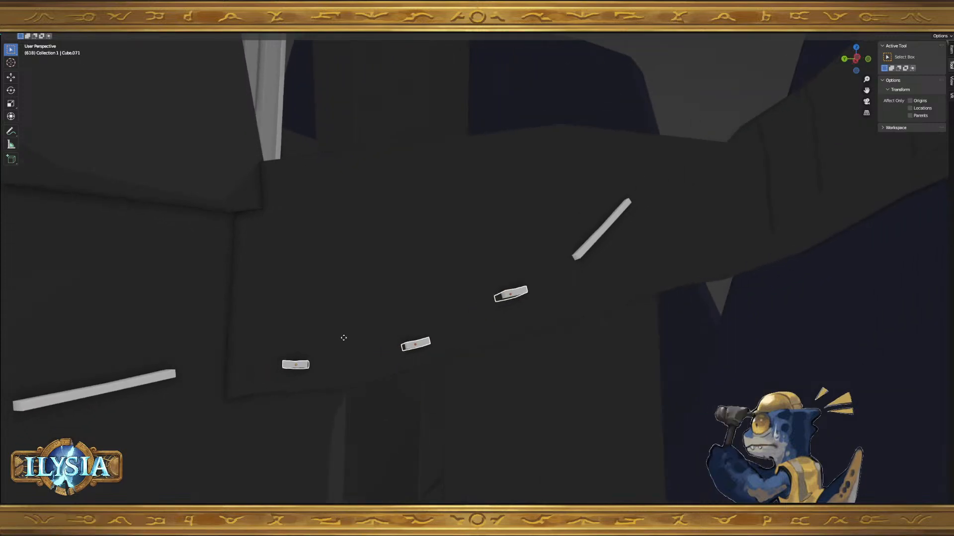
key("shift+x")
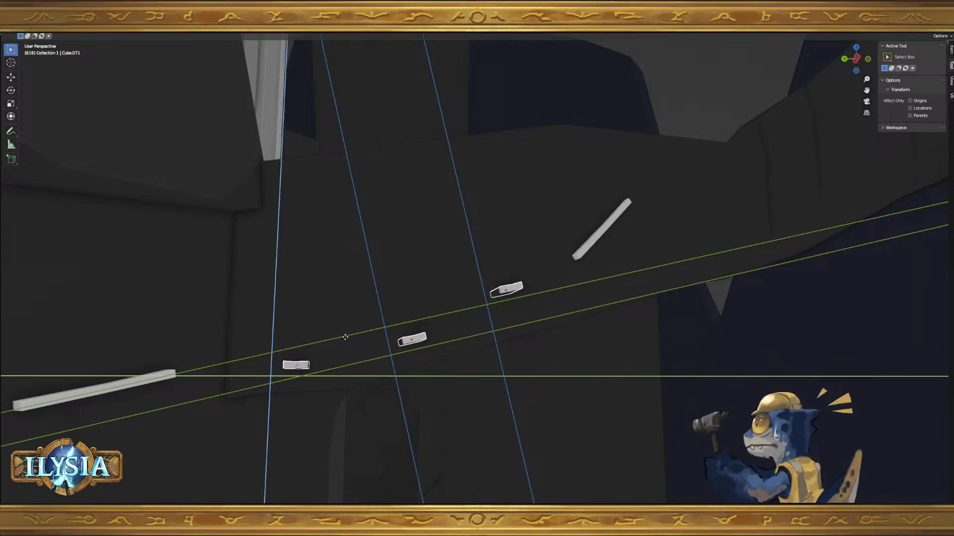
left_click(347, 334)
- Select the guard reference figure and bring it along the route toward the slanted ledge on the walkway's wall
middle_click_drag(347, 334, 559, 297)
scroll(560, 297, "down", 5)
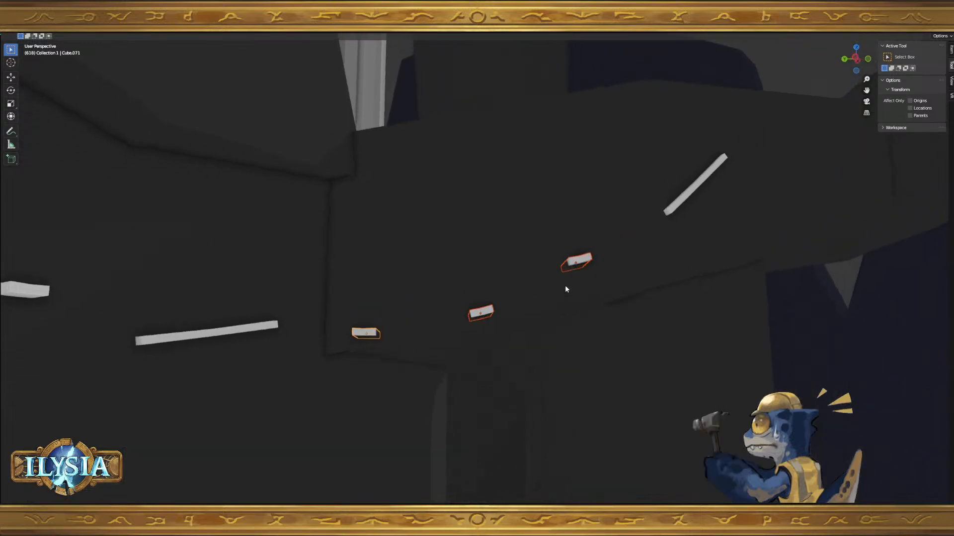
left_click(94, 421)
middle_click_drag(104, 420, 248, 385)
key("g")
left_click(640, 213)
middle_click_drag(478, 326, 418, 395)
key("g")
left_click(626, 204)
middle_click_drag(449, 328, 592, 303)
- Refine the guard figure's position between the last small ledge and the slanted ledge's lower end
key("g")
left_click(362, 347)
middle_click_drag(470, 304, 405, 268)
key("g")
left_click(475, 357)
middle_click_drag(475, 358, 490, 368)
key("g")
left_click(422, 343)
middle_click_drag(422, 343, 404, 290)
key("g")
left_click(387, 308)
- Adjust the guard figure's height along the Z axis to check its reach to the slanted ledge
left_click(404, 291)
scroll(394, 297, "up", 4)
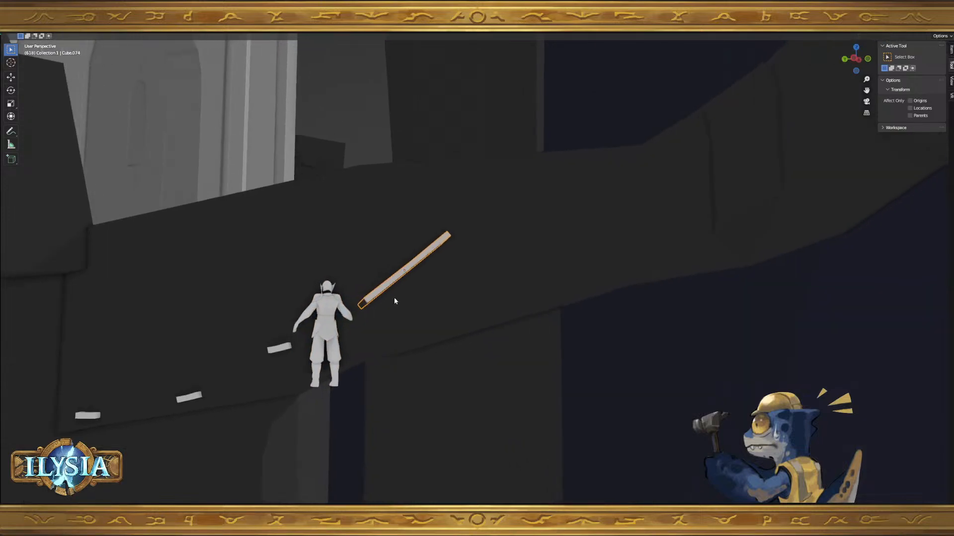
left_click(298, 366)
key("g")
key("z")
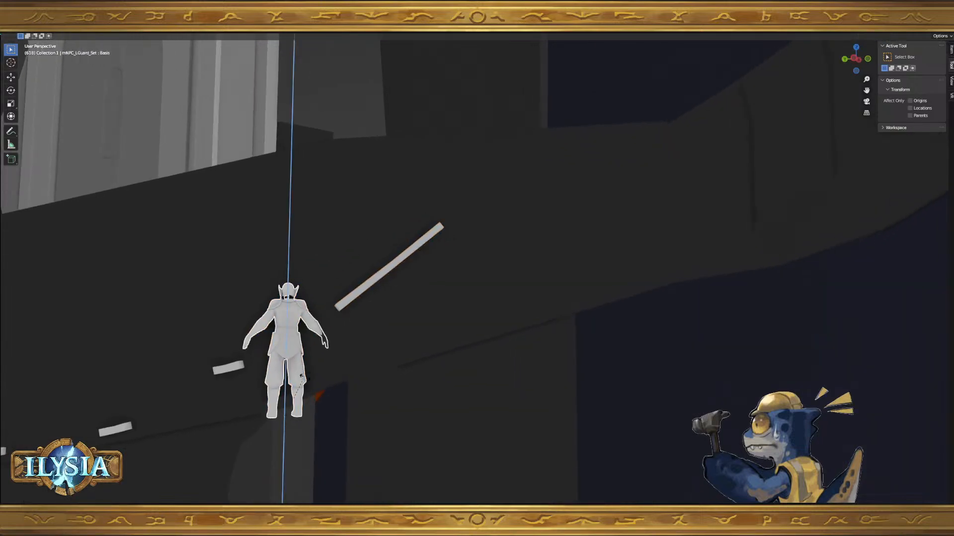
left_click(332, 369)
middle_click_drag(325, 370, 376, 372)
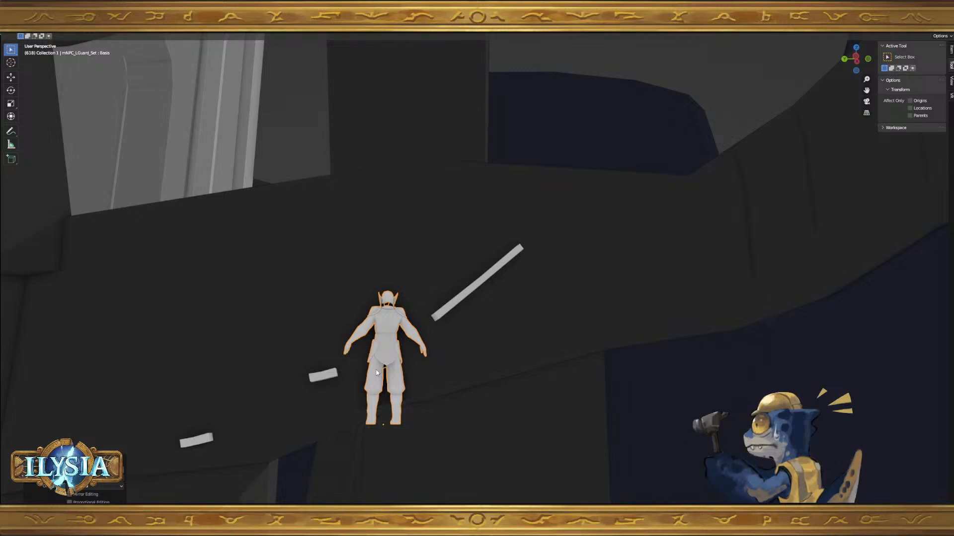
mouse_move(374, 355)
middle_mouse_down()
mouse_move(431, 377)
mouse_move(381, 372)
mouse_move(380, 347)
middle_mouse_up()
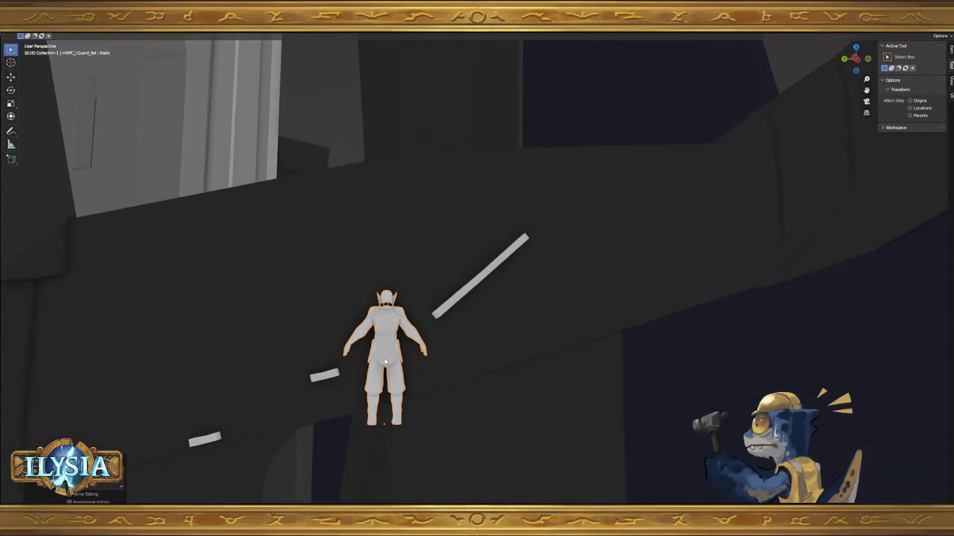
- Compare the guard figure with the slanted ledge and move the figure between the two upper small ledges
left_click(442, 318)
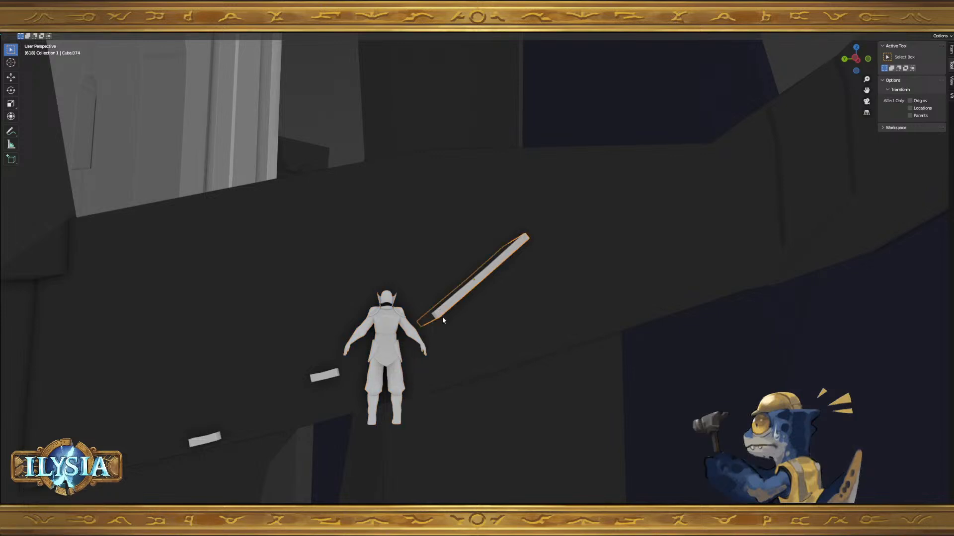
middle_click_drag(326, 379, 398, 322, "shift")
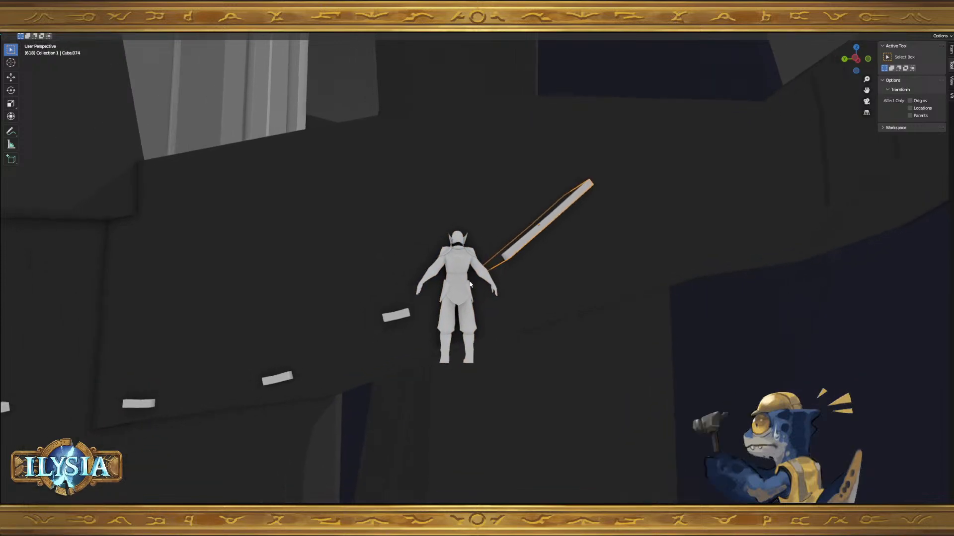
left_click(455, 297)
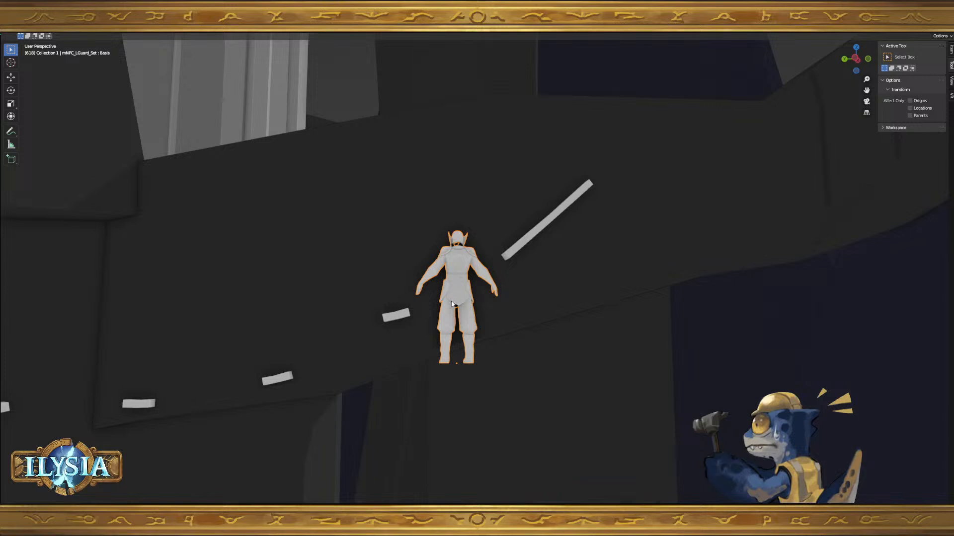
key("g")
key("z")
left_click(345, 340)
middle_click_drag(345, 340, 360, 357)
- Shift the slanted ledge along the Y axis, widening its gap to the last small ledge
left_click(504, 242)
middle_click_drag(504, 242, 392, 278)
key("g")
key("y")
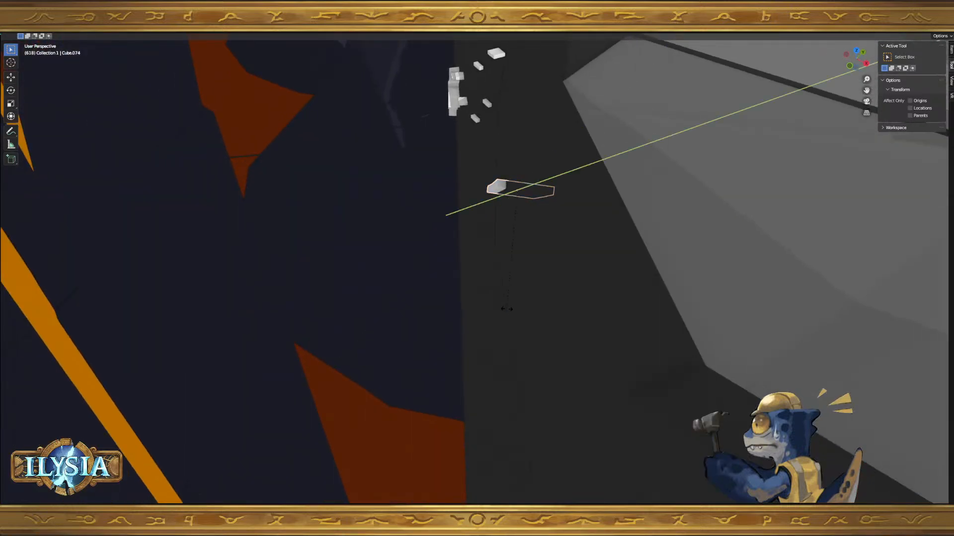
left_click(521, 303)
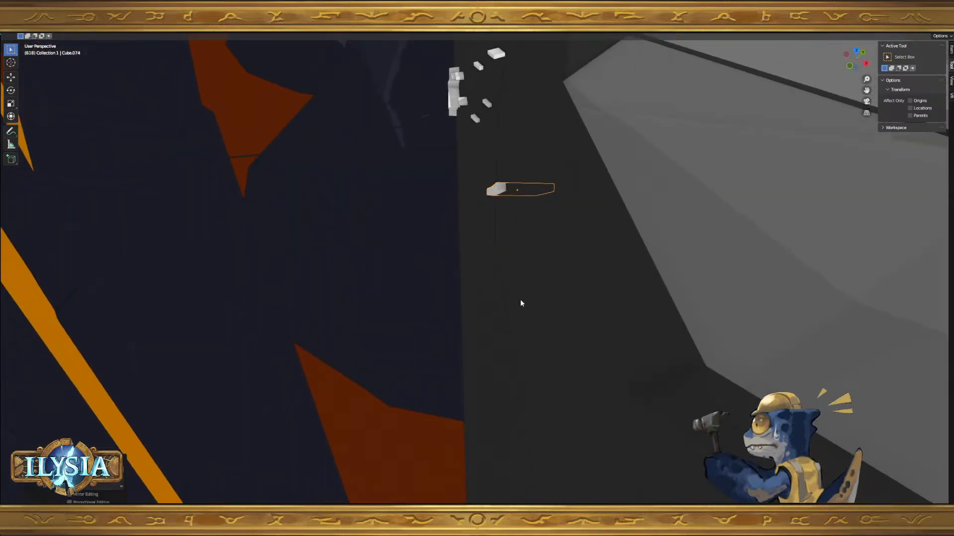
middle_click_drag(432, 336, 544, 311)
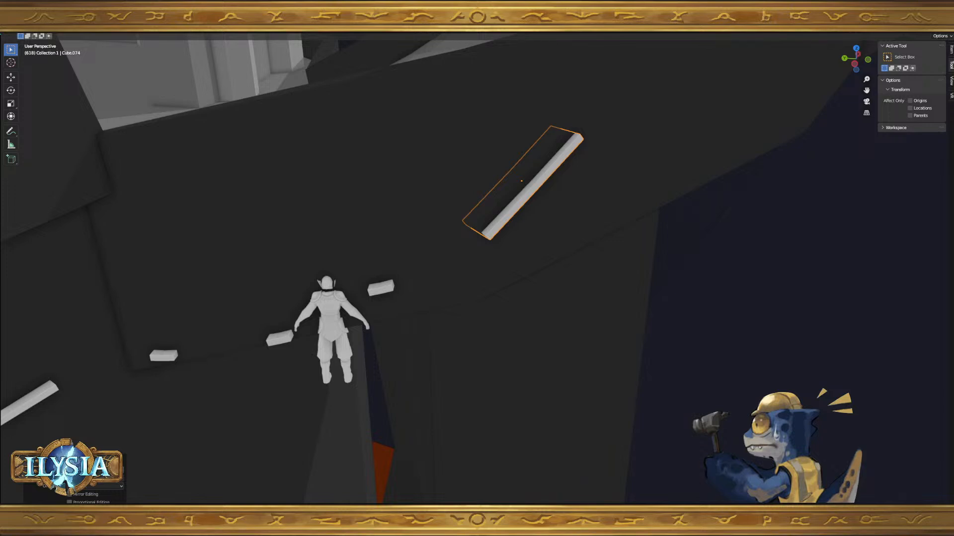
- Add two loop cuts across the stone walkway above and beyond the slanted ledge
middle_click_drag(712, 252, 540, 293)
left_click(553, 256)
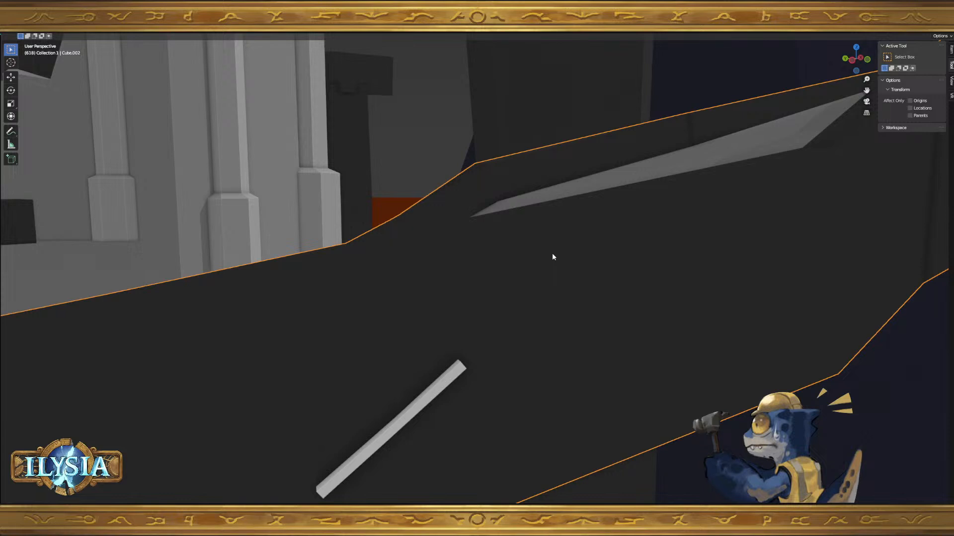
key("Tab")
key("ctrl+r")
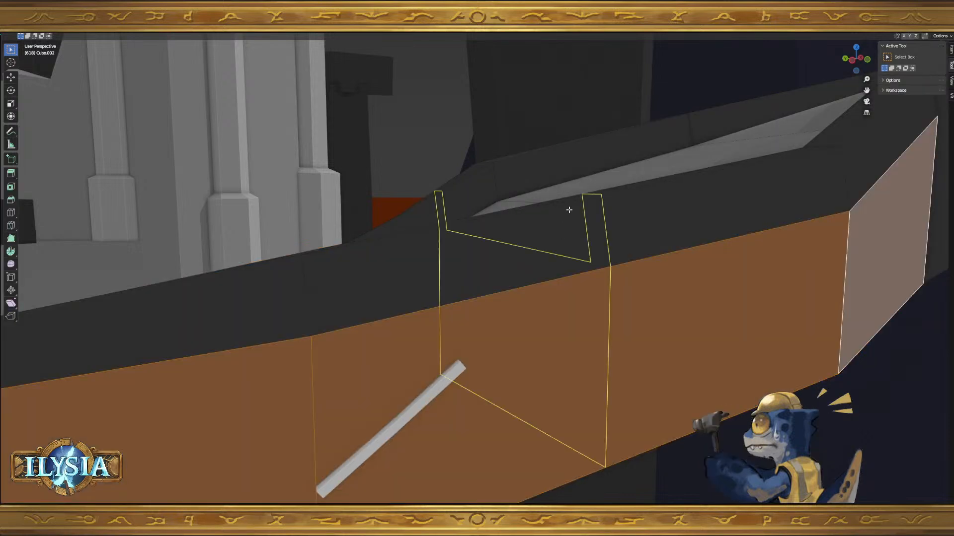
left_click(569, 210)
right_click(604, 203)
key("ctrl+r")
left_click(771, 166)
left_click(837, 154)
middle_click_drag(837, 154, 768, 207)
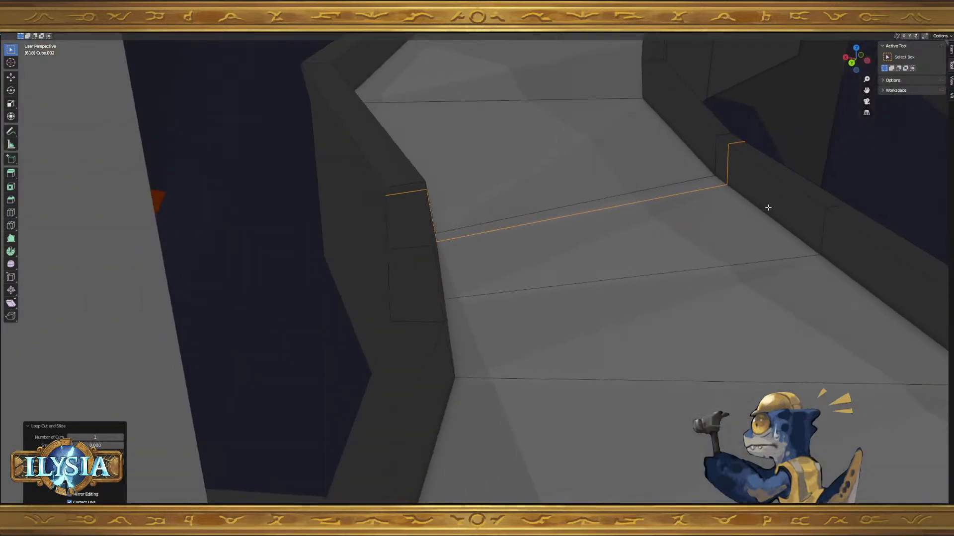
- Delete the parapet faces between the new loop cuts to open a gap in the walkway's outer edge
key("3")
left_click(777, 178)
middle_click_drag(808, 204, 748, 142)
left_click(767, 194, "shift")
key("x")
left_click(770, 227)
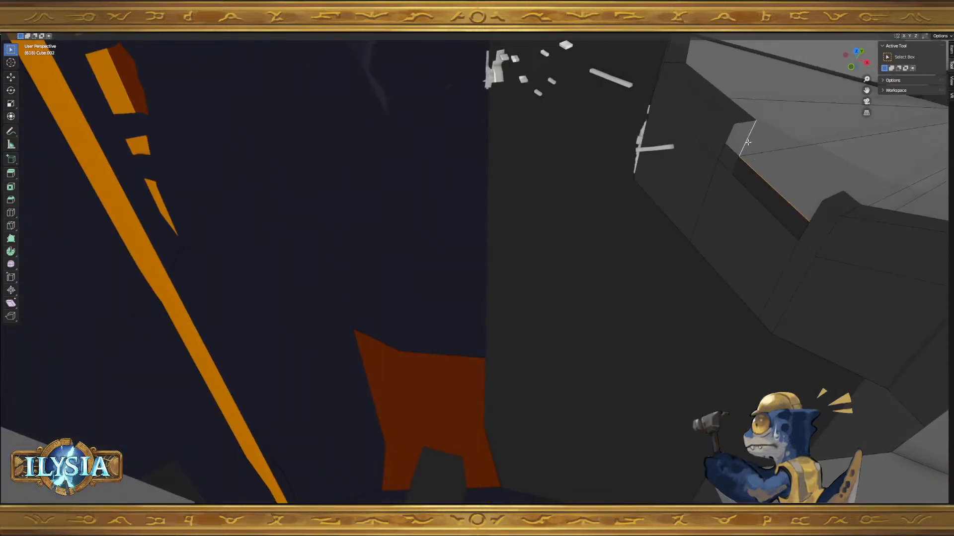
key("f")
left_click(723, 144)
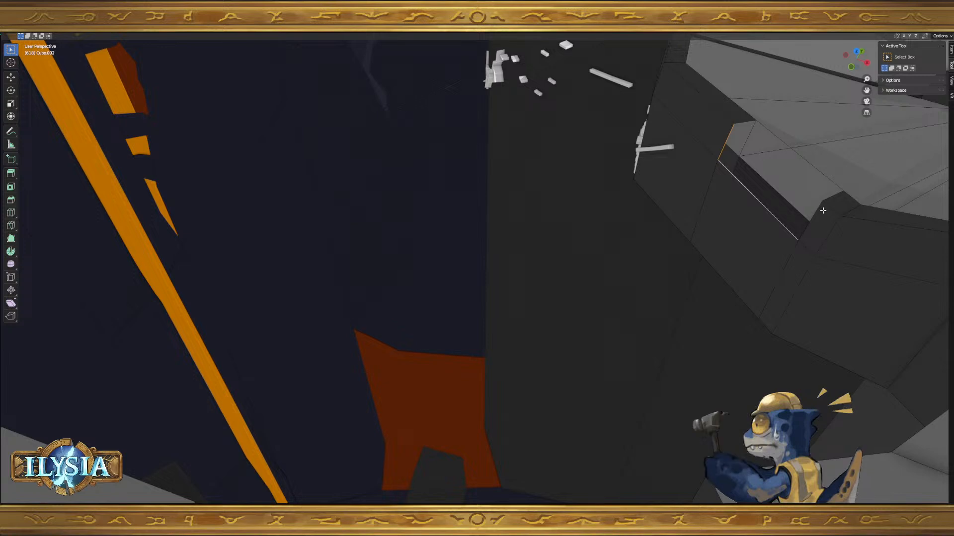
key("f")
middle_click_drag(779, 196, 808, 202)
key("ctrl+z")
key("ctrl+z")
key("ctrl+z")
key("ctrl+z")
key("ctrl+z")
key("ctrl+z")
key("ctrl+z")
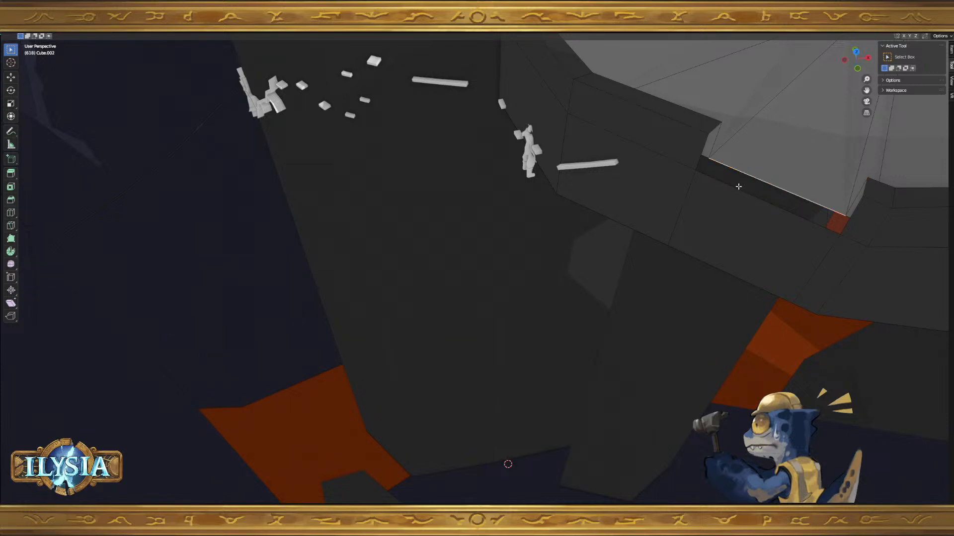
- Fill the open strip beside the walkway floor in the parapet gap and slide the broken end's top edge back
key("f")
left_click(703, 153)
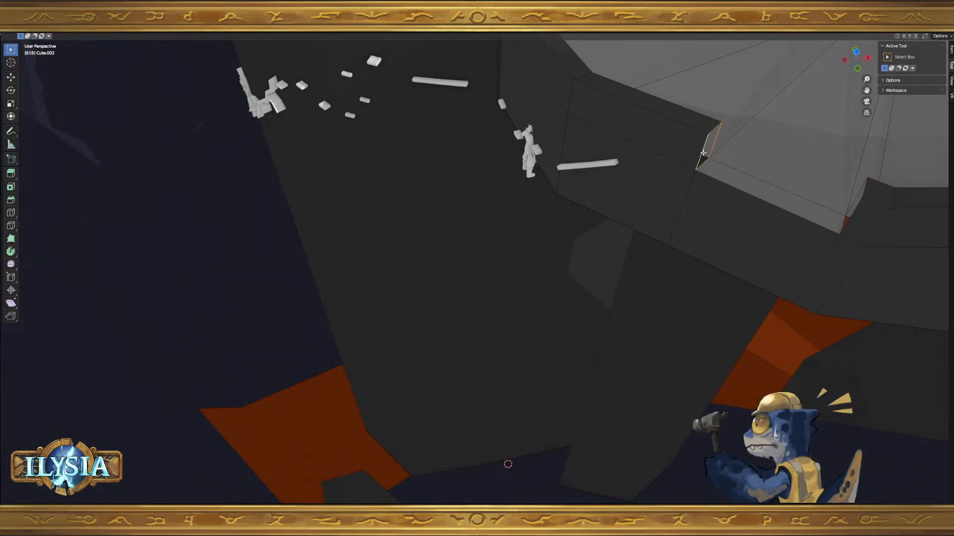
middle_click_drag(858, 195, 650, 189)
left_click(649, 200)
key("g")
key("g")
left_click(654, 209)
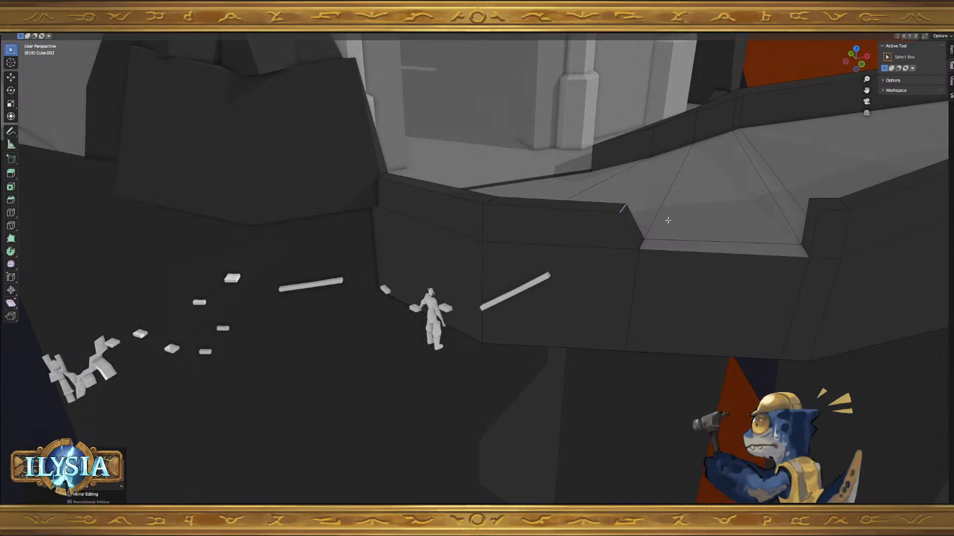
- Slide the vertex at the base of the parapet gap's far broken end along the X axis
middle_click_drag(668, 220, 685, 217)
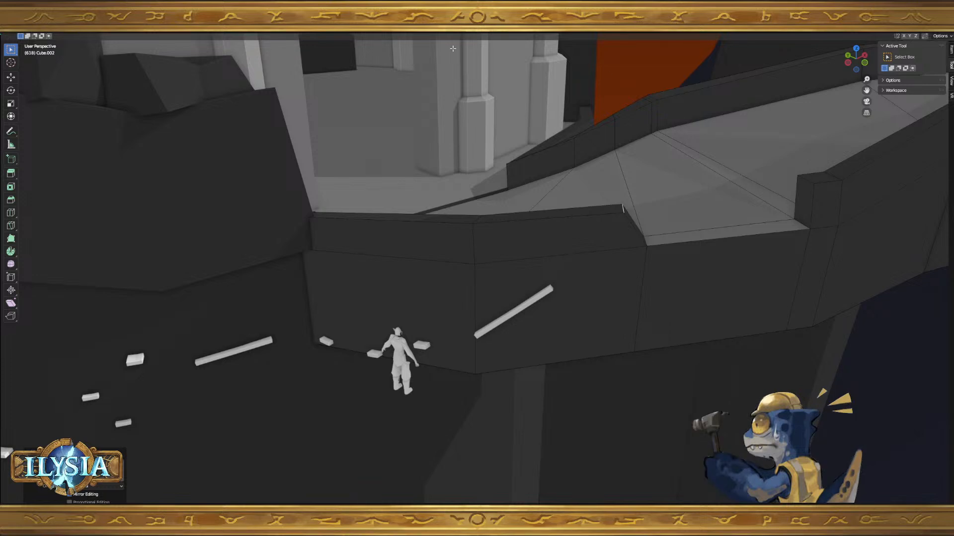
middle_click_drag(571, 266, 772, 219)
left_click(752, 220)
left_click(774, 241)
key("g")
key("x")
key("x")
left_click(782, 242)
middle_click_drag(782, 242, 503, 297)
middle_click_drag(472, 263, 484, 281)
key("Tab")
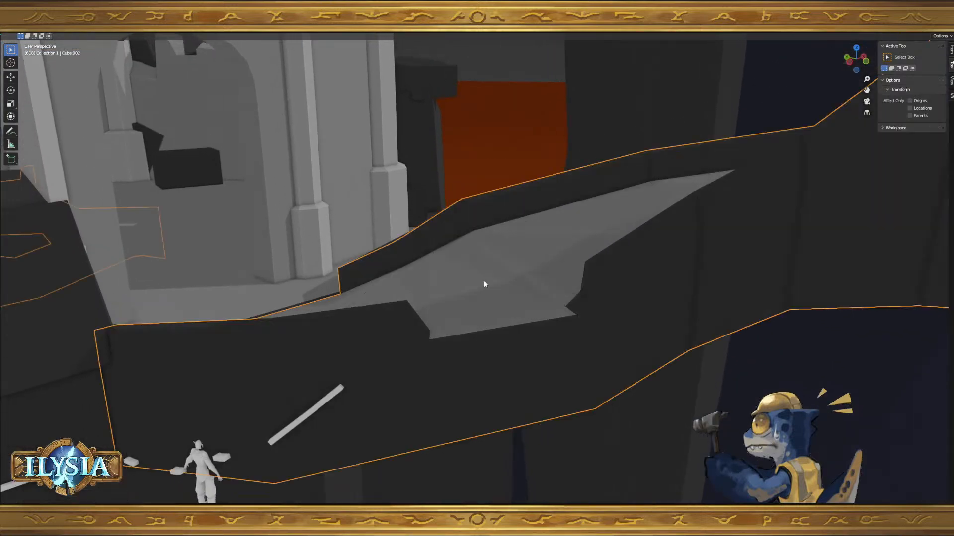
- Inspect the parapet gap, the surrounding castle towers and the whole level from farther out
scroll(484, 282, "down", 6)
scroll(499, 278, "down", 4)
middle_click_drag(573, 244, 576, 258)
scroll(580, 224, "up", 6)
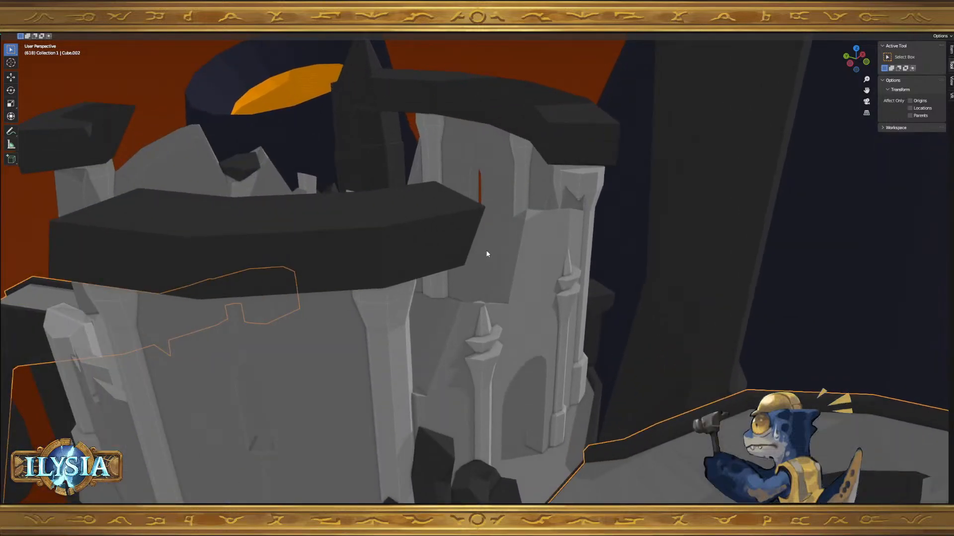
scroll(597, 393, "down", 14)
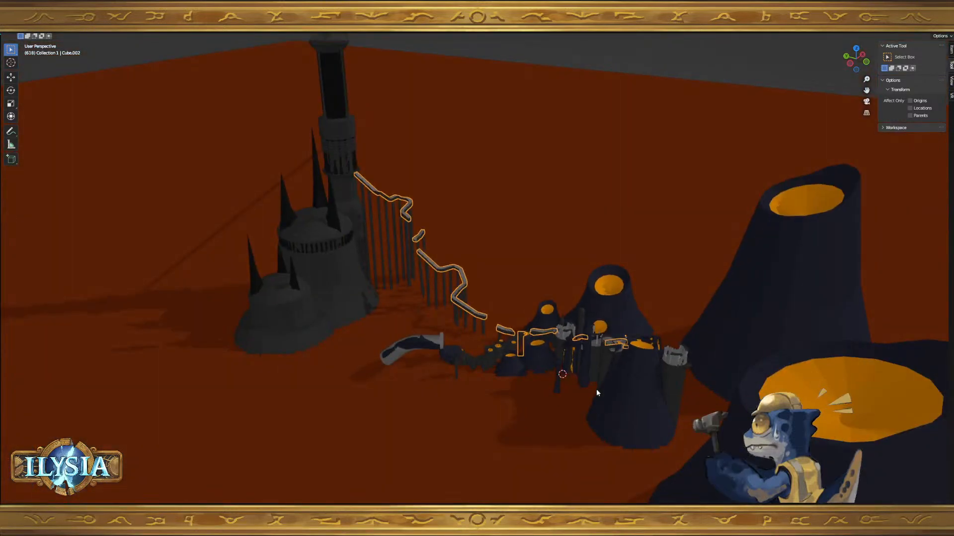
key("Tab")
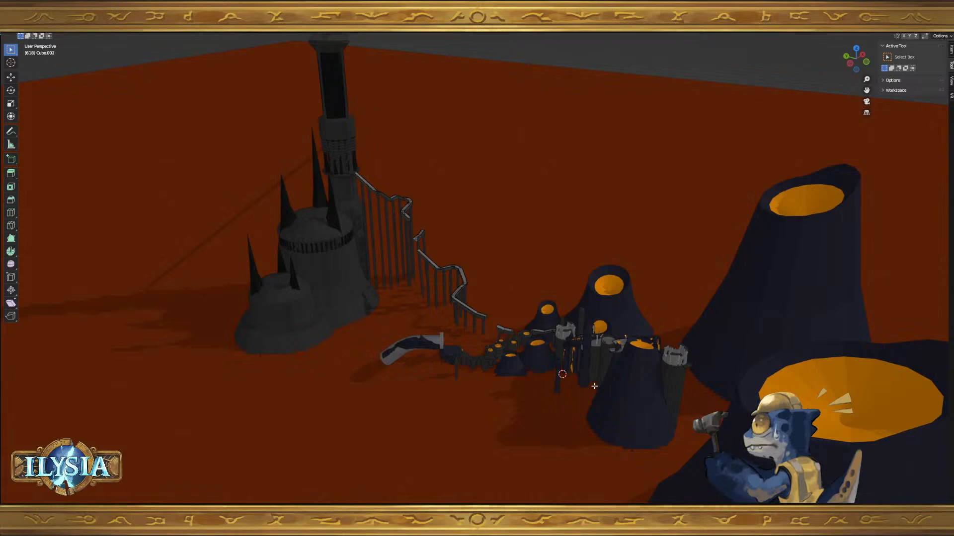
key("KP_Decimal")
scroll(573, 358, "down", 14)
middle_click_drag(567, 350, 517, 396, "shift")
key("Tab")
scroll(426, 400, "up", 8)
middle_click_drag(426, 399, 433, 458)
scroll(431, 390, "down", 6)
scroll(431, 383, "up", 3)
- Duplicate the small ledge beside the guard figure and place the copy near the slanted ledge's upper end
left_click(471, 487)
middle_click_drag(473, 489, 486, 453)
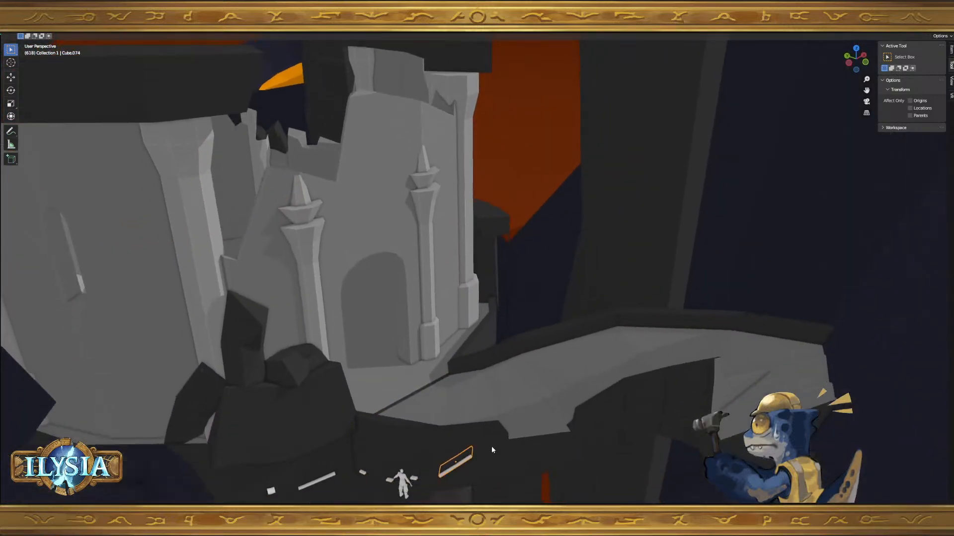
key("KP_Decimal")
scroll(531, 328, "down", 2)
middle_click_drag(532, 321, 398, 400, "shift")
scroll(397, 400, "down", 2)
left_click(265, 395)
key("shift+d")
left_click(530, 330)
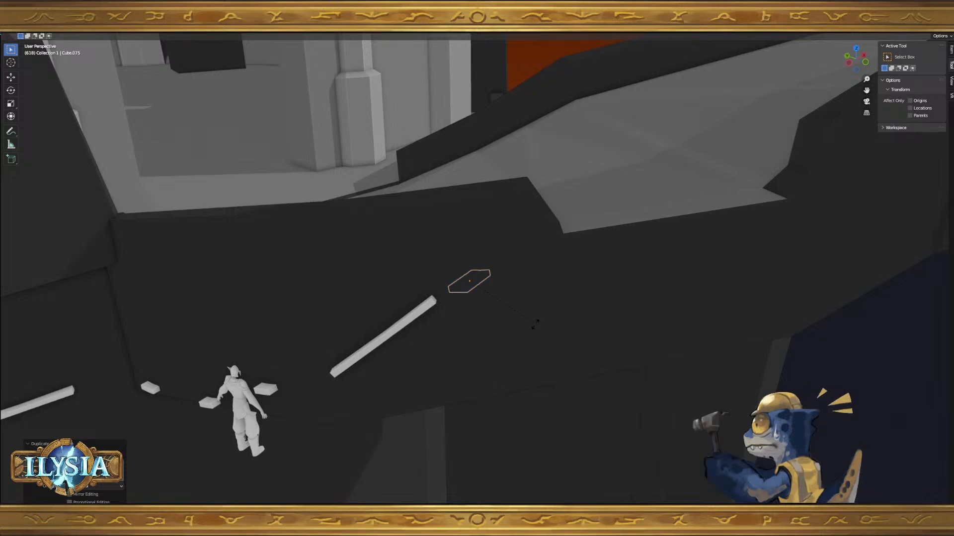
- Shift the small ledge copy within the XZ and XY planes and rotate it about the Z axis
key("shift+y")
key("shift+y")
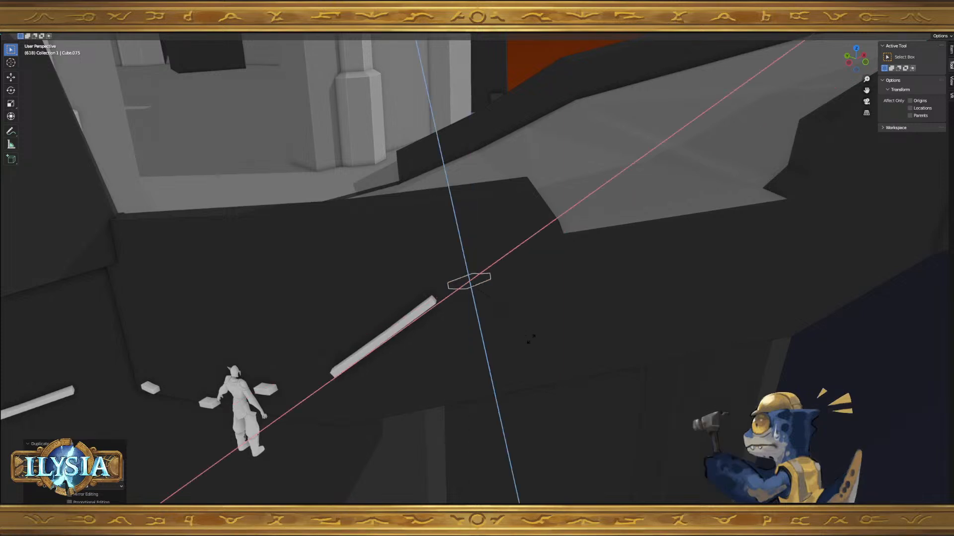
key("shift+z")
left_click(607, 373)
key("shift+z")
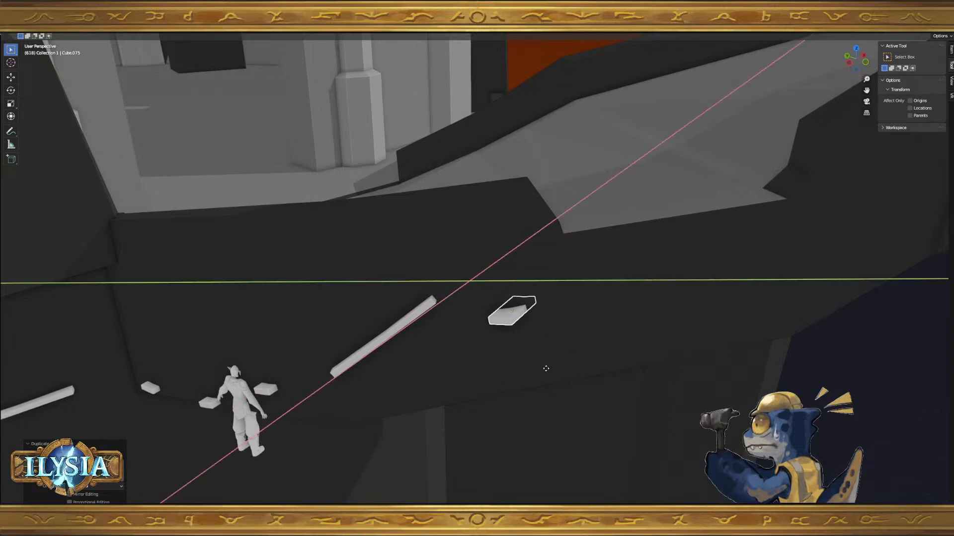
left_click(546, 366)
key("r")
key("z")
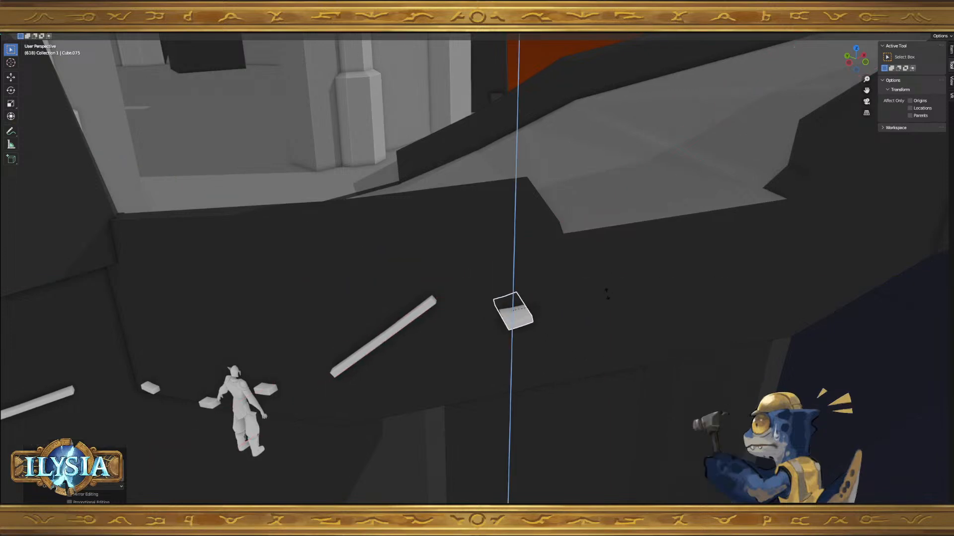
left_click(597, 312)
- Reposition the small ledge copy between the slanted ledge and the parapet gap, and delete the copy
key("g")
left_click(579, 272)
middle_click_drag(330, 365, 445, 341)
key("g")
left_click(435, 310)
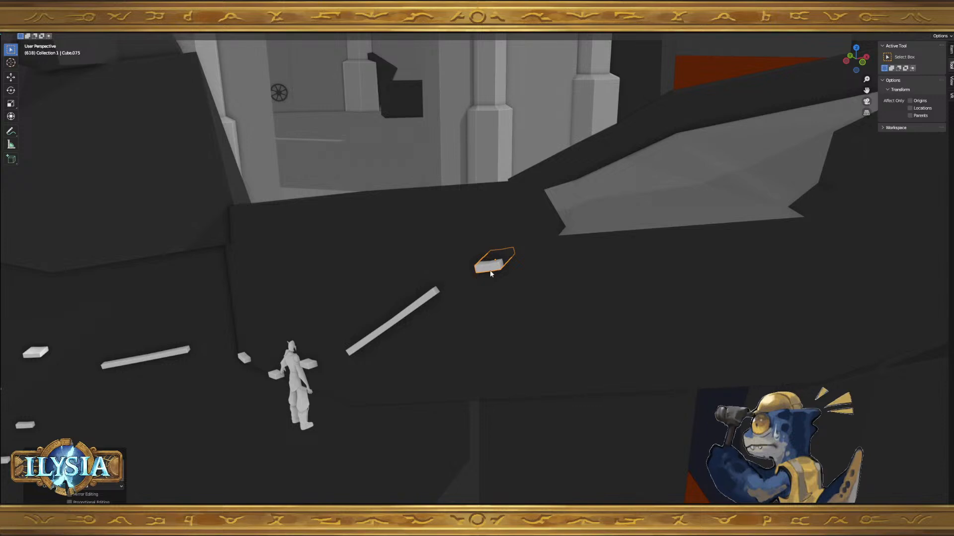
key("Delete")
- Lengthen the slanted ledge by moving its upper end along the Y axis toward the parapet gap
left_click(427, 297)
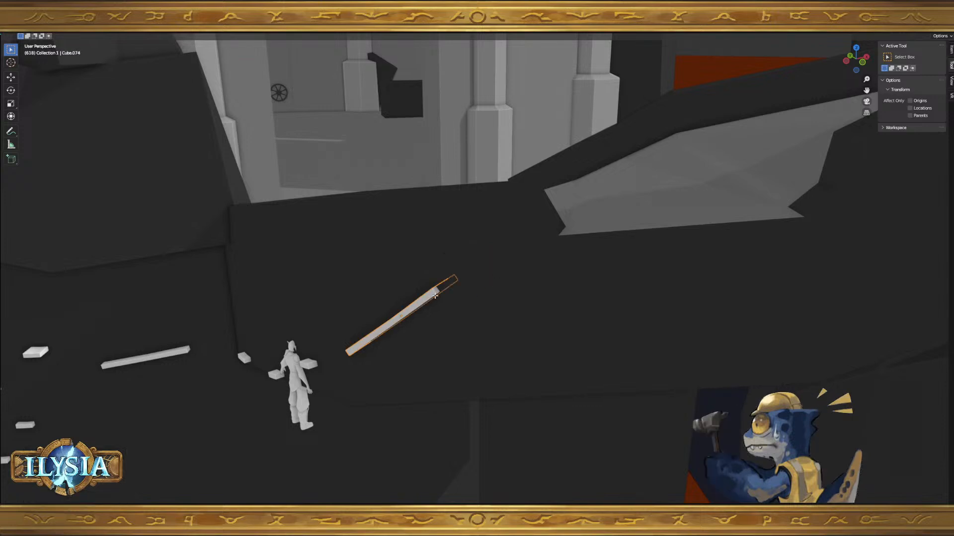
key("Tab")
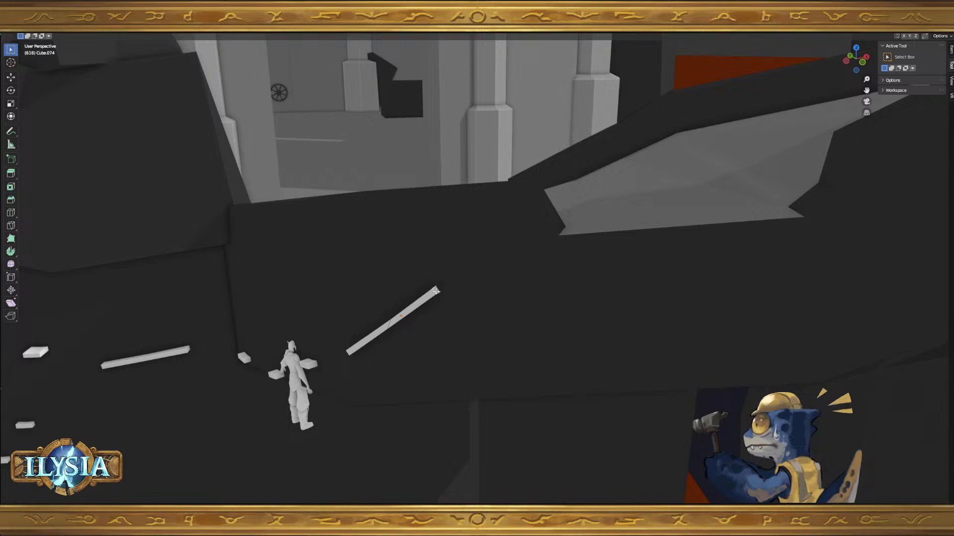
key("g")
key("y")
left_click(470, 280)
middle_click_drag(486, 268, 487, 264)
key("Tab")
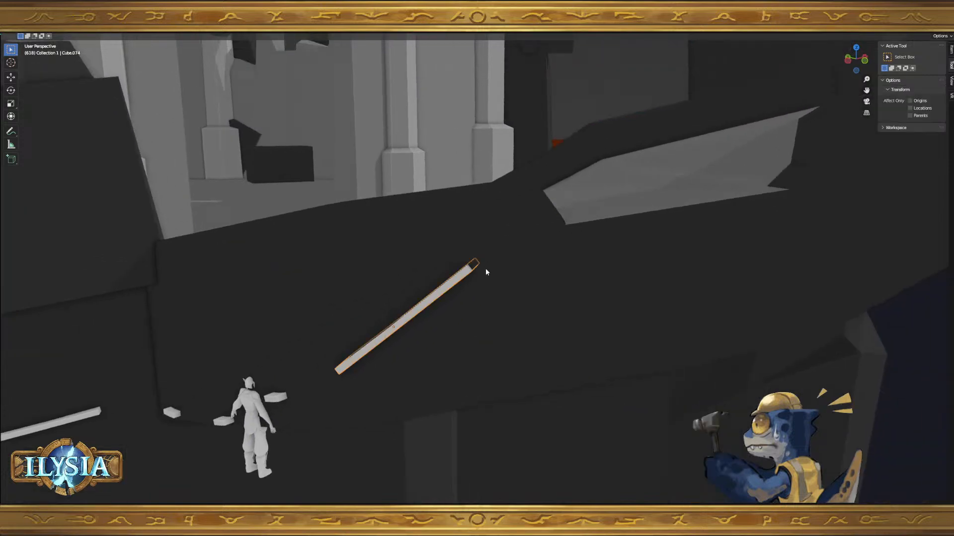
- Duplicate the slanted ledge into the parapet gap and rotate the copy about the X axis to a shallower slope
key("shift+d")
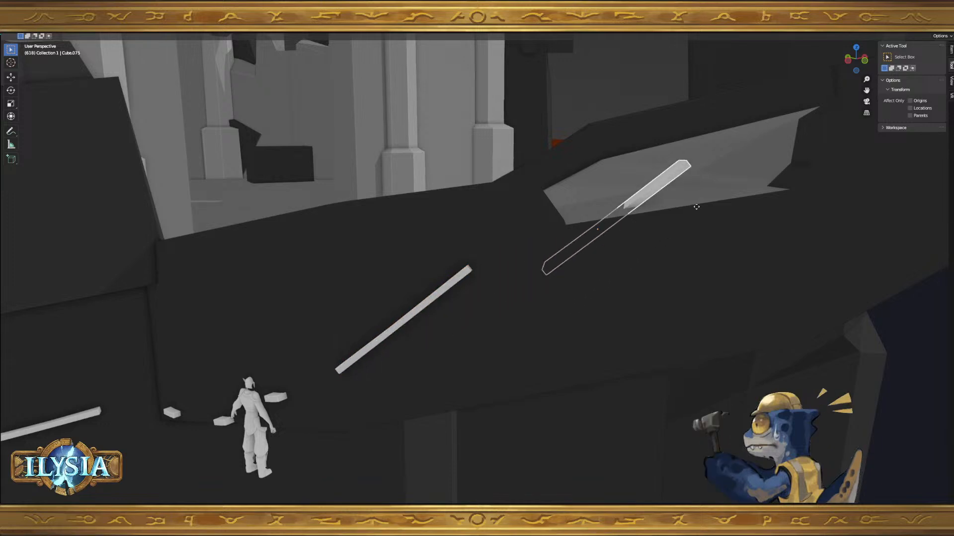
right_click(697, 199)
middle_click_drag(559, 256, 516, 276)
key("g")
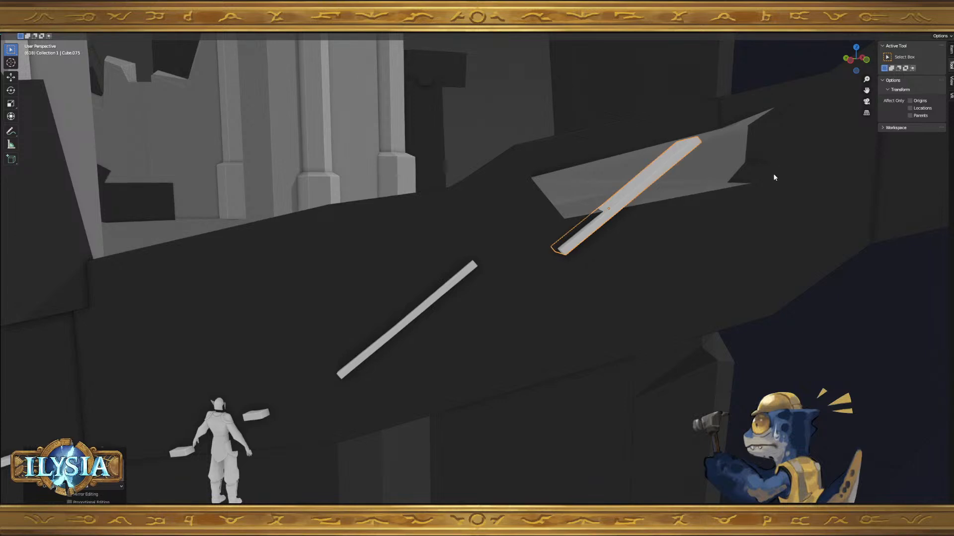
key("r")
key("x")
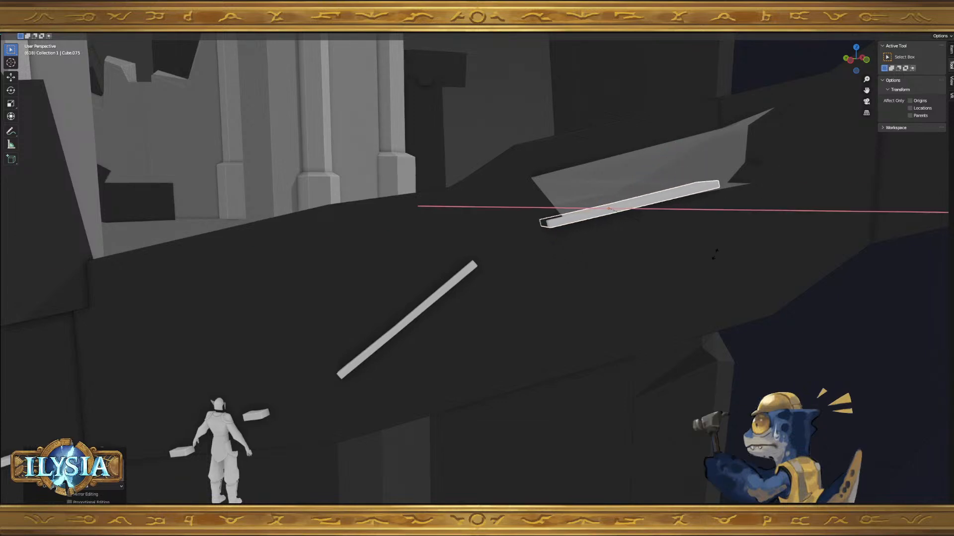
left_click(598, 244)
- Adjust the copied ledge's height along the Z axis to meet the walkway edge in the parapet gap
middle_click_drag(610, 230, 533, 250)
key("g")
key("z")
left_click(674, 302)
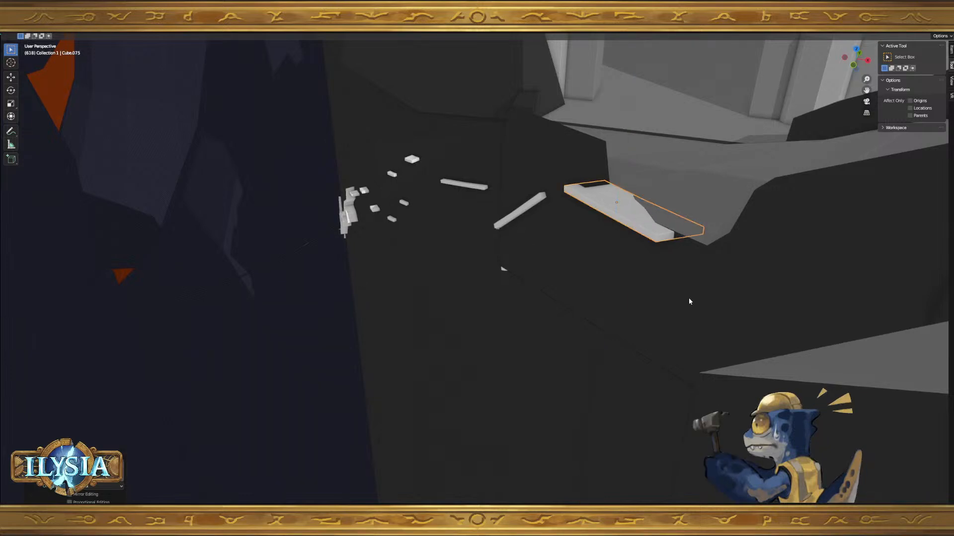
key("g")
key("z")
left_click(670, 312)
- Slide the copied ledge along the X and Y axes to line it up with the parapet gap's outer edge
key("g")
key("x")
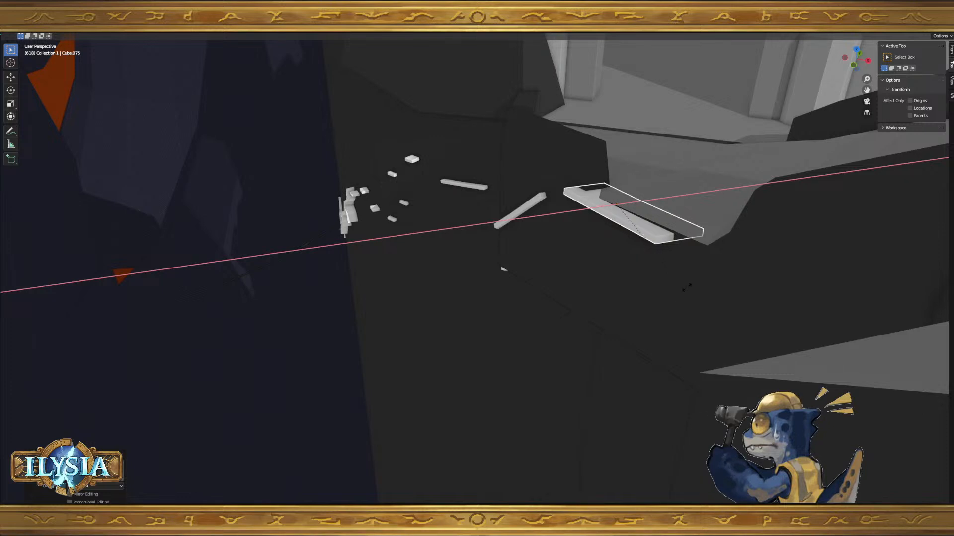
left_click(729, 217)
middle_click_drag(630, 246, 656, 277)
key("g")
key("x")
key("y")
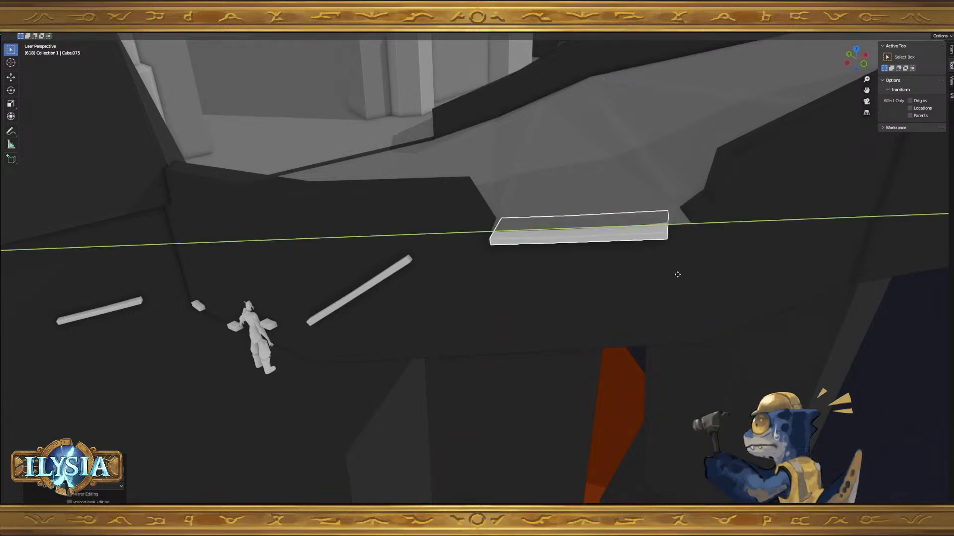
left_click(686, 274)
- Stretch the ledge's mesh along the Y axis so it spans the full width of the parapet gap
key("Tab")
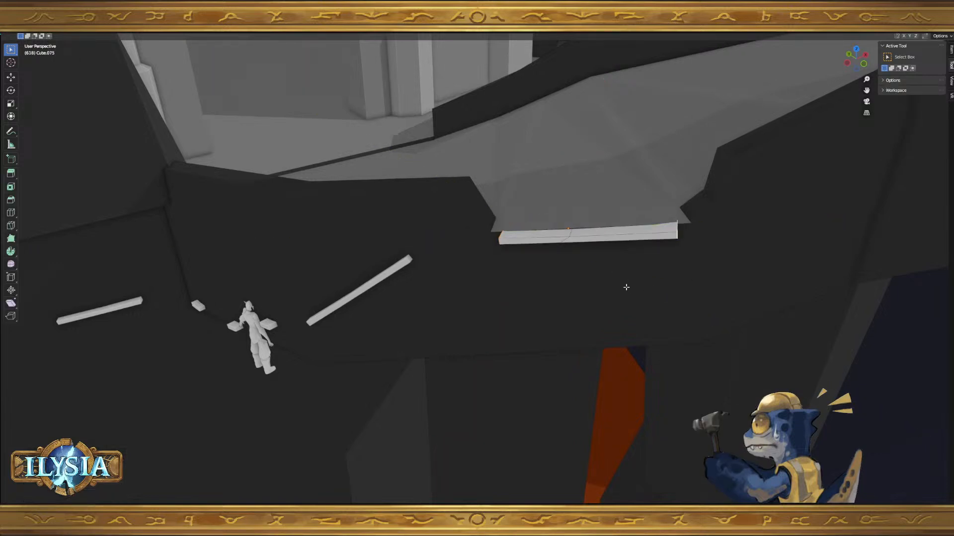
key("y")
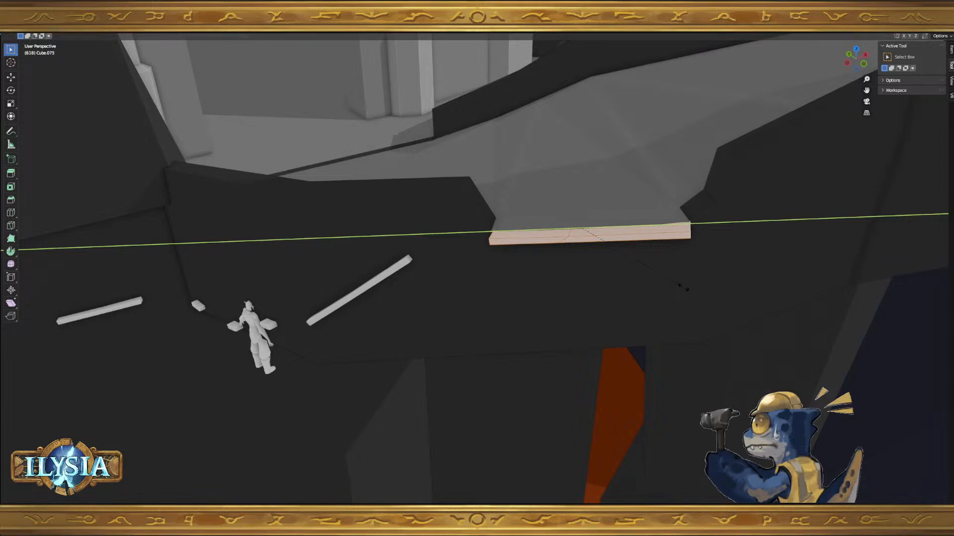
left_click(690, 286)
middle_click_drag(690, 285, 592, 349)
key("Tab")
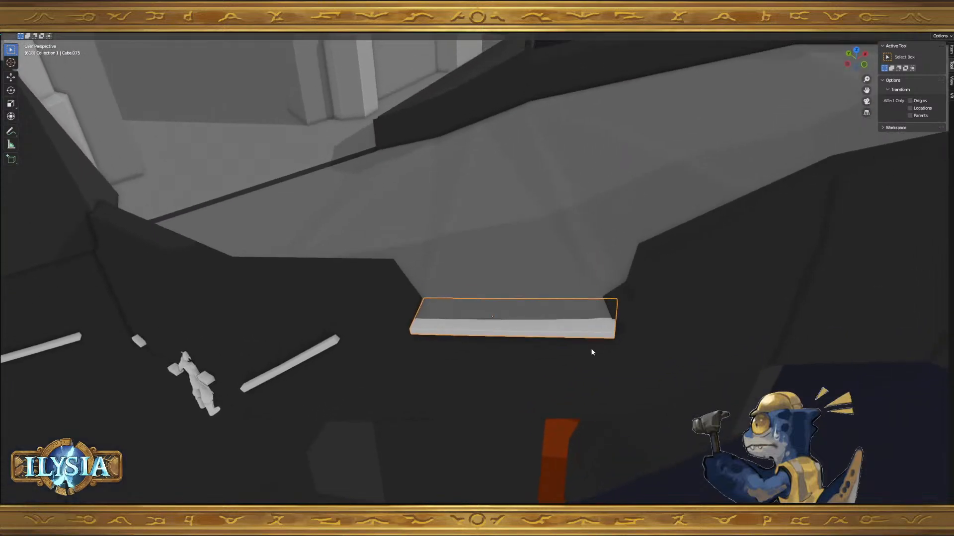
- Turn the gap ledge slightly about the Z axis to follow the walkway's outer edge
key("s")
key("x")
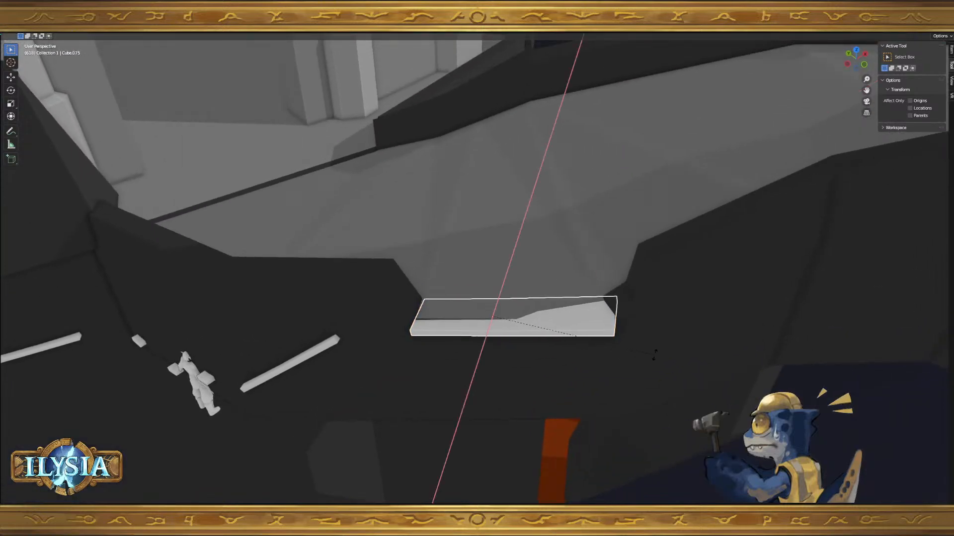
key("z")
key("z")
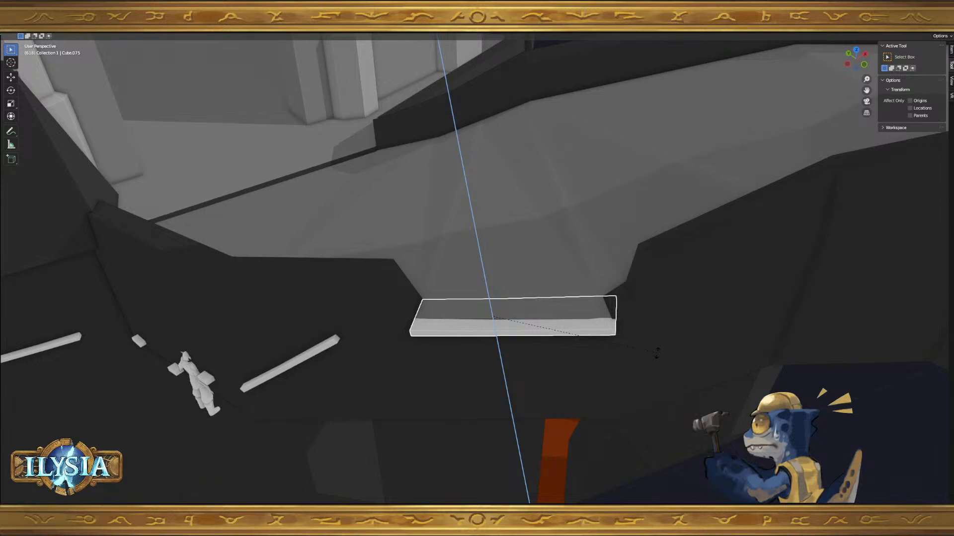
left_click(657, 352)
- Add a loop cut across the lower half of the gap ledge and shift it down along the Z axis
middle_click_drag(500, 351, 486, 332)
key("Tab")
left_click(474, 331)
right_click(473, 331)
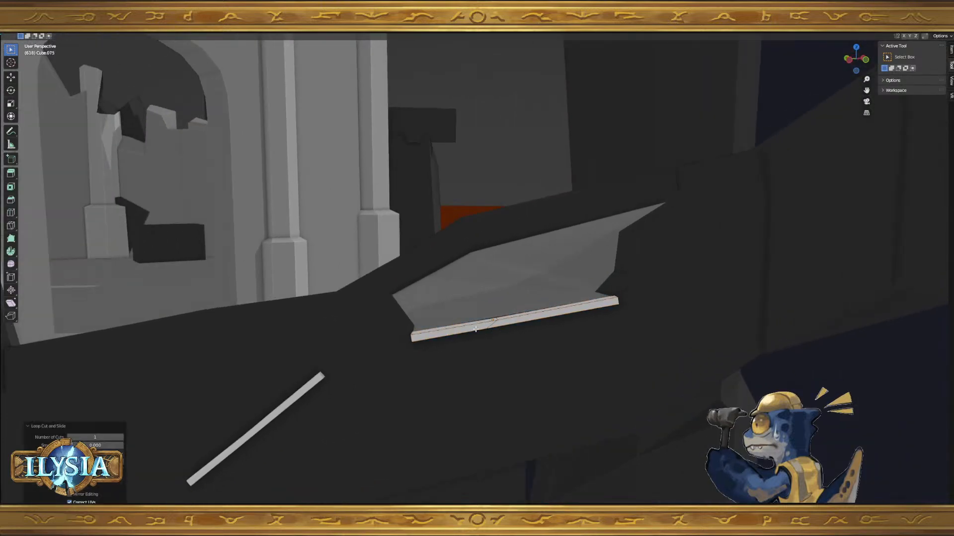
key("g")
key("z")
left_click(468, 335)
- Add a loop cut across the upper half of the gap ledge and shift it along the Z axis
middle_click_drag(468, 334, 446, 337)
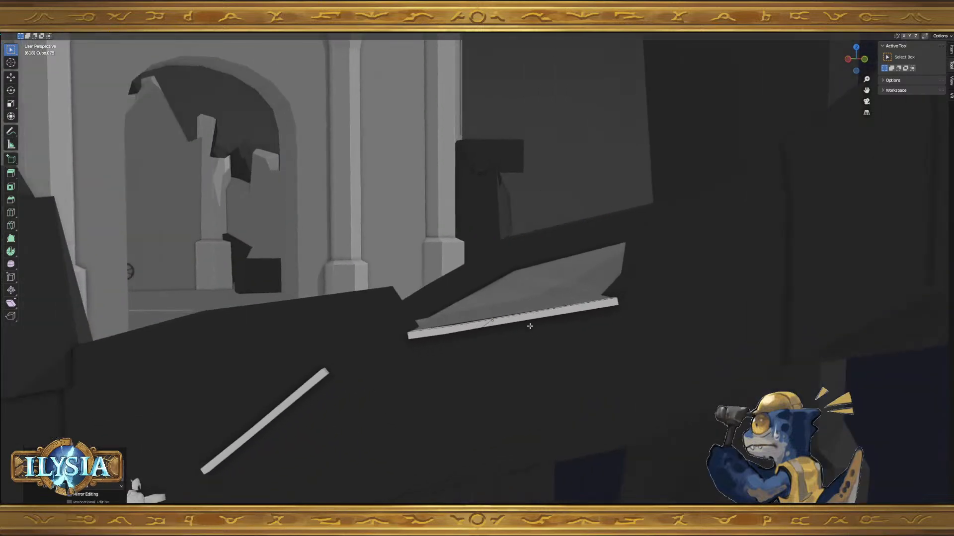
key("ctrl+r")
left_click(561, 310)
right_click(562, 311)
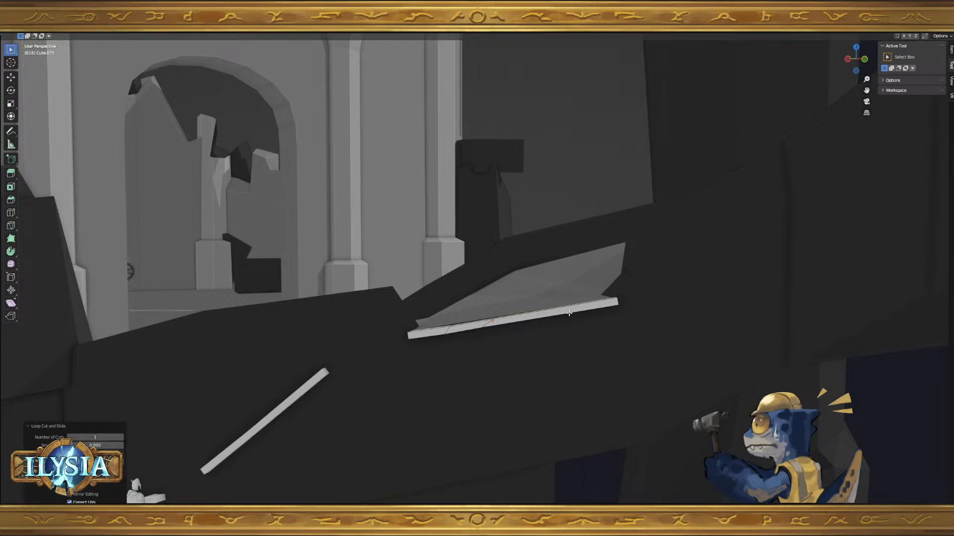
key("g")
key("z")
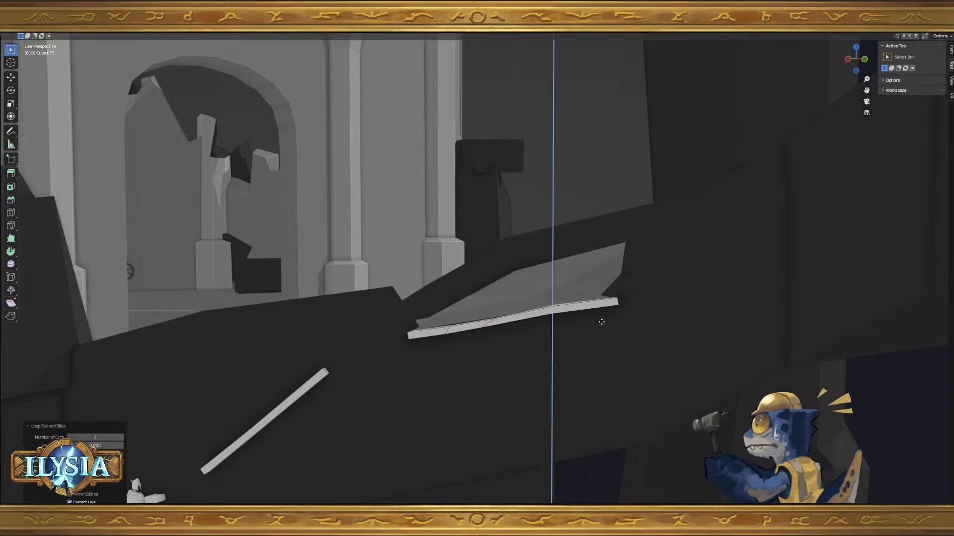
left_click(602, 328)
middle_click_drag(602, 328, 611, 332)
key("Tab")
- Fine-tune the bent gap ledge's position along the Z and Y axes against the walkway edge
key("g")
key("z")
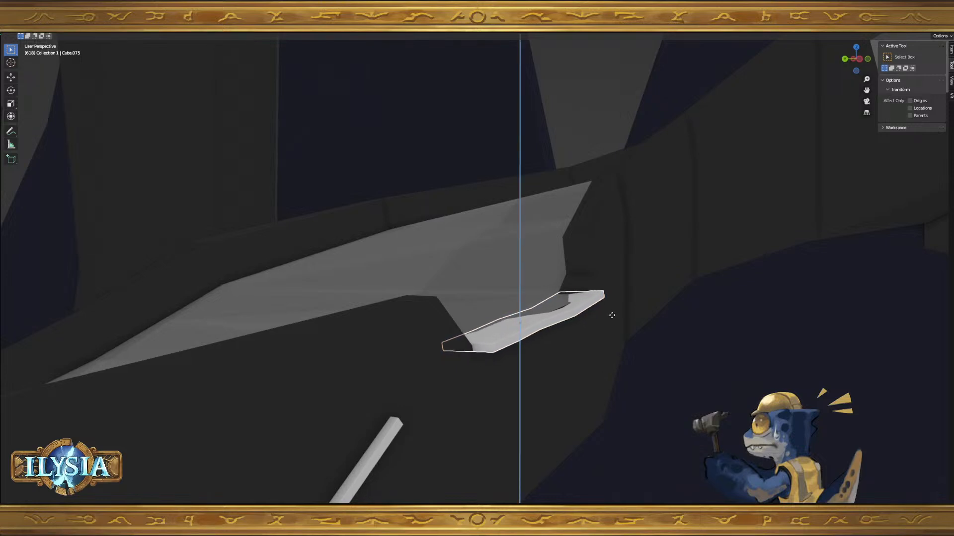
left_click(627, 319)
key("g")
key("x")
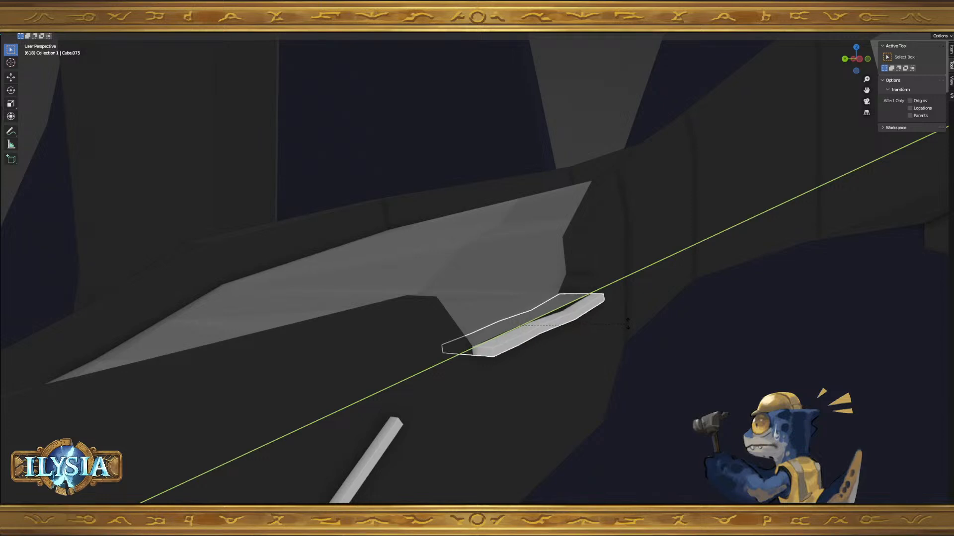
left_click(627, 333)
key("g")
key("z")
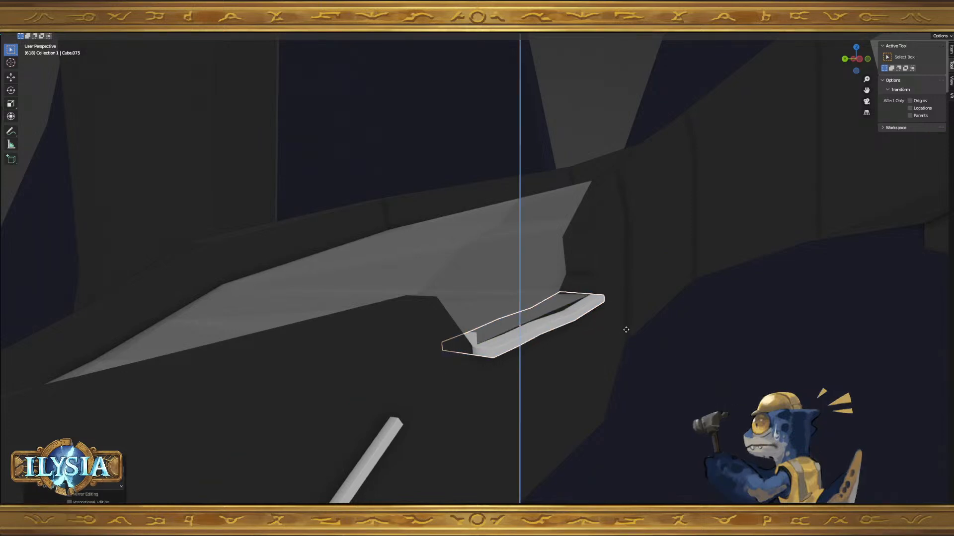
left_click(626, 327)
- Select the vertices along the gap ledge's inner edge and shift them along the Z axis
middle_click_drag(425, 345, 483, 321)
key("Tab")
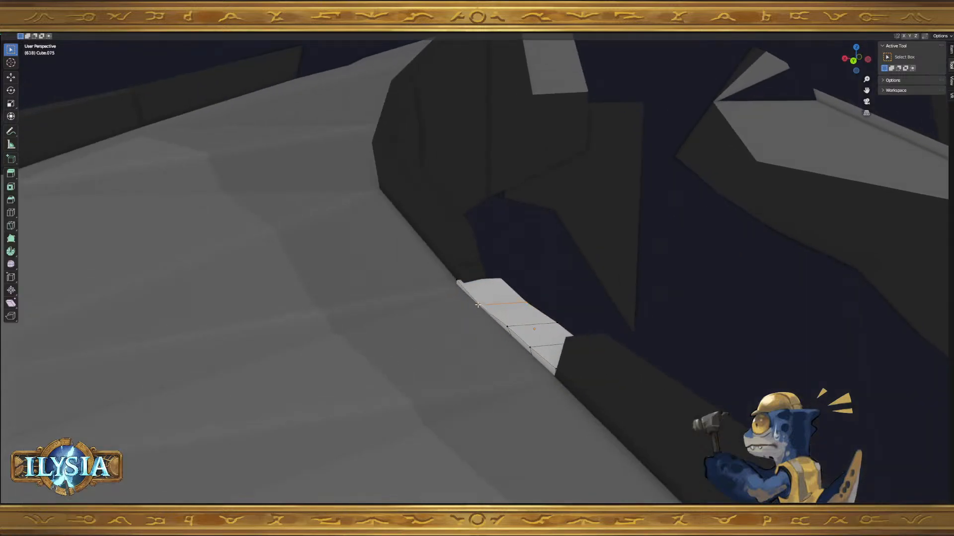
left_click(542, 357, "ctrl")
key("g")
key("z")
left_click(540, 360)
key("Tab")
middle_click_drag(540, 359, 496, 370)
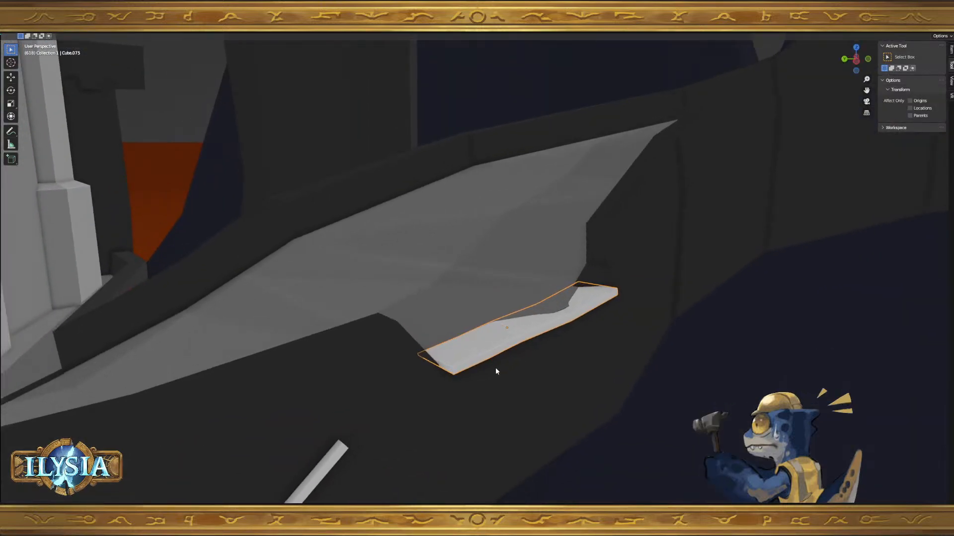
- Review the climbing ledge route from the branch hold up to the gap ledge at the walkway edge
middle_click_drag(934, 300, 651, 236)
left_click(578, 280)
middle_click_drag(261, 461, 381, 378)
left_click(314, 374)
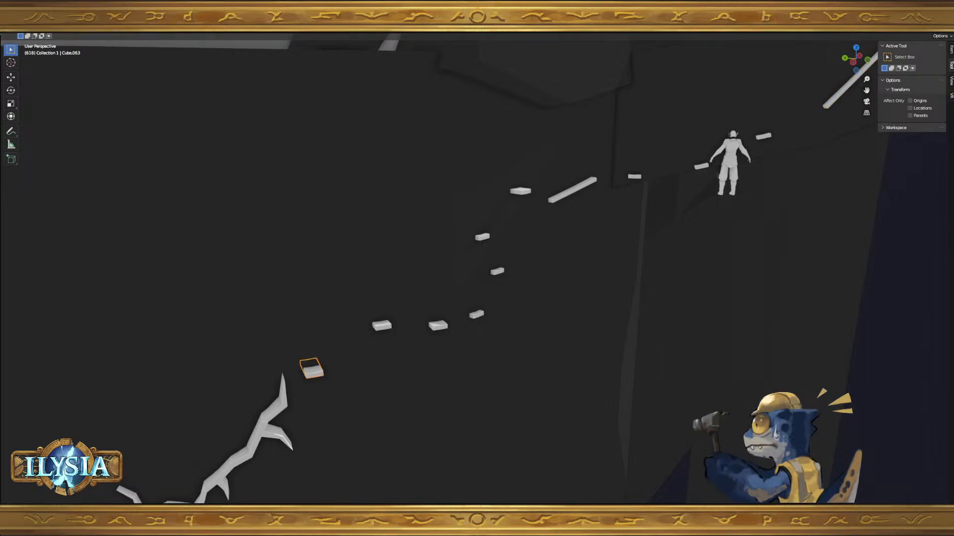
middle_click_drag(651, 232, 686, 233)
middle_click_drag(720, 203, 499, 349, "shift")
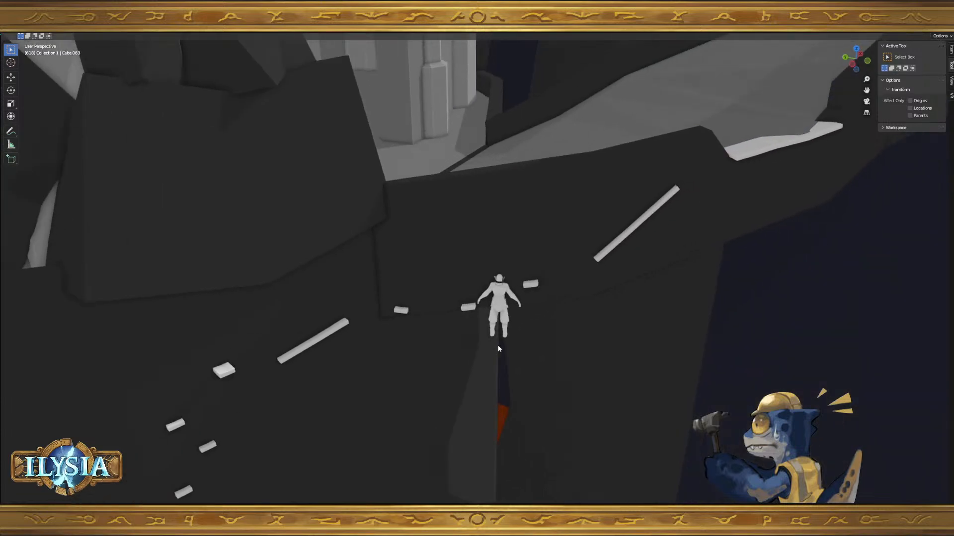
left_click(771, 150)
left_click(806, 213)
key("ctrl+z")
key("ctrl+z")
key("ctrl+shift+z")
left_click(779, 144)
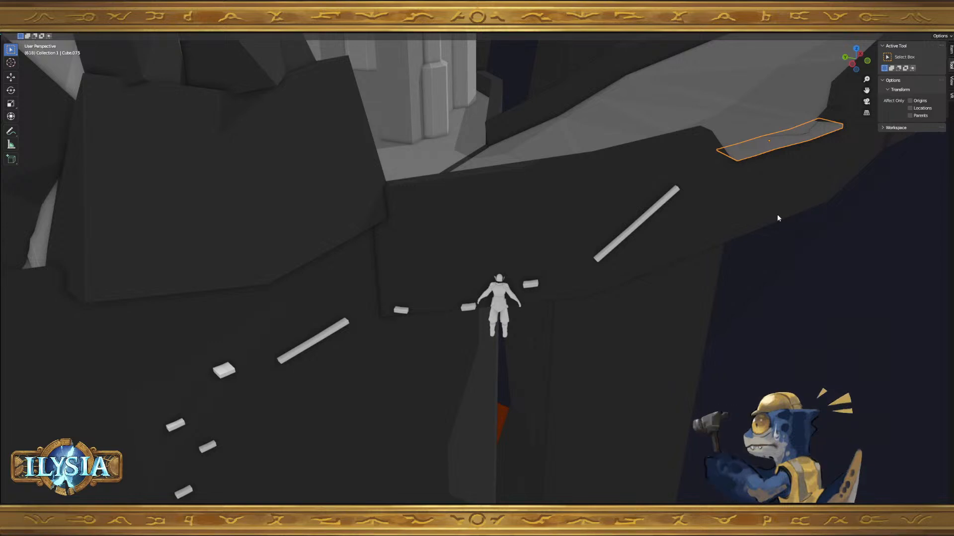
middle_click_drag(681, 238, 681, 240, "shift")
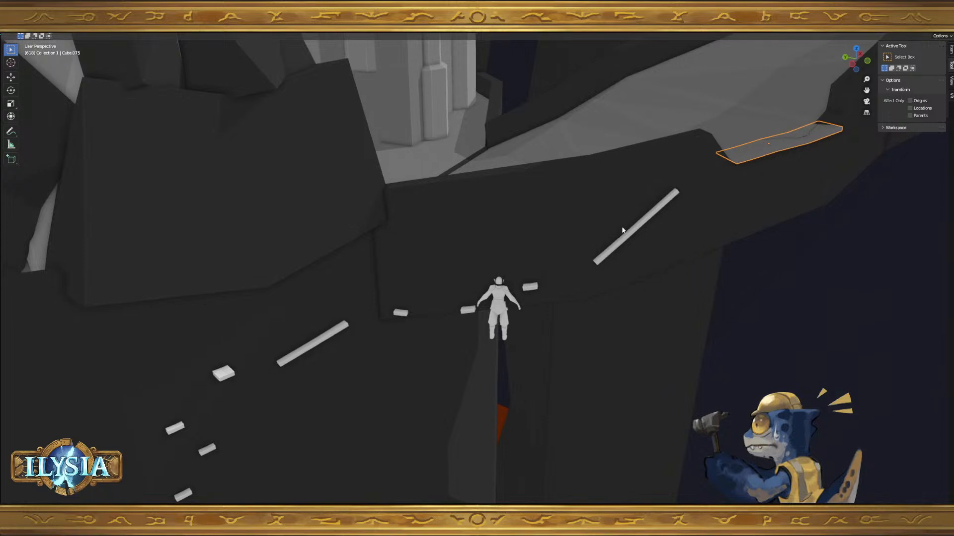
middle_click_drag(387, 309, 508, 202, "shift")
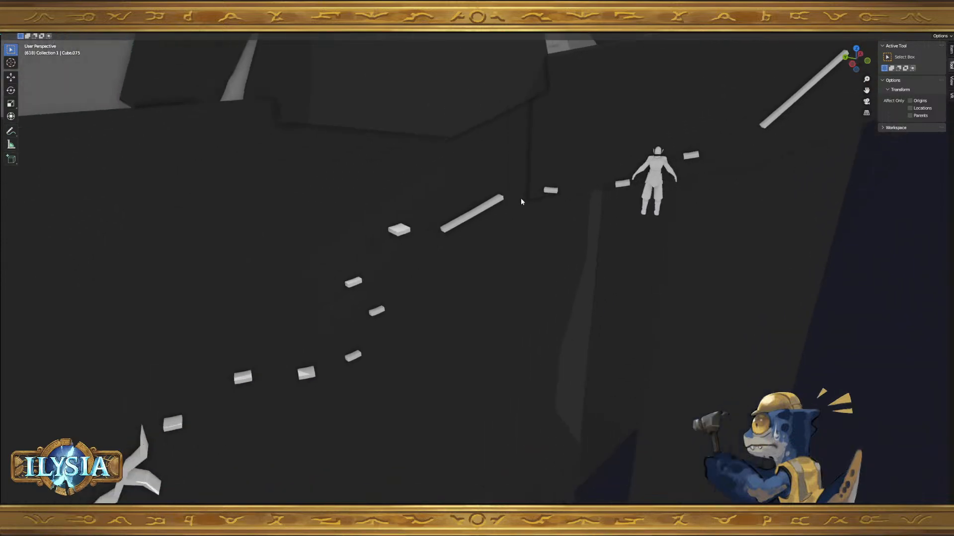
- Select all the climbing ledges from the branch upward and link the walkway gap ledge's material to them
left_click_drag(168, 453, 436, 217)
scroll(415, 297, "down", 6)
scroll(415, 297, "down", 6)
scroll(415, 296, "up", 6)
scroll(415, 297, "up", 5)
left_click(398, 308, "shift")
left_click(241, 392)
left_click(293, 353, "shift")
left_click(379, 339, "shift")
left_click(398, 302, "shift")
left_click(380, 279, "shift")
left_click(419, 240, "shift")
left_click(489, 217, "shift")
left_click(536, 206, "shift")
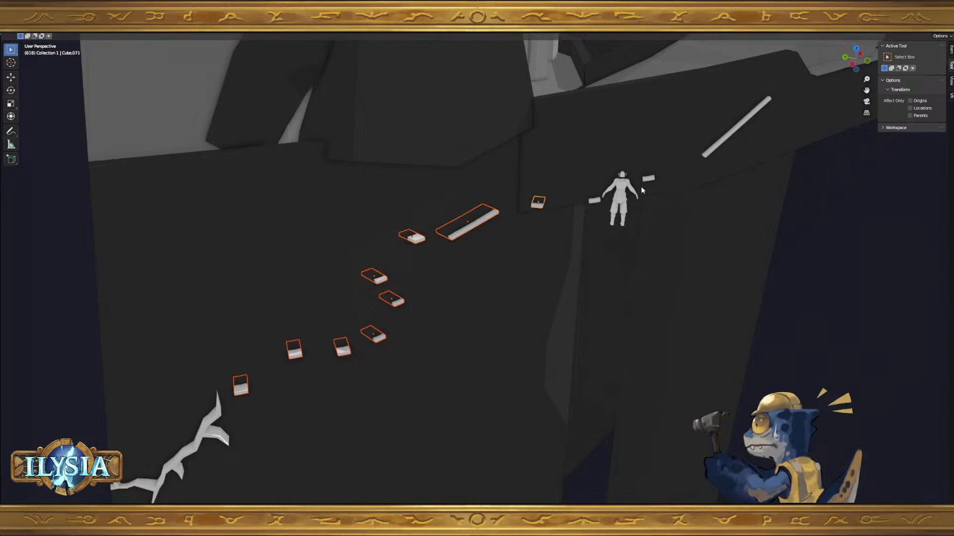
left_click(596, 201, "shift")
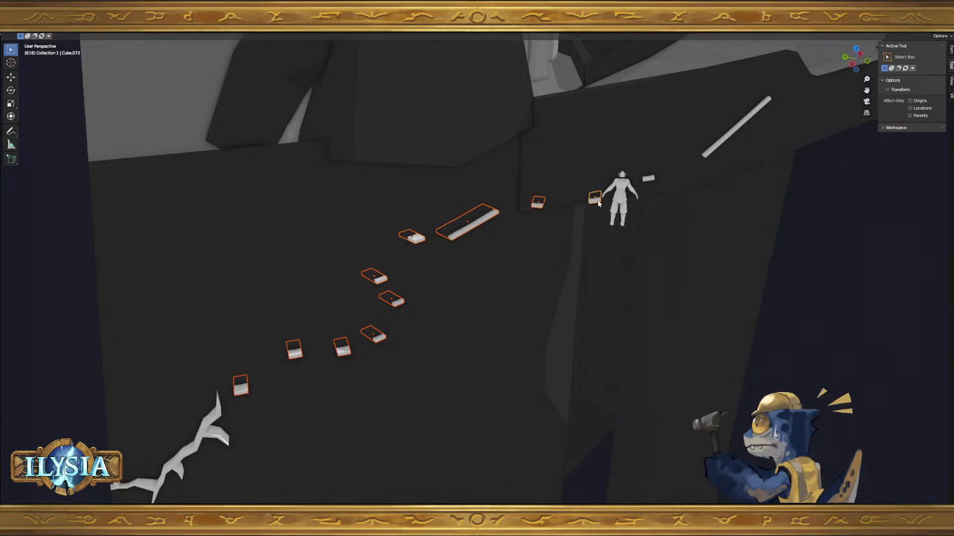
left_click(647, 179, "shift")
left_click(721, 141, "shift")
middle_click_drag(720, 149, 548, 264)
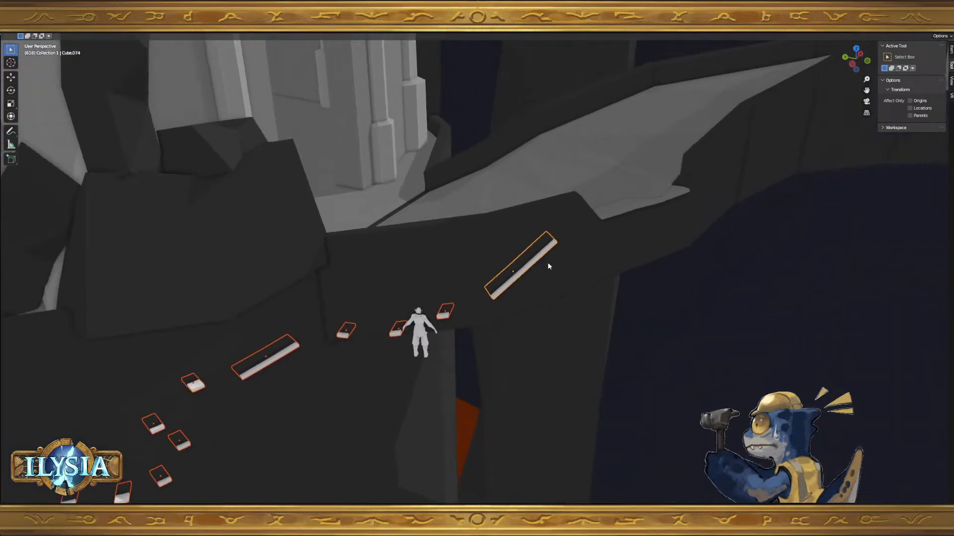
left_click(648, 203, "shift")
key("ctrl+l")
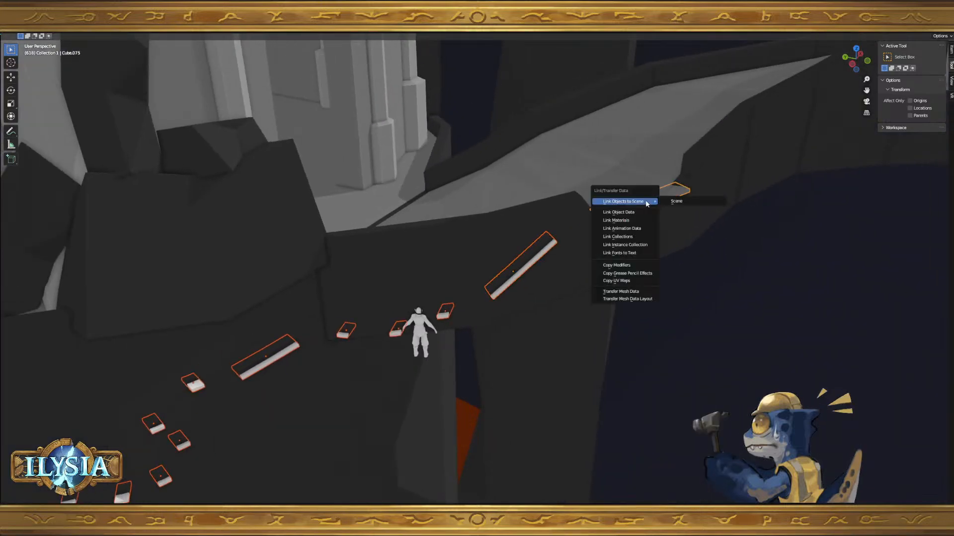
key("Down")
key("Down")
key("Down")
key("Up")
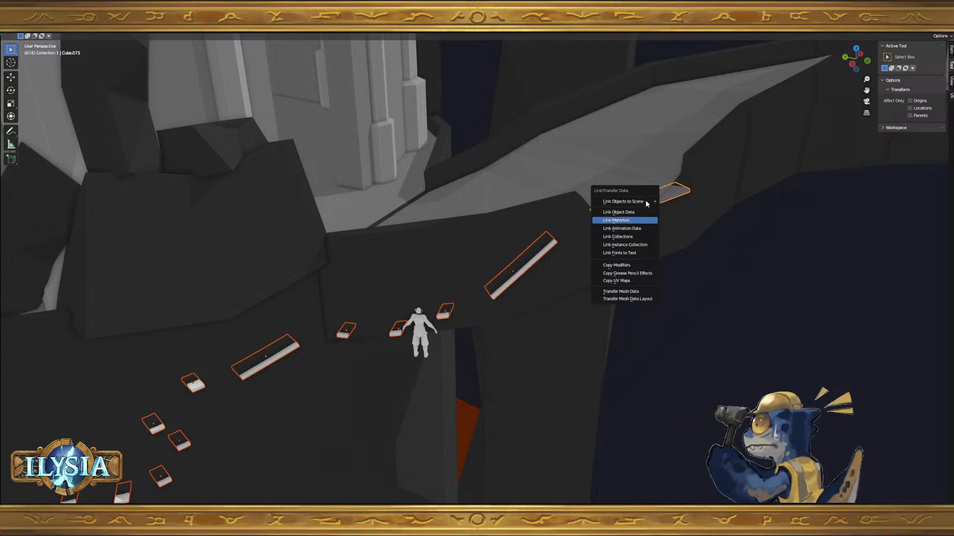
key("Return")
- Inspect the ledges around the walkway edge with their linked material
middle_click_drag(598, 186, 573, 337)
scroll(562, 305, "up", 4)
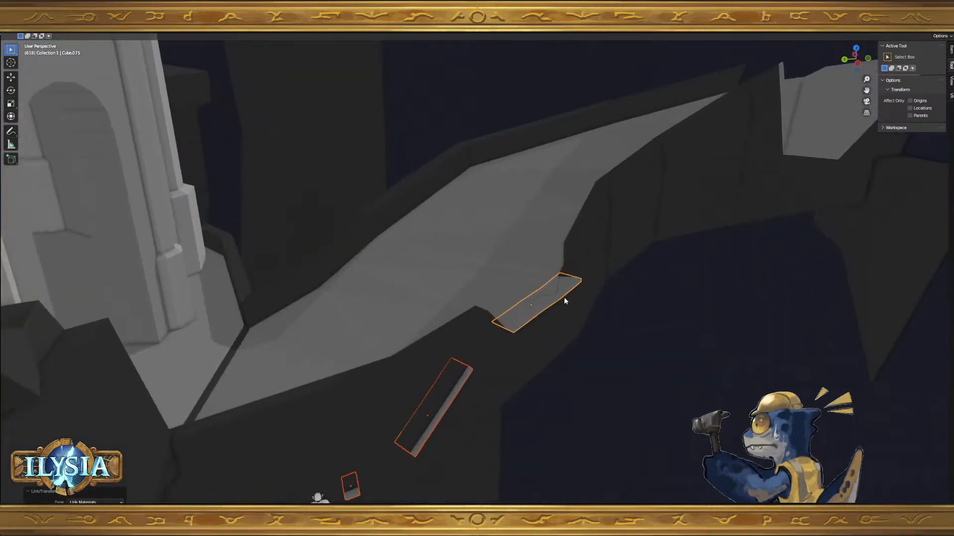
left_click(574, 263)
mouse_move(568, 297)
middle_mouse_down()
mouse_move(553, 293)
mouse_move(567, 313)
middle_mouse_up()
left_click(448, 345)
middle_click_drag(448, 346, 507, 404)
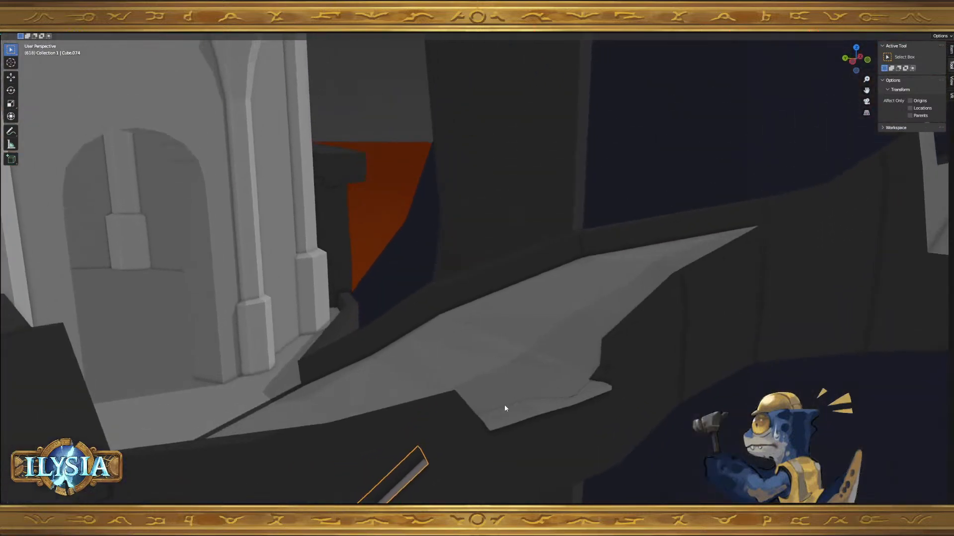
scroll(457, 293, "down", 3)
scroll(440, 281, "up", 2)
middle_click_drag(448, 281, 511, 407, "shift")
- Separate one standing column of the ring colonnade into its own object
scroll(502, 409, "down", 6)
scroll(526, 380, "down", 4)
middle_click_drag(690, 318, 600, 412, "shift")
scroll(540, 282, "up", 5)
left_click(499, 240)
key("Tab")
key("l")
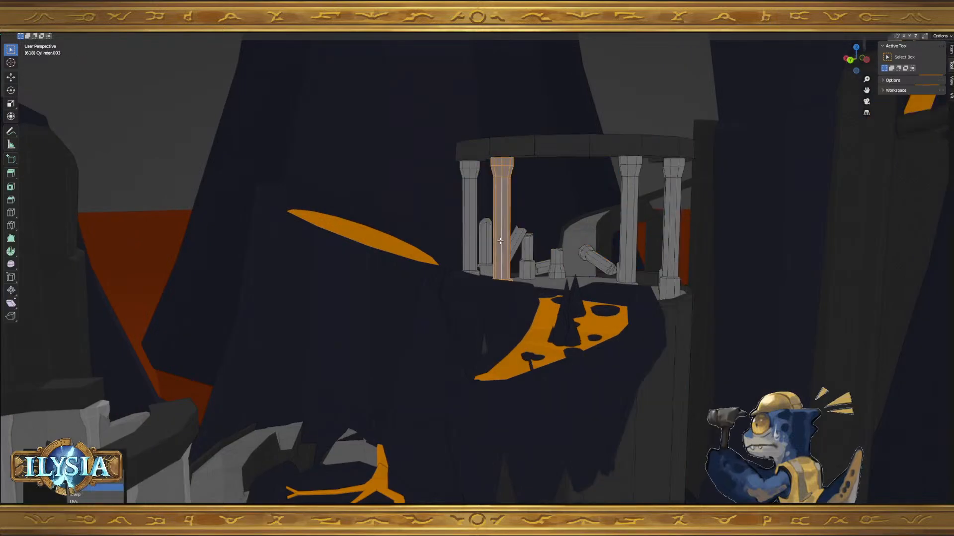
key("p")
left_click(499, 252)
key("Tab")
left_click(500, 264)
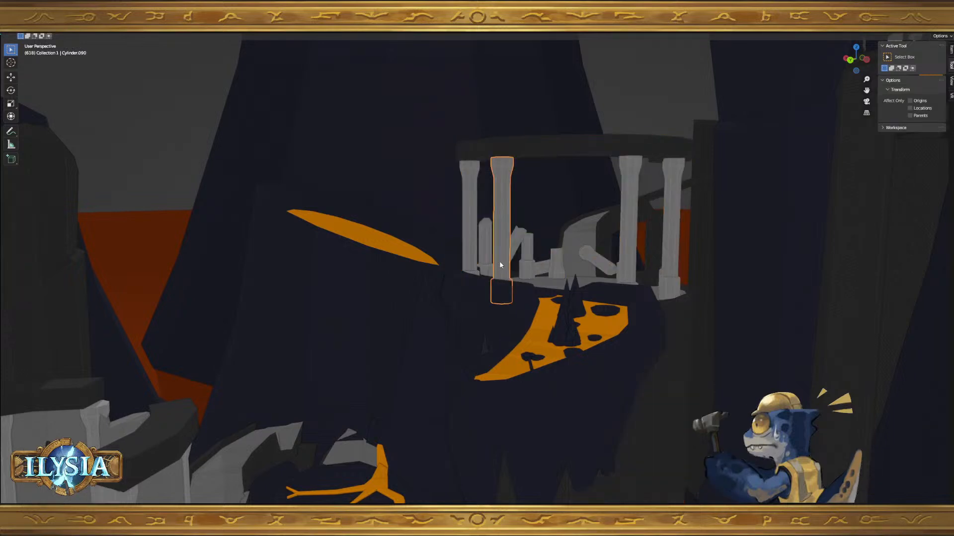
- Undo the separation of the standing colonnade column
middle_click_drag(506, 279, 496, 279)
key("ctrl+z")
key("ctrl+z")
key("ctrl+z")
key("ctrl+z")
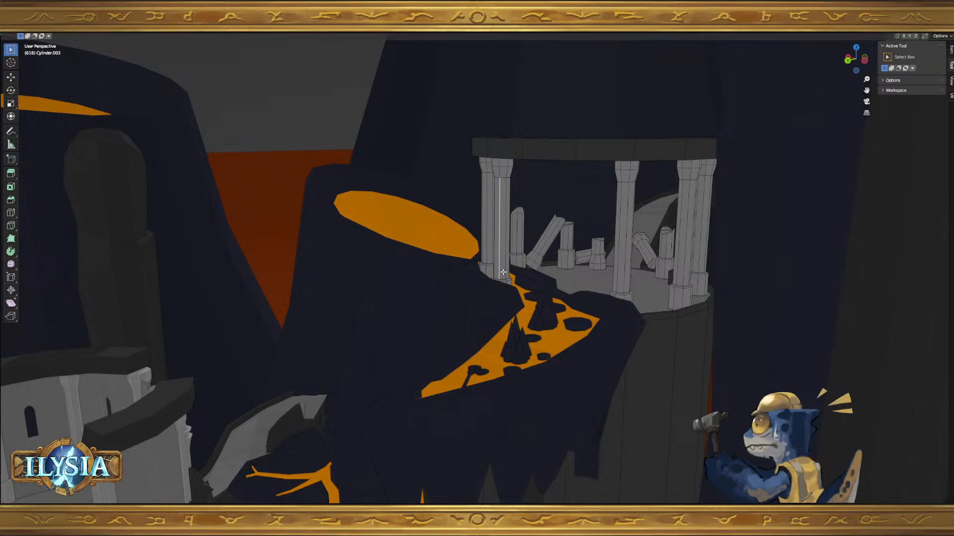
key("ctrl+l")
key("g")
right_click(396, 225)
middle_click_drag(504, 235, 507, 244)
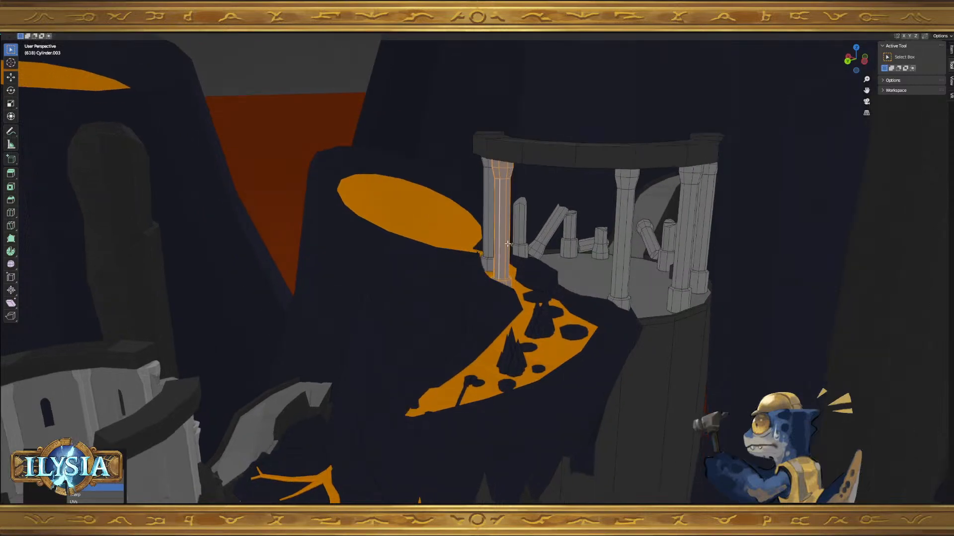
- Duplicate the leaning and the upright broken columns inside the colonnade in place and separate the copies into a new object
left_click(545, 241)
key("l")
key("l")
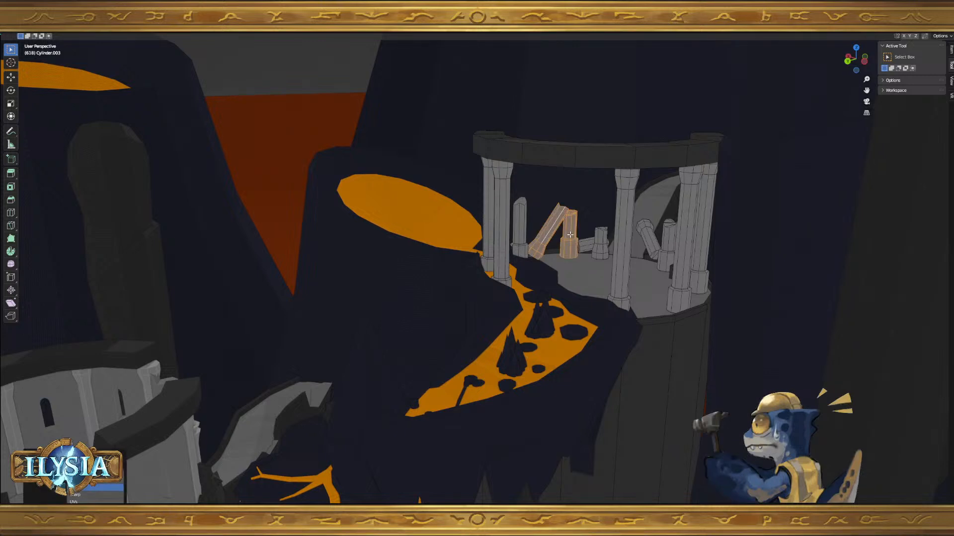
key("shift+d")
right_click(570, 235)
key("p")
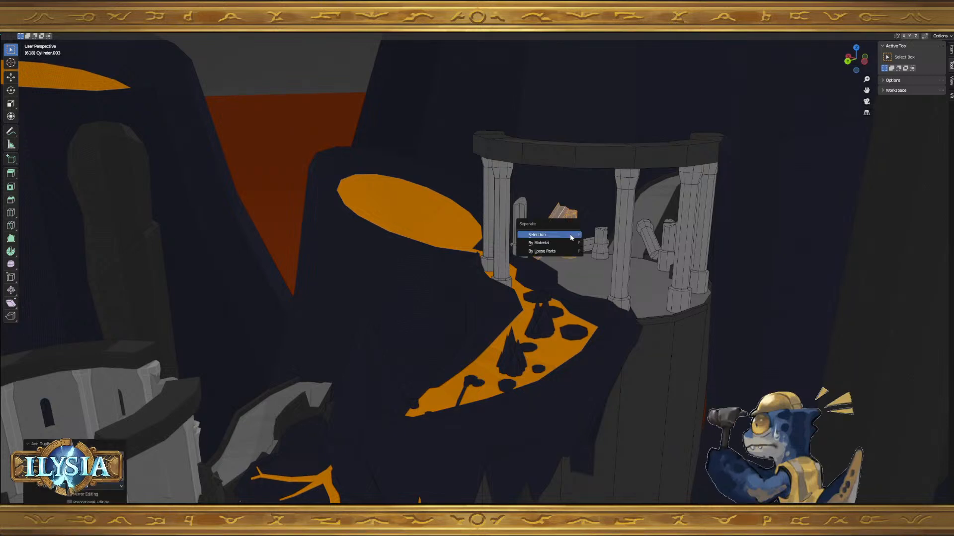
left_click(570, 237)
scroll(491, 310, "down", 3)
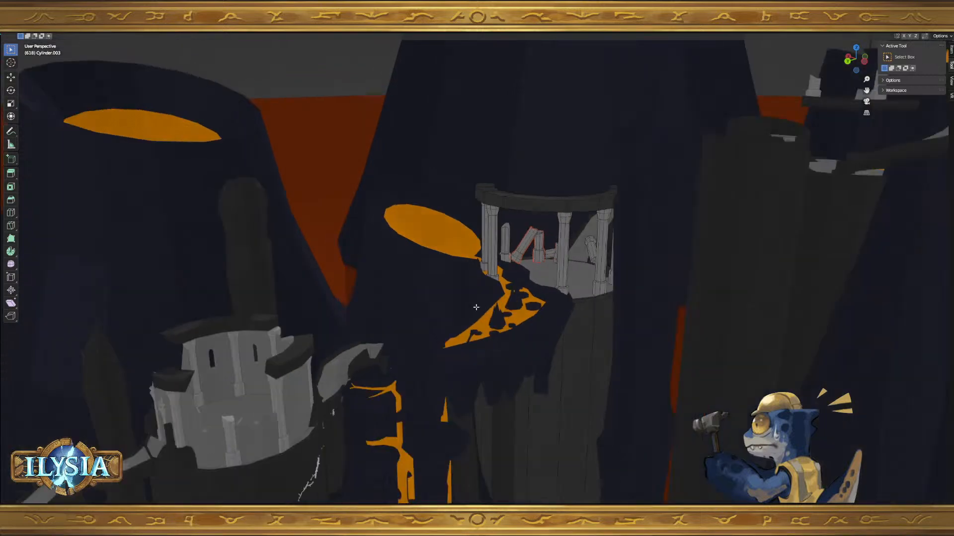
middle_click_drag(444, 311, 469, 292, "shift")
key("Tab")
left_click(552, 247)
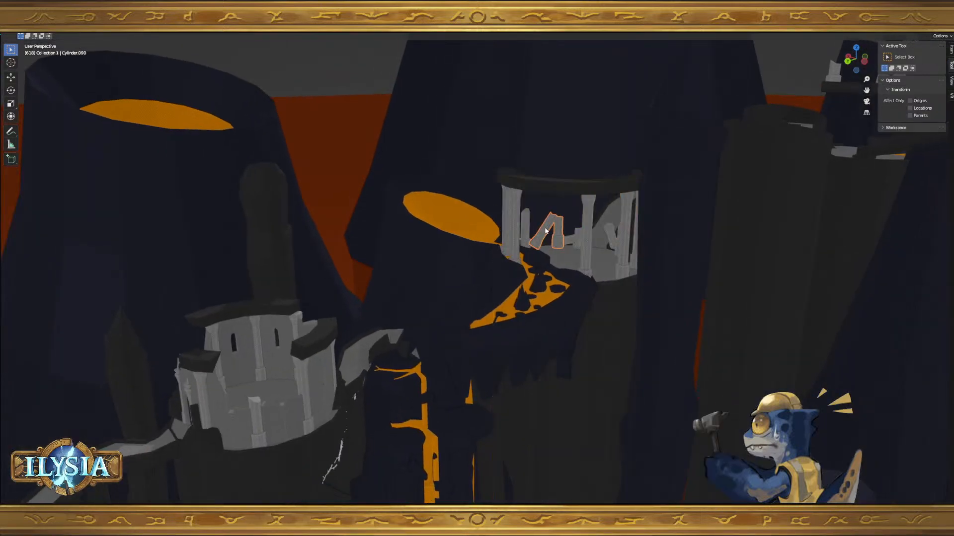
- Reset the copied columns' origin and move their geometry away from the colonnade over to the tower
right_click(549, 228)
mouse_move(547, 228)
left_click(595, 244)
middle_click_drag(406, 347, 386, 354)
key("Tab")
key("g")
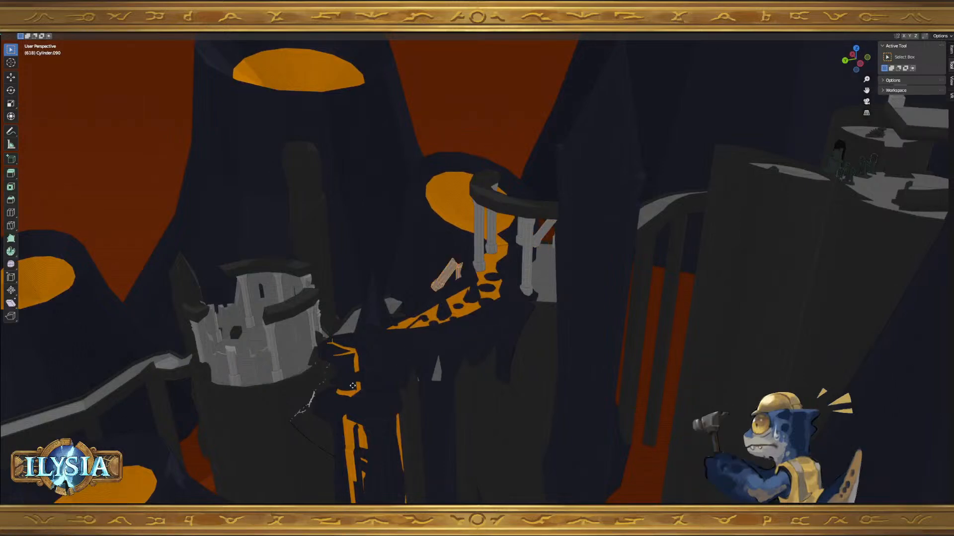
left_click(248, 425)
- Set the copied broken columns' origin to their geometry
scroll(422, 337, "up", 5)
middle_click_drag(422, 338, 325, 181, "shift")
key("KP_Decimal")
scroll(502, 283, "down", 3)
key("Tab")
right_click(325, 181)
mouse_move(326, 184)
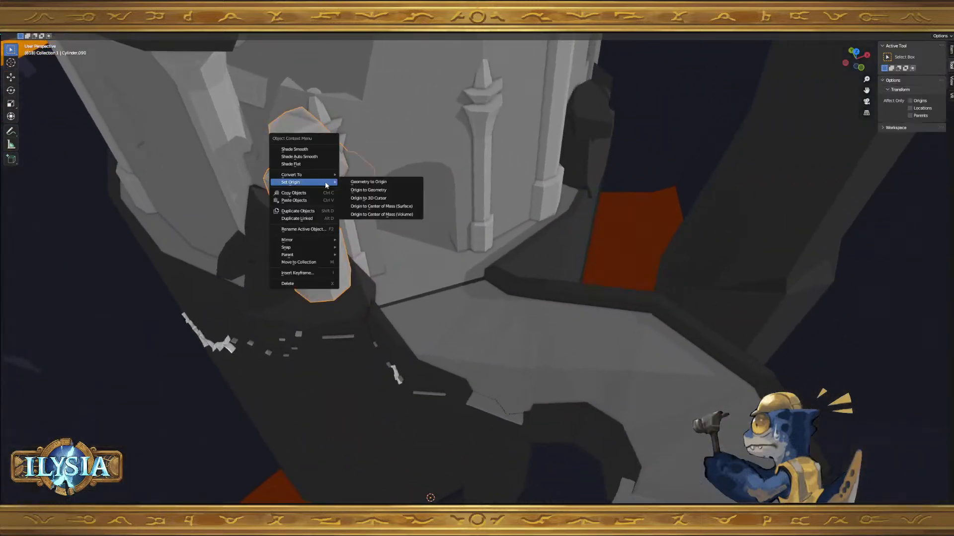
left_click(368, 189)
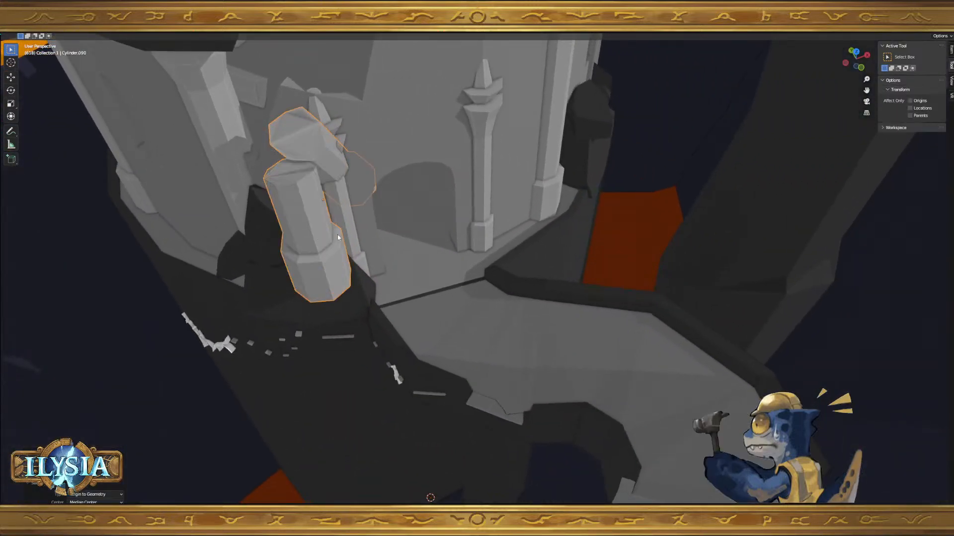
- Move the broken columns above the walkway beside the tower and scale their geometry down
key("g")
left_click(615, 274)
middle_click_drag(615, 274, 670, 258, "shift")
scroll(527, 316, "up", 1)
middle_click_drag(586, 332, 560, 294, "shift")
key("Tab")
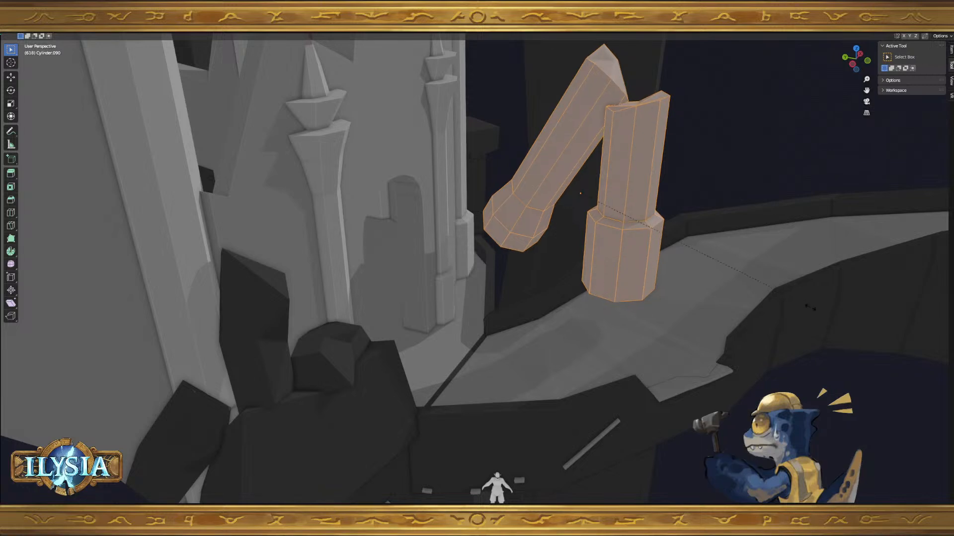
left_click(666, 268)
middle_click_drag(653, 274, 539, 269, "shift")
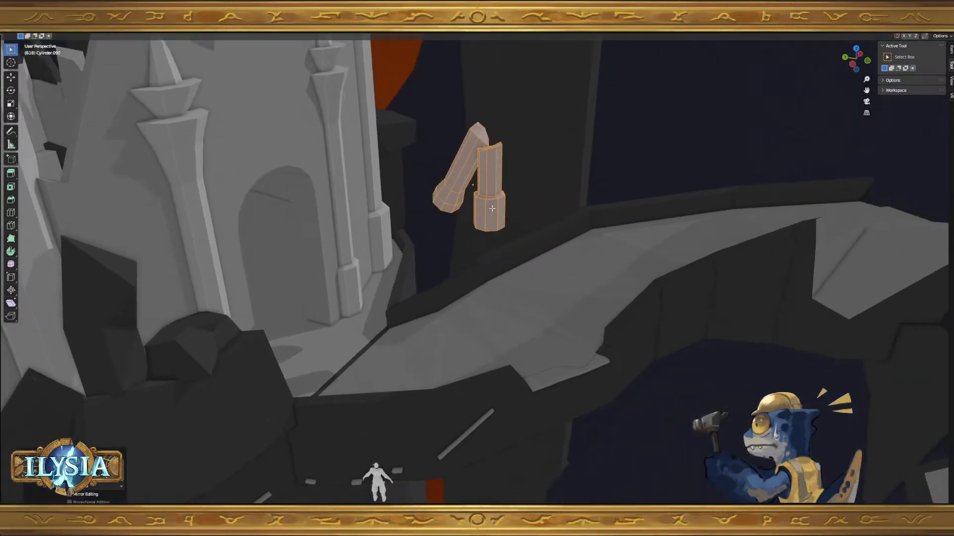
- Separate the upright broken column from the leaning one and set both objects' origins to their geometry
key("alt+a")
key("l")
key("p")
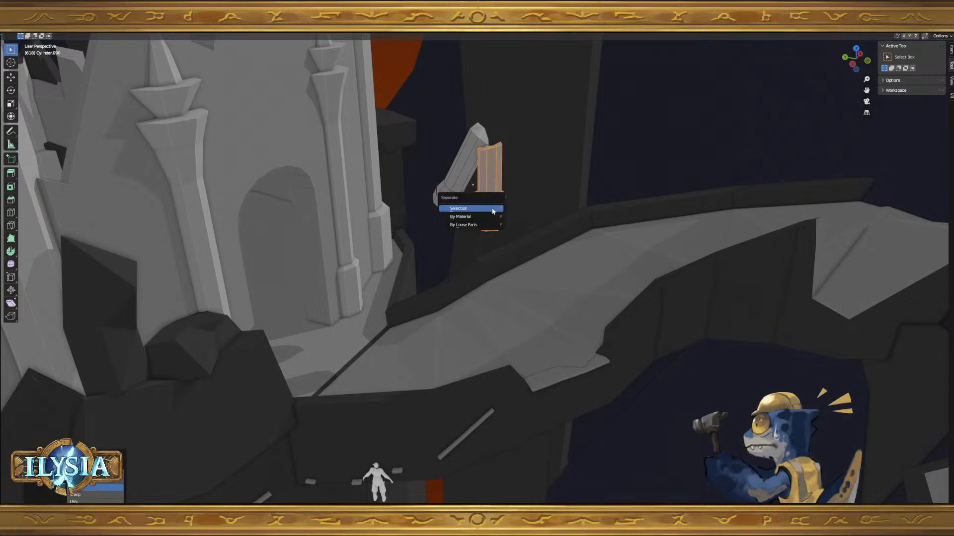
left_click(492, 208)
key("Tab")
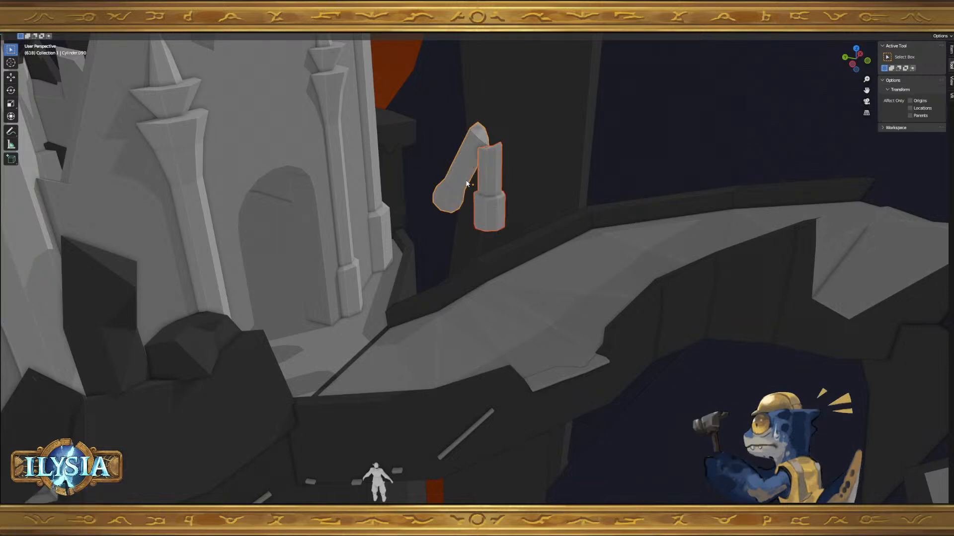
right_click(467, 183)
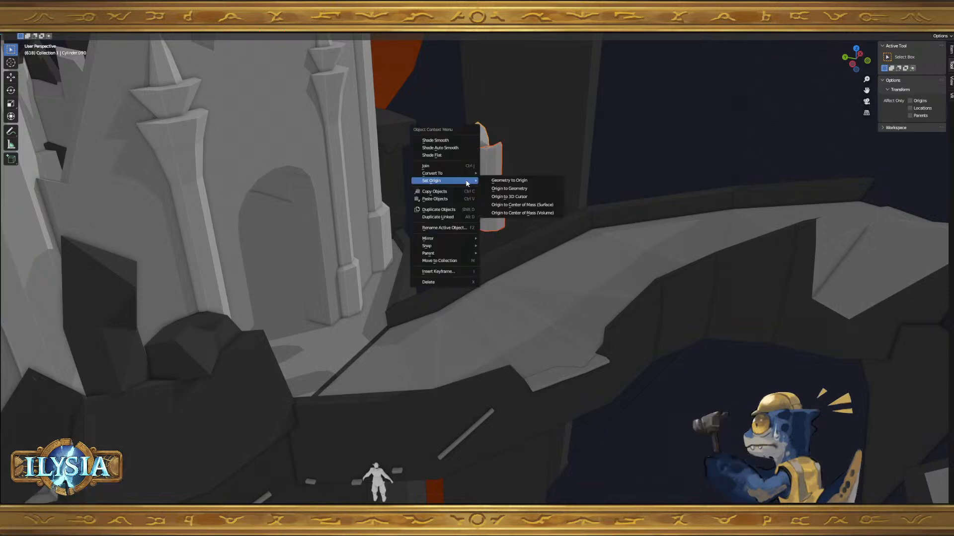
left_click(509, 188)
- Rotate all of the leaning broken column's geometry until the column stands upright
middle_click_drag(489, 194, 472, 178)
key("Tab")
key("a")
key("KP_5")
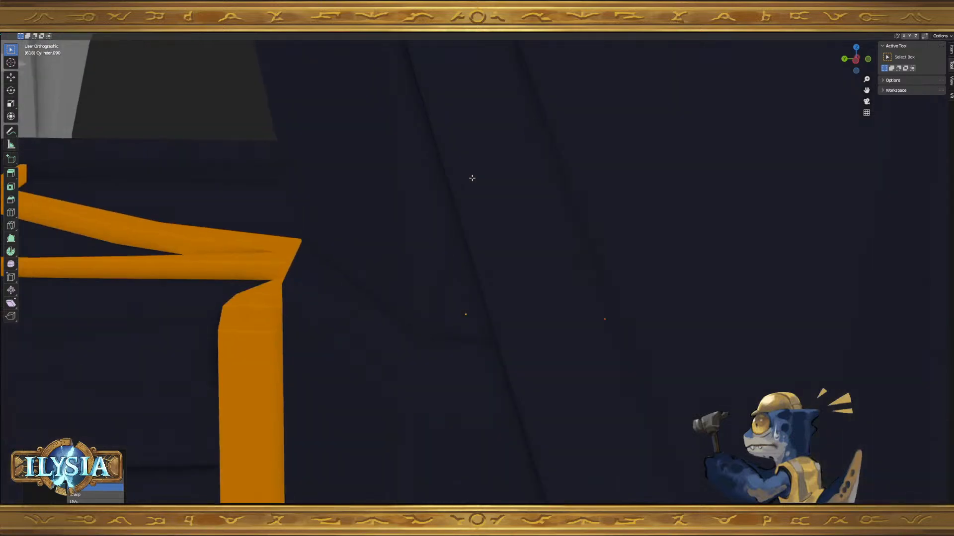
key("z")
left_click(412, 157)
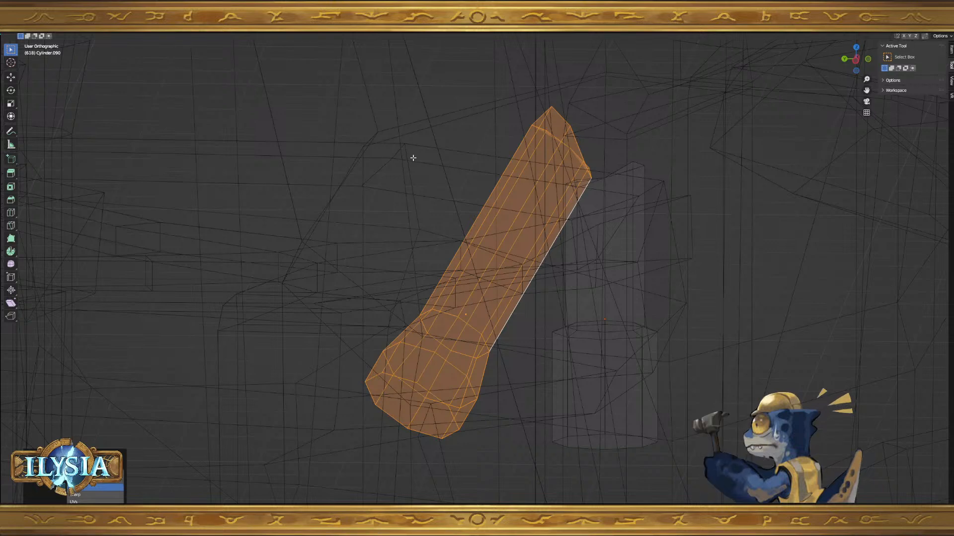
middle_click_drag(435, 238, 445, 239)
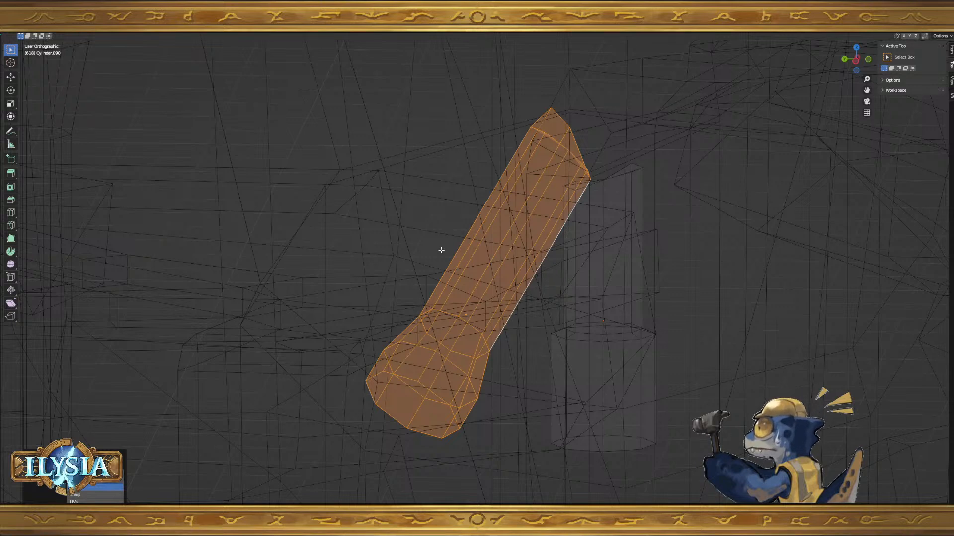
middle_click_drag(446, 232, 449, 202)
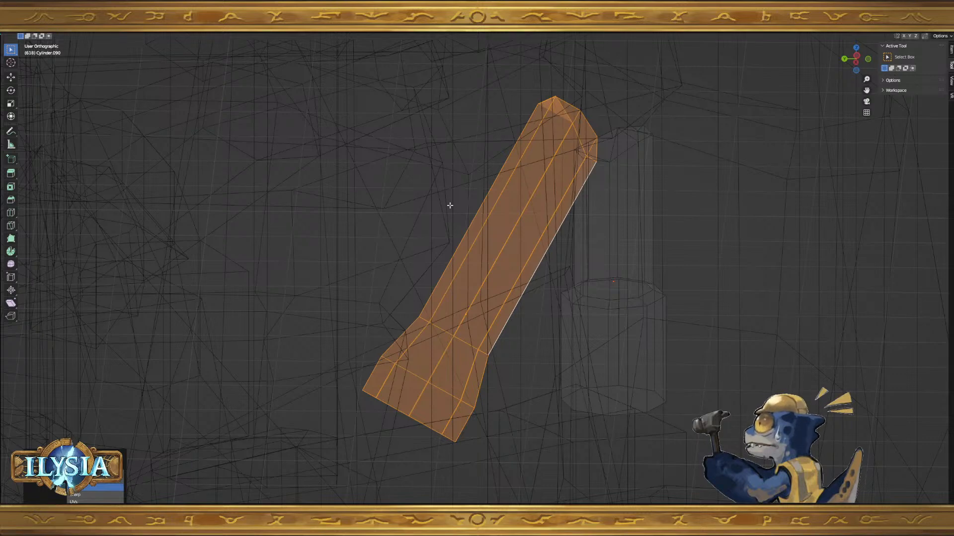
scroll(481, 317, "up", 5)
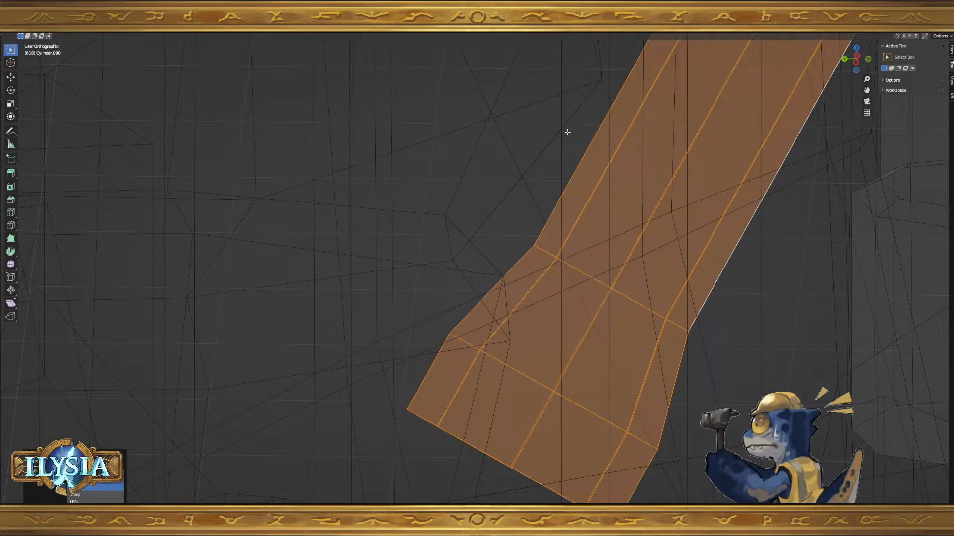
middle_click_drag(583, 133, 582, 133)
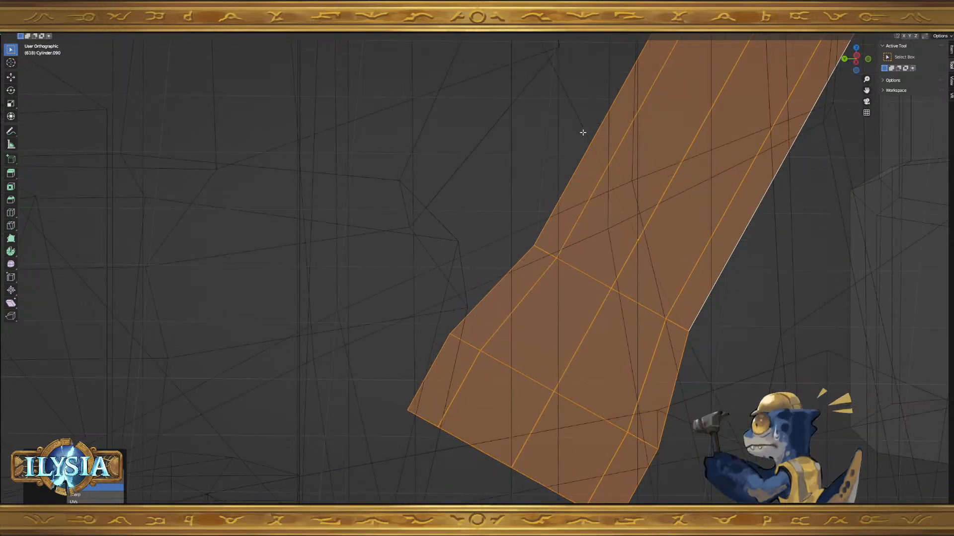
key("r")
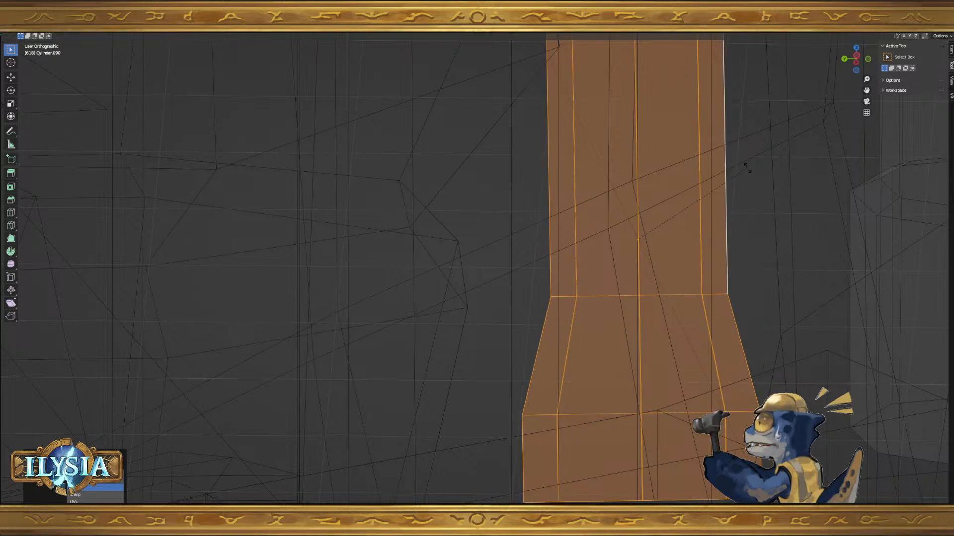
left_click(748, 169)
middle_click_drag(779, 172, 722, 202, "shift")
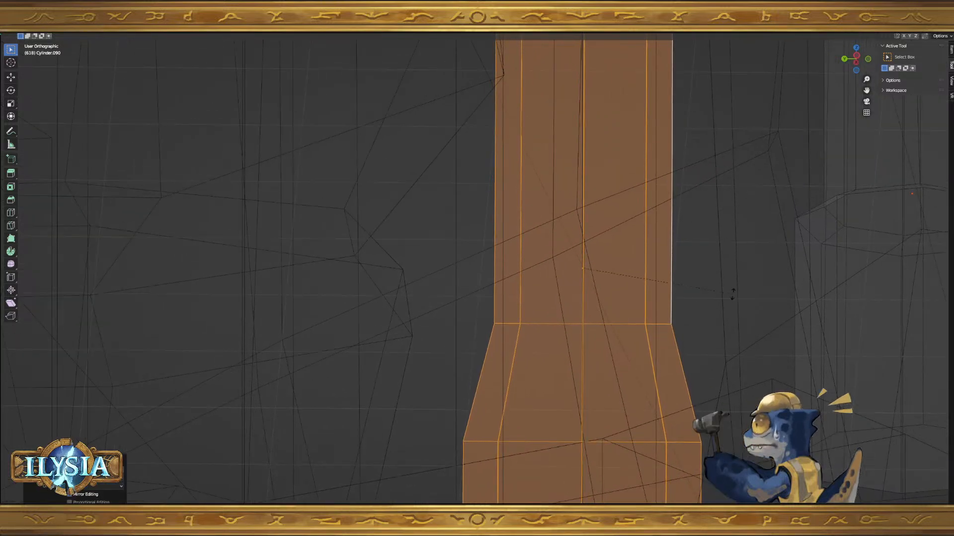
scroll(747, 275, "down", 5)
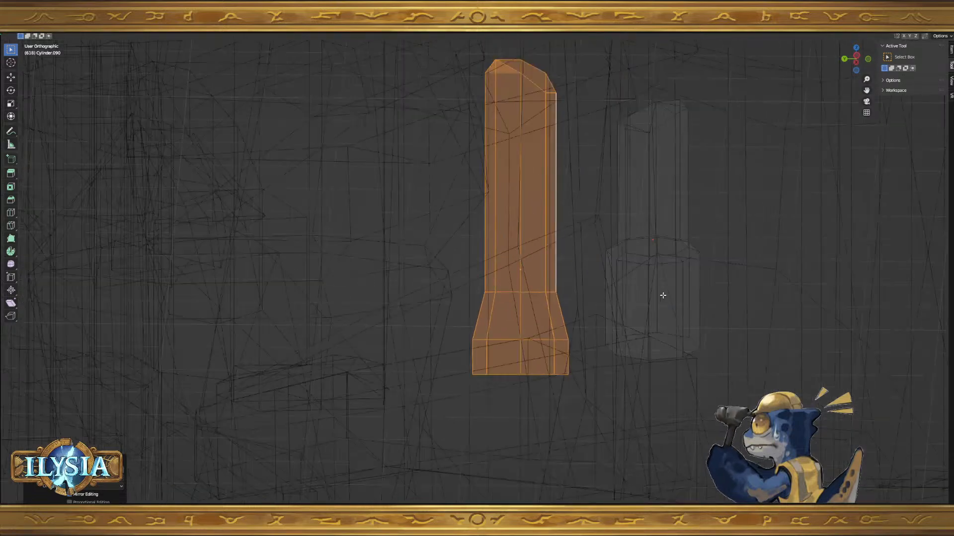
- Scale the slim column's geometry along X and Y to even out its octagonal cross-section from above
key("KP_7")
scroll(526, 261, "up", 4)
key("s")
key("x")
key("x")
key("y")
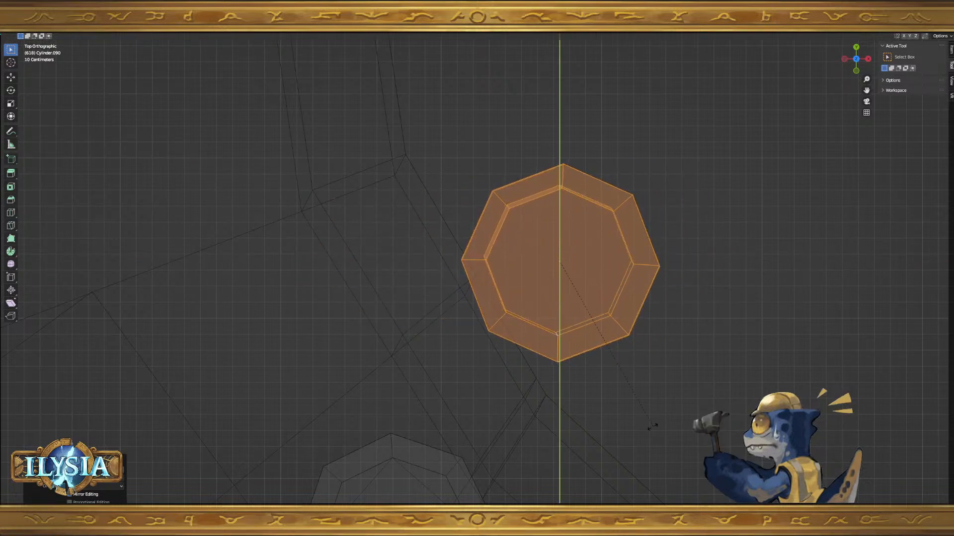
left_click(632, 433)
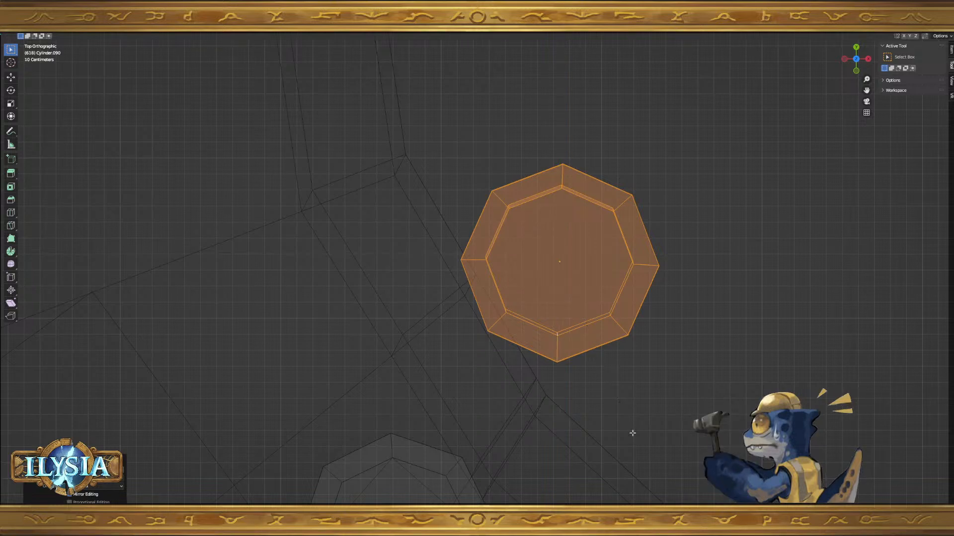
key("s")
key("x")
left_click(709, 403)
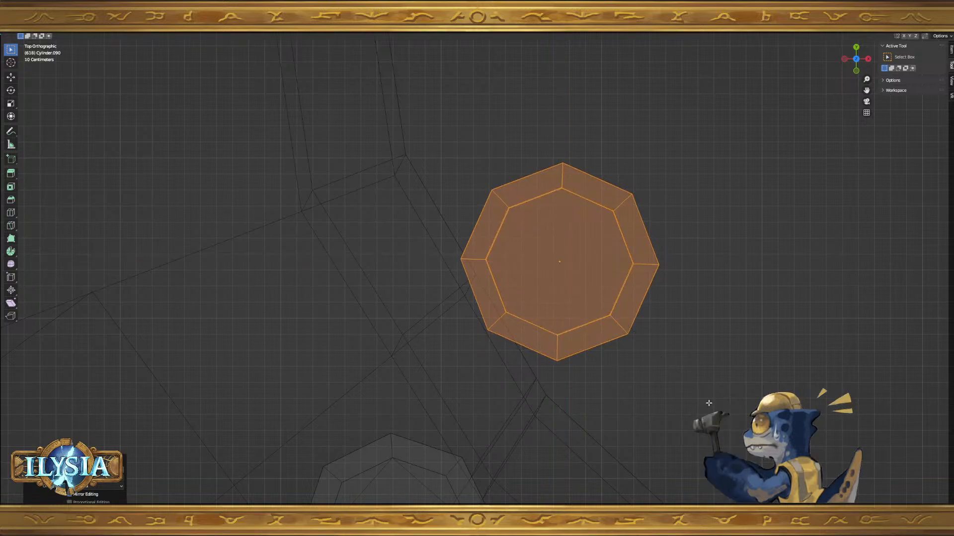
key("s")
key("y")
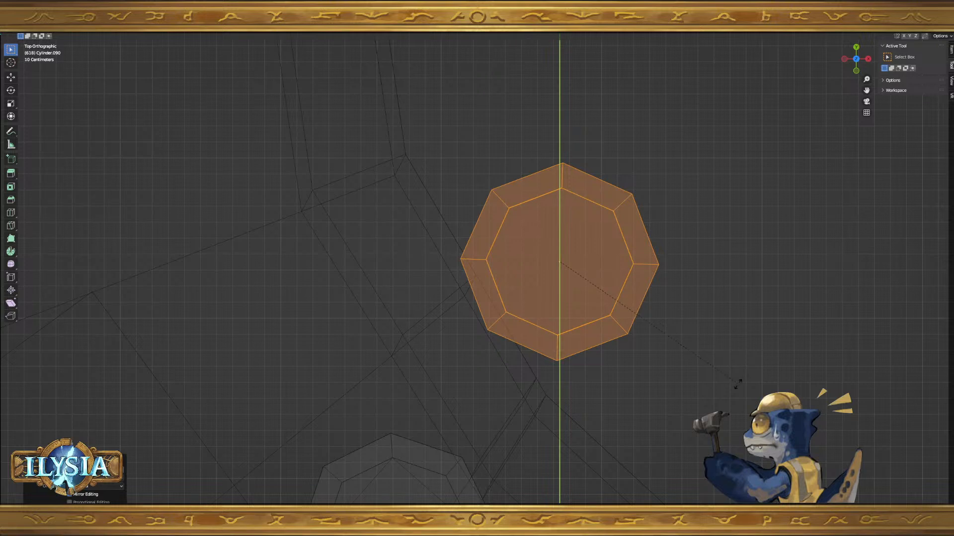
left_click(739, 381)
scroll(649, 374, "down", 3)
middle_click_drag(649, 375, 705, 334)
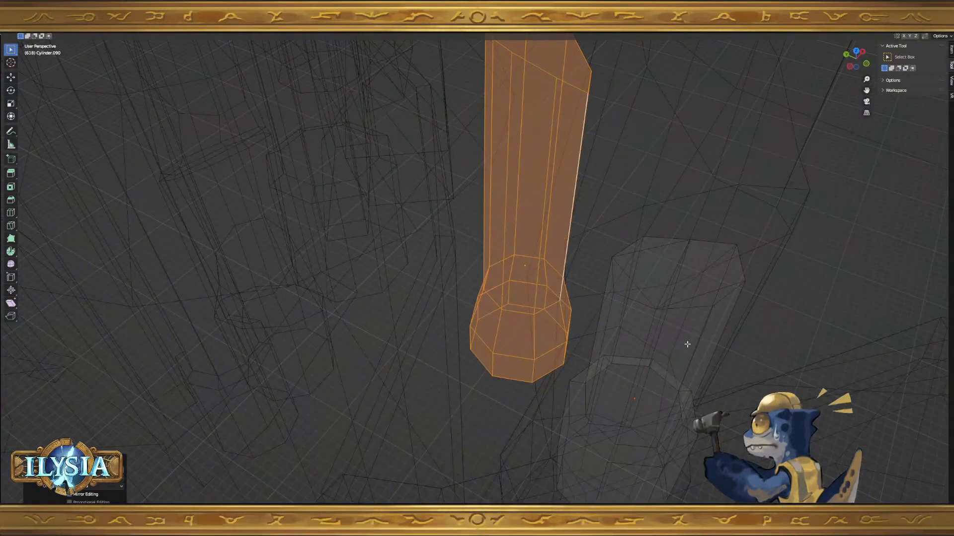
- Raise the slim column's geometry vertically so that its origin sits at the column's base
key("Tab")
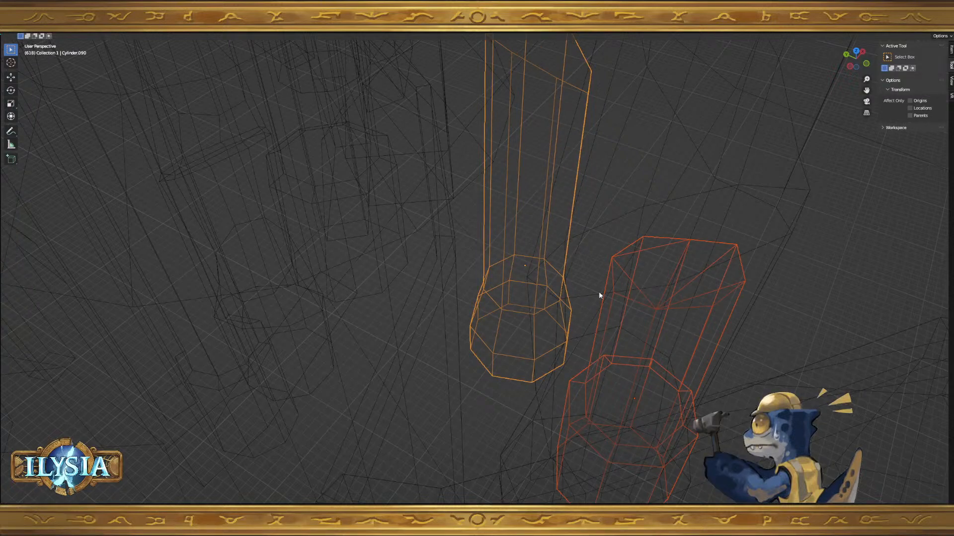
left_click(503, 252)
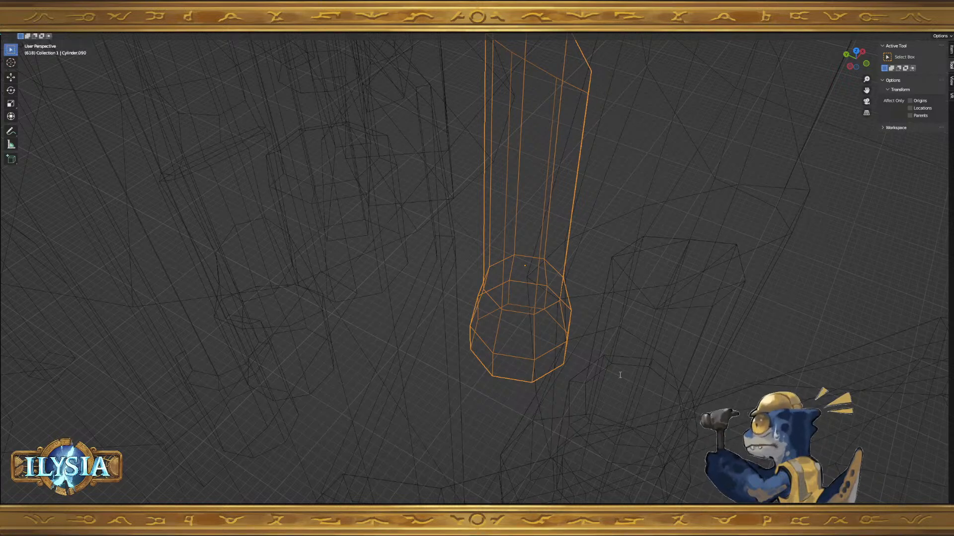
key("ctrl+z")
key("z")
scroll(645, 367, "down", 3)
mouse_move(612, 364)
middle_mouse_down()
mouse_move(609, 350)
mouse_move(569, 338)
mouse_move(628, 333)
mouse_move(583, 320)
middle_mouse_up()
key("Tab")
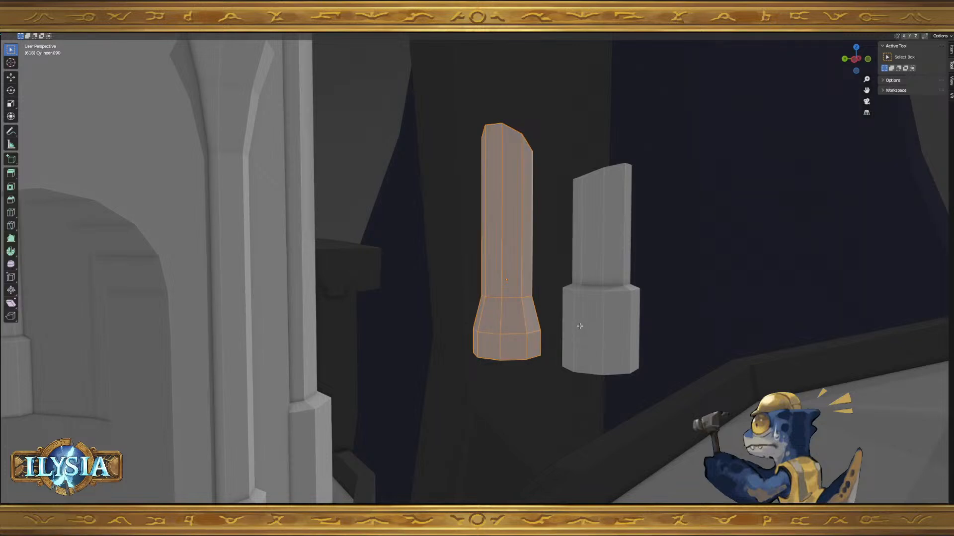
key("g")
key("z")
left_click(582, 271)
middle_click_drag(582, 270, 584, 283)
key("g")
key("z")
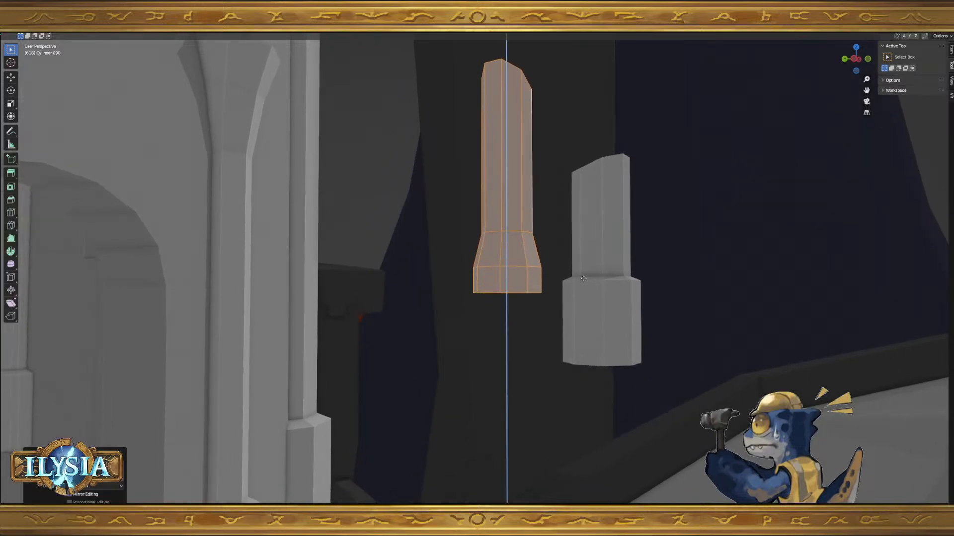
left_click(588, 269)
key("Tab")
- Raise the thicker broken column's geometry vertically so that its origin sits at the column's base
left_click(621, 343)
mouse_move(621, 343)
middle_mouse_down()
mouse_move(613, 335)
mouse_move(620, 344)
middle_mouse_up()
key("Tab")
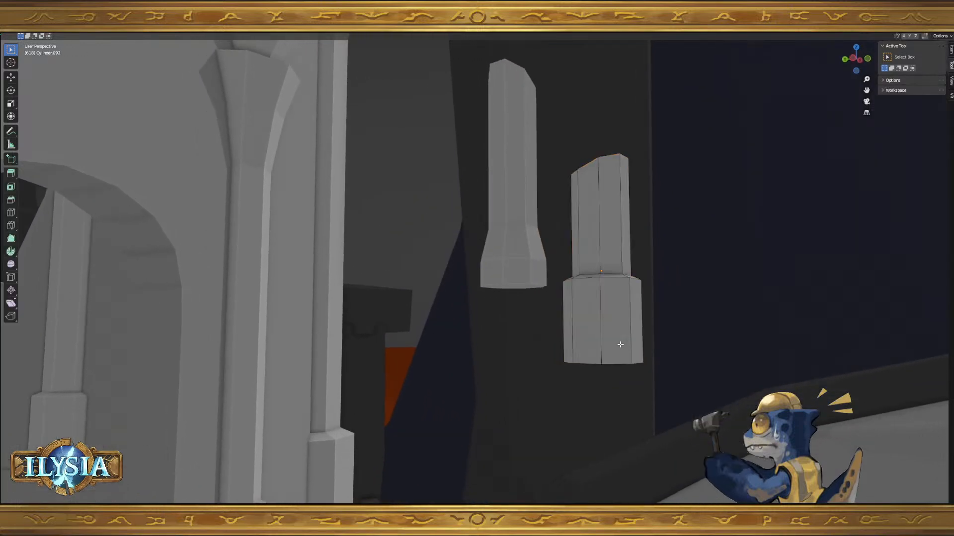
key("a")
key("g")
key("z")
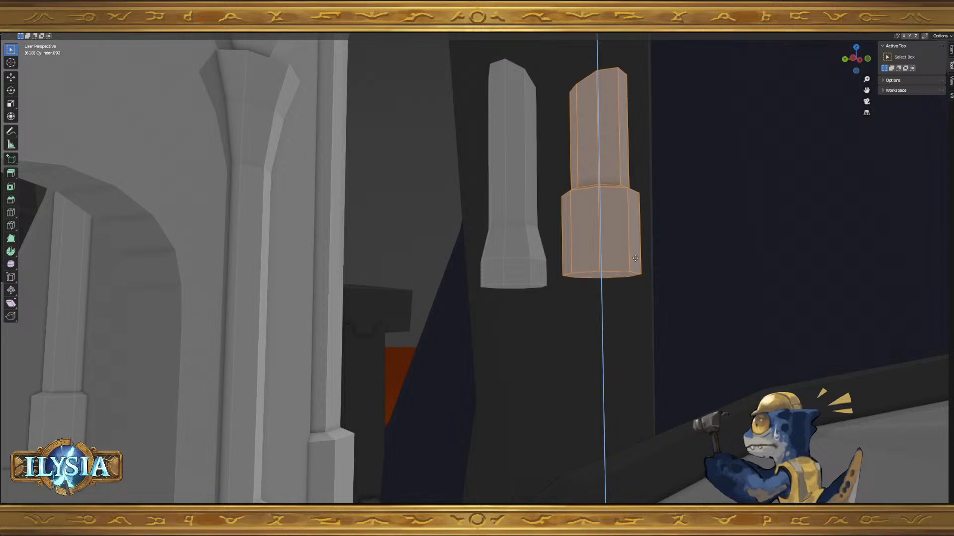
left_click(635, 260)
middle_click_drag(635, 261, 585, 287)
key("Tab")
- Move both broken columns together down onto the curved walkway beside the tower
scroll(599, 280, "down", 5)
middle_click_drag(585, 286, 590, 321, "shift")
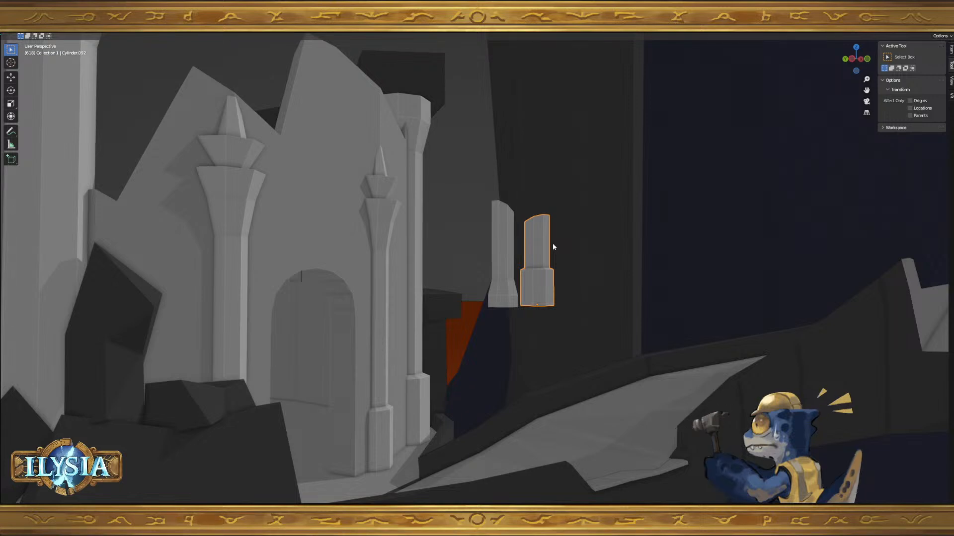
middle_click_drag(552, 243, 519, 318)
left_click(482, 259)
left_click(501, 271, "shift")
middle_click_drag(505, 279, 530, 281)
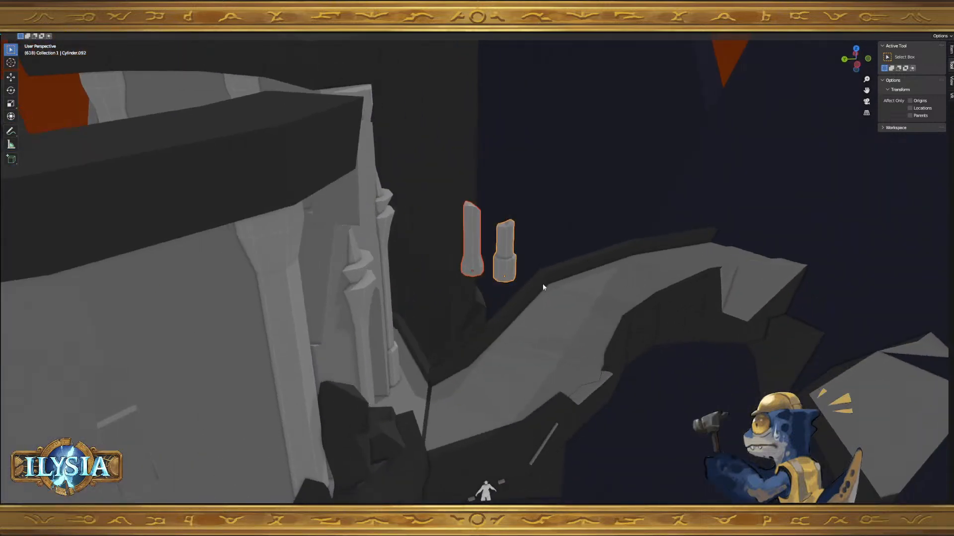
key("g")
left_click(625, 367)
middle_click_drag(625, 366, 534, 279, "shift")
scroll(532, 275, "up", 3)
scroll(533, 274, "up", 3)
- Tip the thicker broken column over about its local Y axis and place it farther along the walkway's edge
left_click(620, 305)
middle_click_drag(646, 330, 656, 318)
key("g")
left_click(697, 287)
middle_click_drag(697, 287, 726, 270)
key("r")
key("x")
key("x")
key("y")
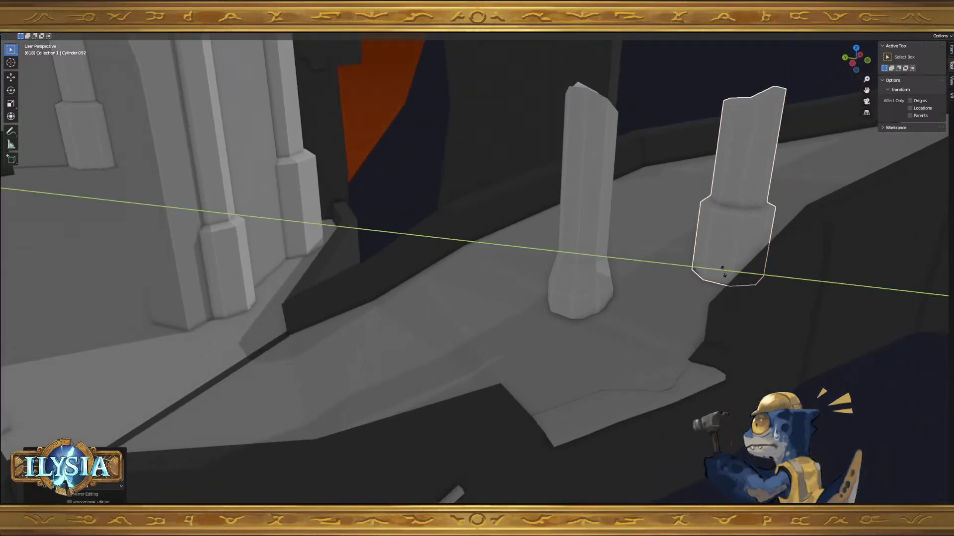
key("y")
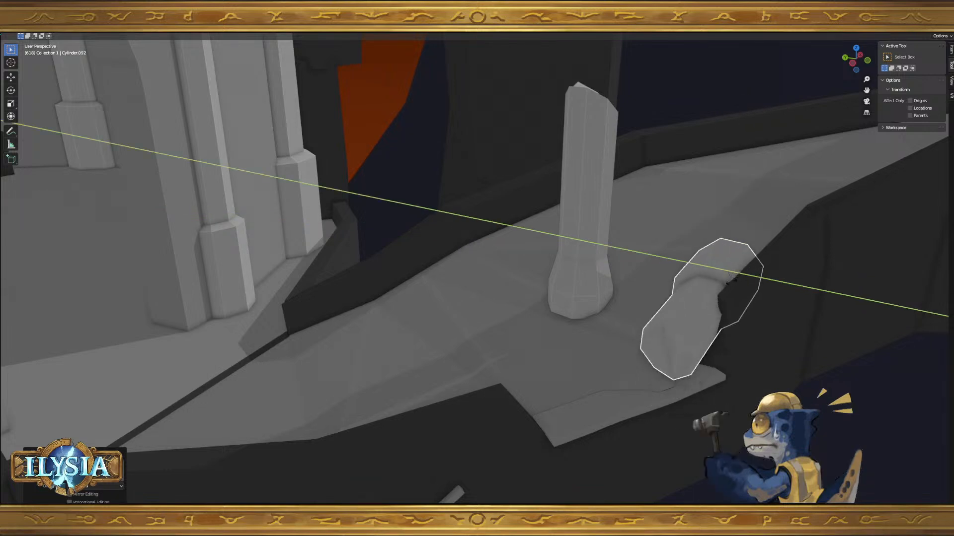
left_click(736, 286)
middle_click_drag(736, 287, 735, 321)
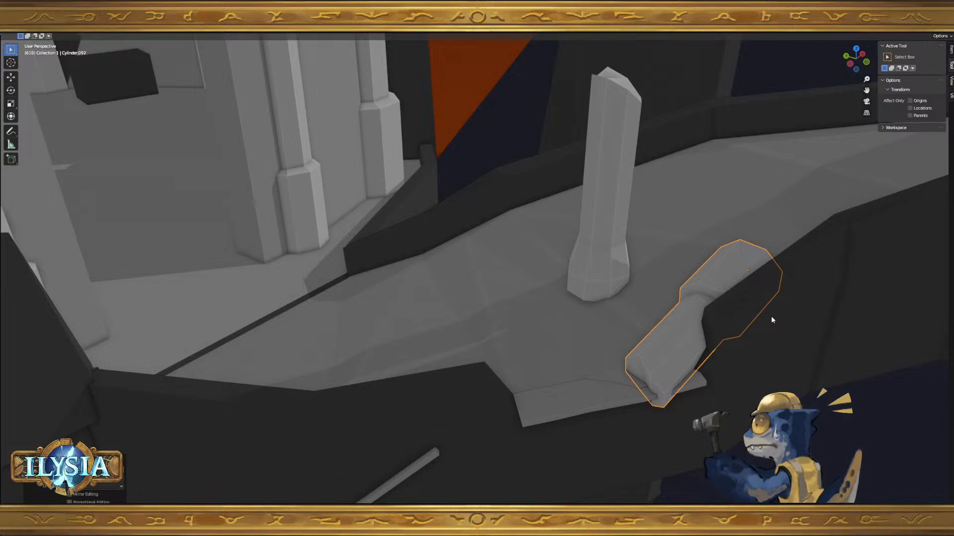
key("g")
left_click(893, 192)
- Tip the slim column over about Y, turn it about Z and place it across the walkway's broken edge
left_click(598, 231)
middle_click_drag(598, 246, 650, 266)
key("r")
key("x")
key("y")
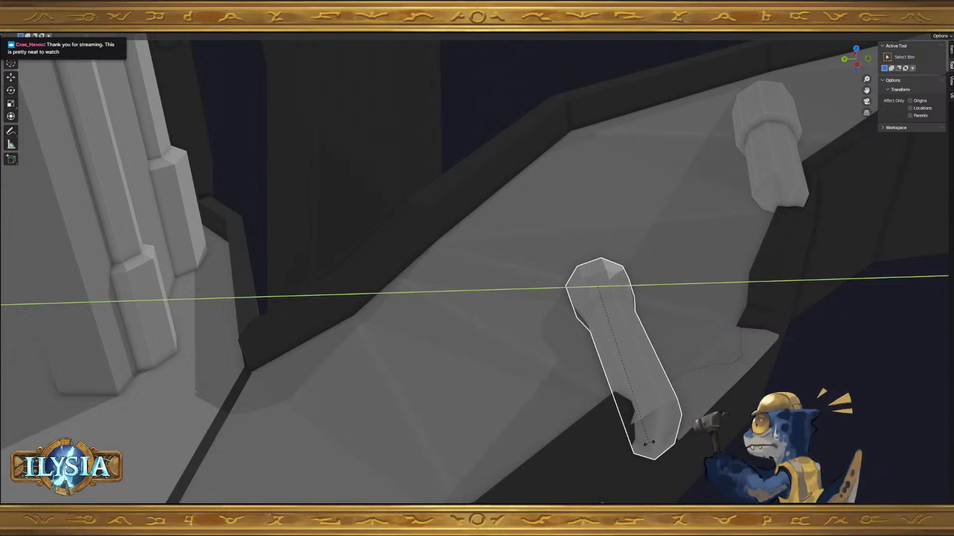
left_click(647, 443)
key("r")
key("z")
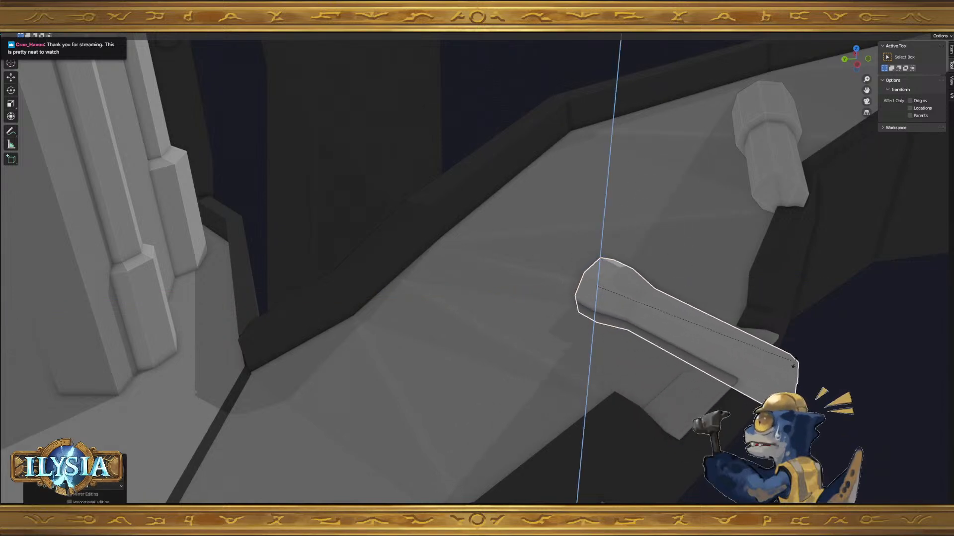
left_click(783, 358)
key("g")
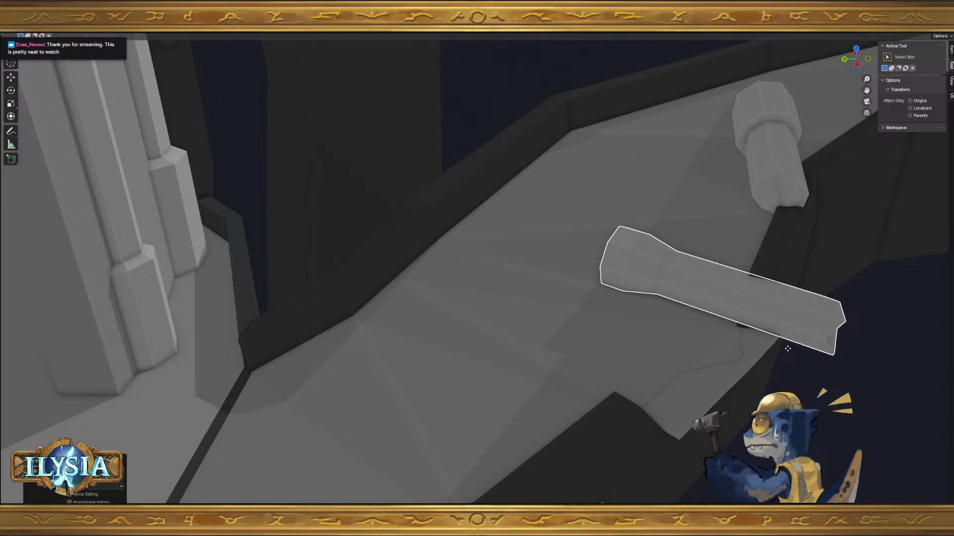
left_click(790, 362)
- Adjust the slim fallen column's height and position so it rests on the walkway surface
middle_click_drag(791, 366, 755, 356)
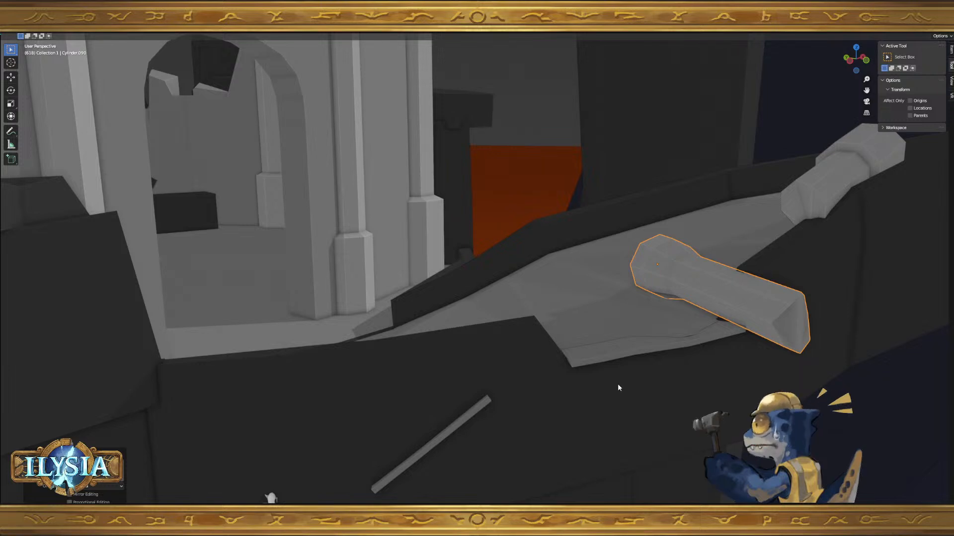
middle_click_drag(607, 353, 683, 325)
middle_click_drag(683, 325, 547, 317, "shift")
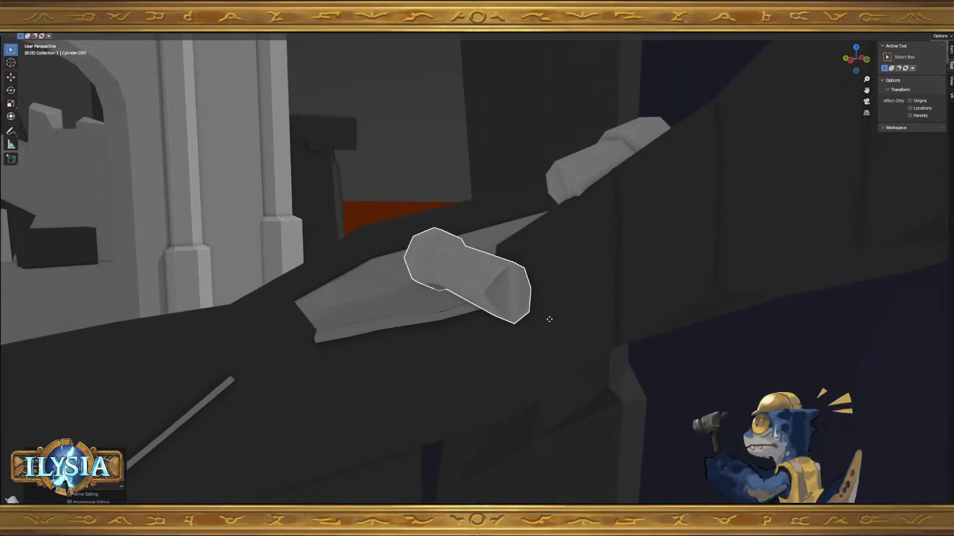
middle_click_drag(463, 343, 534, 324)
key("g")
key("z")
left_click(595, 332)
key("g")
left_click(533, 323)
- Rotate the slim fallen column about its local Z axis to settle it on the walkway
key("r")
key("x")
key("x")
key("z")
key("z")
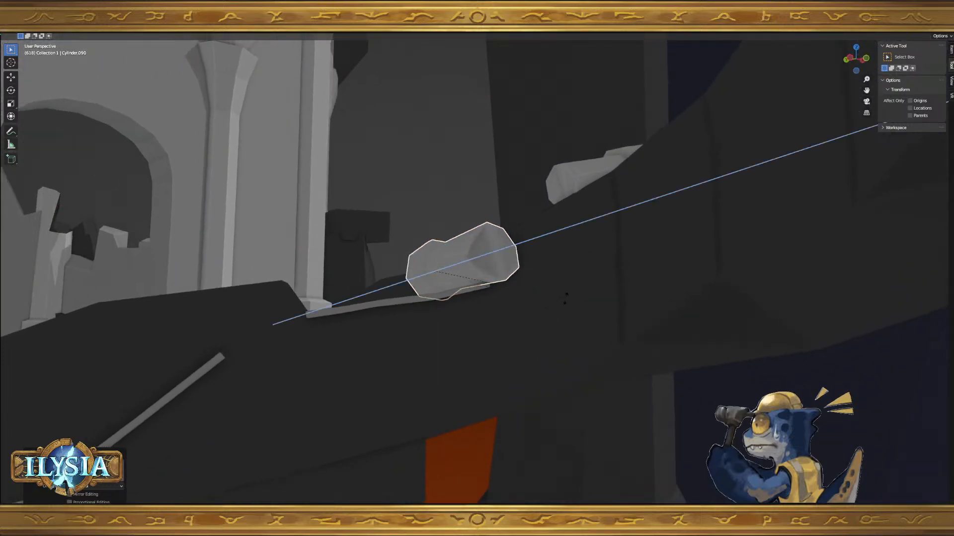
left_click(579, 263)
middle_click_drag(579, 260, 475, 261)
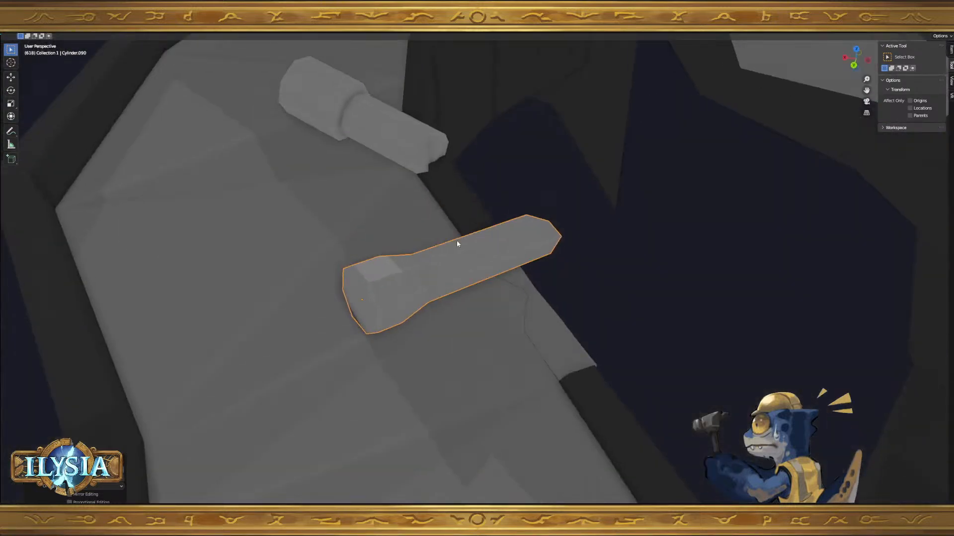
- Move the thicker broken column next to the slim fallen one and rotate it about its local Y axis
left_click(422, 148)
middle_click_drag(423, 193, 512, 187)
key("g")
left_click(660, 222)
middle_click_drag(660, 221, 627, 227)
key("r")
key("x")
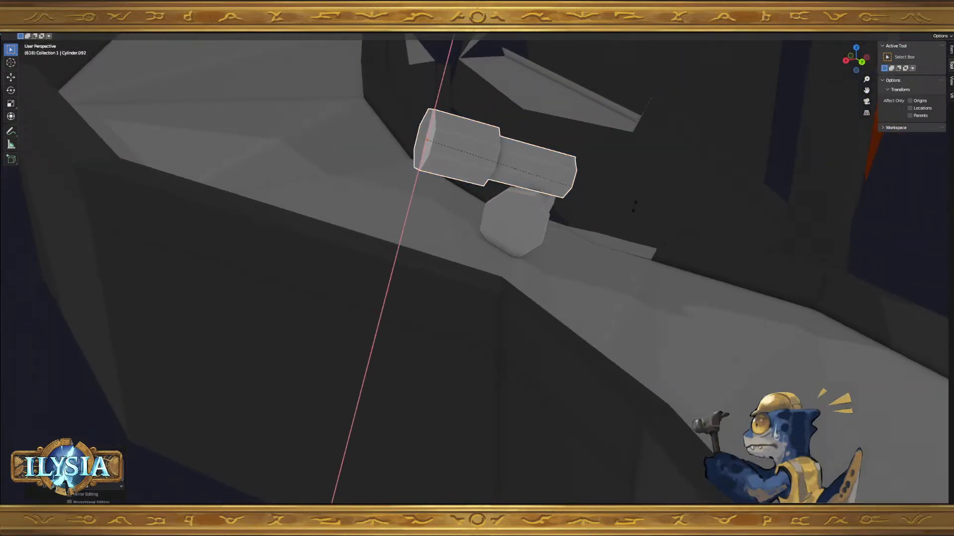
key("y")
key("y")
left_click(632, 170)
- Position the thicker column so its broken end rests on the slim fallen column, adjusting its height
key("g")
left_click(629, 197)
middle_click_drag(630, 197, 530, 215)
key("g")
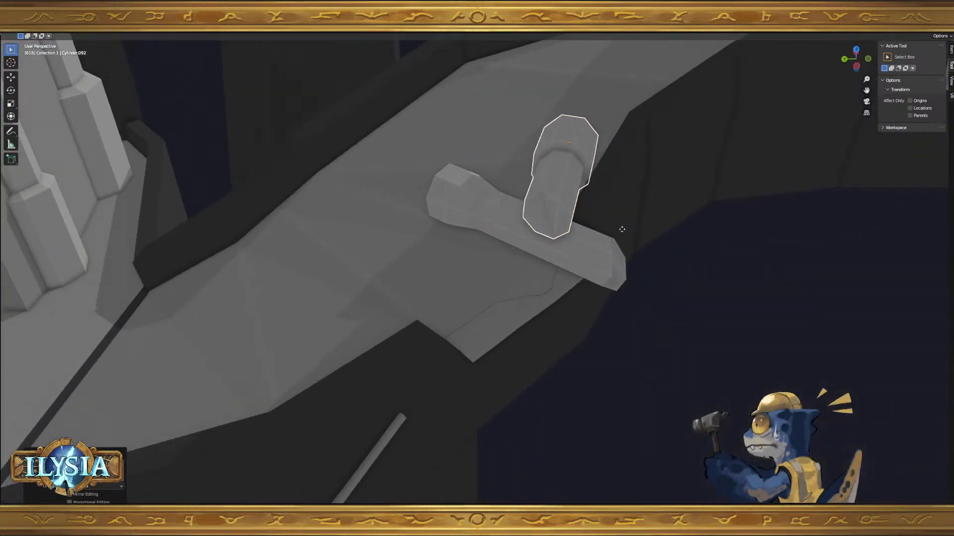
left_click(619, 236)
middle_click_drag(677, 218, 696, 232)
key("g")
key("z")
left_click(696, 209)
- Select the geometry at the thicker fallen column's broken end and move it along its local Z axis to change the column's length
key("Tab")
middle_click_drag(630, 188, 582, 182)
key("alt+a")
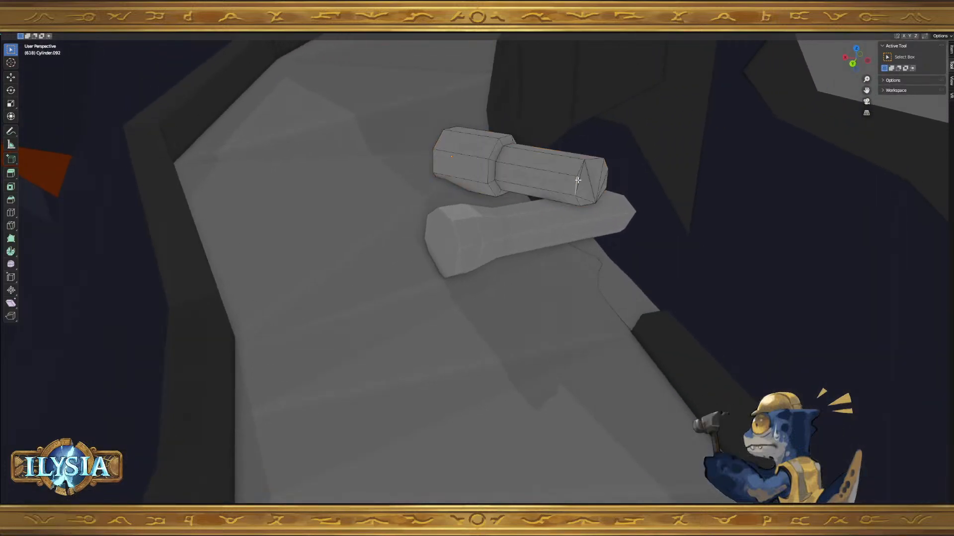
left_click(578, 180)
mouse_move(578, 180)
middle_mouse_down()
mouse_move(602, 194)
mouse_move(587, 180)
middle_mouse_up()
key("c")
left_click_drag(586, 180, 606, 191)
right_click(606, 190)
middle_click_drag(605, 190, 625, 214)
key("g")
key("z")
key("z")
left_click(692, 220)
middle_click_drag(698, 219, 621, 209)
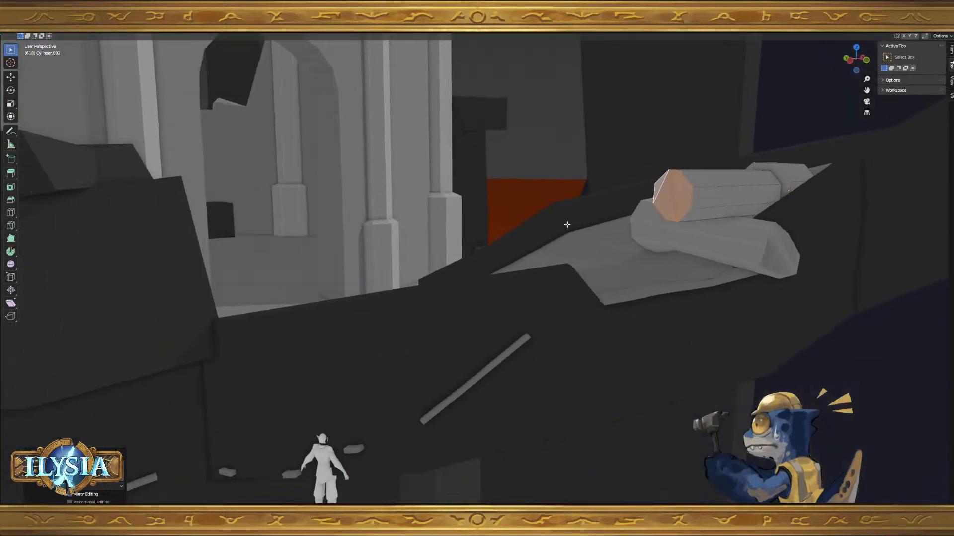
key("Tab")
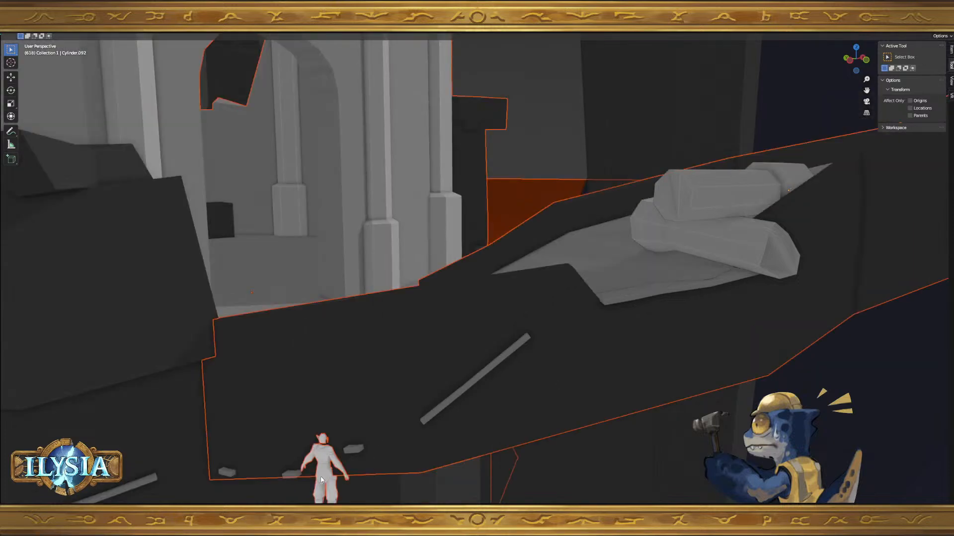
- Move the guard scale figure beside the walkway's broken edge, just below the fallen columns
left_click(321, 479)
key("g")
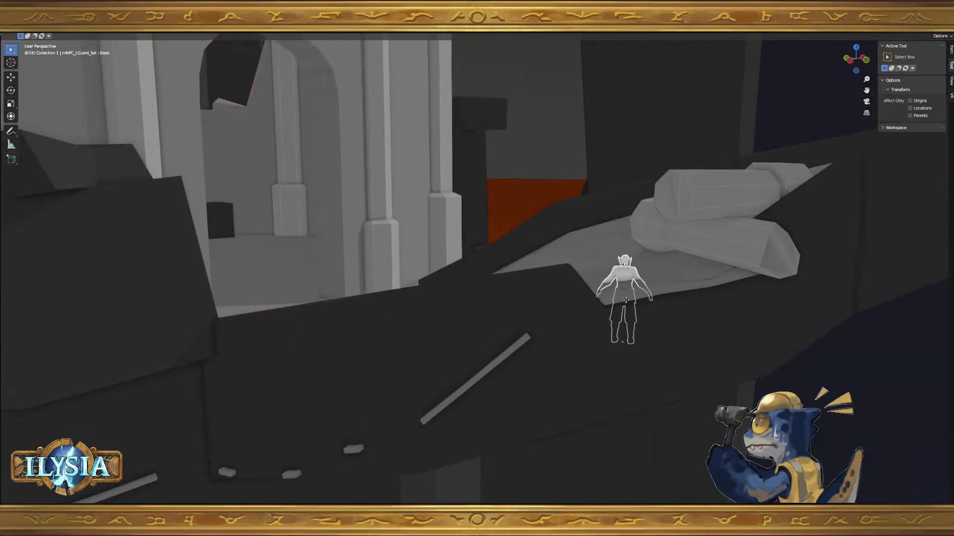
left_click(673, 278)
middle_click_drag(673, 278, 720, 305)
key("g")
left_click(784, 319)
middle_click_drag(785, 319, 739, 356)
key("g")
left_click(728, 332)
key("g")
left_click(806, 344)
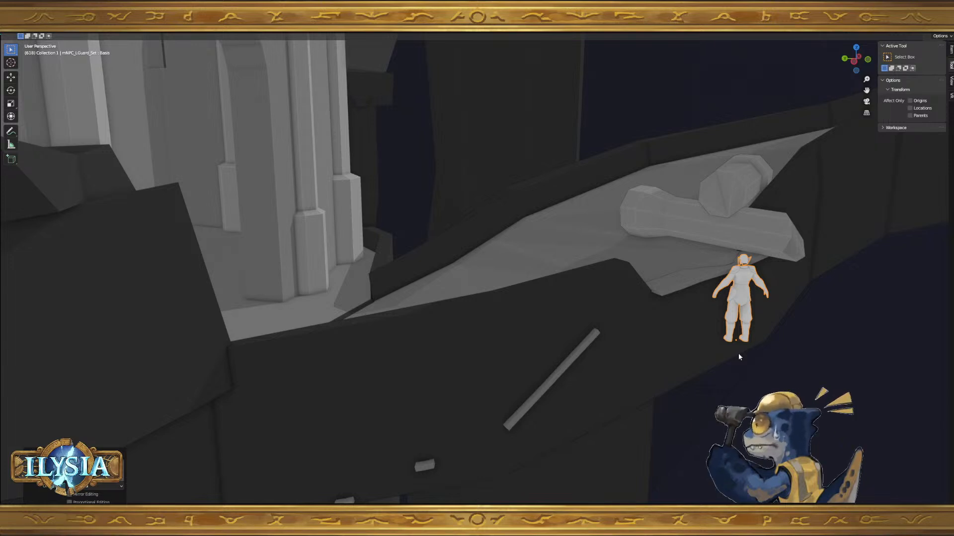
- Rotate the thicker broken column so it leans upward over the slim column, and reposition it on the walkway
middle_click_drag(738, 354, 708, 311)
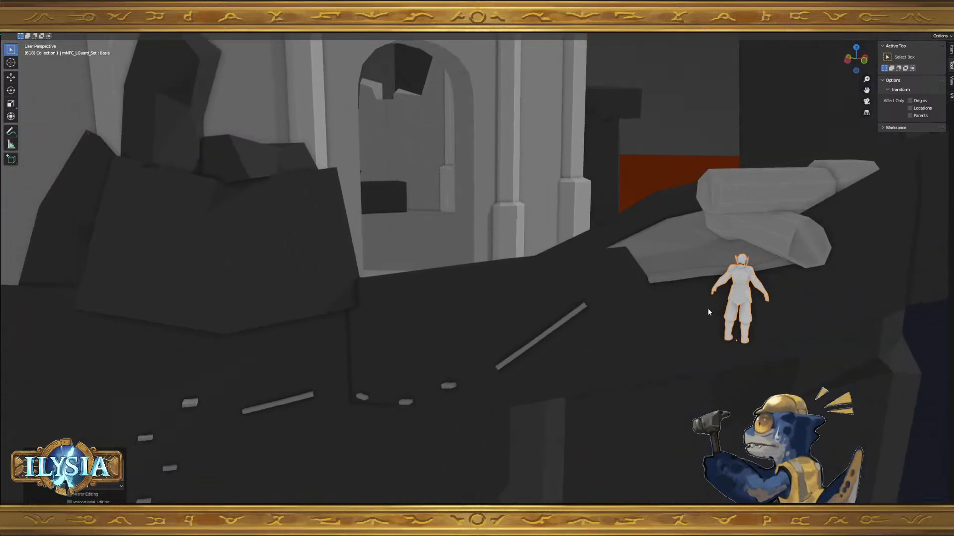
middle_click_drag(766, 234, 809, 209)
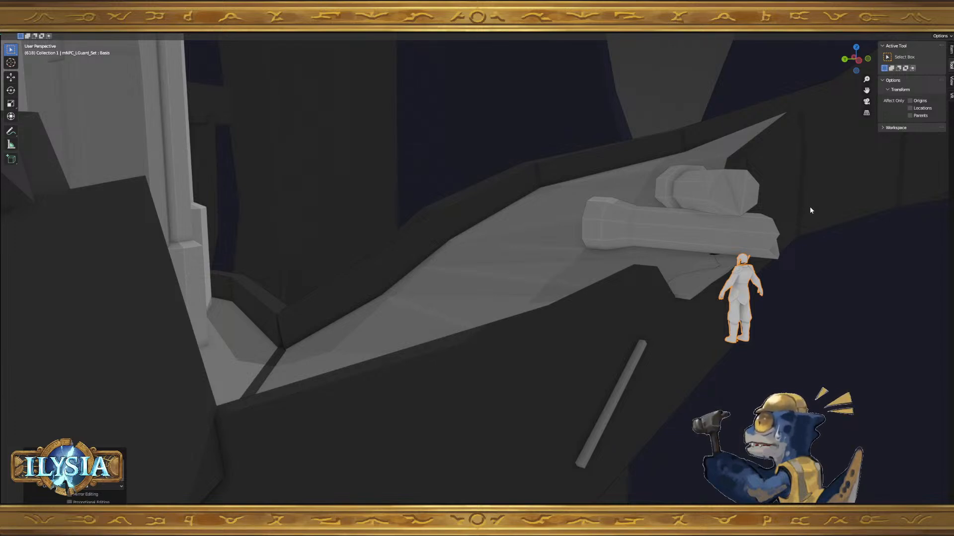
middle_click_drag(821, 204, 794, 219)
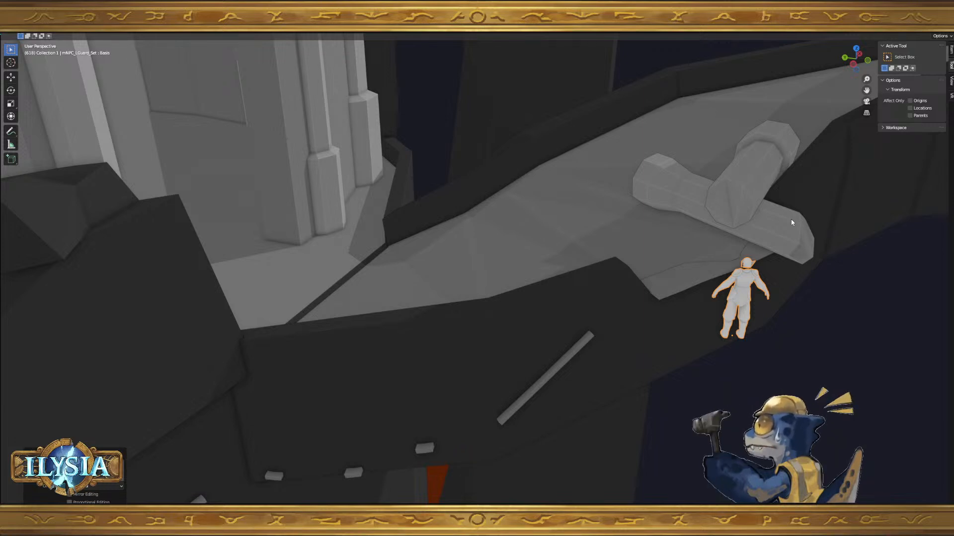
mouse_move(797, 203)
middle_mouse_down()
mouse_move(752, 177)
mouse_move(823, 189)
mouse_move(785, 214)
middle_mouse_up()
left_click(765, 170)
key("r")
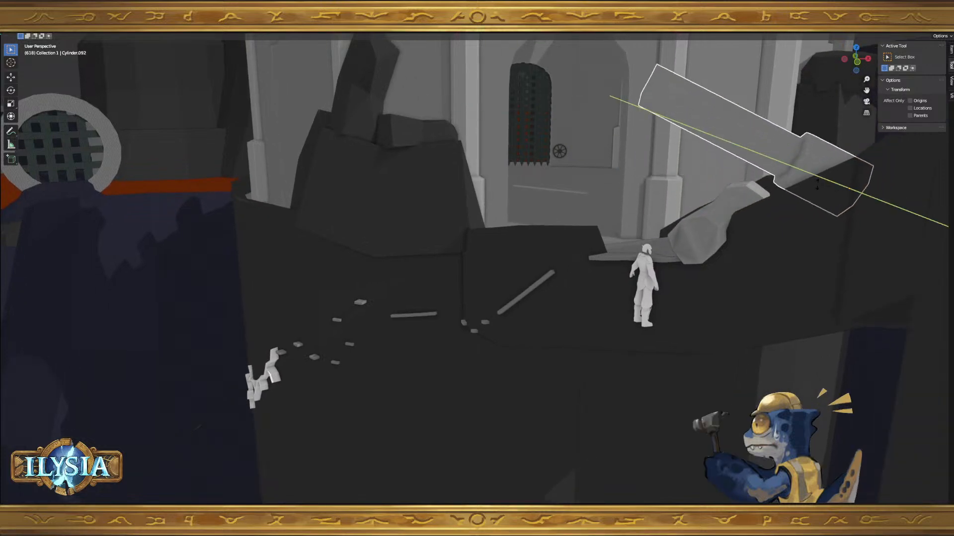
left_click(817, 185)
middle_click_drag(817, 185, 781, 235)
key("g")
left_click(770, 239)
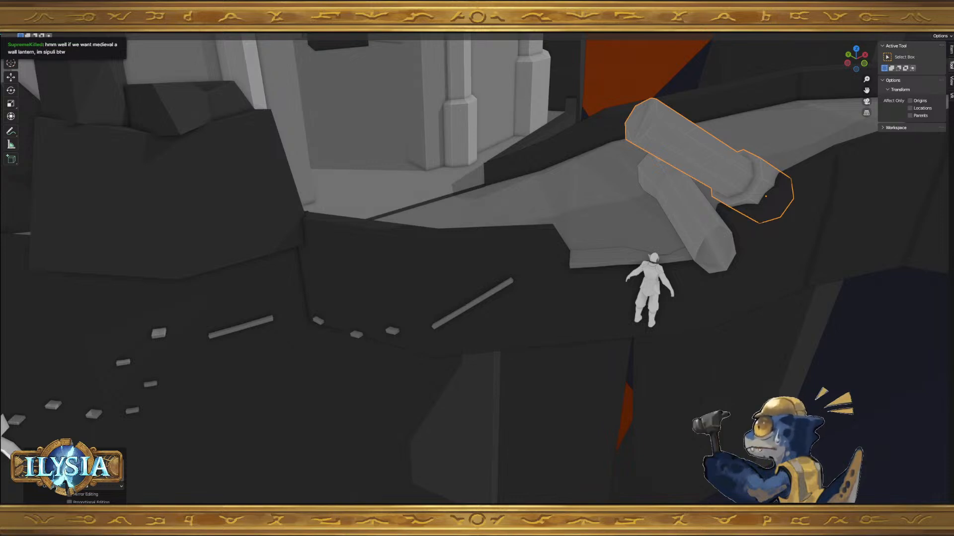
- Shift the leaning thicker column against the slim column and rotate it about its local Z axis
middle_click_drag(654, 386, 625, 352)
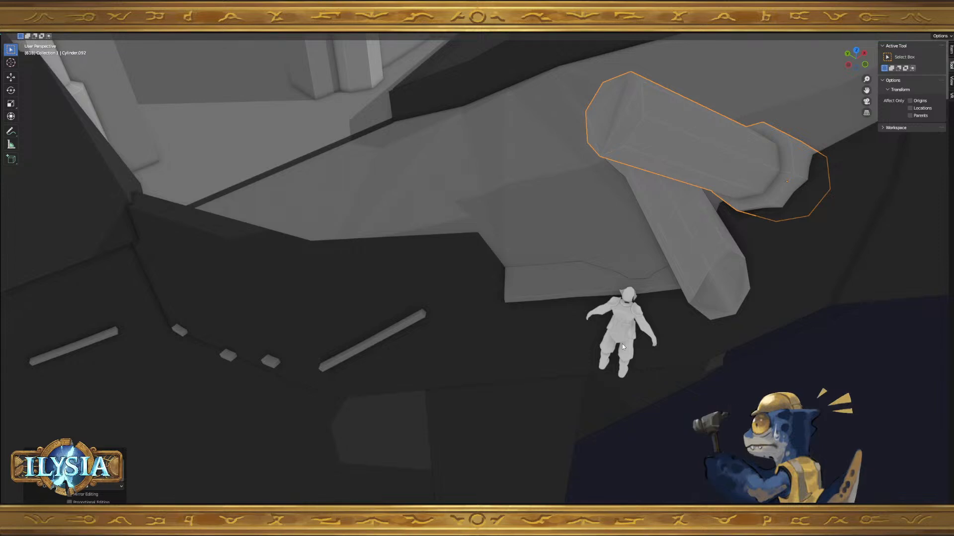
middle_click_drag(480, 389, 537, 330)
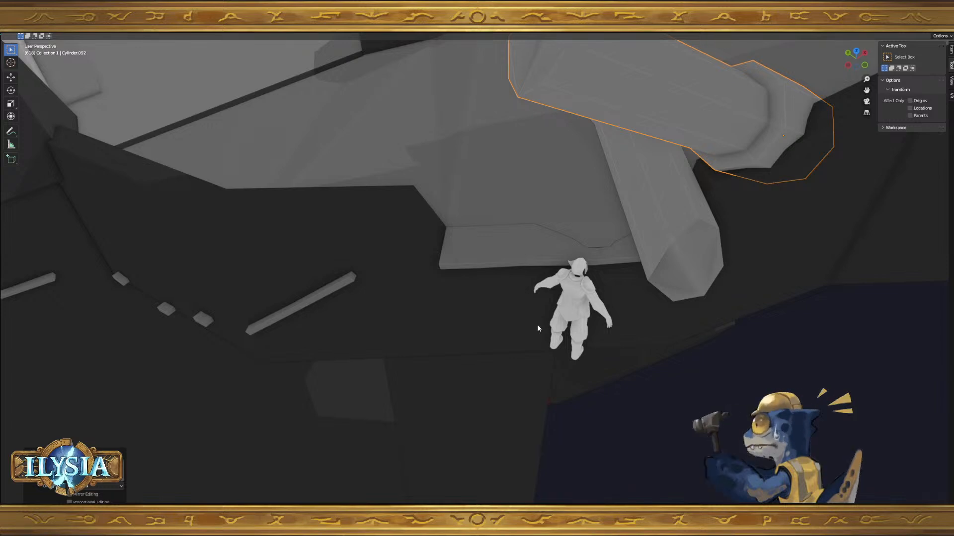
middle_click_drag(466, 306, 556, 329)
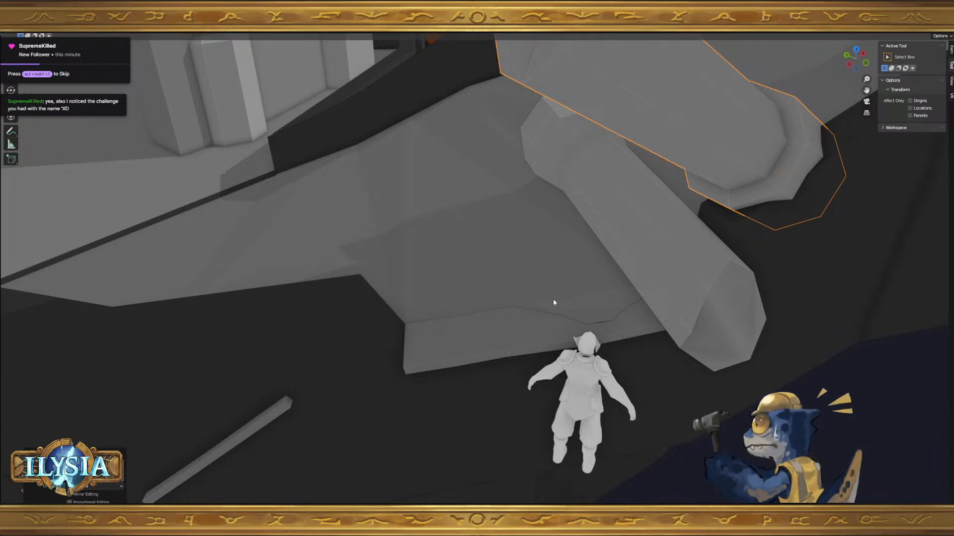
middle_click_drag(504, 233, 526, 225)
middle_click_drag(564, 285, 499, 263, "shift")
scroll(685, 311, "up", 2)
middle_click_drag(685, 311, 648, 337)
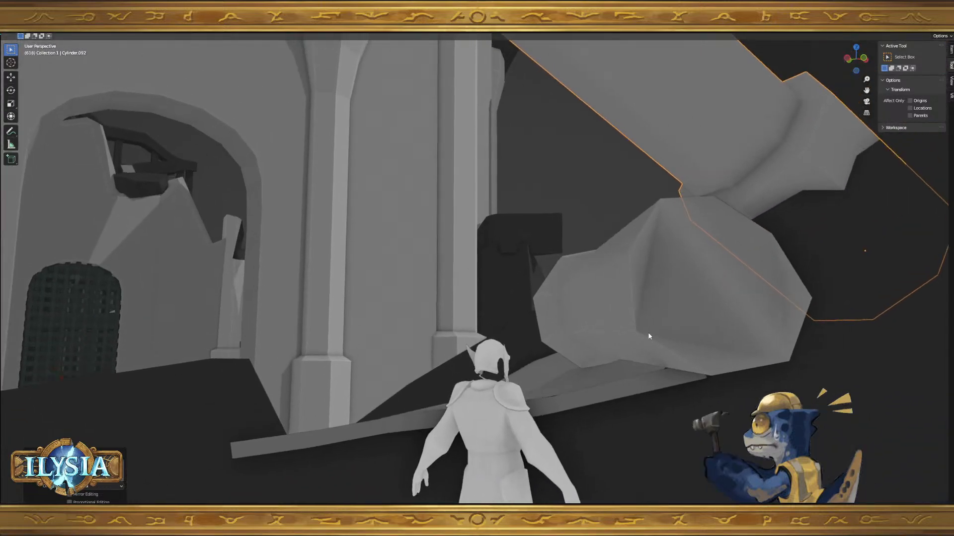
middle_click_drag(670, 174, 764, 201)
key("g")
left_click(768, 266)
middle_click_drag(769, 265, 624, 345)
key("r")
key("z")
key("z")
left_click(812, 304)
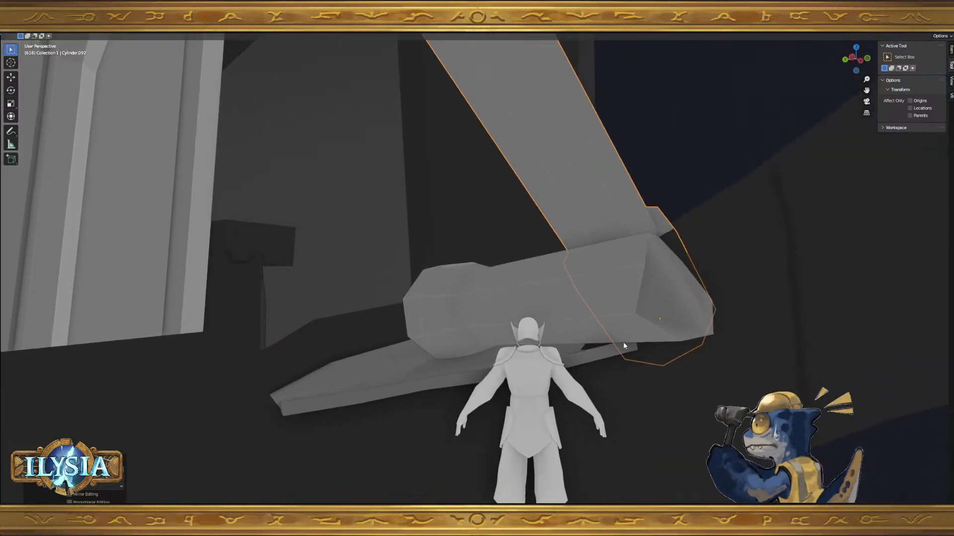
- Add a lengthwise loop cut to the slim fallen column and slide it toward the column's lower side edge
left_click(618, 310)
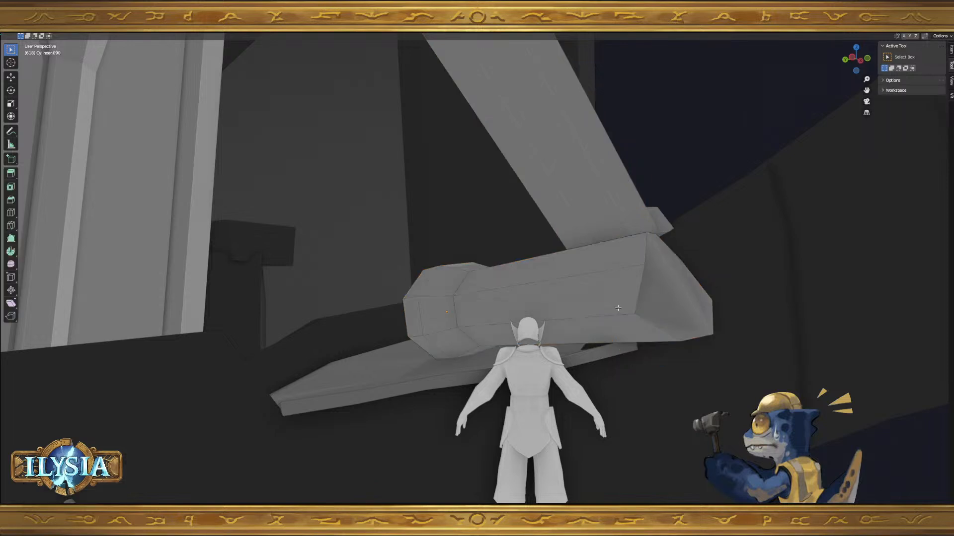
key("Tab")
key("KP_Decimal")
key("ctrl+r")
left_click(648, 313)
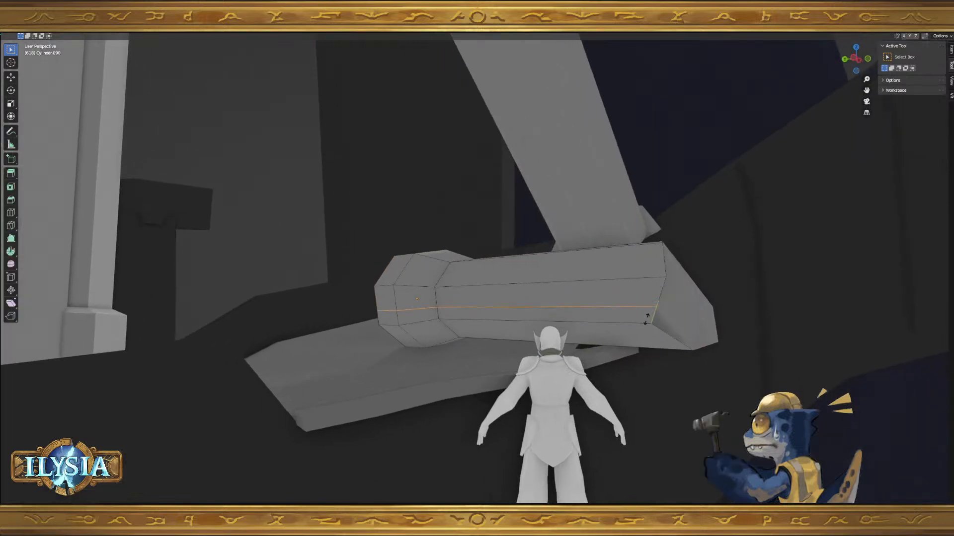
left_click(434, 317)
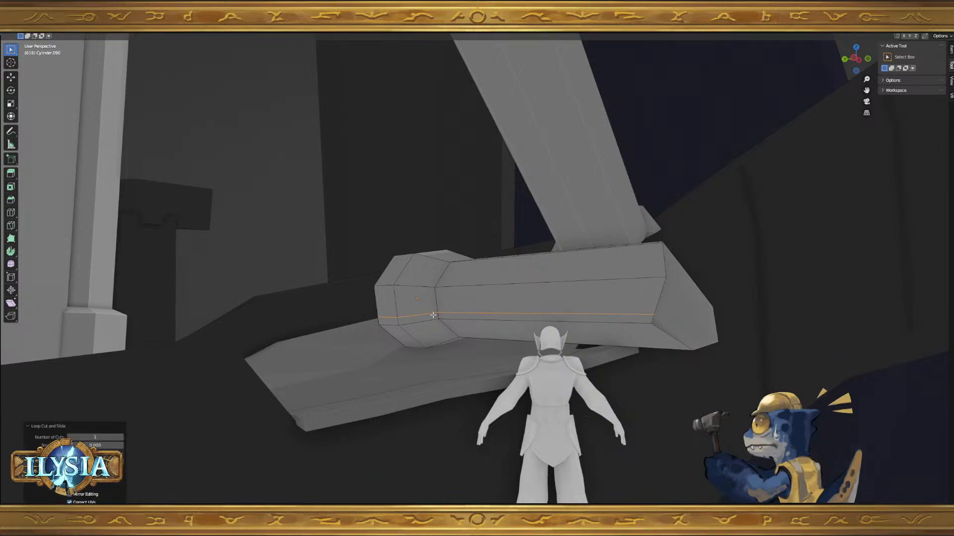
left_click(432, 314)
middle_click_drag(432, 314, 476, 328)
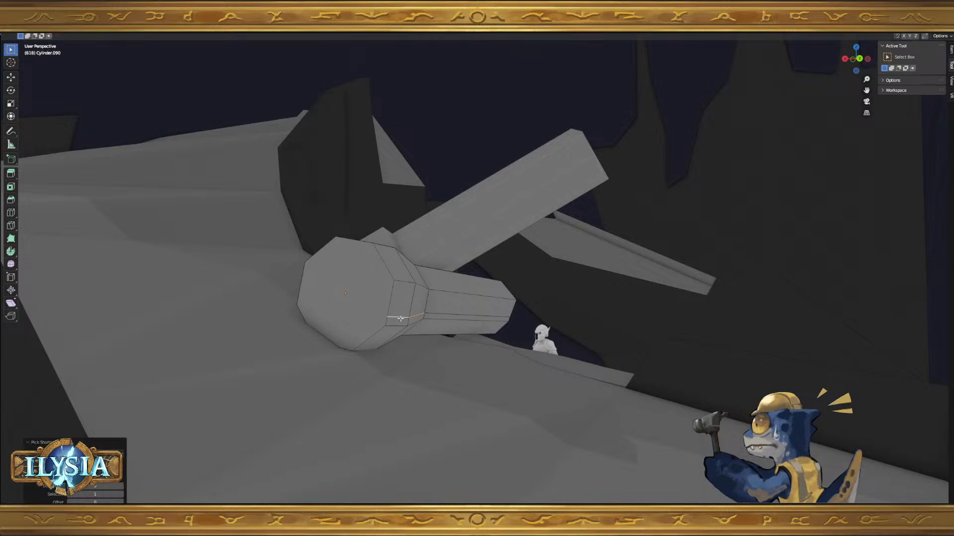
middle_click_drag(398, 318, 422, 323)
left_click(424, 319)
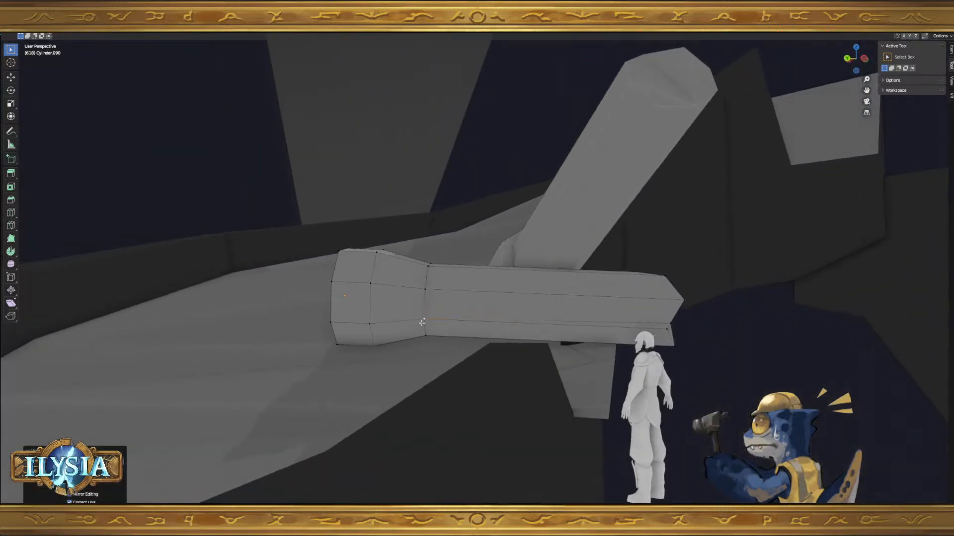
- Merge the selected vertices at center on the slim column's underside, where its shaft meets the flared end
left_click(425, 322)
key("z")
left_click(389, 323)
key("z")
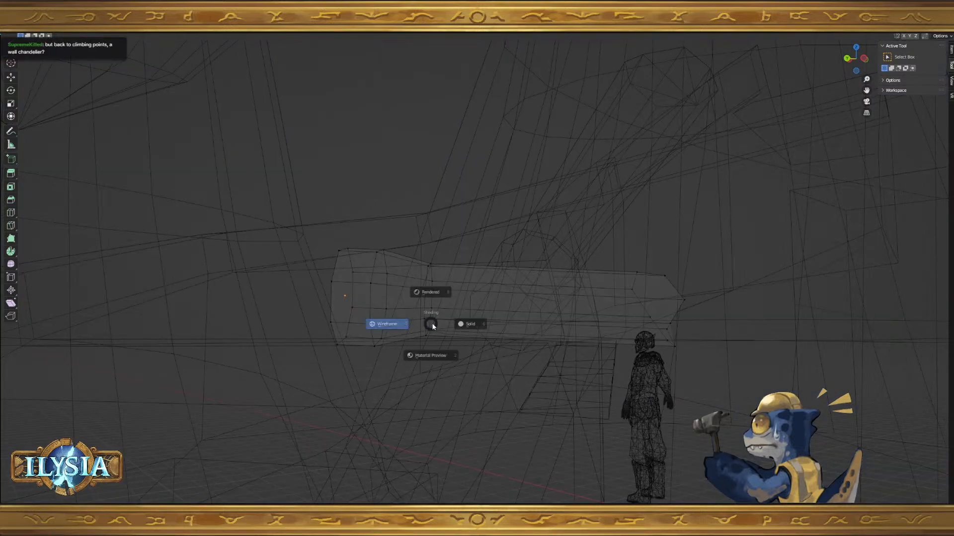
left_click(471, 329)
mouse_move(465, 329)
middle_mouse_down()
mouse_move(450, 325)
mouse_move(474, 342)
middle_mouse_up()
key("alt+z")
scroll(488, 294, "up", 3)
middle_click_drag(498, 285, 483, 343, "shift")
key("ctrl+r")
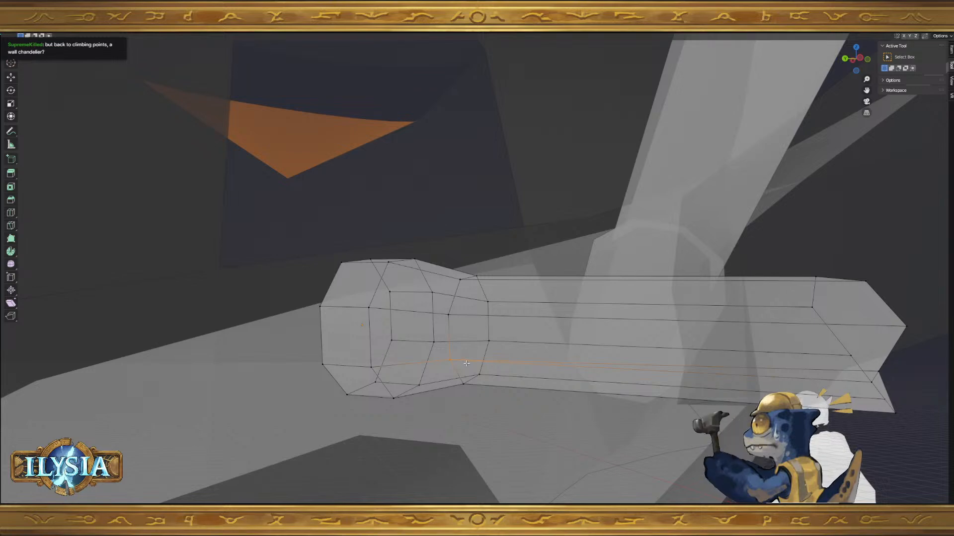
middle_click_drag(467, 363, 485, 360)
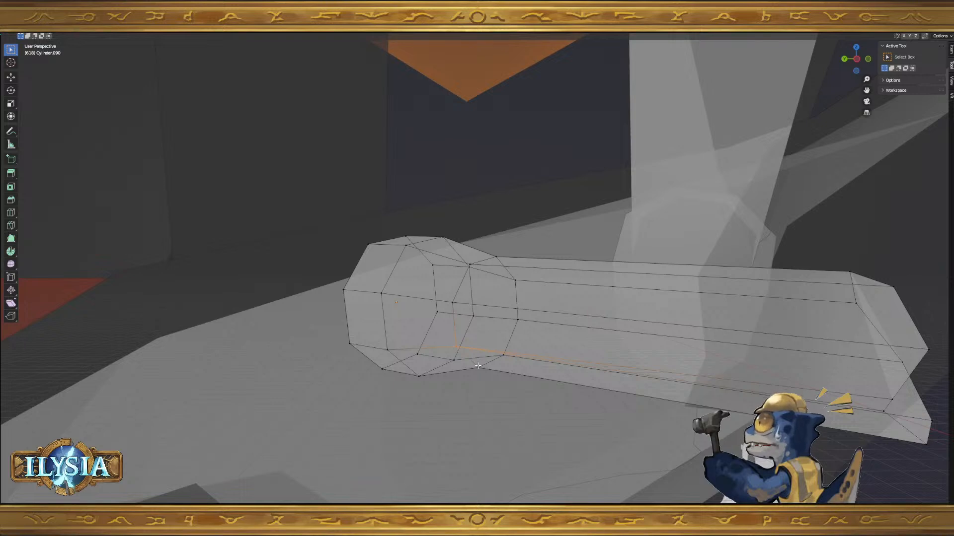
key("m")
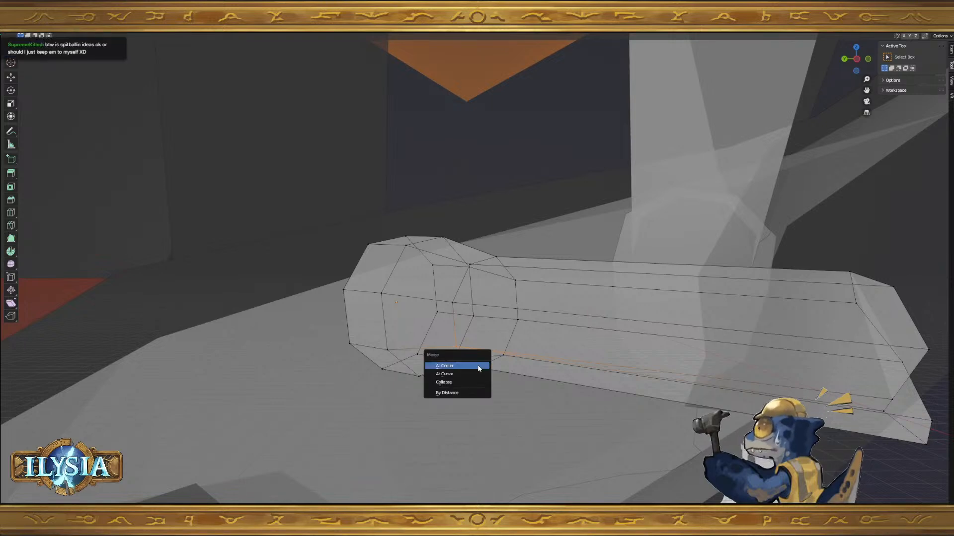
left_click(479, 367)
middle_click_drag(513, 376, 505, 356)
key("Tab")
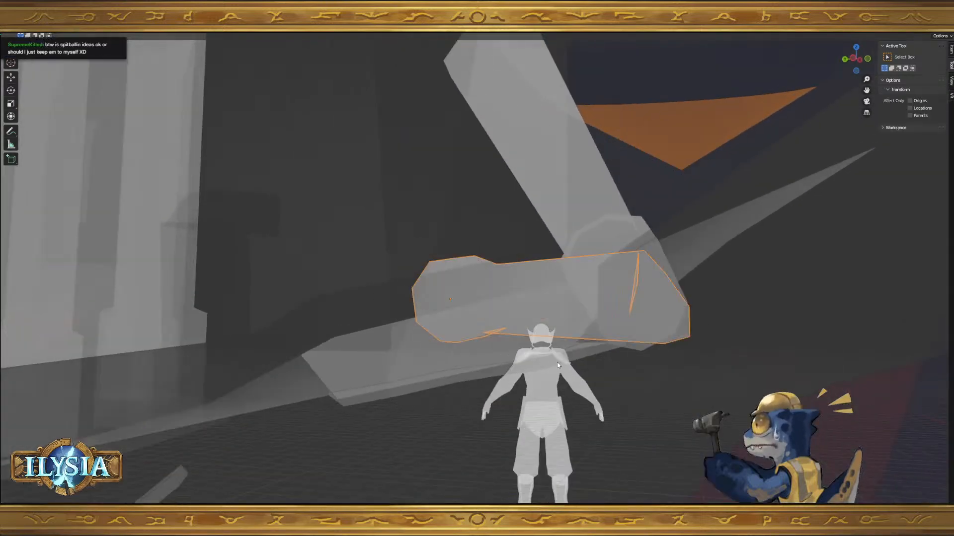
key("alt+z")
- Select the two long sloping ledge bars on the tower wall and link their materials
middle_click_drag(600, 362, 695, 272)
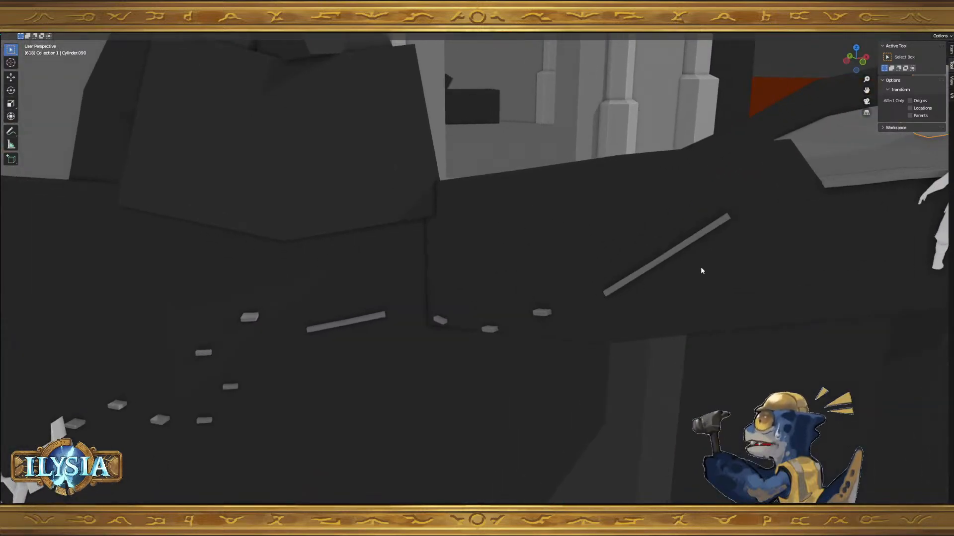
left_click(342, 326)
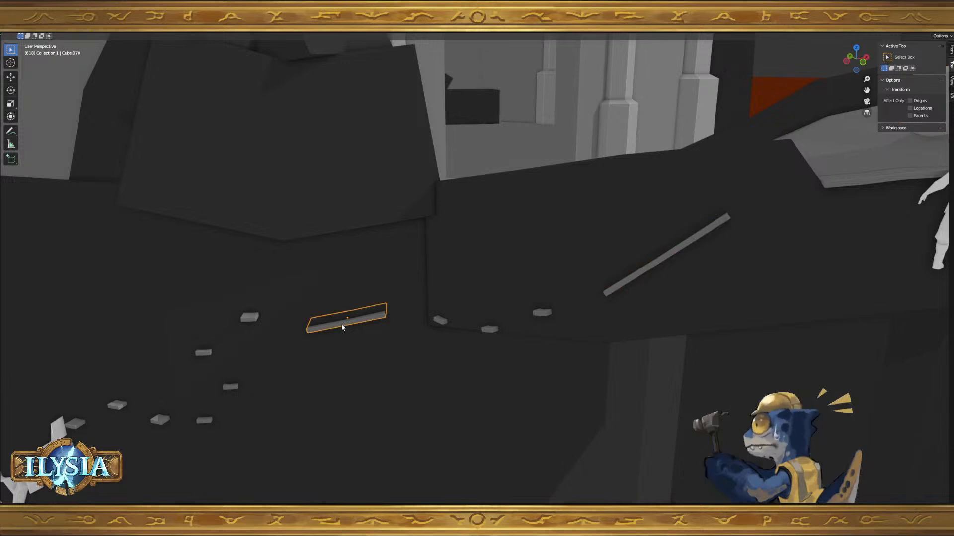
middle_click_drag(445, 315, 532, 325)
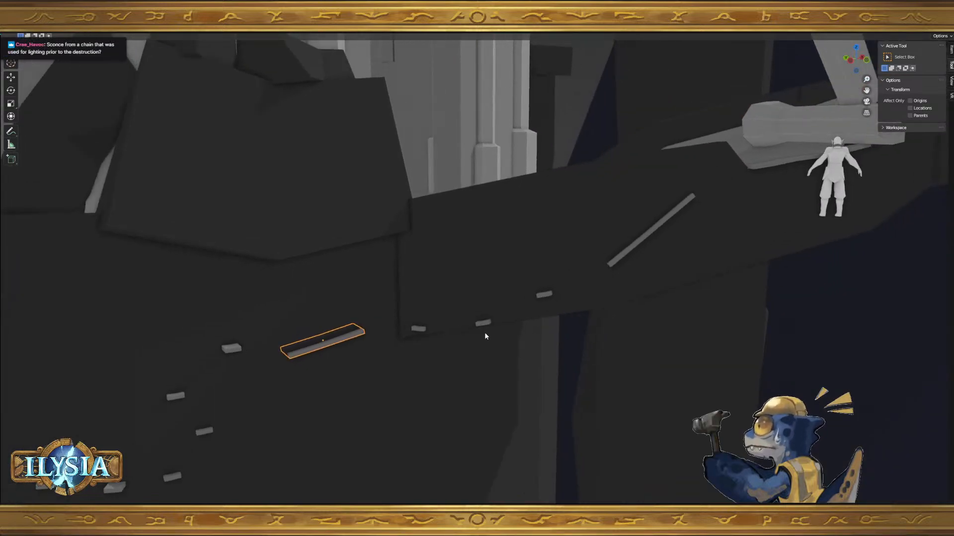
left_click(542, 297)
left_click(336, 339)
left_click(646, 237, "shift")
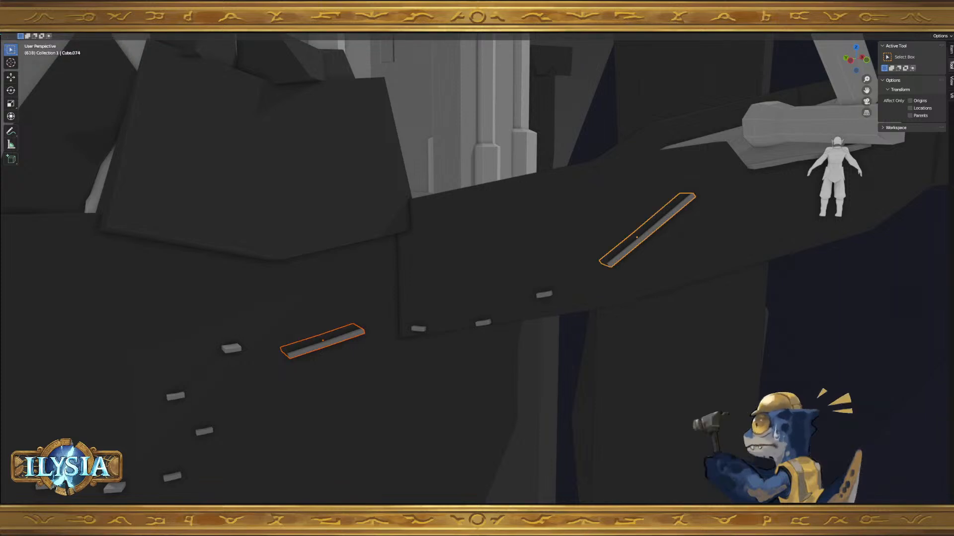
key("ctrl+l")
left_click(350, 337)
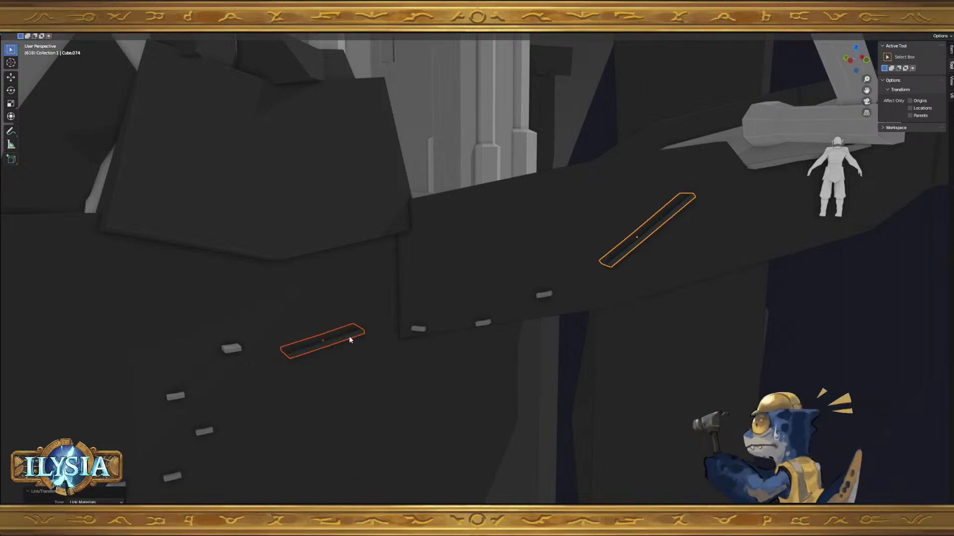
- Examine how the two long sloping ledge bars sit in the tower wall, selecting each bar from several viewpoints
middle_click_drag(362, 333, 520, 241)
left_click(561, 134)
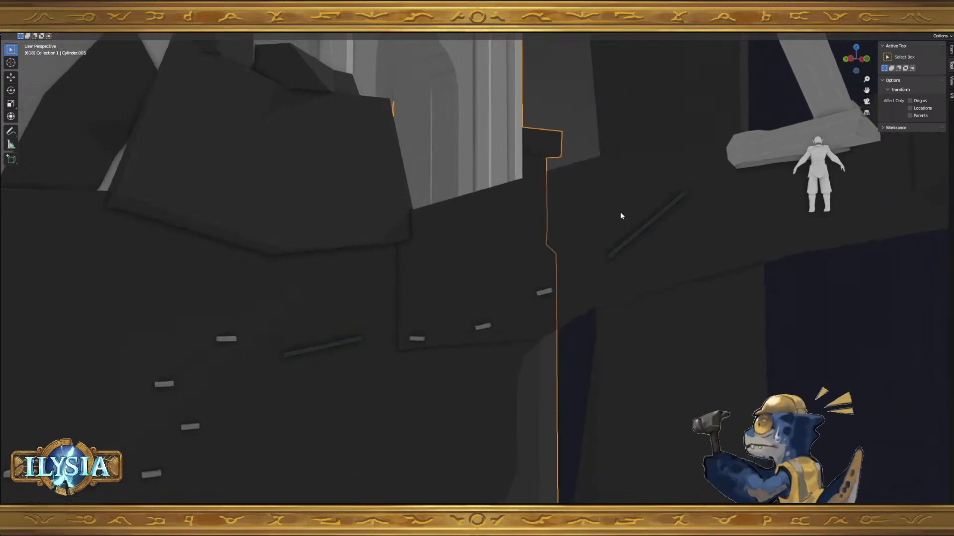
middle_click_drag(636, 244, 615, 266)
left_click(419, 418, "shift")
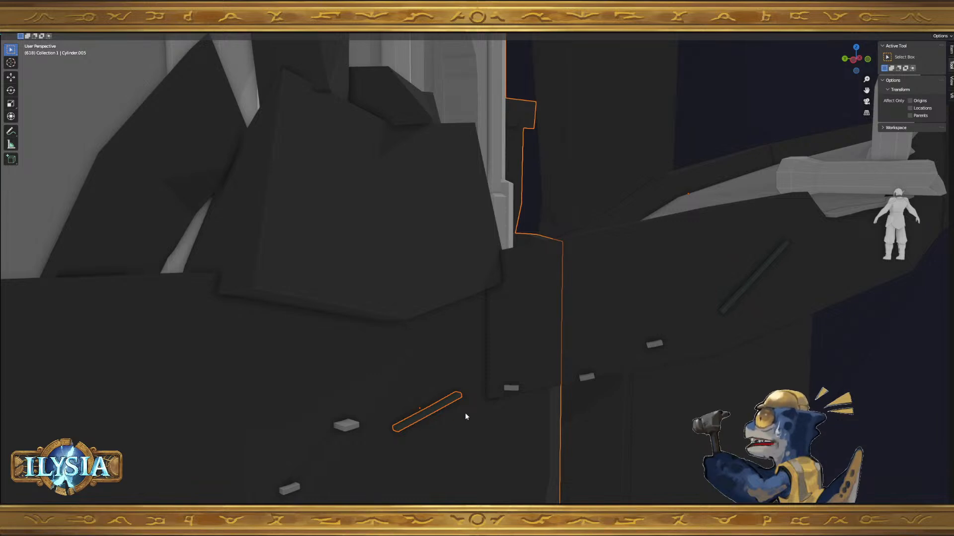
middle_click_drag(490, 329, 414, 355)
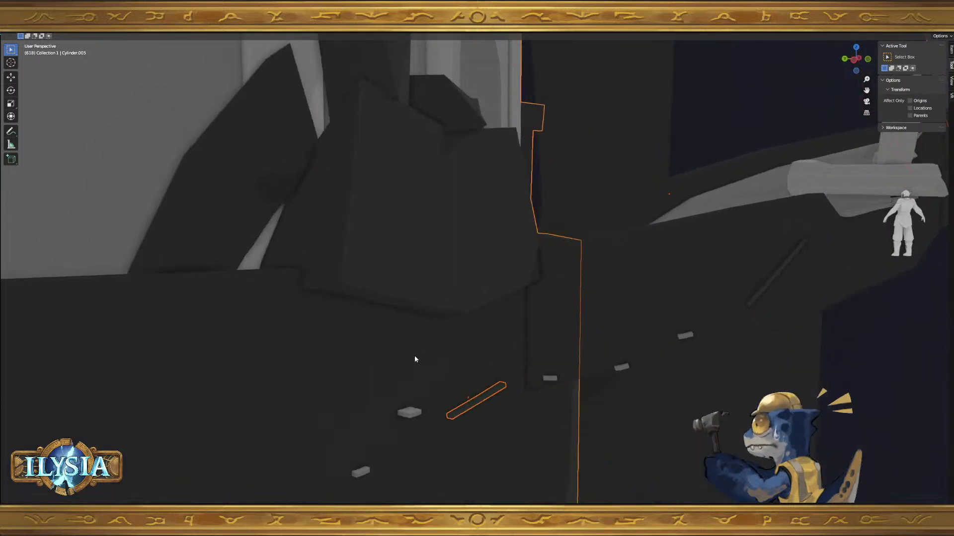
left_click(492, 394)
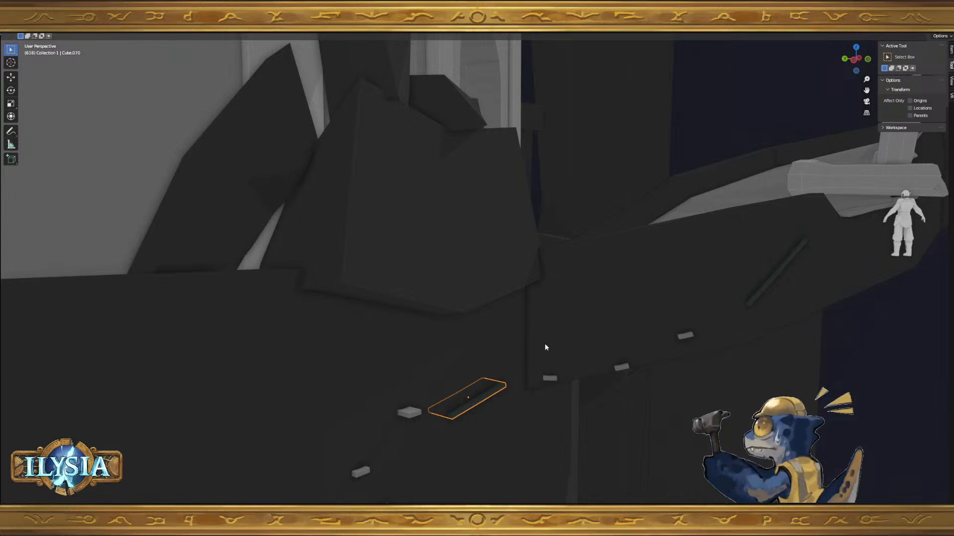
middle_click_drag(580, 367, 574, 349)
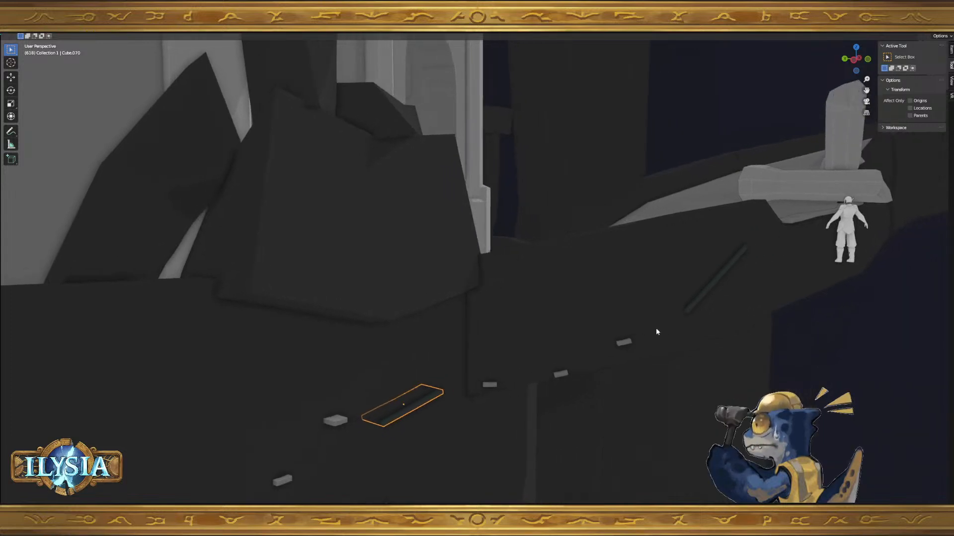
left_click(697, 297)
middle_click_drag(697, 297, 675, 339)
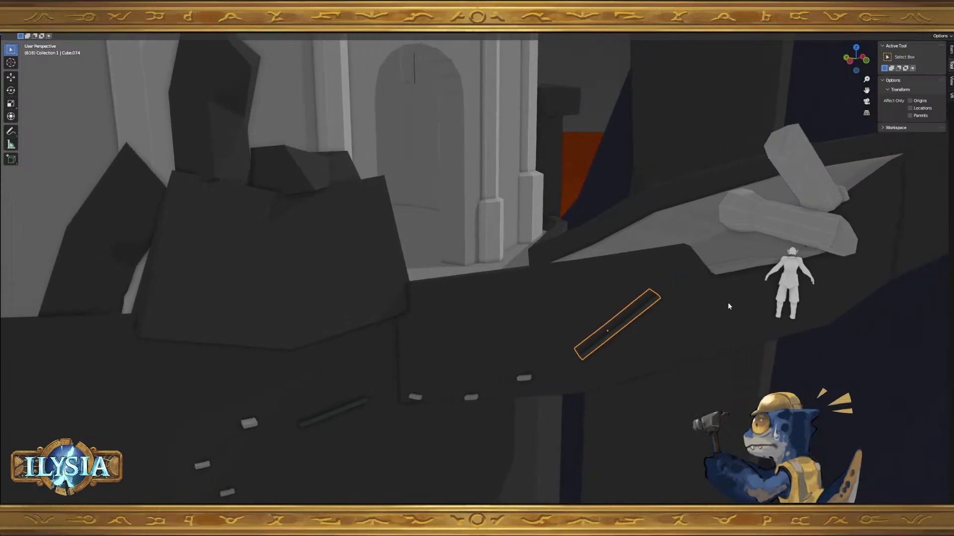
middle_click_drag(732, 274, 412, 397)
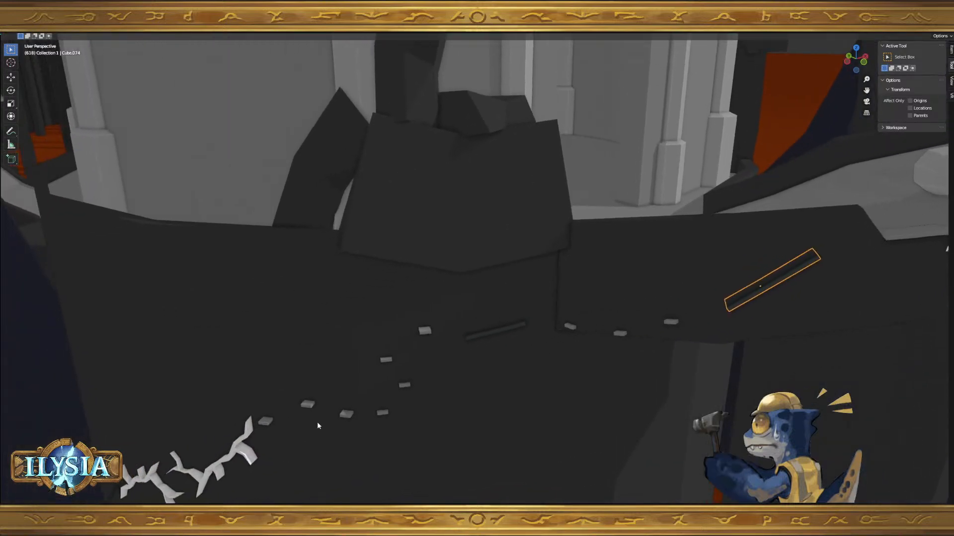
- Delete the two light, branching crack-shaped objects protruding from the tower wall
left_click(249, 461)
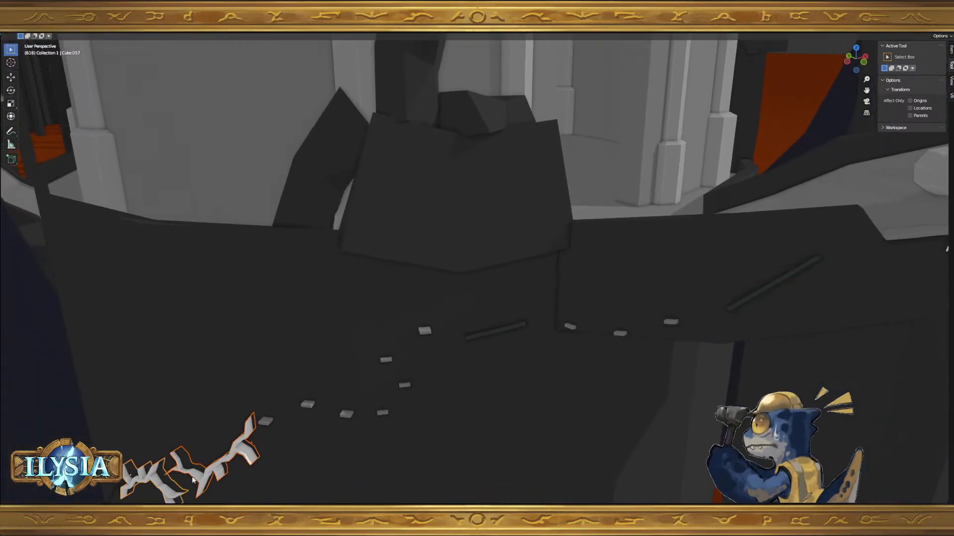
middle_click_drag(250, 460, 595, 337)
left_click(366, 352)
middle_click_drag(367, 352, 377, 414)
scroll(551, 276, "up", 4)
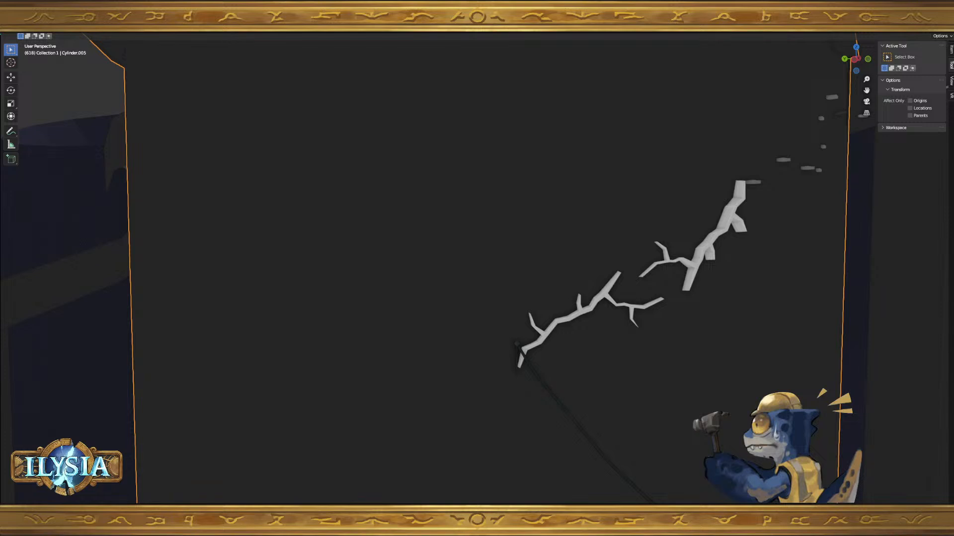
left_click(604, 297)
key("ctrl+z")
left_click(706, 246)
key("x")
left_click(798, 297)
left_click(602, 295)
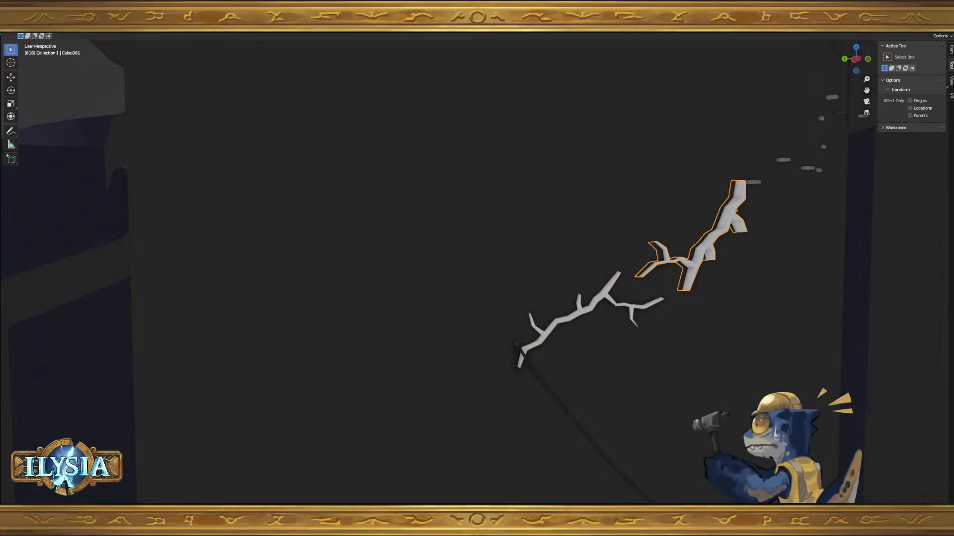
left_click(608, 290, "shift")
key("x")
left_click(611, 290)
- Inspect the carved cracks in the tower wall from the rope anchor up to the stepping ledges
middle_click_drag(611, 289, 606, 297)
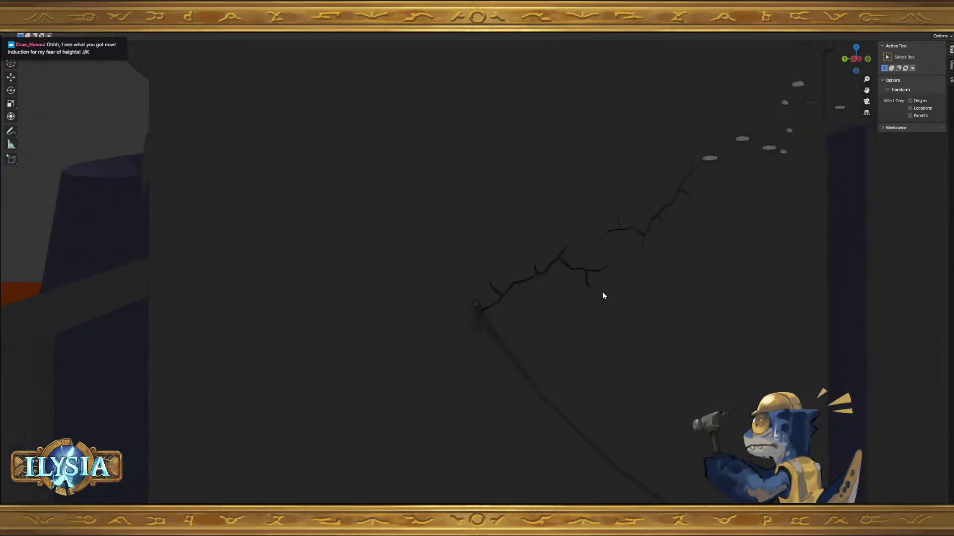
left_click(611, 264)
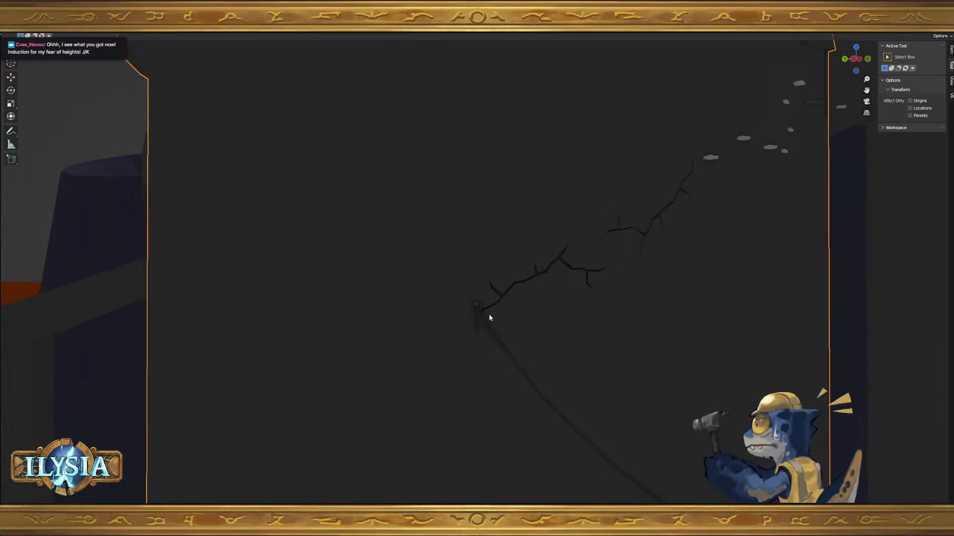
key("KP_Decimal")
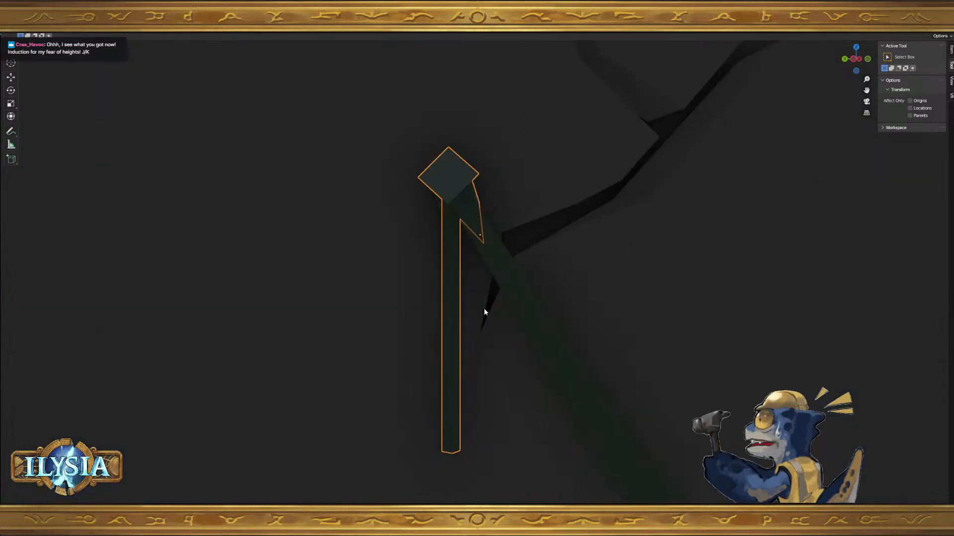
middle_click_drag(845, 207, 613, 310)
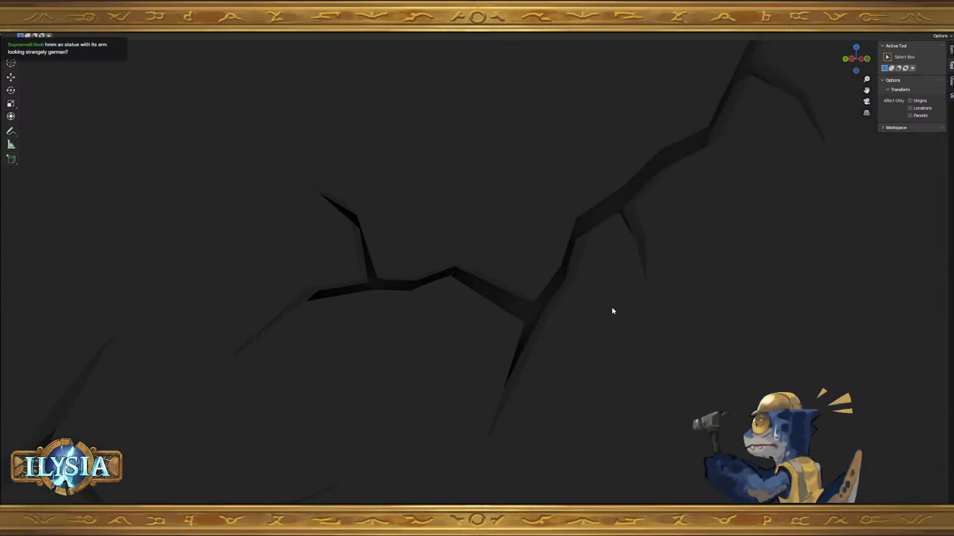
middle_click_drag(728, 268, 507, 408)
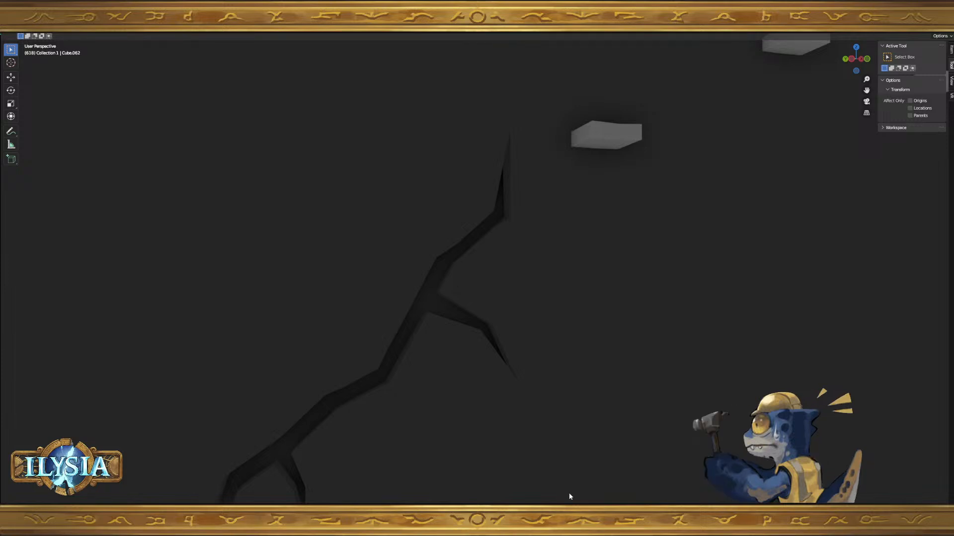
middle_click_drag(592, 419, 540, 276, "shift")
scroll(603, 448, "down", 1)
left_click(550, 238)
middle_click_drag(655, 226, 458, 404, "shift")
- Add a lengthwise loop cut on the lower side of the slim fallen column and dissolve its segment across the collar
left_click(548, 330)
mouse_move(548, 331)
middle_mouse_down()
mouse_move(611, 325)
mouse_move(562, 329)
mouse_move(563, 322)
middle_mouse_up()
scroll(565, 306, "up", 3)
left_click(576, 367)
middle_click_drag(576, 368, 612, 331)
left_click(613, 335)
key("Tab")
scroll(564, 279, "up", 4)
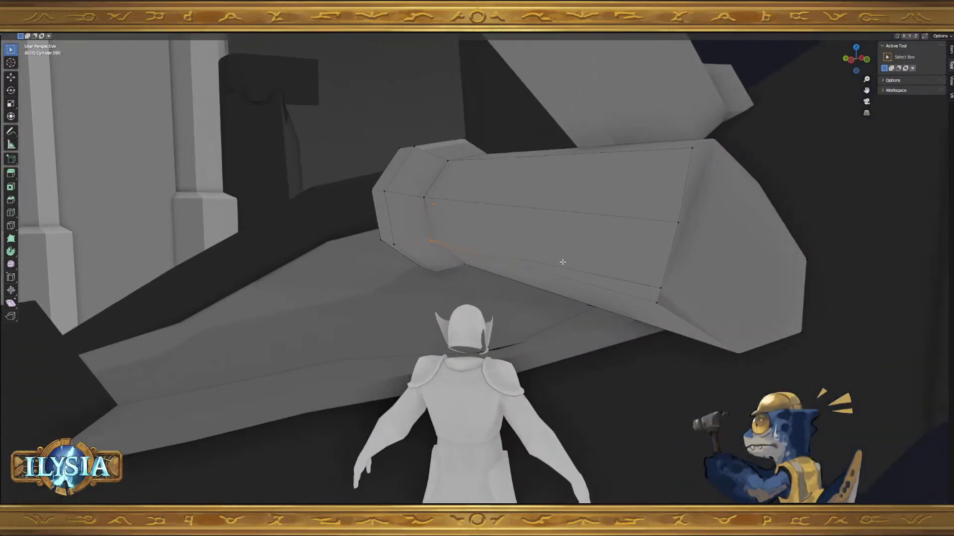
middle_click_drag(562, 262, 547, 293, "shift")
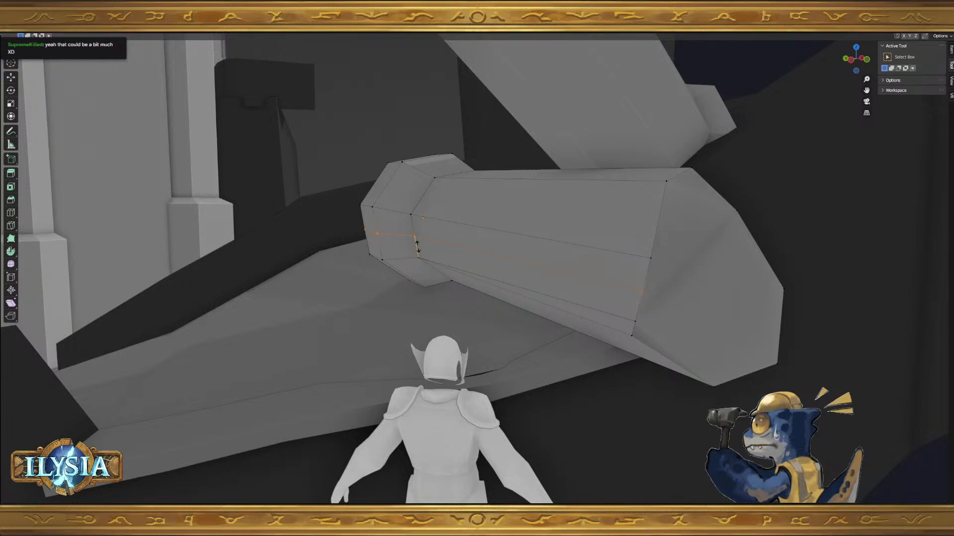
right_click(407, 238)
key("2")
left_click(400, 235, "shift")
left_click(382, 233)
key("ctrl+x")
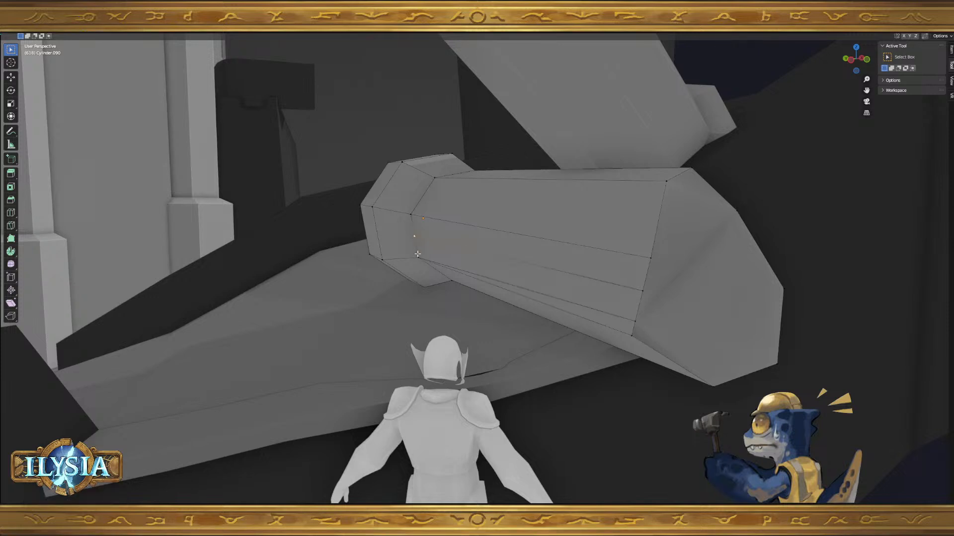
- Move the leftover vertex on the collar's inner rim down to the adjacent corner and merge them at center
key("g")
key("z")
left_click(362, 268)
key("alt+z")
key("alt+z")
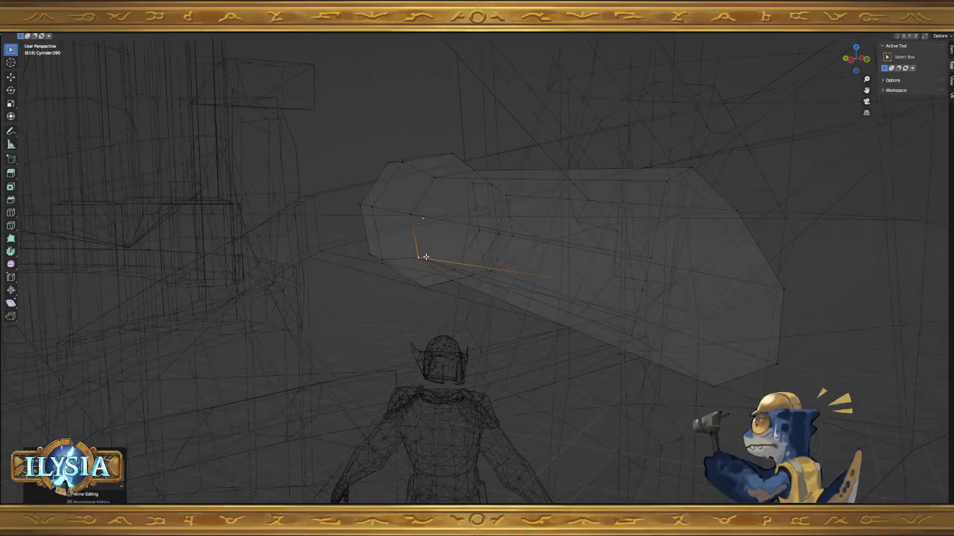
key("shift+z")
key("alt+z")
left_click_drag(431, 271, 431, 272)
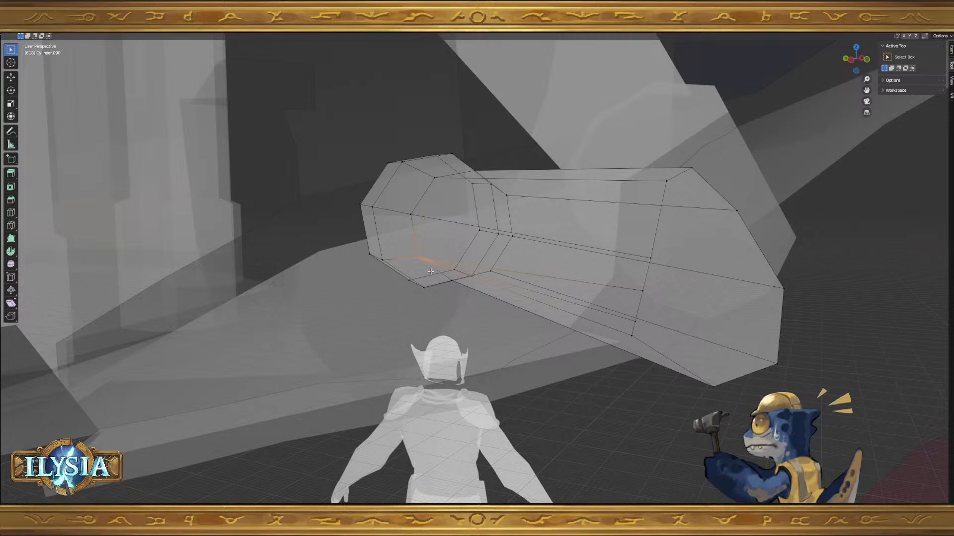
key("m")
left_click(430, 272)
- Add one centered loop cut across the slim column's shaft and dissolve the extra vertex on its lower side
middle_click_drag(431, 272, 583, 288)
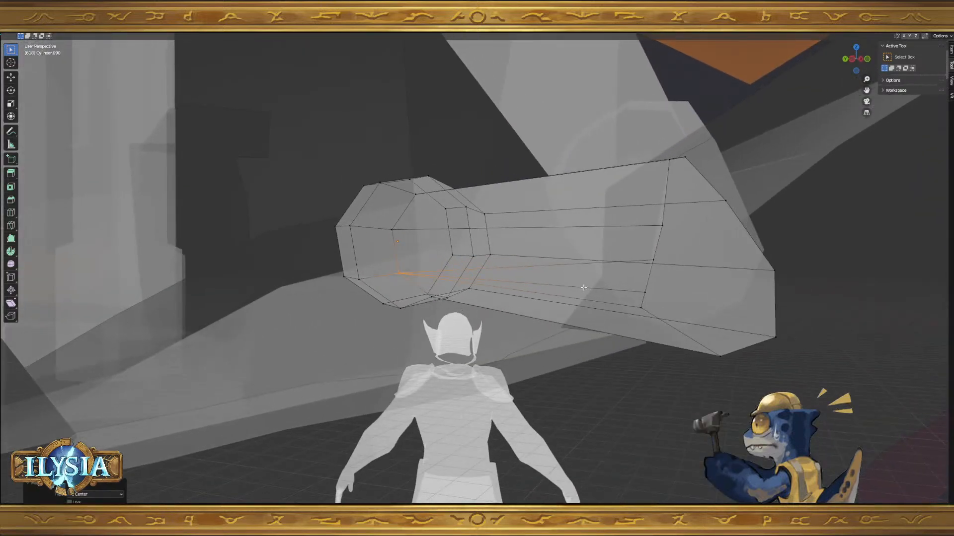
left_click(557, 277)
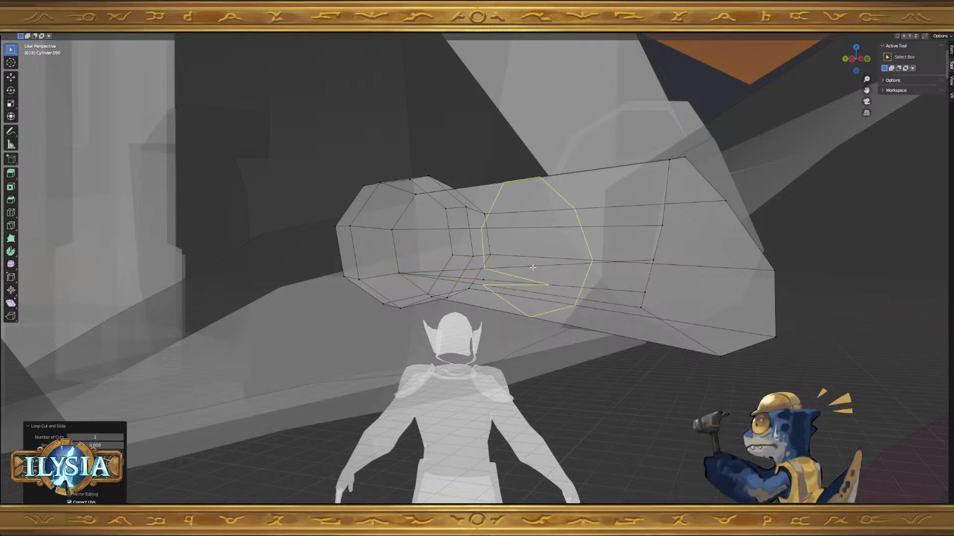
left_click(532, 267)
left_click(484, 280)
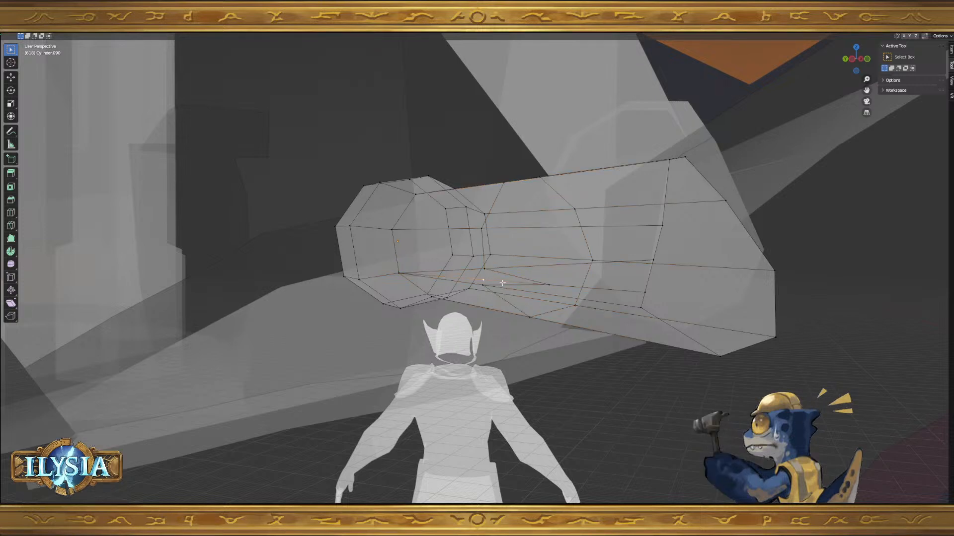
key("ctrl+x")
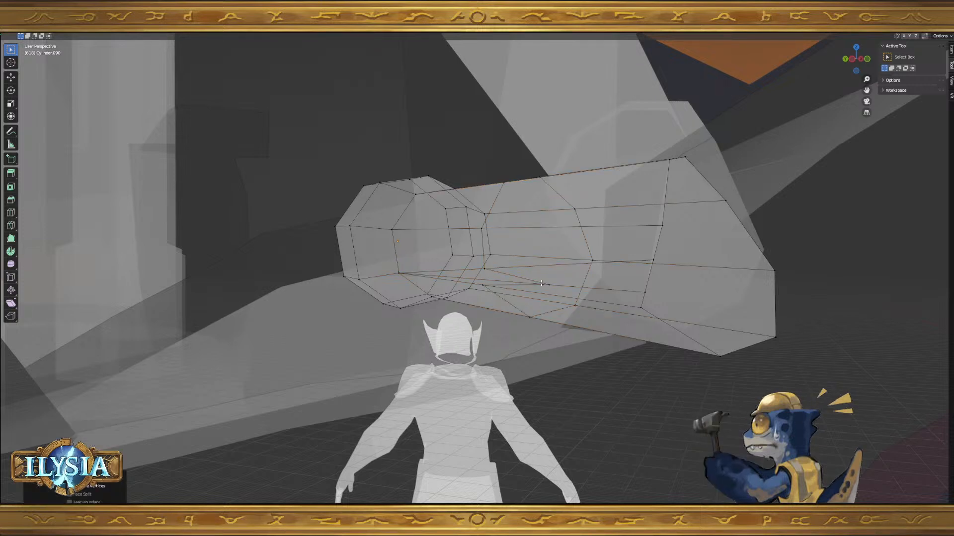
- Slide the lower-side vertex of the new loop along its lengthwise edge toward the collar
left_click(541, 283)
middle_click_drag(541, 283, 554, 282)
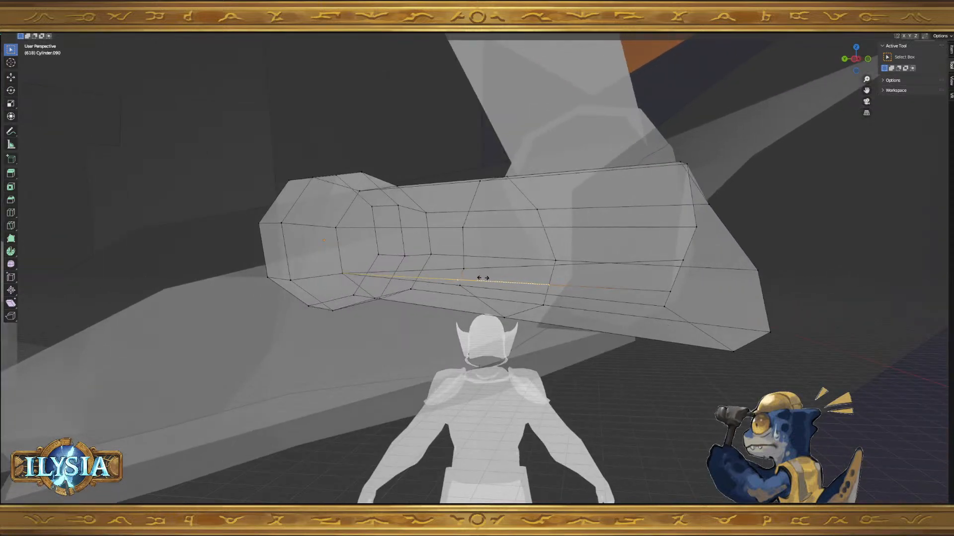
left_click(467, 273)
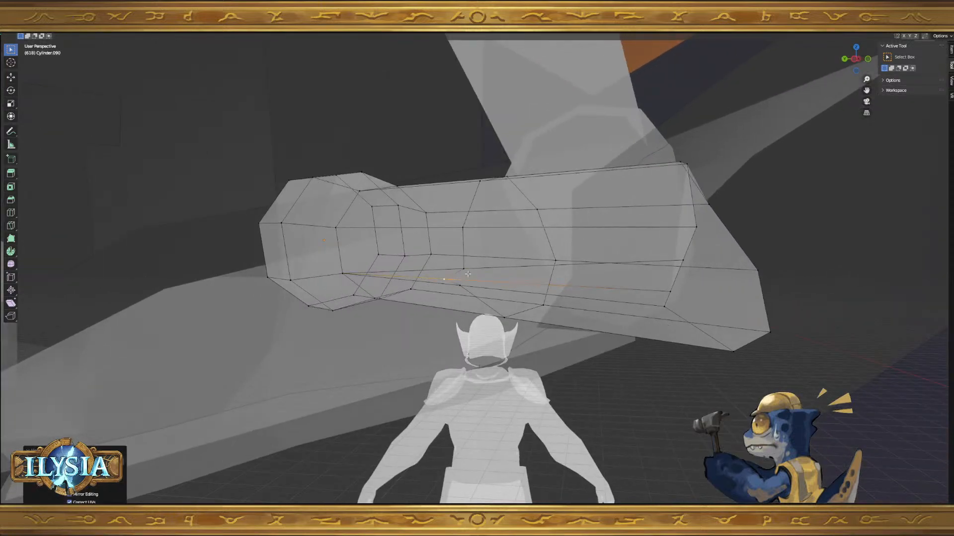
- Push the lower-side vertices near the column's broken end inward to form a chipped groove in the shaft
left_click(682, 261)
key("g")
left_click(690, 275)
mouse_move(690, 275)
middle_mouse_down()
mouse_move(678, 291)
mouse_move(675, 276)
mouse_move(754, 326)
mouse_move(749, 292)
mouse_move(680, 292)
mouse_move(692, 289)
middle_mouse_up()
left_click(697, 272)
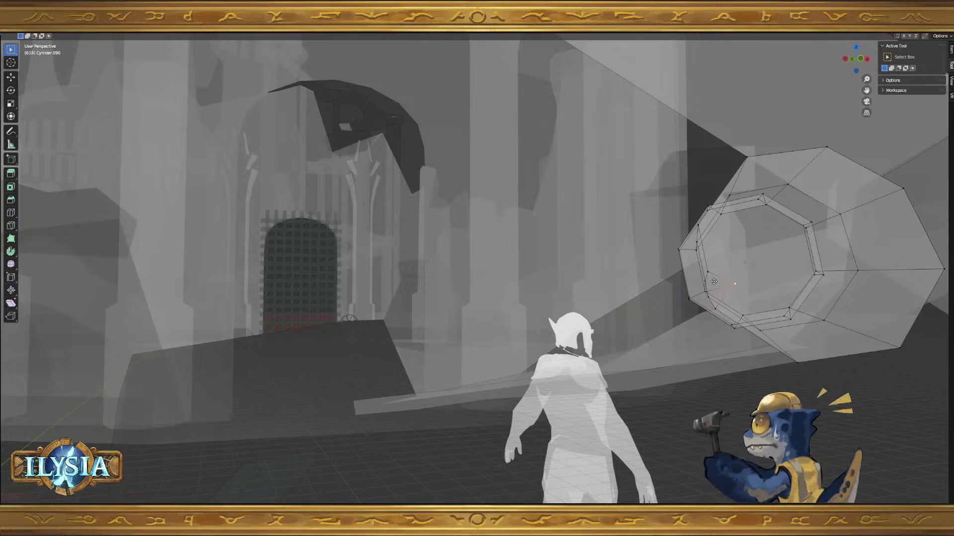
left_click(718, 299)
middle_click_drag(723, 300, 665, 315)
key("Tab")
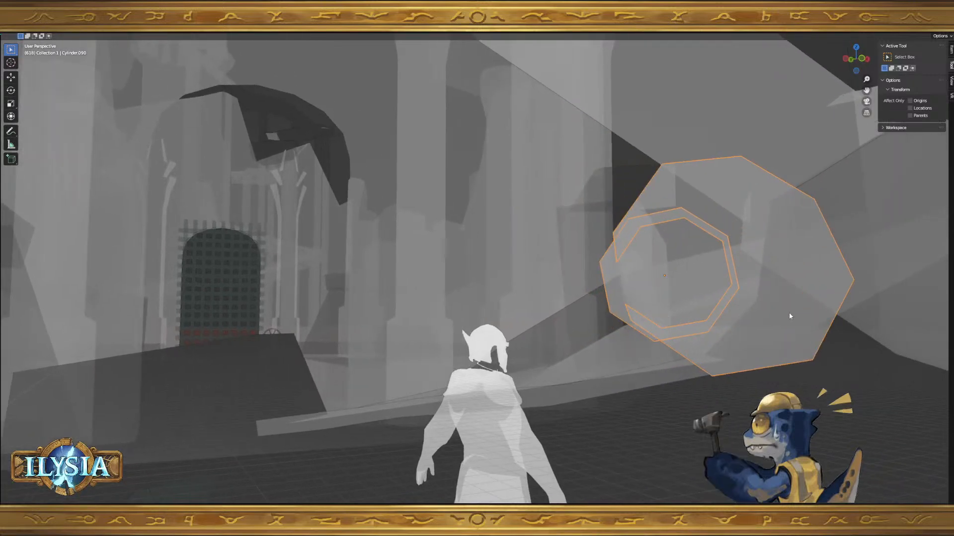
- Rotate the slim fallen column about its local Z axis so the groove faces the walkway
key("s")
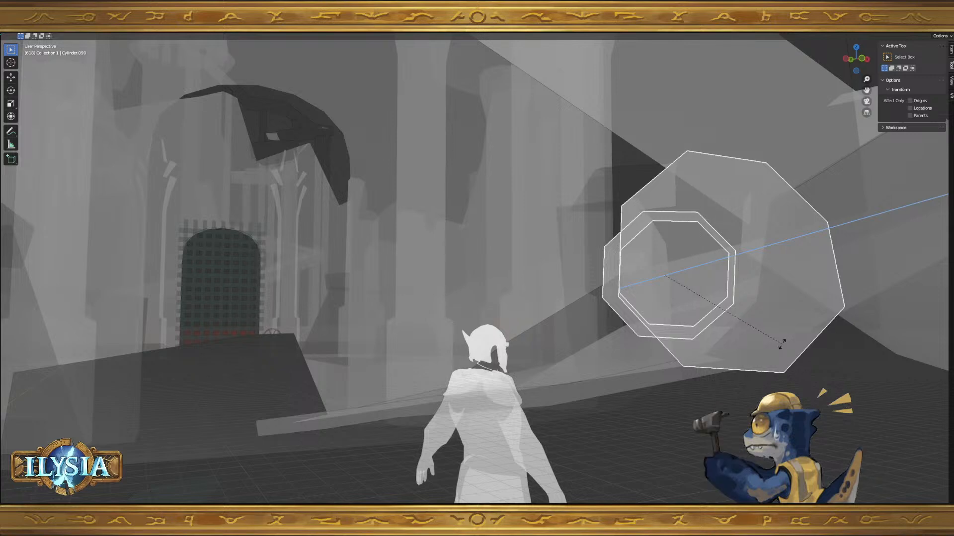
left_click(789, 340)
middle_click_drag(788, 340, 726, 288)
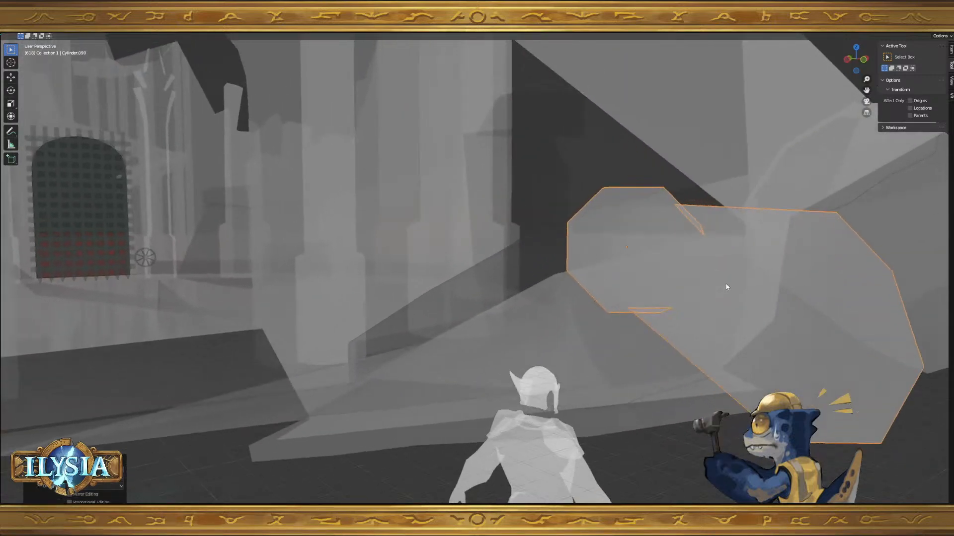
scroll(710, 312, "up", 5)
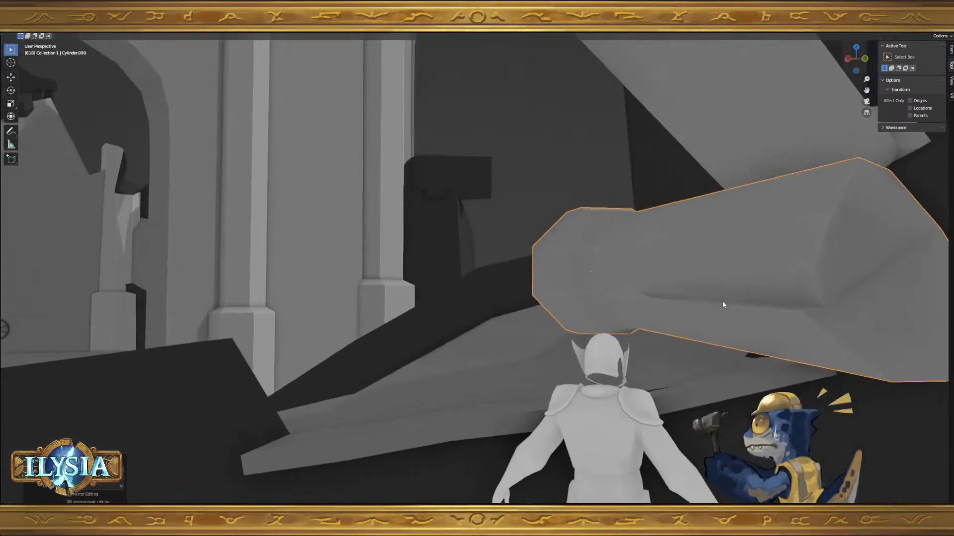
middle_click_drag(716, 307, 624, 324)
key("Tab")
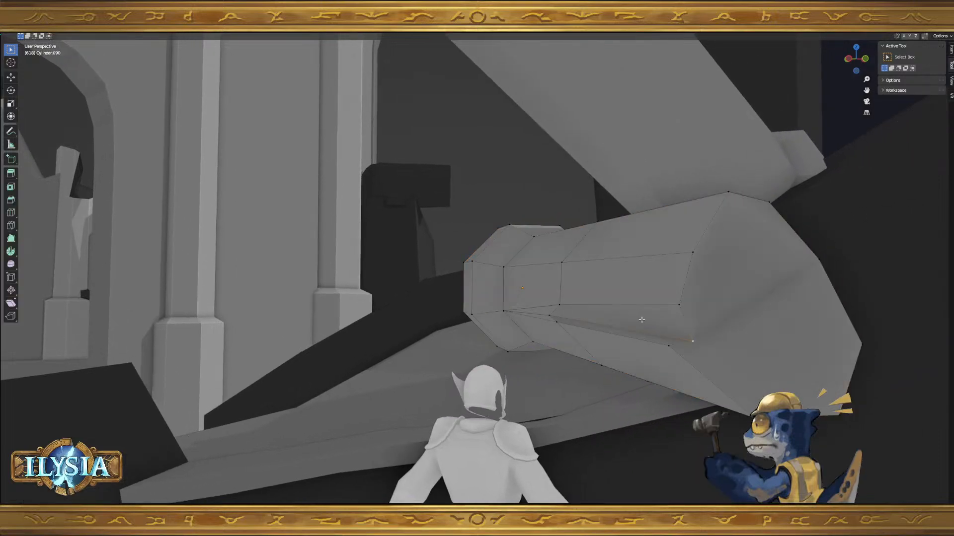
key("Tab")
- Adjust the vertices at the narrow inner tip of the groove on the column's lower side
middle_click_drag(641, 323, 484, 308)
key("Tab")
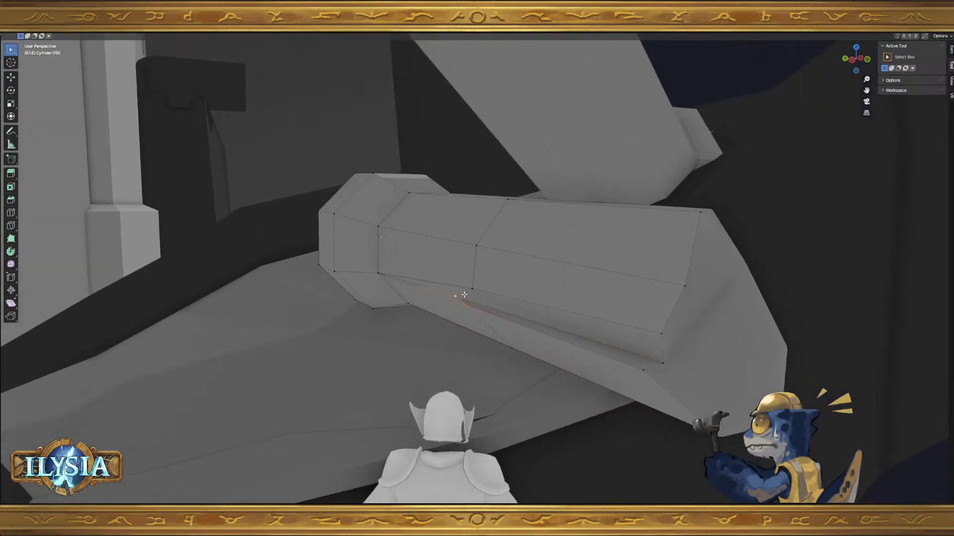
left_click(552, 305)
middle_click_drag(552, 305, 521, 306)
key("Tab")
key("Tab")
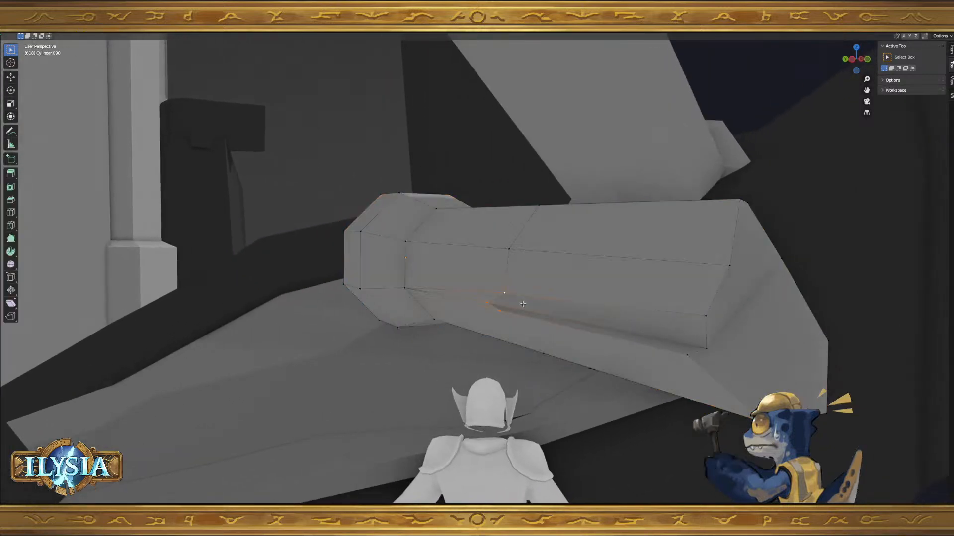
key("Tab")
- Recalculate the normals of the groove faces on the slim fallen column
middle_click_drag(575, 317, 553, 365)
key("Tab")
key("3")
left_click(535, 391)
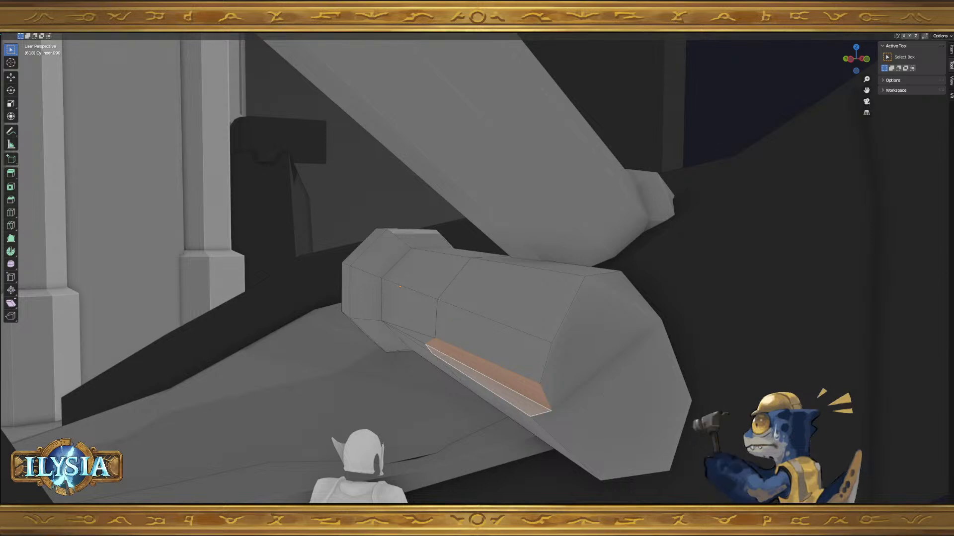
key("shift+n")
key("Tab")
key("Tab")
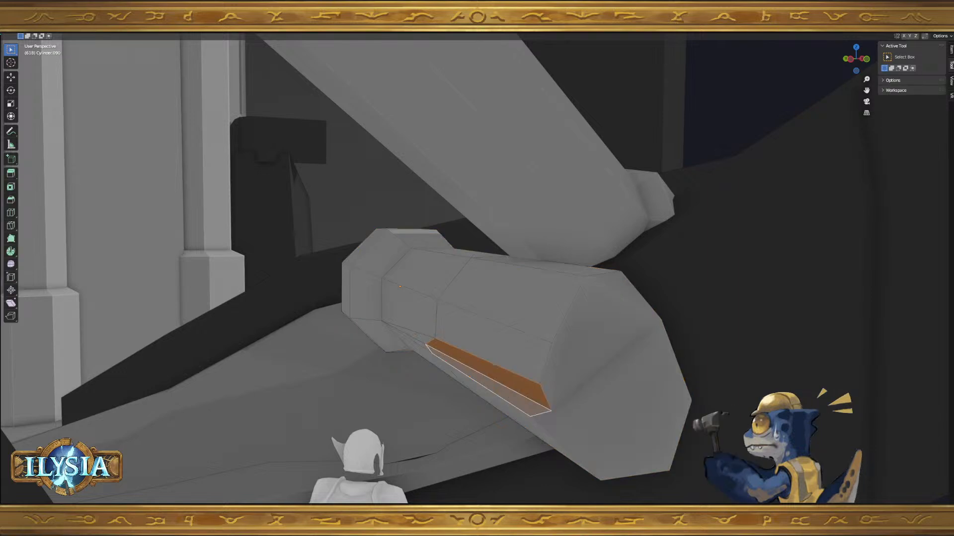
key("Tab")
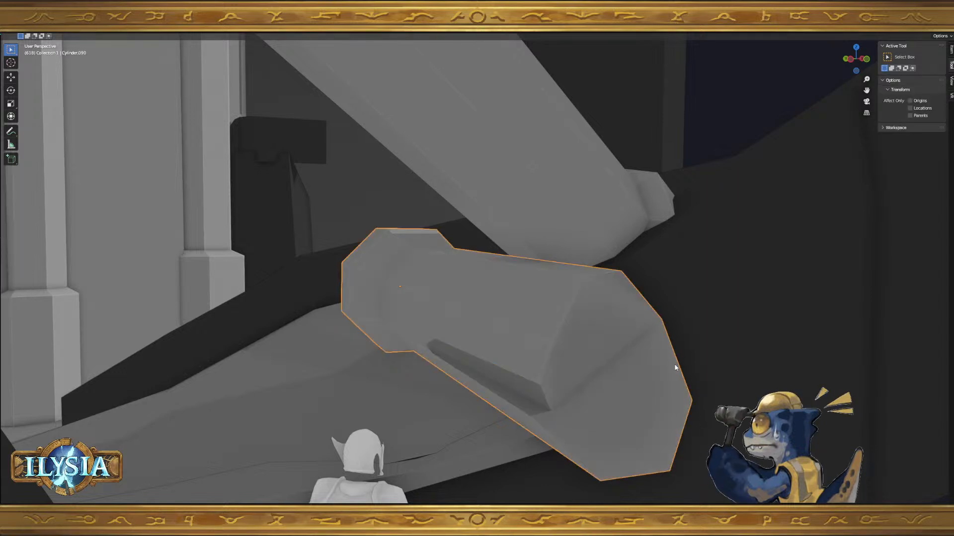
- Select the end-cap faces and the triangular chip face at the broken end of the larger leaning column
middle_click_drag(674, 364, 603, 375)
middle_click_drag(611, 332, 666, 332)
left_click(605, 279)
key("Tab")
middle_click_drag(546, 257, 490, 207)
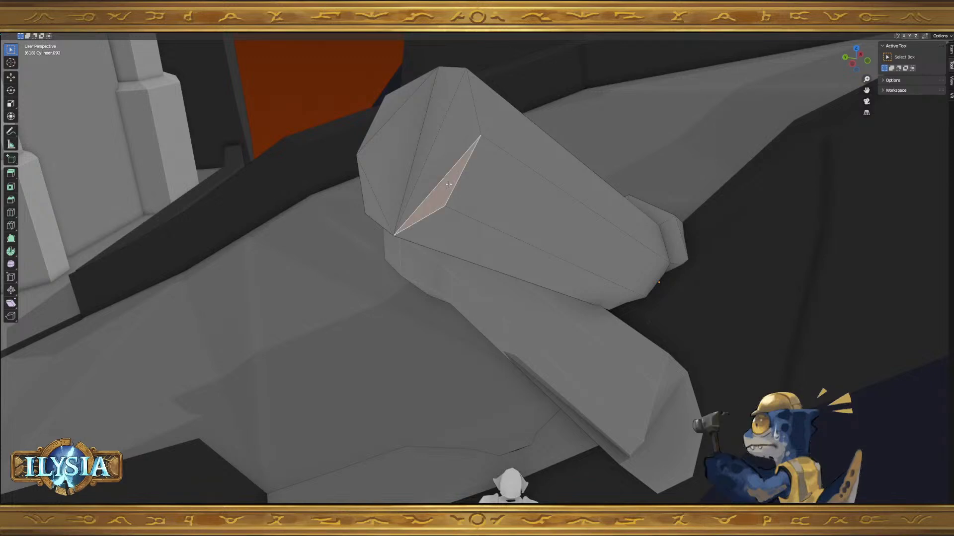
mouse_move(429, 179)
left_mouse_down()
mouse_move(405, 194)
mouse_move(382, 162)
left_mouse_up()
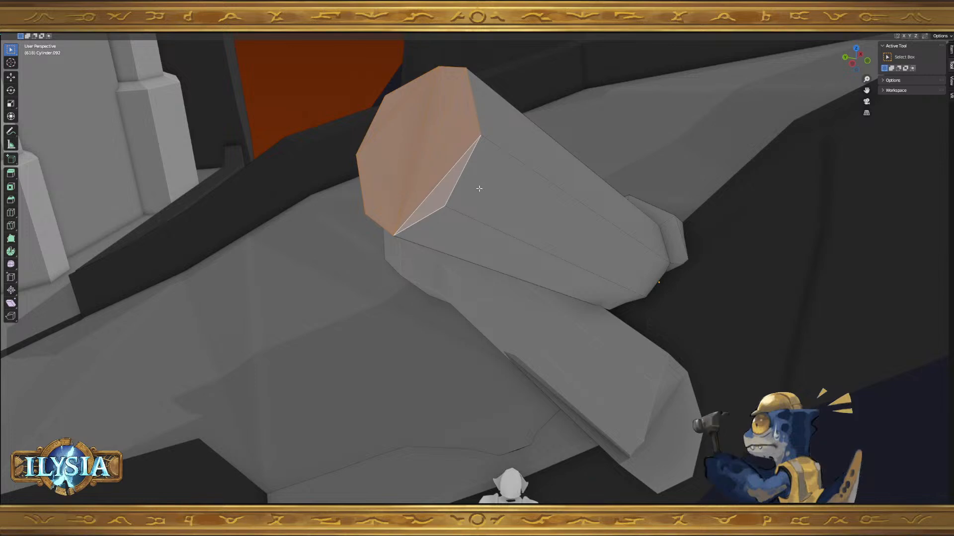
left_click(600, 251)
middle_click_drag(606, 268, 572, 243)
key("Tab")
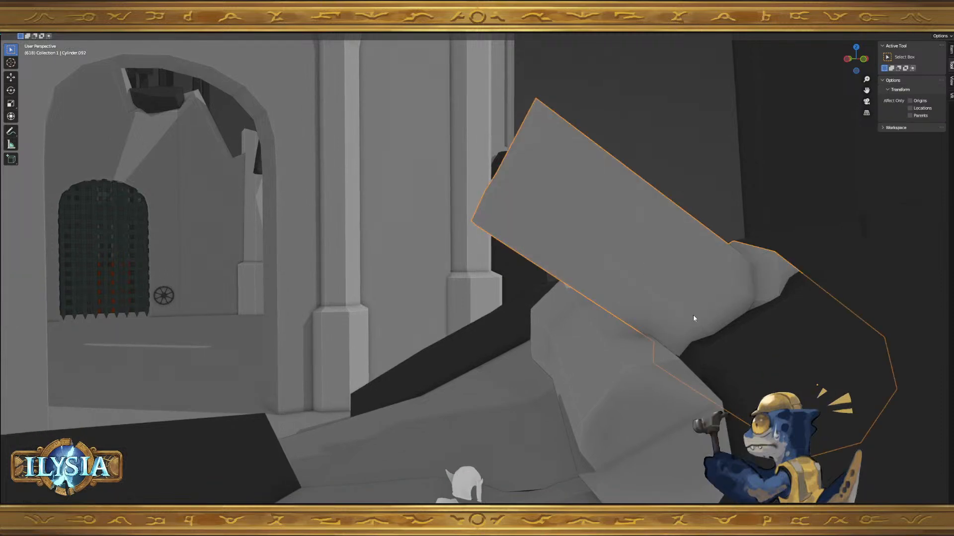
- Reposition the larger broken column against the slim fallen one and turn it about the Z axis so it lies across the shaft
key("g")
left_click(748, 339)
middle_click_drag(748, 339, 812, 357)
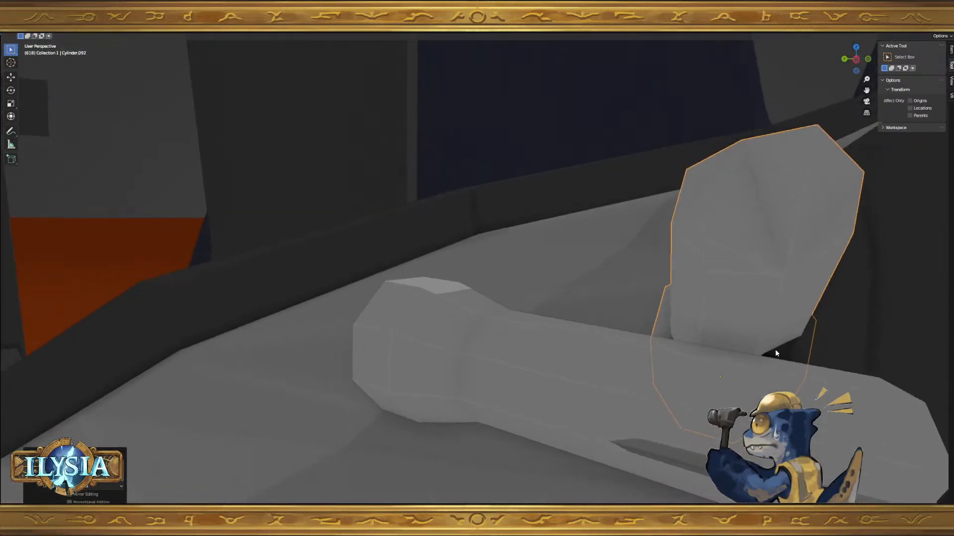
key("z")
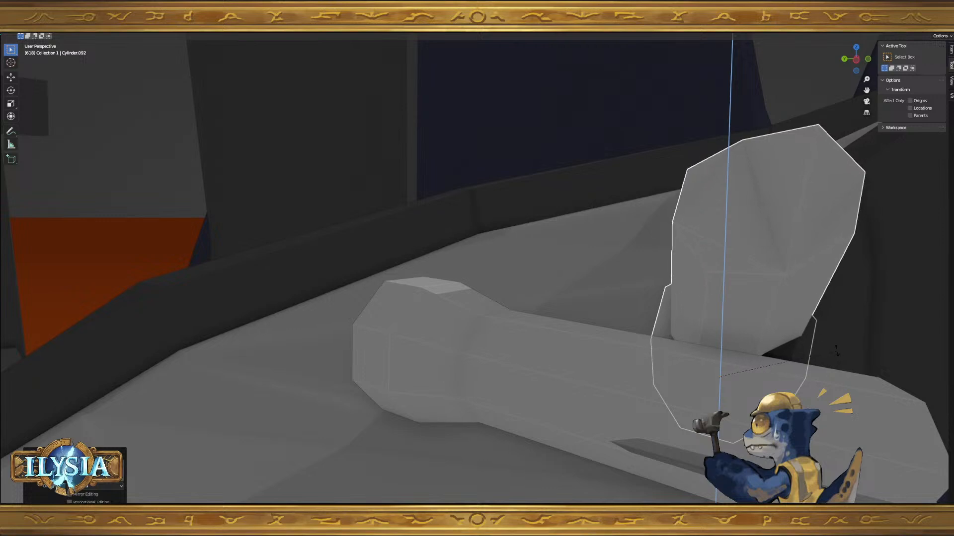
left_click(817, 344)
key("g")
left_click(770, 375)
middle_click_drag(770, 375, 635, 291)
key("z")
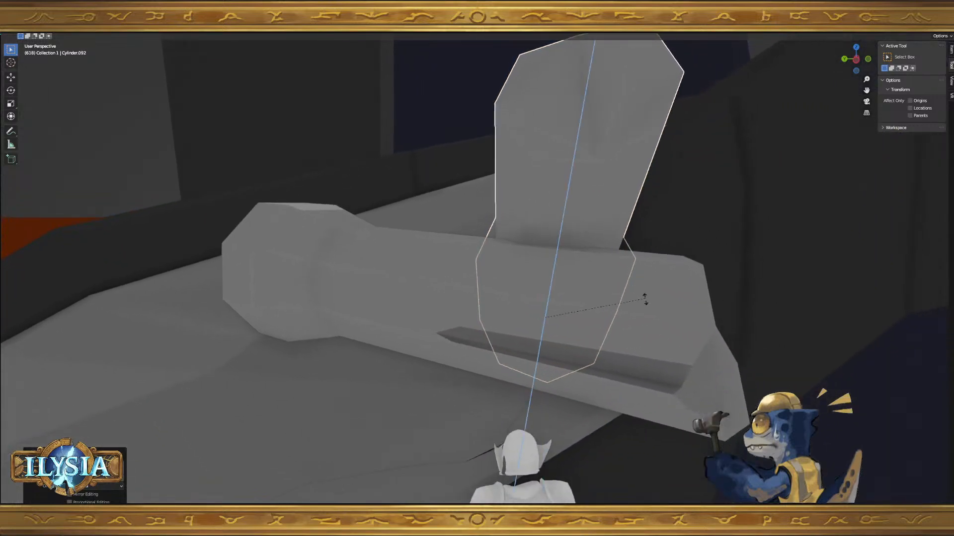
left_click(579, 347)
middle_click_drag(579, 347, 615, 304)
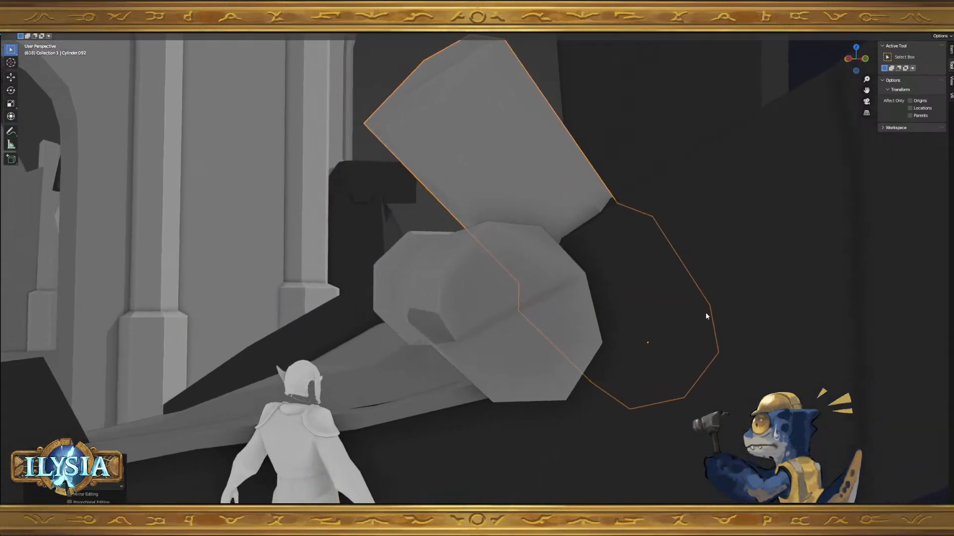
- Tilt the larger column about the X axis and raise it along Z so it rests on the slim column
key("g")
key("x")
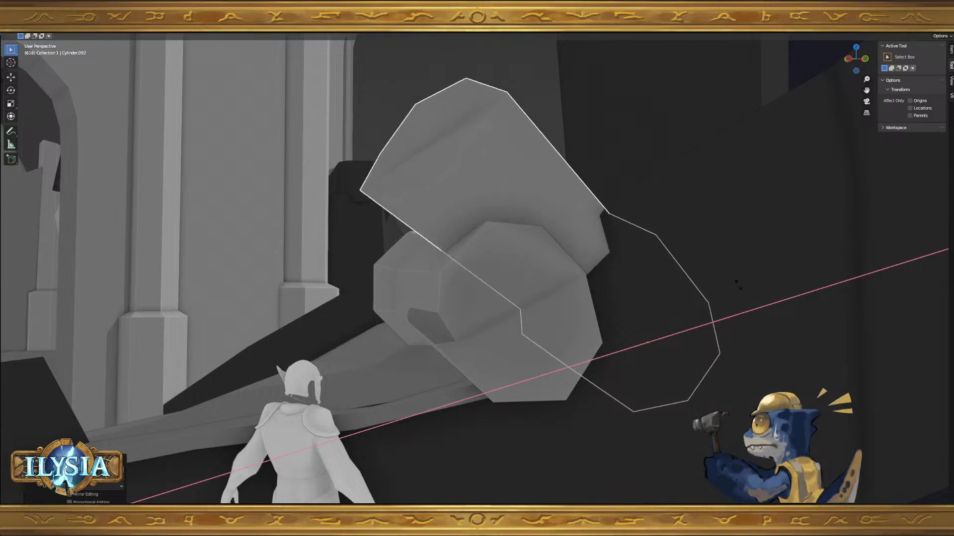
left_click(742, 264)
key("g")
key("z")
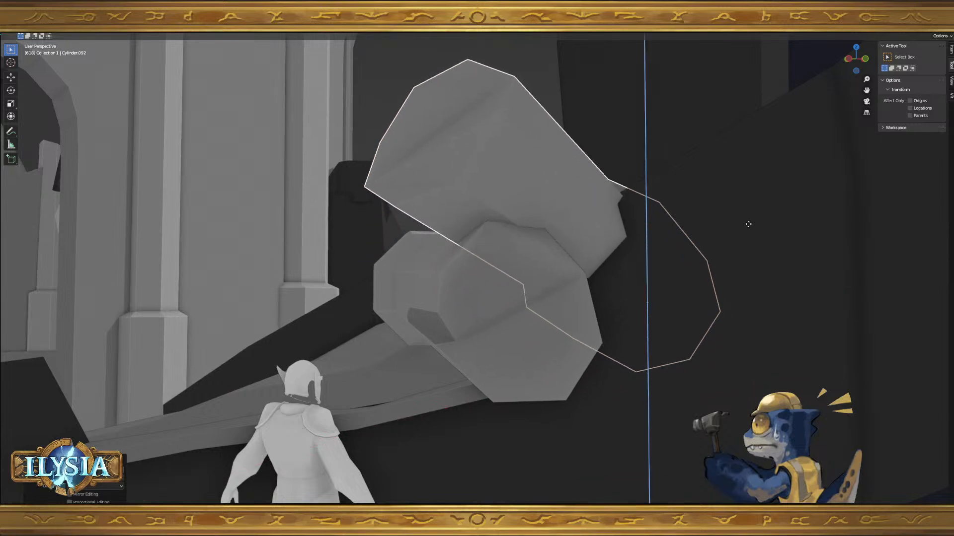
left_click(741, 229)
middle_click_drag(741, 230, 740, 236)
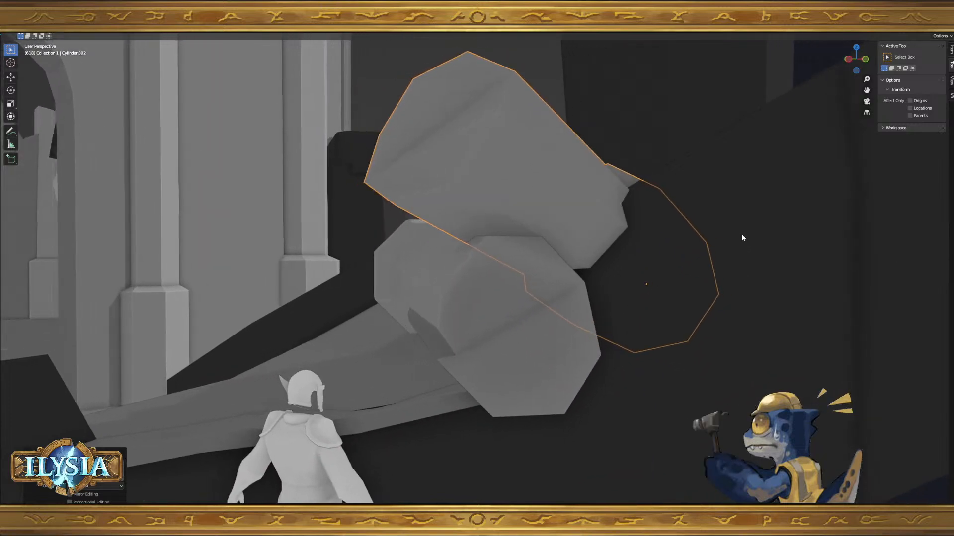
- Rotate the larger column about its local X axis and shift it into place on top of the slim column
key("r")
key("x")
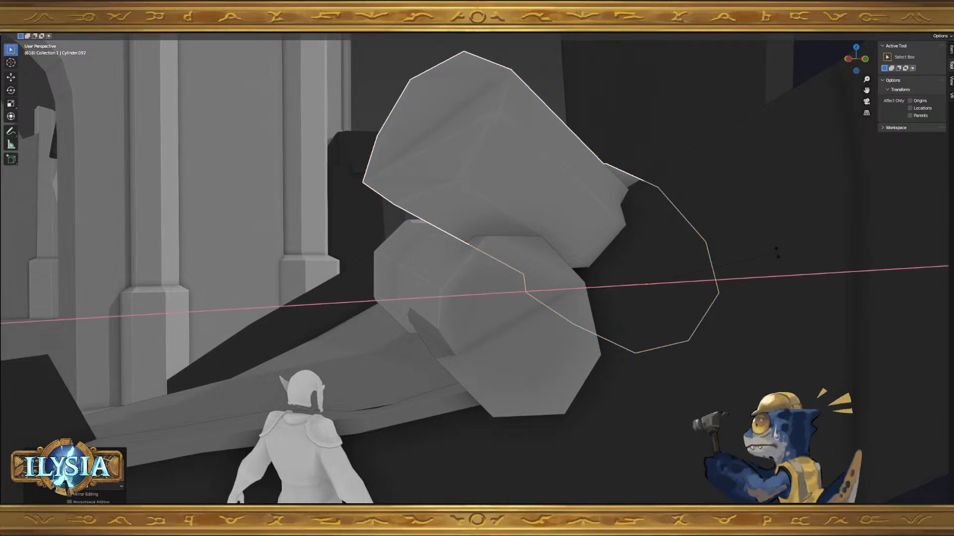
key("x")
left_click(782, 237)
key("g")
left_click(771, 210)
middle_click_drag(771, 210, 680, 270)
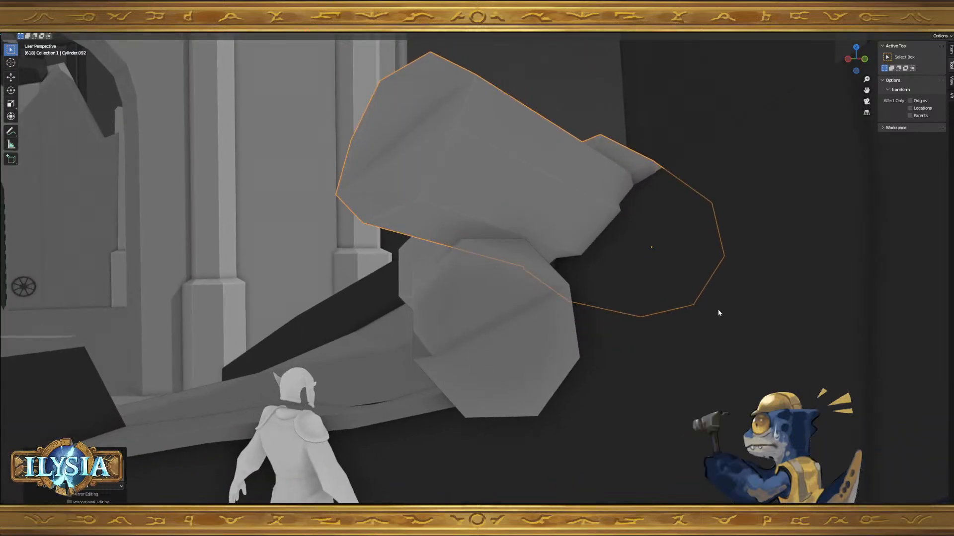
- Rotate the upper fallen pillar about its local X axis to tilt its broken end downward
key("r")
key("z")
key("x")
key("x")
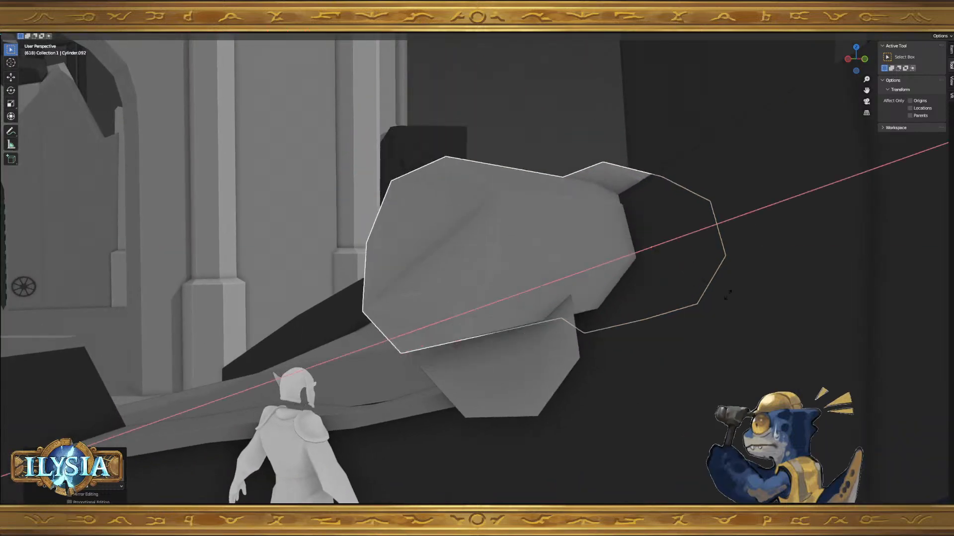
left_click(731, 287)
- Raise the upper pillar clear of the lower one and turn it about its local Z axis
key("shift+d")
left_click(725, 208)
key("r")
key("z")
key("z")
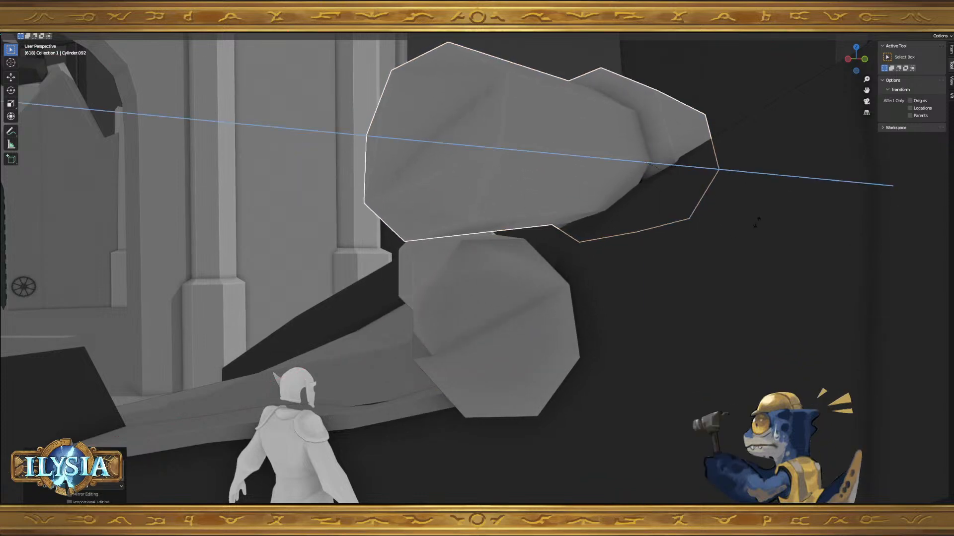
left_click(767, 264)
- Rotate the raised pillar about the X axis and swing it about the vertical Z axis
key("r")
key("x")
left_click(759, 275)
key("r")
key("z")
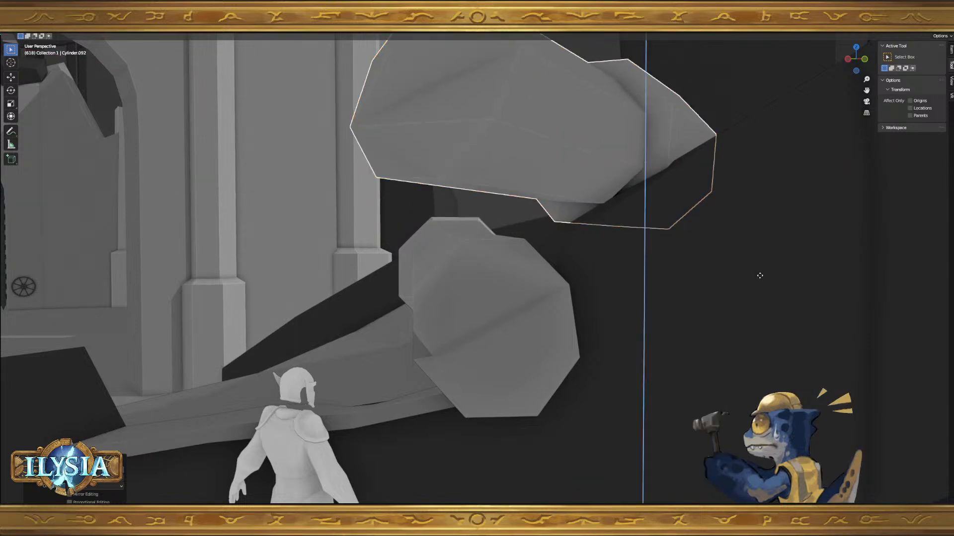
left_click(740, 301)
- Slide the raised pillar along its local Z axis
middle_click_drag(734, 299, 641, 300)
key("g")
key("z")
key("z")
left_click(642, 299)
- Swing the upper pillar about the vertical axis and roll it about its local Z axis
middle_click_drag(643, 299, 717, 333)
key("r")
key("z")
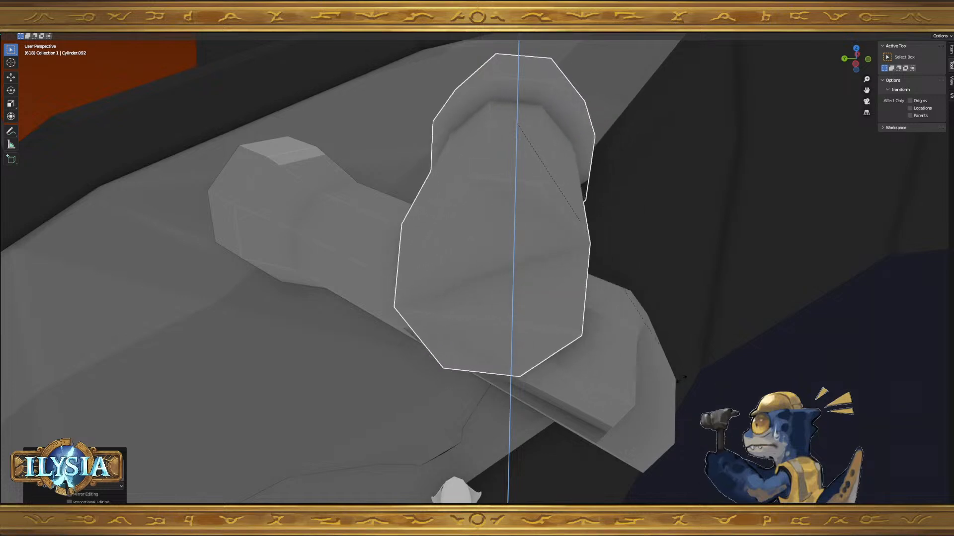
left_click(618, 268)
middle_click_drag(660, 366, 609, 348)
key("r")
key("z")
key("z")
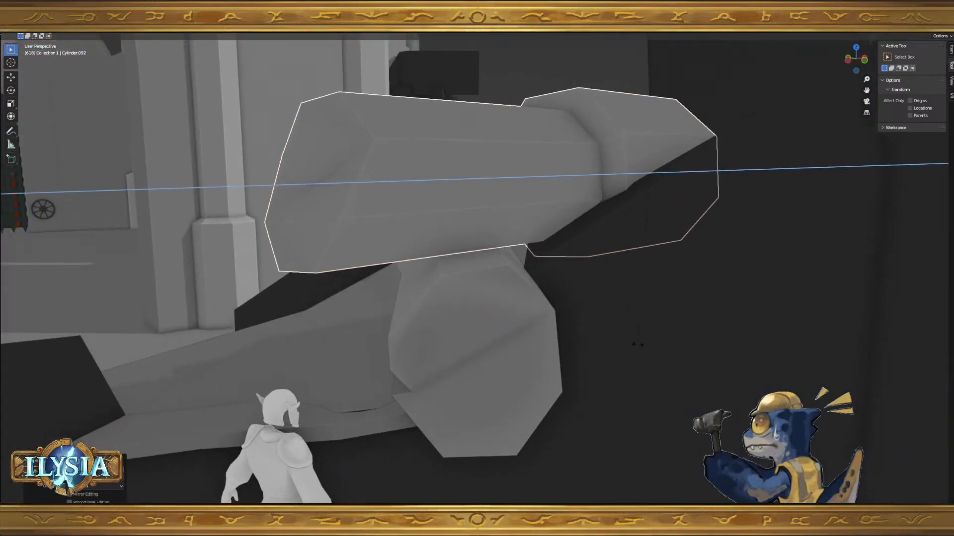
left_click(632, 343)
- Push the upper pillar back toward the dark wall along its local Z axis
key("g")
key("z")
key("z")
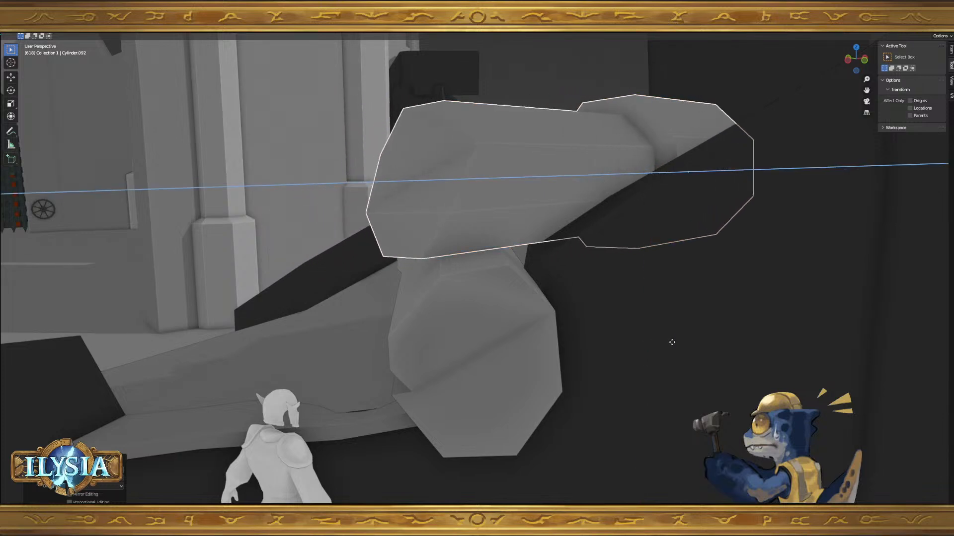
left_click(663, 340)
- Adjust the upper pillar's height and its position along local Z so that it rests on the lower pillar
mouse_move(659, 336)
middle_mouse_down()
mouse_move(635, 341)
mouse_move(676, 356)
mouse_move(669, 350)
mouse_move(720, 356)
mouse_move(784, 345)
mouse_move(653, 337)
mouse_move(659, 328)
middle_mouse_up()
key("g")
key("z")
middle_click_drag(659, 325, 696, 327)
key("g")
key("z")
left_click(691, 352)
key("g")
key("z")
key("z")
key("z")
key("z")
left_click(691, 355)
- Enter the upper pillar's mesh and try to move the lower triangular face of its broken end
middle_click_drag(689, 355, 383, 245)
key("Tab")
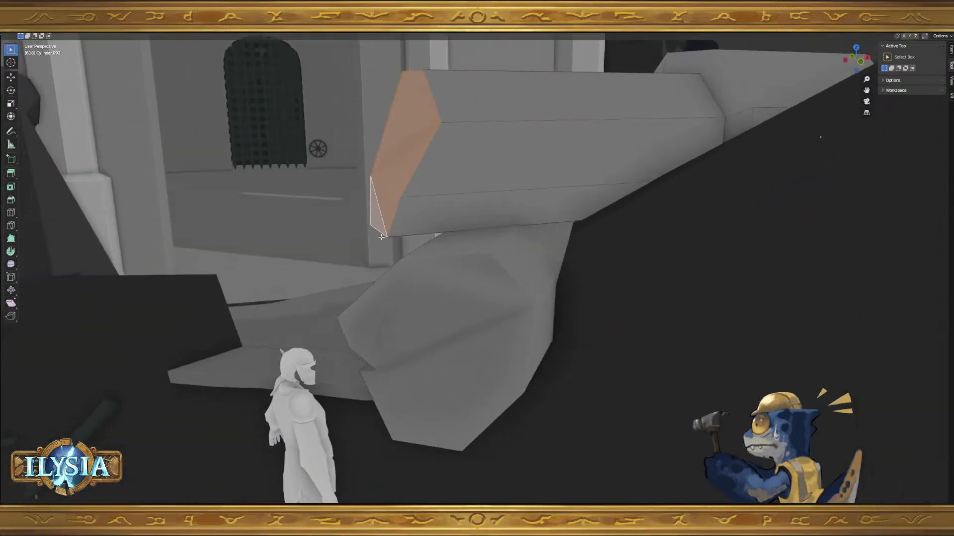
left_click(385, 209)
middle_click_drag(385, 209, 393, 212)
key("g")
key("z")
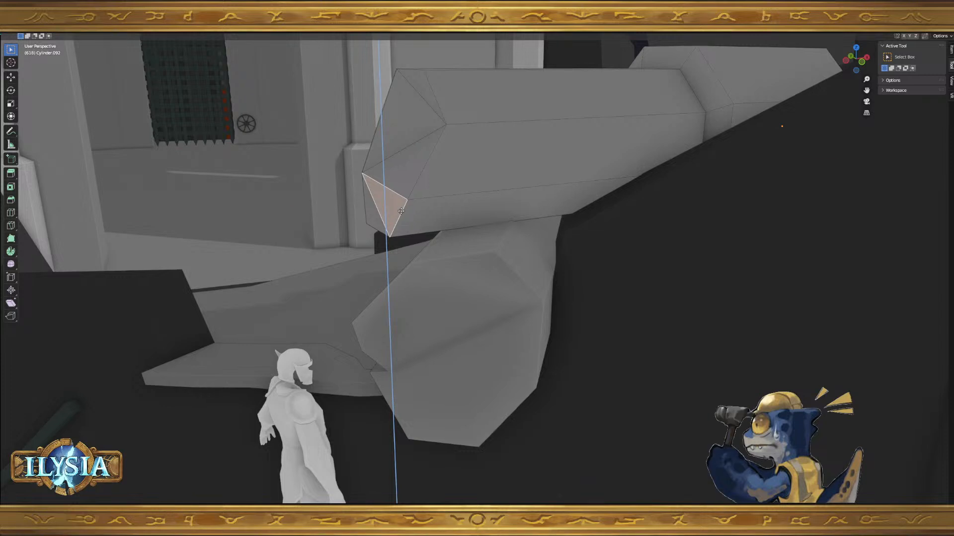
key("x")
left_click(397, 211)
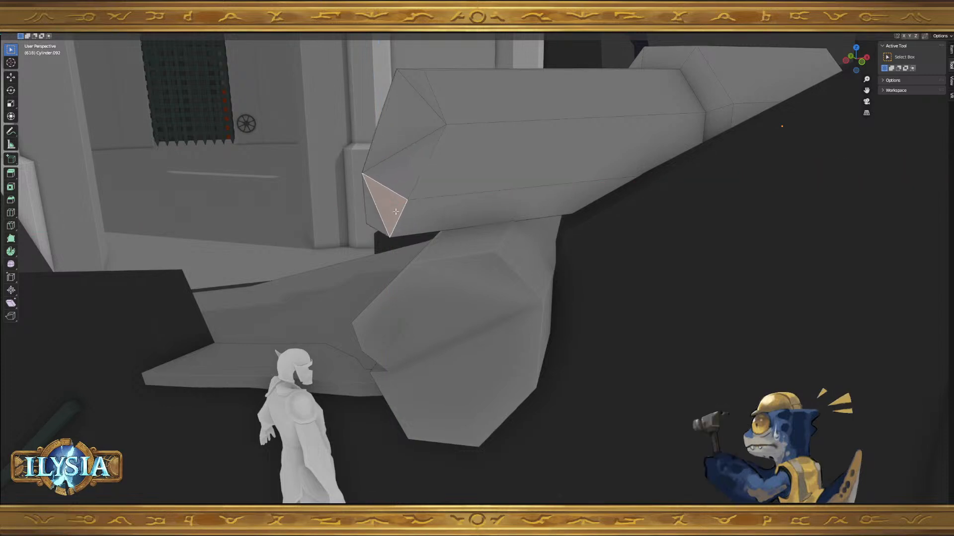
- Add a lengthwise loop cut low along the side of the upper pillar
left_click(396, 212)
left_click(397, 215)
middle_click_drag(381, 219, 462, 217)
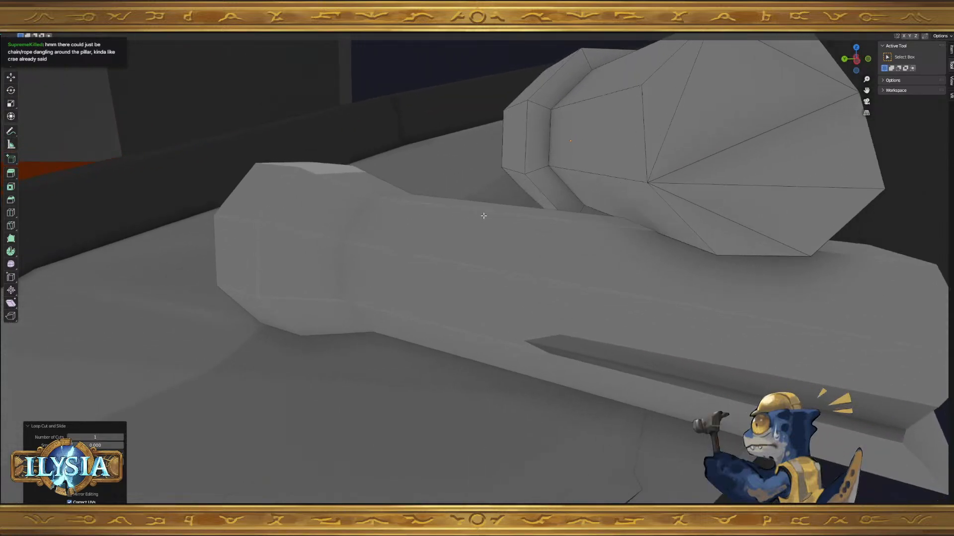
left_click(673, 217)
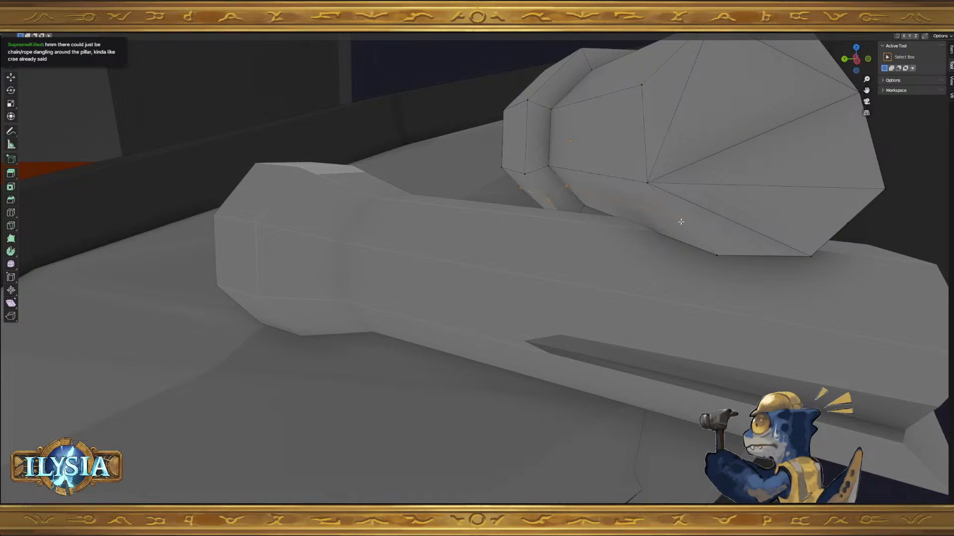
middle_click_drag(849, 223, 768, 228)
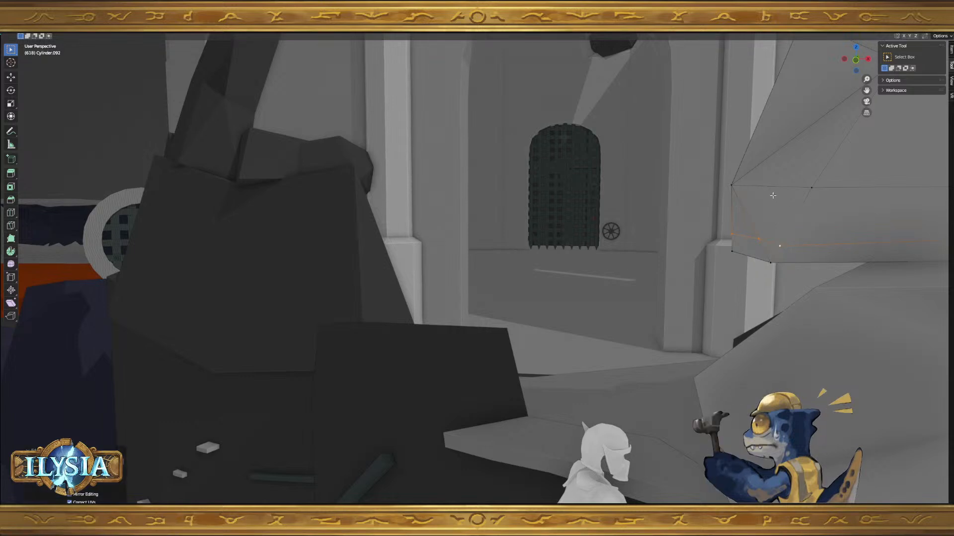
- Shift the broken end's vertices above the cut inward and add another loop cut along the lower side
left_click_drag(816, 208, 840, 208)
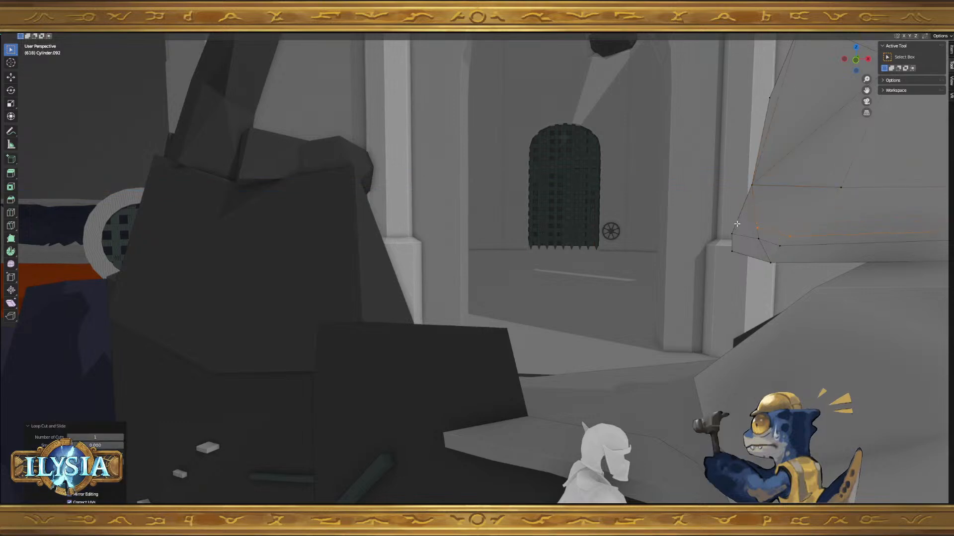
middle_click_drag(736, 224, 760, 229)
scroll(802, 220, "down", 5)
middle_click_drag(538, 235, 711, 260)
- Refine the lower edge loops at the broken end and dissolve the unneeded vertices
scroll(588, 240, "up", 2)
key("ctrl+r")
key("ctrl+r")
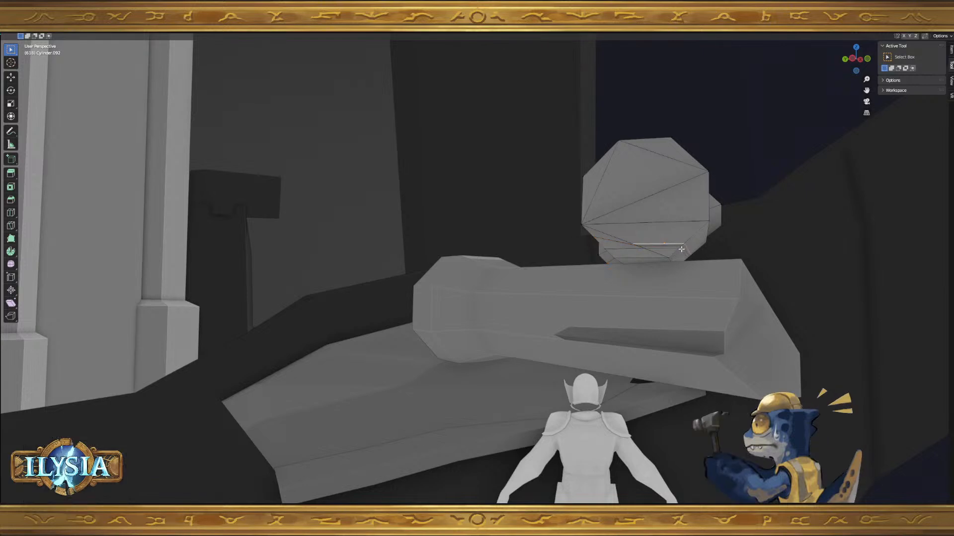
scroll(656, 248, "up", 3)
scroll(805, 225, "down", 1)
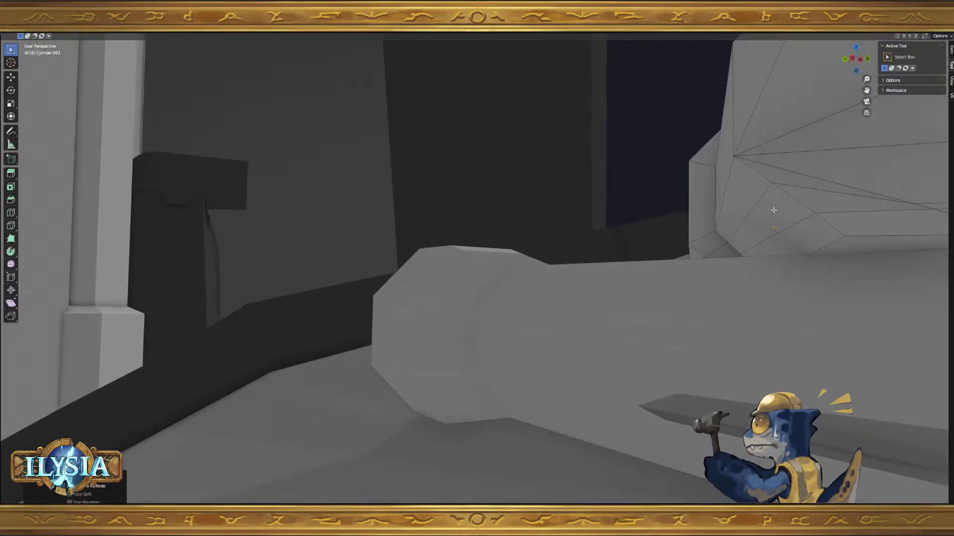
- Select the lower edge path across the broken end and move it inward along local Z to form a notch
middle_click_drag(785, 207, 713, 247)
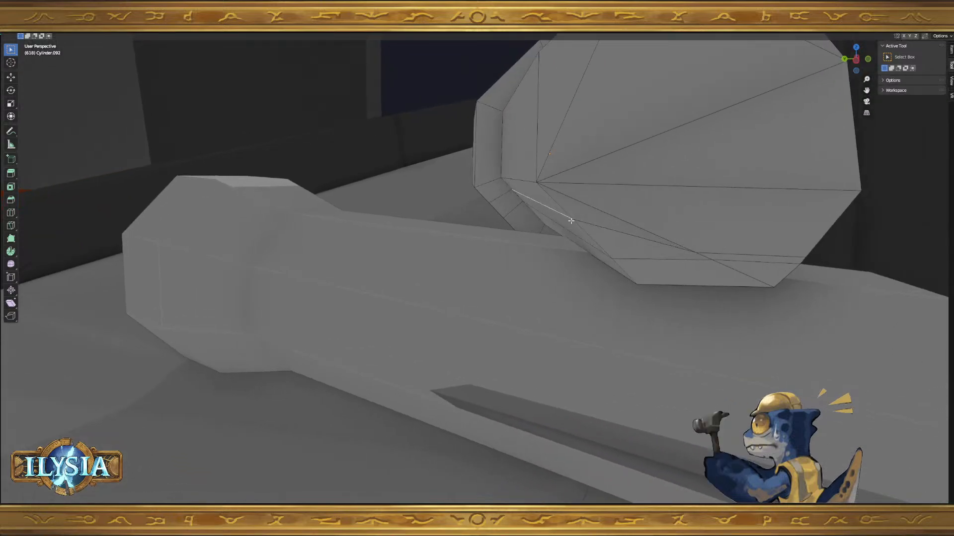
middle_click_drag(571, 221, 574, 214)
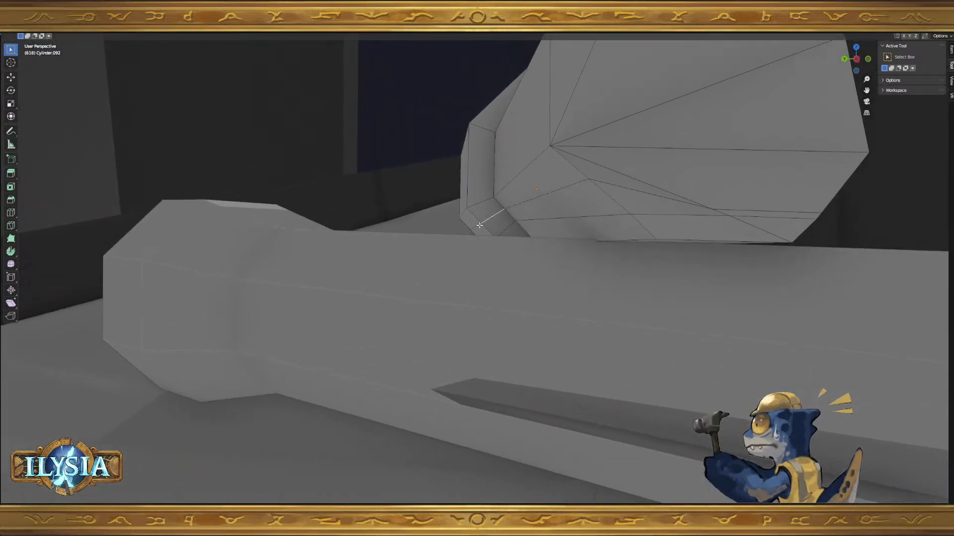
left_click(524, 203, "ctrl")
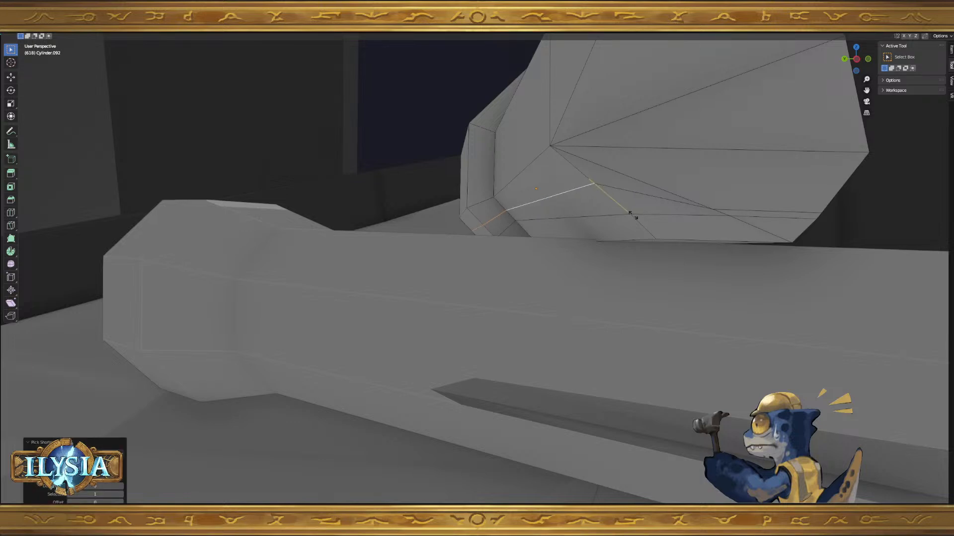
left_click(650, 223)
middle_click_drag(641, 208, 753, 226)
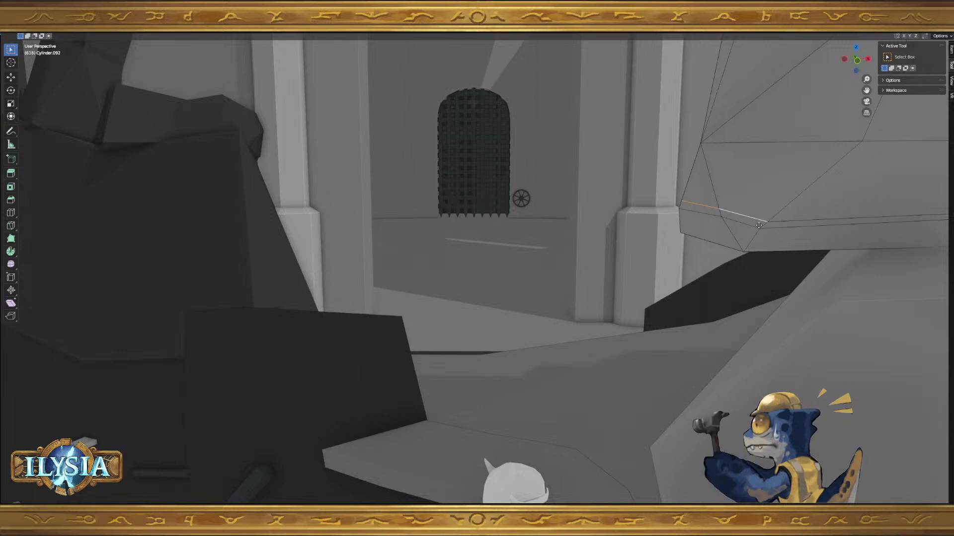
key("z")
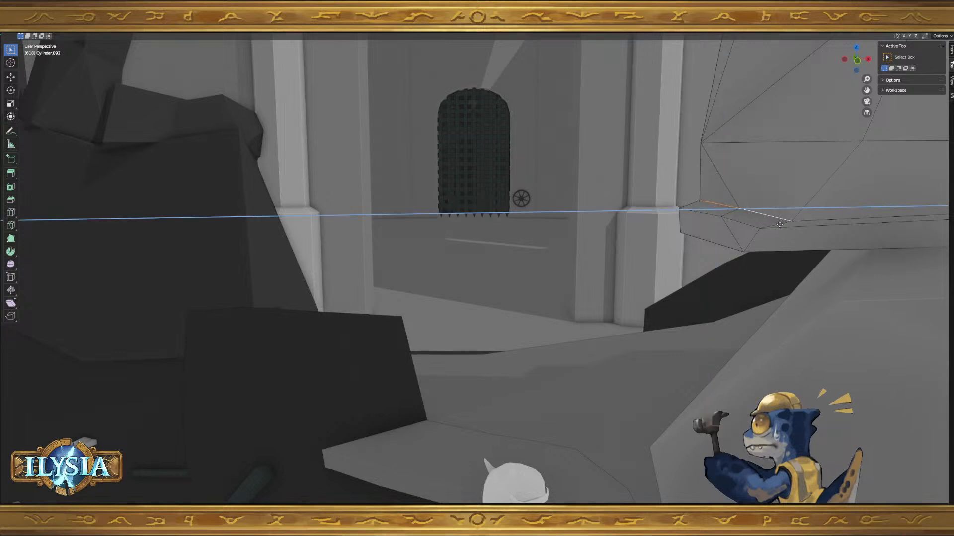
left_click(705, 228)
middle_click_drag(705, 228, 770, 209)
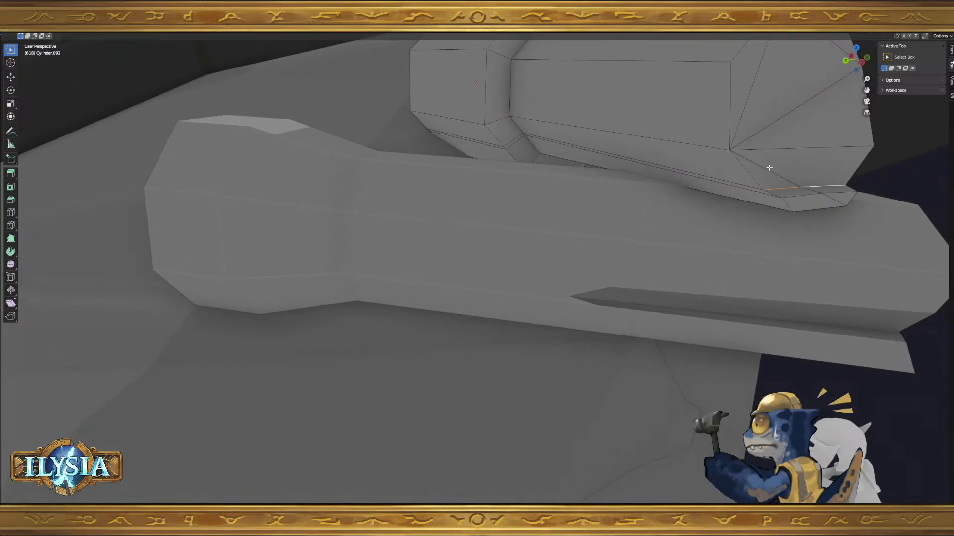
middle_click_drag(802, 138, 698, 182)
left_click(722, 181)
key("Tab")
- Move a single vertex of the upper pillar's mesh along the X axis
middle_click_drag(644, 180, 679, 178)
middle_click_drag(759, 216, 523, 198, "shift")
key("Tab")
middle_click_drag(446, 111, 431, 96)
key("1")
left_click(449, 98)
key("g")
key("x")
left_click(541, 107)
- Select the cap faces and the narrow lower faces of the upper pillar's broken end
key("Tab")
scroll(427, 164, "down", 6)
middle_click_drag(428, 164, 501, 228)
scroll(496, 209, "up", 3)
key("Tab")
left_click_drag(503, 287, 525, 293)
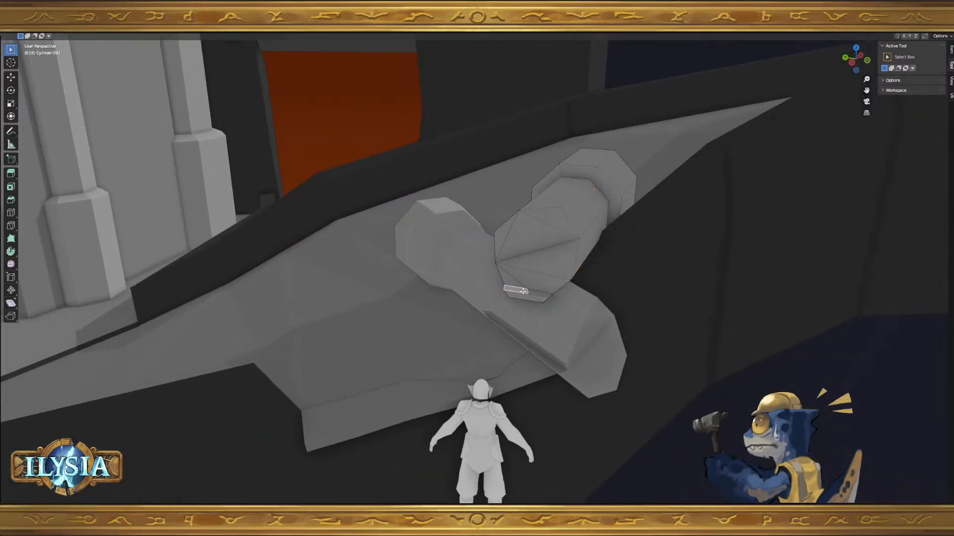
left_click(528, 281)
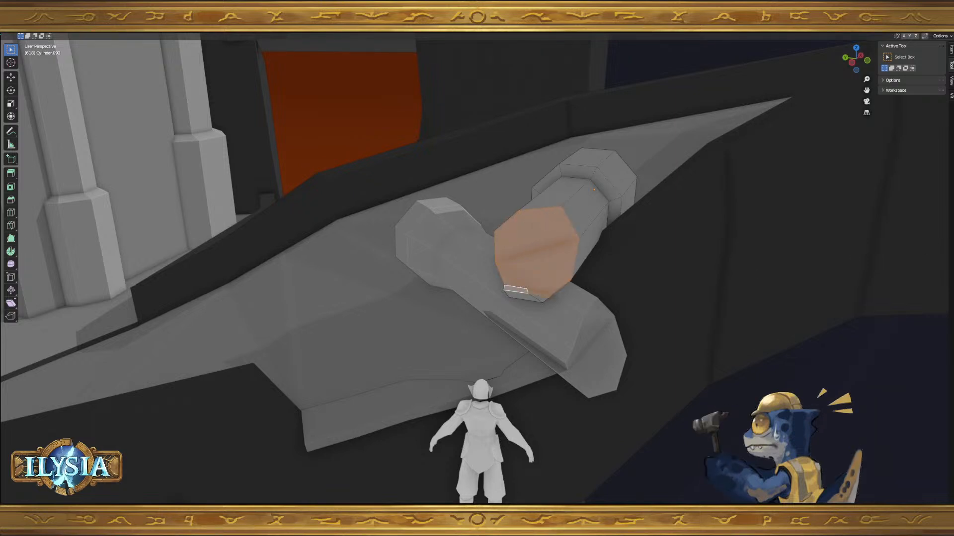
- Select only the narrow lower faces of the broken end, clear the selection and return to object mode
middle_click_drag(781, 267, 663, 287)
key("Tab")
key("Tab")
left_click(602, 299)
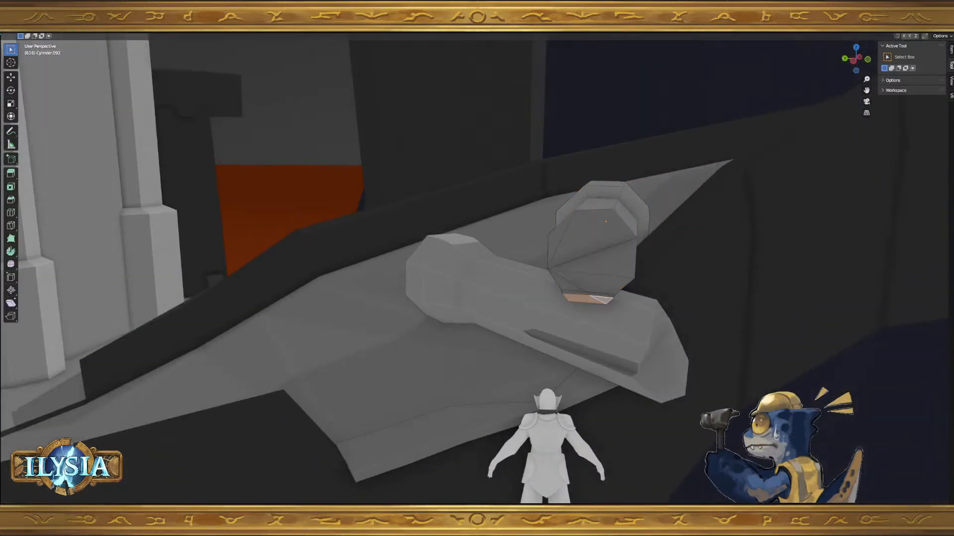
middle_click_drag(661, 289, 624, 284)
left_click(587, 169)
key("Tab")
- Rotate the upper pillar about the Z axis and shift it across the lower pillar
middle_click_drag(758, 301, 701, 356)
key("r")
key("z")
left_click(764, 309)
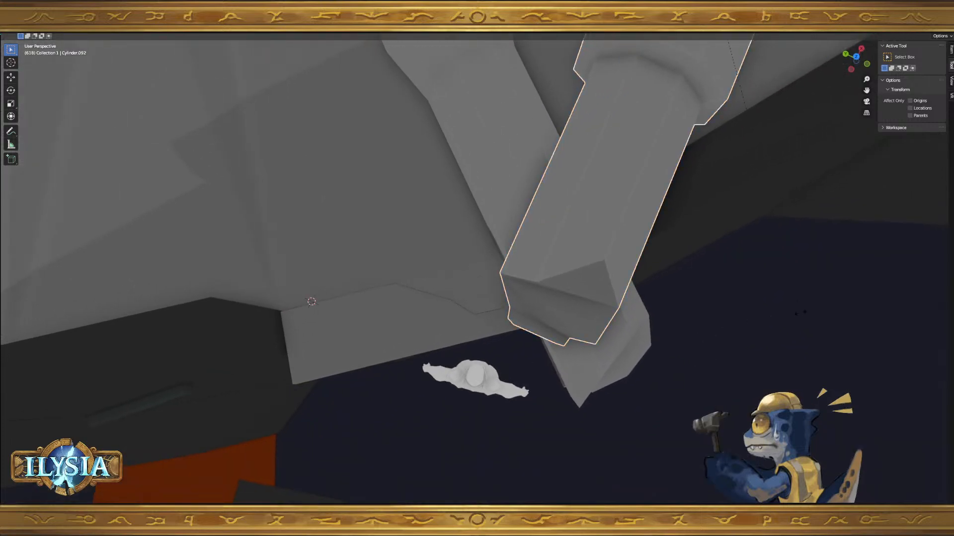
key("z")
left_click(753, 354)
key("g")
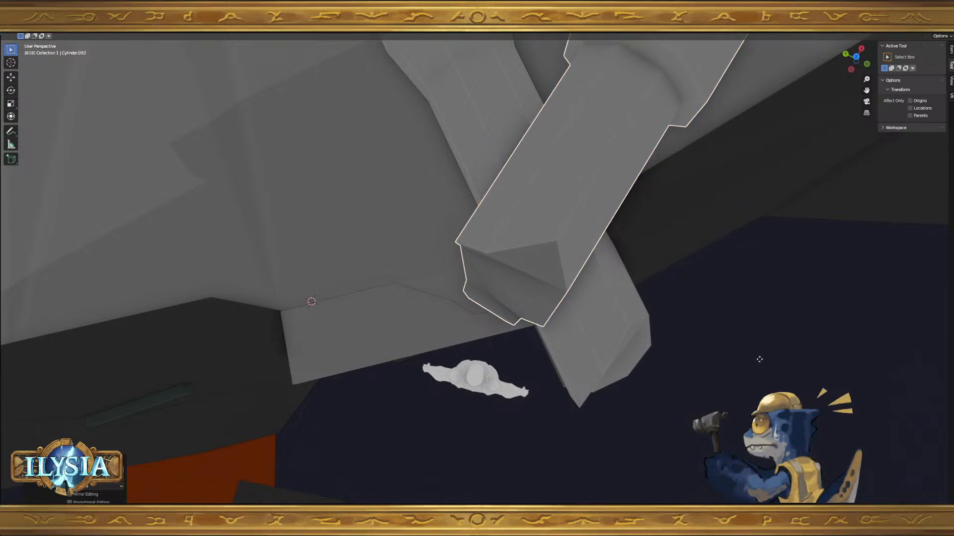
left_click(763, 354)
- From the top view, fine-tune the upper pillar's position and its rotation about Z where it crosses the lower pillar
middle_click_drag(763, 354, 746, 342)
key("KP_7")
scroll(585, 258, "up", 4)
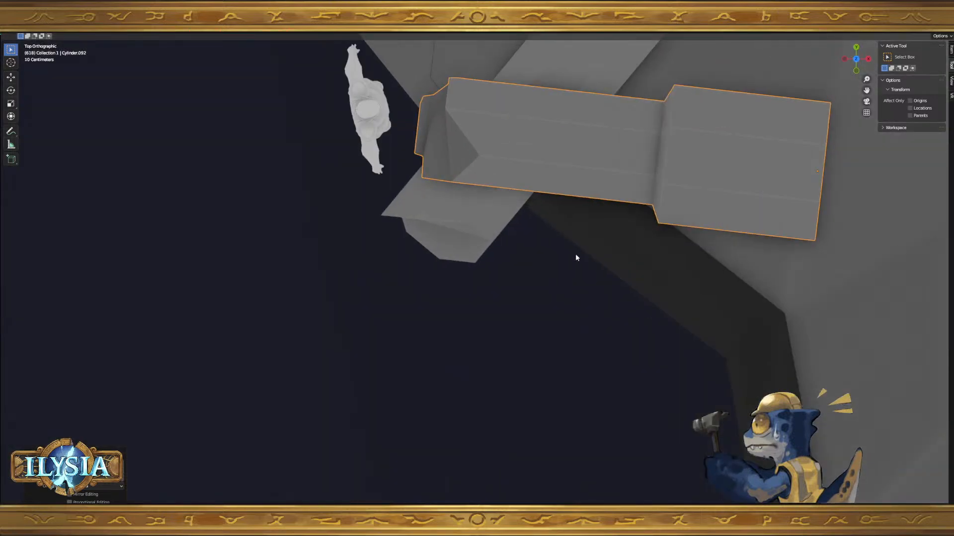
middle_click_drag(585, 262, 740, 411, "shift")
key("z")
left_click(828, 371)
key("g")
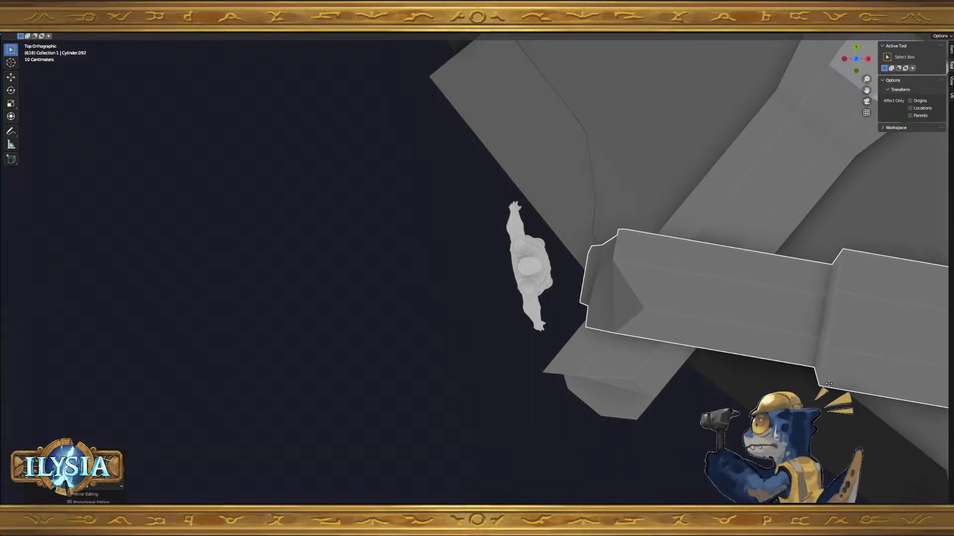
left_click(828, 399)
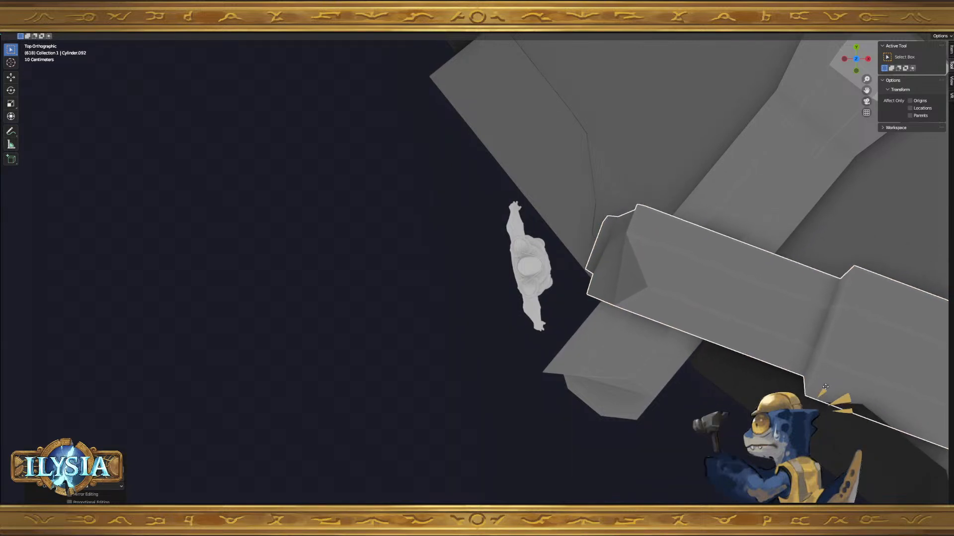
left_click(821, 393)
- Examine the placement of the stacked pillars against the ledge and the character from several angles
middle_click_drag(685, 360, 758, 327)
scroll(711, 364, "down", 5)
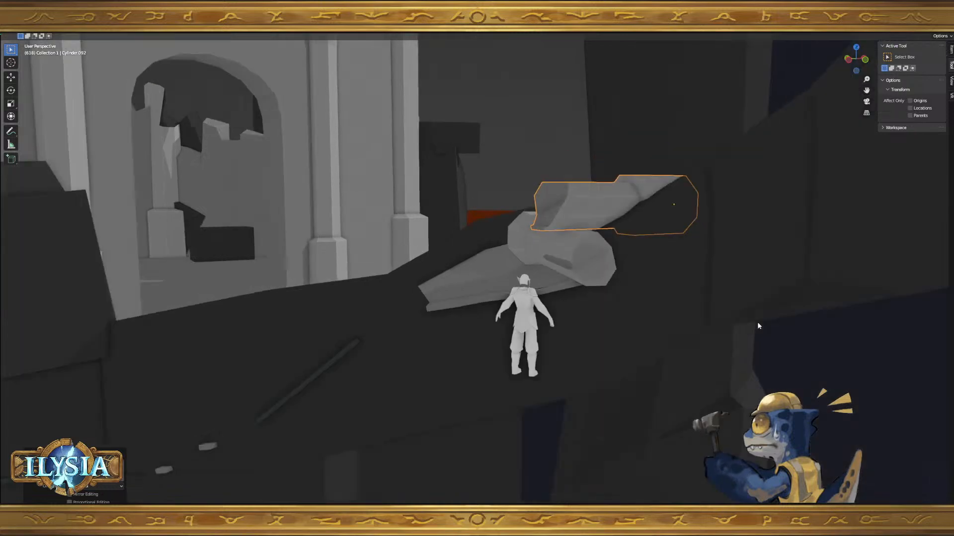
middle_click_drag(757, 322, 619, 363)
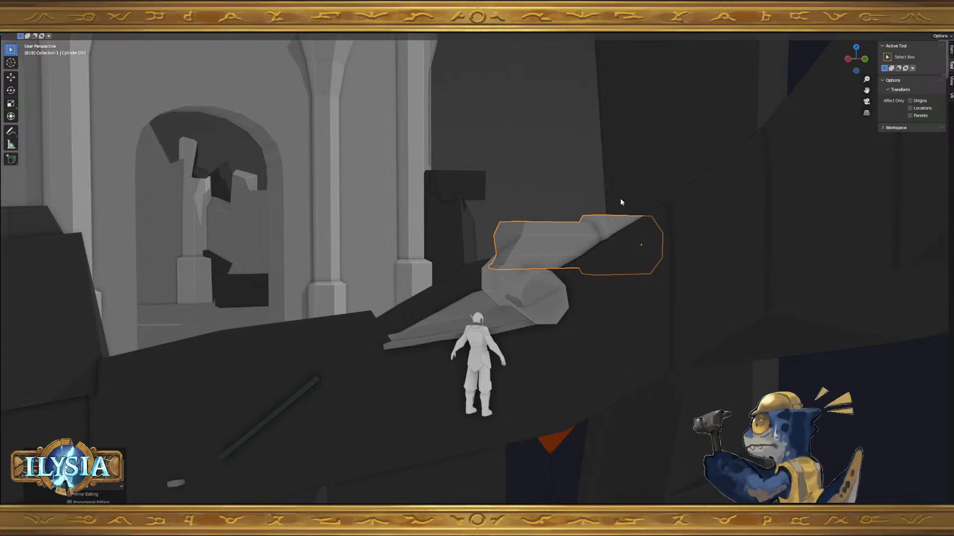
middle_click_drag(802, 378, 795, 366)
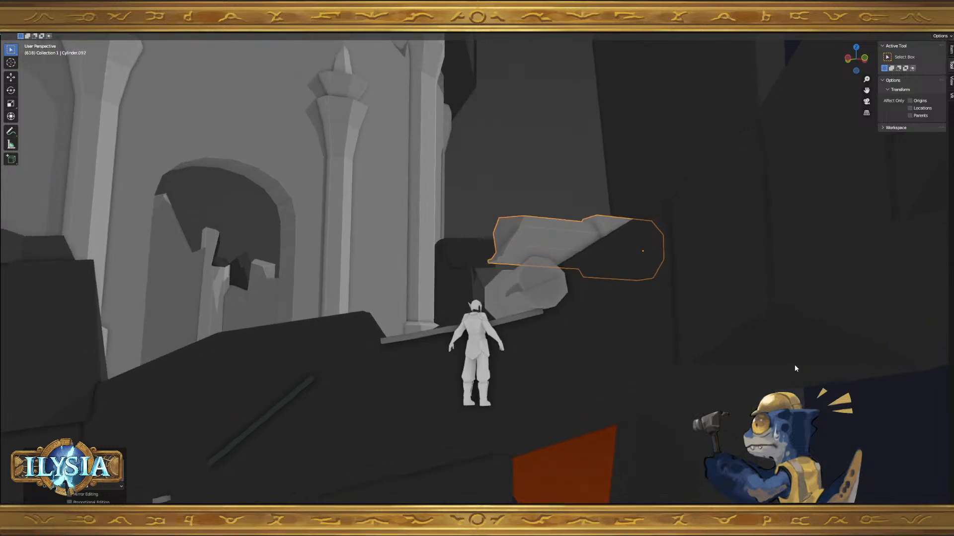
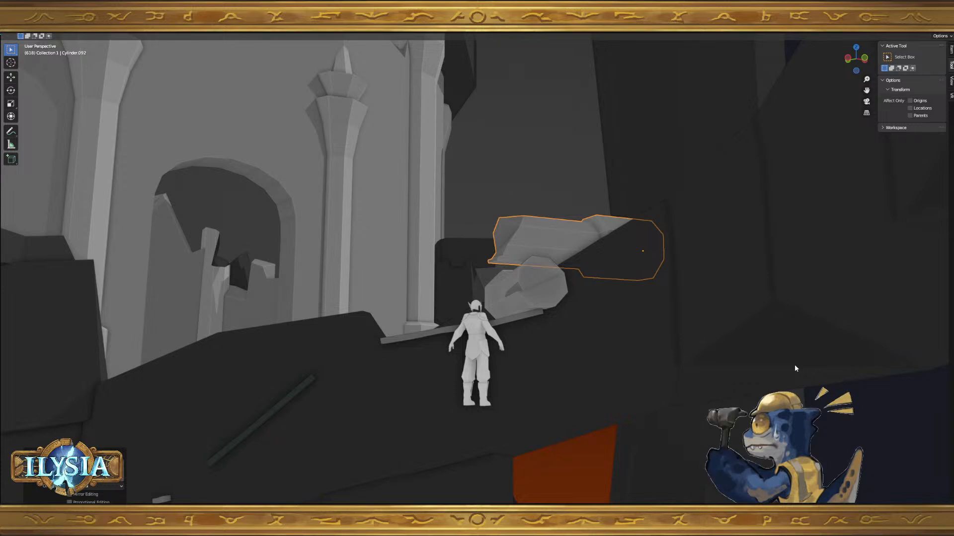
middle_click_drag(586, 188, 665, 218)
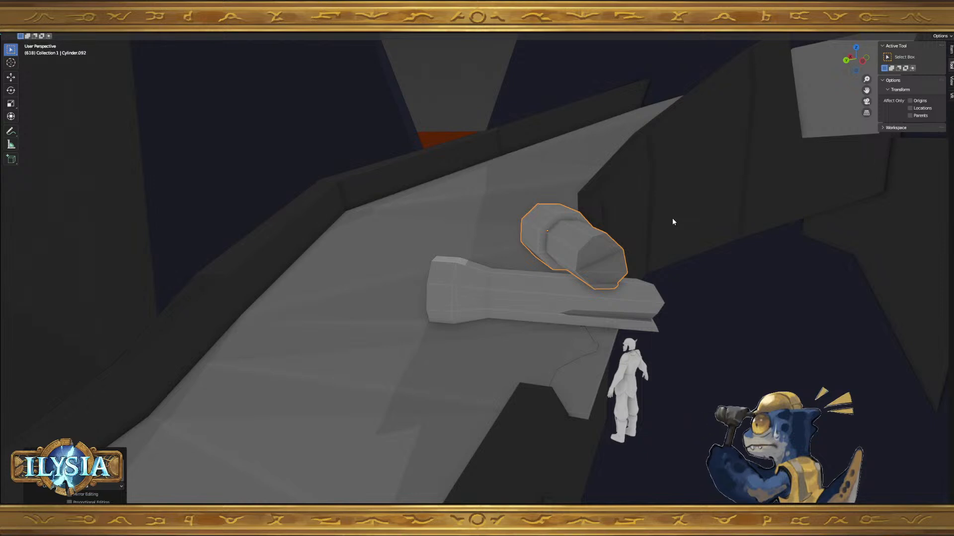
middle_click_drag(685, 258, 585, 258)
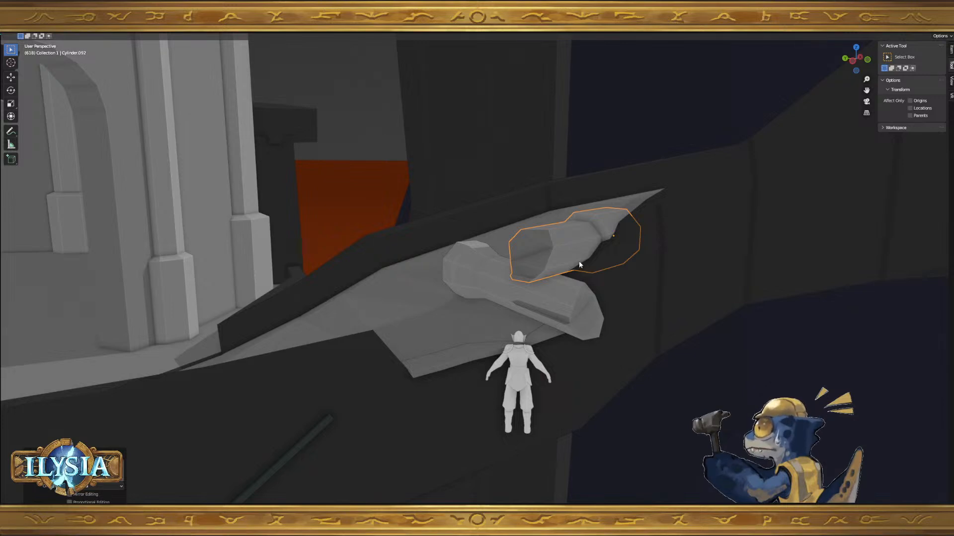
- Select both crossed pillar pieces and move them together from the ledge to the broken far end of the bridge
middle_click_drag(580, 283, 575, 303)
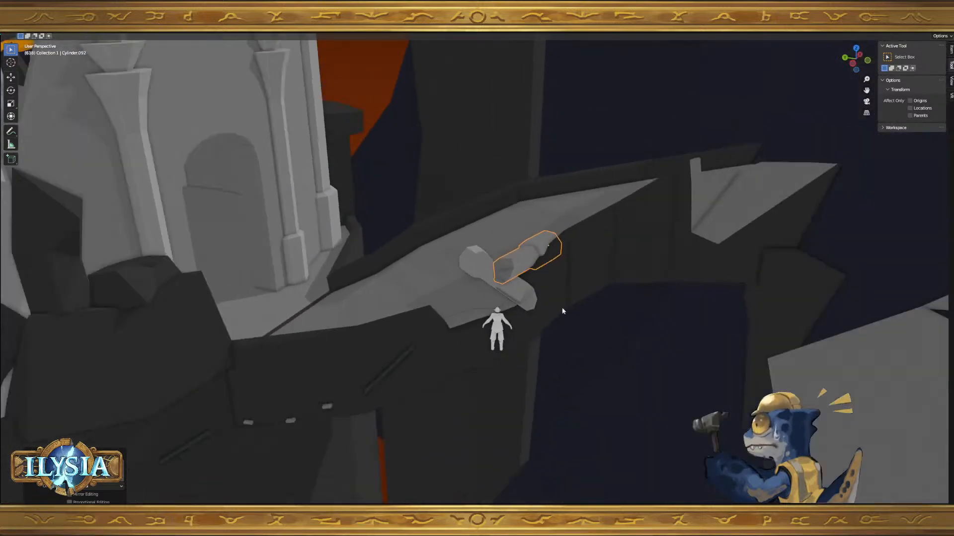
left_click(504, 297, "shift")
middle_click_drag(504, 297, 506, 317)
key("g")
left_click(684, 240)
middle_click_drag(683, 240, 736, 229)
key("g")
left_click(713, 215)
key("g")
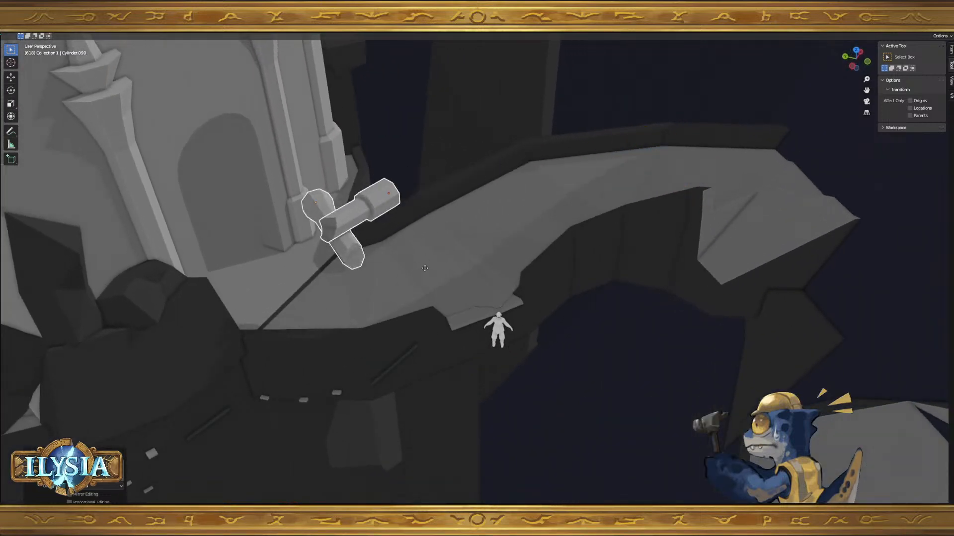
key("z")
left_click(587, 243)
key("g")
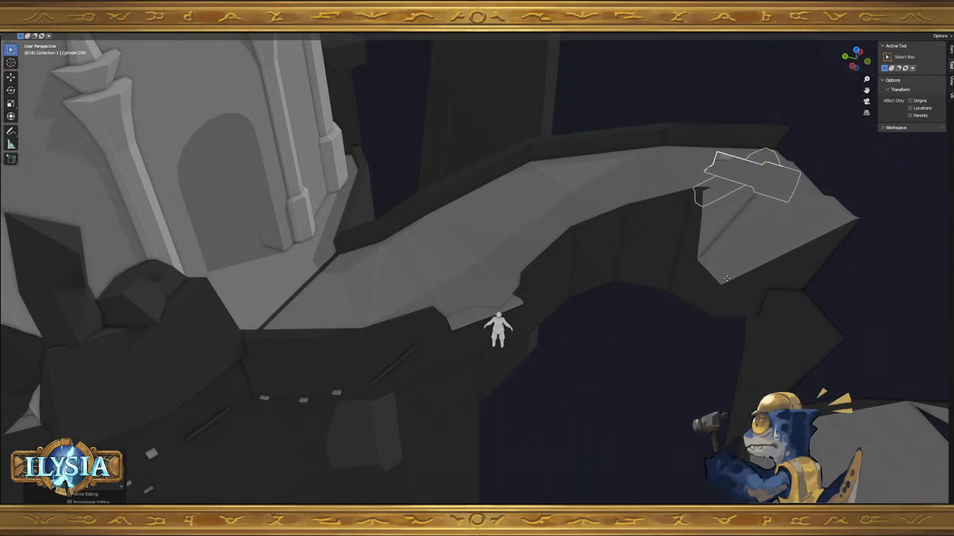
left_click(714, 243)
- Shift the crossed pillar pair horizontally and adjust its height to rest on the bridge surface at the far end
key("g")
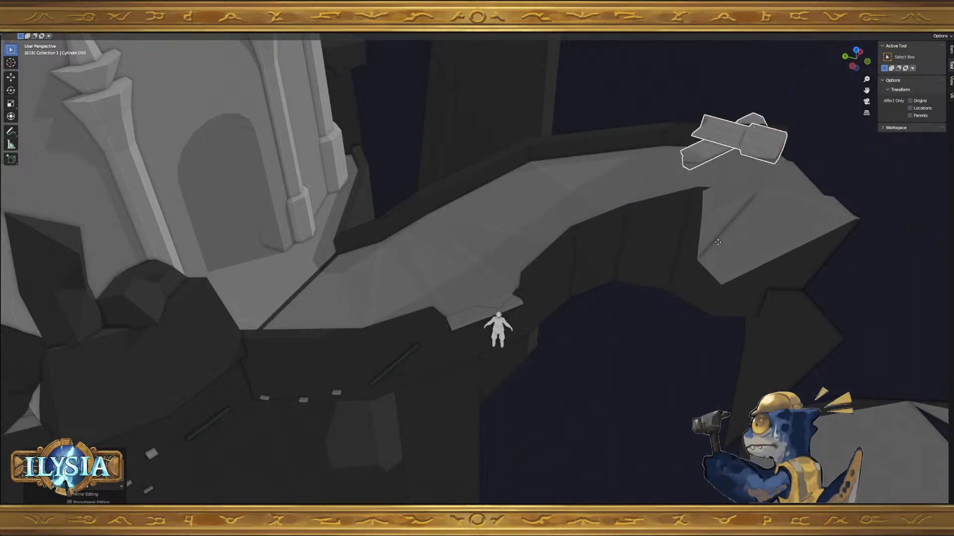
key("shift+z")
left_click(725, 322)
key("g")
key("z")
left_click(756, 298)
key("g")
left_click(768, 280)
- Nudge the crossed pillar pair into place beside the broken edge of the bridge
middle_click_drag(688, 202, 747, 167)
key("g")
left_click(710, 197)
scroll(711, 197, "down", 5)
key("g")
left_click(723, 232)
- Find an intact column in the castle, select all its linked geometry and separate it into its own object
middle_click_drag(723, 232, 618, 237)
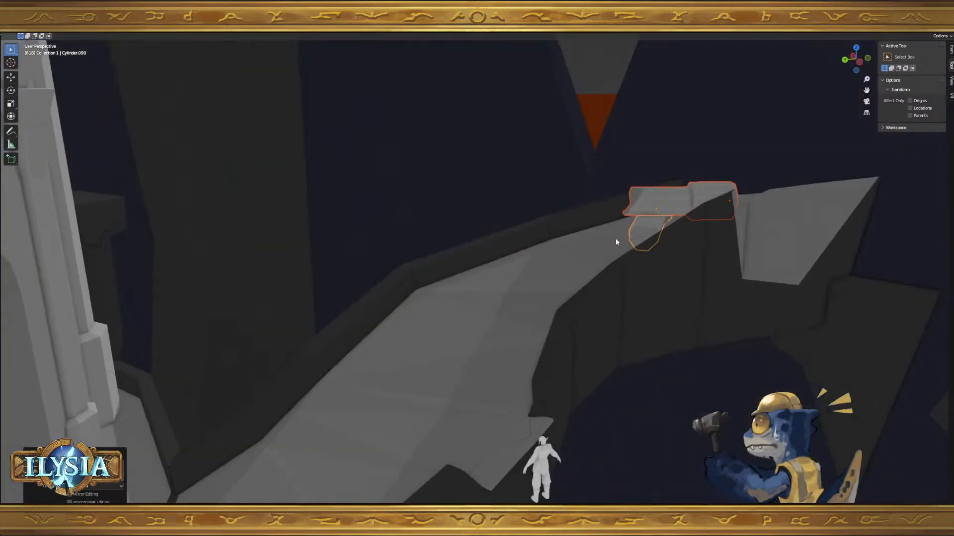
scroll(616, 239, "down", 5)
middle_click_drag(559, 285, 556, 255, "shift")
scroll(557, 255, "up", 6)
scroll(559, 254, "down", 9)
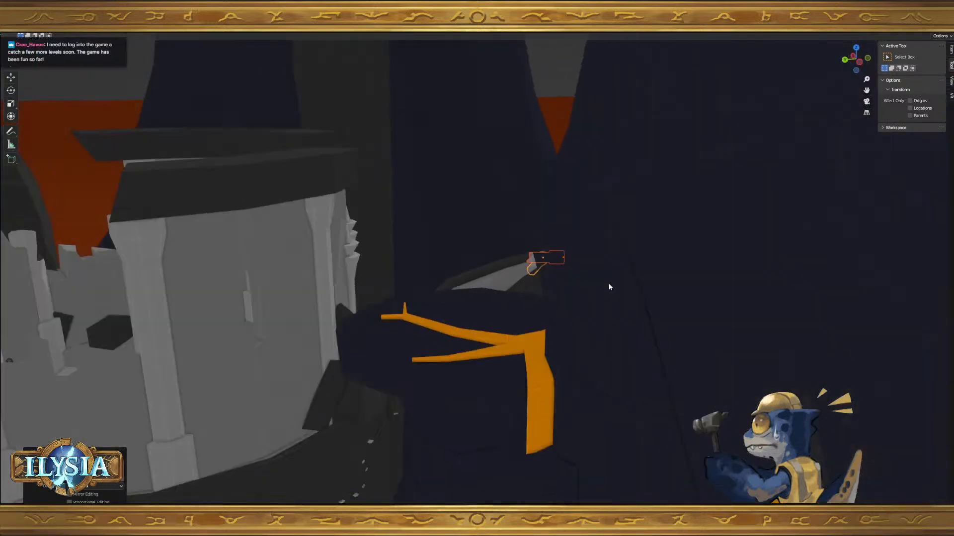
middle_click_drag(603, 288, 521, 343, "shift")
middle_click_drag(651, 243, 566, 364, "shift")
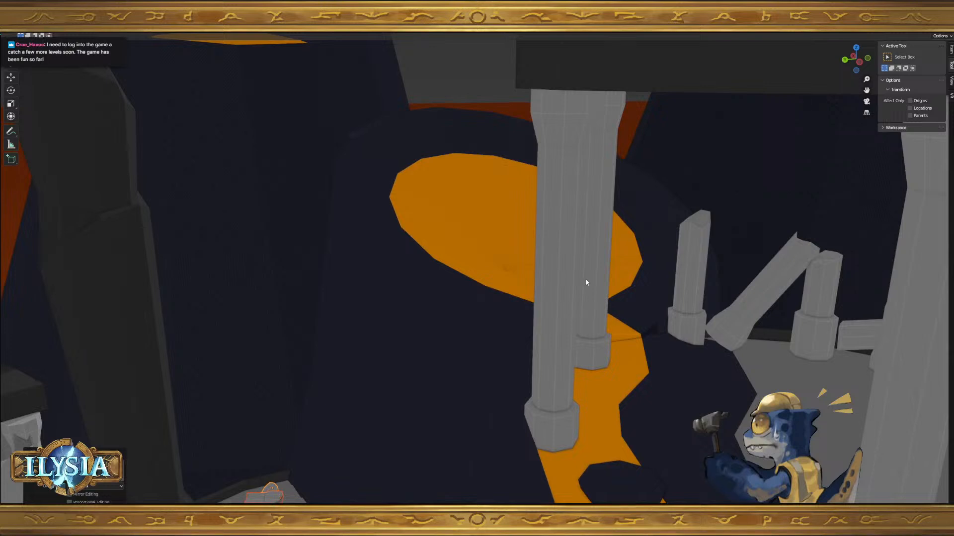
key("Tab")
left_click(554, 304)
key("ctrl+l")
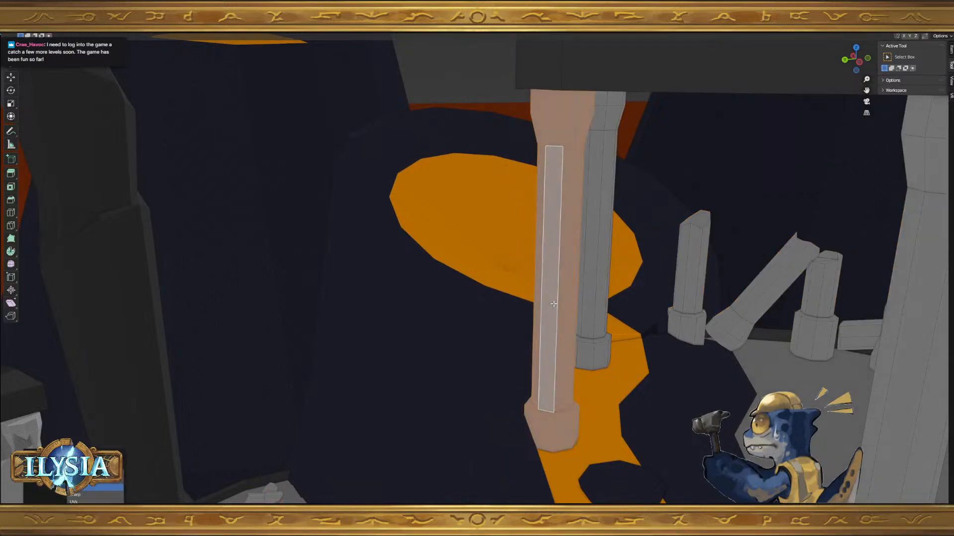
key("p")
left_click(551, 304)
key("Tab")
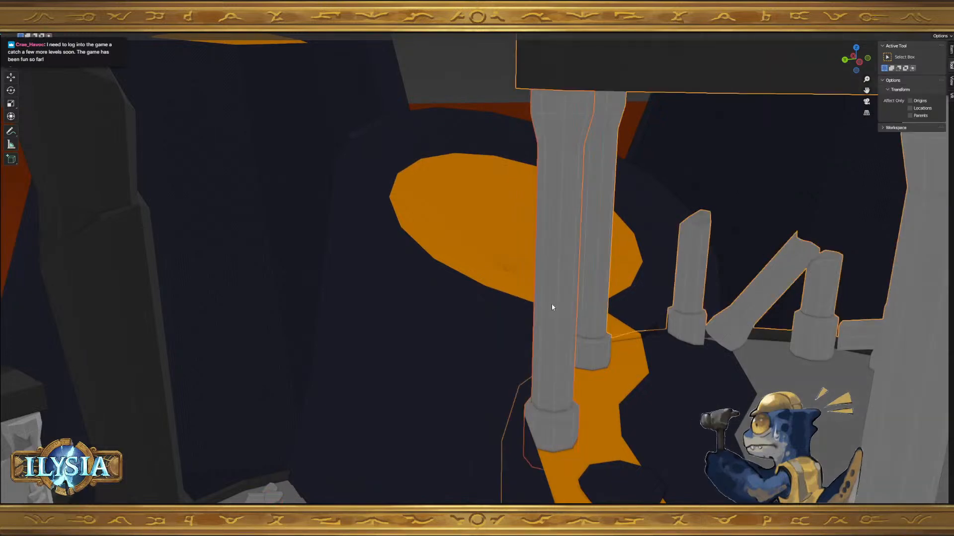
- Duplicate the separated column and move the copy from its original spot over toward the bridge
key("shift+d")
left_click(323, 376)
middle_click_drag(322, 376, 587, 255, "shift")
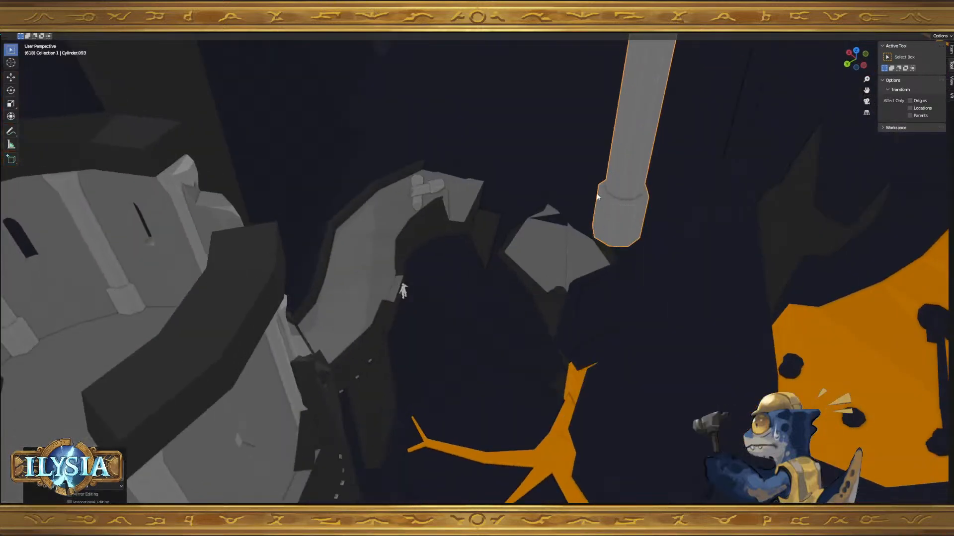
key("g")
left_click(504, 270)
key("g")
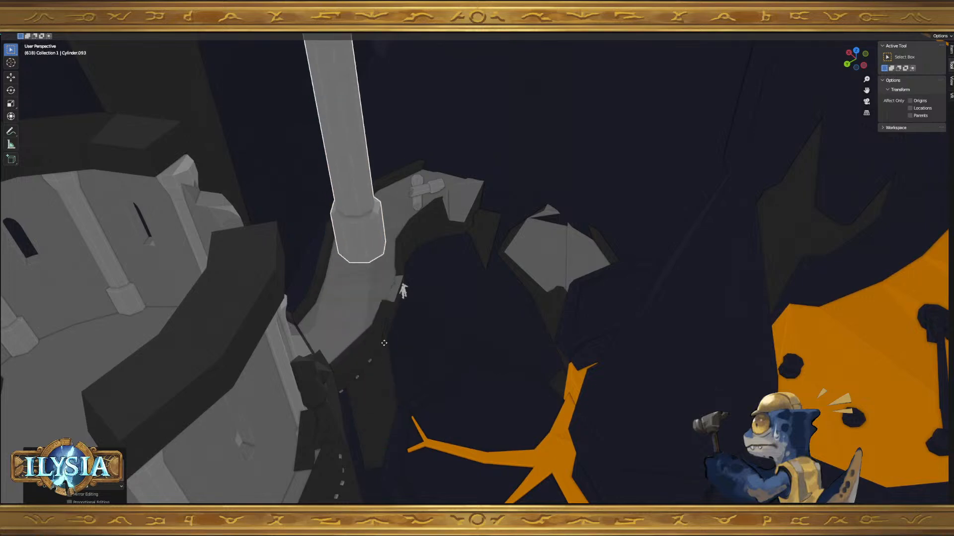
right_click(382, 311)
- Set the copied column's origin to its geometry
middle_click_drag(381, 310, 409, 389)
right_click(407, 385)
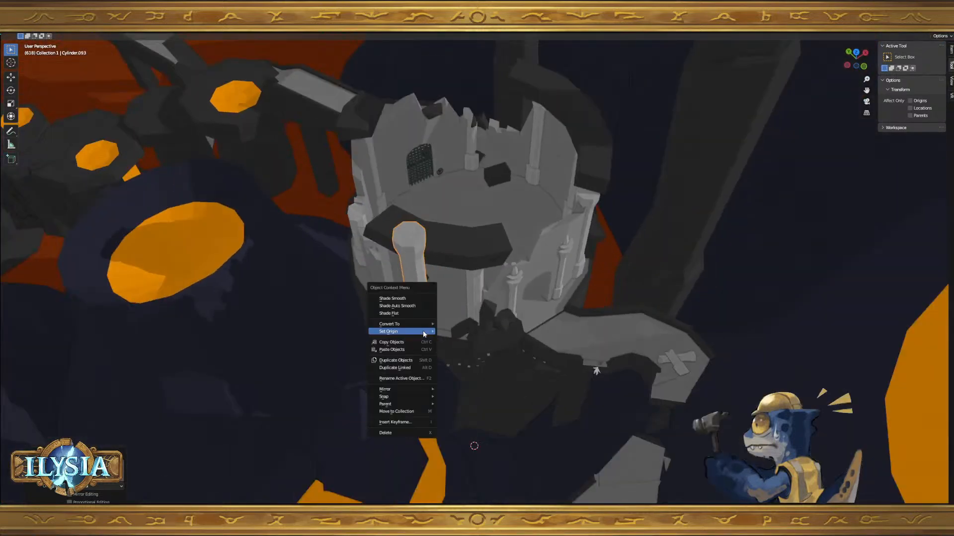
mouse_move(422, 330)
left_click(464, 341)
- Move the upright column over the bridge, then slide it in the horizontal plane next to the reference character
key("g")
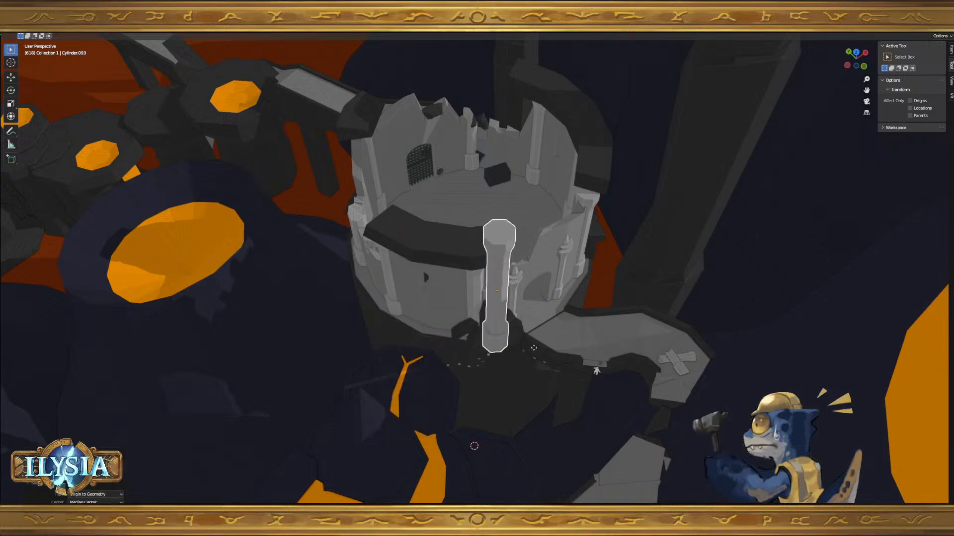
left_click(641, 319)
middle_click_drag(509, 340, 611, 314)
key("g")
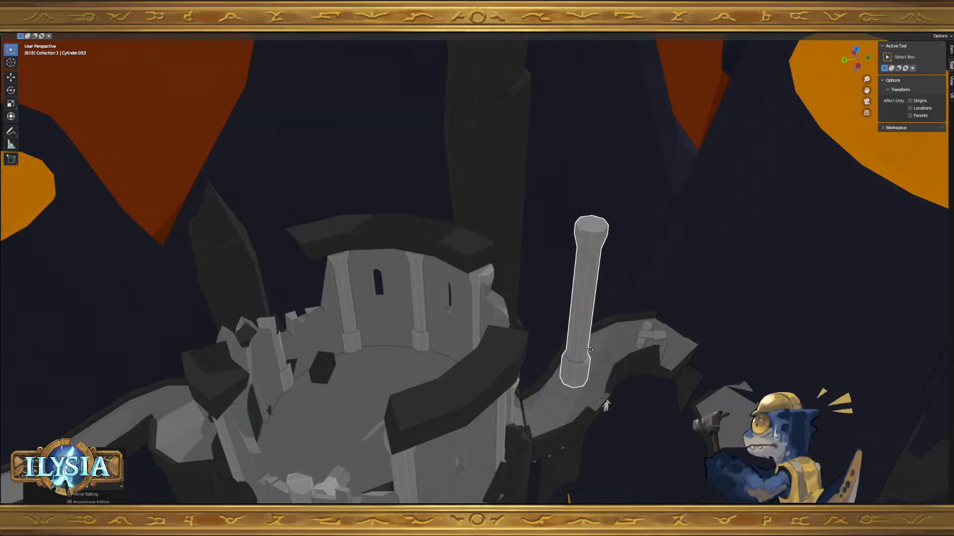
key("shift+z")
left_click(610, 368)
scroll(610, 369, "up", 4)
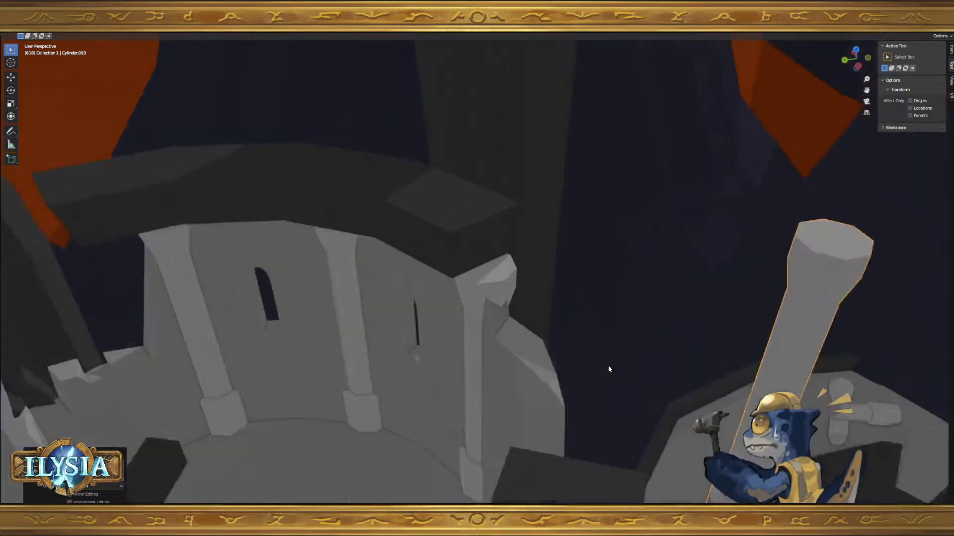
middle_click_drag(609, 369, 464, 305)
scroll(447, 278, "down", 5)
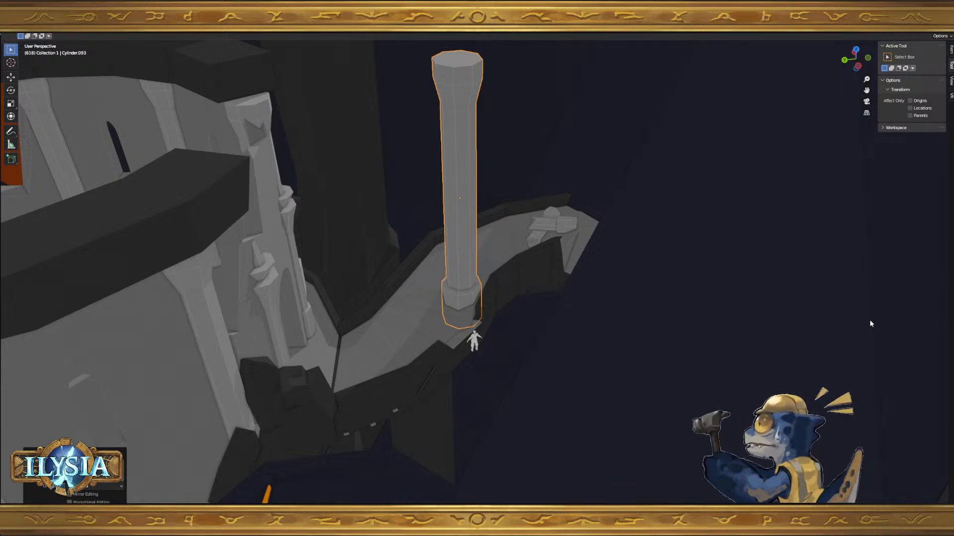
- Raise all of the column's mesh along Z in edit mode to bring its base above the object's origin
key("Tab")
key("a")
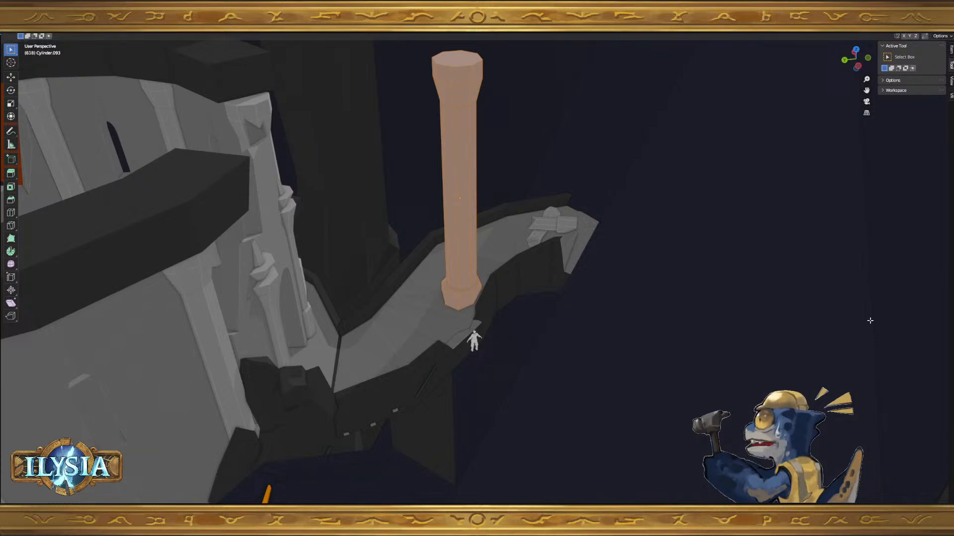
key("g")
key("z")
left_click(825, 171)
- Scale the whole column mesh down and align its base vertically with the origin point
middle_click_drag(661, 286, 679, 248)
scroll(607, 268, "down", 1)
middle_click_drag(607, 268, 645, 333, "shift")
key("s")
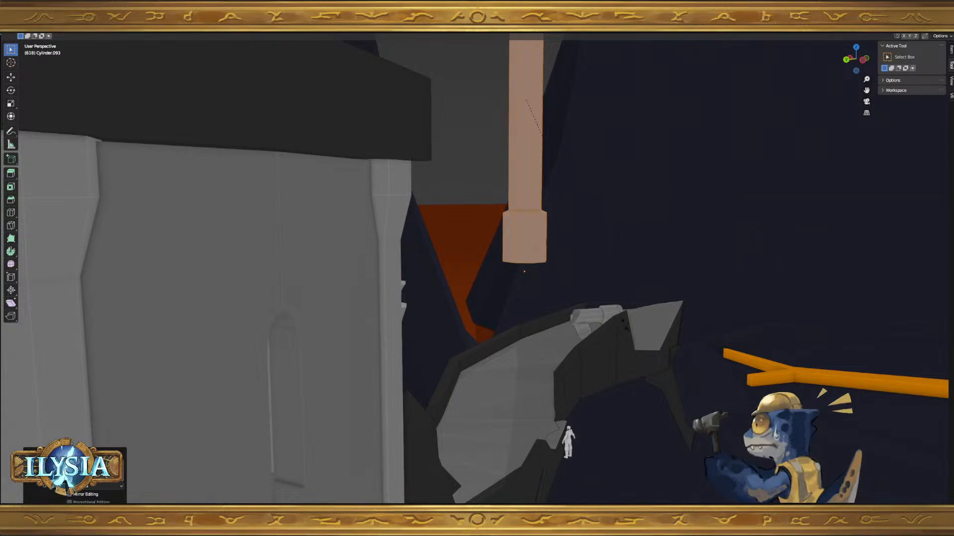
right_click(613, 292)
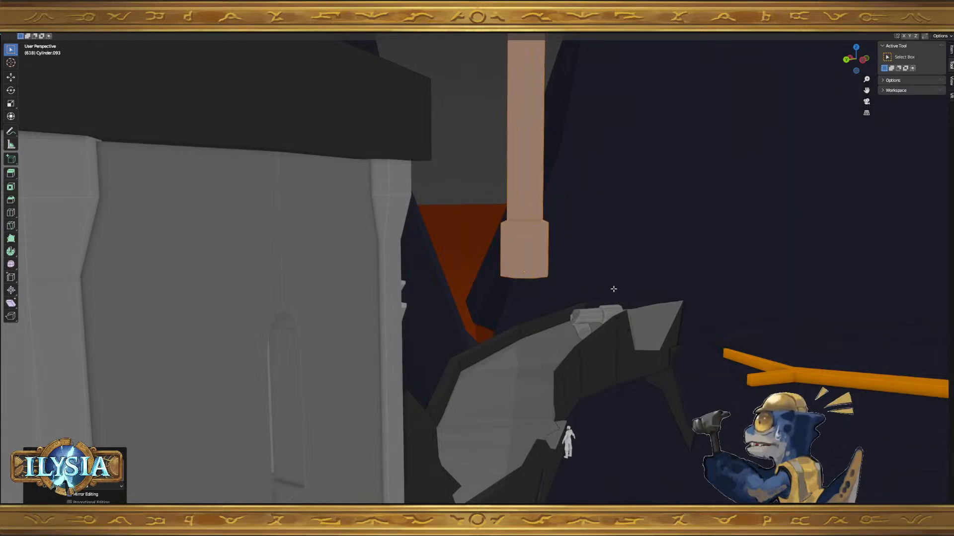
key("s")
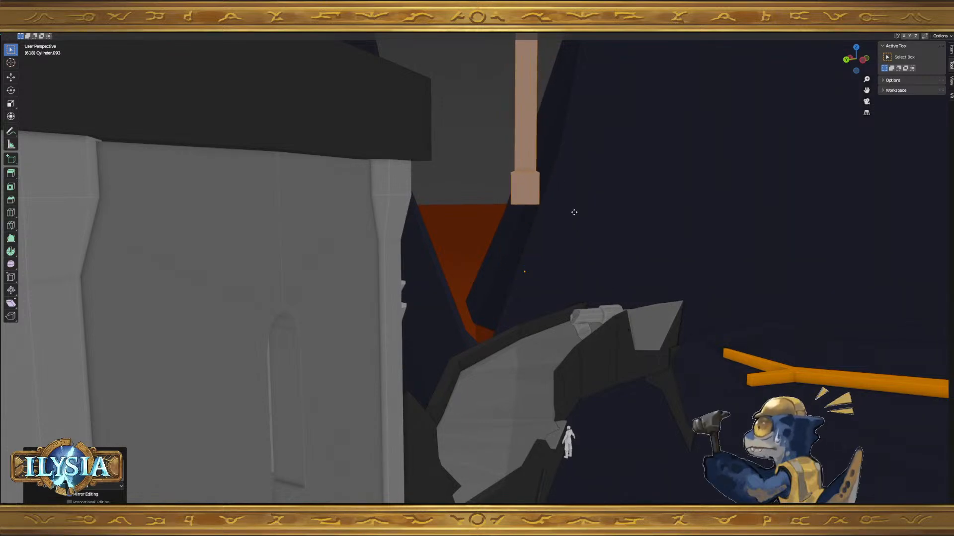
key("z")
left_click(569, 284)
middle_click_drag(569, 283, 565, 276)
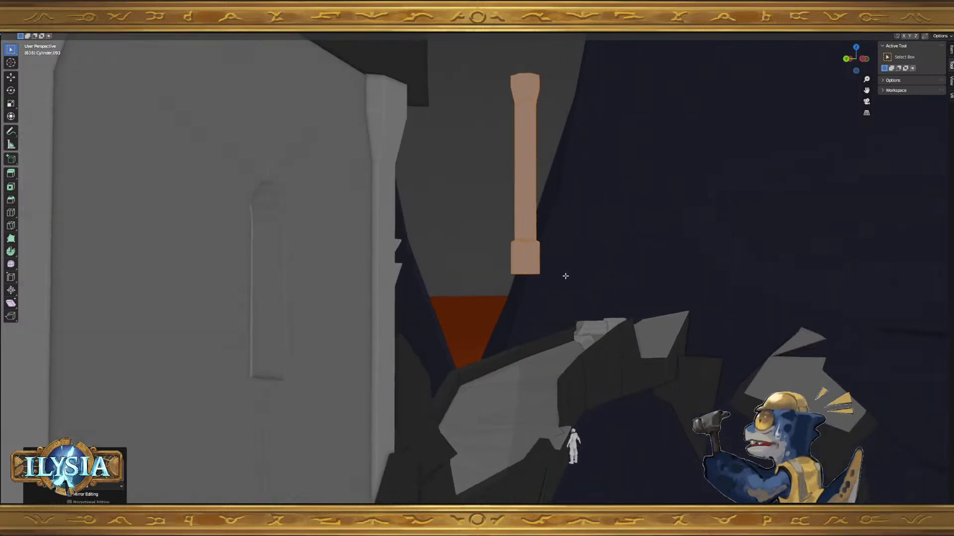
scroll(586, 315, "up", 4)
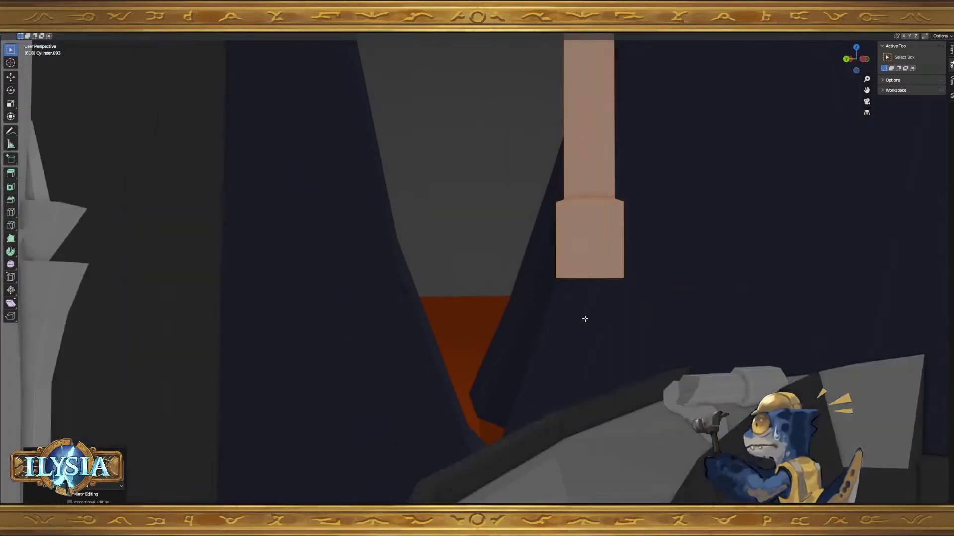
- In object mode, lower the column along Z to the bridge floor
middle_click_drag(566, 321, 556, 300)
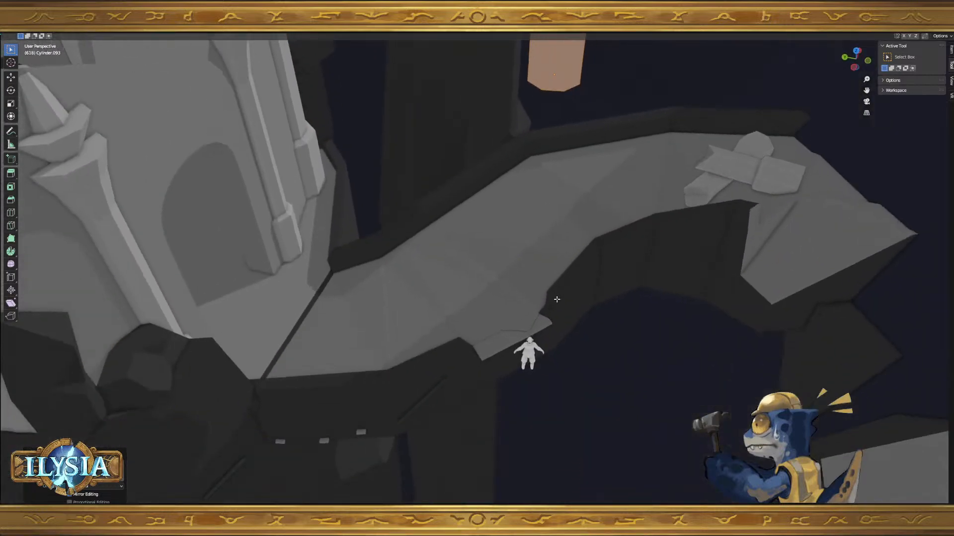
key("Tab")
key("g")
key("z")
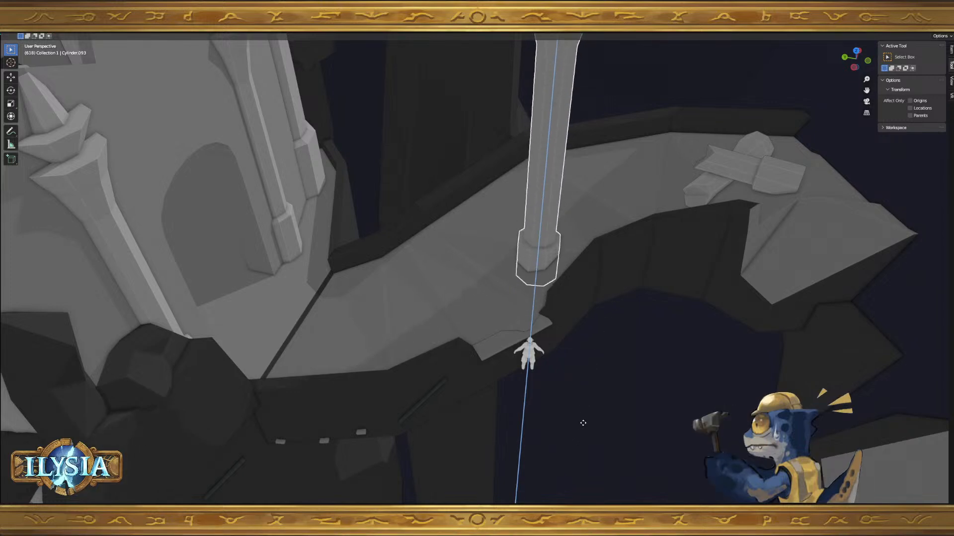
left_click(578, 384)
middle_click_drag(577, 384, 631, 319)
- Scale the column's mesh down further in edit mode to suit the character and the bridge
key("Tab")
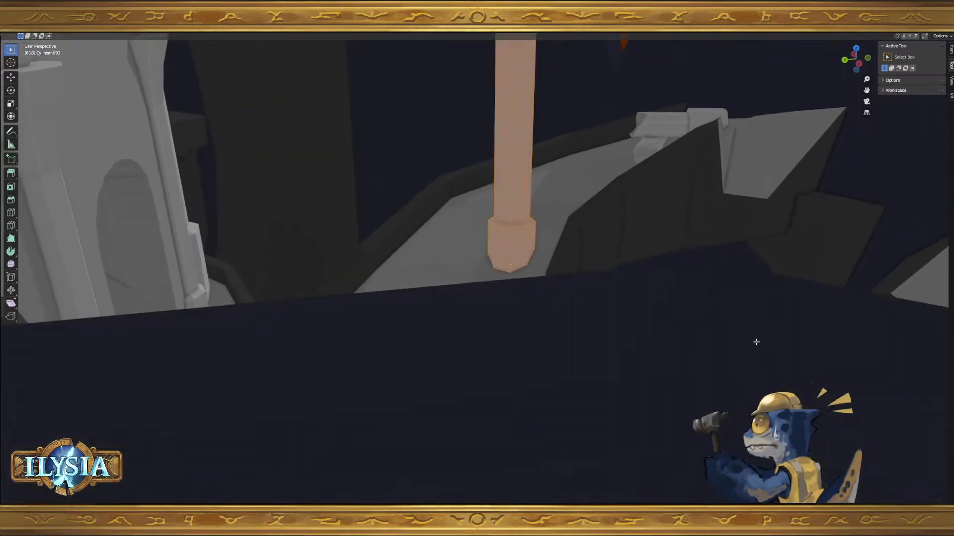
middle_click_drag(756, 341, 754, 352)
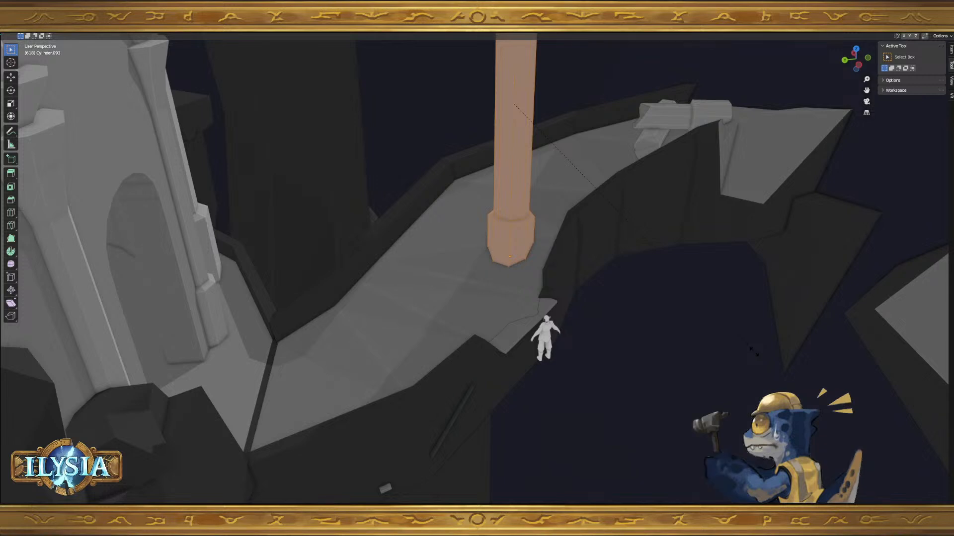
left_click(594, 253)
key("Tab")
key("Tab")
key("s")
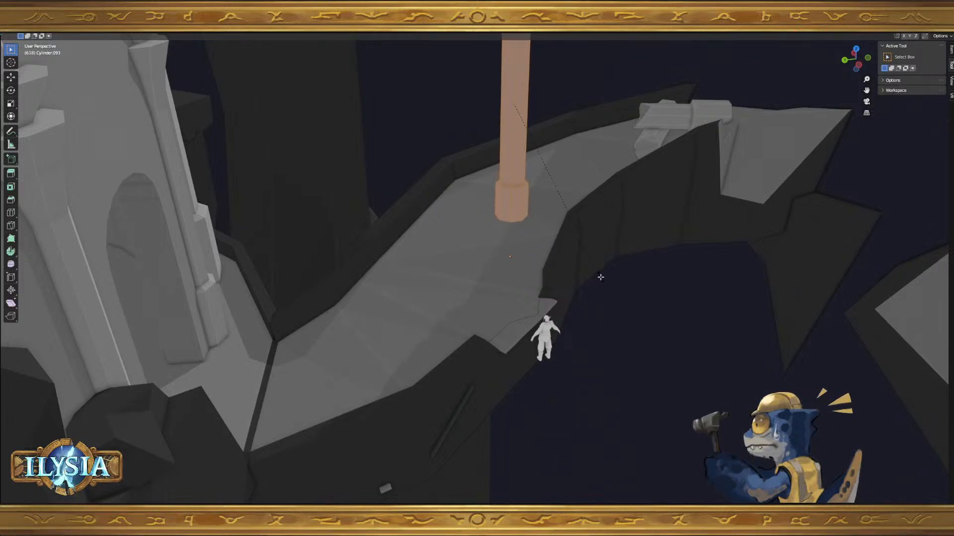
left_click(600, 277)
key("Tab")
key("g")
key("z")
right_click(598, 304)
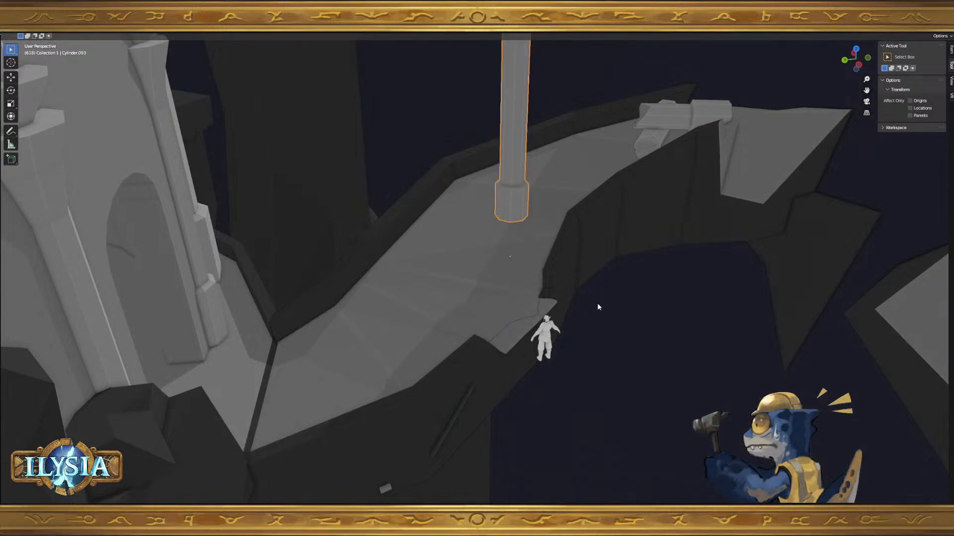
- Lower the column's mesh along Z in edit mode to put its base back at the origin
key("Tab")
key("g")
key("z")
left_click(611, 325)
middle_click_drag(611, 324, 609, 305)
- Slide the column across the bridge floor toward the inner edge near the ledge and adjust its placement
key("Tab")
key("shift+z")
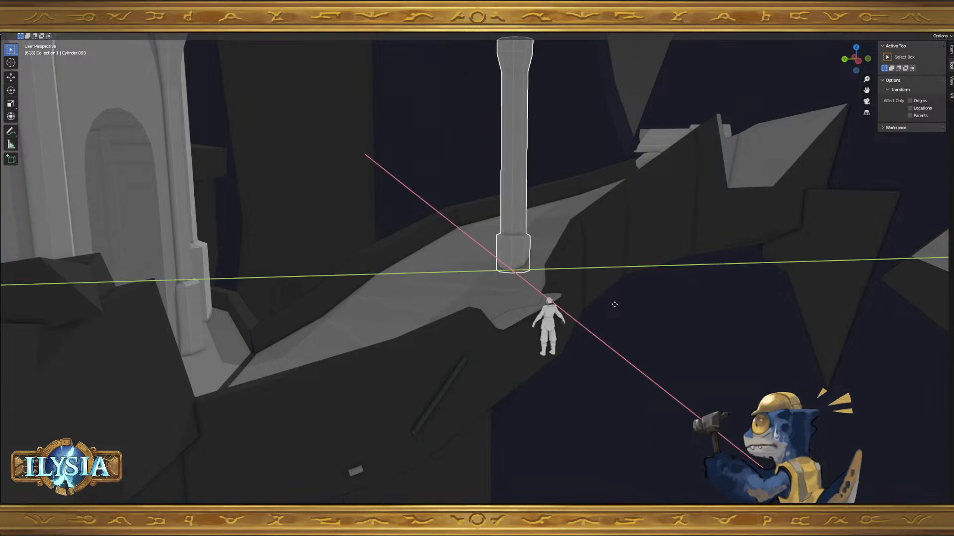
left_click(647, 315)
middle_click_drag(647, 311, 639, 339)
key("g")
left_click(636, 356)
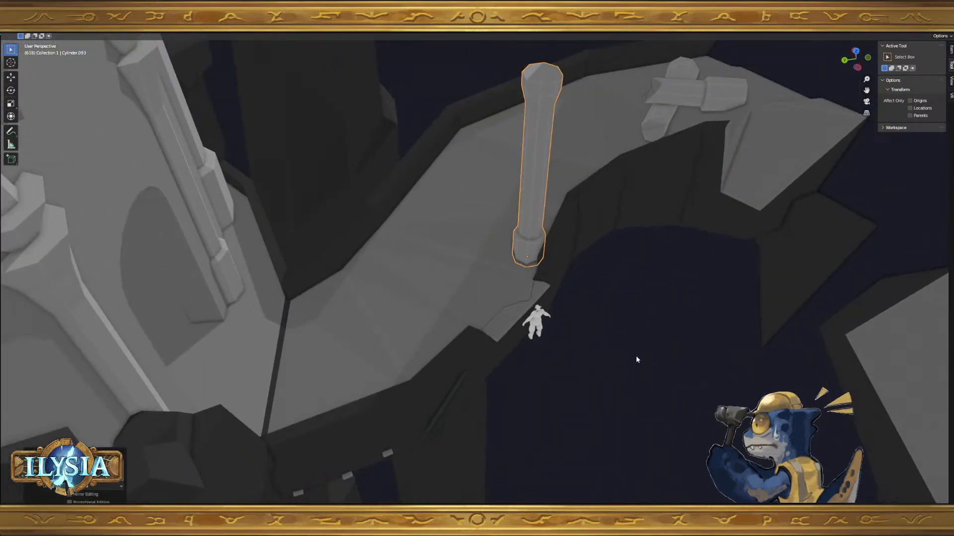
middle_click_drag(570, 291, 500, 352)
key("g")
key("g")
left_click(541, 287)
- From the top view, position the column against the corner of the bridge's inner wall
scroll(583, 301, "down", 4)
key("KP_7")
scroll(584, 303, "down", 2)
scroll(500, 354, "up", 5)
key("g")
left_click(431, 317)
middle_click_drag(440, 311, 527, 328, "shift")
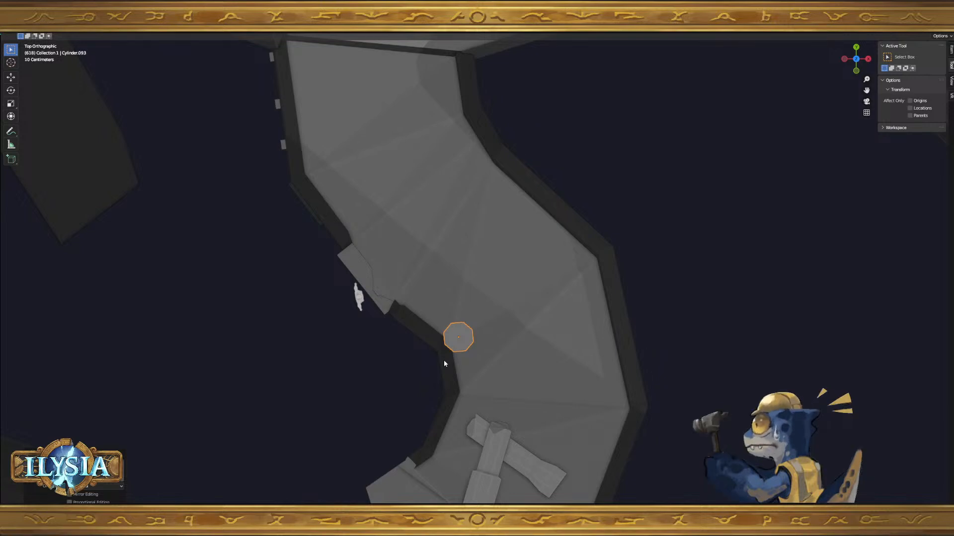
- Duplicate the column and place the copy against the opposite corner of the bridge's outer wall
middle_click_drag(457, 350, 497, 356, "ctrl")
key("shift+d")
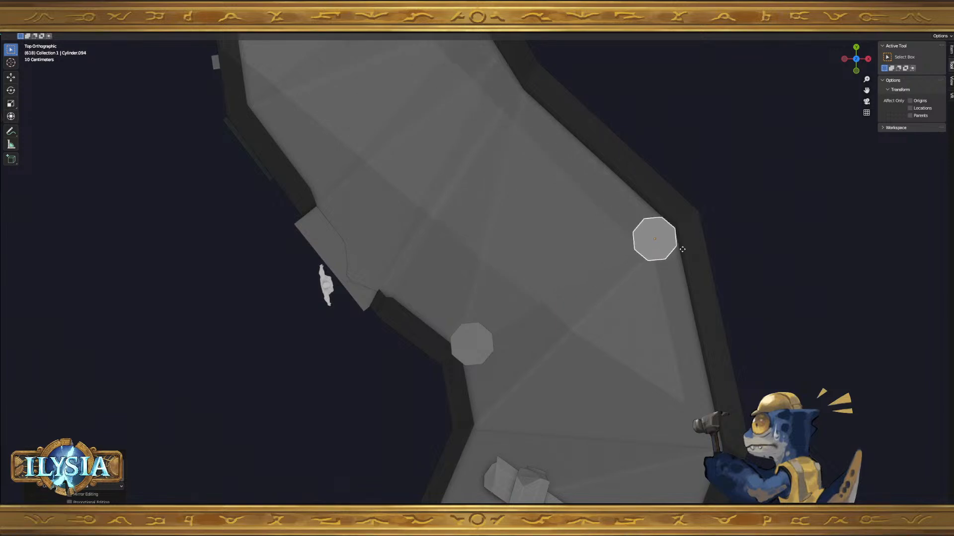
left_click(683, 252)
middle_click_drag(549, 266, 526, 219, "shift")
scroll(492, 231, "down", 1)
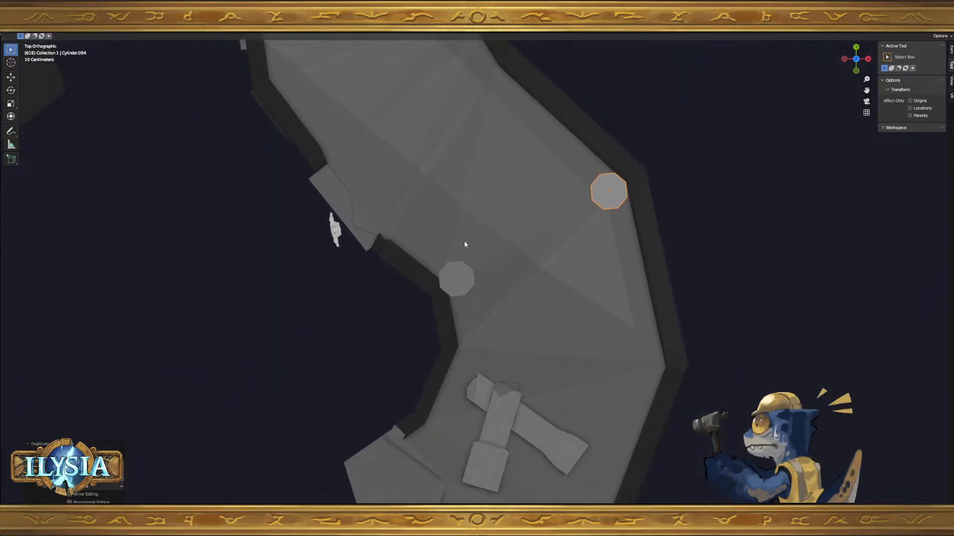
- Duplicate the column twice more, placing one copy at the inner wall beside the ledge and one at the outer wall's bend
middle_click_drag(464, 240, 517, 364, "shift")
left_click(655, 313, "shift")
key("shift+d")
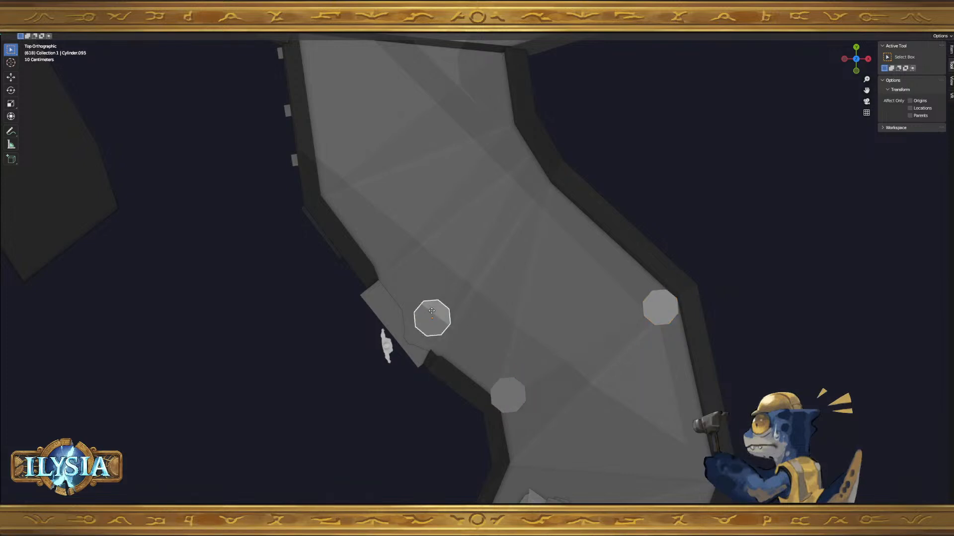
left_click(391, 261)
key("shift+d")
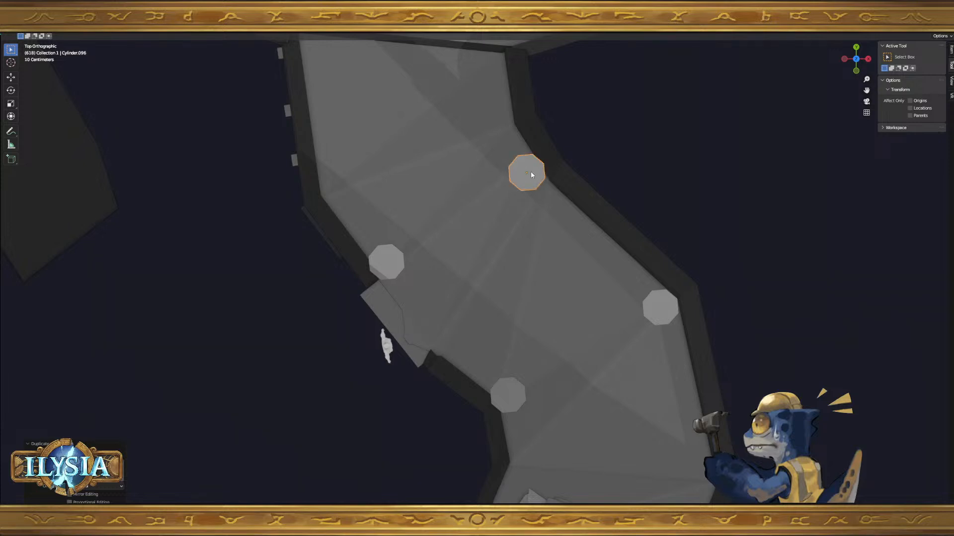
- Duplicate two columns and place the copies at the castle end of the bridge, one on the inner and one on the outer wall
middle_click_drag(397, 224, 404, 306, "shift")
left_click(406, 311)
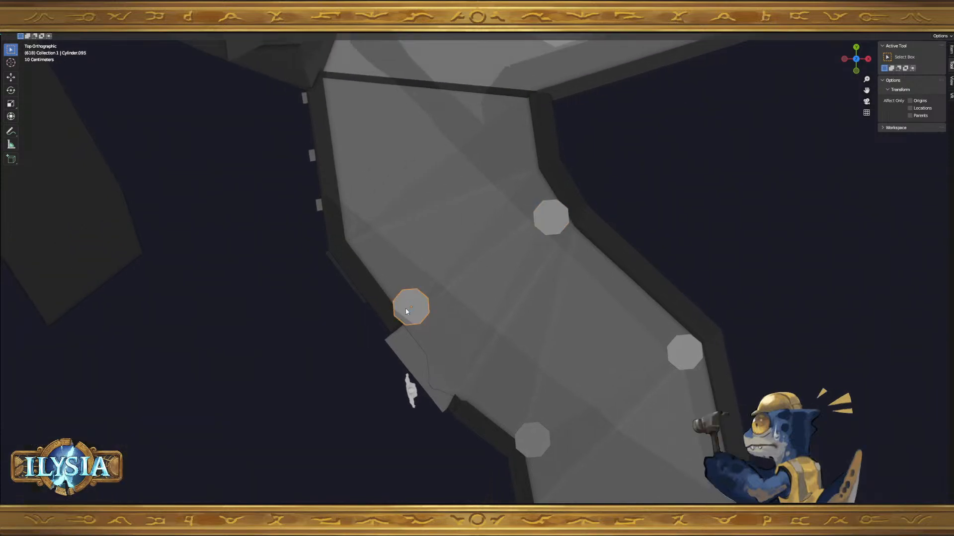
key("shift+d")
left_click(331, 89)
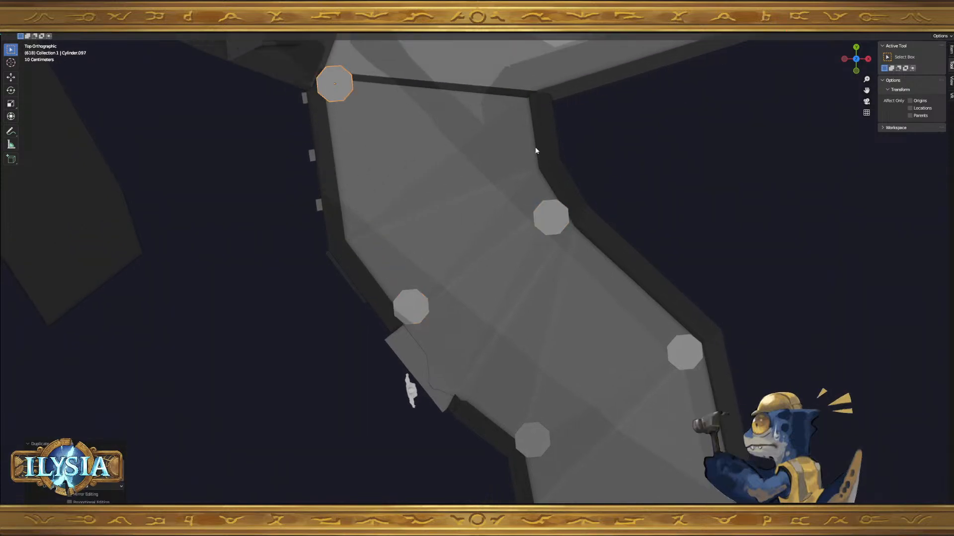
left_click(550, 215)
key("shift+d")
left_click(519, 95)
- Try to place a duplicate of the inner-wall column at the bend beside the fallen pillar pieces
middle_click_drag(467, 156, 450, 137, "shift")
scroll(451, 157, "down", 1)
scroll(541, 304, "down", 1)
middle_click_drag(544, 307, 461, 222, "shift")
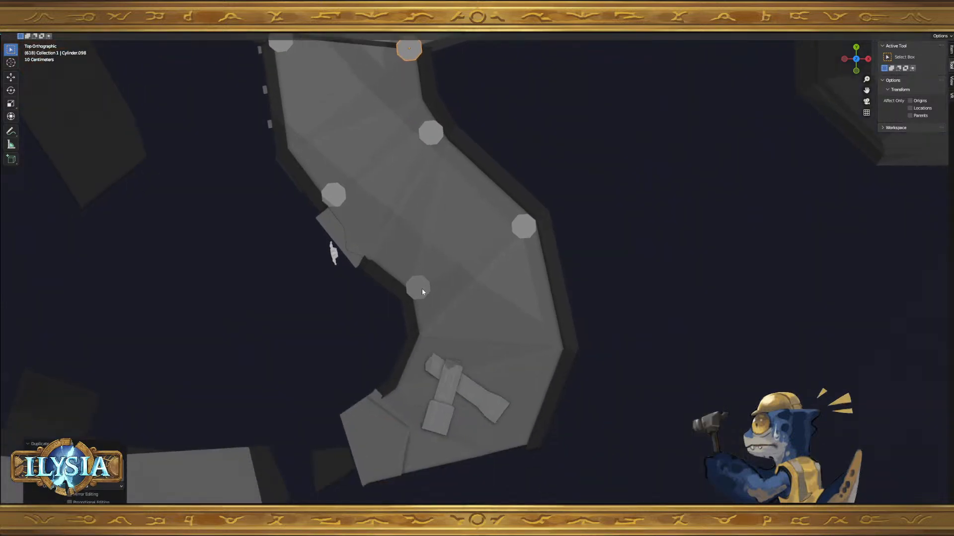
left_click(422, 289, "shift")
left_click(430, 296)
key("shift+d")
left_click(441, 346)
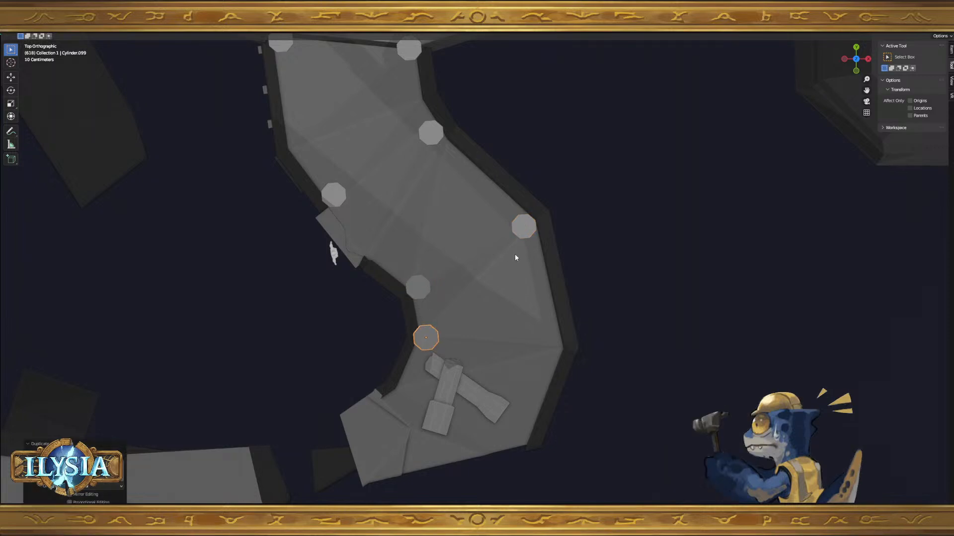
key("ctrl+z")
key("g")
right_click(478, 240)
- Duplicate the outer-wall column and place the copy at the outer wall's last bend near the fallen pillars
left_click(523, 235)
key("shift+d")
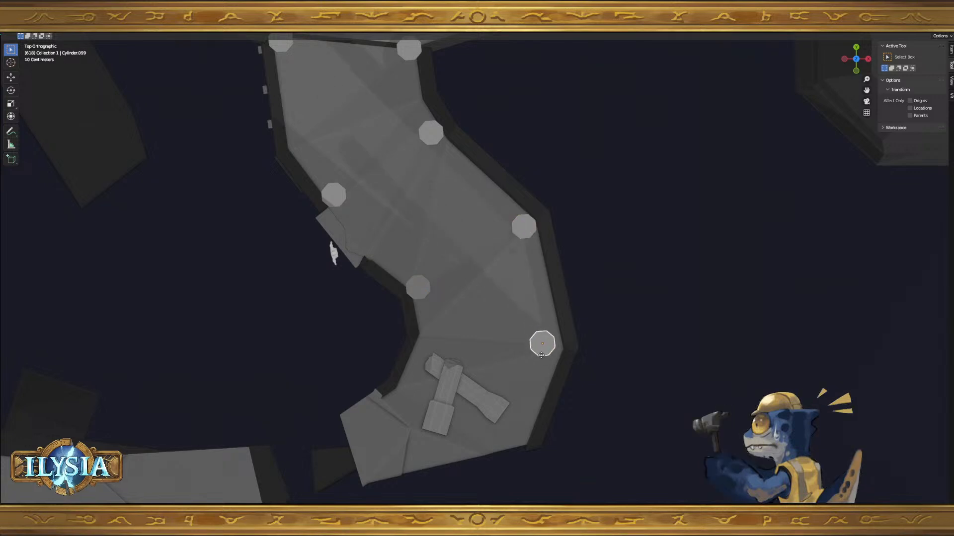
left_click(547, 360)
- Lower the pair of columns at the castle end vertically to meet the floor by the stairs
middle_click_drag(463, 320, 520, 258)
scroll(519, 258, "down", 2)
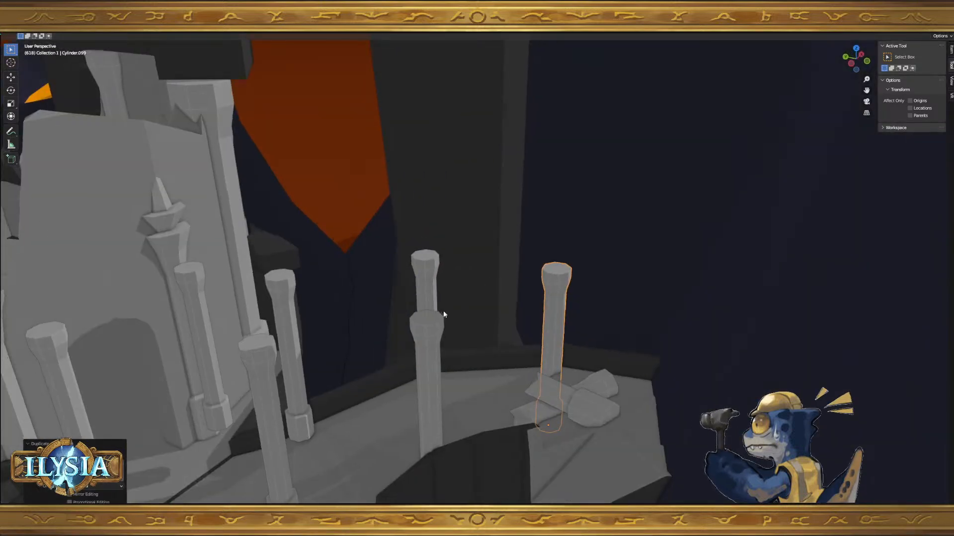
middle_click_drag(441, 319, 549, 238, "shift")
middle_click_drag(490, 288, 548, 274)
scroll(522, 284, "up", 4)
left_click(234, 402)
left_click(389, 257, "shift")
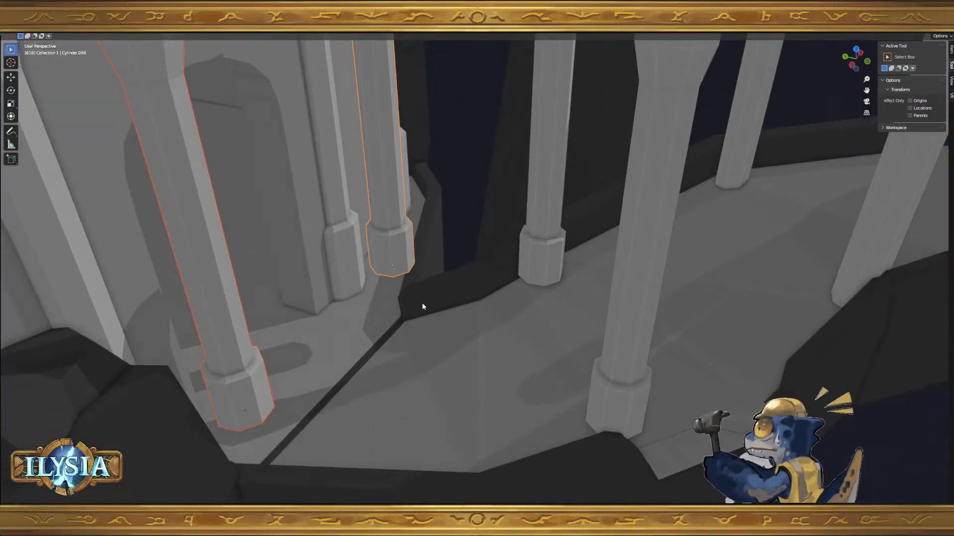
scroll(454, 318, "down", 3)
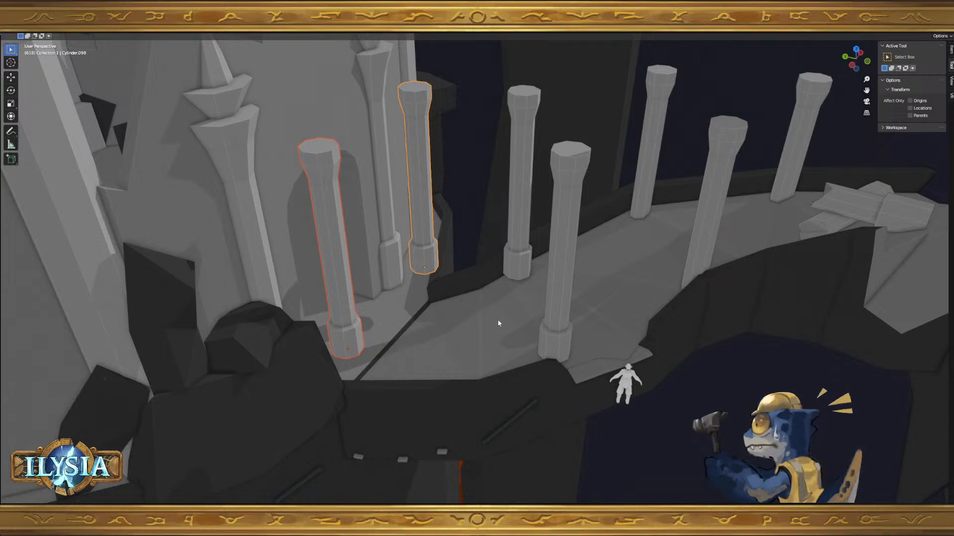
middle_click_drag(328, 302, 343, 323)
key("g")
key("z")
left_click(349, 350)
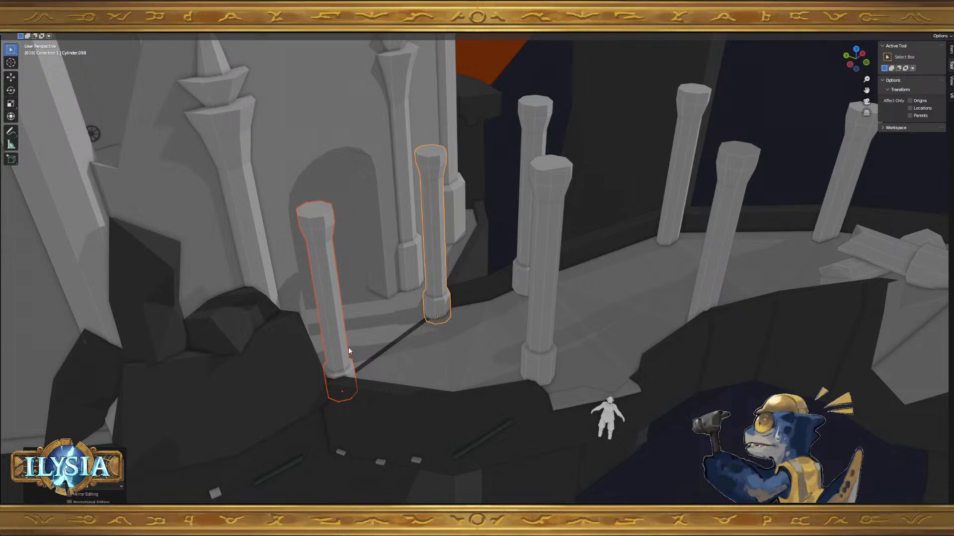
- Lower the second pair of columns, beside the ledge and opposite it, vertically onto the bridge floor
left_click(532, 344)
left_click(519, 270, "shift")
key("KP_Decimal")
key("z")
left_click(556, 294)
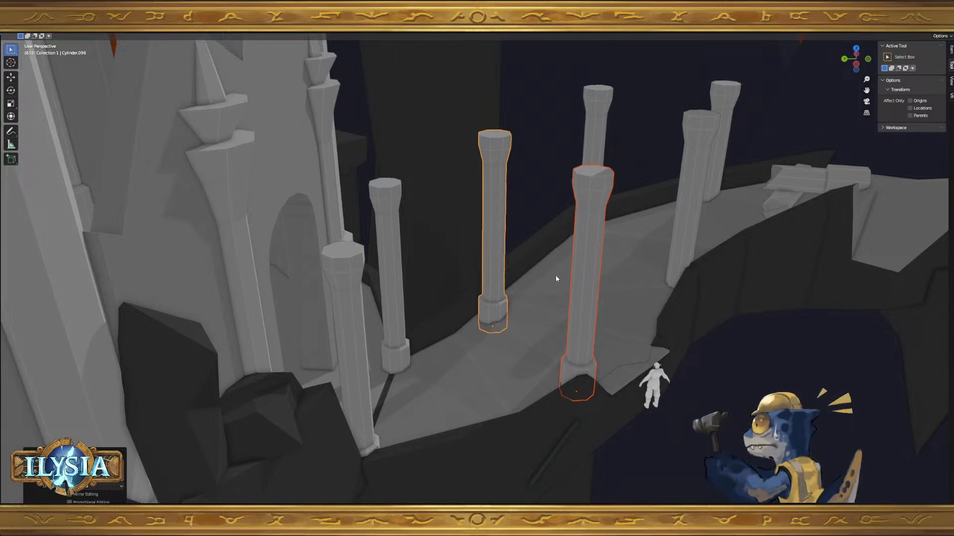
- Raise the third pair of columns vertically until their bases rest on the sloping bridge floor
middle_click_drag(558, 276, 515, 309)
left_click(540, 269)
left_click(611, 319, "shift")
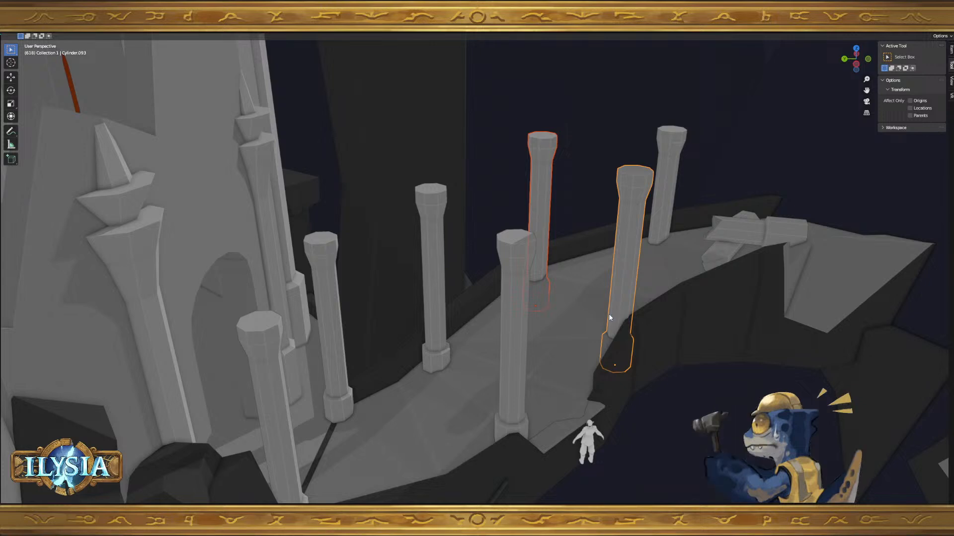
middle_click_drag(590, 317, 610, 301)
key("g")
key("z")
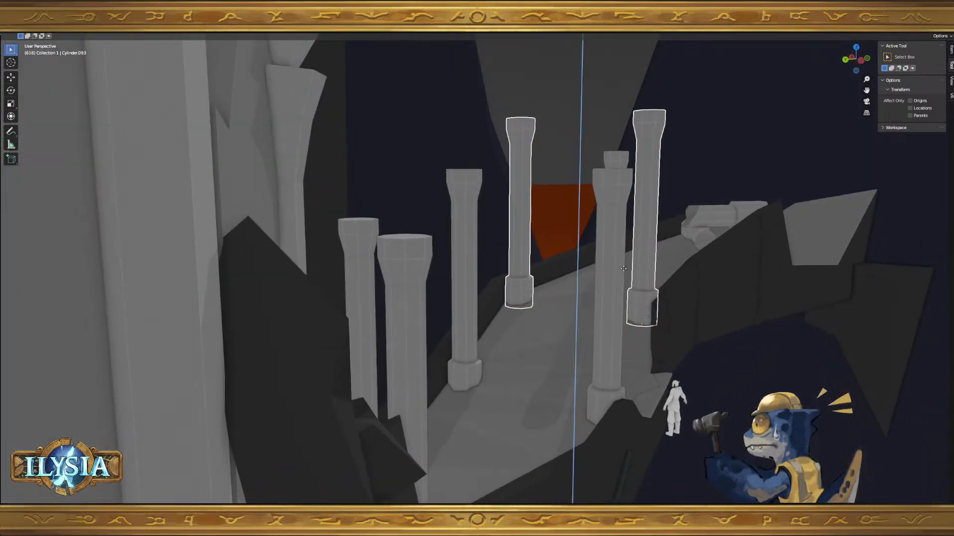
left_click(634, 264)
key("g")
key("z")
left_click(635, 272)
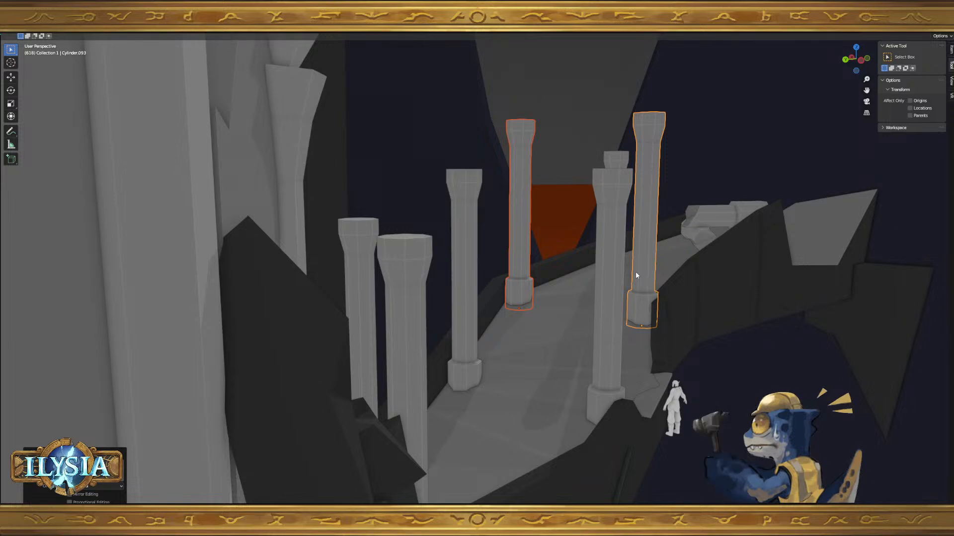
- Raise the last outer-wall column near the fallen pillars until its base shows above the bridge floor
middle_click_drag(636, 272, 670, 227)
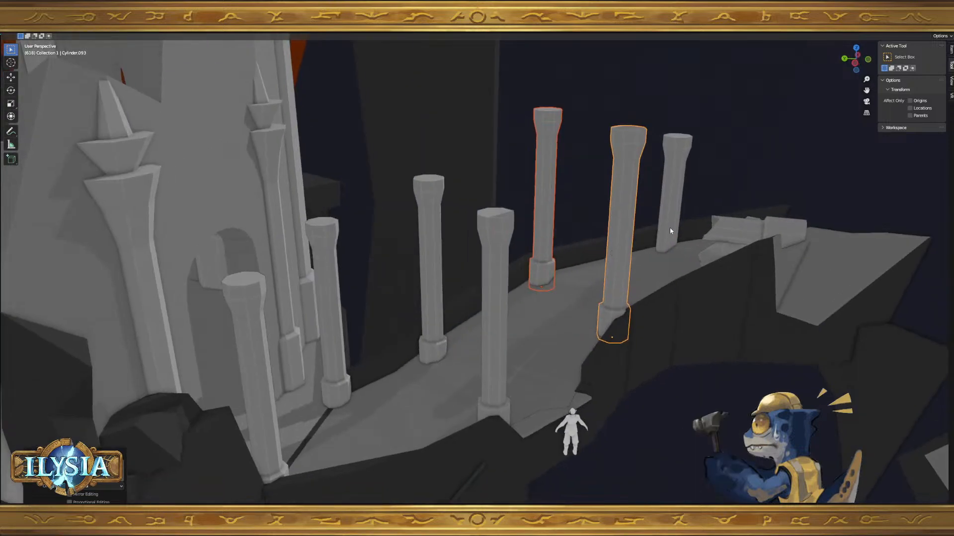
left_click(669, 228)
key("s")
key("z")
left_click(697, 180)
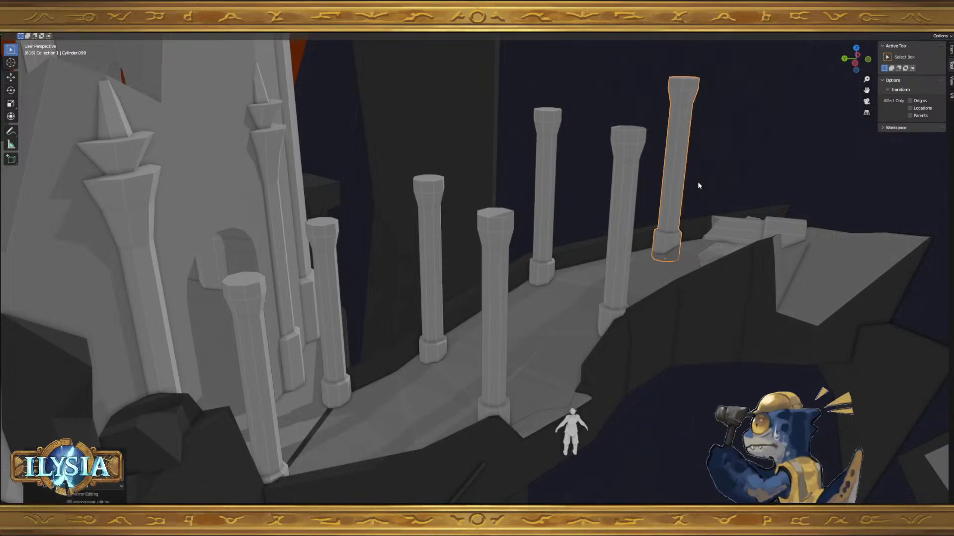
- Cut an edge loop around the middle of the inner-wall column's shaft at the castle end
middle_click_drag(585, 276, 465, 344)
scroll(564, 236, "down", 5)
scroll(461, 268, "up", 4)
middle_click_drag(238, 355, 398, 306, "shift")
scroll(408, 318, "up", 2)
left_click(339, 267)
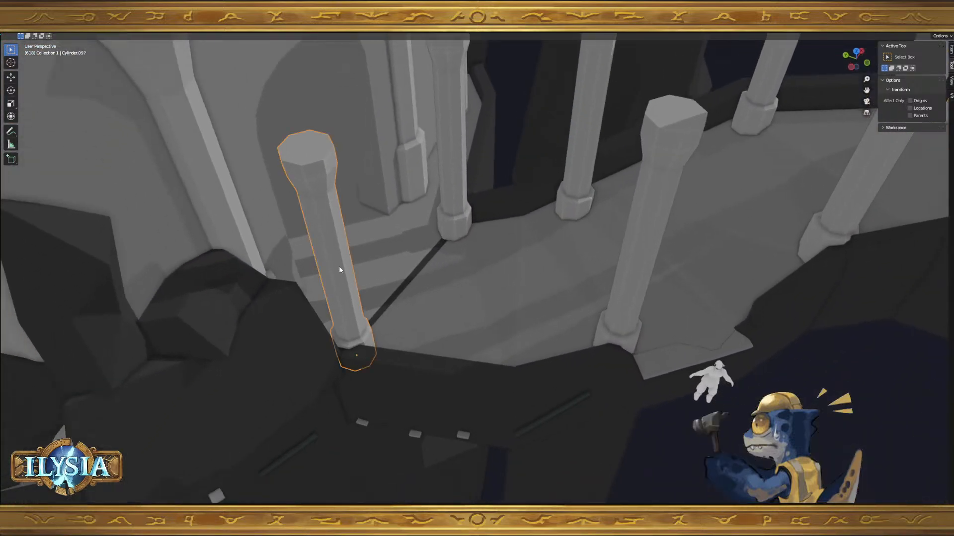
key("Tab")
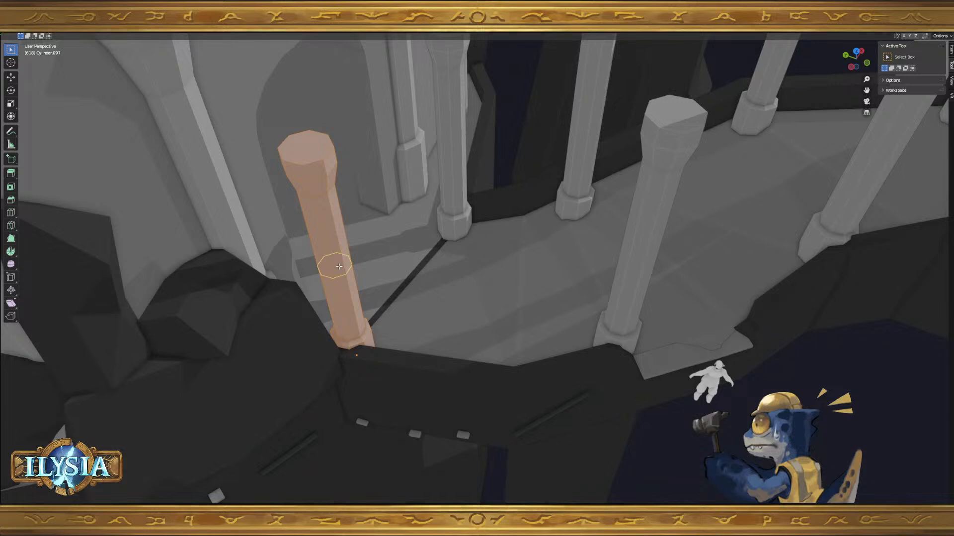
left_click(338, 267)
right_click(339, 267)
middle_click_drag(368, 292, 373, 285, "shift")
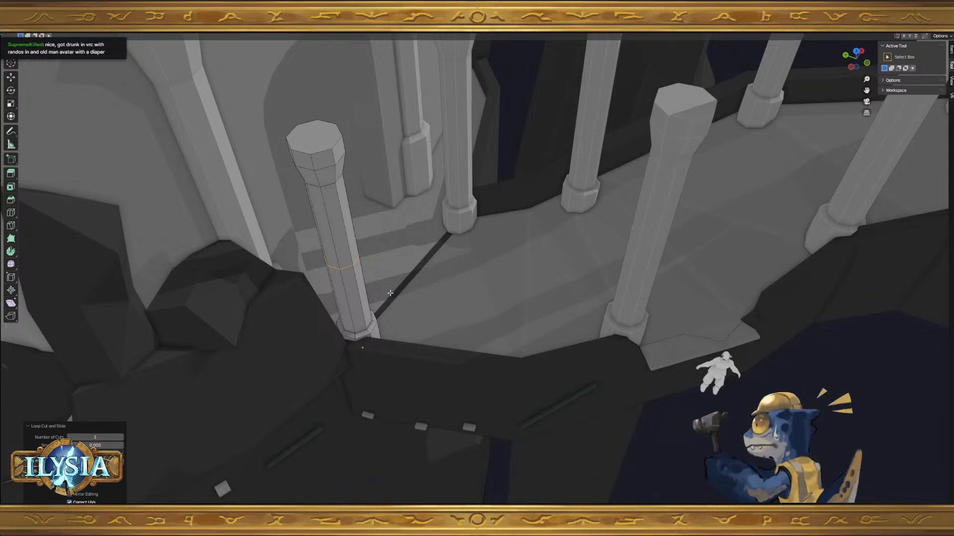
- Shape the loop into a slanted, jagged break, split the shaft along it and select the whole upper piece
middle_click_drag(381, 294, 325, 289)
key("ctrl+r")
left_click(325, 279)
middle_click_drag(325, 280, 333, 295)
key("2")
left_click(336, 290, "alt")
key("s")
left_click(338, 290)
key("3")
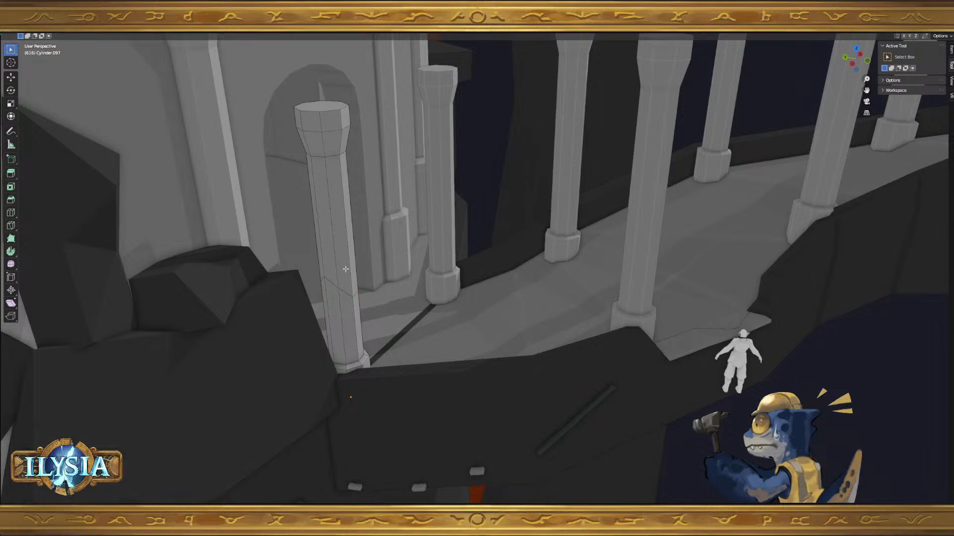
left_click(344, 272)
key("ctrl+l")
- Try rotating the broken upper column piece from a side view
middle_click_drag(347, 284, 377, 279)
key("r")
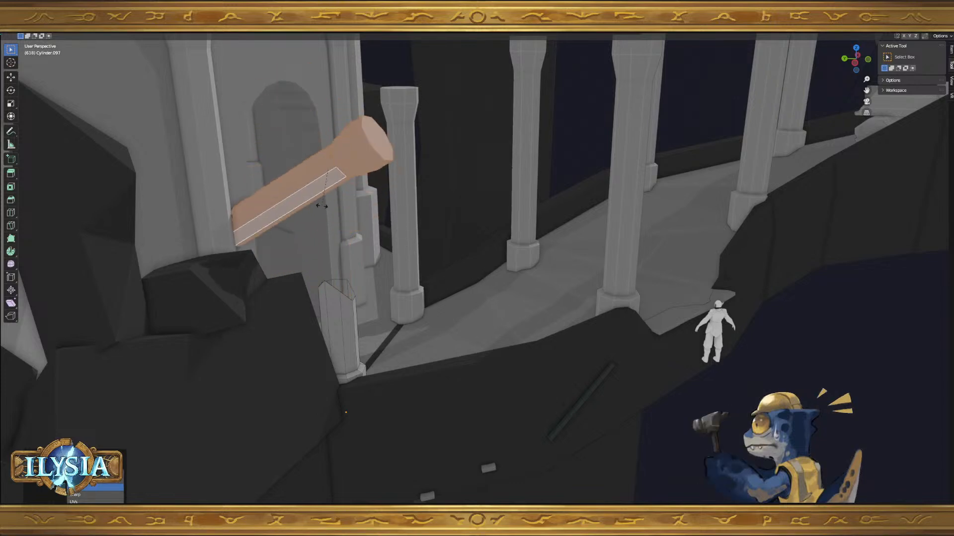
left_click(319, 207)
middle_click_drag(322, 209, 291, 235)
key("ctrl+z")
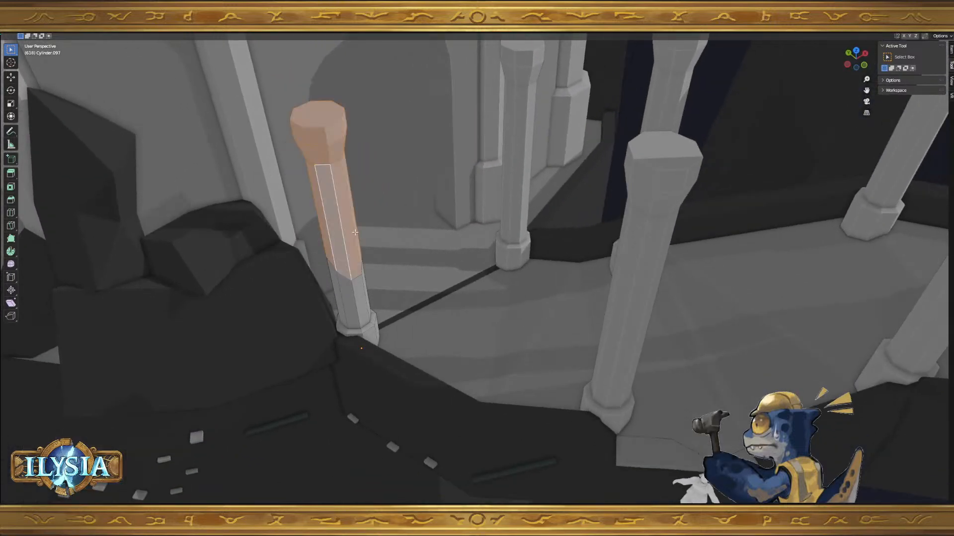
- Tilt the broken upper column piece toward the rocks and reposition it above the stump
middle_click_drag(354, 233, 363, 193)
key("r")
left_click(364, 191)
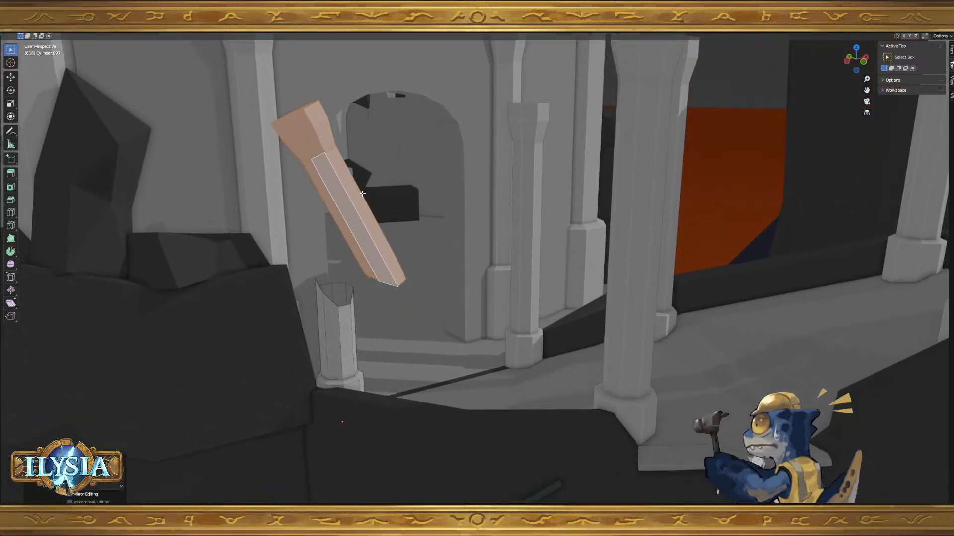
key("g")
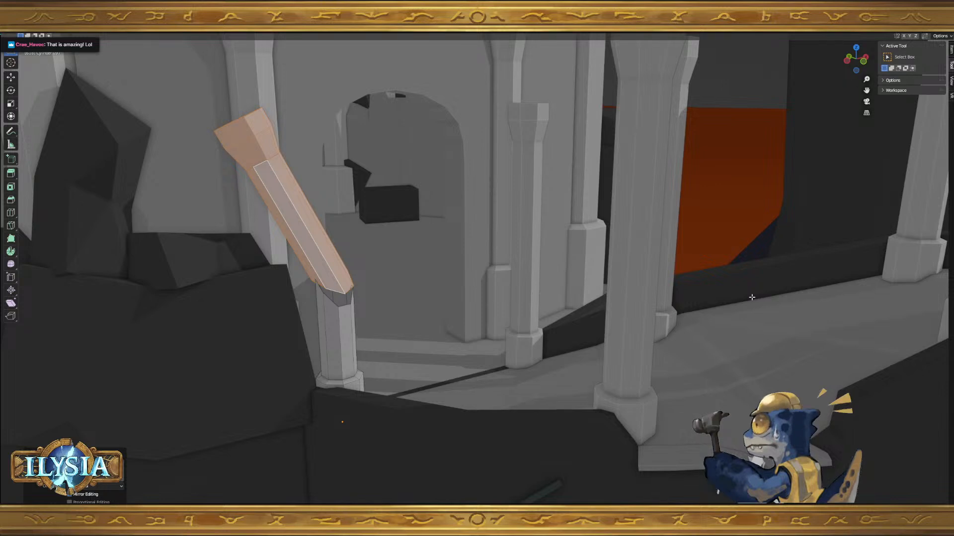
mouse_move(526, 291)
middle_mouse_down()
mouse_move(534, 275)
mouse_move(526, 289)
middle_mouse_up()
key("r")
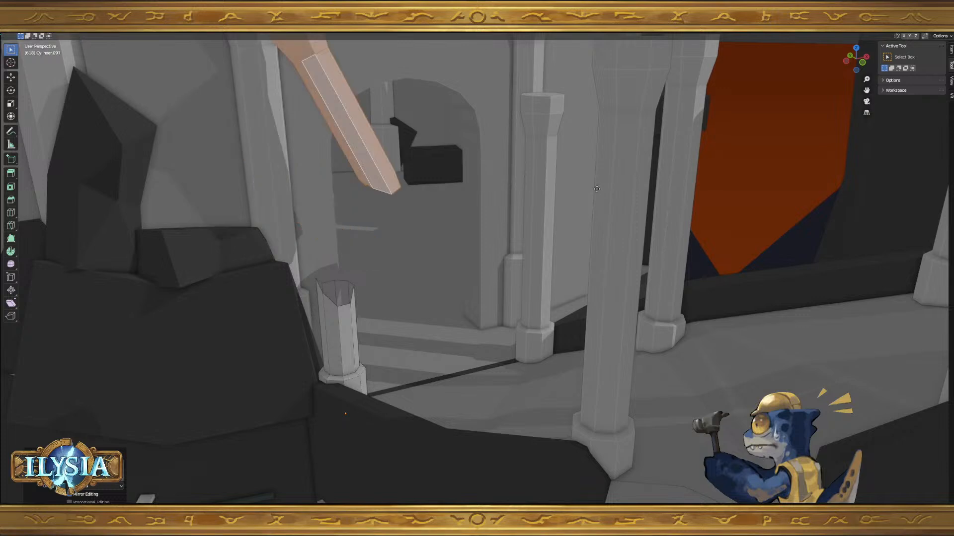
left_click(529, 304)
- Rotate the upper piece further and move it to lie on the dark rocks beside the stump
key("r")
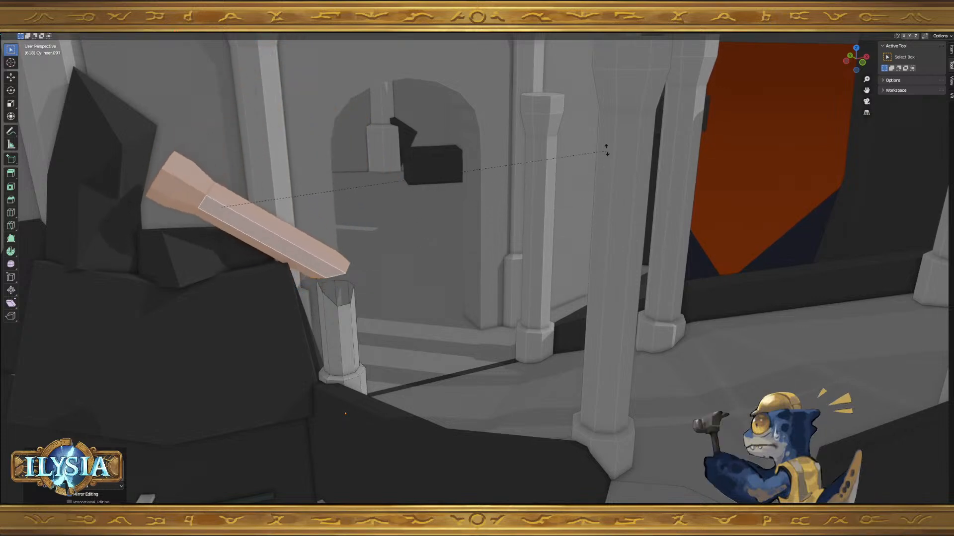
left_click(598, 117)
middle_click_drag(598, 116, 644, 118)
middle_click_drag(489, 199, 315, 293)
key("r")
left_click(495, 122)
key("g")
key("Tab")
- Close the stump's open broken top with faces, clean up the cap's topology and finish editing the mesh
left_click(310, 307)
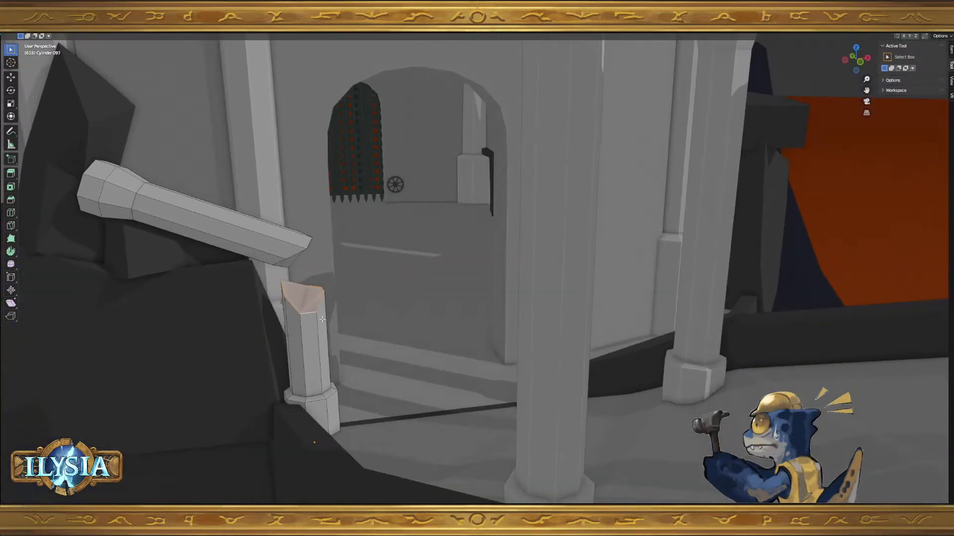
right_click(315, 292)
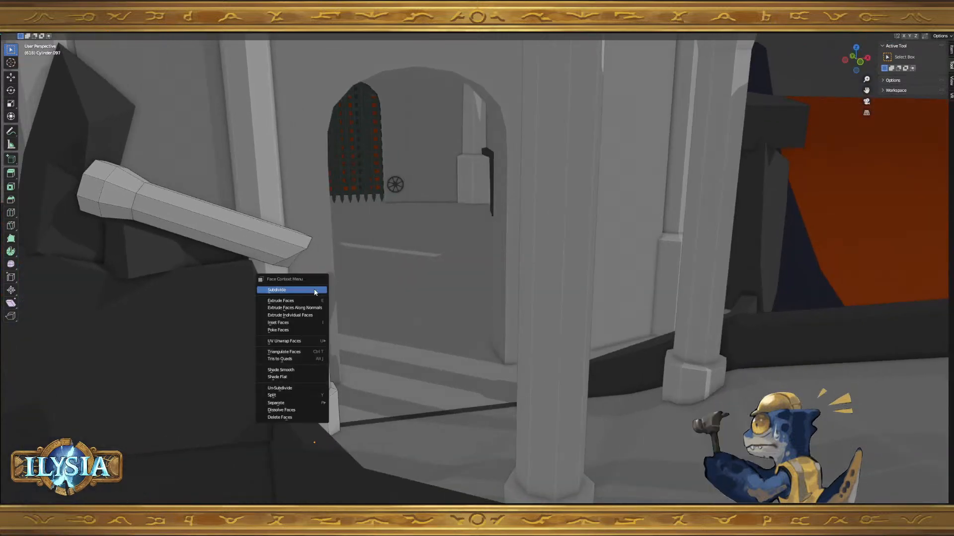
left_click(313, 359)
middle_click_drag(313, 359, 419, 379)
right_click(313, 298)
left_click(312, 292)
key("Tab")
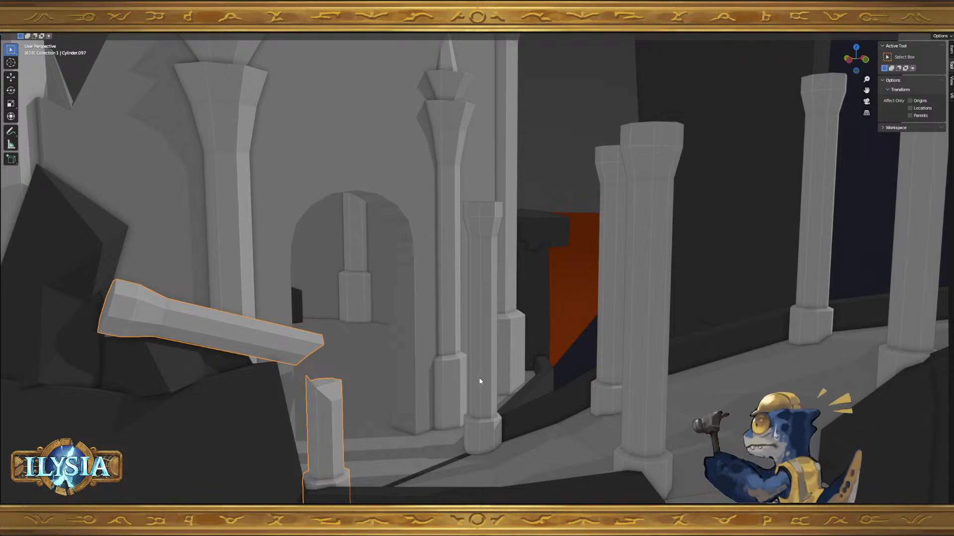
- Cut an edge loop around the upper shaft of the outer-wall column at the castle end
middle_click_drag(576, 341, 448, 331)
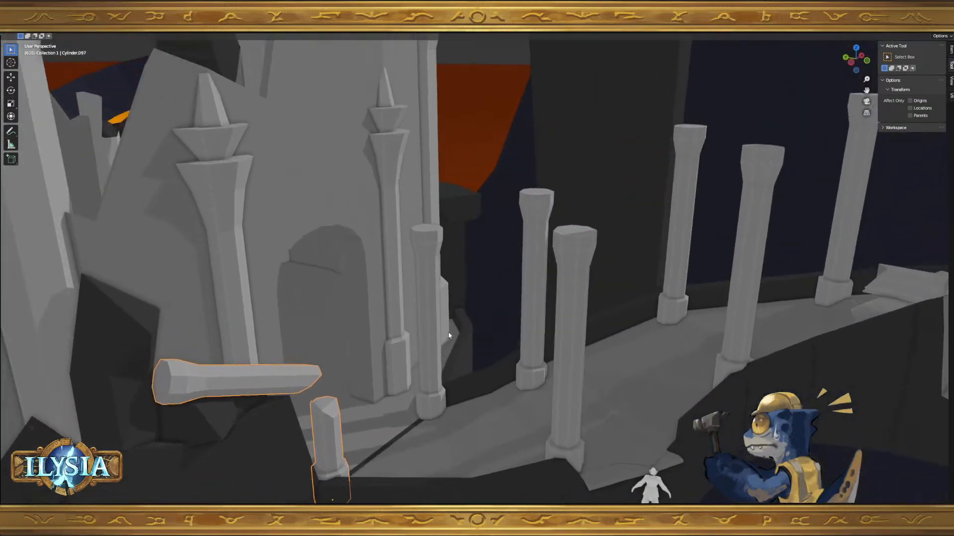
left_click(430, 304)
key("Tab")
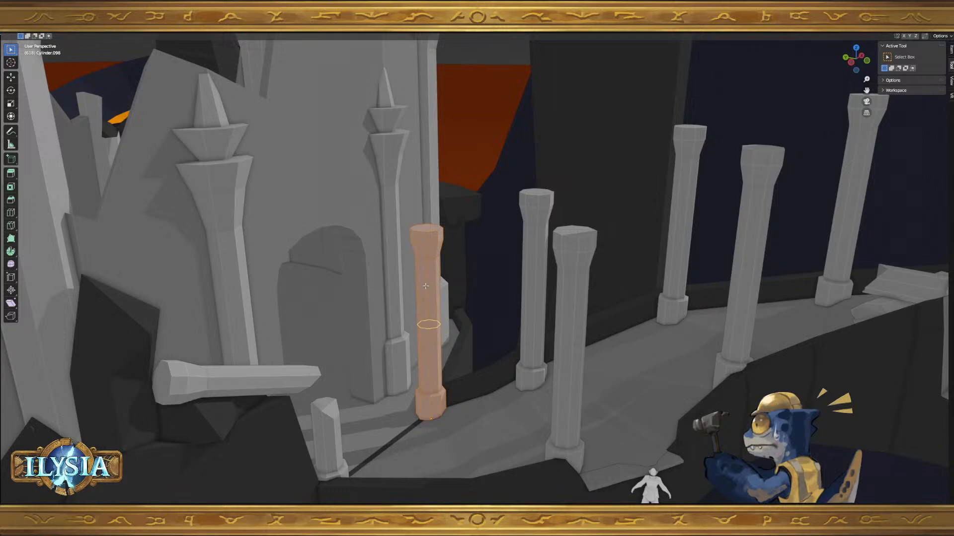
left_click(426, 286)
left_click(440, 234)
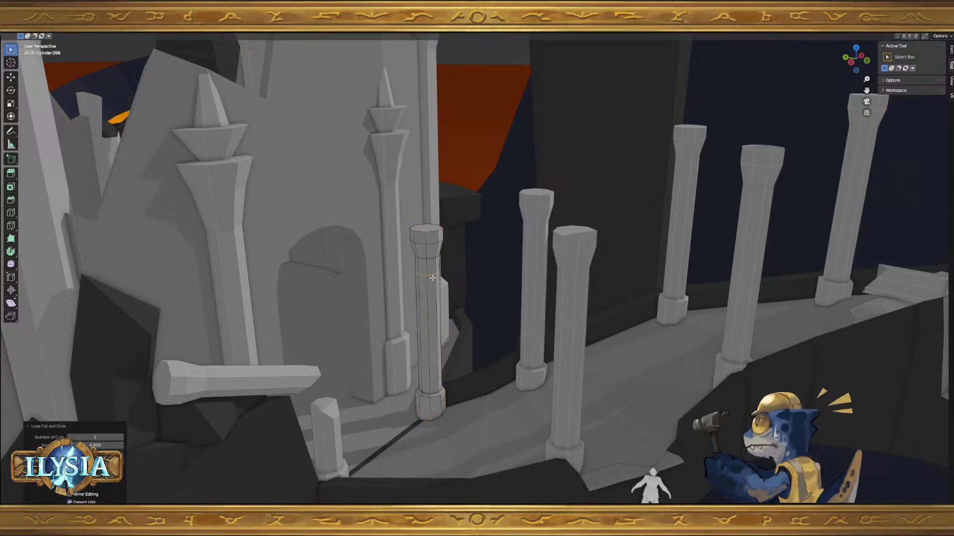
- Shape the new loop into a jagged break line just below the outer-wall column's capital
mouse_move(432, 278)
middle_mouse_down()
mouse_move(443, 278)
mouse_move(433, 277)
middle_mouse_up()
key("g")
left_click(428, 284)
key("g")
key("g")
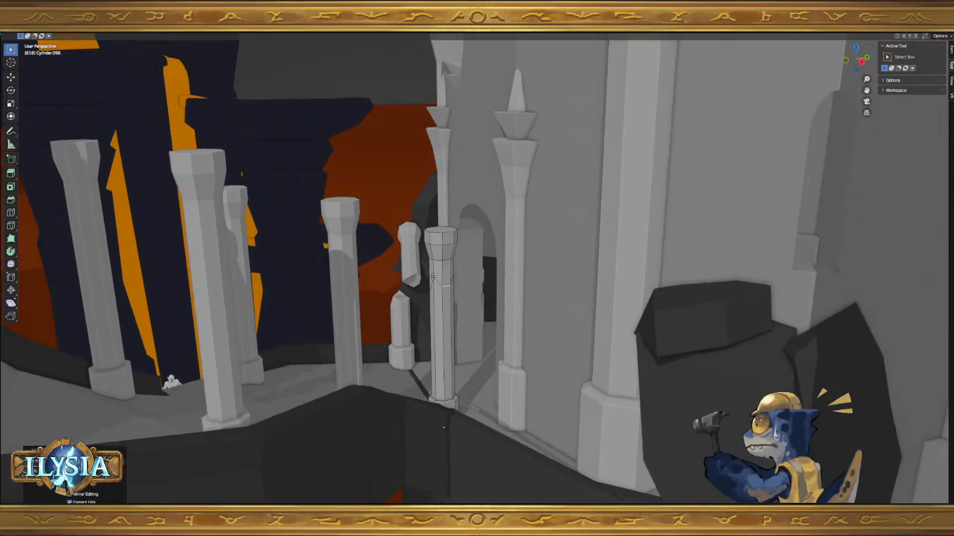
left_click(442, 240)
- Turn the broken-off capital piece upside down and set it on the bridge floor beside its column
middle_click_drag(441, 239, 476, 302)
key("ctrl+z")
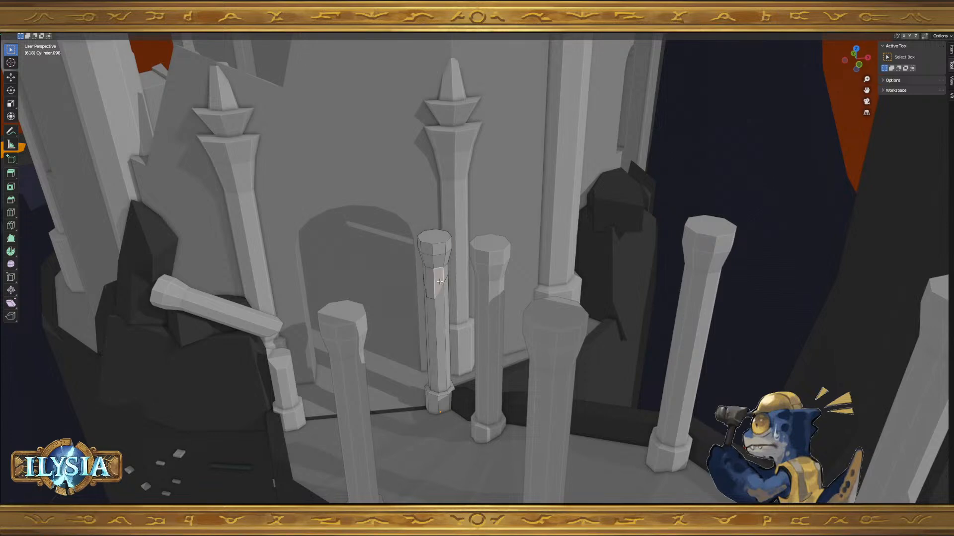
key("l")
scroll(439, 283, "up", 5)
scroll(434, 282, "down", 3)
key("r")
left_click(399, 171)
middle_click_drag(399, 171, 466, 247)
key("g")
left_click(491, 347)
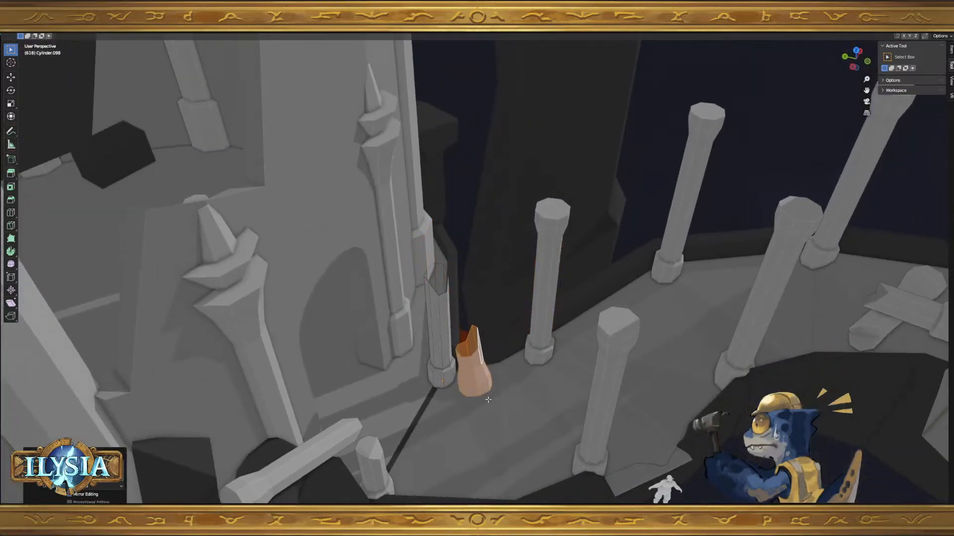
scroll(494, 338, "up", 5)
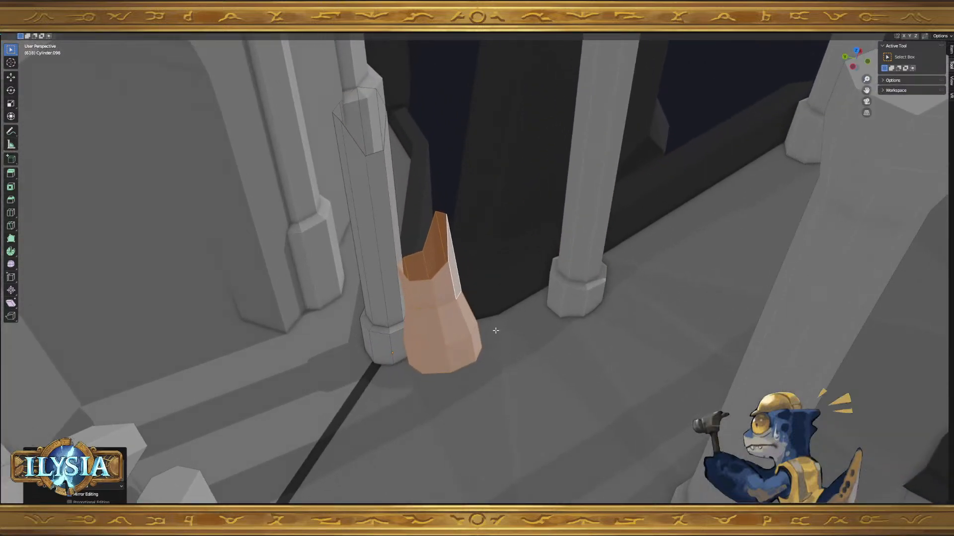
- Move the broken-off capital piece down onto the bridge floor beside the foot of its column
middle_click_drag(496, 330, 527, 315)
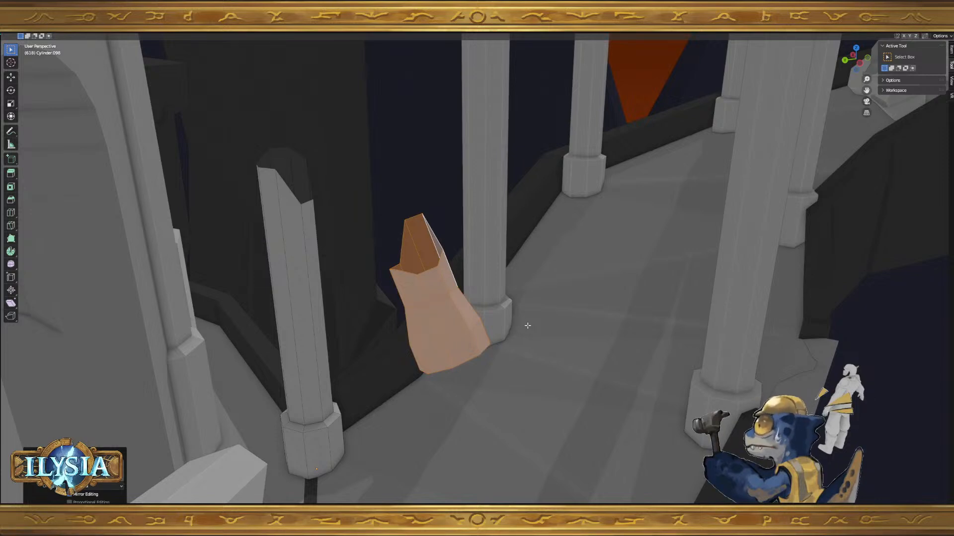
middle_click_drag(516, 299, 380, 367)
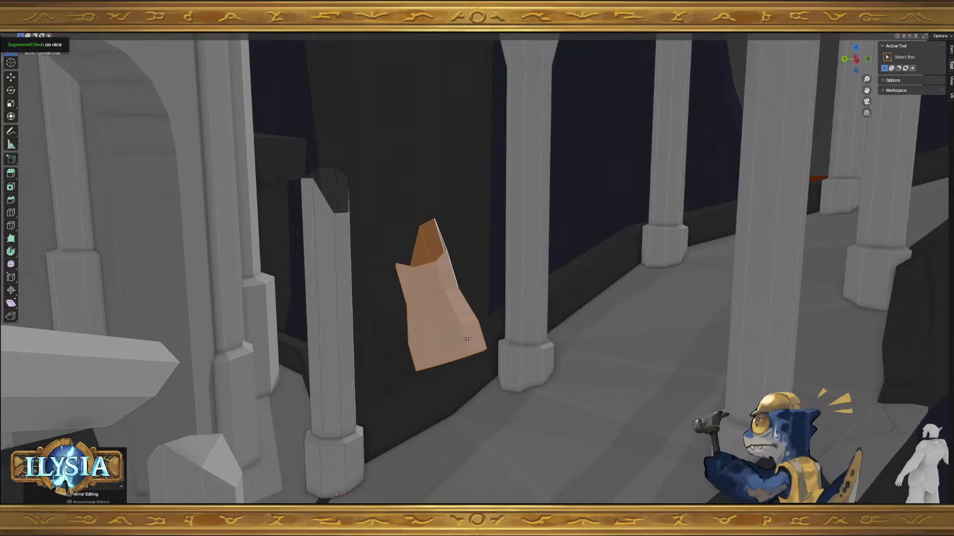
key("z")
left_click(472, 440)
middle_click_drag(471, 439, 422, 392)
key("g")
left_click(532, 419)
middle_click_drag(532, 420, 574, 422)
key("g")
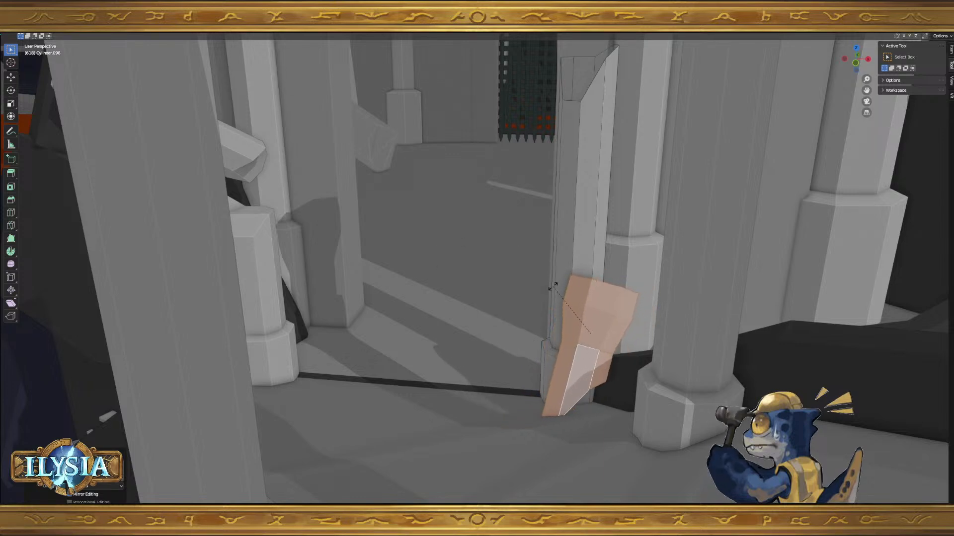
- Rotate the fallen capital piece about the Z and Y axes so it rests tilted against its column's base
middle_click_drag(596, 298, 638, 313)
key("s")
key("z")
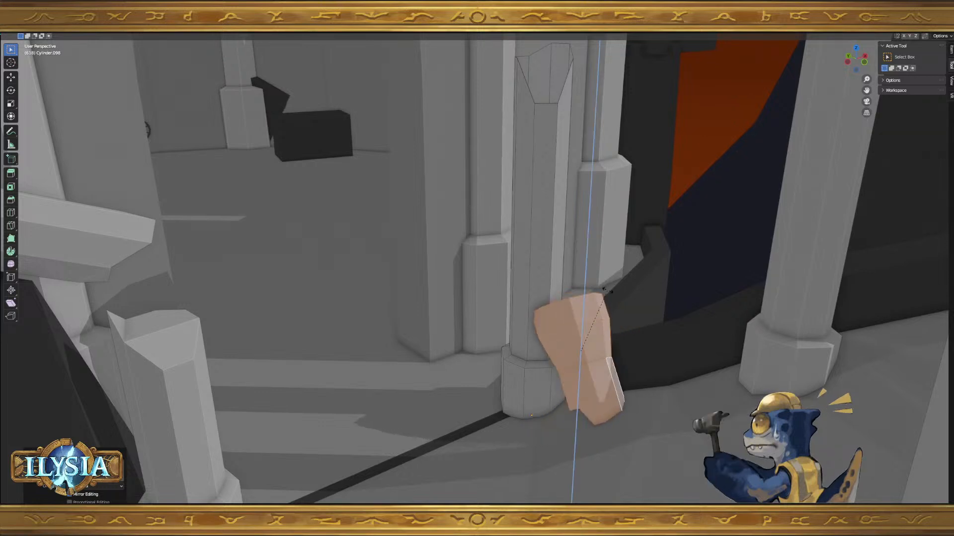
left_click(612, 326)
key("r")
key("y")
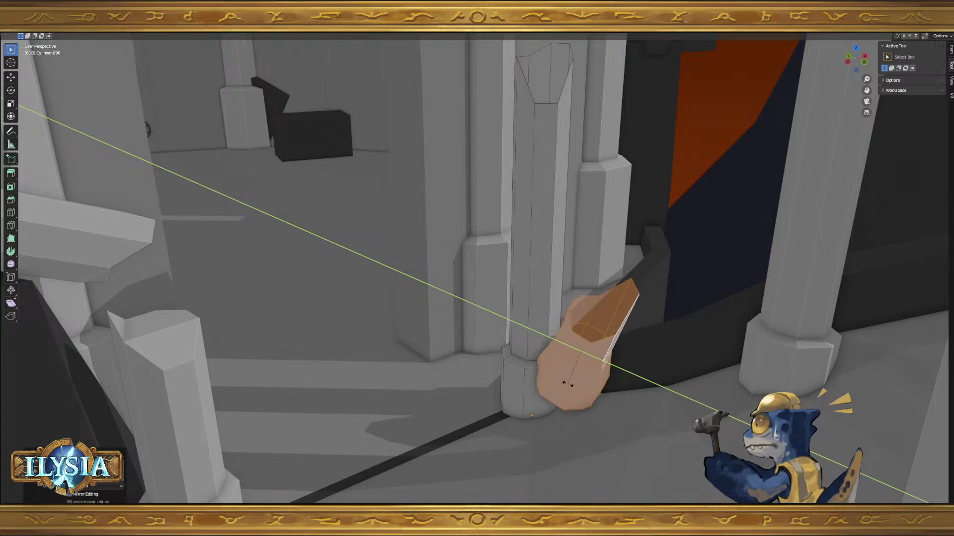
left_click(479, 410)
middle_click_drag(479, 410, 587, 404)
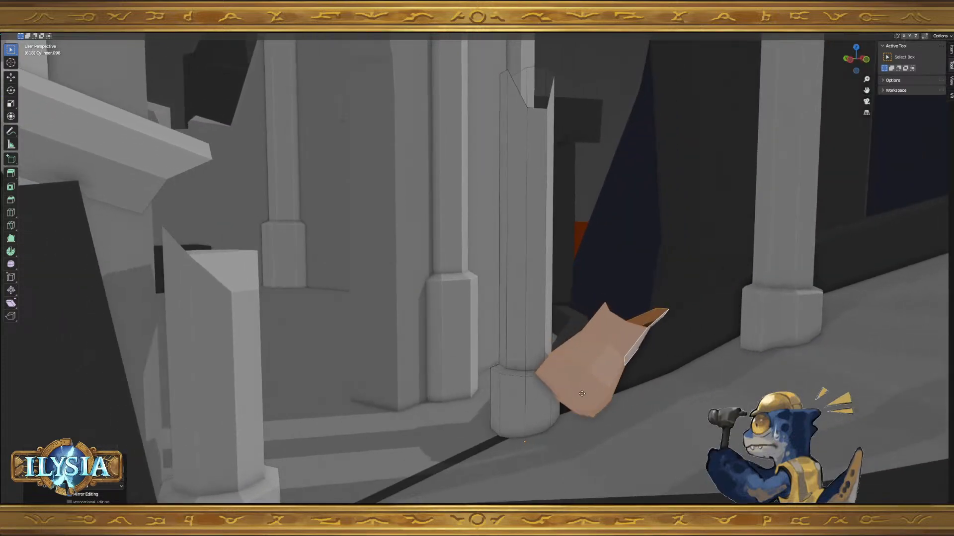
left_click(641, 390)
middle_click_drag(640, 389, 626, 393)
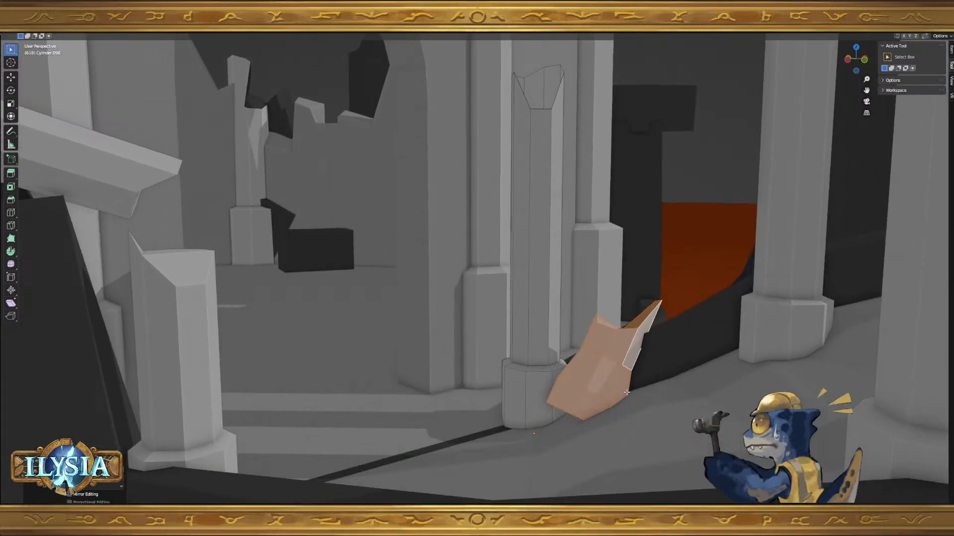
middle_click_drag(626, 392, 595, 398)
- Fill the open broken end of the fallen piece with a face, triangulate it and finish editing the mesh
key("Tab")
left_click(624, 329)
key("ctrl+t")
middle_click_drag(605, 301, 614, 268)
left_click(613, 278, "alt")
key("f")
key("ctrl+t")
key("Tab")
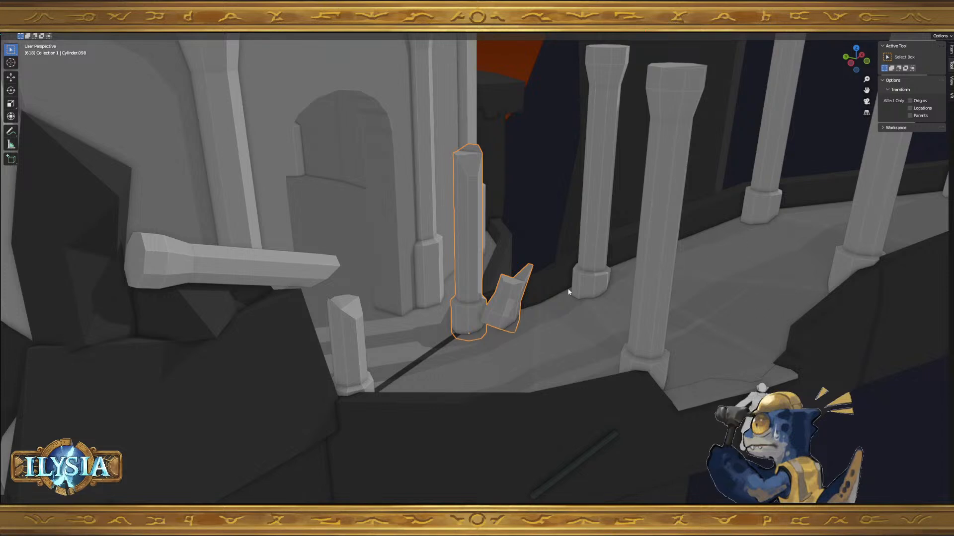
- Cut an edge loop around the middle of the next outer-wall column's shaft
middle_click_drag(618, 296, 573, 252)
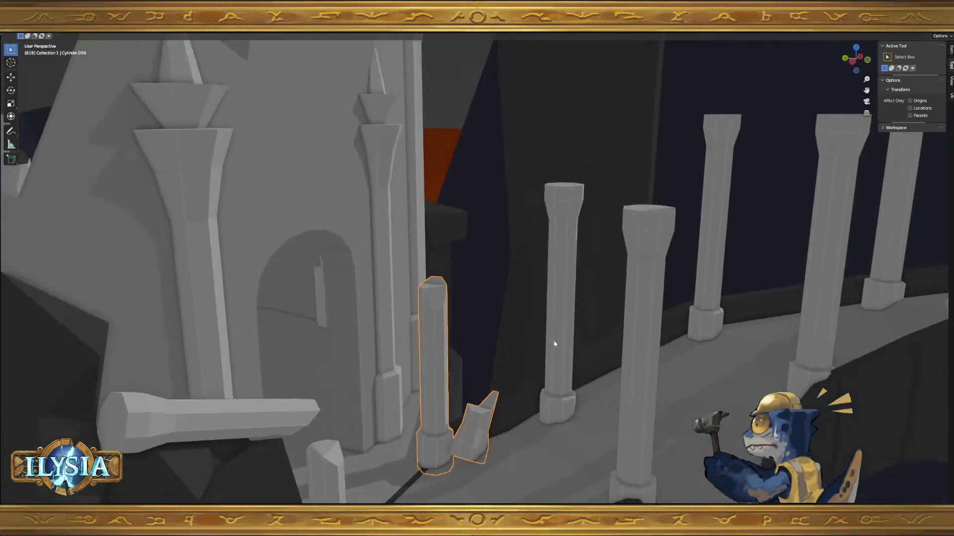
left_click(554, 338)
key("Tab")
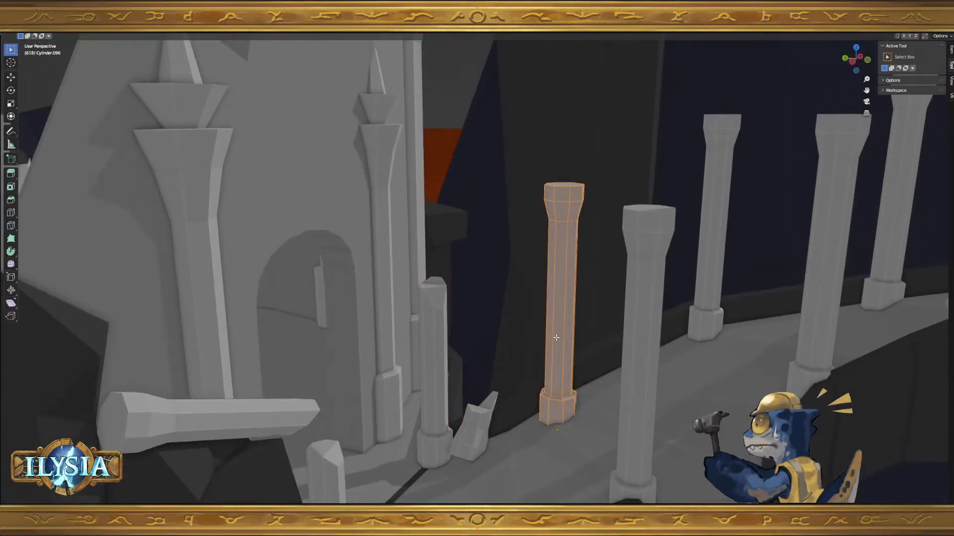
key("ctrl+r")
left_click(556, 338)
right_click(567, 358)
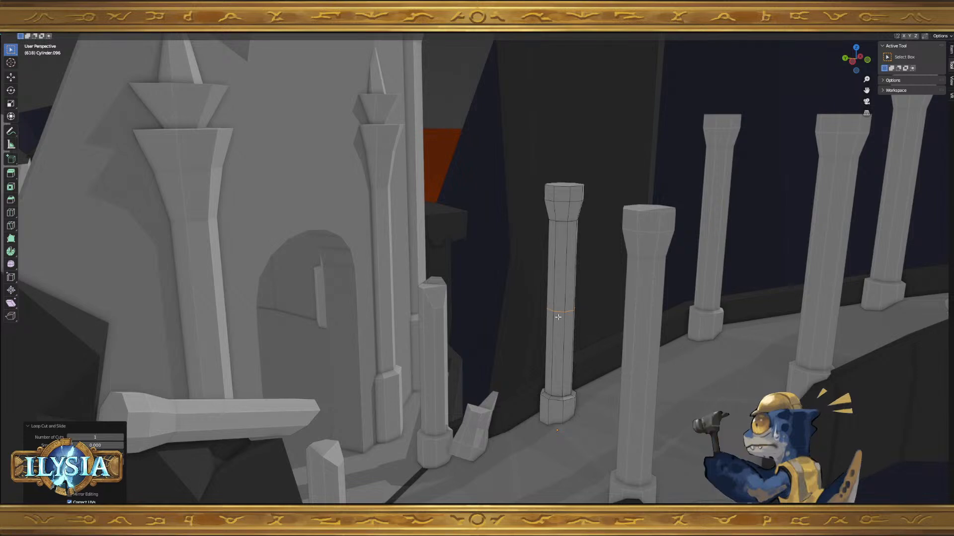
- Slide parts of the new loop along the shaft to form a slanted, jagged break line
key("ctrl+r")
middle_click_drag(570, 309, 482, 312)
key("g")
key("g")
left_click(585, 334)
middle_click_drag(585, 333, 594, 369)
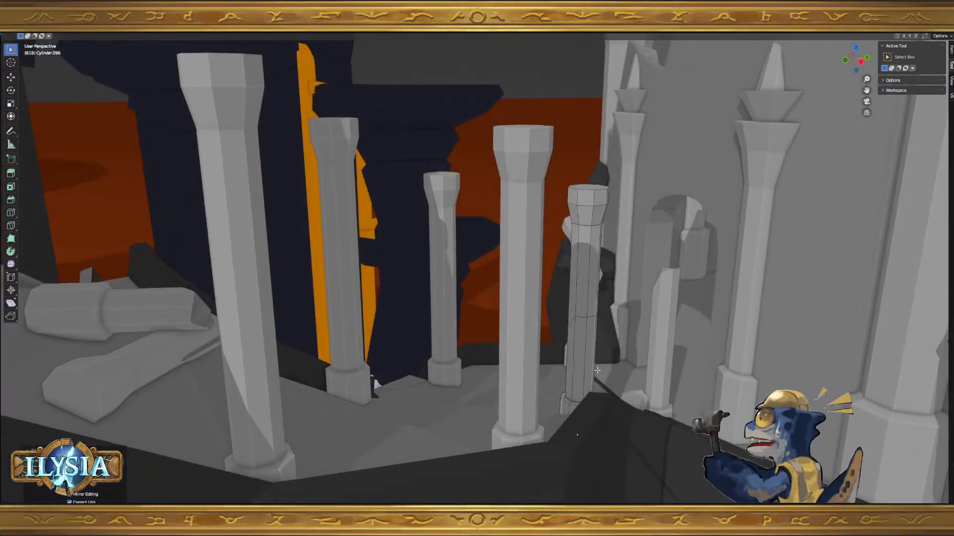
key("ctrl+r")
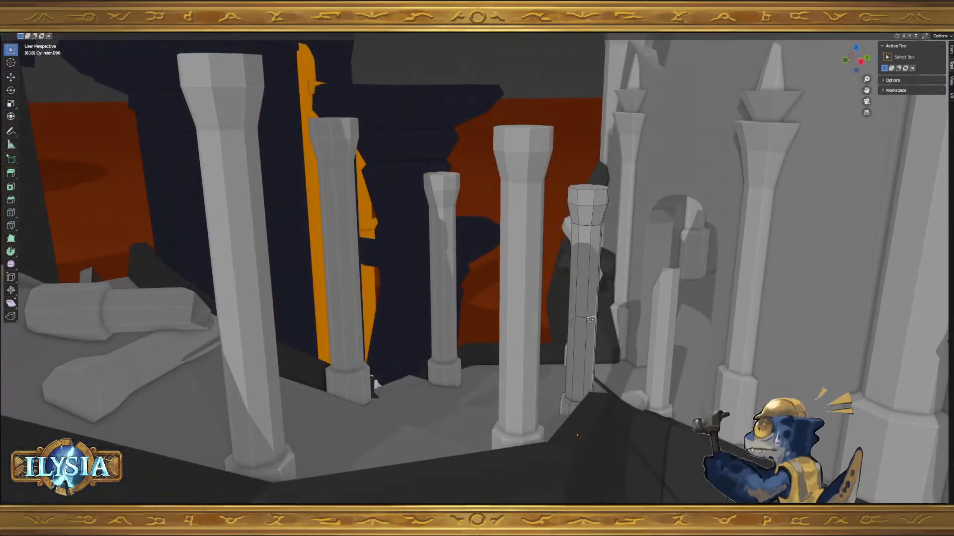
mouse_move(591, 311)
middle_mouse_down()
mouse_move(626, 307)
mouse_move(579, 307)
middle_mouse_up()
left_click(592, 293)
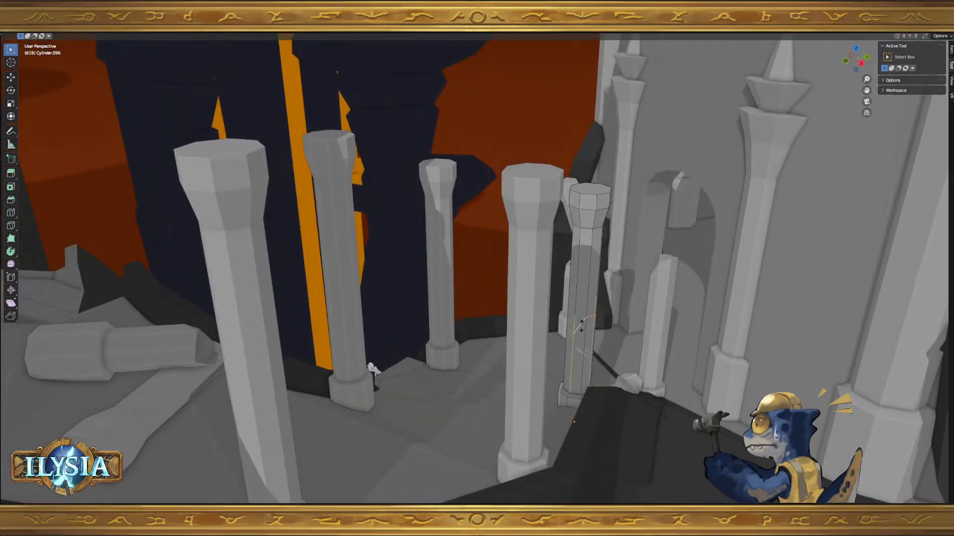
left_click(580, 340)
- Select the column part above the break line and examine it among the surrounding columns from several sides
middle_click_drag(580, 340, 599, 331)
key("l")
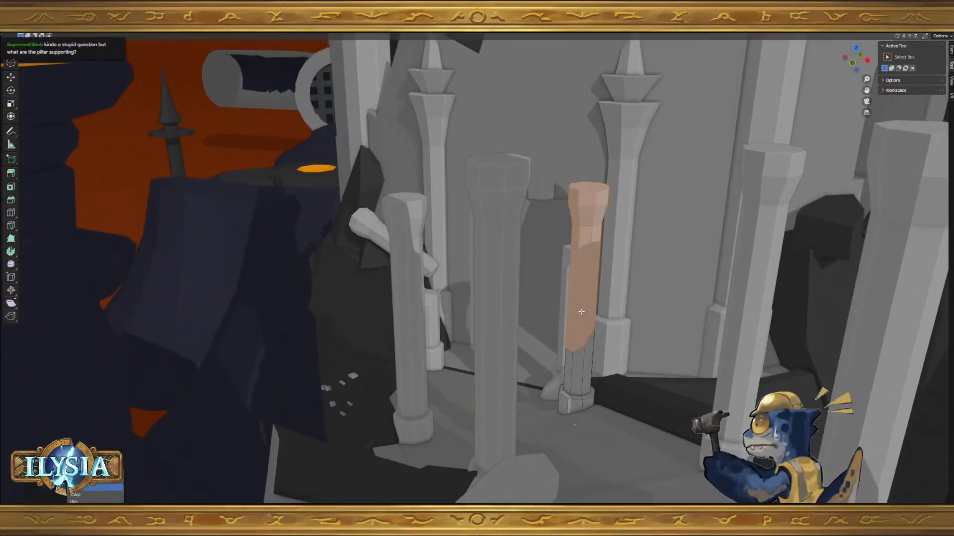
scroll(583, 311, "up", 5)
scroll(595, 308, "down", 5)
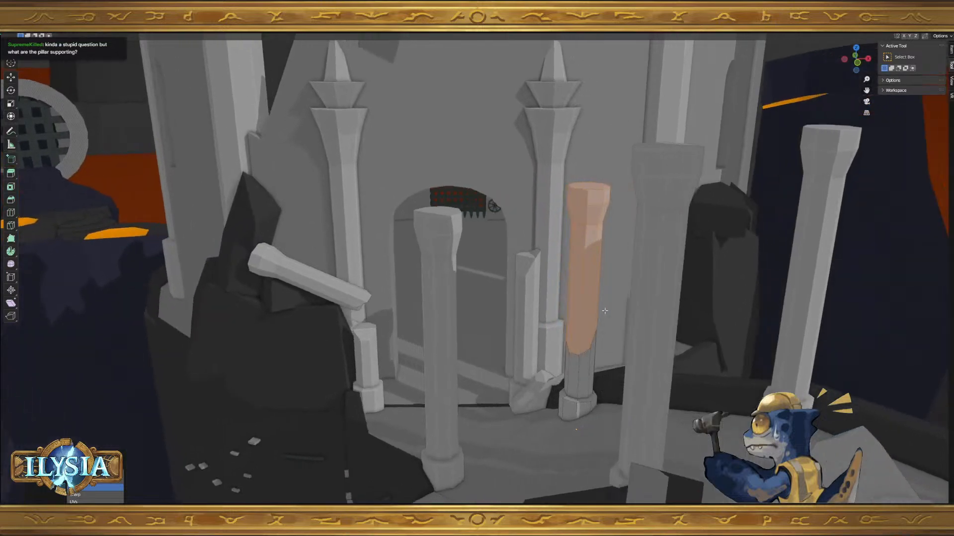
middle_click_drag(620, 332, 625, 338)
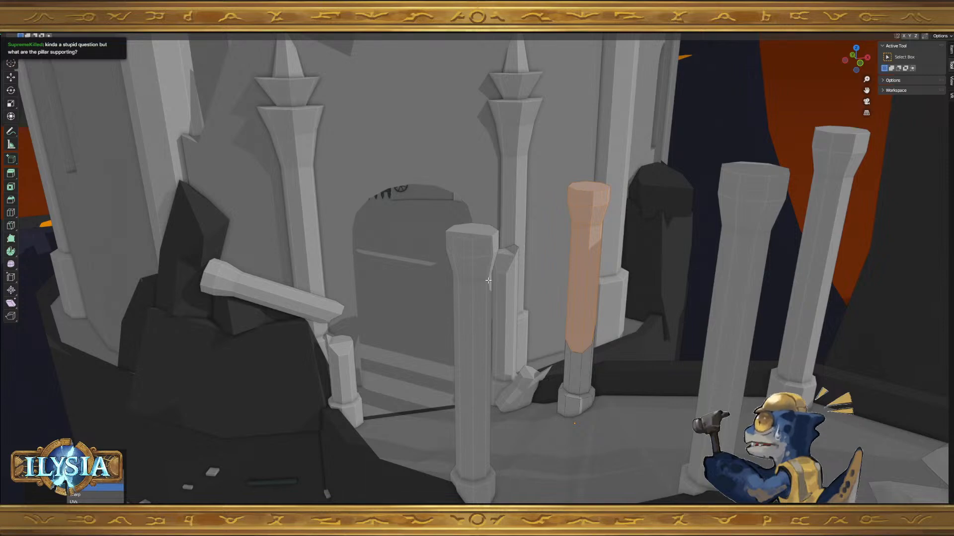
middle_click_drag(483, 266, 456, 263)
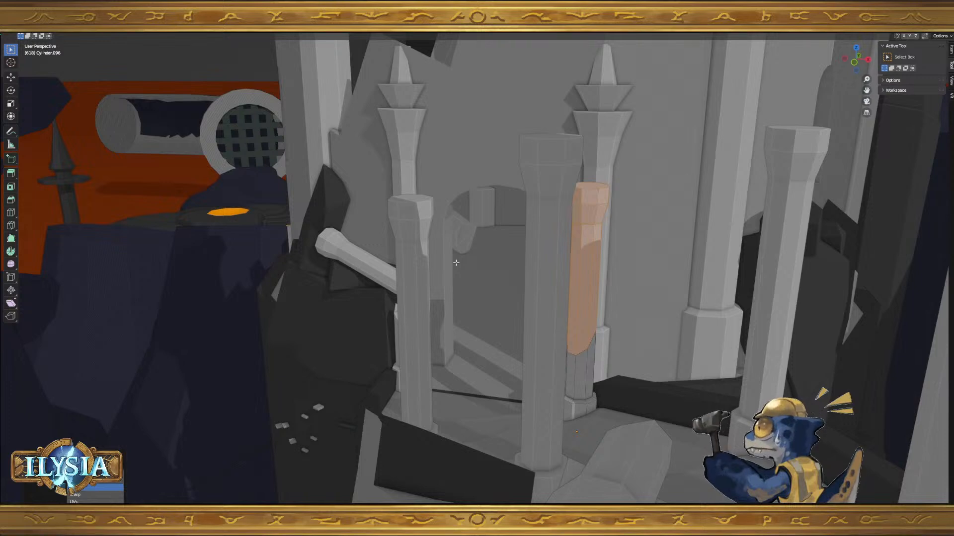
middle_click_drag(456, 263, 658, 300)
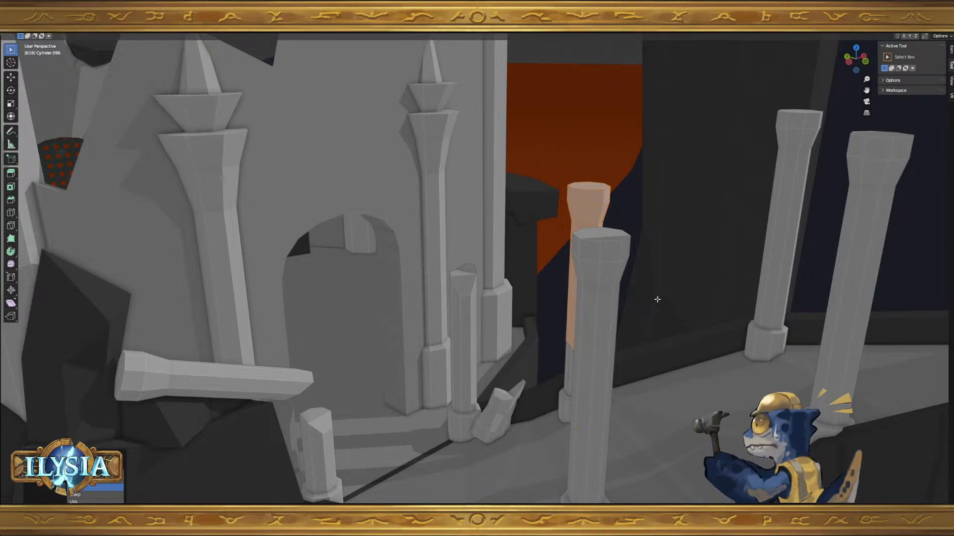
middle_click_drag(704, 240, 694, 251)
key("Tab")
- Inset the top face of the intact column opposite the split one and extrude it down into a shallow recess
left_click(539, 253)
key("Tab")
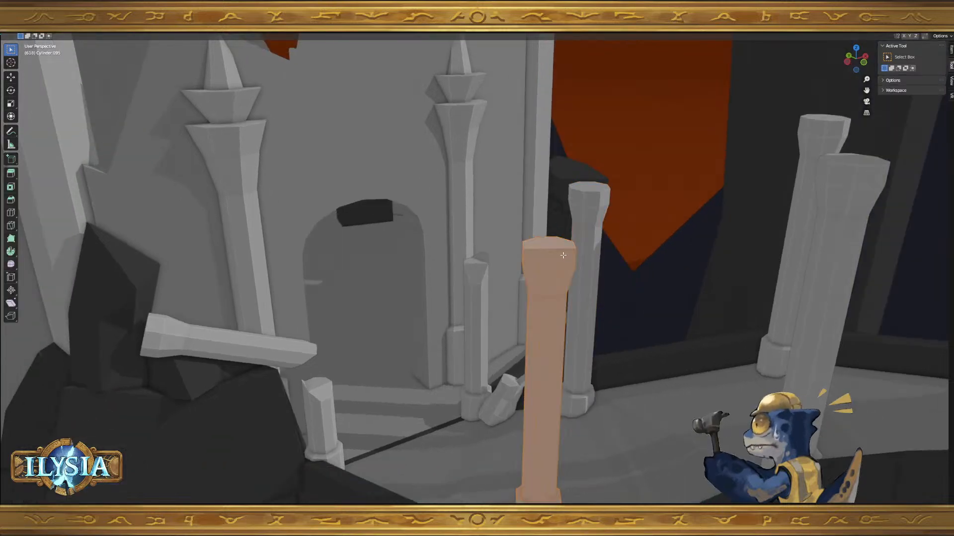
middle_click_drag(562, 252, 555, 251)
left_click(555, 251)
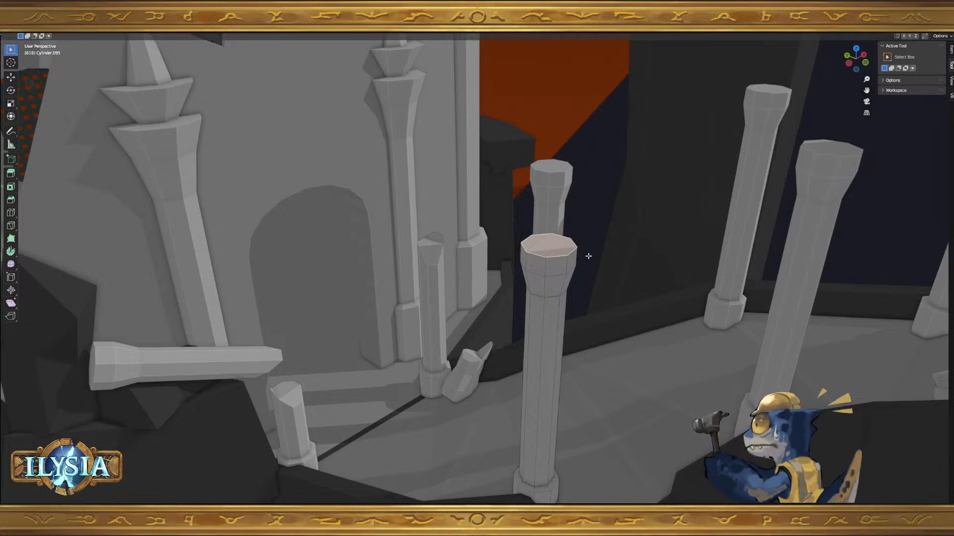
key("e")
right_click(607, 266)
key("ctrl+z")
right_click(740, 271)
left_click(725, 268)
left_click(625, 300)
key("e")
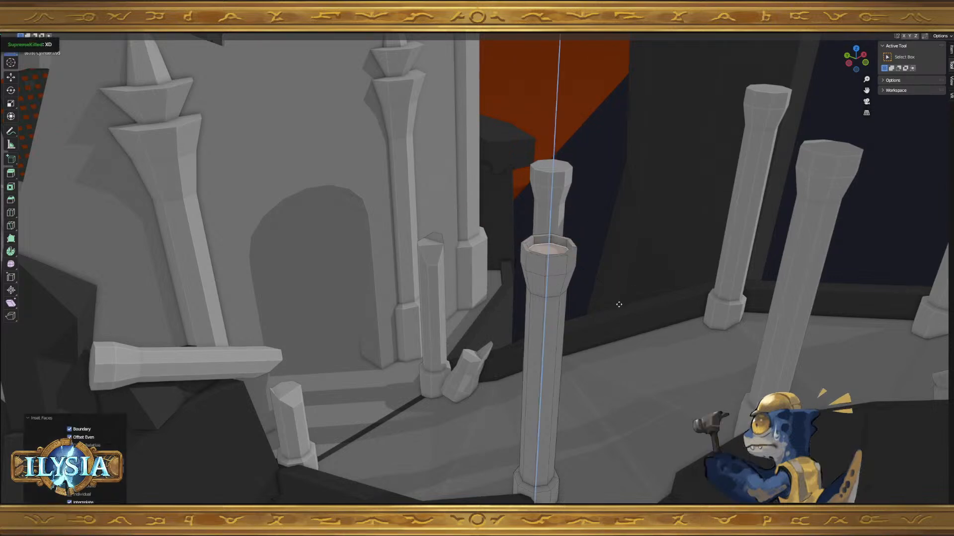
left_click(621, 311)
middle_click_drag(538, 268, 558, 308)
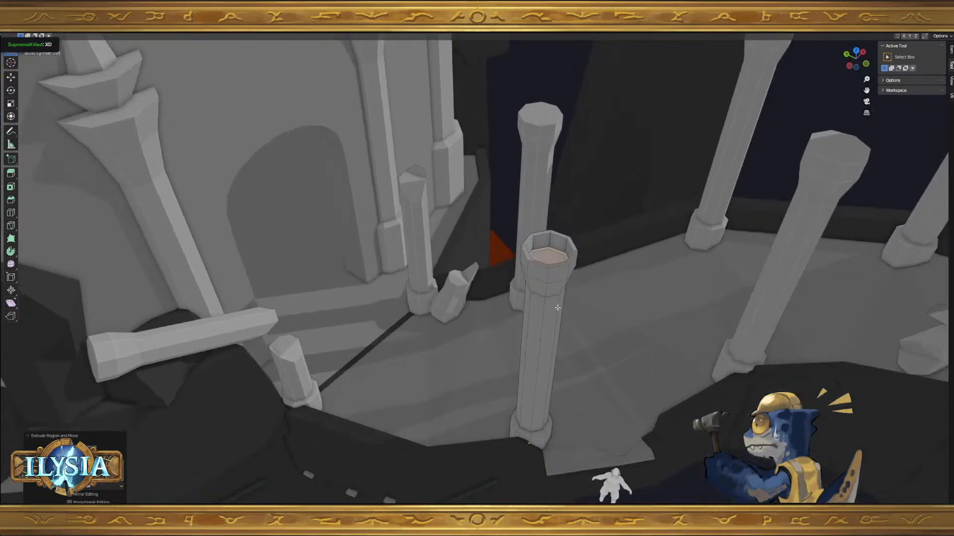
- Select the ring of outer faces around the top of the hollowed capital and try insetting them
scroll(557, 298, "up", 3)
left_click(574, 281)
left_click(618, 281, "shift")
mouse_move(652, 283)
middle_mouse_down()
mouse_move(637, 279)
mouse_move(647, 287)
middle_mouse_up()
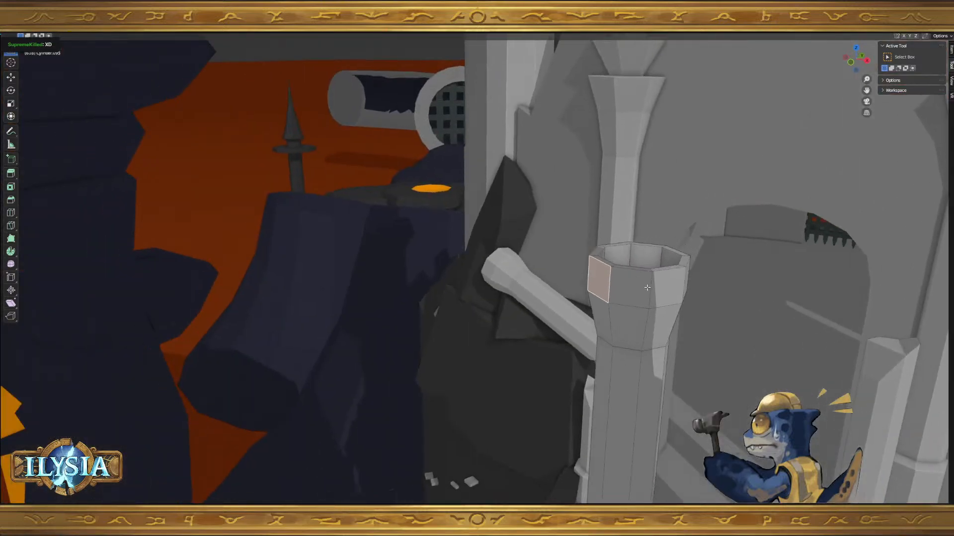
left_click(647, 288, "alt")
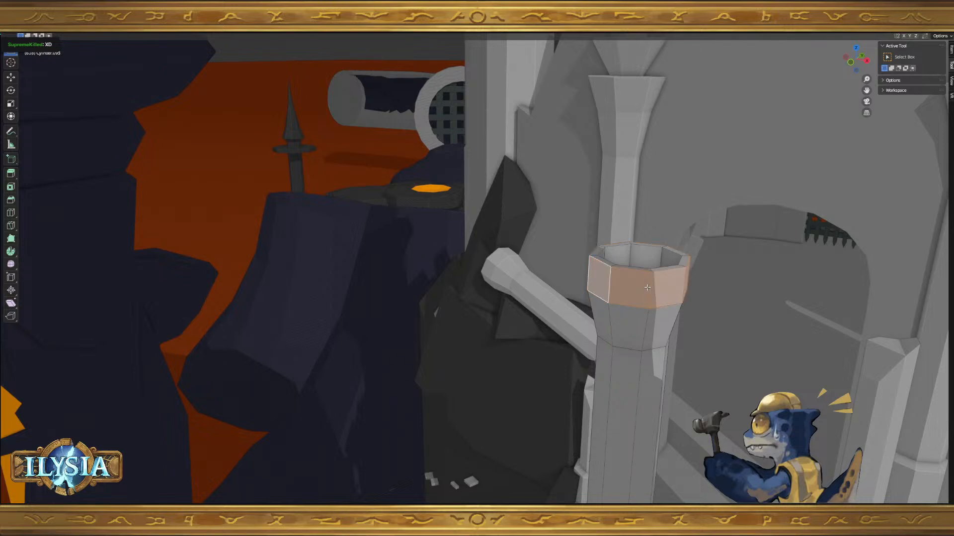
key("i")
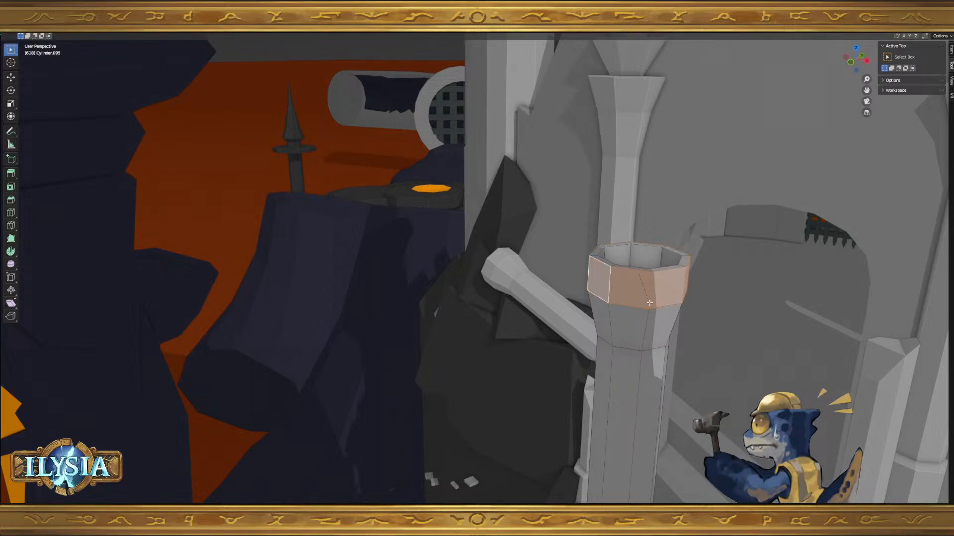
left_click(640, 287)
middle_click_drag(640, 287, 651, 306)
key("ctrl+z")
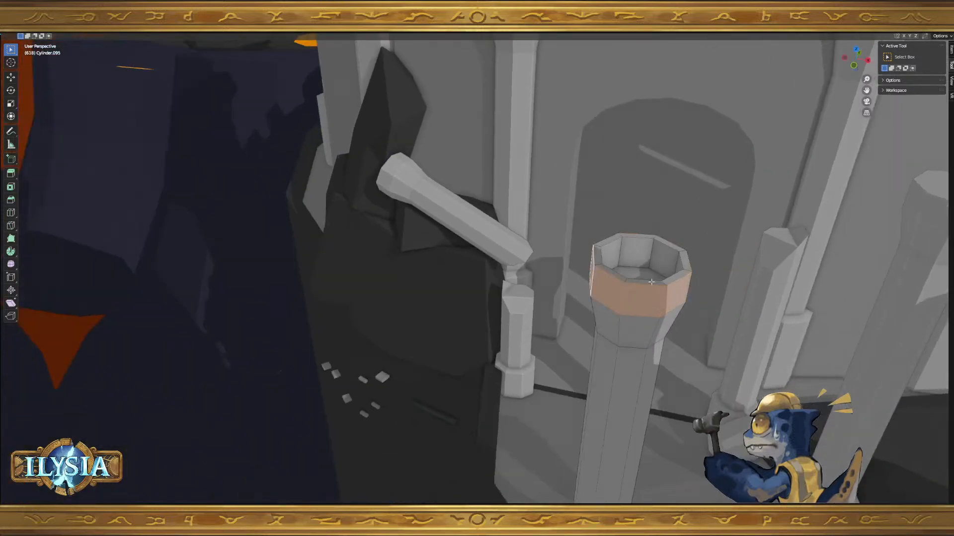
- Add the rim's inner faces to the selection, inset all faces individually and delete their centres to open windows
left_click(628, 252, "shift")
key("ctrl+shift+KP_Add")
key("ctrl+shift+KP_Add")
key("ctrl+shift+KP_Add")
key("ctrl+shift+KP_Add")
key("ctrl+shift+KP_Add")
key("i")
key("i")
left_click(615, 256)
key("x")
left_click(627, 268)
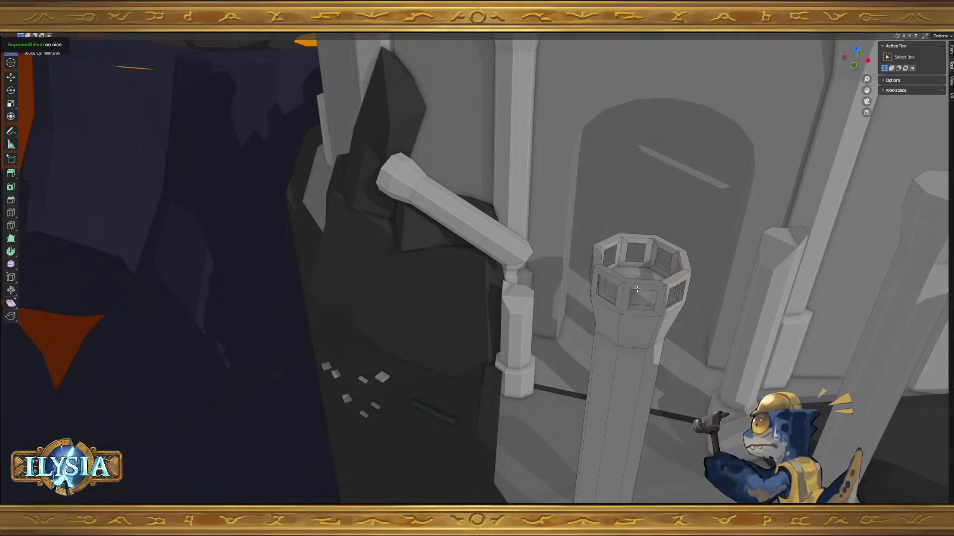
- Select all top faces around the windowed rim and extrude them upward into a raised band
left_click(620, 270)
left_click(658, 271, "shift")
left_click(682, 265, "shift")
left_click(684, 255, "shift")
left_click(662, 246, "shift")
left_click(629, 244, "shift")
left_click(602, 248, "shift")
left_click(597, 257, "shift")
key("e")
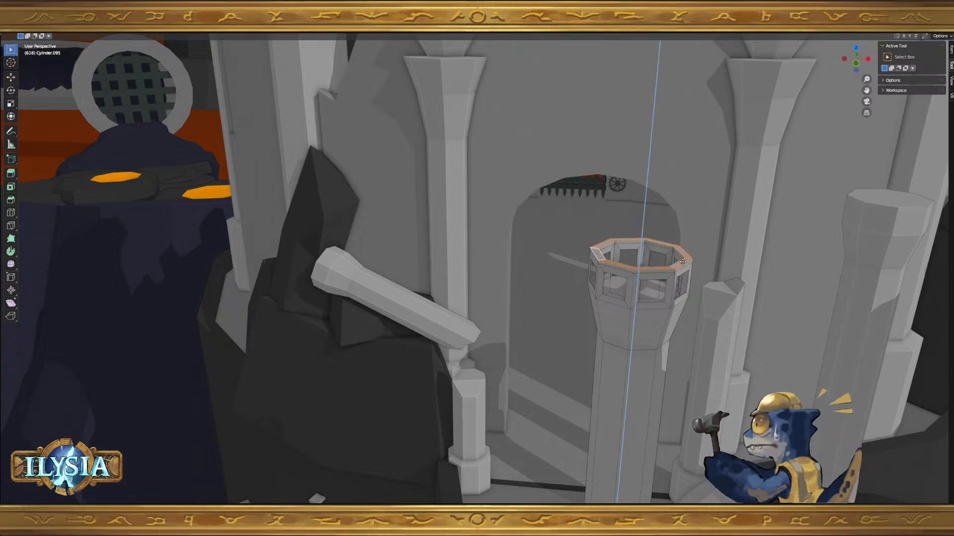
left_click(686, 273)
key("ctrl+z")
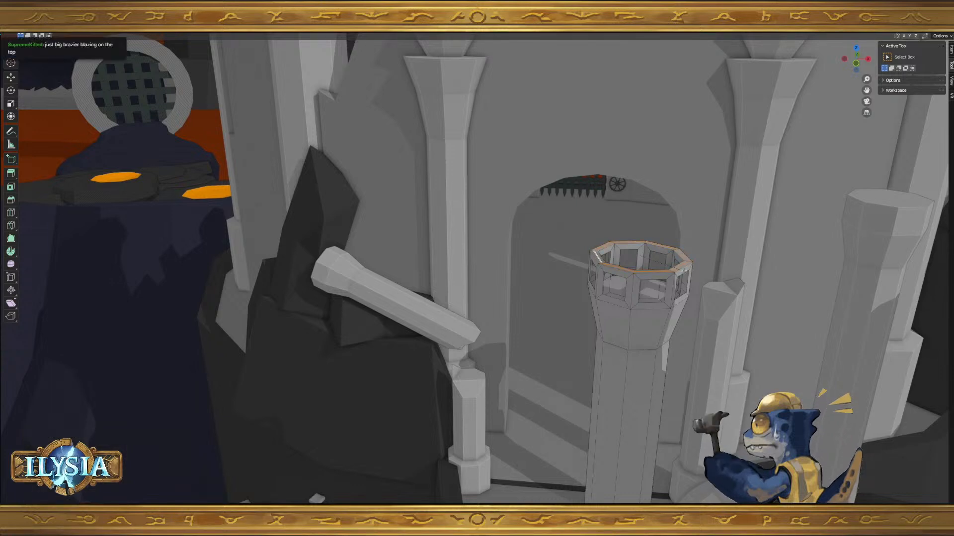
key("e")
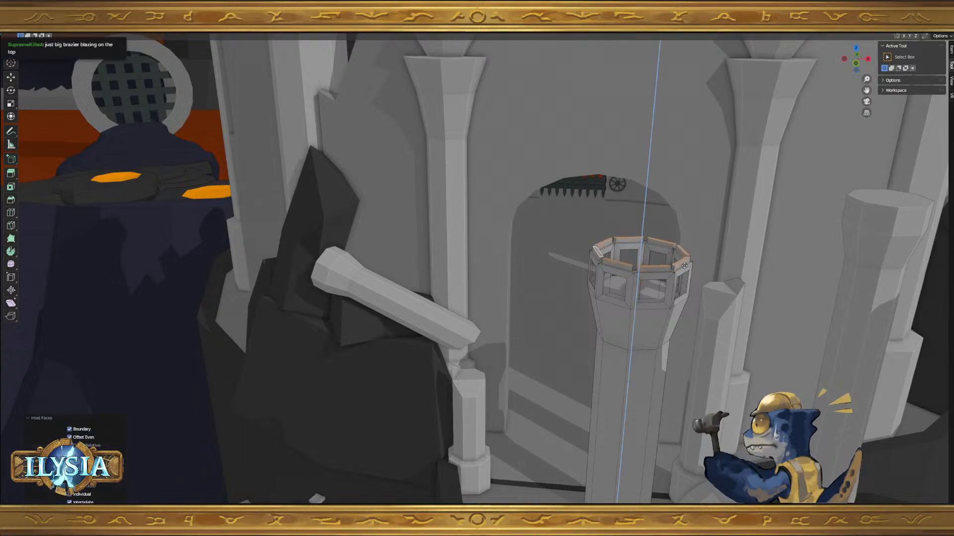
left_click(728, 274)
- Set the transform pivot to Individual Origins and scale the raised rim faces along the X axis
key("s")
key("x")
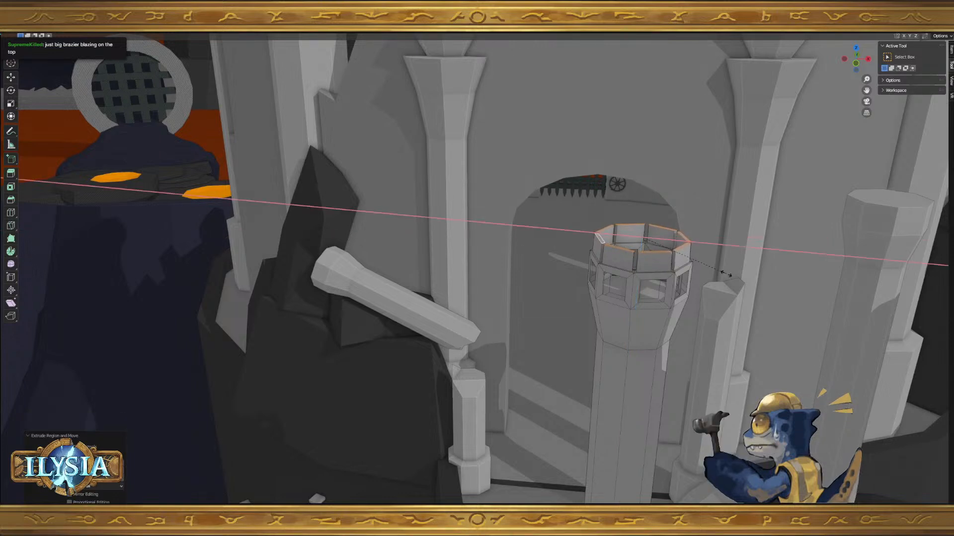
left_click(757, 283)
left_click(494, 37)
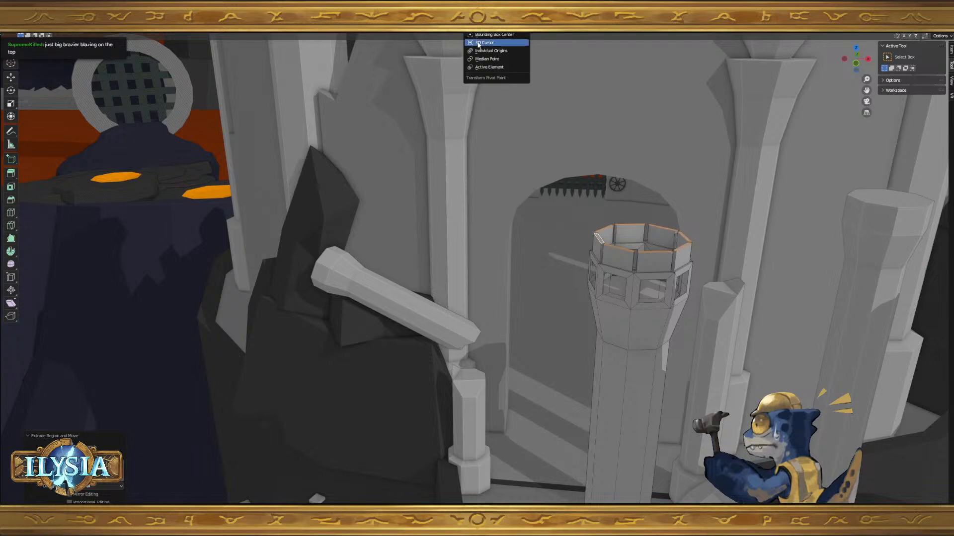
left_click(494, 51)
key("s")
key("x")
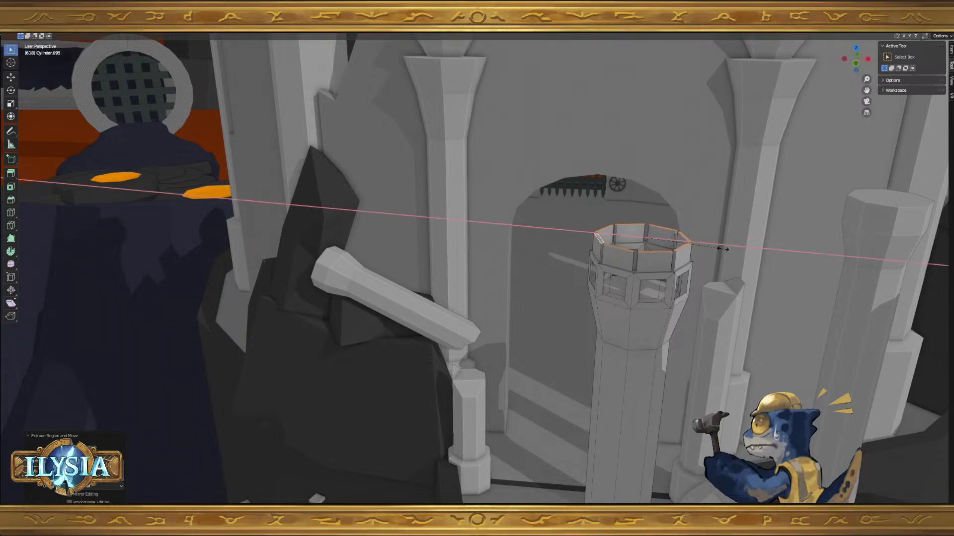
left_click(688, 237)
key("Tab")
middle_click_drag(688, 237, 645, 275)
key("Tab")
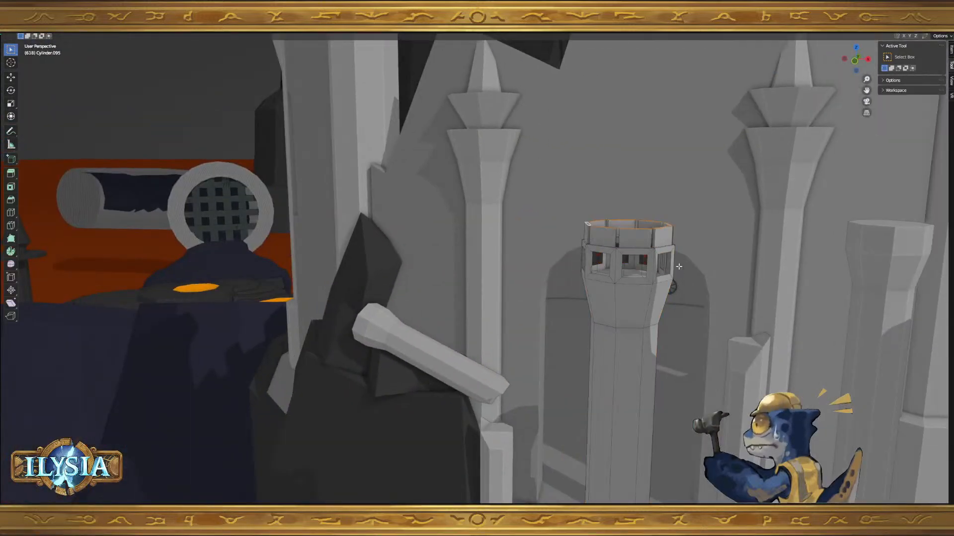
- Undo the windowed rim and capital edits until the column has its original solid top
key("ctrl+z")
key("ctrl+z")
key("ctrl+z")
key("ctrl+z")
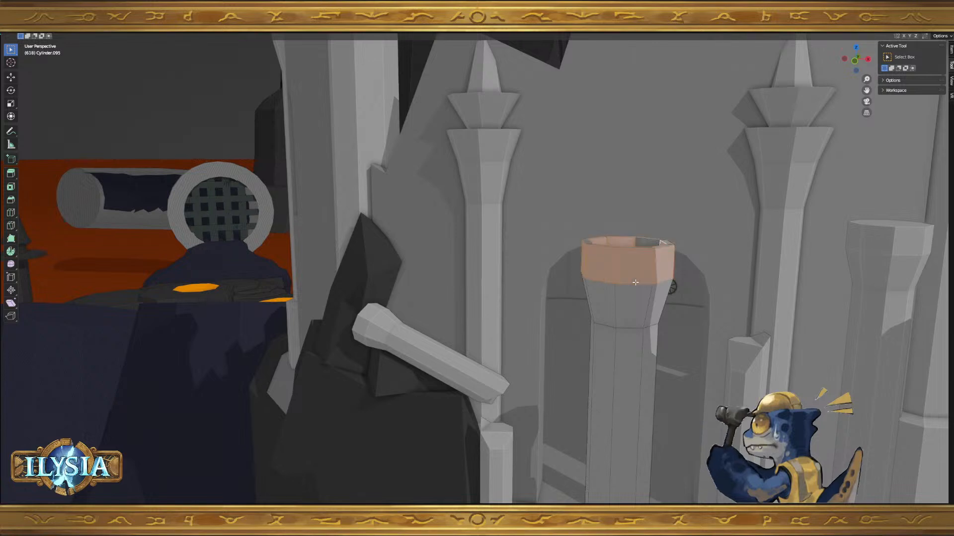
key("ctrl+z")
key("ctrl+z")
key("ctrl+z")
key("ctrl+z")
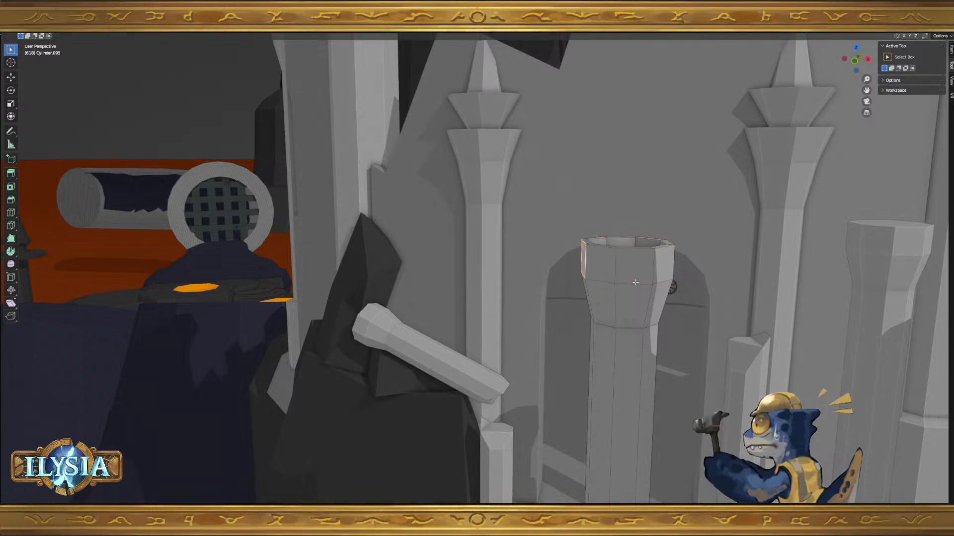
middle_click_drag(636, 282, 671, 316)
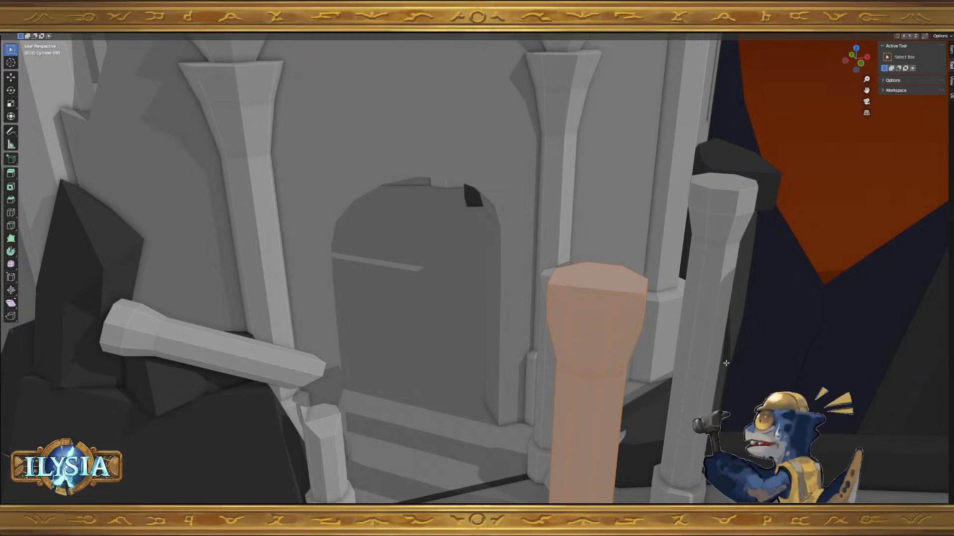
middle_click_drag(694, 320, 713, 283)
scroll(712, 283, "down", 5)
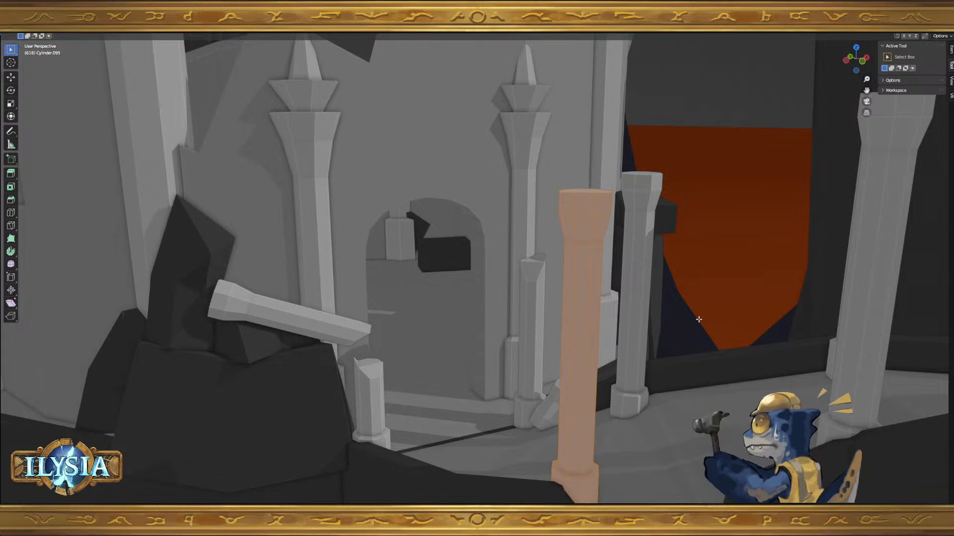
middle_click_drag(685, 317, 587, 368)
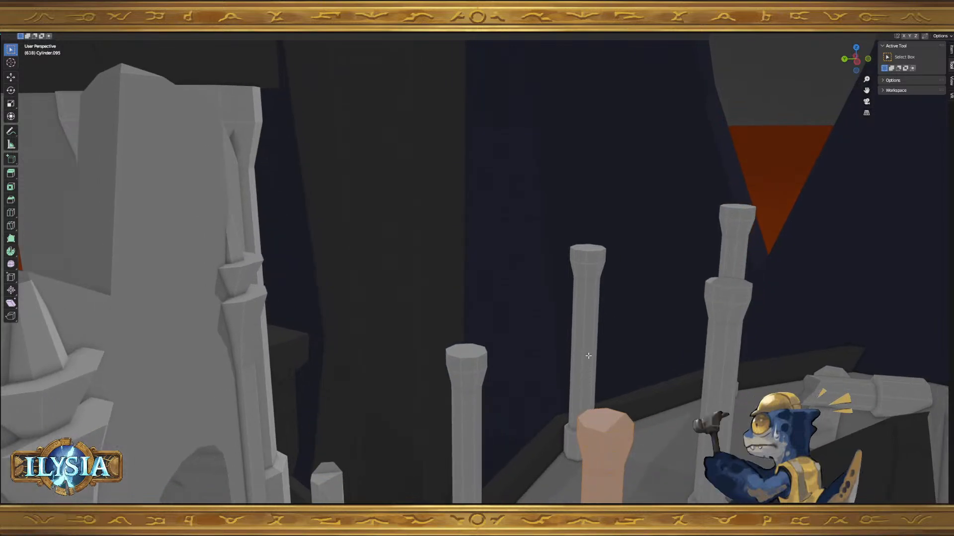
- Open the rear-wall column for mesh editing and add one loop cut around the middle of its shaft
left_click(593, 358)
key("Tab")
left_click(584, 348)
key("Tab")
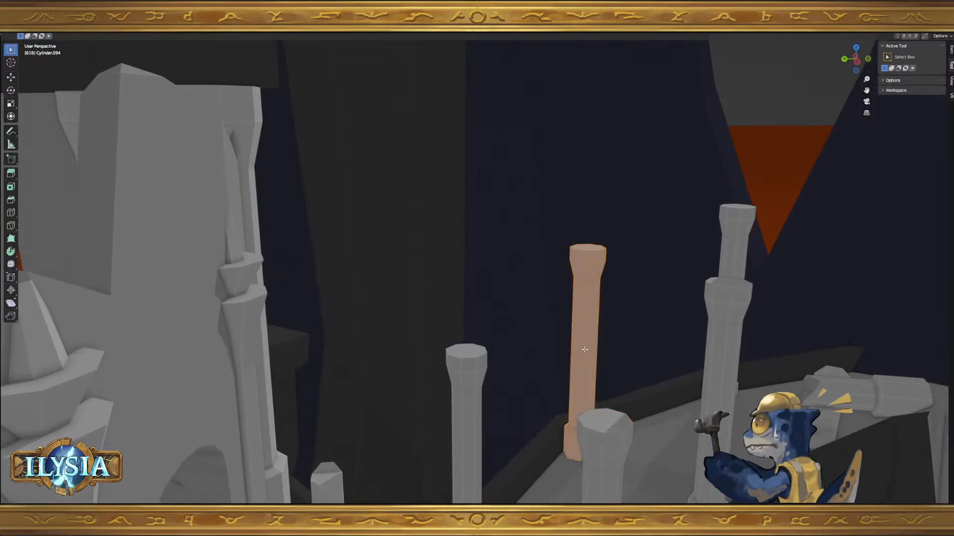
middle_click_drag(585, 350, 591, 357)
key("Tab")
key("ctrl+r")
left_click(588, 342)
right_click(588, 343)
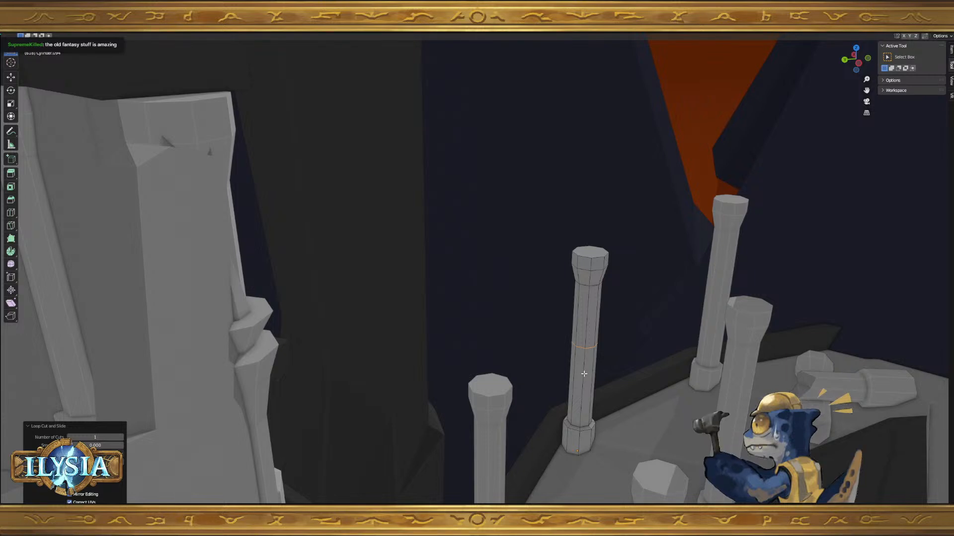
- Slide the new edge loop along the rear column's shaft to set the break height
middle_click_drag(587, 354, 584, 348)
left_click(587, 348)
key("g")
key("g")
left_click(587, 362)
mouse_move(609, 364)
middle_mouse_down()
mouse_move(522, 367)
mouse_move(596, 360)
middle_mouse_up()
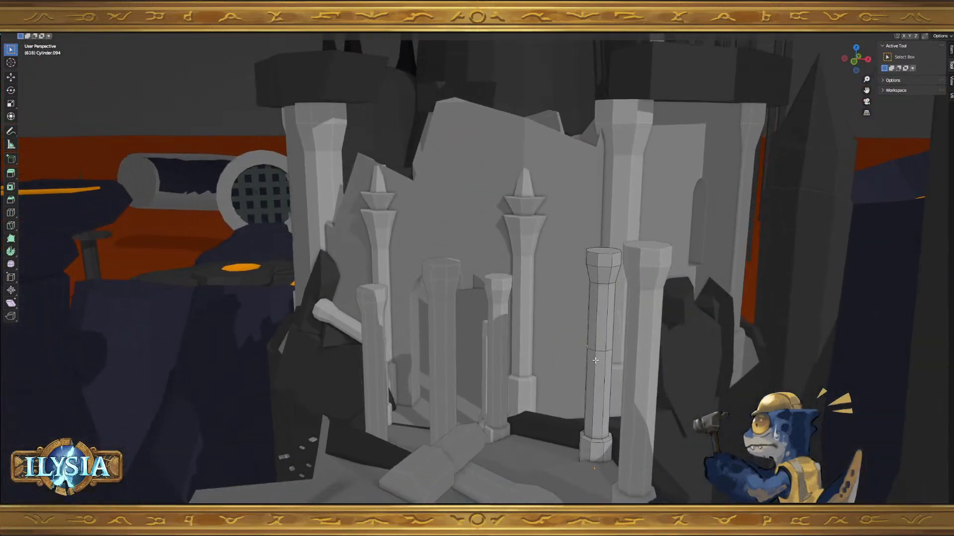
- Select all faces of the rear column above the loop, including the capital, and delete them
left_click(604, 331)
left_click(606, 329, "alt")
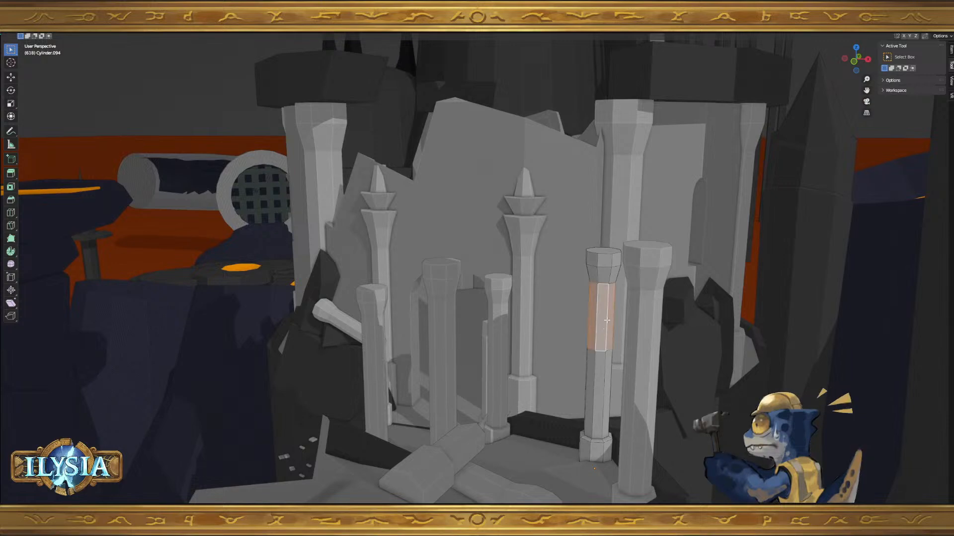
left_click(605, 274, "alt+shift")
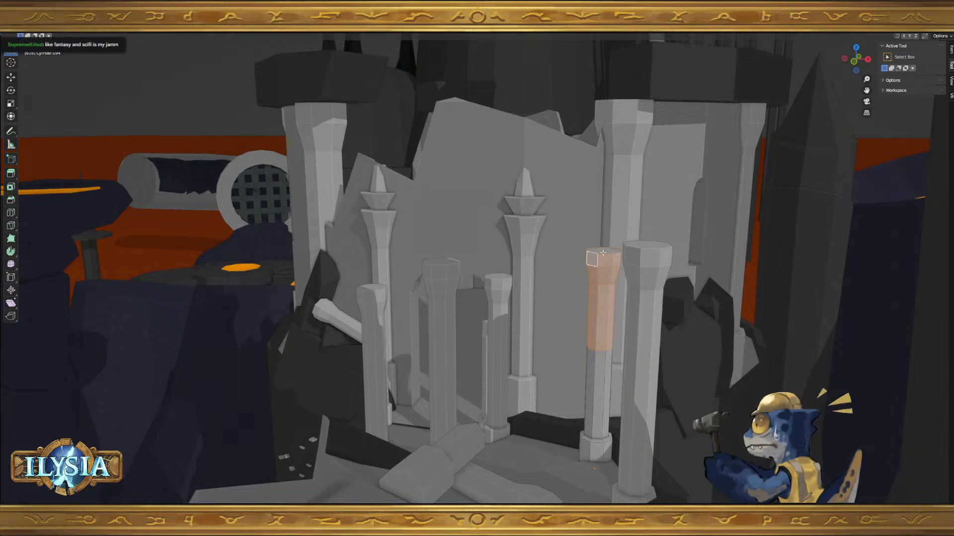
key("x")
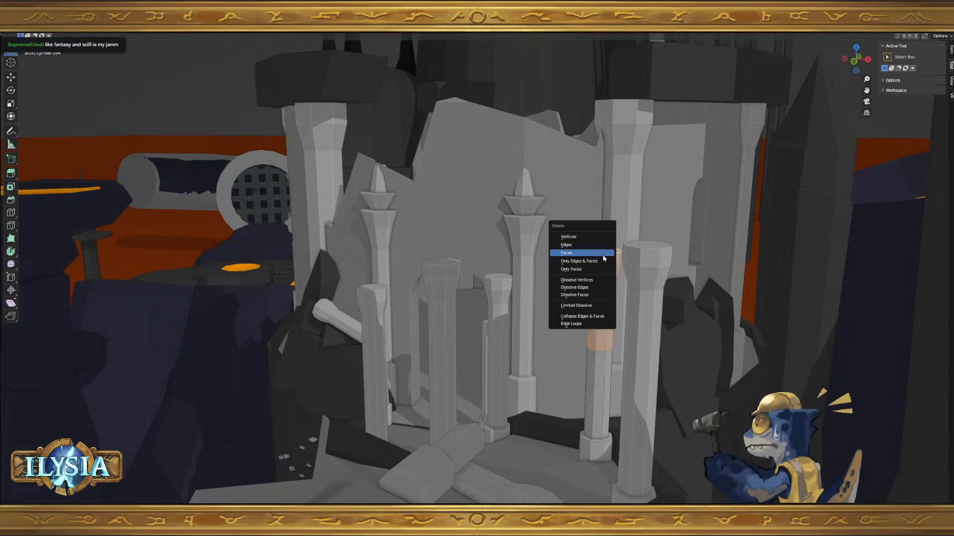
left_click(603, 254)
middle_click_drag(603, 257, 620, 361)
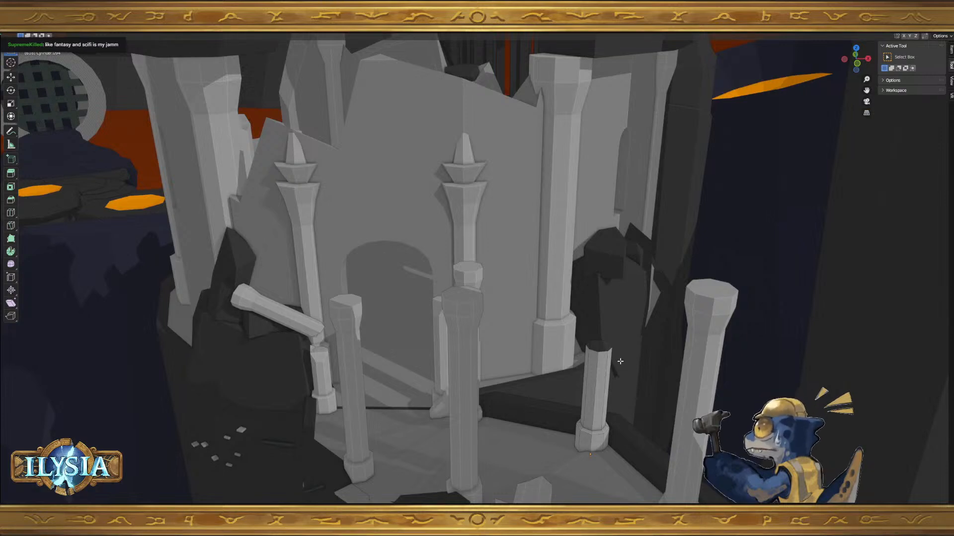
- Extrude the stump's open top into a slanted, jagged break and fill the opening with faces
left_click(603, 344)
key("e")
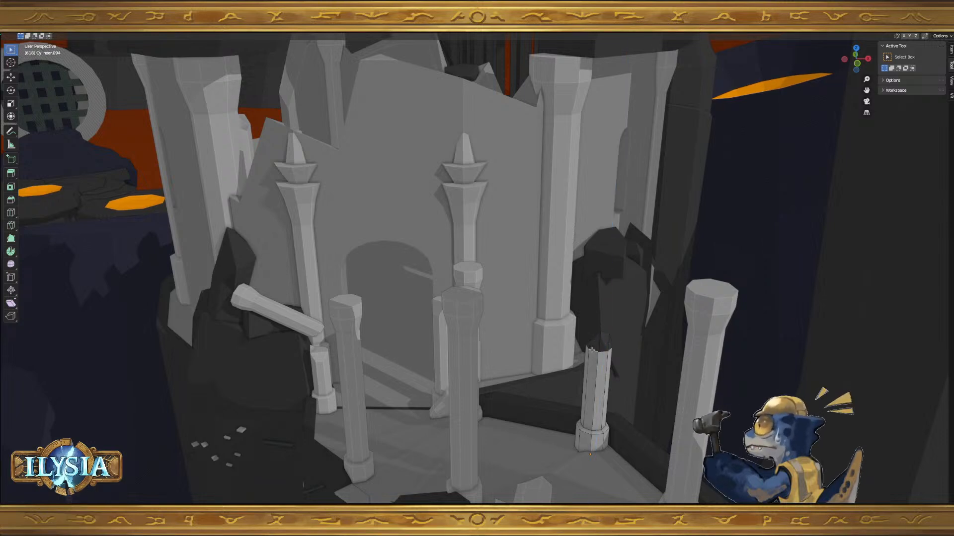
left_click(603, 358)
middle_click_drag(603, 358, 676, 348)
middle_click_drag(589, 373, 576, 344, "shift")
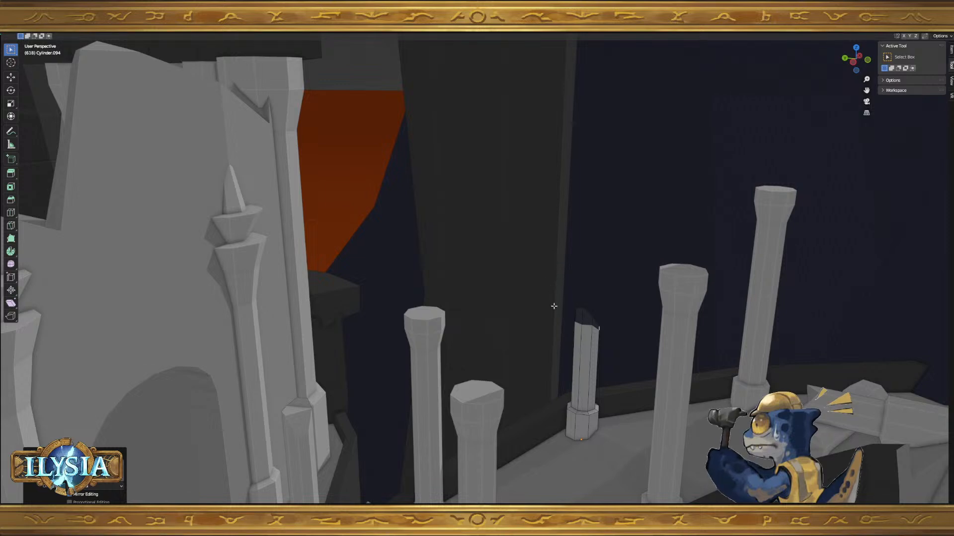
middle_click_drag(661, 312, 445, 343)
key("f")
key("Tab")
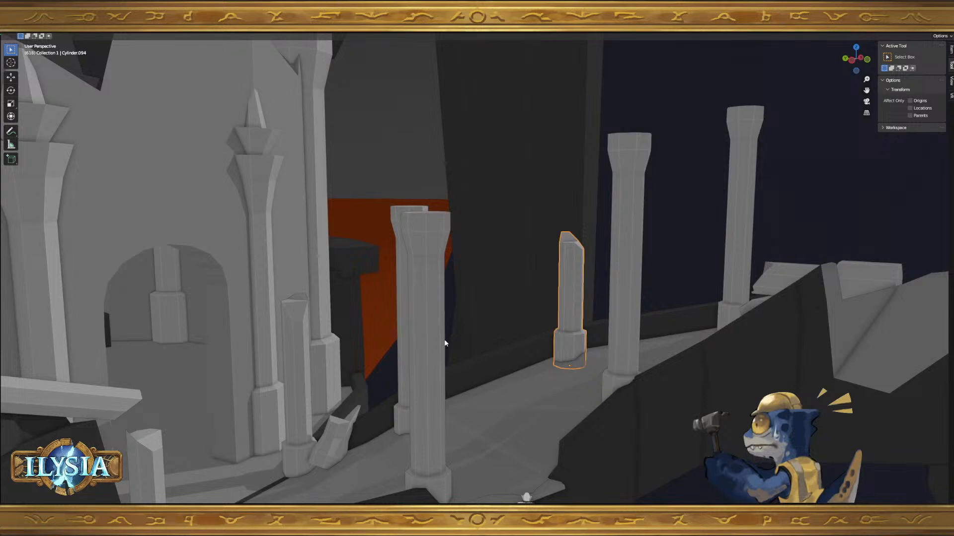
- Open the front-wall column near the human figure for mesh editing and add edge loops around its upper shaft
middle_click_drag(443, 338, 519, 377, "shift")
middle_click_drag(428, 442, 509, 300, "shift")
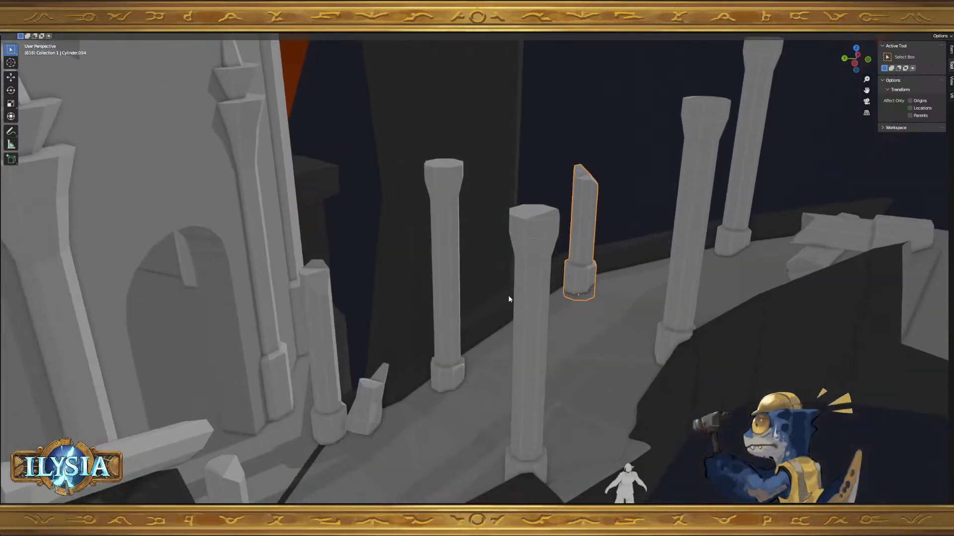
middle_click_drag(590, 276, 581, 323)
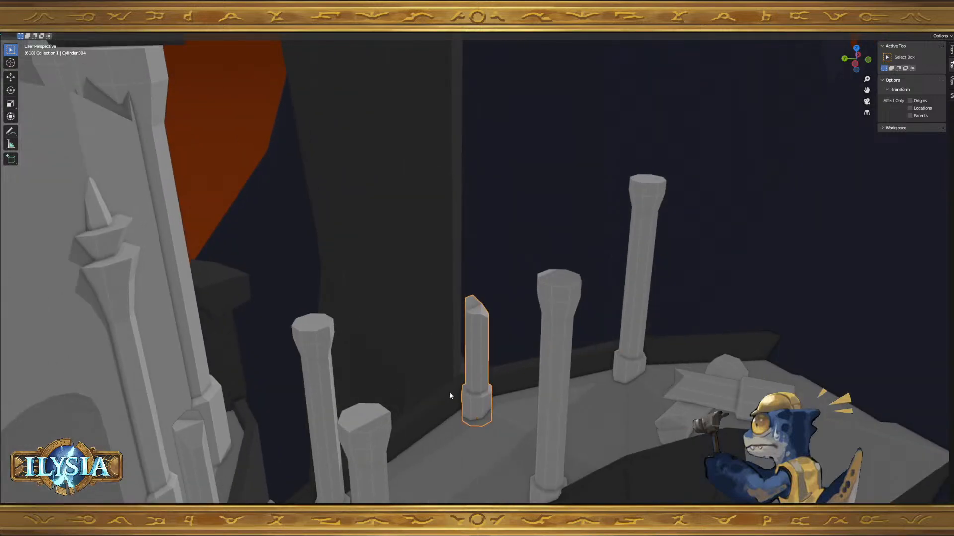
middle_click_drag(451, 398, 566, 221, "shift")
middle_click_drag(637, 214, 630, 219, "shift")
left_click(562, 253)
key("Tab")
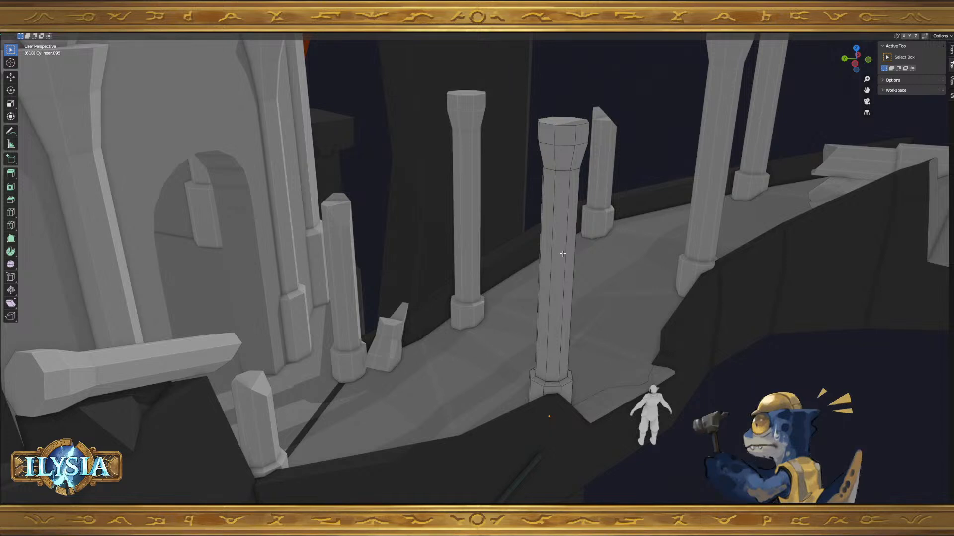
left_click(562, 254)
left_click(585, 184)
key("ctrl+r")
left_click(576, 258)
middle_click_drag(588, 200, 561, 218)
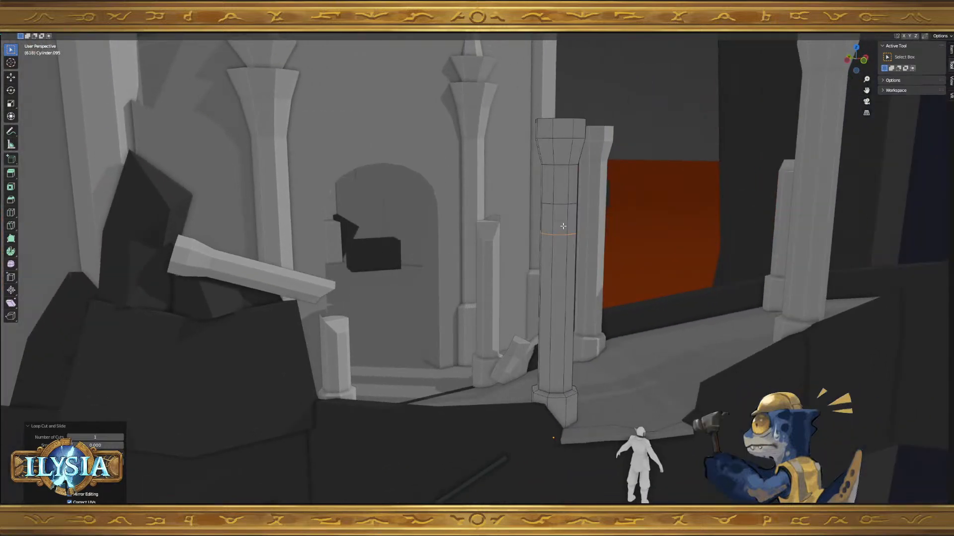
- Select the ring of faces between the two loops, extrude it and scale it outward horizontally into a raised band
key("3")
left_click(563, 225)
left_click(566, 225, "alt")
key("e")
right_click(596, 232)
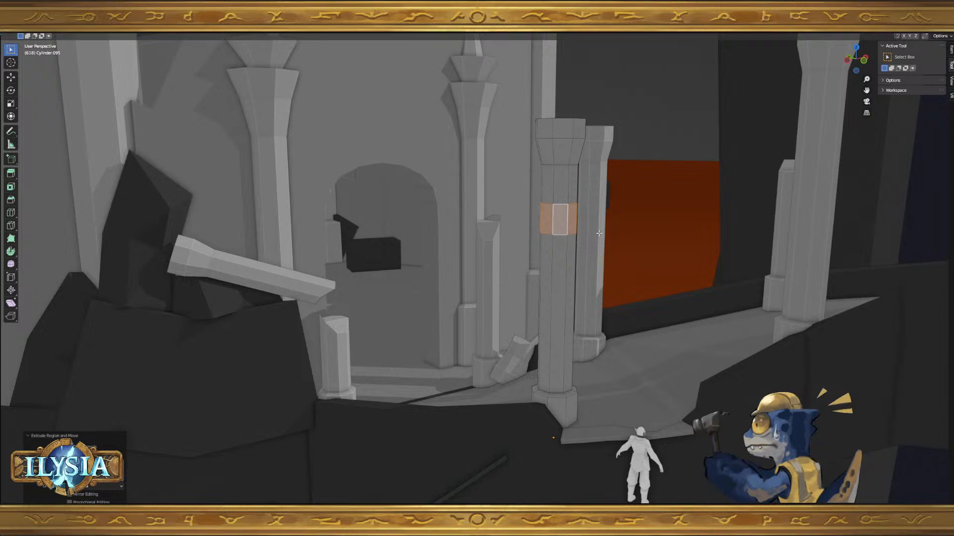
key("s")
key("shift+z")
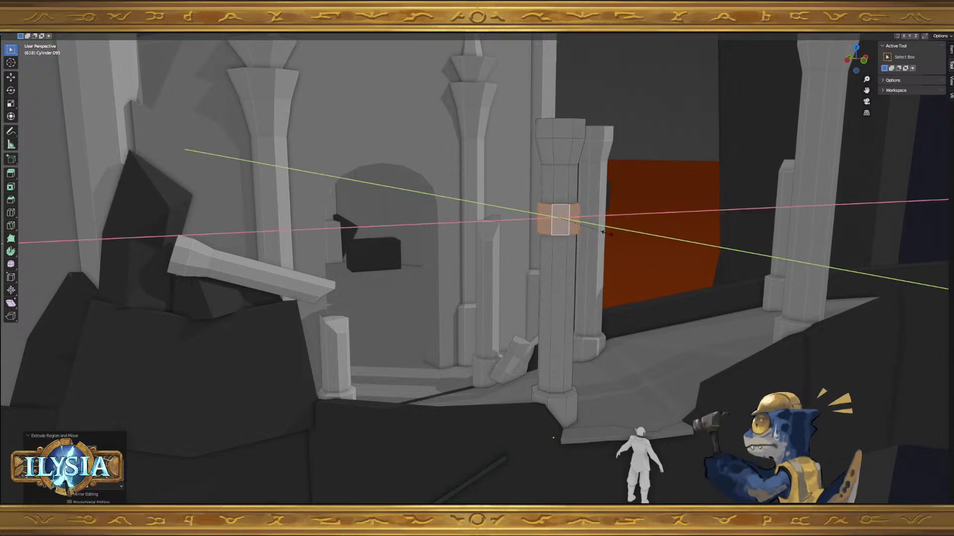
left_click(609, 233)
- Scale the raised band's faces along the Z axis to adjust its height
middle_click_drag(521, 241, 590, 263)
key("s")
key("z")
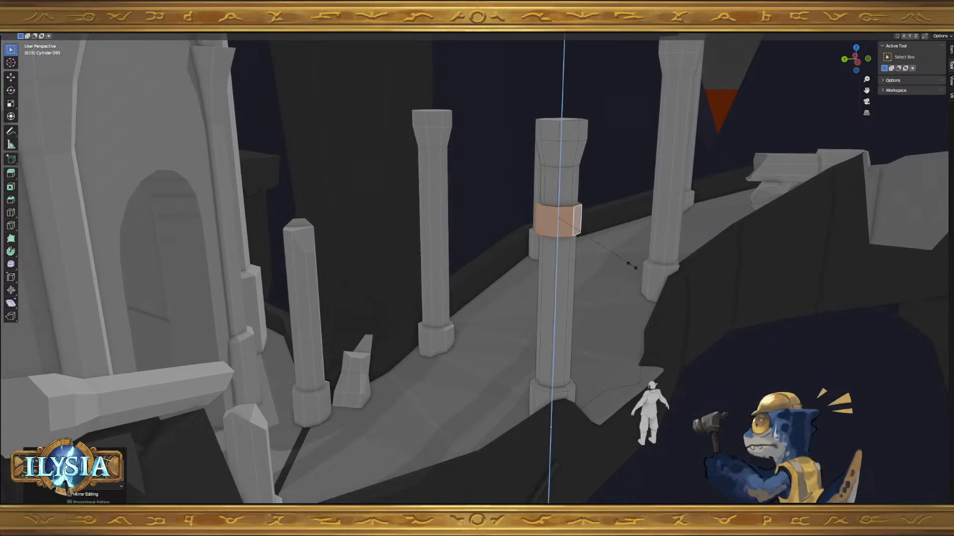
left_click(624, 263)
key("Tab")
key("Tab")
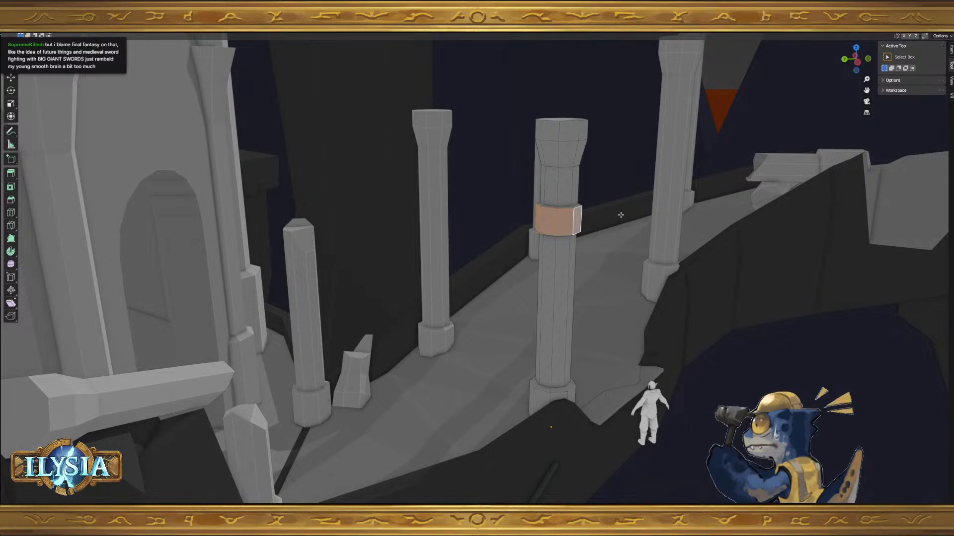
- Add the band's lip faces to the selection and give the whole band a dark green material
middle_click_drag(600, 239, 563, 258)
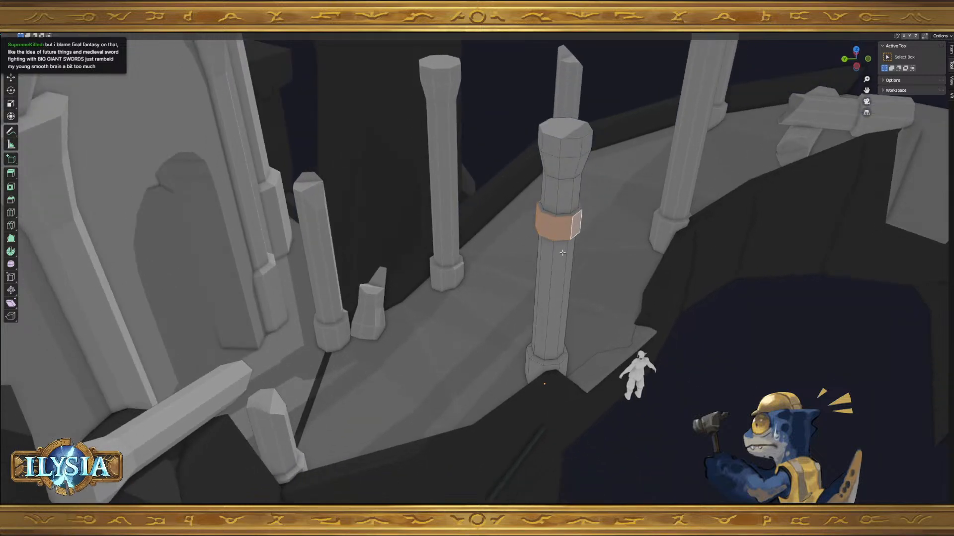
mouse_move(568, 223)
middle_mouse_down()
mouse_move(573, 238)
mouse_move(562, 208)
middle_mouse_up()
left_click(566, 230, "alt+shift")
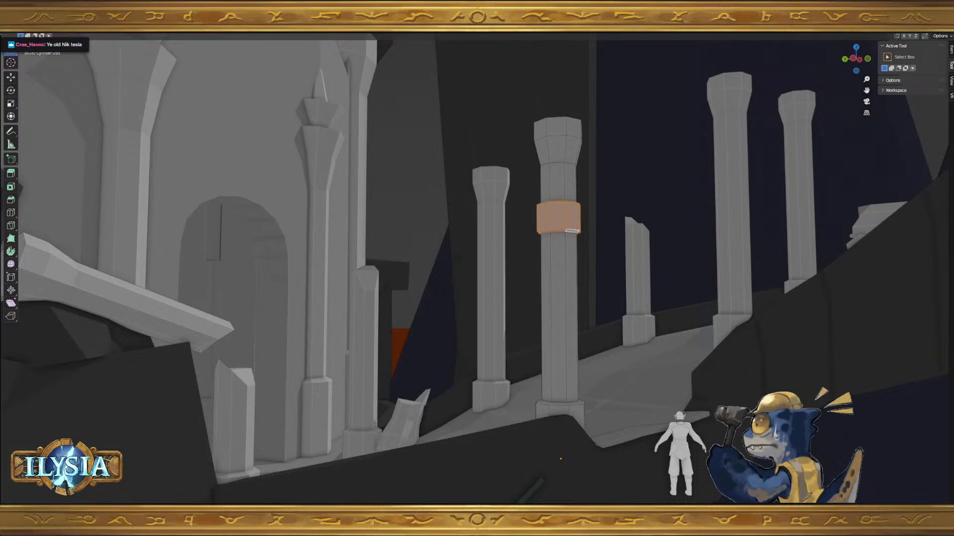
key("Tab")
middle_click_drag(667, 247, 636, 326)
mouse_move(635, 326)
middle_mouse_down()
mouse_move(604, 348)
mouse_move(609, 309)
mouse_move(628, 321)
middle_mouse_up()
scroll(610, 309, "up", 4)
scroll(636, 326, "down", 6)
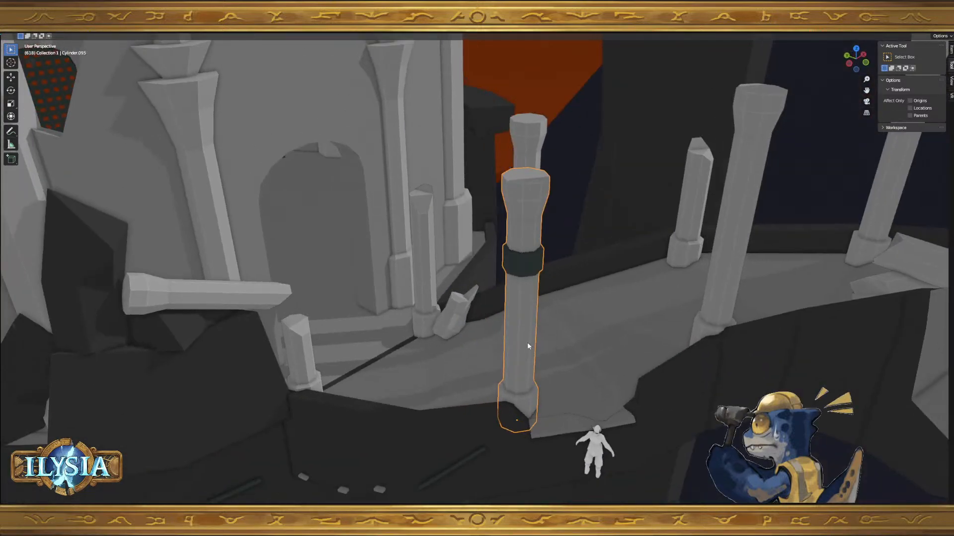
- Try to add a loop cut on the fallen column's shaft near its capital and reposition it
middle_click_drag(249, 345, 579, 299, "shift")
left_click(555, 249)
key("Tab")
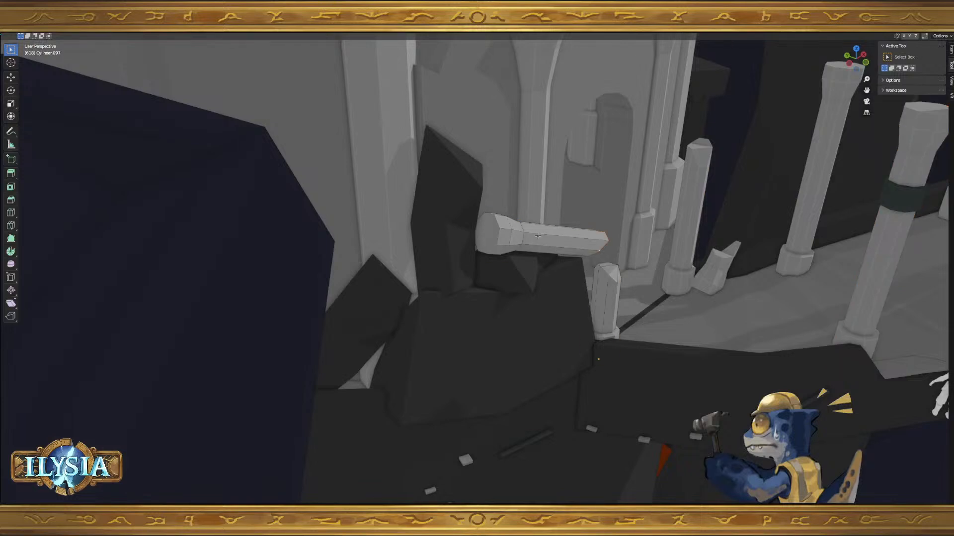
key("ctrl+r")
left_click(538, 236)
left_click(447, 241)
middle_click_drag(447, 241, 573, 279)
key("g")
key("z")
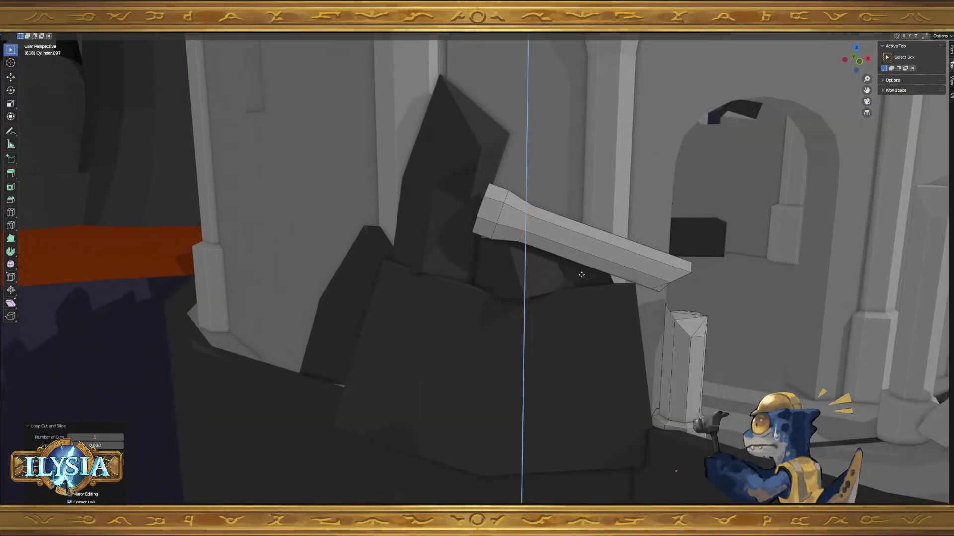
left_click(582, 274)
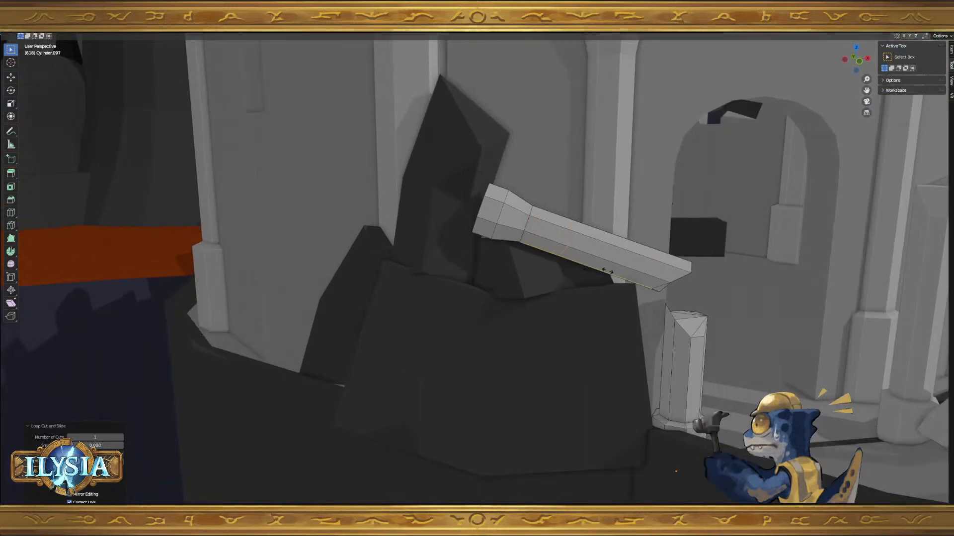
middle_click_drag(606, 271, 629, 281)
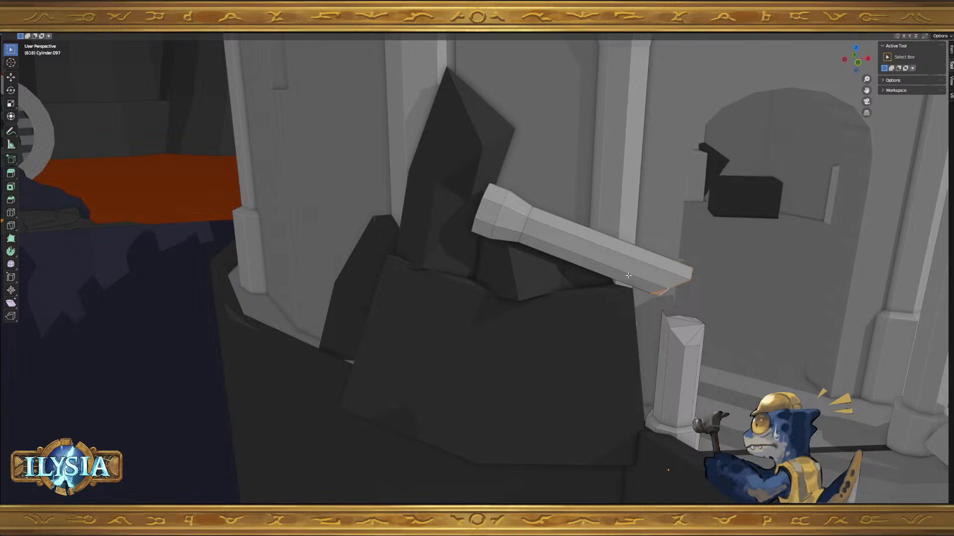
middle_click_drag(628, 275, 596, 339)
- Duplicate the green-banded column and place the copy at the next plain column along the front wall
key("Tab")
left_click(651, 258)
key("Tab")
key("Tab")
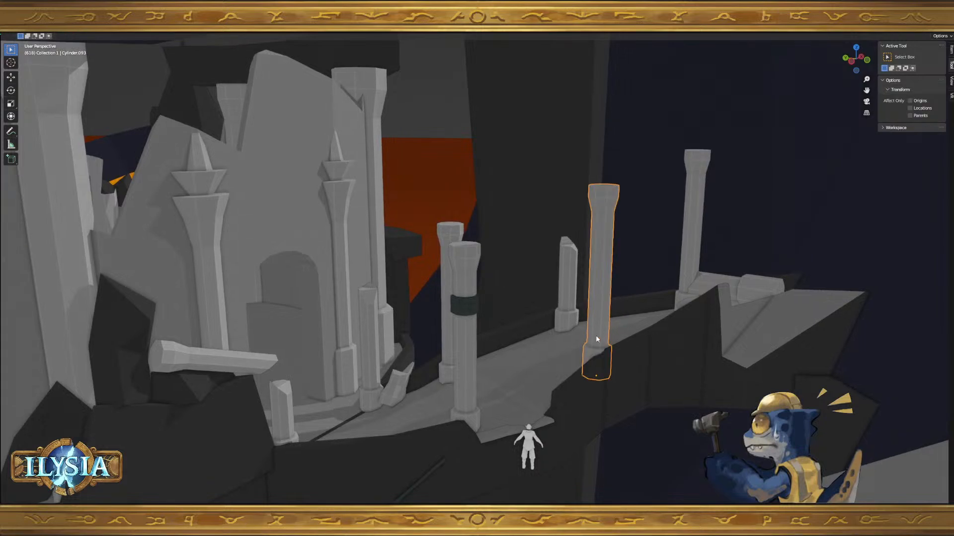
left_click(469, 364)
middle_click_drag(469, 364, 475, 368)
key("shift+d")
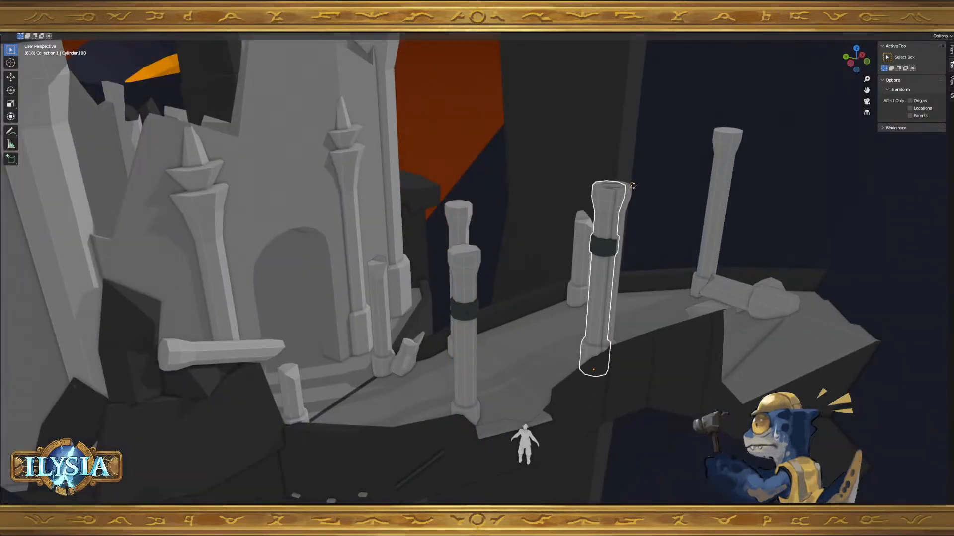
left_click(633, 187)
- Align the banded copy horizontally with the front-wall column and delete the plain column it replaces
middle_click_drag(634, 213, 634, 229)
key("g")
key("shift+z")
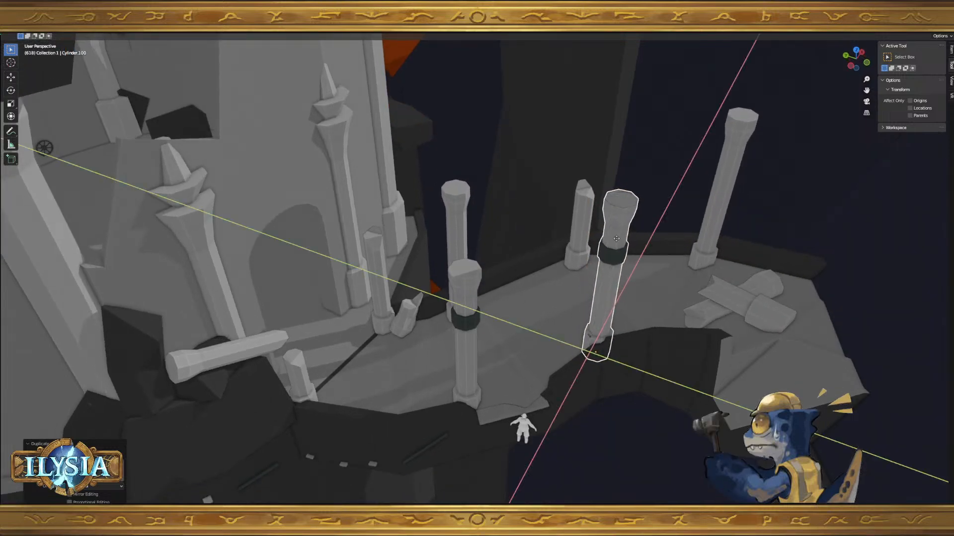
left_click(616, 239)
key("g")
key("z")
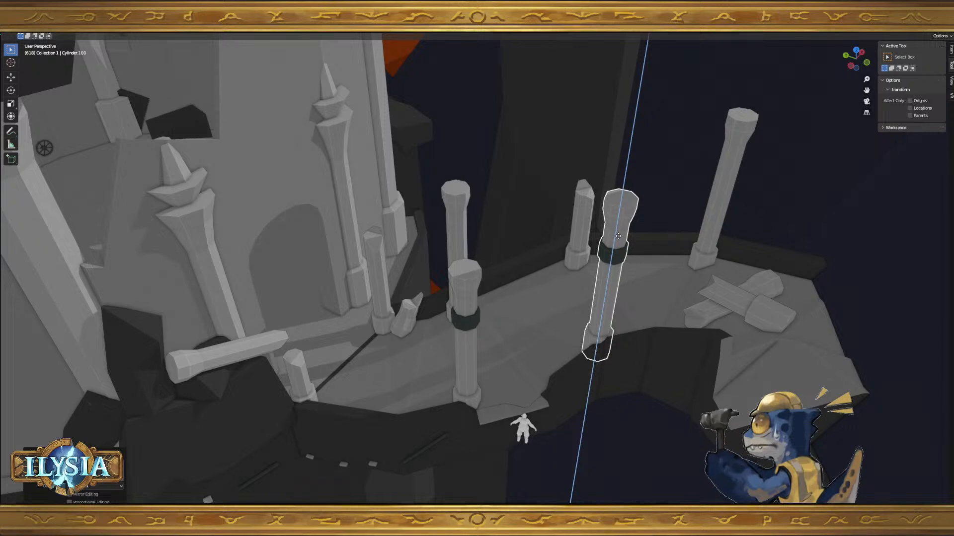
key("Escape")
key("x")
left_click(619, 211)
- Duplicate the green-banded column, slide the copy horizontally onto the far end column, and delete the plain column it replaces
middle_click_drag(618, 210, 543, 242)
left_click(475, 263)
key("shift+d")
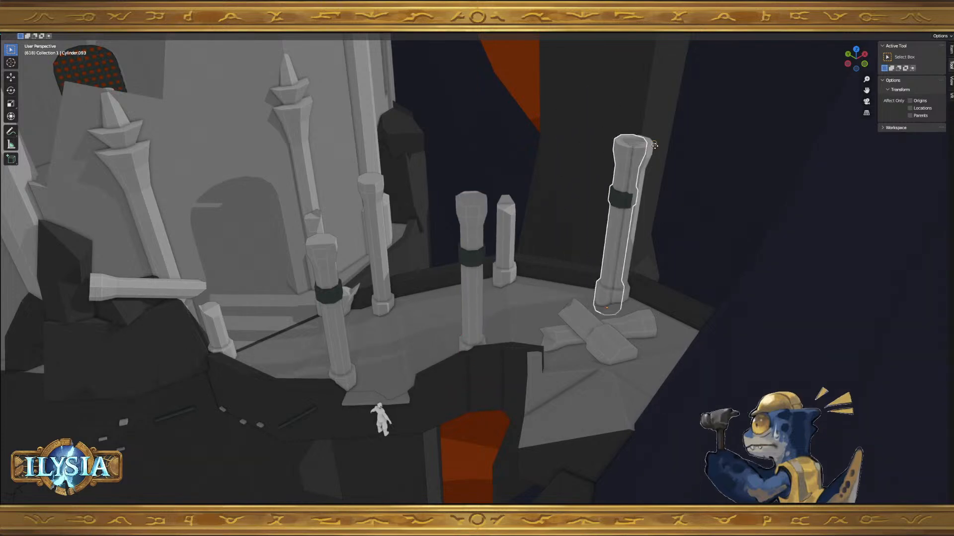
key("shift+z")
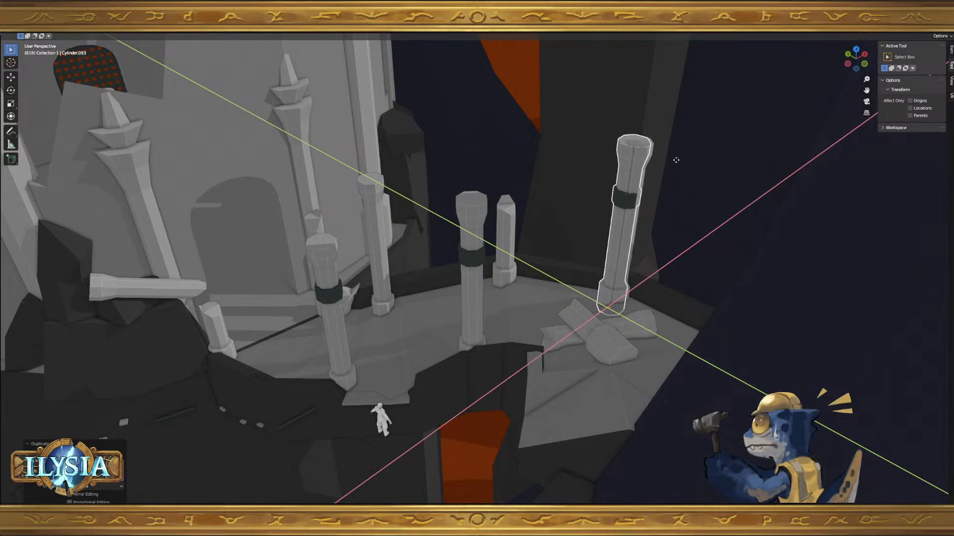
left_click(683, 163)
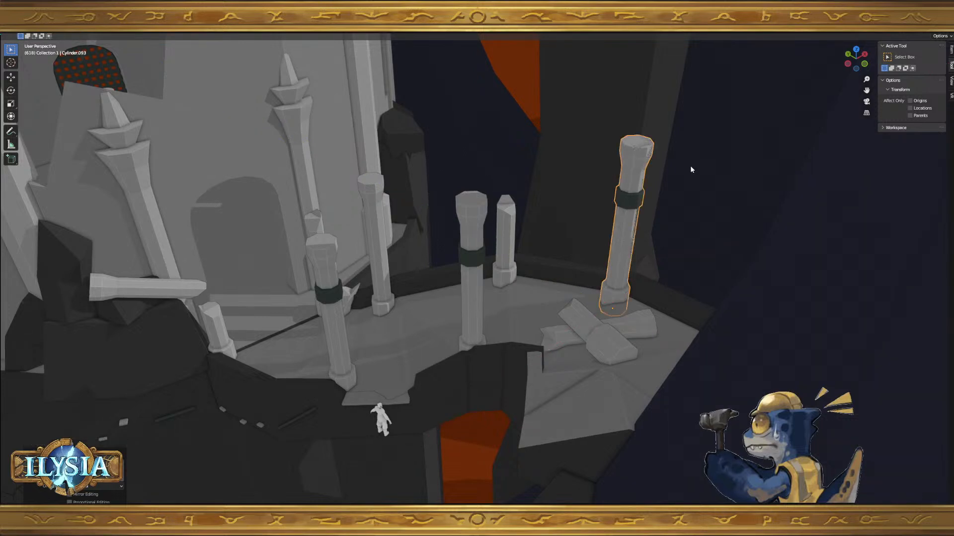
left_click(631, 155)
key("x")
left_click(631, 155)
- Try to set the origin of the combined fallen column and stump to its geometry
middle_click_drag(490, 244, 592, 270)
scroll(591, 271, "down", 1)
middle_click_drag(735, 273, 558, 283, "shift")
scroll(544, 288, "up", 3)
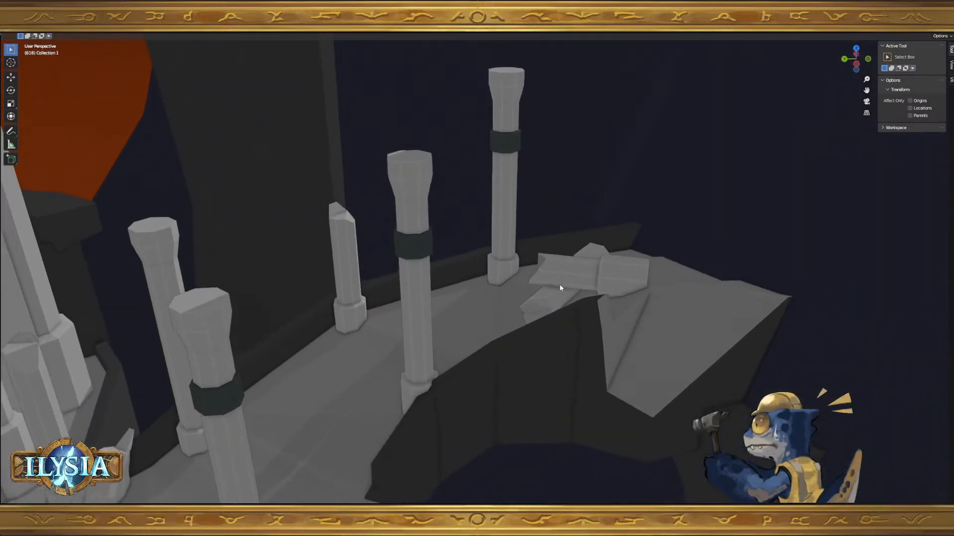
middle_click_drag(358, 317, 440, 247)
scroll(440, 247, "up", 5)
middle_click_drag(433, 204, 445, 354, "shift")
scroll(462, 308, "down", 1)
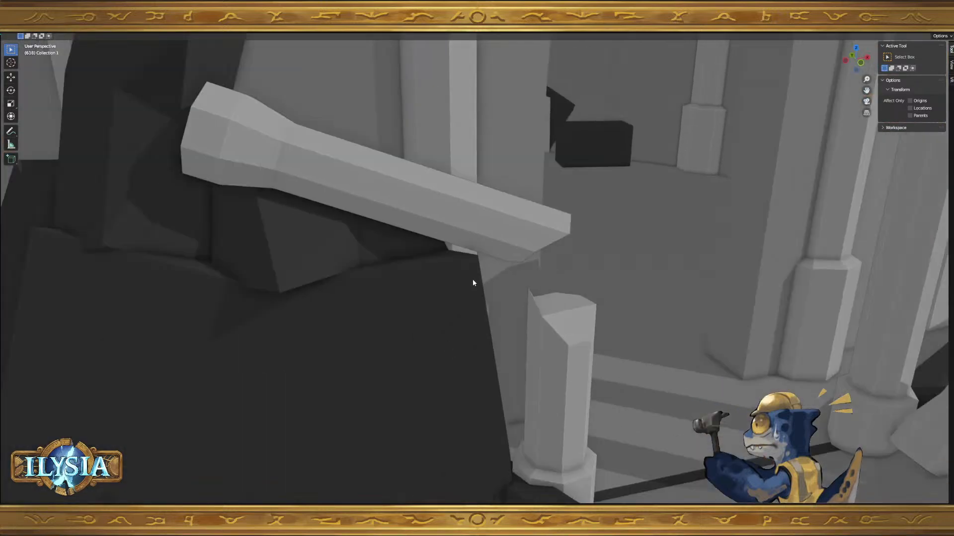
middle_click_drag(477, 251, 507, 329, "shift")
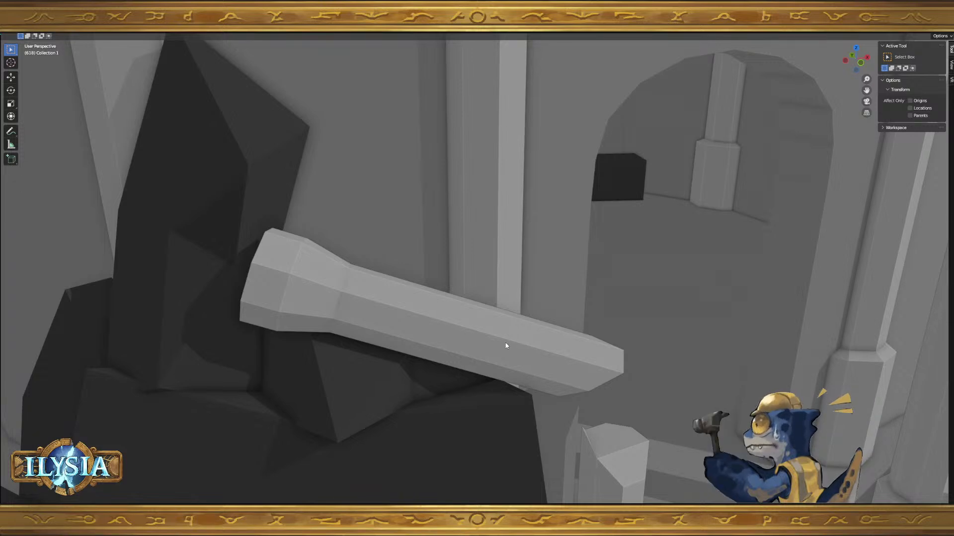
left_click(496, 336)
right_click(494, 337)
mouse_move(493, 336)
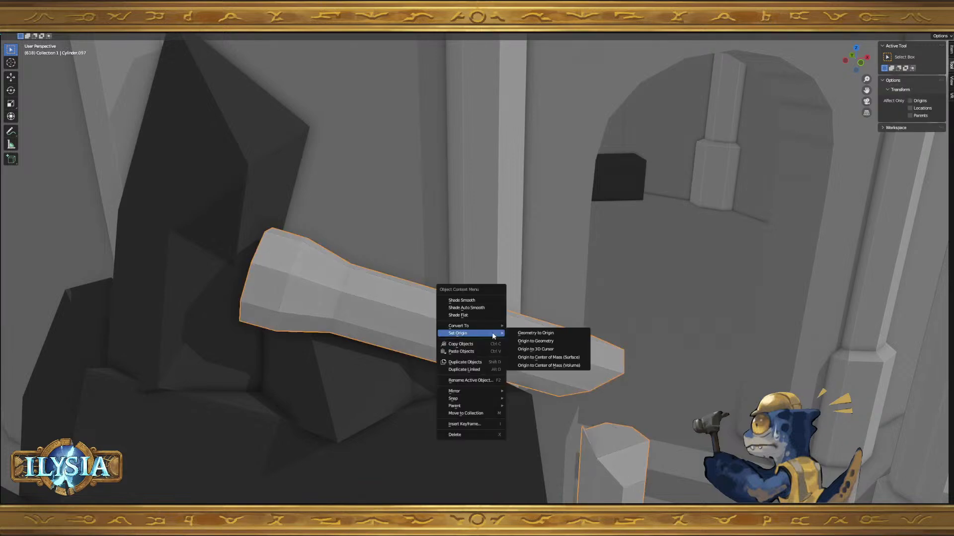
left_click(546, 342)
scroll(568, 357, "down", 5)
key("ctrl+z")
- Select all connected faces of the fallen column and separate it from the stump into its own object
right_click(501, 310)
mouse_move(500, 309)
key("Tab")
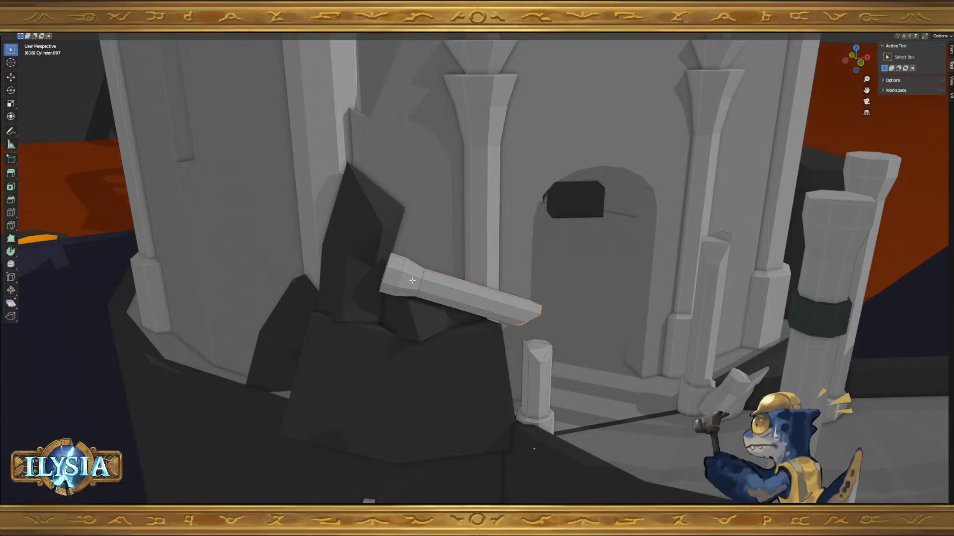
left_click(442, 289)
key("a")
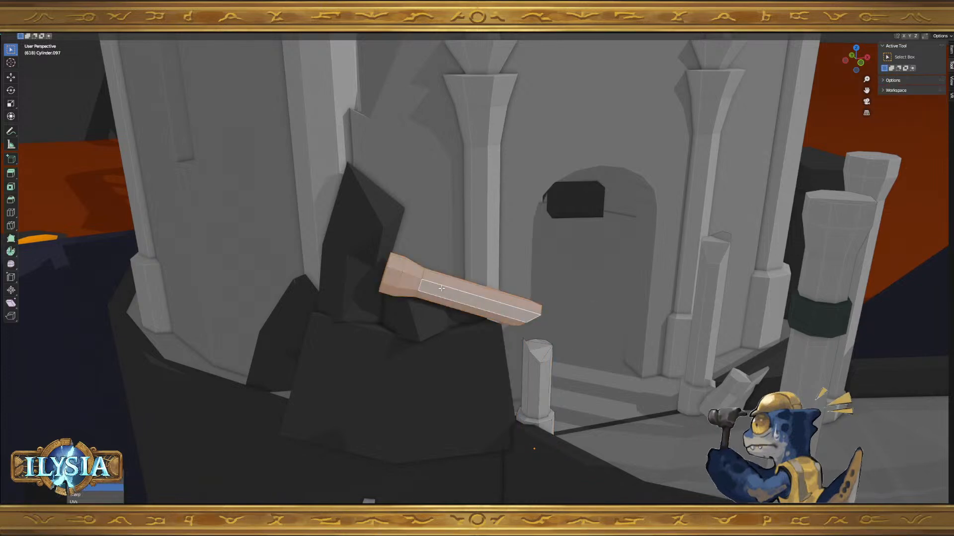
key("Tab")
- Set the separated fallen column's origin to its own geometry
right_click(460, 293)
mouse_move(460, 294)
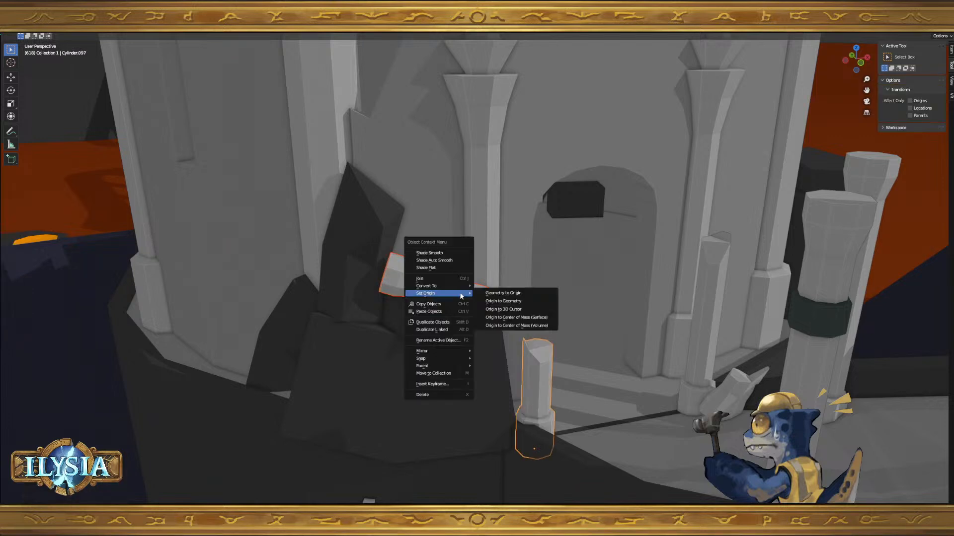
left_click(496, 302)
left_click(421, 288)
right_click(421, 288)
mouse_move(421, 288)
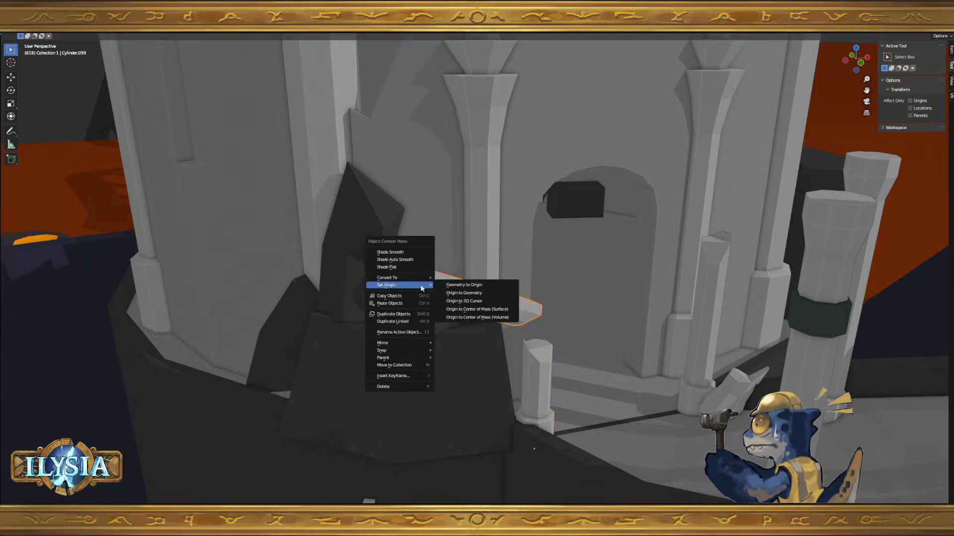
left_click(485, 295)
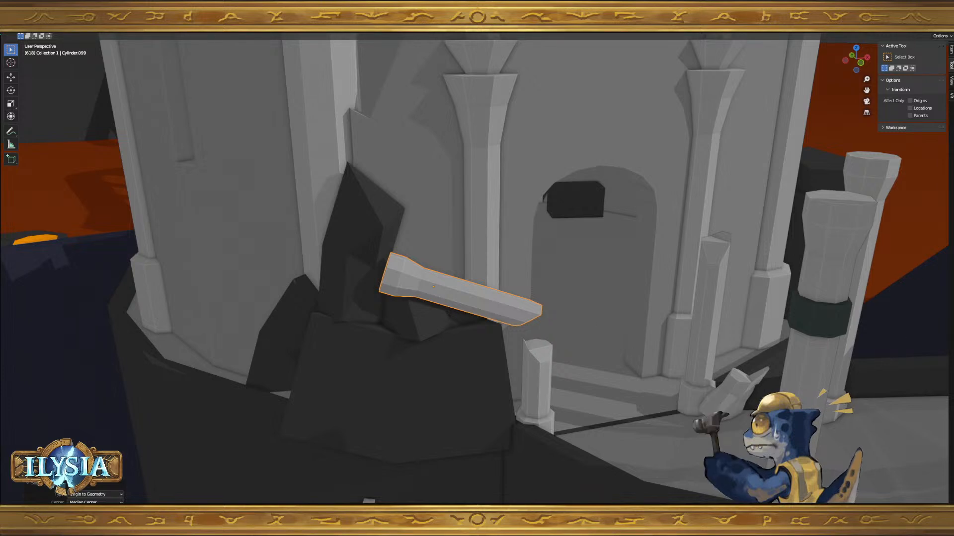
- Try to rotate the fallen column freely and move it along a single axis
key("r")
key("r")
middle_click_drag(663, 325, 664, 318)
key("g")
key("z")
key("x")
left_click(660, 288)
middle_click_drag(503, 323, 522, 295, "shift")
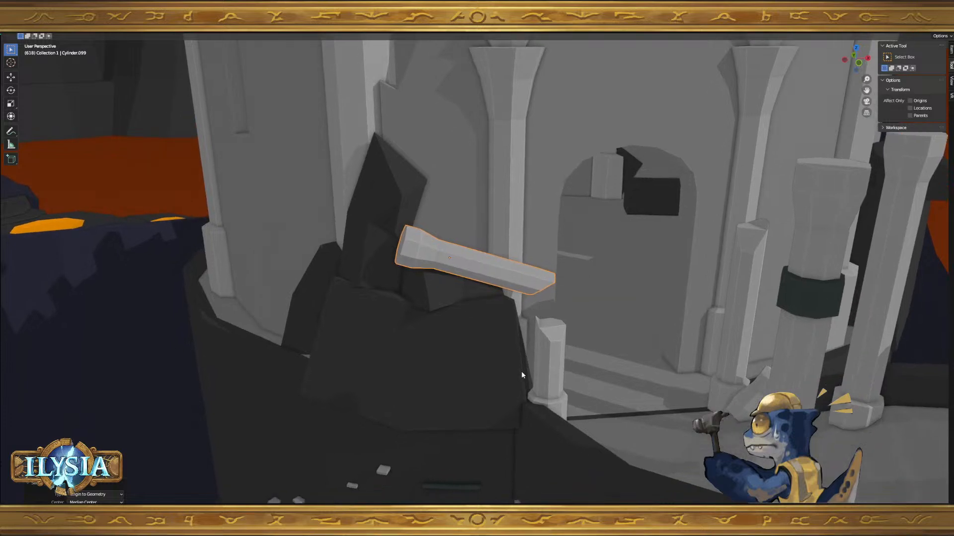
- Select the fallen column's whole mesh in Edit Mode and frame it in an orthographic wireframe view
middle_click_drag(520, 367, 523, 314, "ctrl")
key("Tab")
middle_click_drag(627, 321, 618, 316)
key("a")
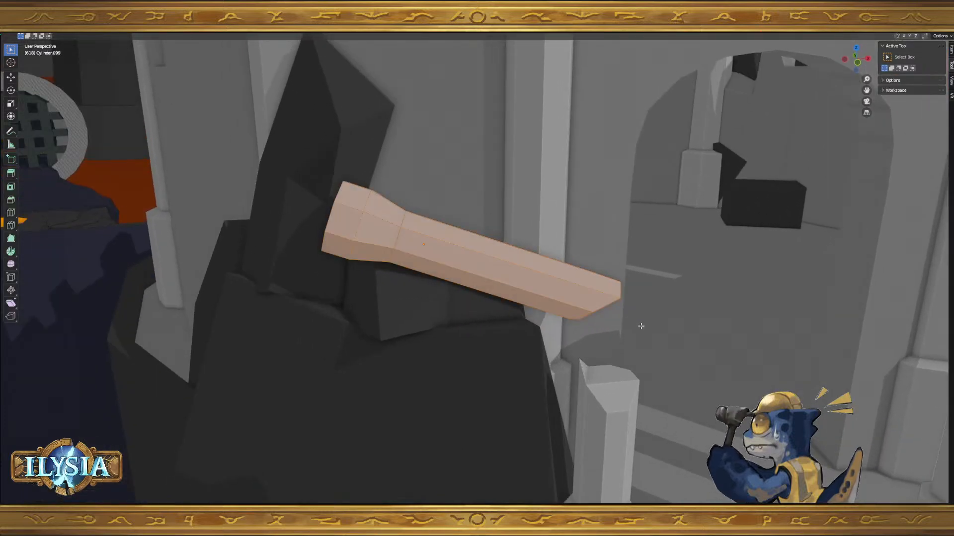
key("KP_5")
key("z")
left_click(566, 322)
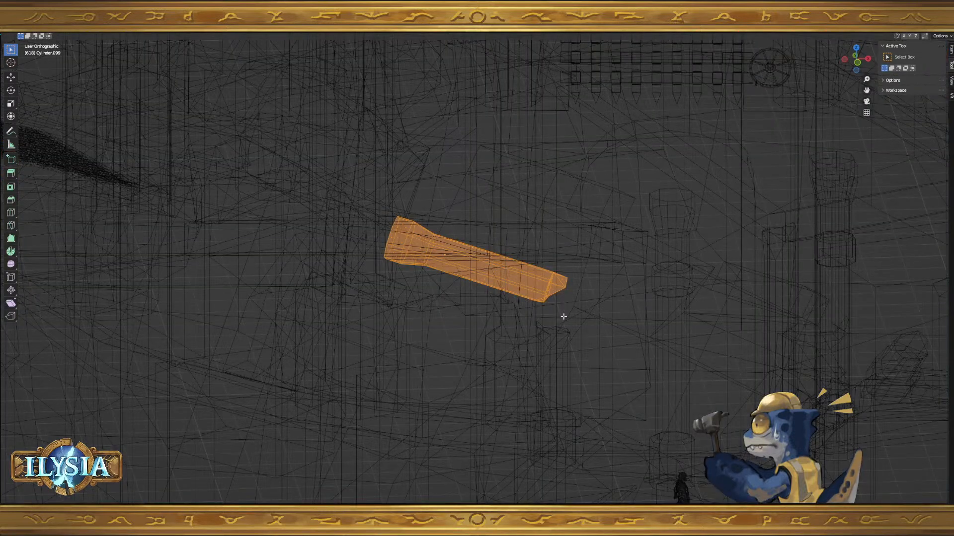
key("KP_Decimal")
- Rotate the fallen column's mesh about Z, and turn it in the view plane until its shaft lies level
middle_click_drag(564, 317, 634, 246, "shift")
middle_click_drag(694, 260, 642, 279, "shift")
key("r")
key("z")
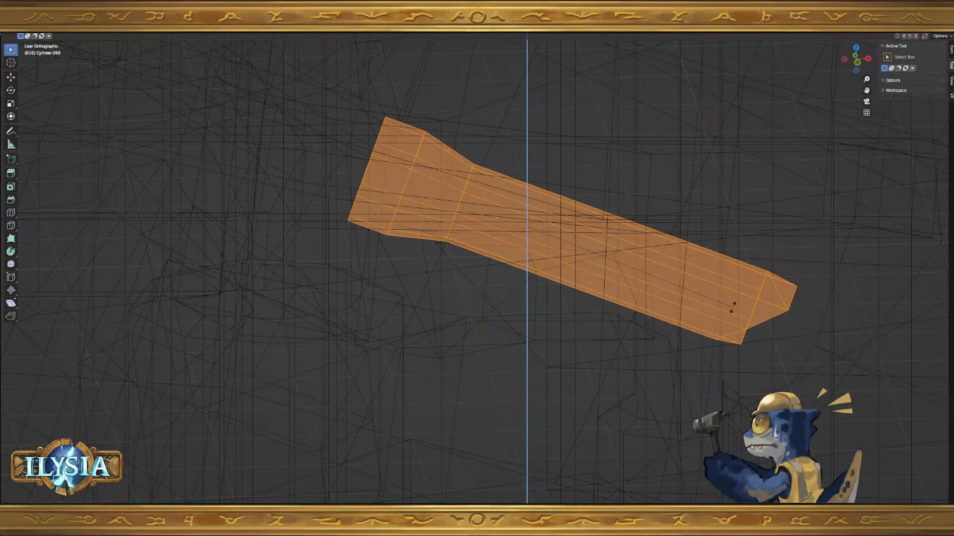
left_click(733, 308)
key("r")
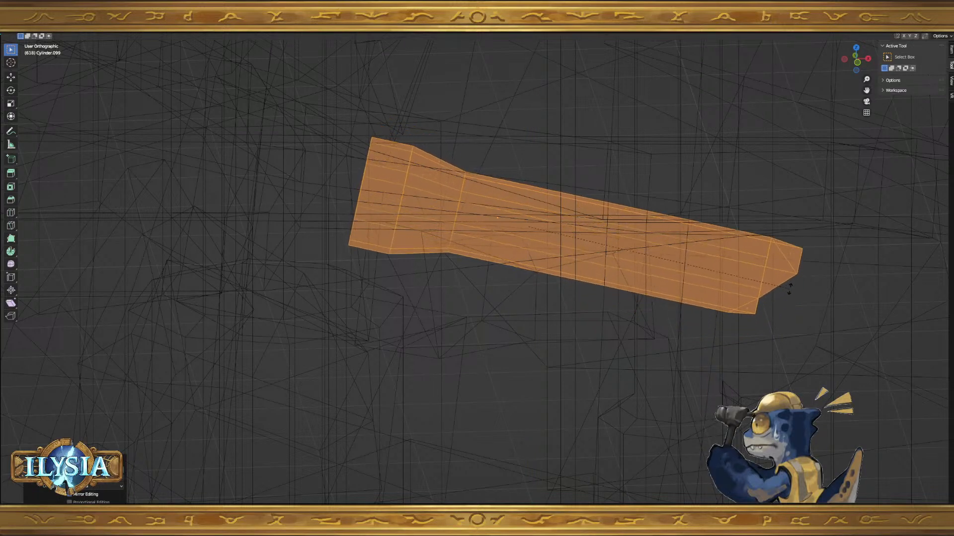
left_click(800, 233)
- In the right view, rotate the mesh about Z and Y until the capital and shaft outlines are concentric
key("KP_3")
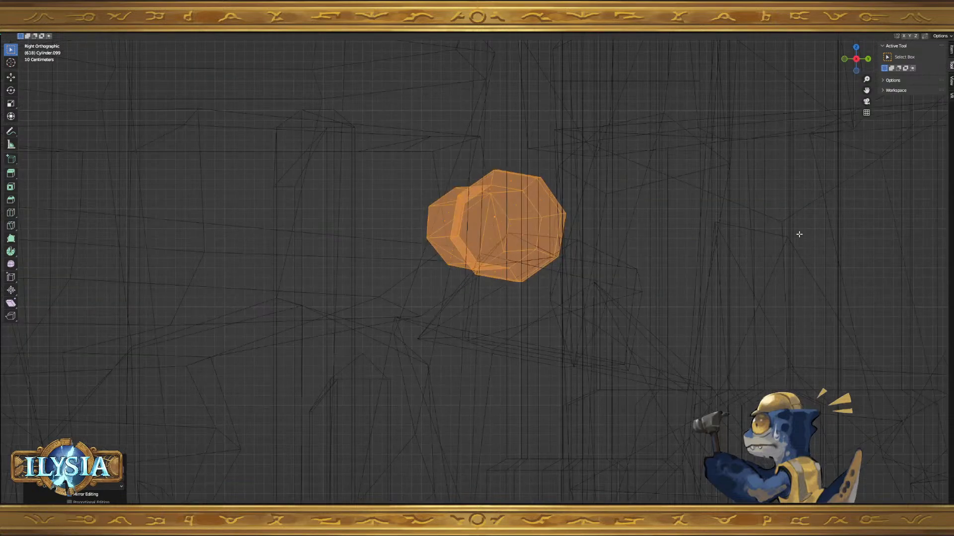
middle_click_drag(747, 244, 544, 246, "shift")
key("z")
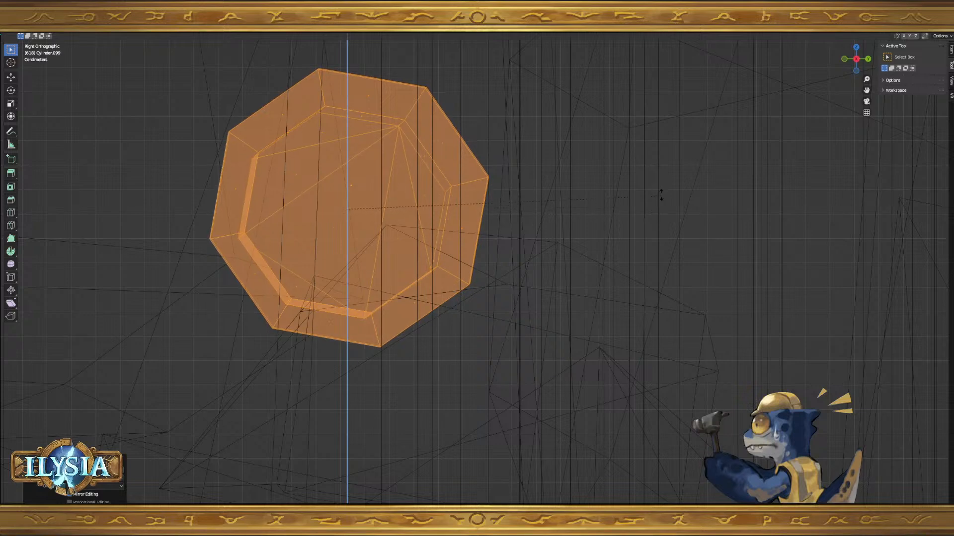
left_click(663, 135)
middle_click_drag(447, 228, 535, 267, "shift")
key("r")
key("z")
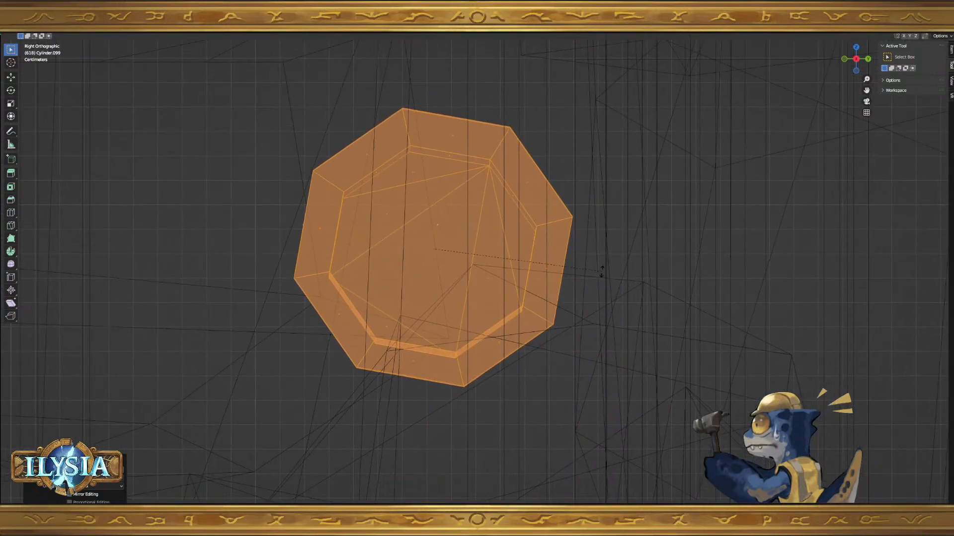
key("y")
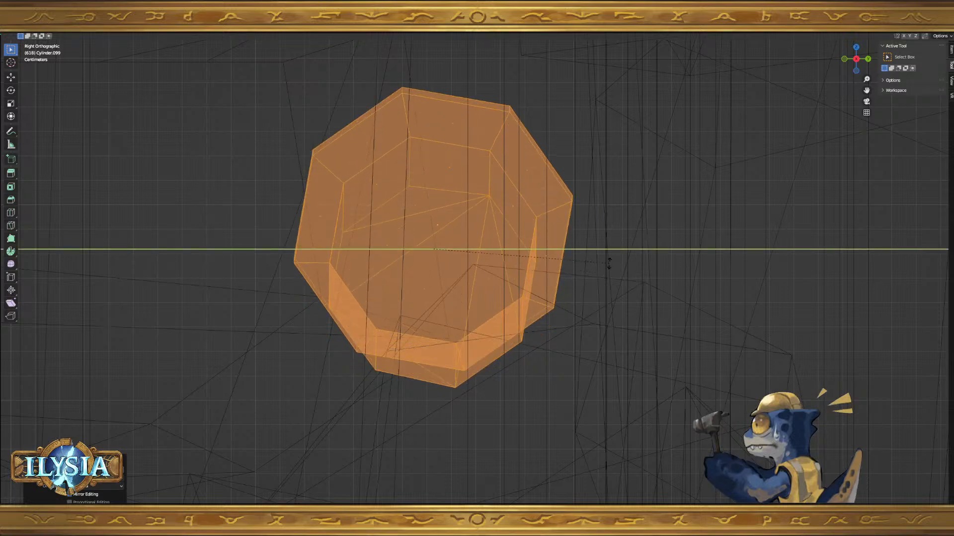
left_click(398, 395)
scroll(481, 362, "up", 4)
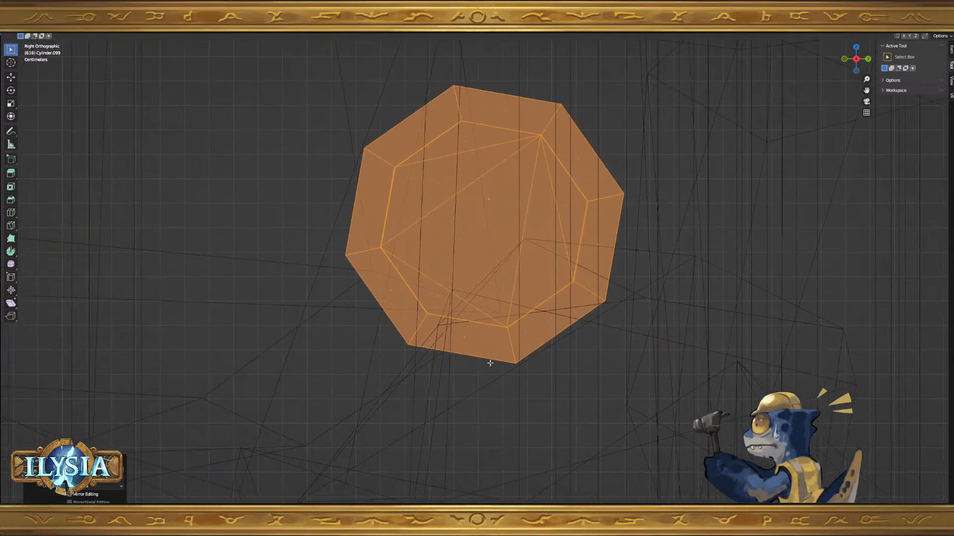
- Fine-tune the mesh's rotation about Z and roll it so the octagonal sides sit squarely upright and flat
key("r")
key("z")
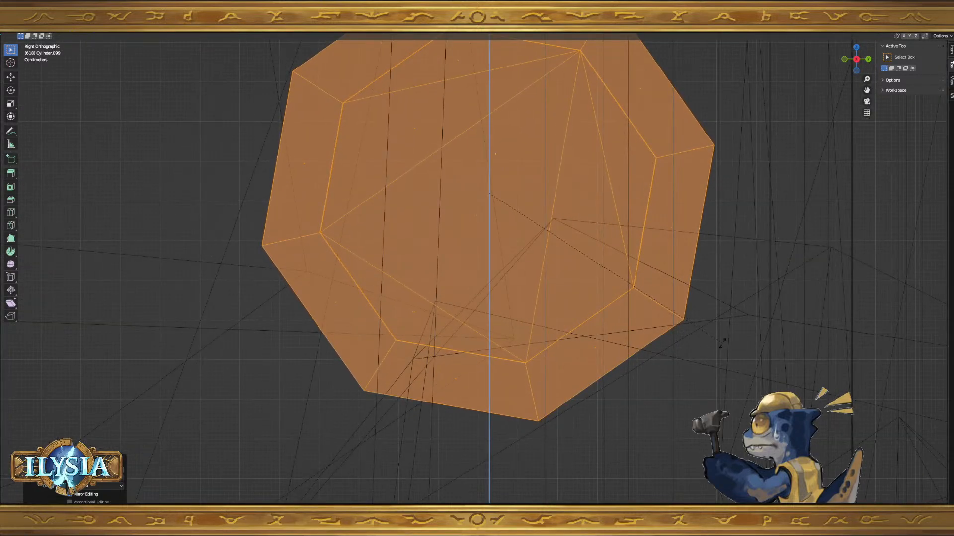
left_click(721, 344)
middle_click_drag(610, 348, 623, 382, "shift")
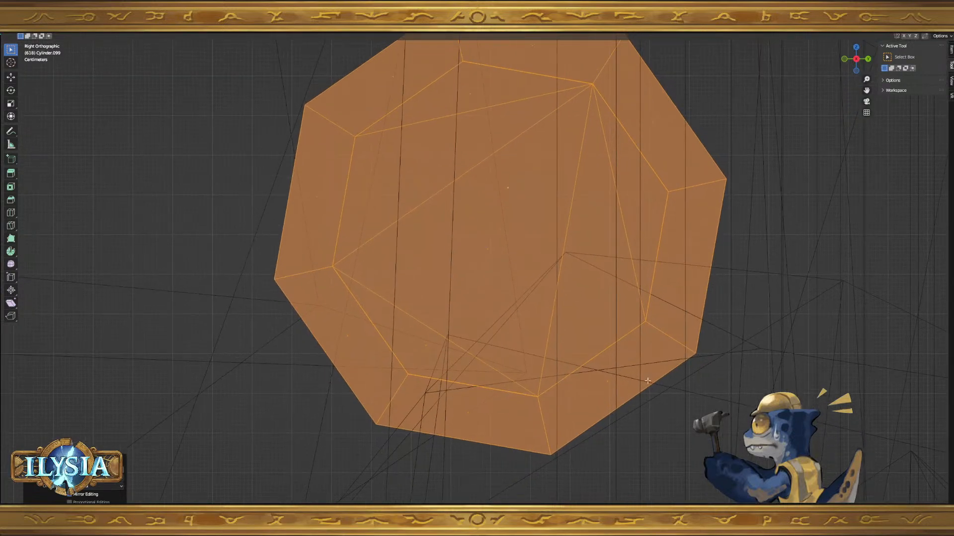
key("r")
left_click(715, 352)
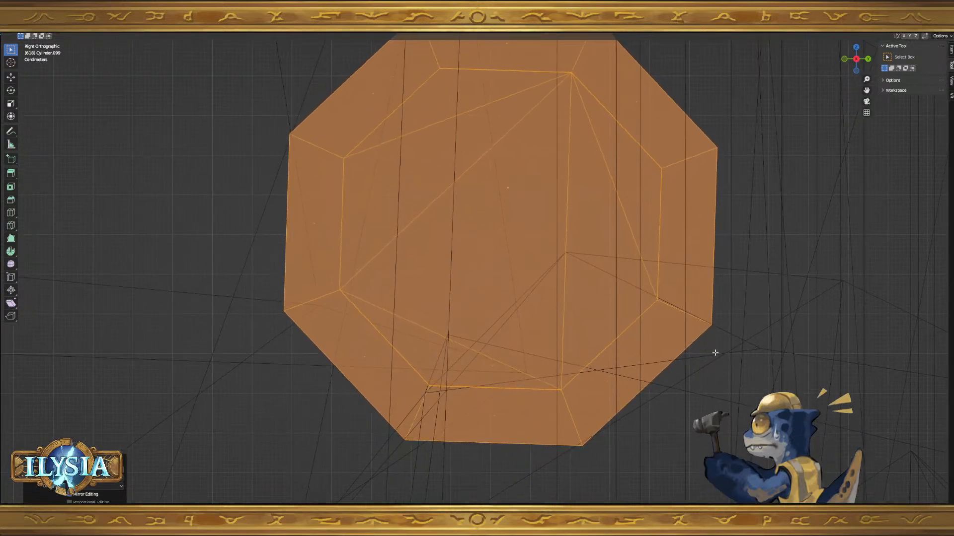
- Try scaling the mesh along X in the front view, and return to Object Mode with solid shading
key("KP_1")
key("s")
key("x")
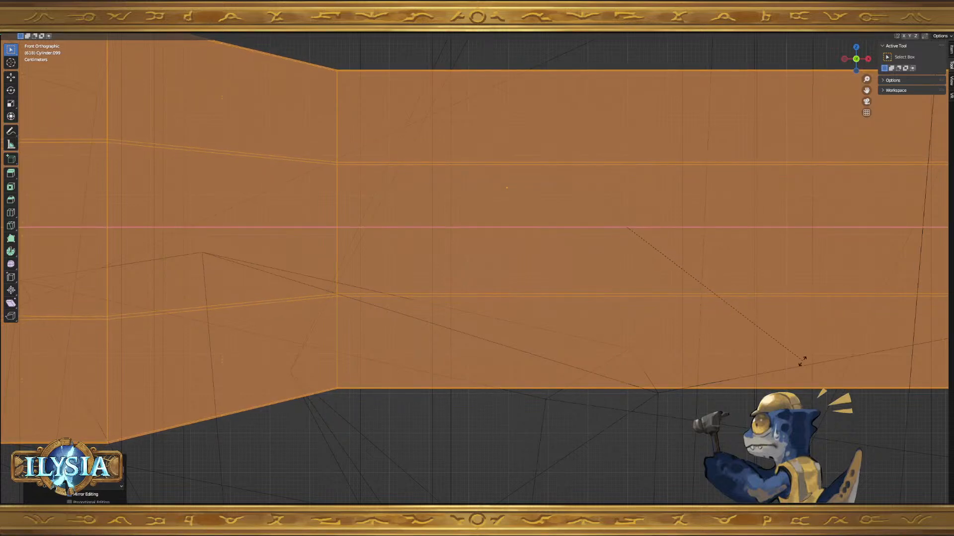
left_click(771, 382)
key("Tab")
scroll(764, 383, "down", 4)
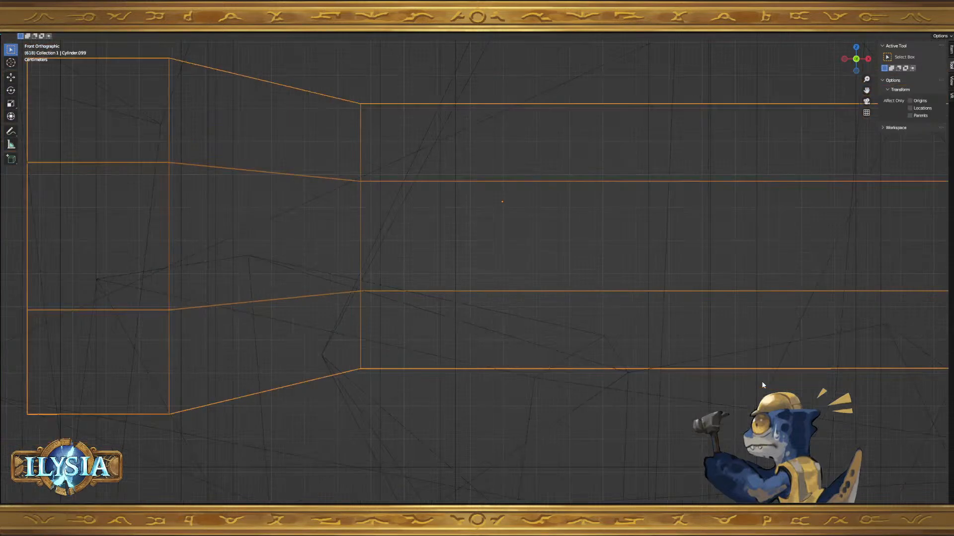
key("z")
scroll(875, 371, "down", 3)
mouse_move(874, 371)
middle_mouse_down()
mouse_move(840, 387)
mouse_move(709, 372)
middle_mouse_up()
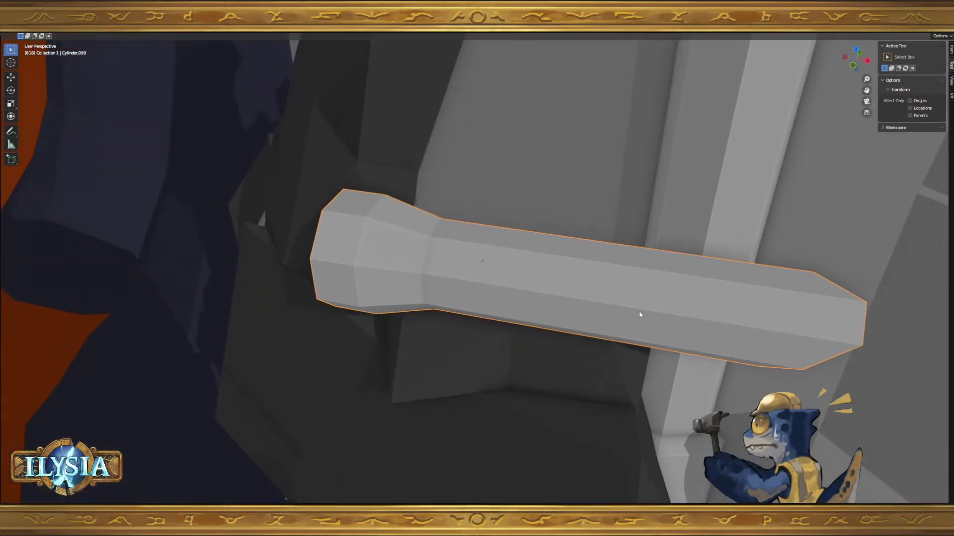
- Add a loop cut around the fallen column's shaft and move it along X from the capital towards mid-shaft
key("Tab")
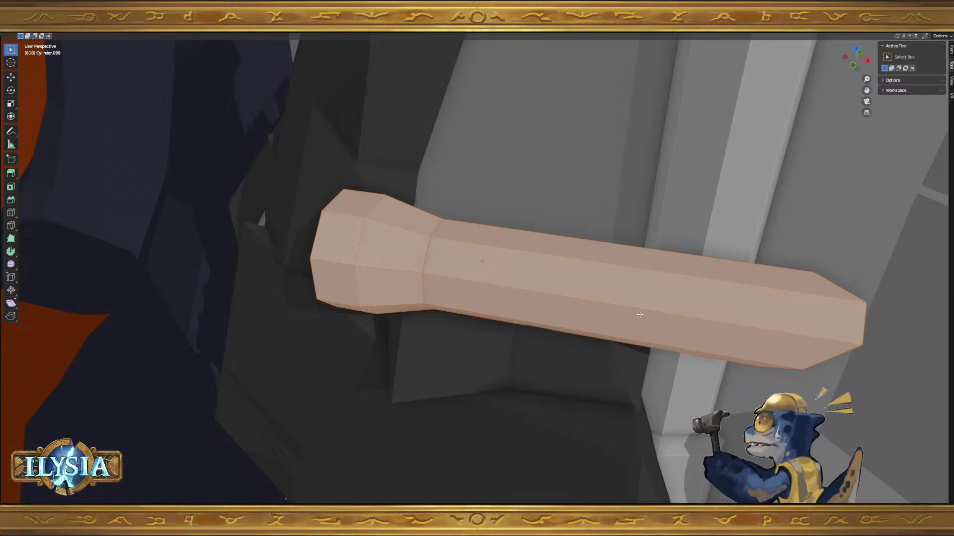
key("ctrl+r")
left_click(539, 284)
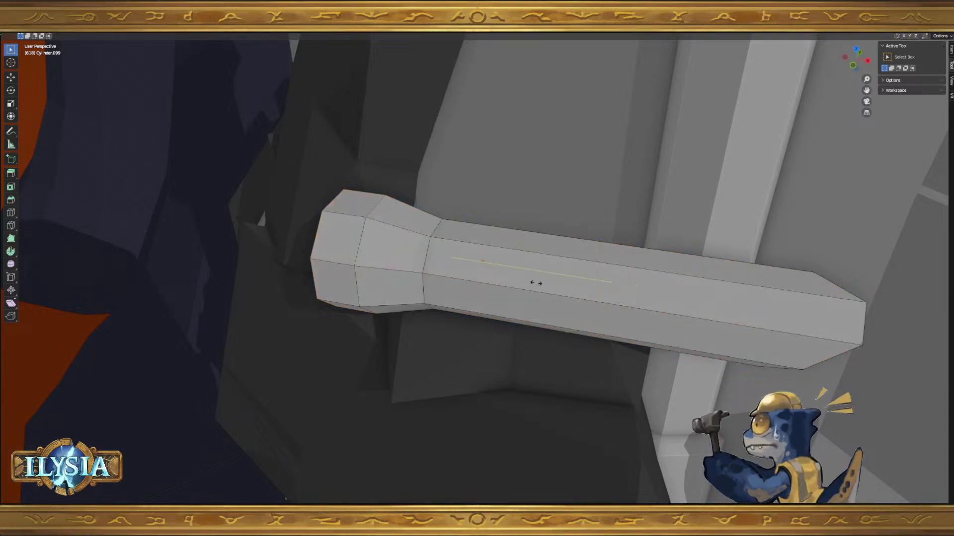
left_click(361, 279)
key("x")
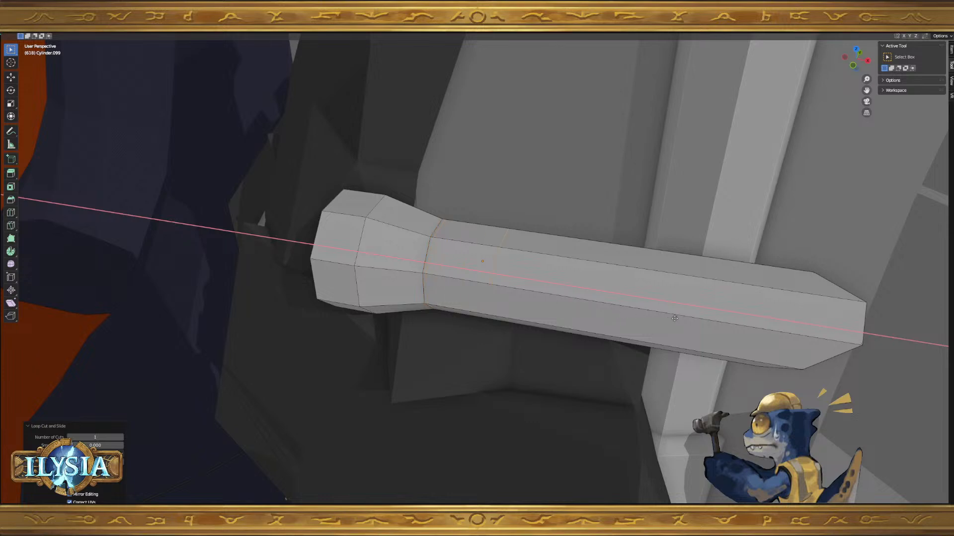
left_click(745, 318)
- Reposition the loop cut along X near the middle of the fallen column's shaft
scroll(516, 376, "down", 5)
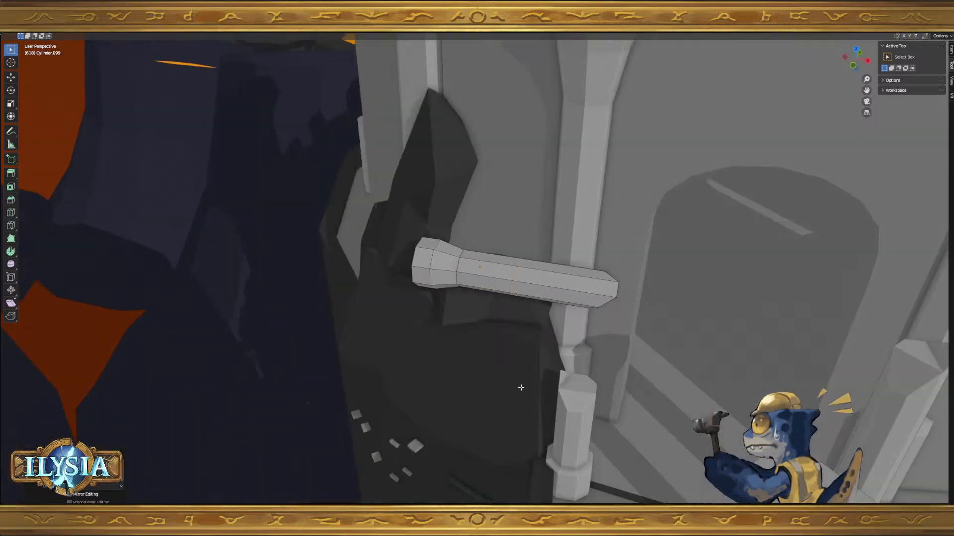
scroll(520, 387, "down", 4)
mouse_move(556, 313)
middle_mouse_down()
mouse_move(565, 331)
mouse_move(561, 317)
middle_mouse_up()
scroll(559, 303, "up", 6)
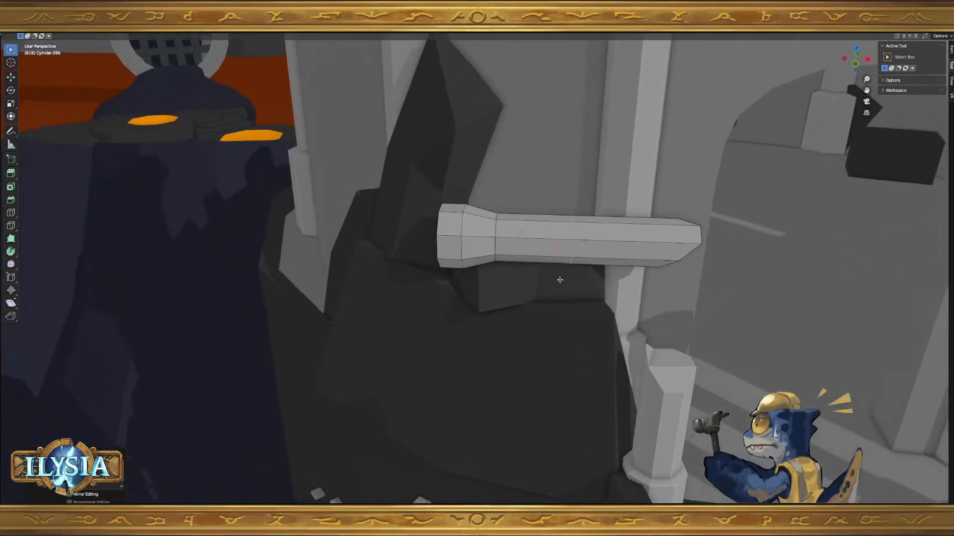
key("g")
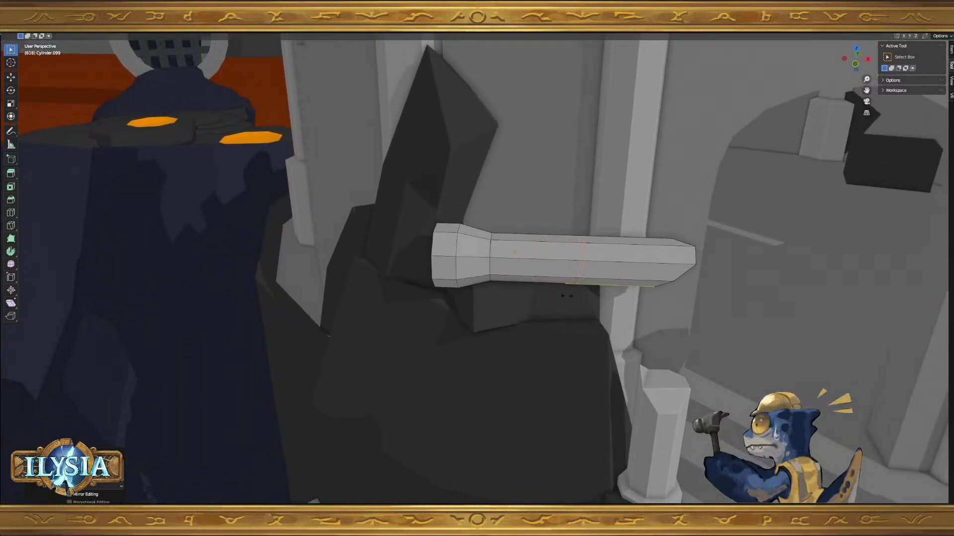
key("g")
key("x")
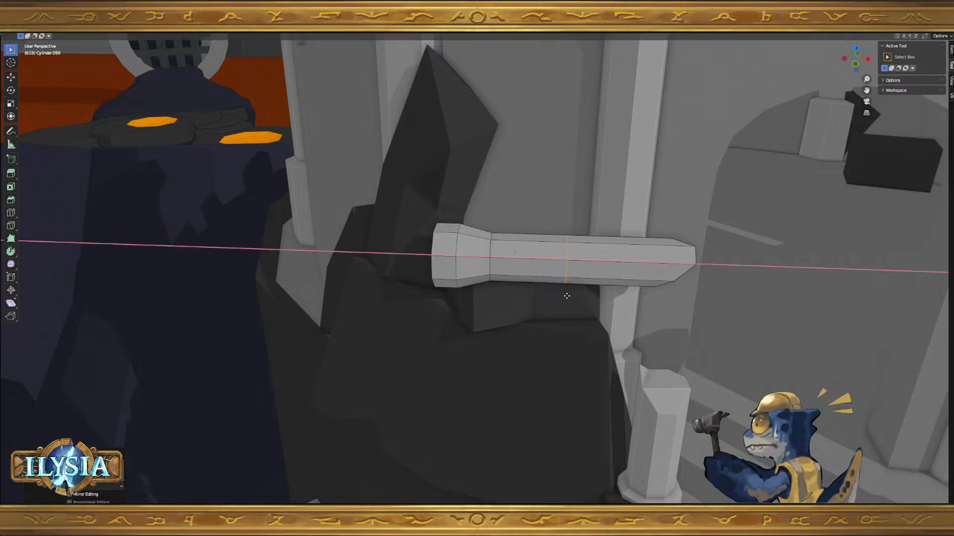
left_click(569, 295)
- Add a second loop cut around the fallen column's shaft, between the first cut and the capital
middle_click_drag(569, 295, 591, 325)
key("ctrl+r")
left_click(528, 305)
left_click(528, 305)
scroll(543, 323, "down", 4)
scroll(591, 324, "up", 2)
scroll(591, 325, "up", 3)
middle_click_drag(582, 288, 578, 309, "shift")
- Extrude the face ring between the two cuts in place, scale it outward on every axis except X, and narrow it slightly along X
key("3")
left_click(542, 320)
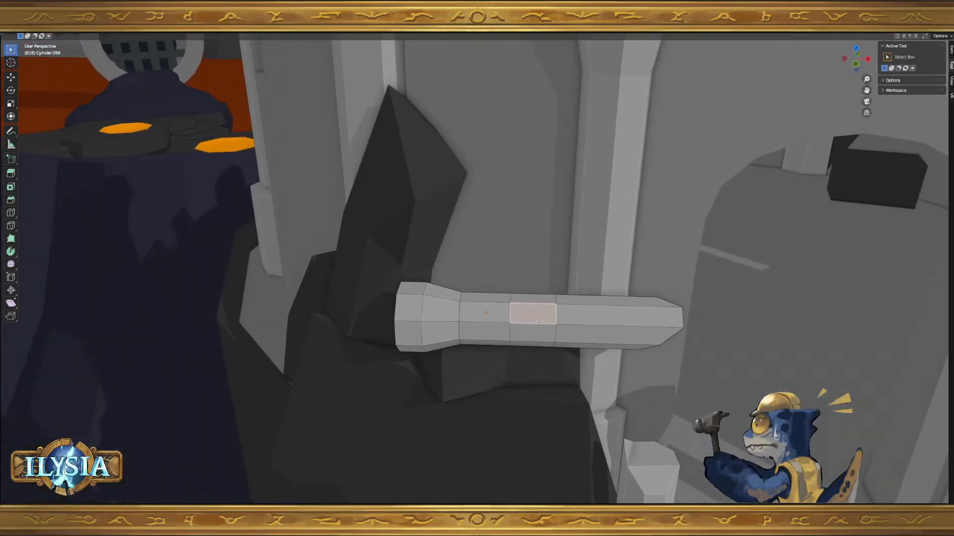
left_click(542, 320, "alt")
key("e")
right_click(629, 343)
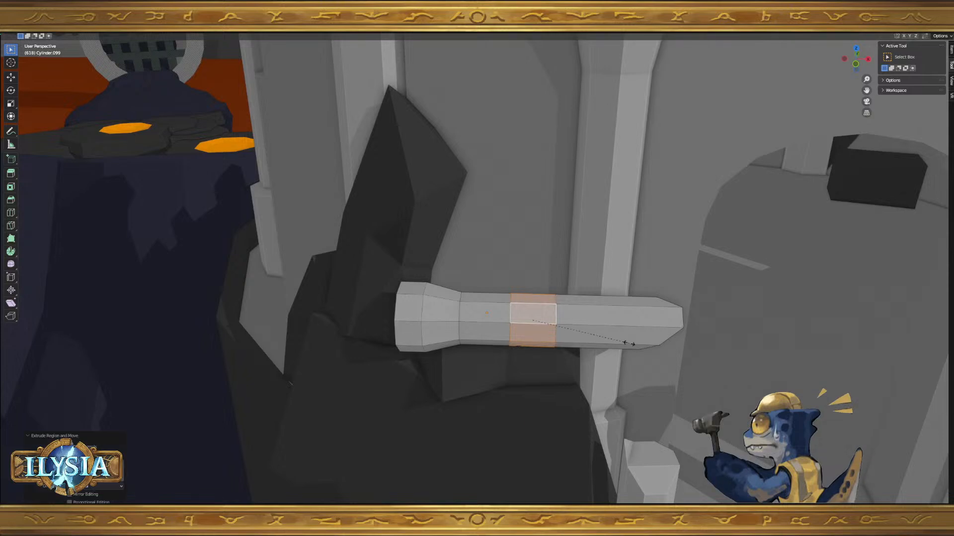
key("shift+x")
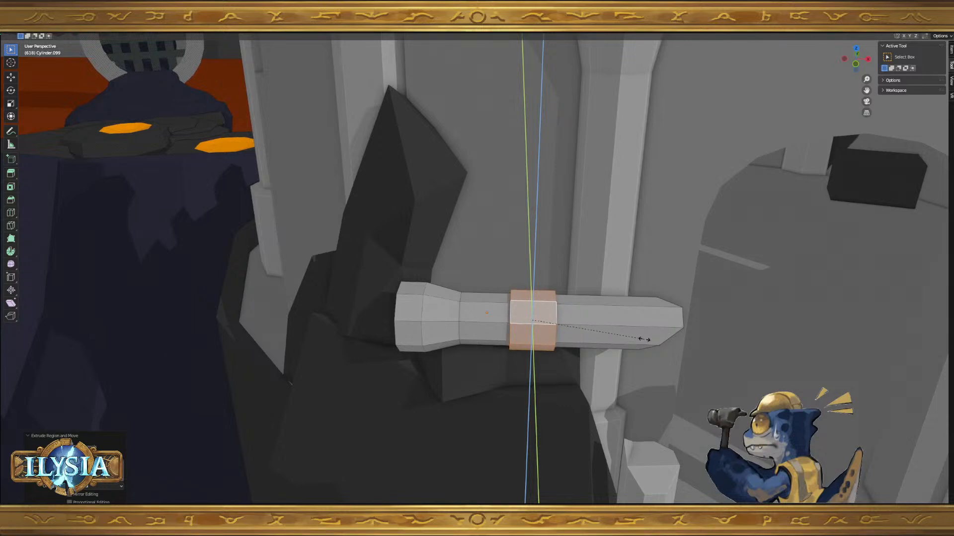
left_click(645, 340)
key("s")
key("x")
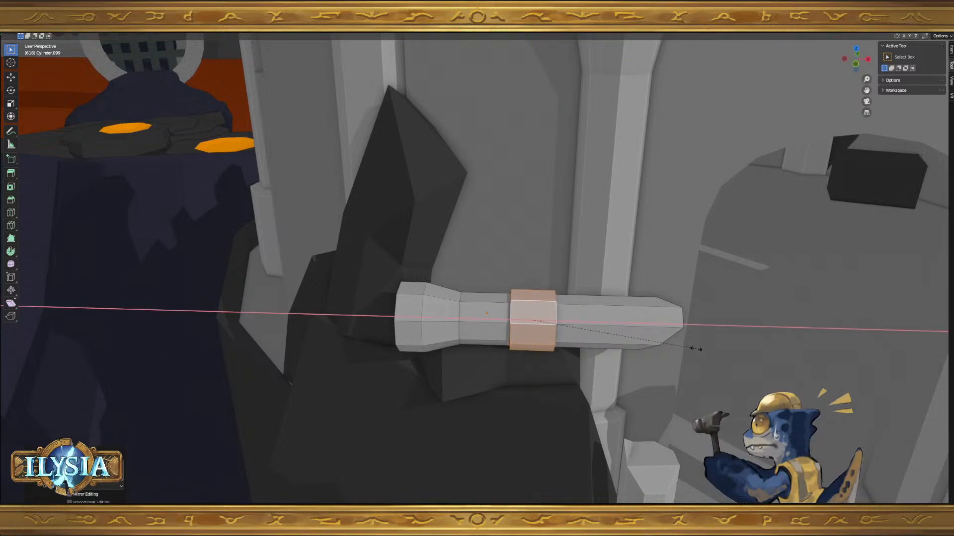
left_click(671, 342)
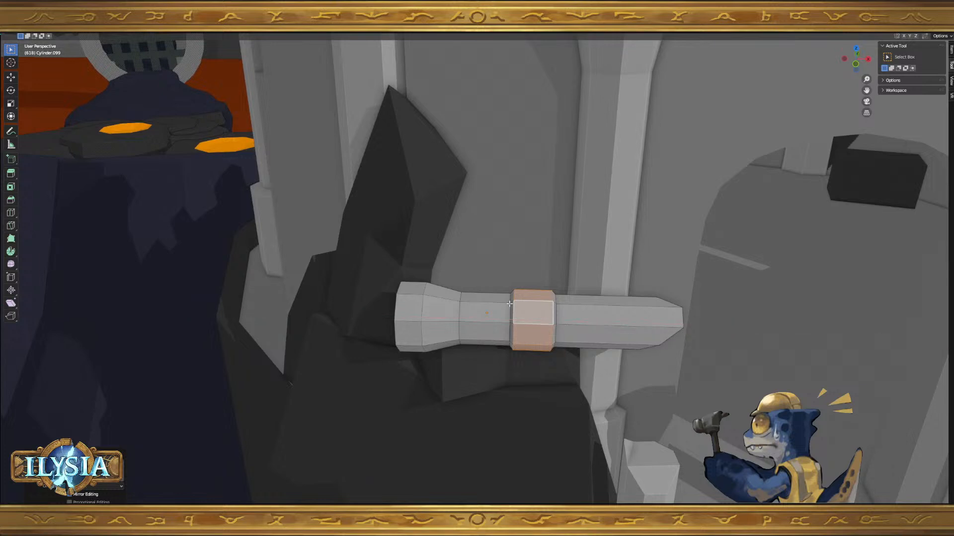
- Select all faces of the fallen column's raised band, give them the dark green material and return to Object Mode
left_click(515, 300, "alt")
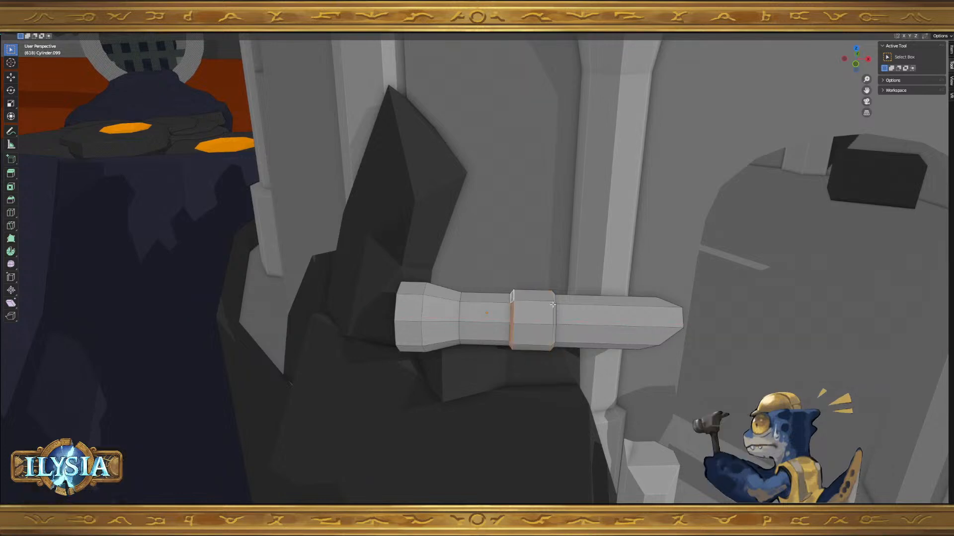
key("3")
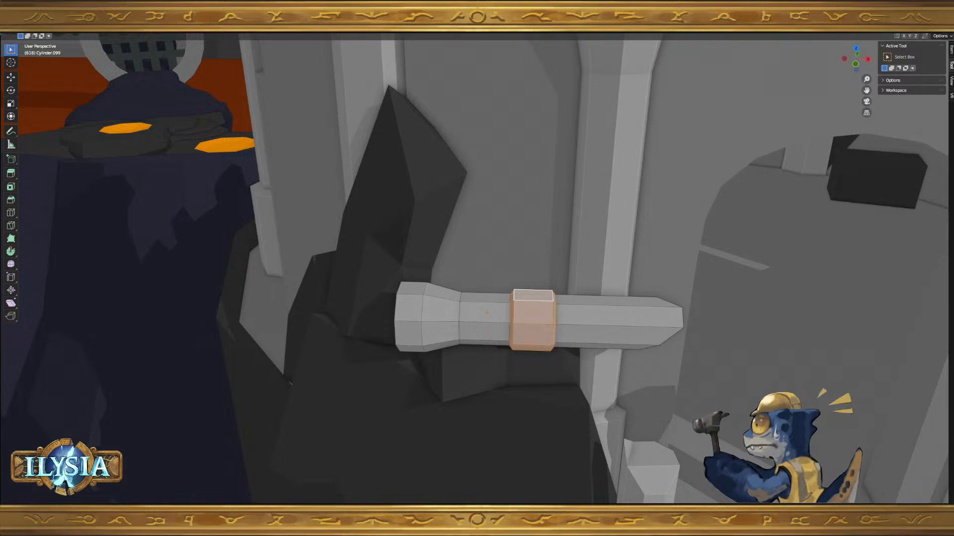
key("Tab")
- Tilt the fallen column about Y so its broken end slopes down from the rock
middle_click_drag(673, 334, 558, 323)
key("r")
key("x")
key("y")
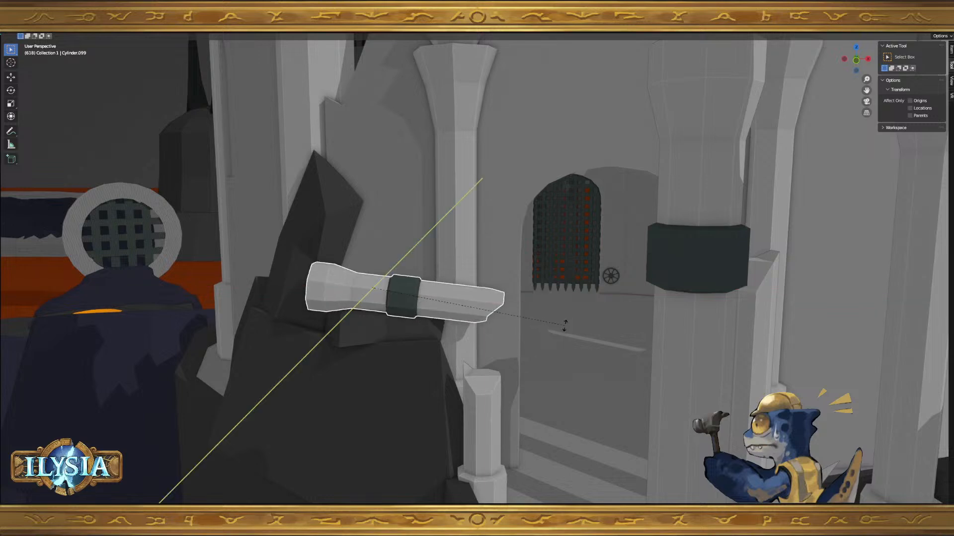
left_click(543, 387)
middle_click_drag(542, 387, 527, 367)
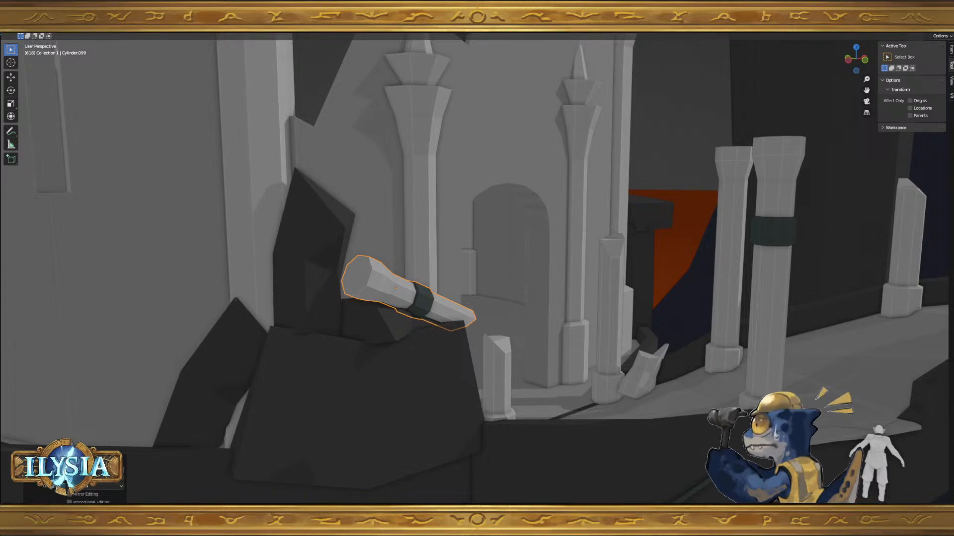
- Examine the fallen column and the standing bridge columns from several sides
middle_click_drag(678, 366, 656, 370)
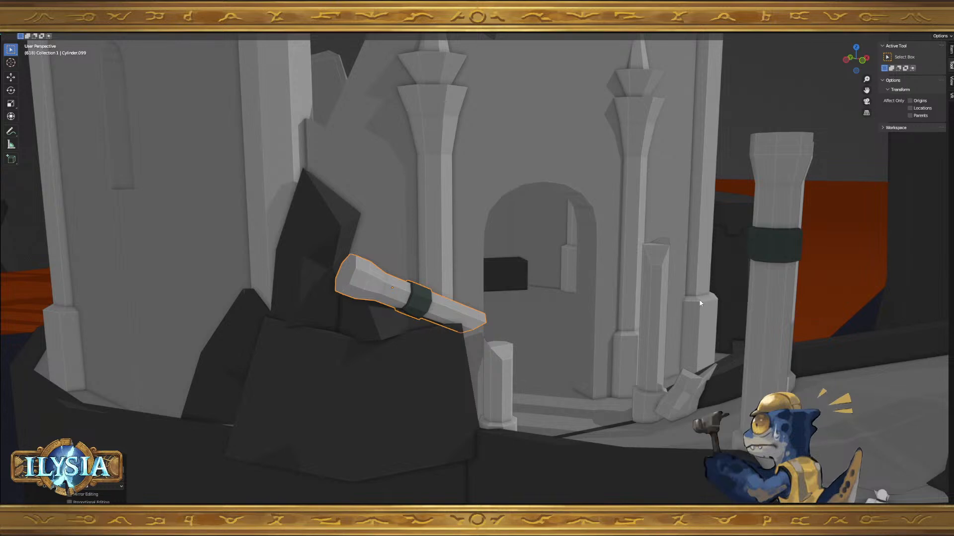
middle_click_drag(723, 306, 579, 284)
scroll(579, 284, "down", 2)
mouse_move(648, 277)
middle_mouse_down()
mouse_move(654, 305)
mouse_move(673, 313)
mouse_move(658, 276)
middle_mouse_up()
scroll(681, 278, "up", 2)
middle_click_drag(730, 289, 567, 292, "shift")
scroll(546, 296, "down", 1)
middle_click_drag(462, 279, 583, 306, "shift")
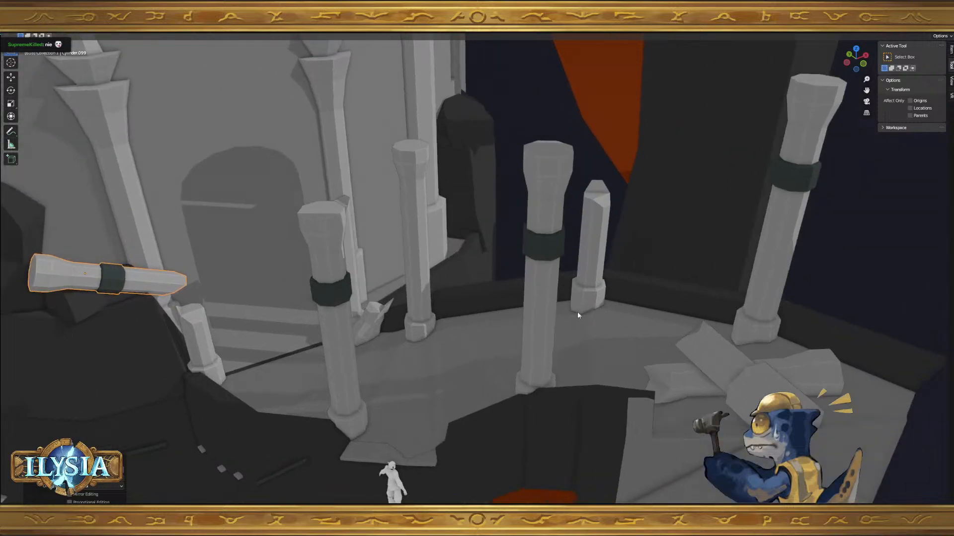
- Add a loop cut just below the broken top of the short column at the bridge's far edge, following the break's slope
scroll(581, 301, "up", 3)
middle_click_drag(638, 259, 594, 318, "shift")
scroll(594, 318, "up", 3)
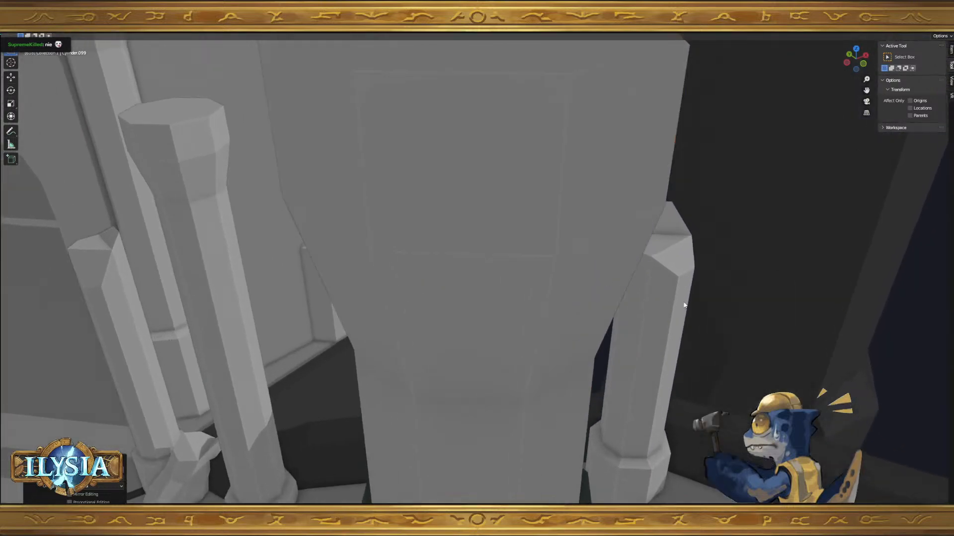
middle_click_drag(662, 300, 527, 328, "shift")
scroll(527, 328, "up", 1)
scroll(467, 330, "up", 1)
left_click(467, 322)
key("Tab")
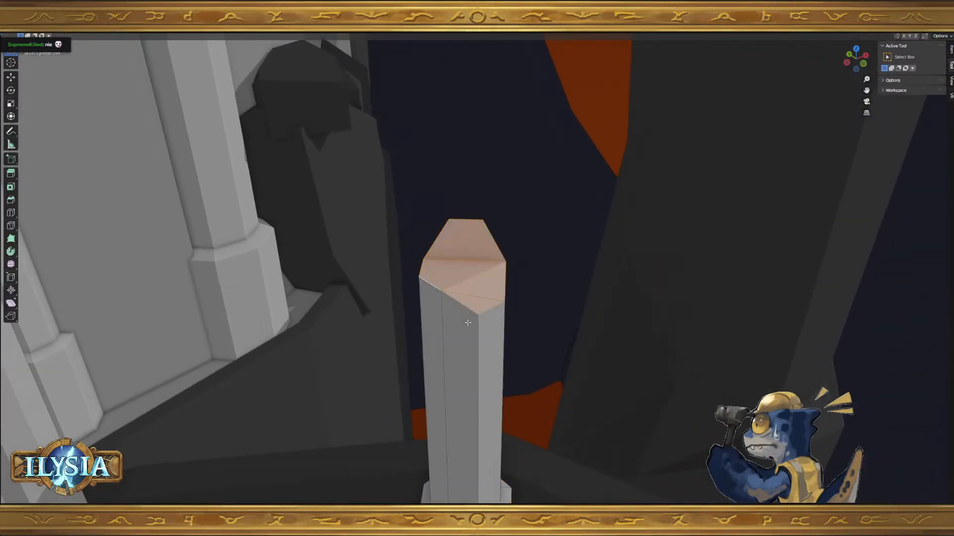
key("ctrl+r")
left_click(479, 329)
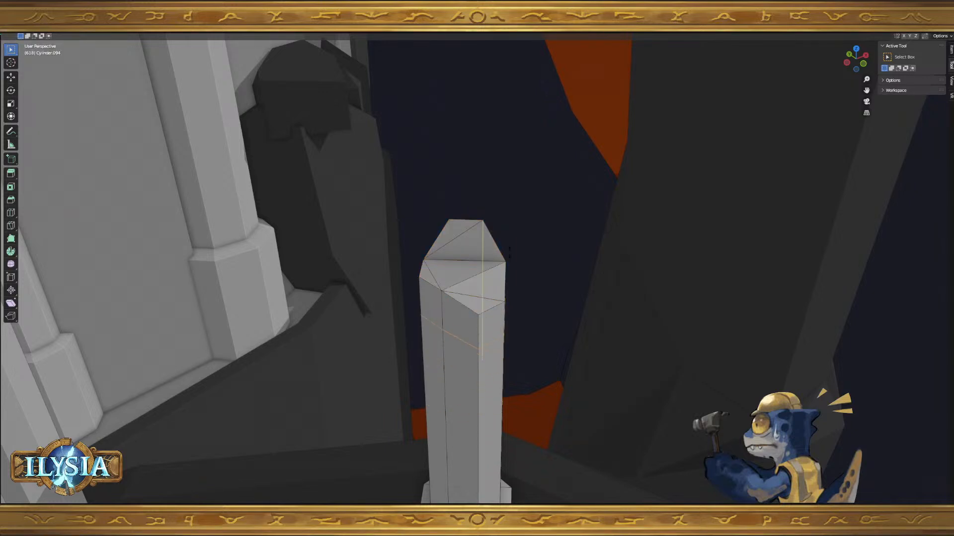
left_click(518, 242)
- Select the faces above the new cut including the broken top, extrude them in place and scale them outward on X and Y only
middle_click_drag(530, 319, 507, 314)
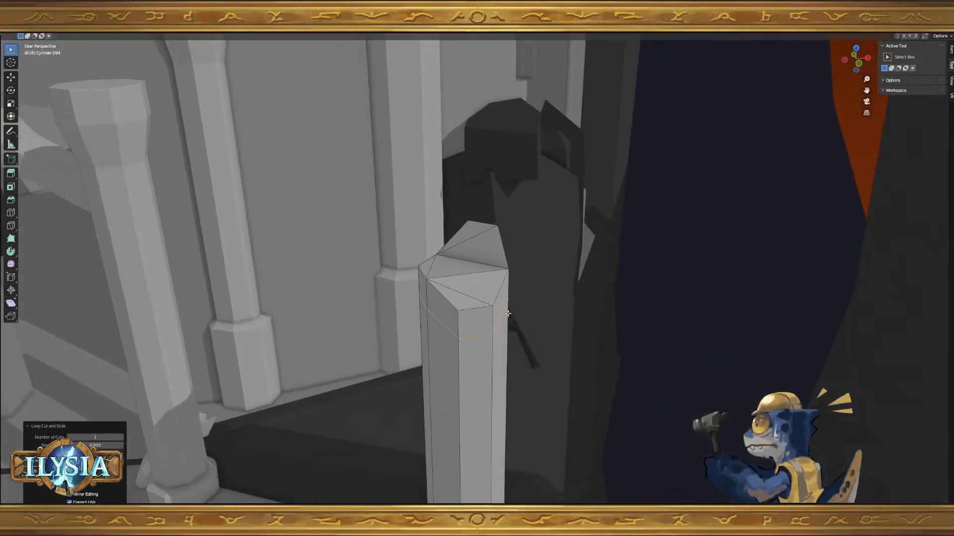
left_click(492, 327)
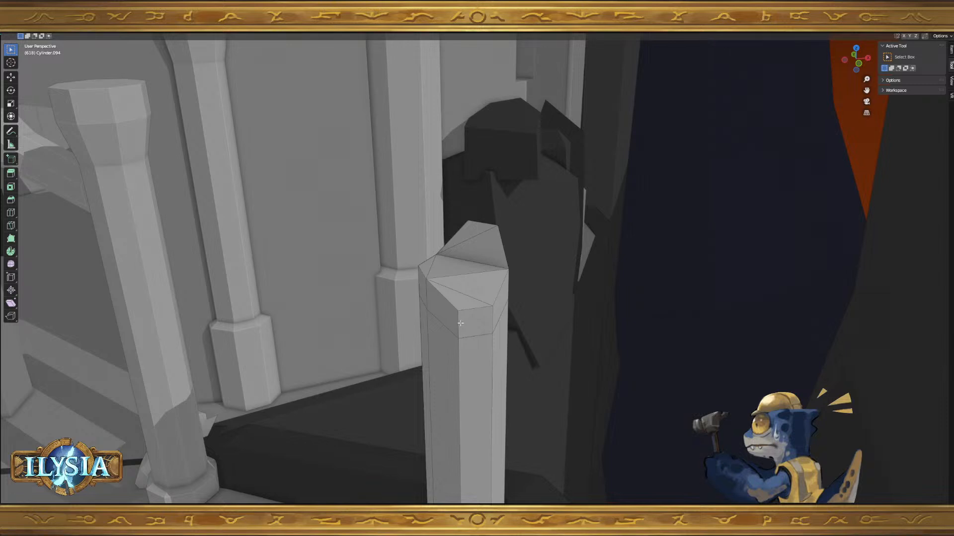
left_click(461, 324, "alt")
middle_click_drag(466, 323, 480, 302)
mouse_move(480, 302)
left_mouse_down()
mouse_move(443, 267)
mouse_move(469, 245)
left_mouse_up()
key("Escape")
middle_click_drag(572, 409, 597, 400)
key("e")
right_click(569, 394)
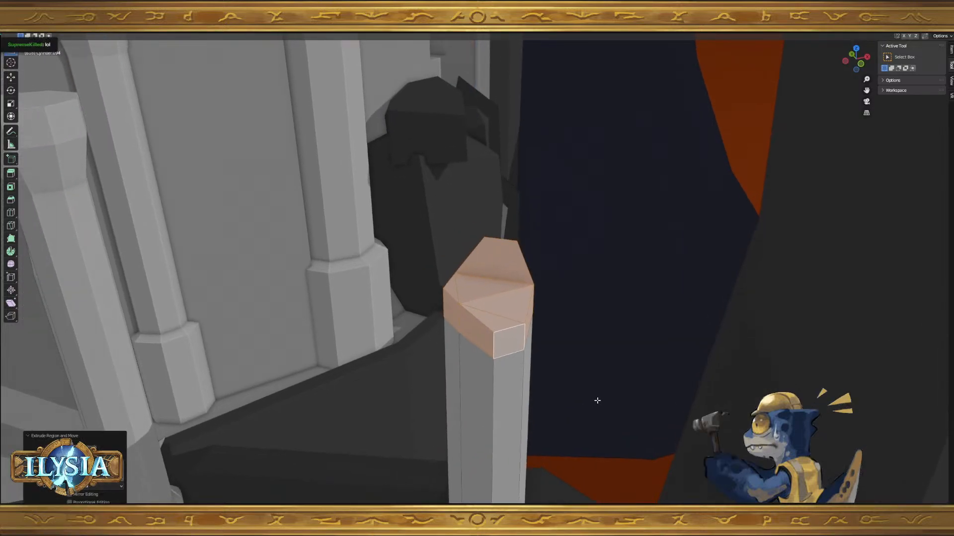
key("shift+z")
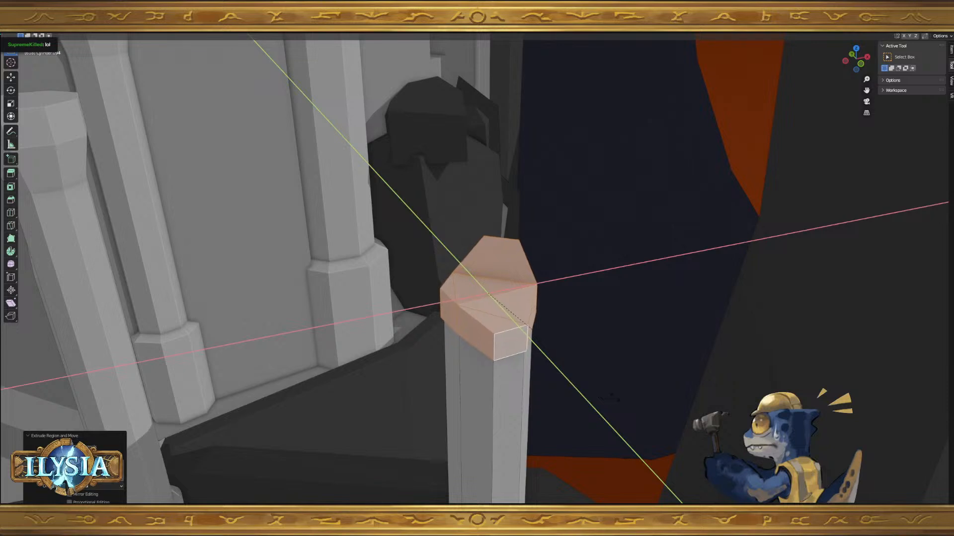
left_click(631, 390)
- Adjust the height of the widened broken top along Z
middle_click_drag(630, 389, 492, 333)
key("g")
key("z")
left_click(686, 321)
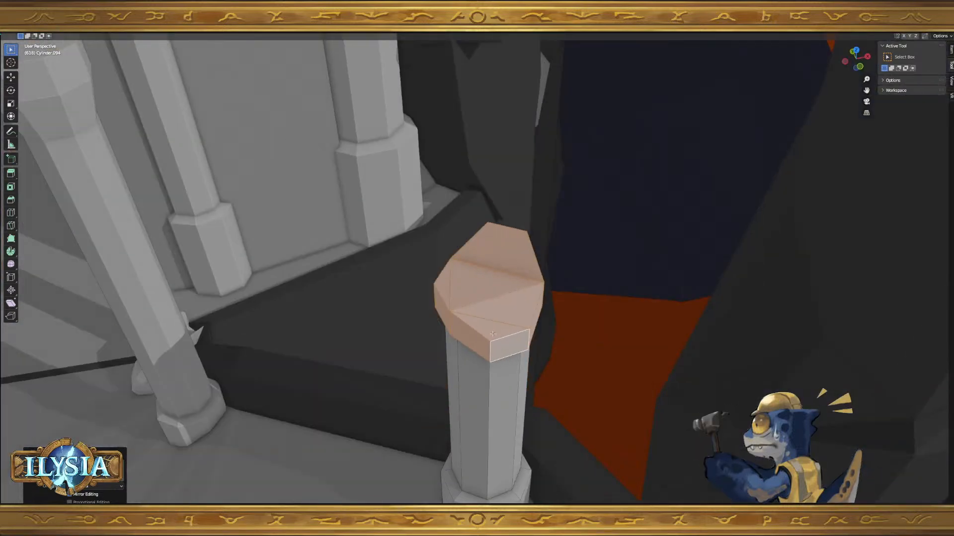
- Inset the column's broken top faces to leave a thin rim, and extrude the inner faces along Z
left_click(494, 331)
key("c")
mouse_move(482, 314)
left_mouse_down()
mouse_move(457, 275)
mouse_move(495, 249)
left_mouse_up()
key("Escape")
middle_click_drag(619, 341, 646, 357)
key("i")
key("i")
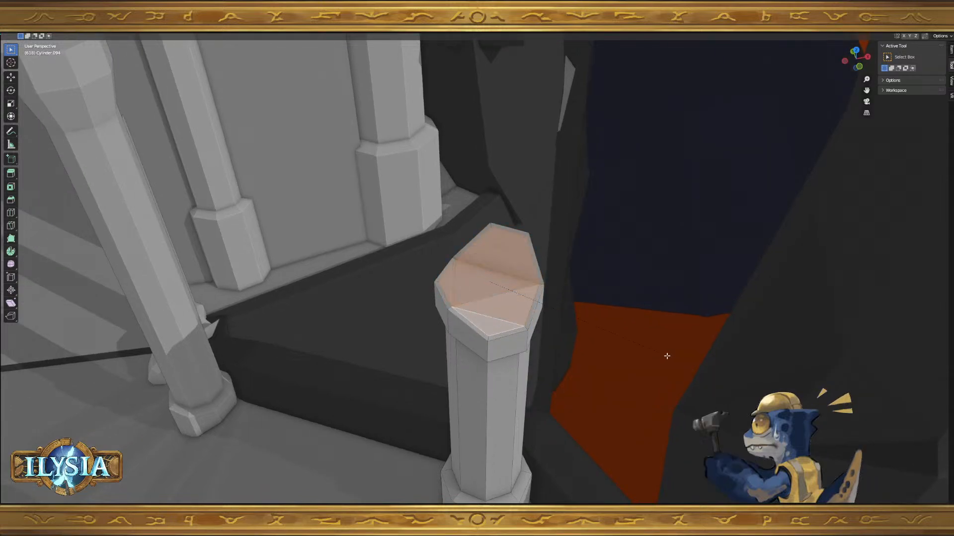
left_click(666, 356)
middle_click_drag(666, 356, 621, 353)
key("e")
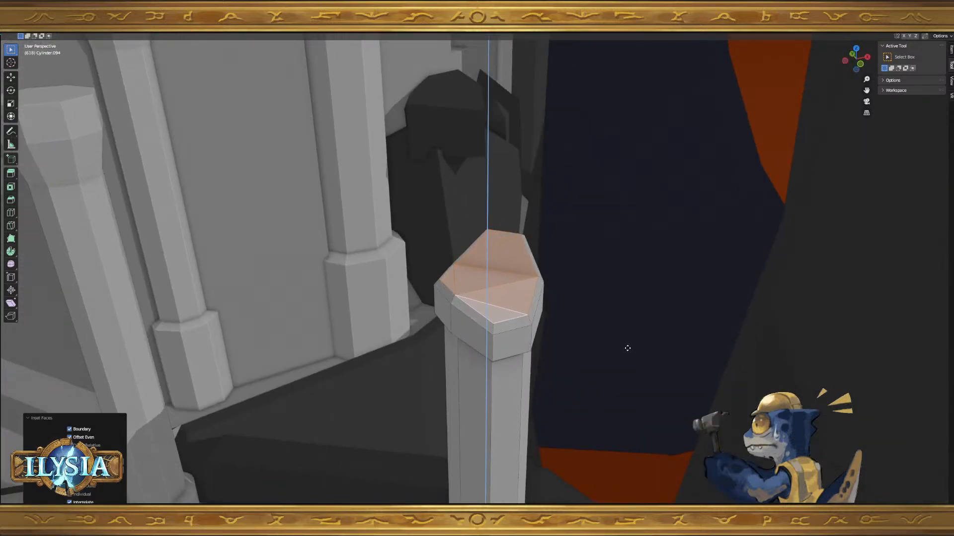
left_click(627, 347)
middle_click_drag(628, 348, 524, 336)
left_click(524, 326, "alt")
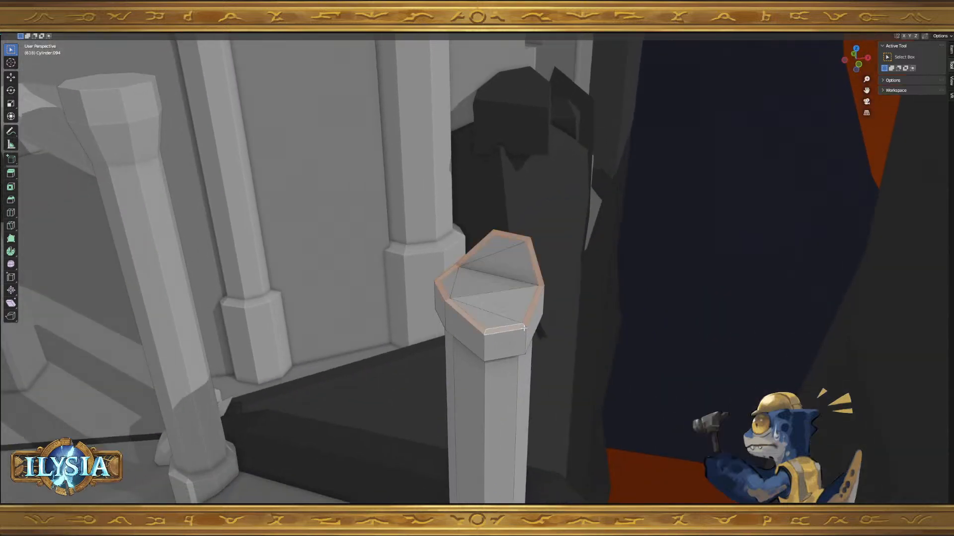
left_click(525, 339, "alt+shift")
middle_click_drag(524, 341, 560, 330)
key("alt+a")
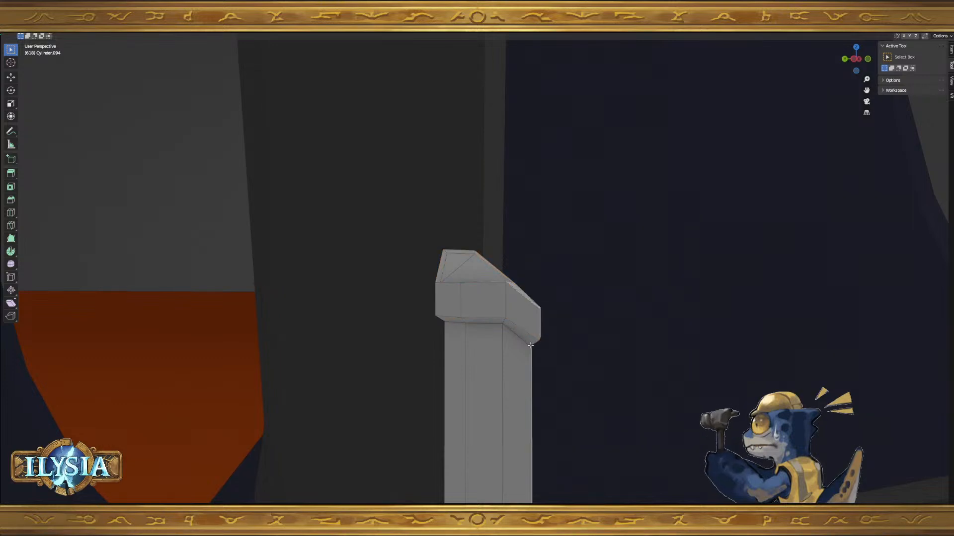
- Move the lowest corner vertex on the underside of the widened top along Z to start levelling its lower edge
mouse_move(532, 344)
middle_mouse_down()
mouse_move(506, 340)
mouse_move(528, 339)
middle_mouse_up()
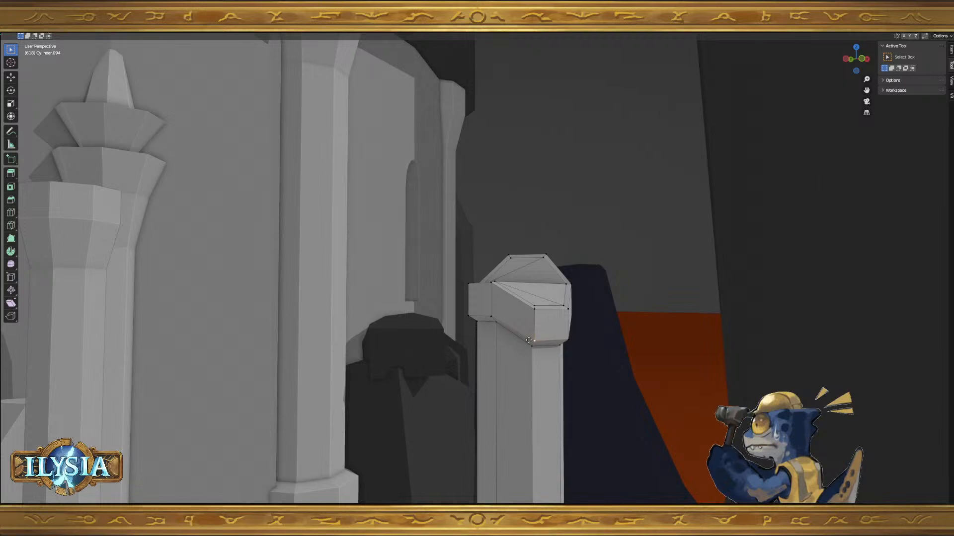
key("g")
key("z")
left_click(526, 338)
middle_click_drag(527, 338, 683, 301)
key("z")
left_click(624, 325)
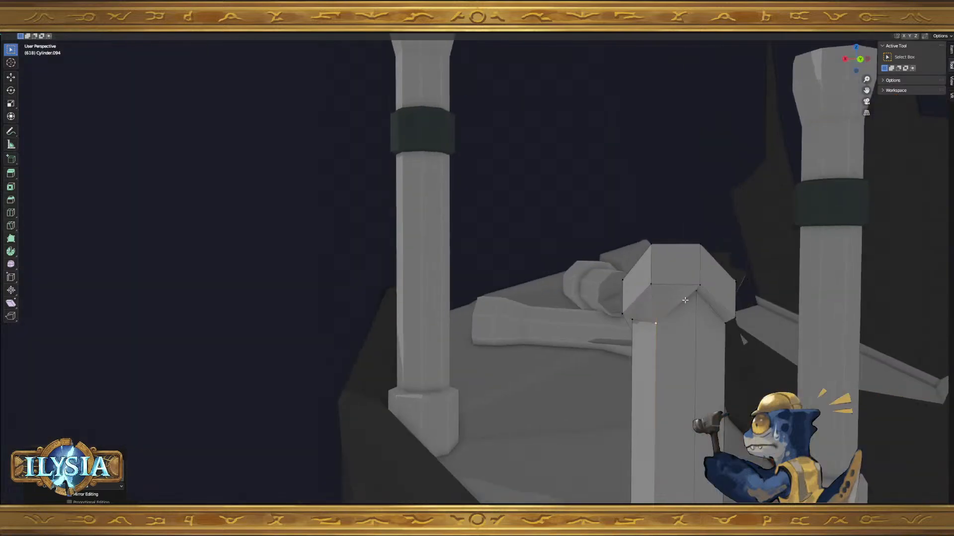
- Move two more lower vertices of the widened top along Z to level them with the neighbouring corners
left_click(695, 297)
key("g")
key("z")
left_click(697, 329)
left_click(663, 288)
key("g")
key("z")
left_click(637, 315)
- Level the remaining sloping inner corners under the widened top along Z with the straight lower edge
middle_click_drag(638, 315, 545, 363)
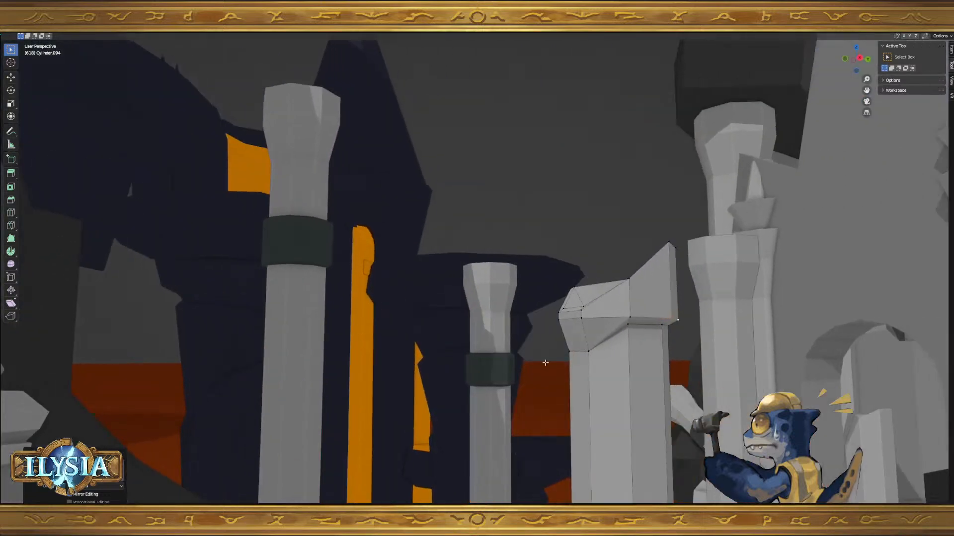
left_click(586, 355)
key("g")
key("z")
left_click(628, 328)
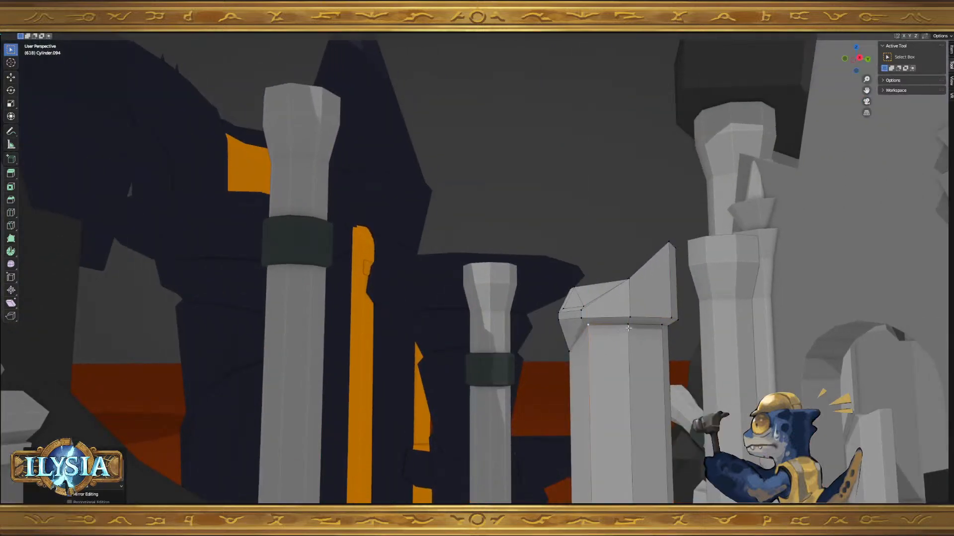
left_click(571, 355)
key("g")
key("z")
left_click(586, 328)
- Select the short column's band sides, top rim and underside, give them the dark green material and return to Object Mode
middle_click_drag(586, 332, 551, 383)
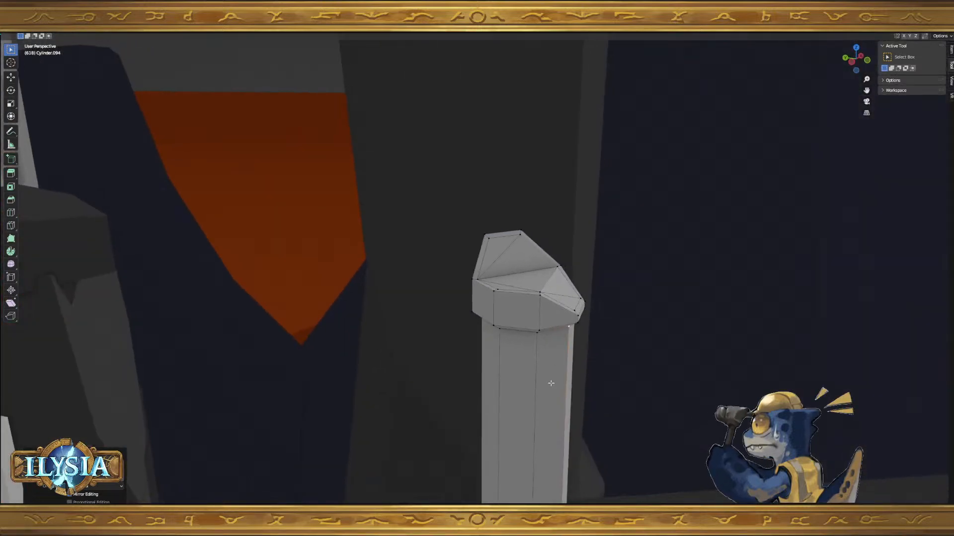
key("3")
double_click(544, 319)
middle_click_drag(582, 319, 550, 325)
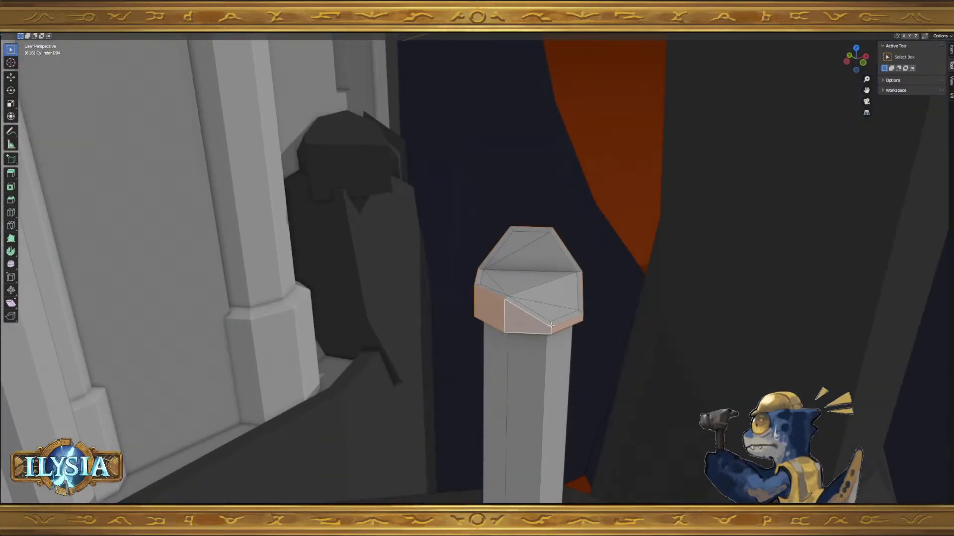
left_click(551, 324, "alt+shift")
middle_click_drag(550, 357, 547, 325)
left_click(545, 313, "alt+shift")
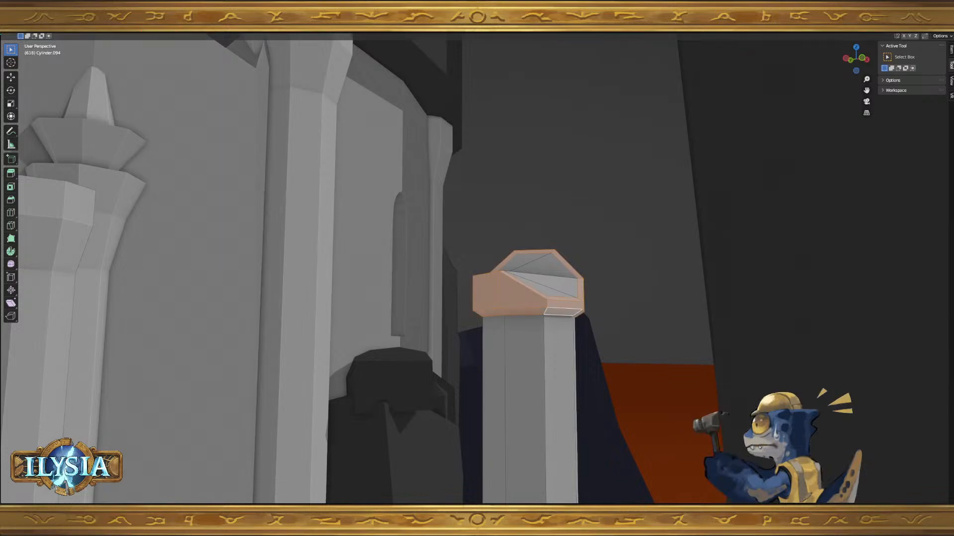
middle_click_drag(652, 376, 574, 331)
key("Tab")
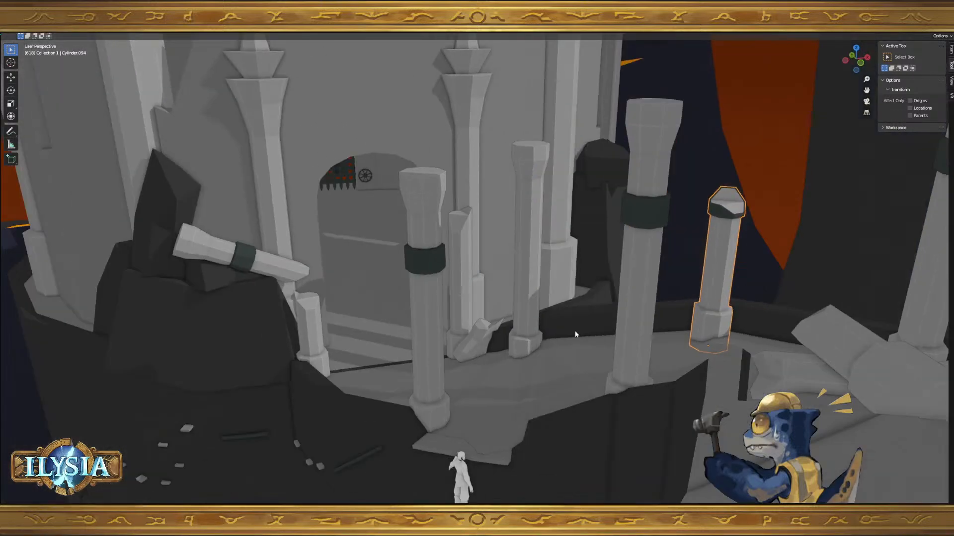
- Delete the faces of the upper shaft and capital from the intact column without a band beside the gate, leaving its lower stub
left_click(524, 274)
key("Tab")
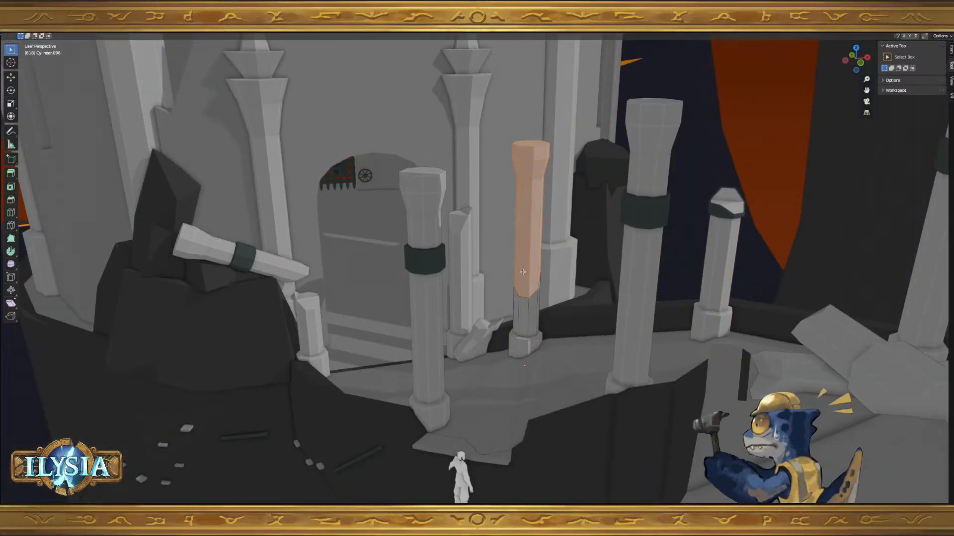
key("Tab")
middle_click_drag(523, 272, 591, 272)
key("Tab")
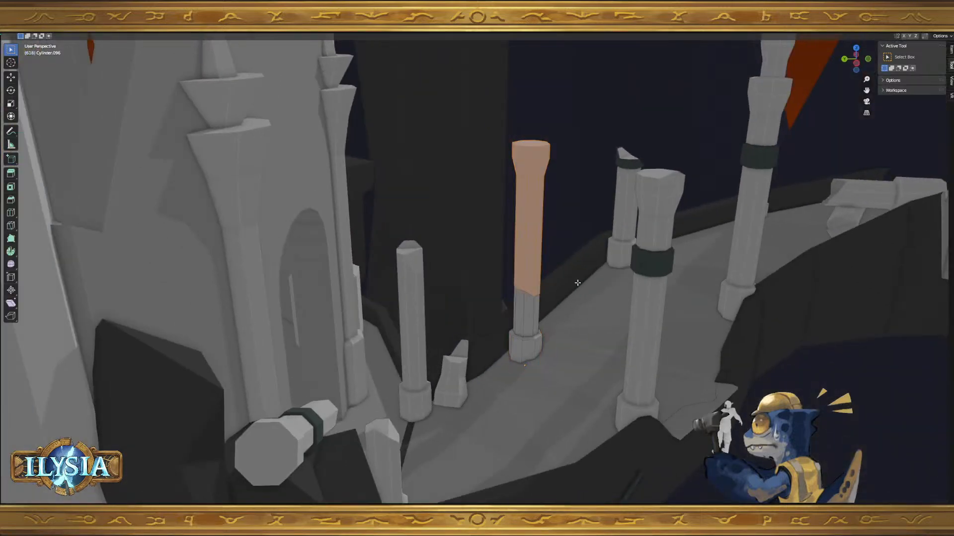
key("x")
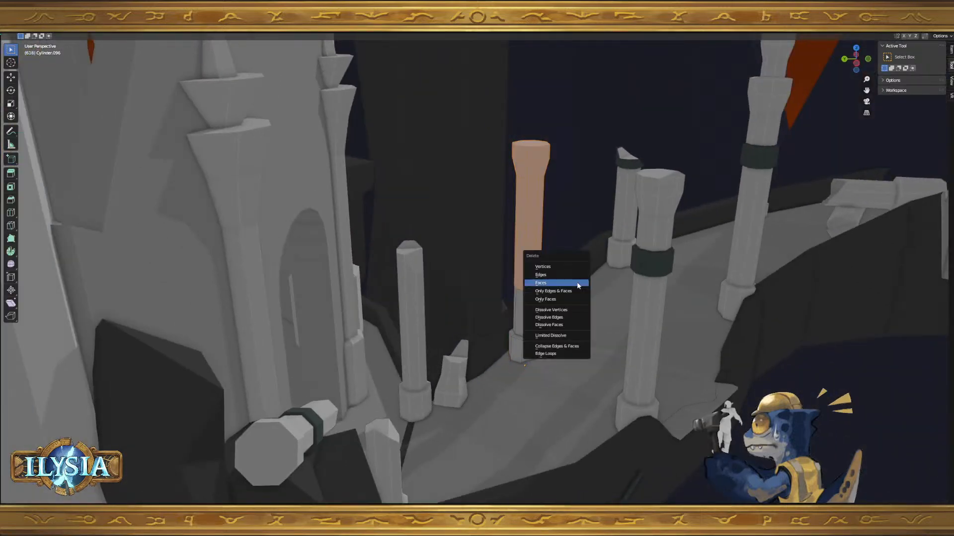
left_click(577, 287)
- Fill the open top of the shortened column with a face, triangulate it and return to Object Mode
left_click(526, 294, "alt")
key("f")
key("ctrl+t")
key("Tab")
- Examine the shortened column and the neighbouring broken columns beside the gate from several angles
mouse_move(577, 326)
middle_mouse_down()
mouse_move(496, 322)
mouse_move(554, 304)
mouse_move(558, 354)
mouse_move(575, 300)
mouse_move(572, 314)
middle_mouse_up()
scroll(550, 322, "down", 1)
scroll(571, 356, "up", 4)
scroll(576, 301, "up", 2)
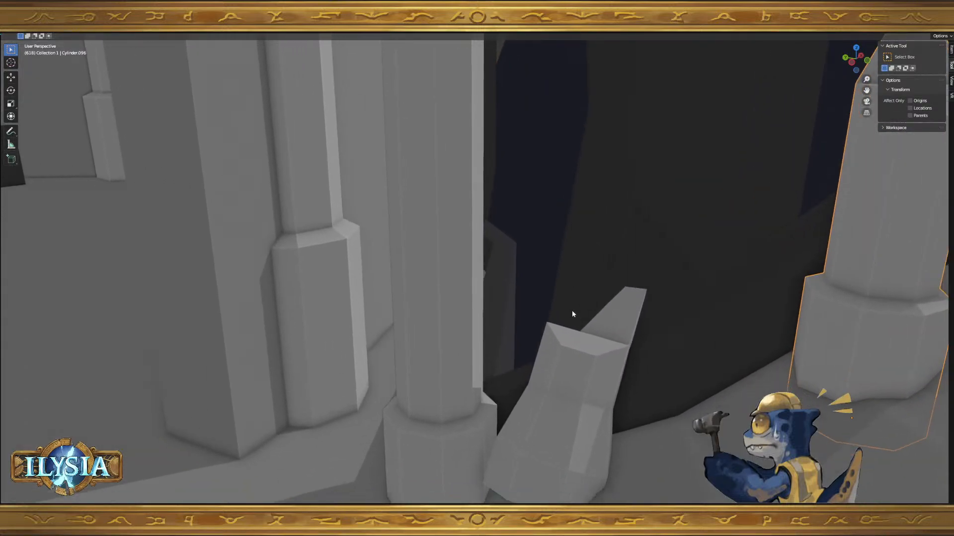
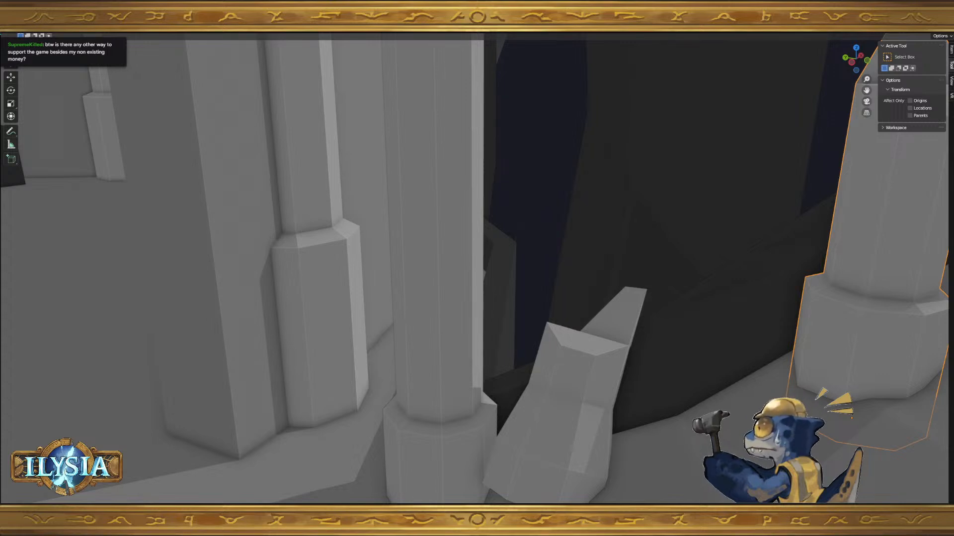
middle_click_drag(895, 347, 884, 353)
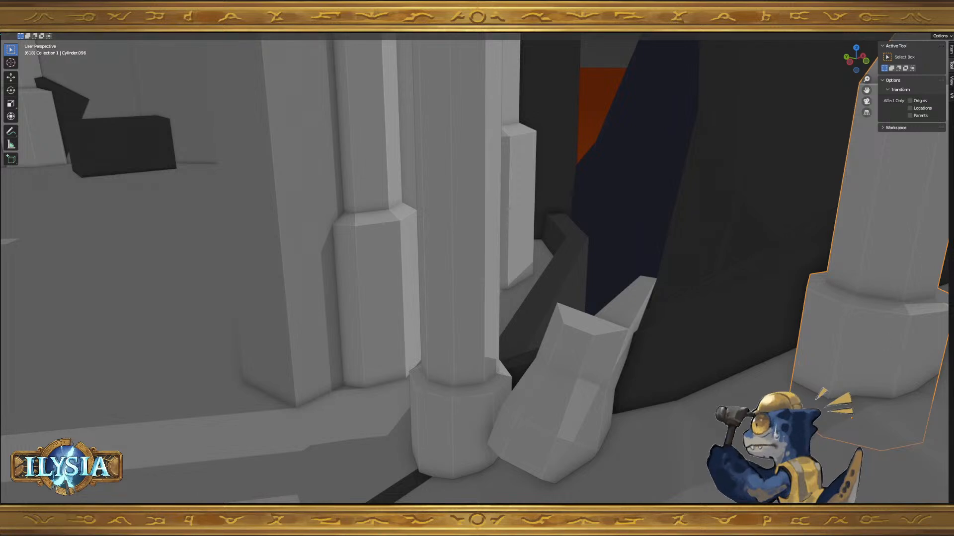
middle_click_drag(770, 187, 707, 212)
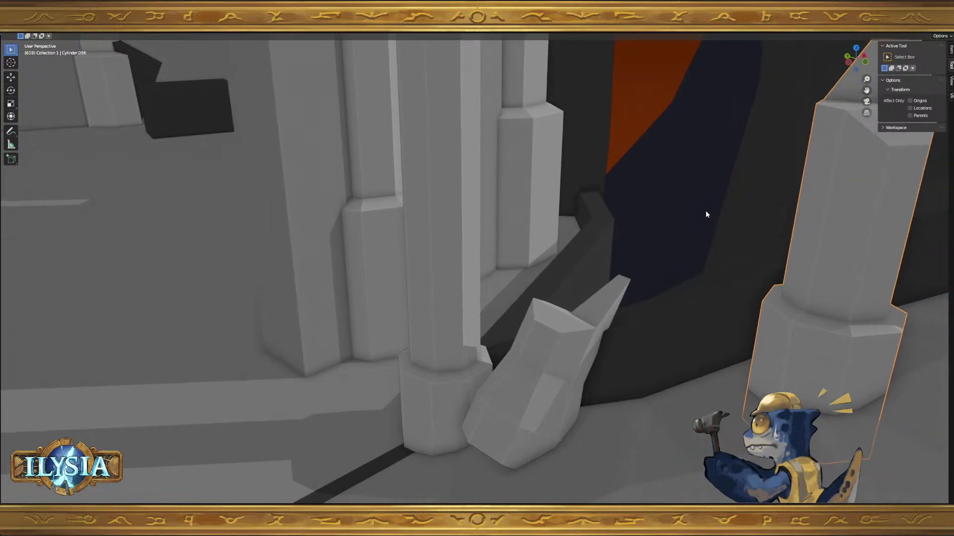
scroll(706, 244, "down", 3)
middle_click_drag(706, 245, 622, 312, "shift")
scroll(712, 267, "down", 2)
scroll(623, 313, "down", 3)
middle_click_drag(707, 304, 625, 360)
scroll(625, 360, "up", 1)
middle_click_drag(517, 318, 501, 327)
scroll(487, 305, "up", 2)
middle_click_drag(451, 264, 562, 275)
scroll(527, 306, "down", 1)
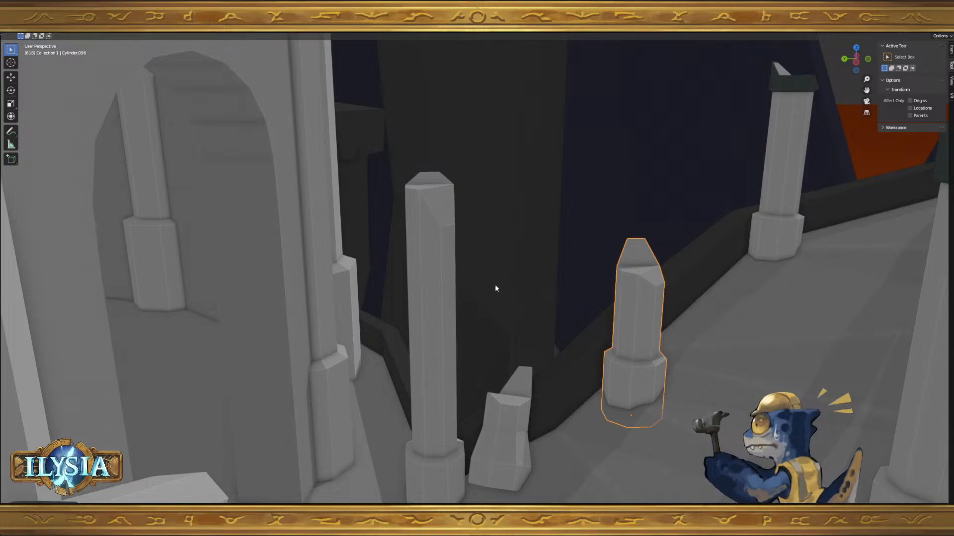
scroll(502, 289, "up", 3)
left_click(477, 223)
key("ctrl+Tab")
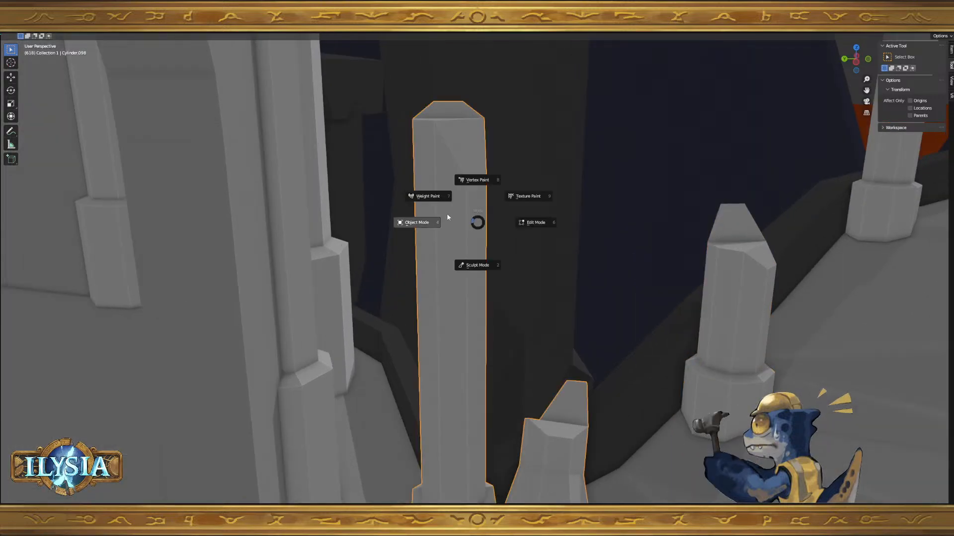
left_click(452, 393)
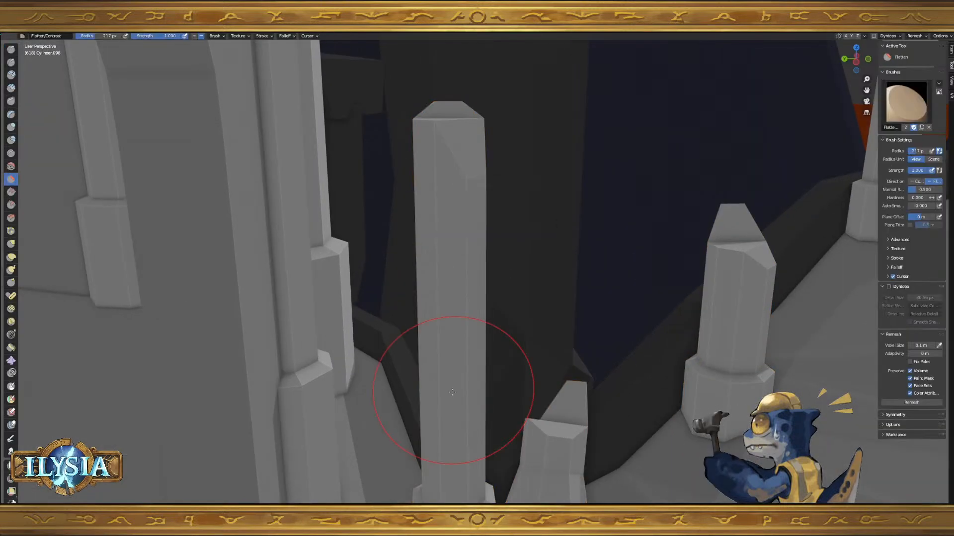
key("ctrl+z")
middle_click_drag(460, 327, 444, 320)
key("ctrl+Tab")
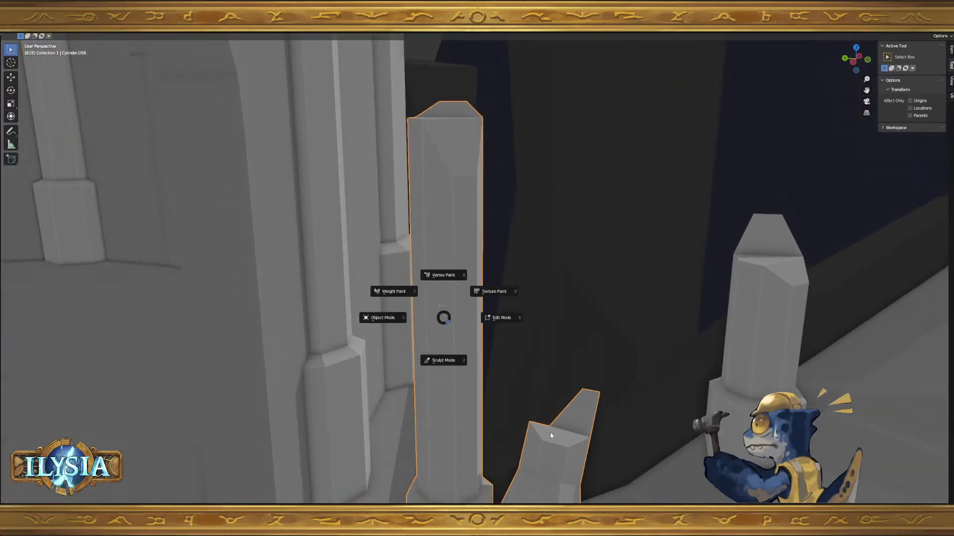
- Enter Edit Mode on the tall broken column and add one loop cut below its jagged top
left_click(552, 448)
key("Tab")
middle_click_drag(464, 317, 497, 382, "shift")
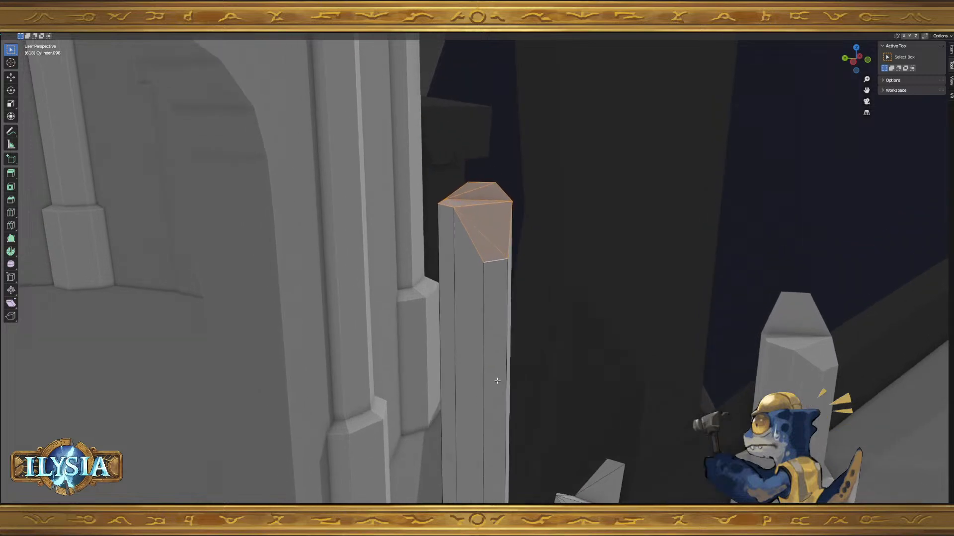
key("alt+a")
key("ctrl+r")
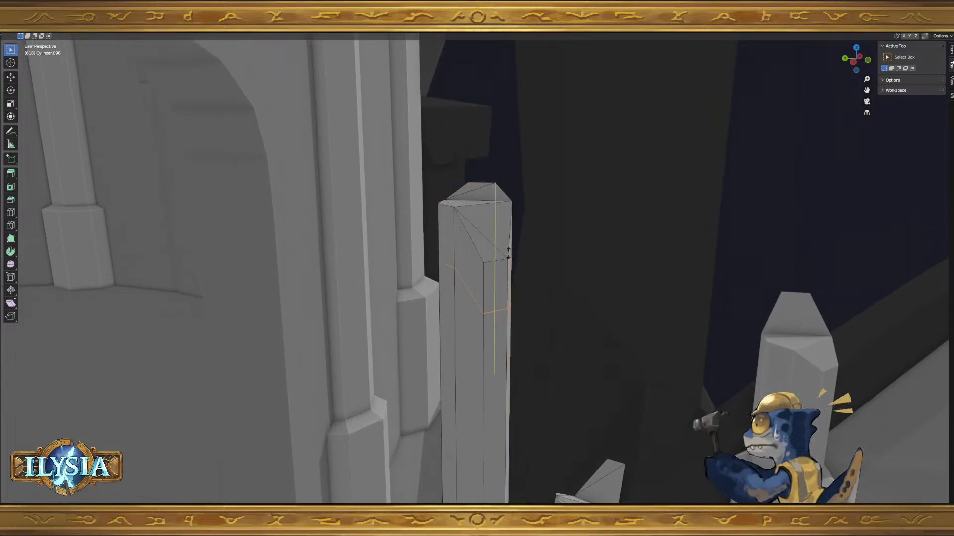
left_click(510, 256)
middle_click_drag(510, 256, 510, 287)
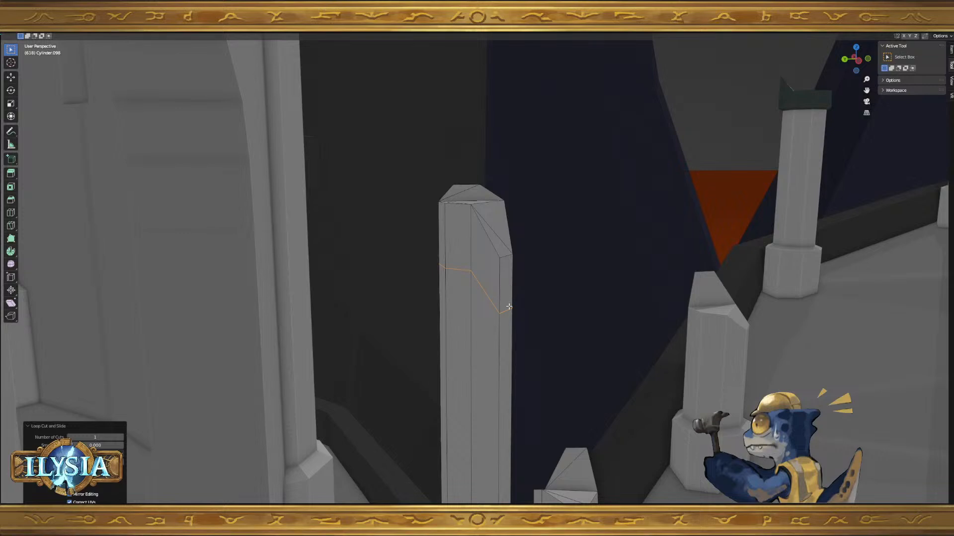
- Slide the low front edge and the high back edges of the new loop to level them around the shaft
left_click(509, 307)
key("g")
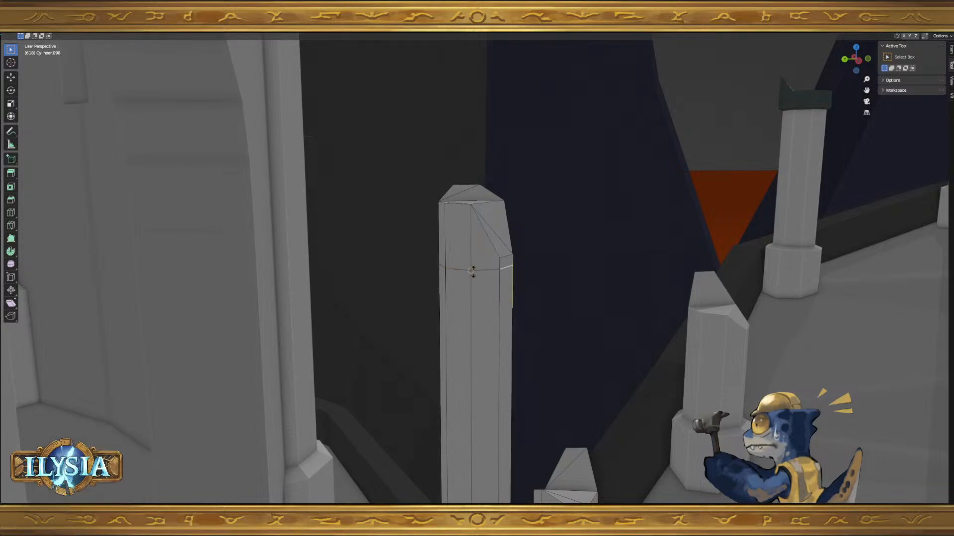
left_click(475, 273)
middle_click_drag(537, 277, 478, 282)
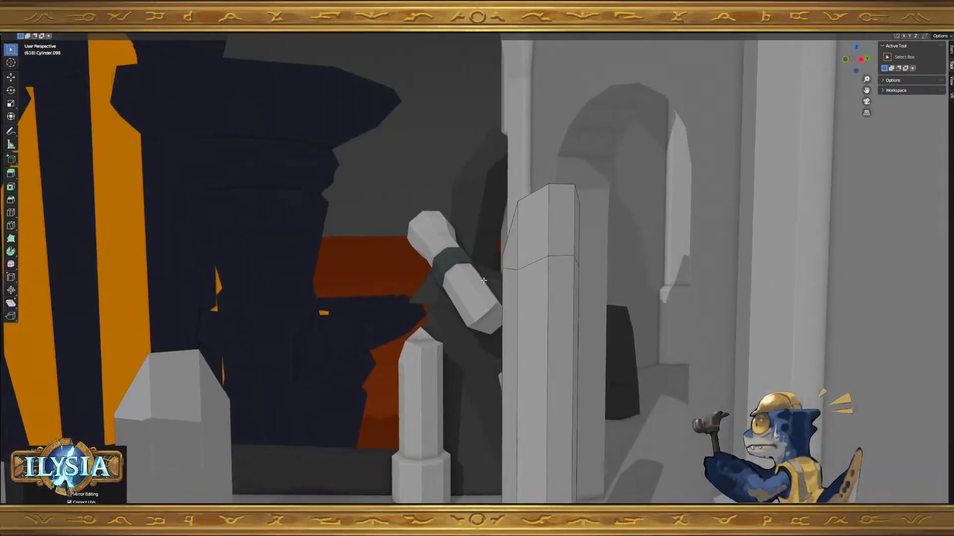
left_click(561, 258, "alt")
key("g")
key("g")
left_click(523, 271)
middle_click_drag(562, 277, 556, 304)
- Select the whole levelled loop and slide it along the shaft to place the lower border of the band
left_click(504, 175, "alt")
key("g")
key("g")
left_click(506, 195)
key("g")
key("g")
left_click(576, 212)
- Add a second loop cut close beneath the column's jagged top edge
key("ctrl+r")
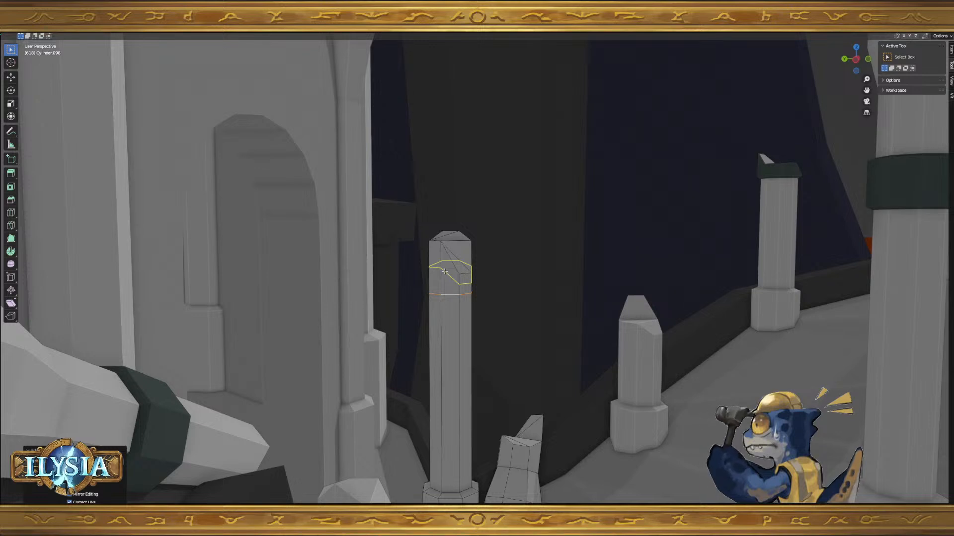
left_click(445, 271)
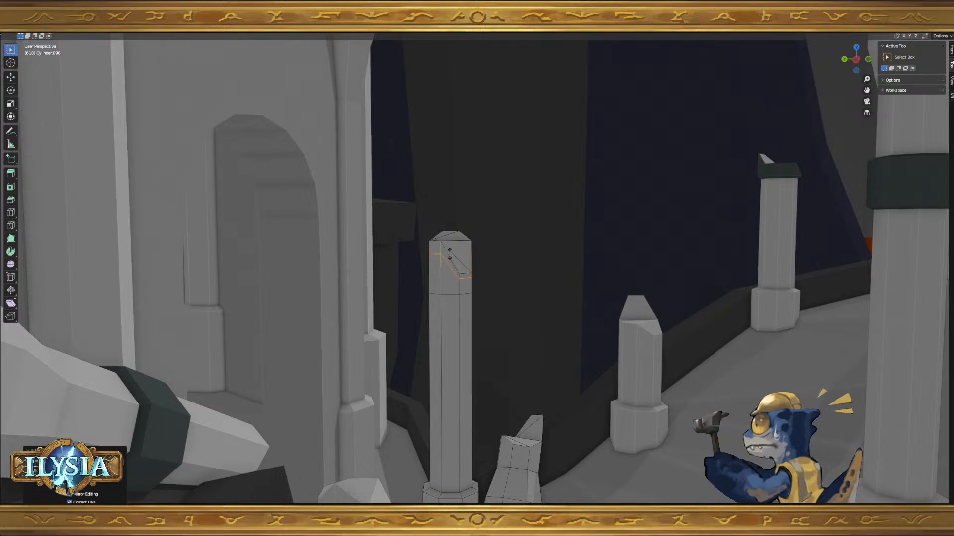
left_click(449, 255)
scroll(464, 222, "up", 8)
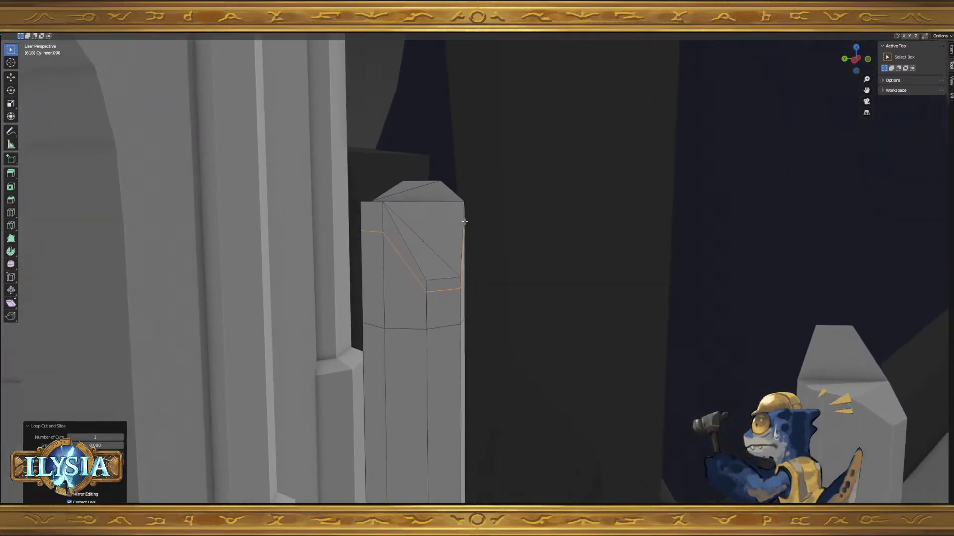
middle_click_drag(465, 222, 457, 302, "shift")
- Try to connect the outer points of the upper loop straight across the column's sloping broken face
left_click(455, 333)
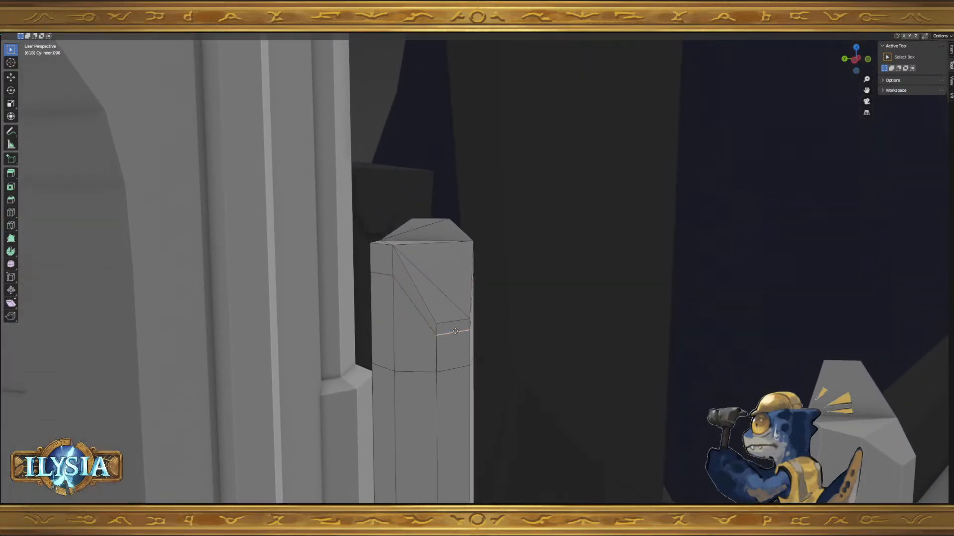
left_click(392, 277)
middle_click_drag(458, 304, 414, 303)
left_click(410, 271)
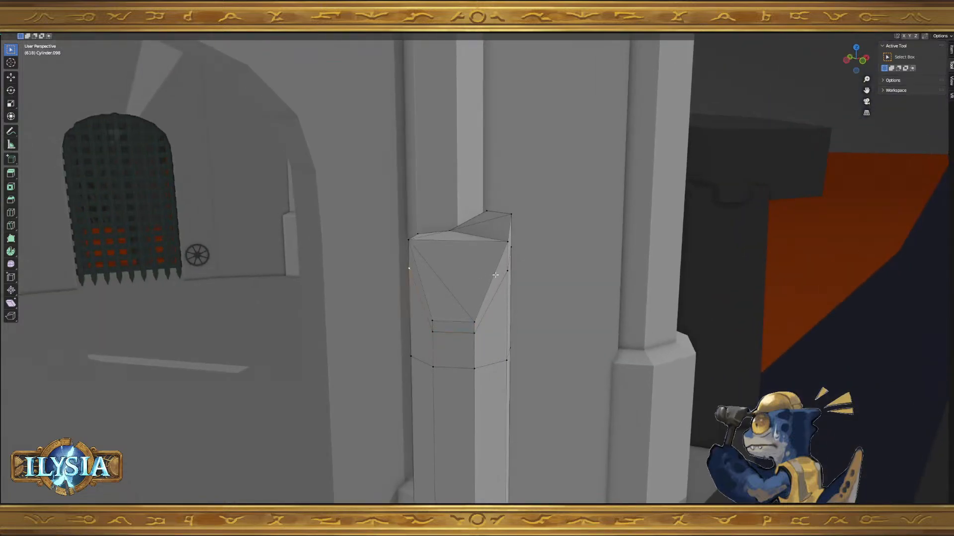
middle_click_drag(506, 273, 469, 329)
left_click(461, 331, "shift")
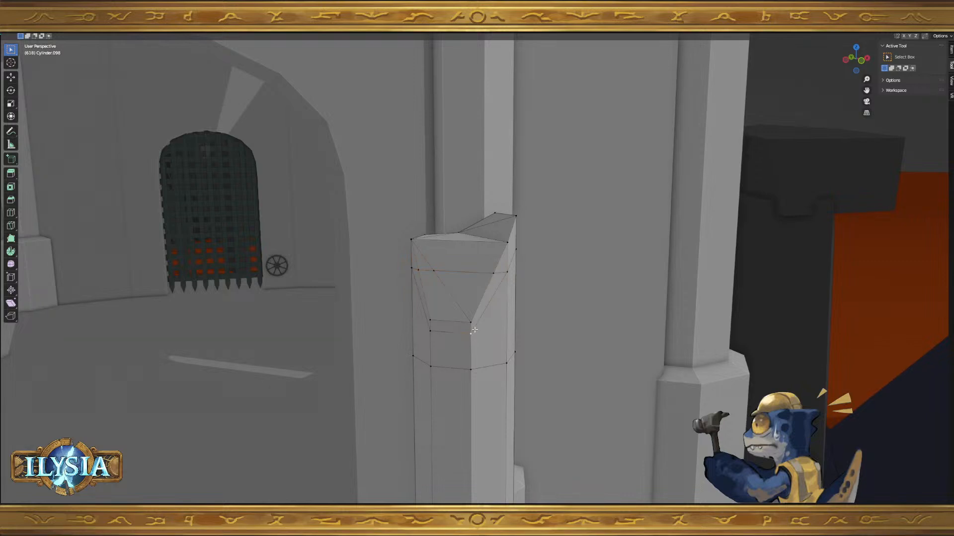
- Try dissolving the upper loop's sloping and lowest edges beneath the broken face, then undo the attempt
left_click(444, 331)
left_click(484, 322, "shift")
left_click(420, 323, "shift")
key("x")
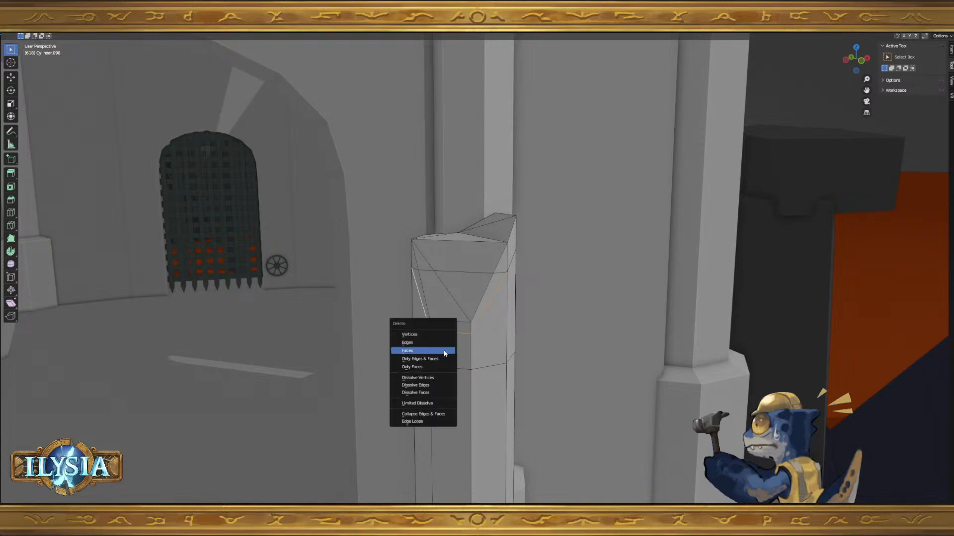
key("ctrl+x")
middle_click_drag(530, 351, 513, 332)
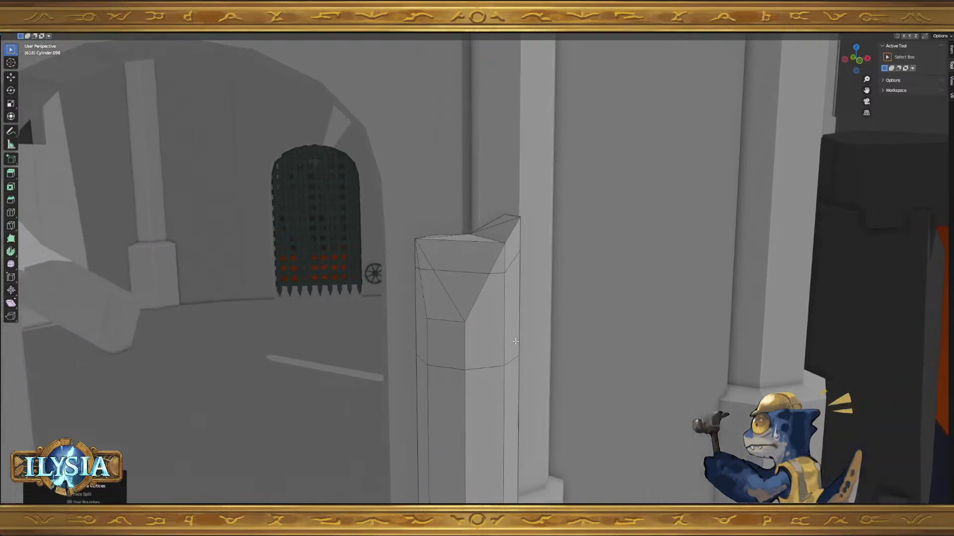
key("1")
key("ctrl+z")
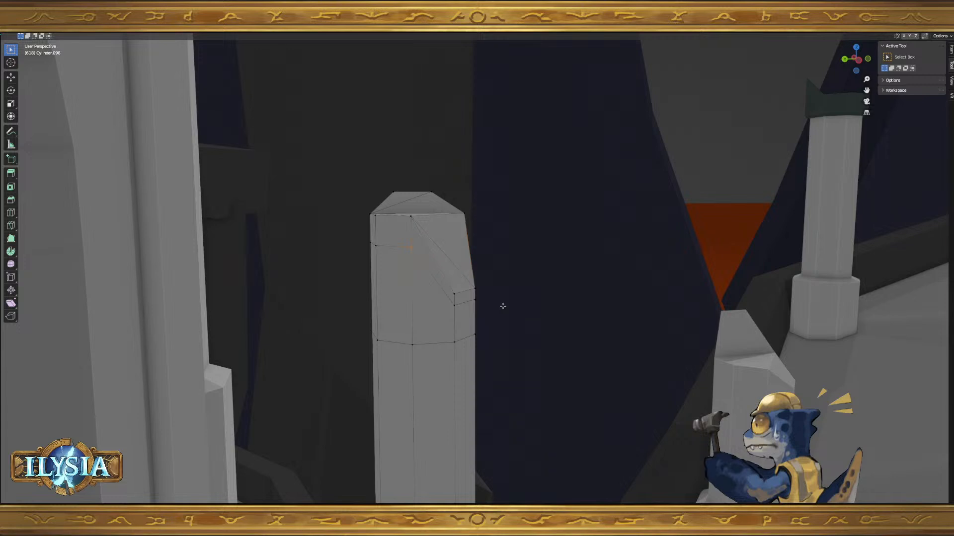
- Try sliding the back edge of the upper loop down the shaft to level it with the neighbouring points
middle_click_drag(500, 330, 474, 297)
mouse_move(419, 245)
middle_mouse_down()
mouse_move(345, 246)
mouse_move(434, 251)
middle_mouse_up()
middle_click_drag(470, 331, 430, 235)
double_click(449, 330)
key("g")
key("g")
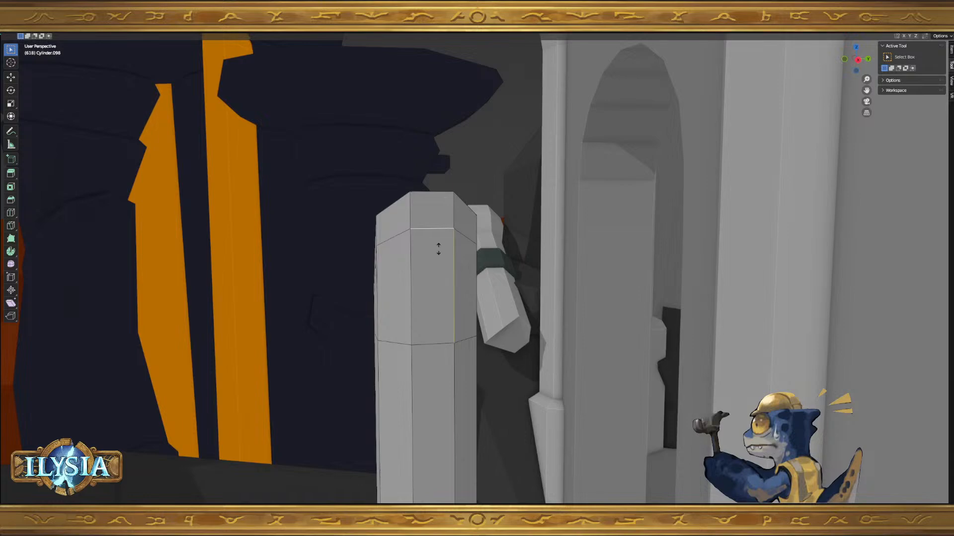
left_click(377, 252)
middle_click_drag(377, 251, 460, 305)
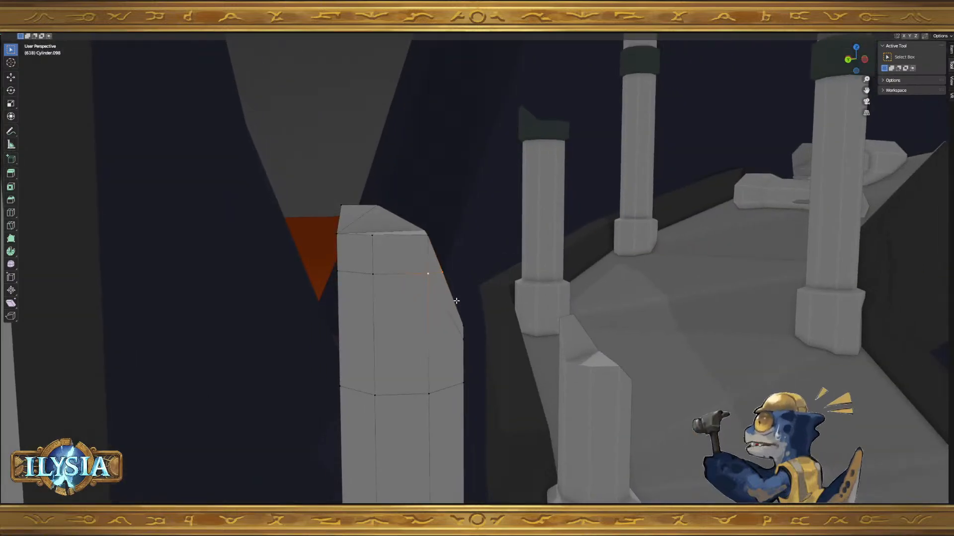
- Undo the edits to the upper loop and the second loop cut itself
middle_click_drag(461, 304, 448, 314)
key("ctrl+z")
key("ctrl+z")
key("ctrl+z")
key("ctrl+z")
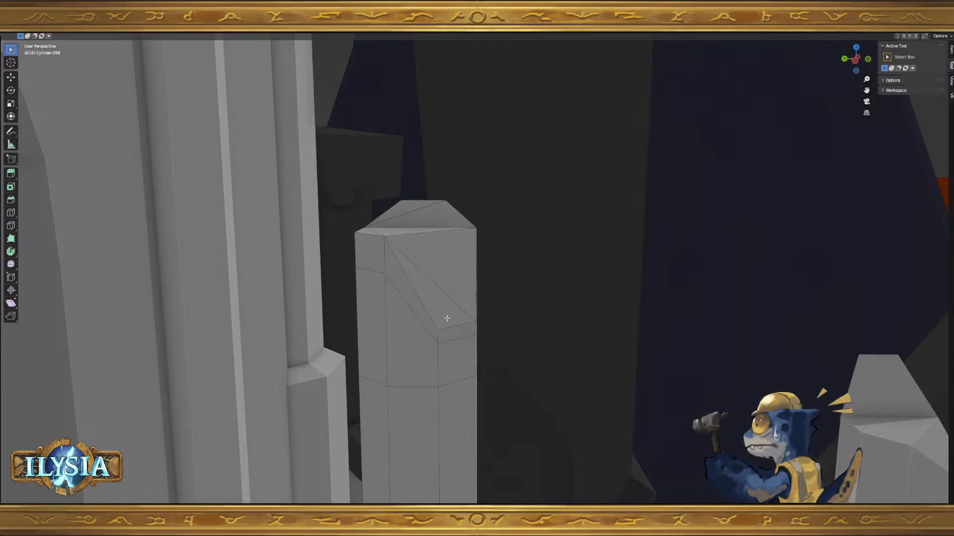
key("ctrl+z")
key("ctrl+z")
key("ctrl+z")
- Move the lowest edge of the broken top up along Z to bring it near the height of its neighbours
left_click(452, 326)
key("g")
key("z")
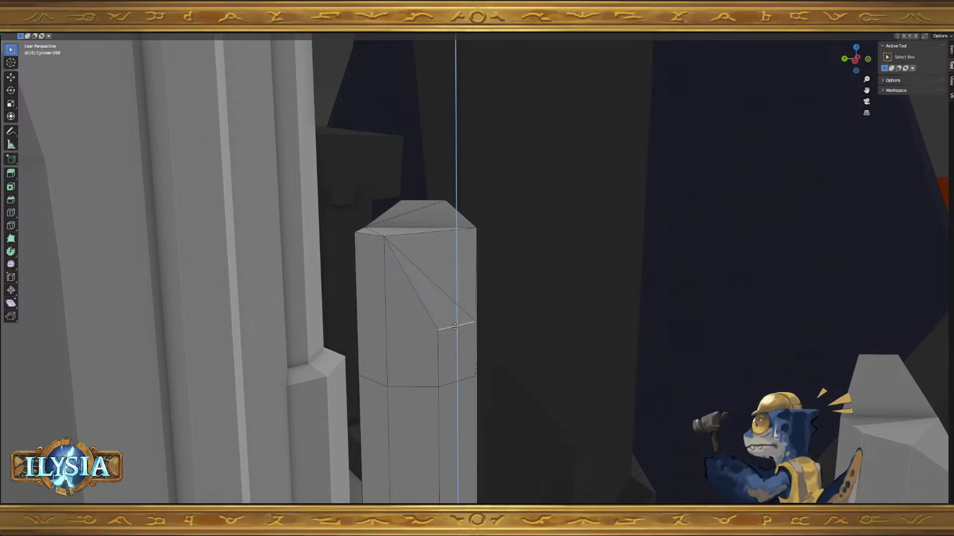
left_click(464, 268)
mouse_move(464, 268)
middle_mouse_down()
mouse_move(409, 277)
mouse_move(428, 292)
mouse_move(448, 259)
middle_mouse_up()
- Select all the triangular faces of the column's broken top and dissolve them into a single face
key("3")
left_click(437, 236)
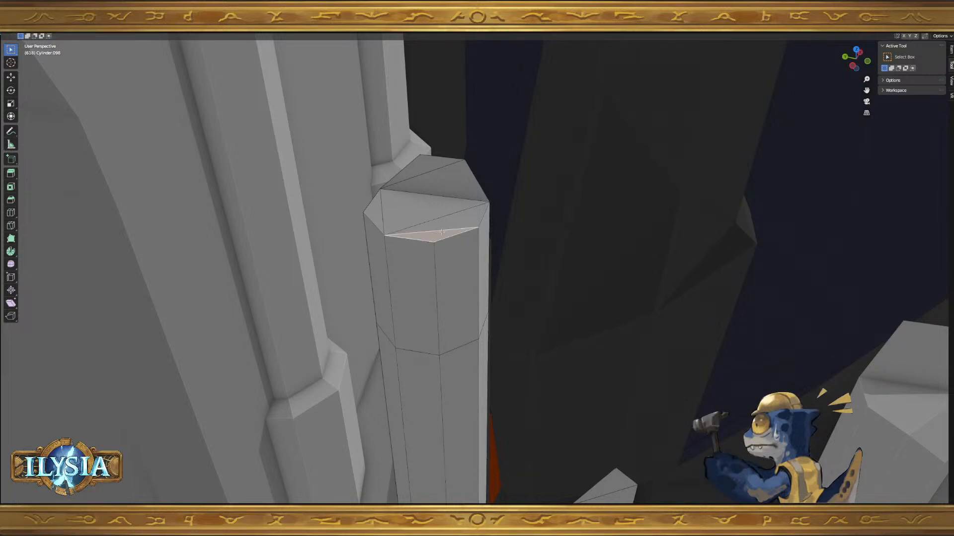
key("c")
mouse_move(428, 221)
left_mouse_down()
mouse_move(392, 210)
mouse_move(428, 178)
left_mouse_up()
key("Escape")
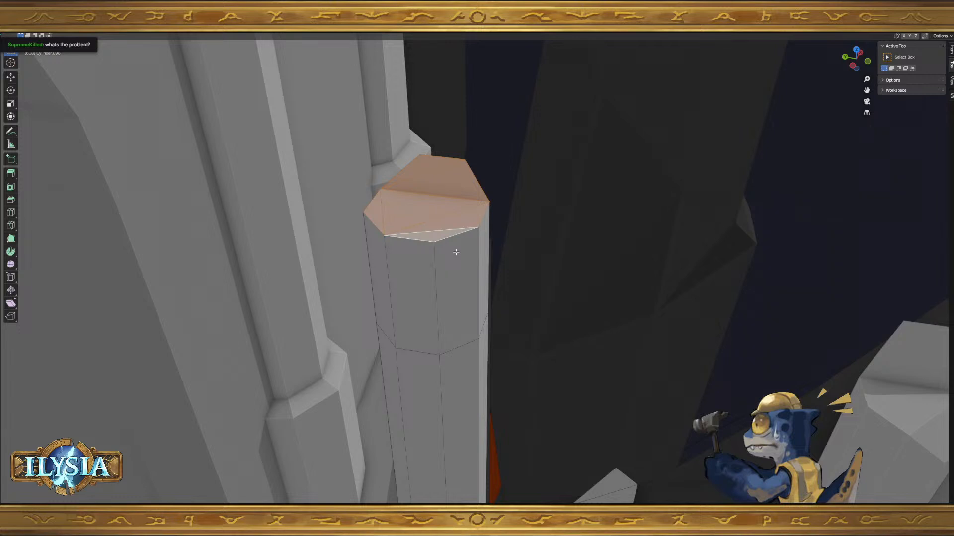
key("ctrl+x")
- Add a loop cut between the column's top and the lower loop, and raise it along Z
middle_click_drag(487, 252, 541, 306)
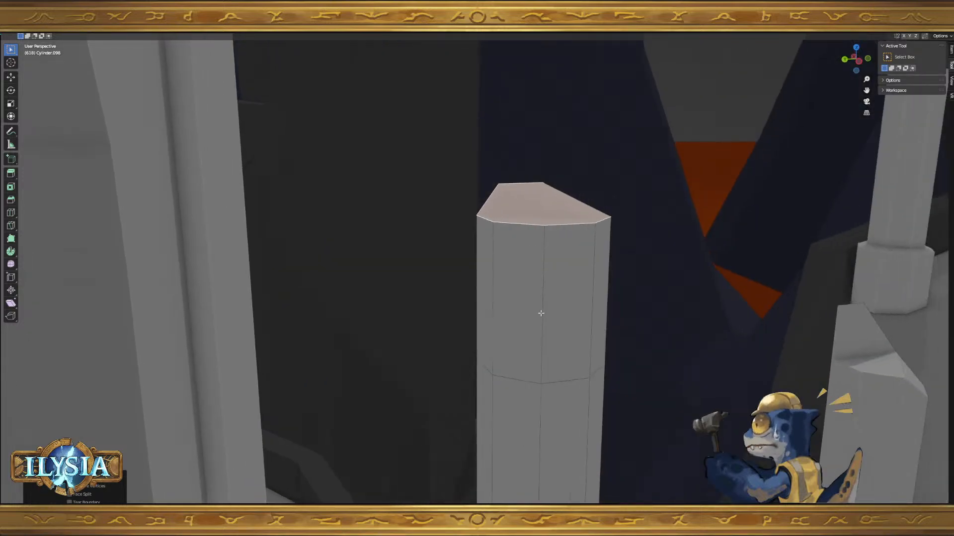
key("ctrl+r")
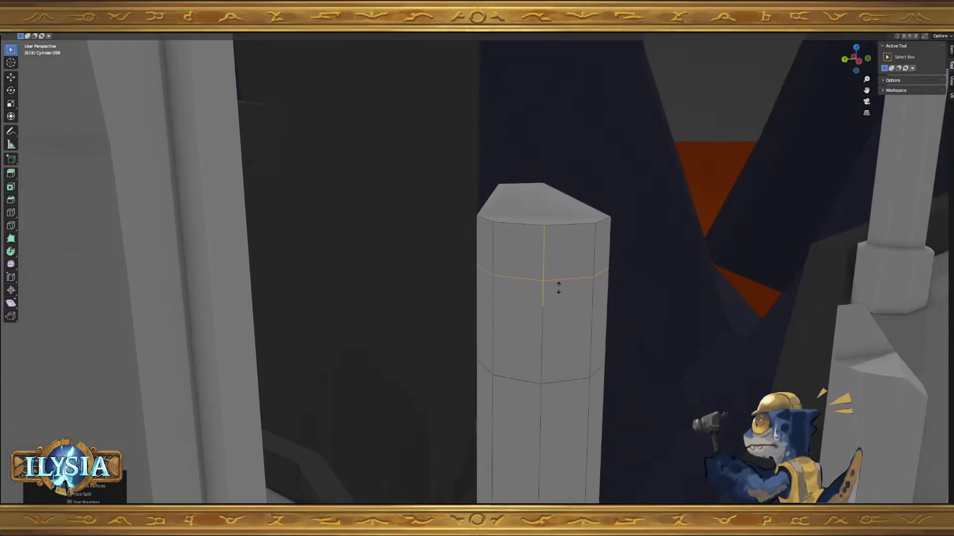
left_click_drag(555, 305, 541, 439)
key("e")
key("z")
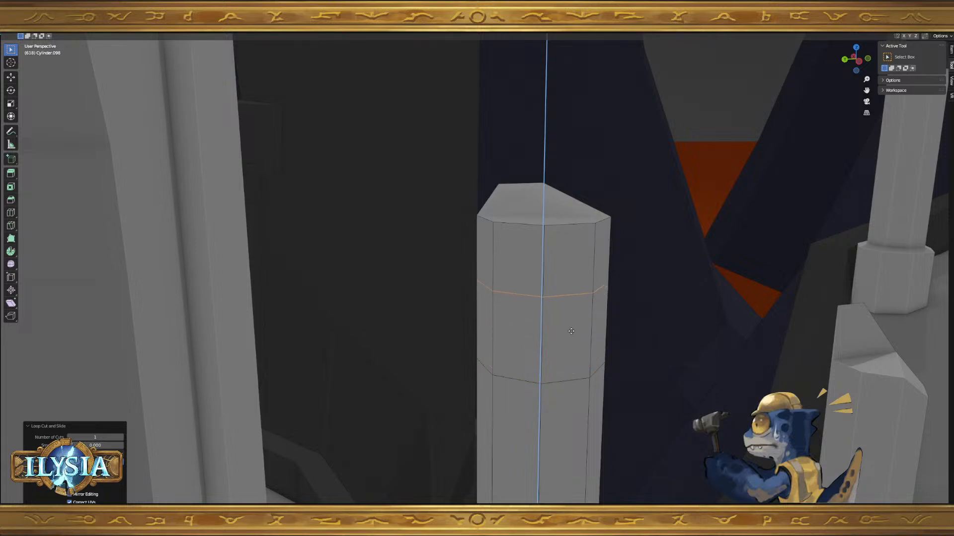
left_click(577, 312)
- Select the ring of faces between the column's two upper loops and extrude it in place
middle_click_drag(579, 311, 610, 322)
key("3")
left_click(602, 318, "alt")
key("e")
right_click(640, 331)
key("shift+z")
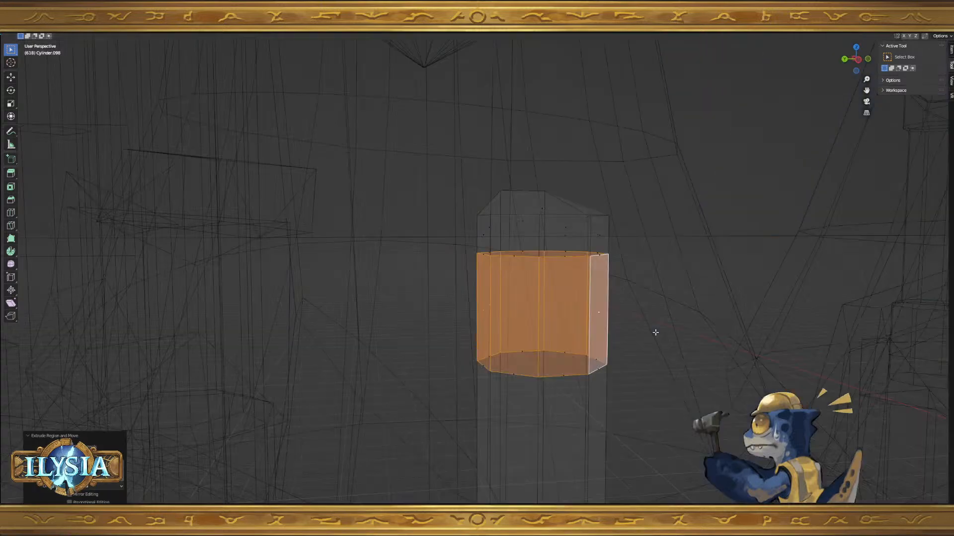
key("shift+z")
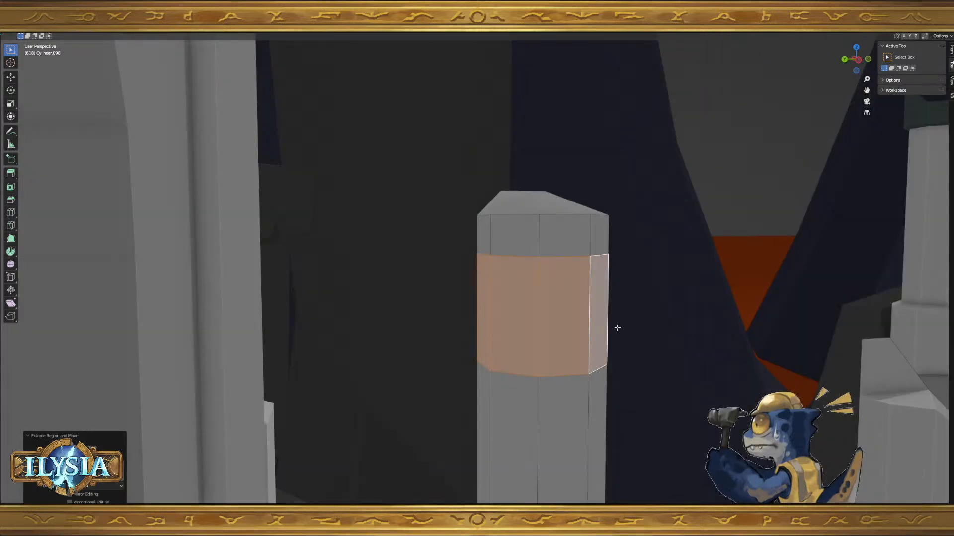
- Scale the extruded ring outward in the horizontal plane and slightly shrink it along Z to form a bevelled band
key("s")
key("shift+z")
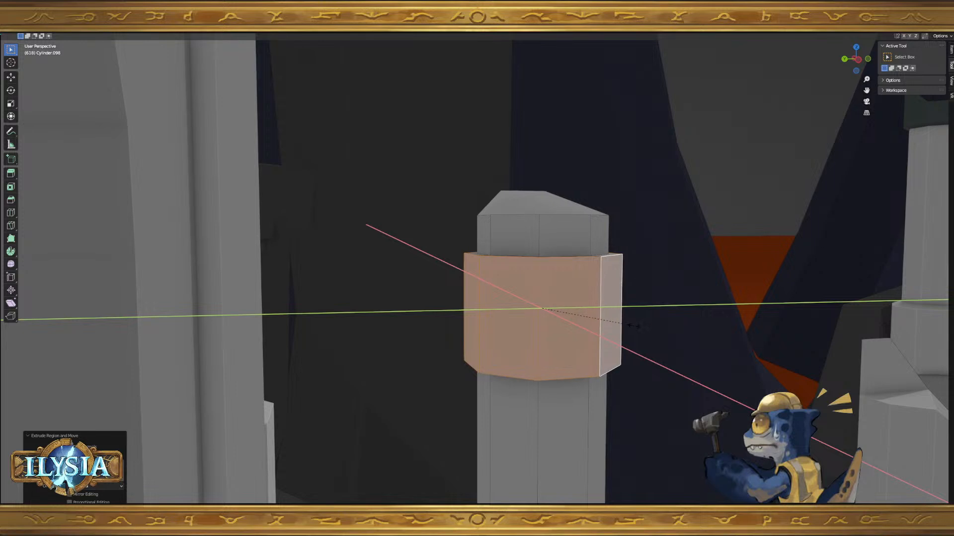
left_click(645, 325)
key("s")
key("z")
left_click(664, 326)
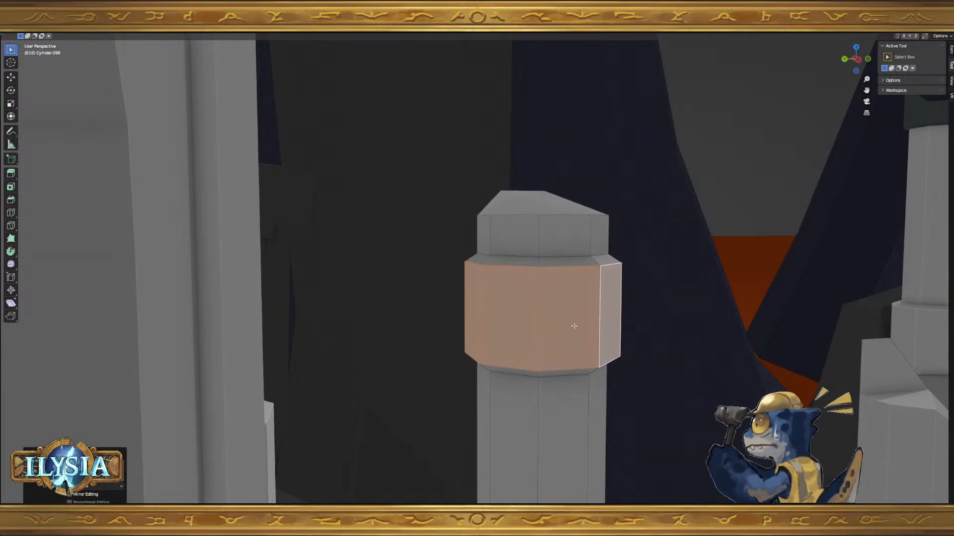
- Add the band's slanted upper and lower face rings to the selection and color the whole band dark green
left_click(595, 263, "shift")
left_click(600, 262, "alt+shift")
middle_click_drag(605, 342, 590, 336)
left_click(604, 342, "alt+shift")
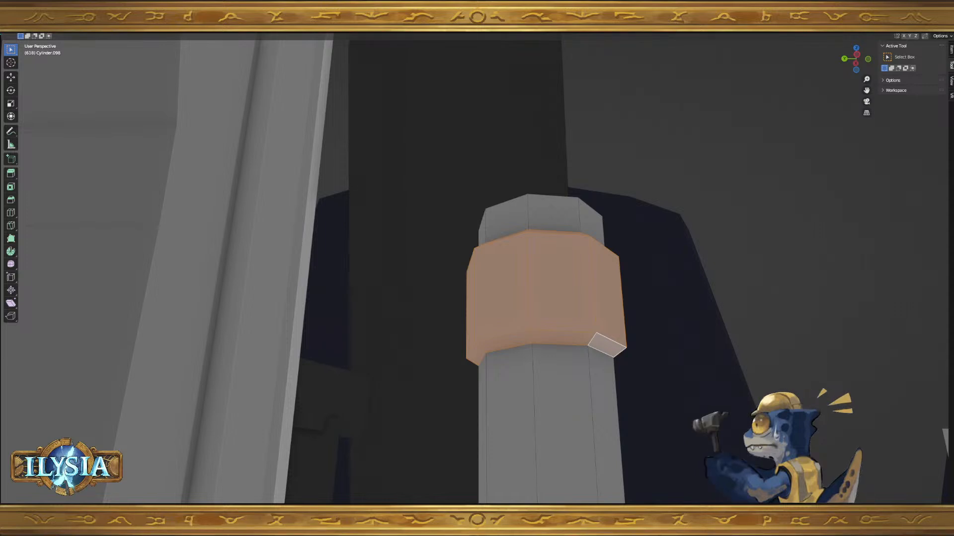
middle_click_drag(603, 342, 627, 364)
key("Tab")
scroll(640, 362, "down", 4)
scroll(640, 365, "down", 3)
right_click(592, 379)
key("Escape")
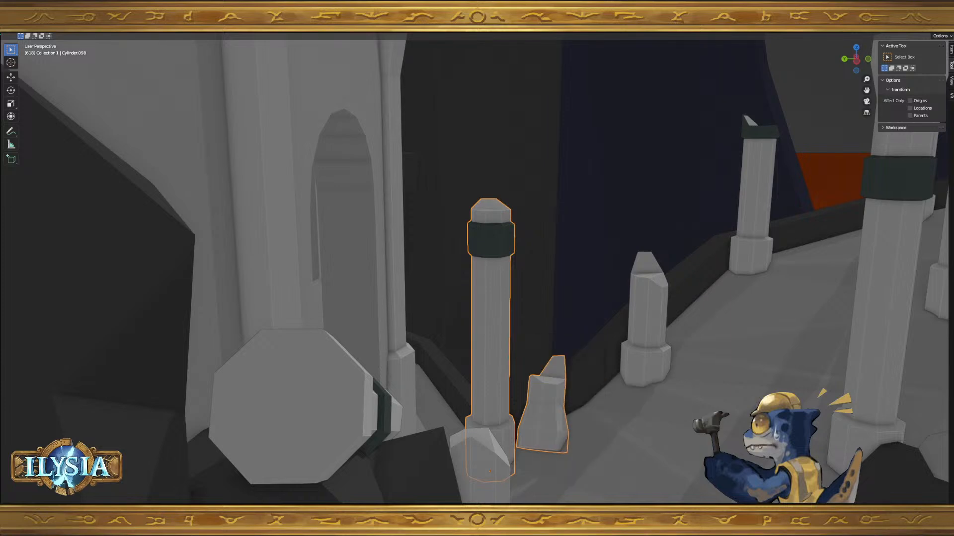
- Snap the 3D cursor to the selected broken column
key("shift+s")
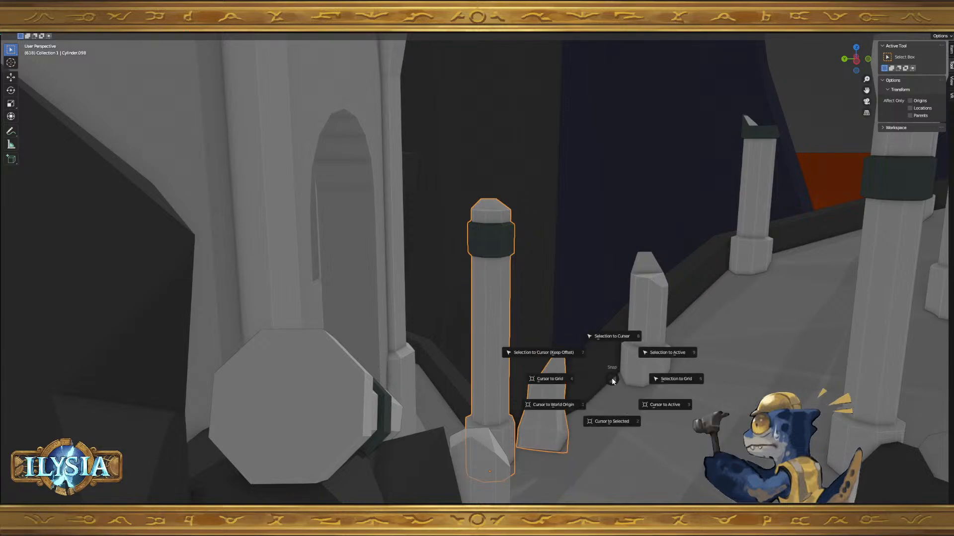
left_click(598, 422)
middle_click_drag(596, 424, 562, 419)
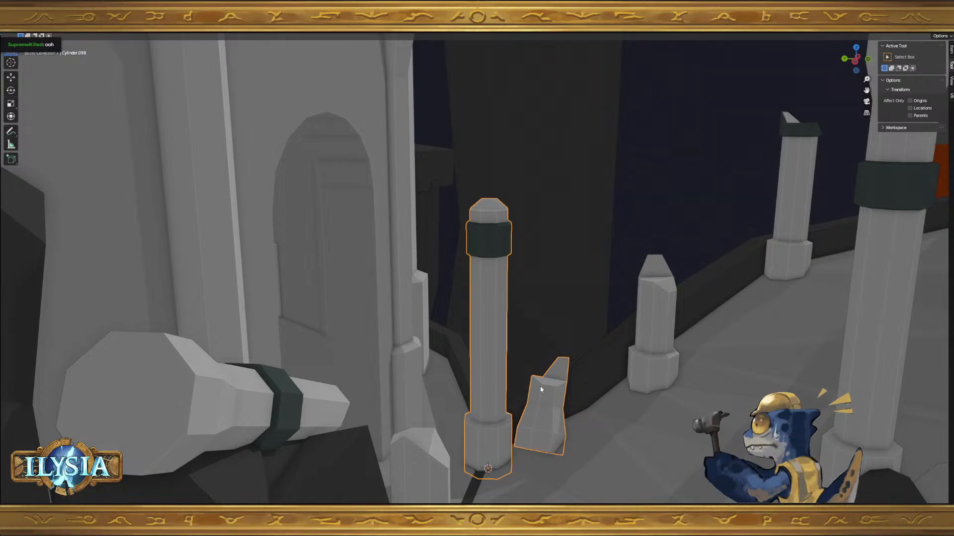
middle_click_drag(526, 459, 511, 472)
key("Tab")
middle_click_drag(486, 325, 513, 362, "shift")
scroll(519, 333, "up", 2)
middle_click_drag(523, 320, 562, 318, "shift")
middle_click_drag(576, 382, 568, 347, "shift")
key("Tab")
scroll(568, 347, "down", 6)
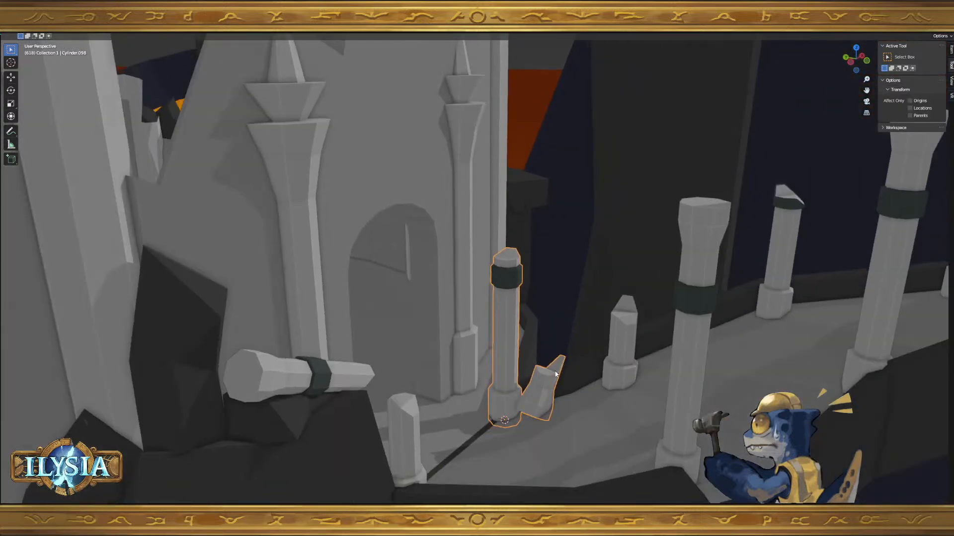
- Add a cube at the 3D cursor and raise it along Z to the broken column's top
middle_click_drag(544, 379, 561, 386)
key("shift+a")
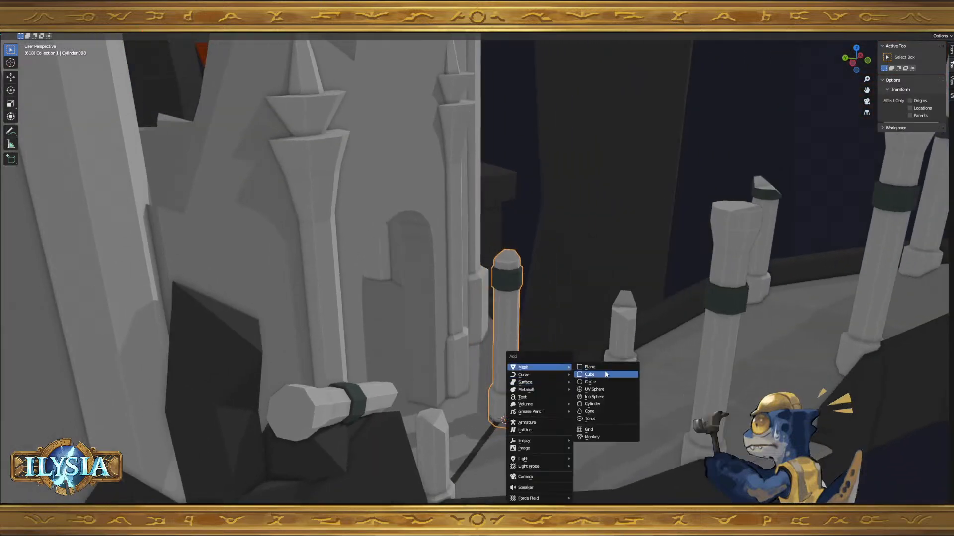
left_click(570, 371)
scroll(485, 373, "up", 1)
scroll(492, 370, "down", 1)
key("g")
key("z")
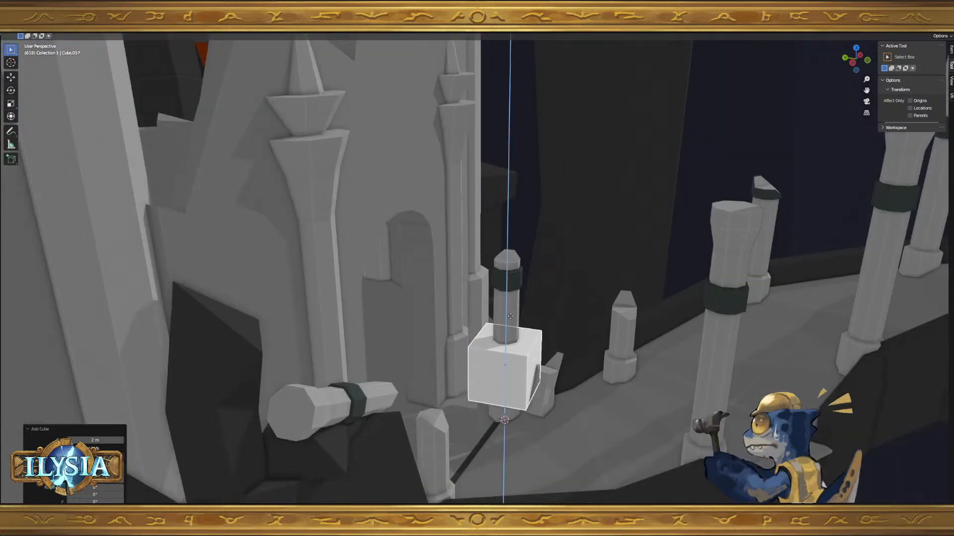
left_click(518, 226)
- Narrow the cube horizontally in Edit Mode so that it becomes an upright block
key("Tab")
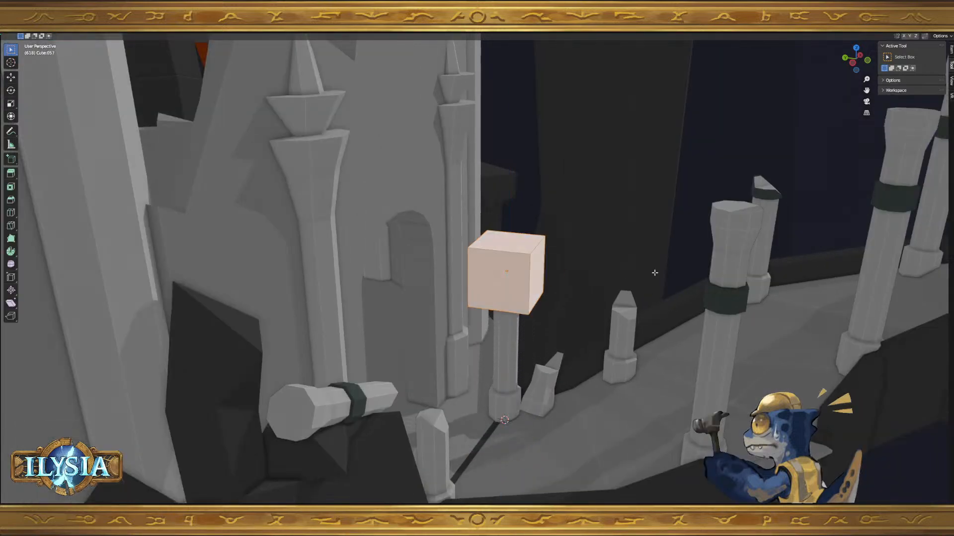
key("shift+z")
left_click(635, 279)
key("i")
left_click(634, 301)
middle_click_drag(633, 303, 566, 308)
key("Tab")
- Move the block into place just above the column's dark green band
key("g")
left_click(551, 275)
middle_click_drag(550, 275, 522, 282)
scroll(522, 282, "up", 4)
key("s")
key("z")
key("Escape")
middle_click_drag(677, 185, 680, 197)
- Tilt the block diagonally over the column and rotate it about its local Z axis
key("r")
key("x")
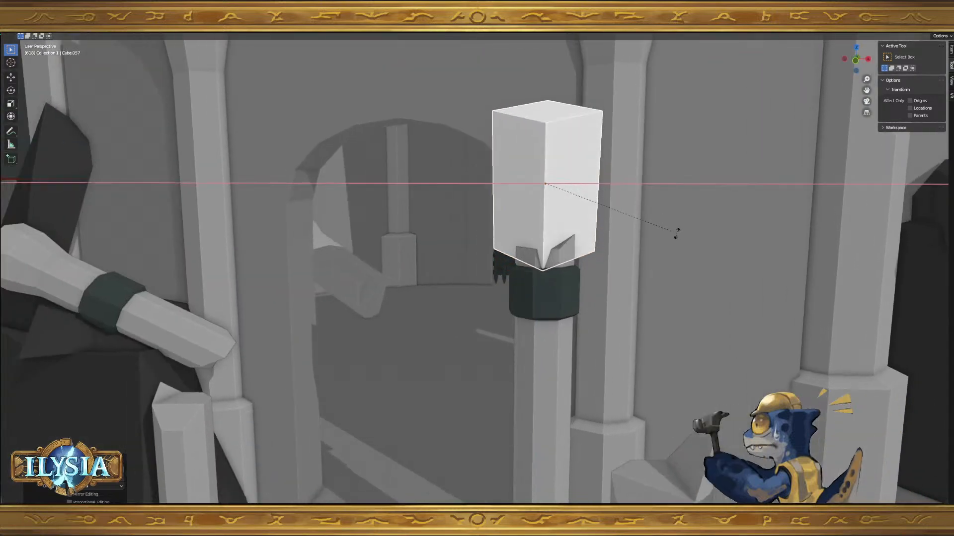
key("r")
key("z")
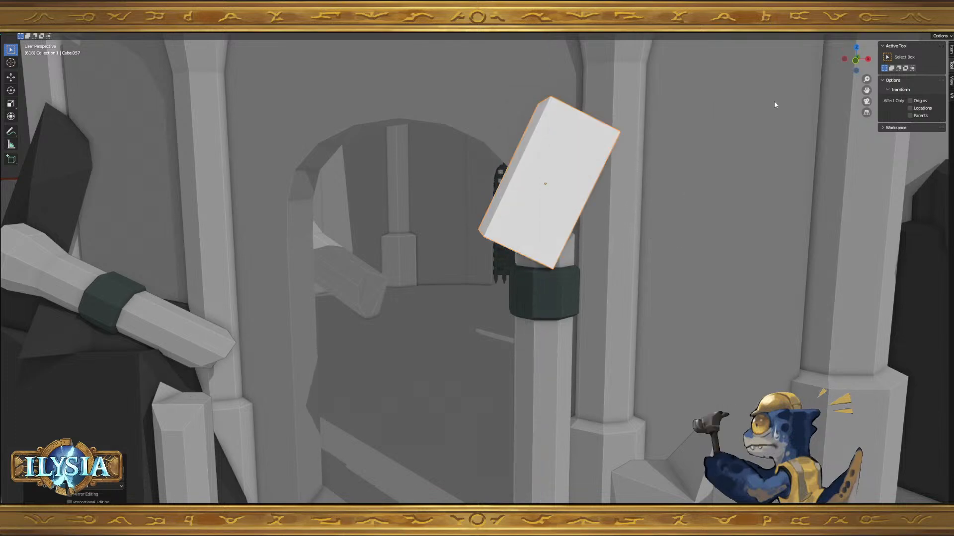
key("z")
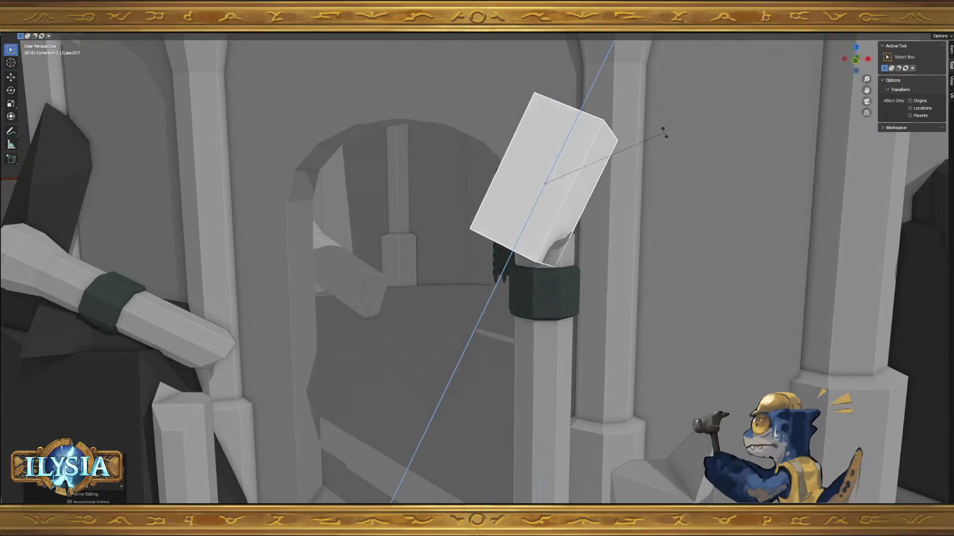
left_click(664, 132)
- Move the tilted block against the column's top and refine its rotation about its own axes
key("g")
left_click(652, 204)
middle_click_drag(653, 206, 627, 207)
key("r")
key("x")
key("z")
key("z")
left_click(707, 135)
- Lengthen the tilted block along its local Z axis in Edit Mode so it passes through the band
middle_click_drag(552, 275, 588, 257)
key("Tab")
key("s")
key("z")
key("z")
left_click(590, 298)
- Cut the column's top and band with the tilted block as a Boolean difference and delete the block
middle_click_drag(589, 298, 553, 326)
key("Tab")
left_click(563, 283)
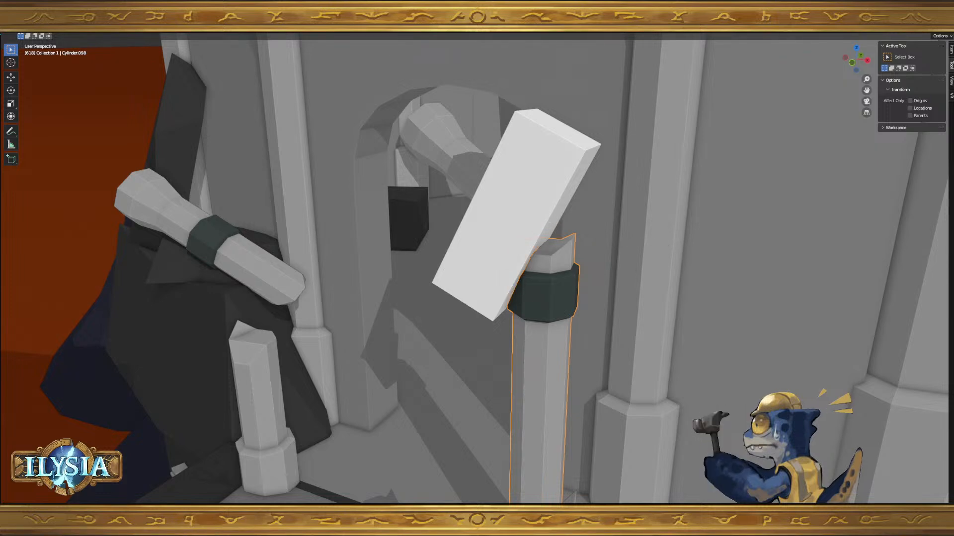
left_click(535, 236)
key("x")
left_click(535, 236)
- Connect the two vertices where the slanted cut face meets the band and the column's top
middle_click_drag(536, 236, 611, 279)
scroll(563, 263, "up", 5)
left_click(588, 236)
key("Tab")
key("1")
left_click(622, 279)
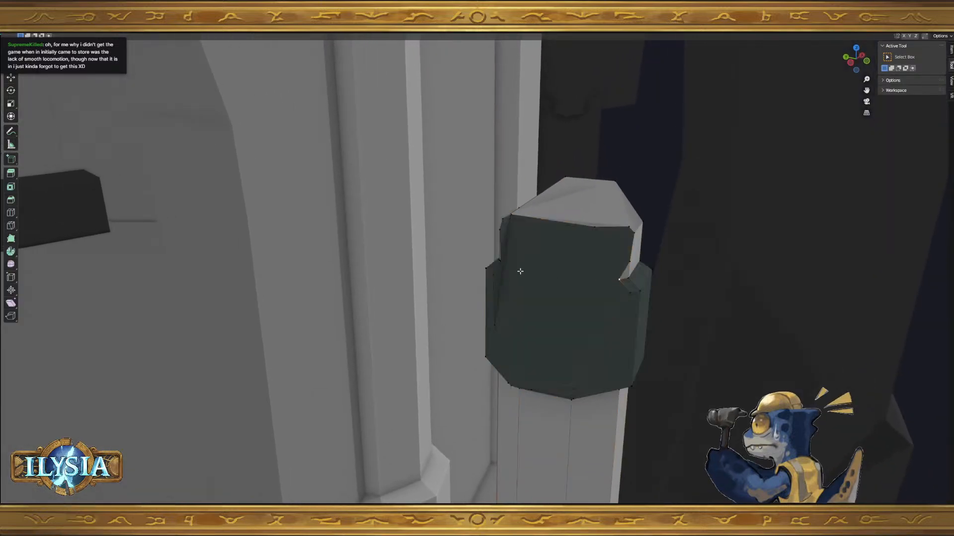
mouse_move(503, 266)
middle_mouse_down()
mouse_move(589, 279)
mouse_move(539, 285)
mouse_move(510, 273)
middle_mouse_up()
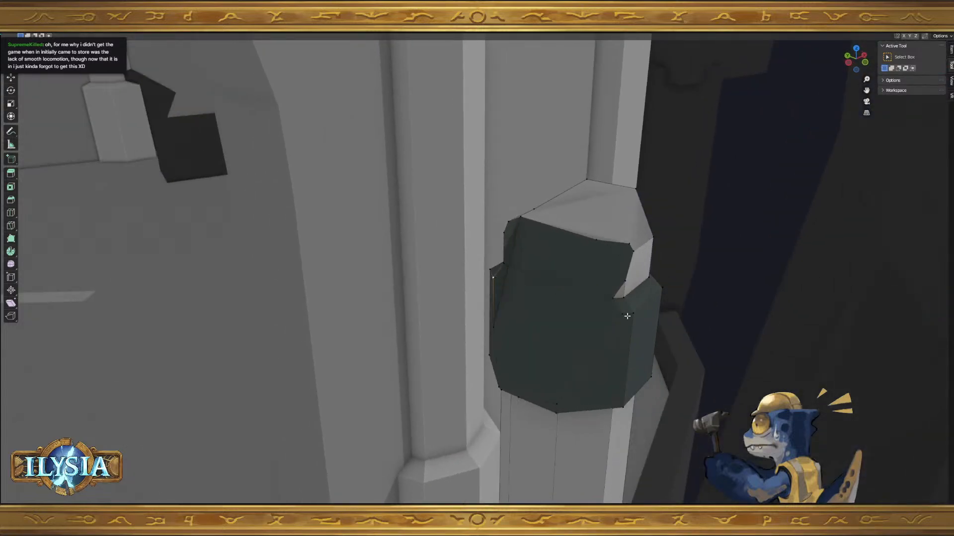
left_click(624, 316, "shift")
key("j")
middle_click_drag(624, 317, 565, 319)
key("Tab")
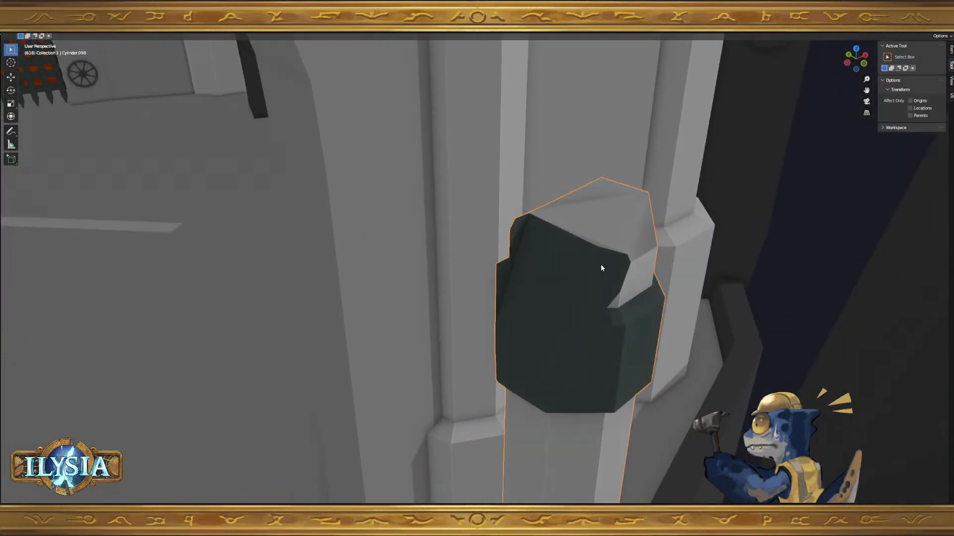
- Dissolve the extra vertex along the upper edge of the slanted cut face
key("Tab")
left_click(598, 250)
left_click(600, 250)
key("ctrl+x")
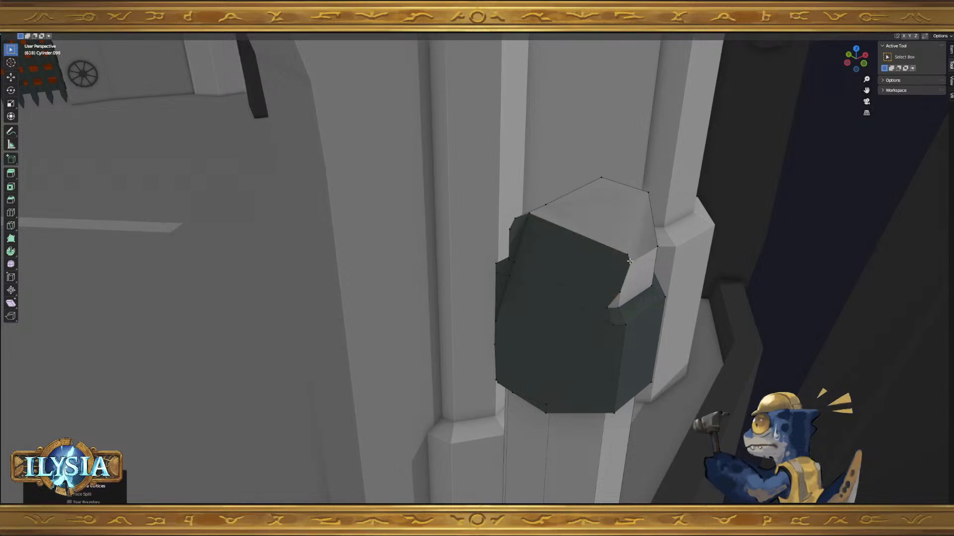
- Connect the corner vertices on the column's broken top and dissolve the leftover vertices around the cut
left_click(631, 254)
middle_click_drag(632, 254, 586, 245)
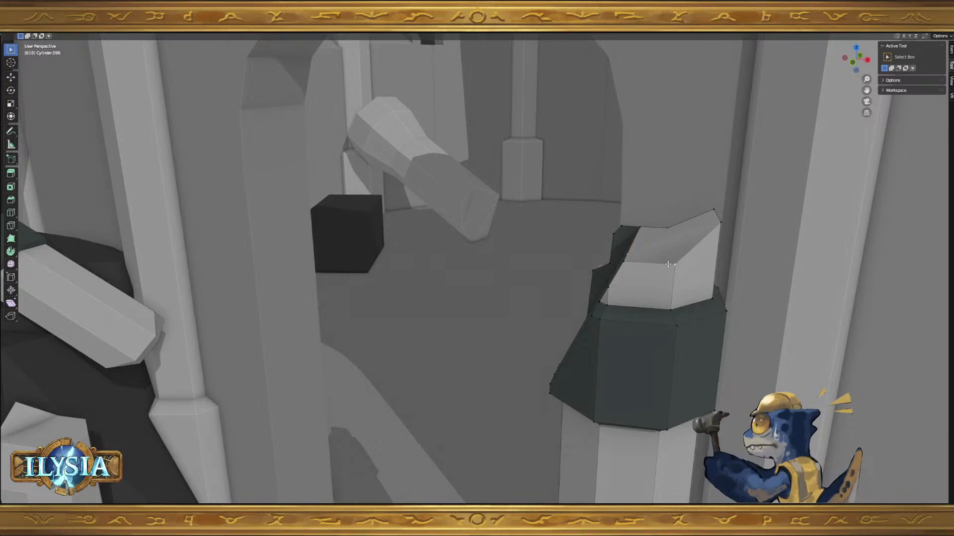
key("j")
middle_click_drag(644, 263, 720, 255)
middle_click_drag(531, 274, 601, 355)
key("ctrl+x")
left_click(563, 323)
key("ctrl+x")
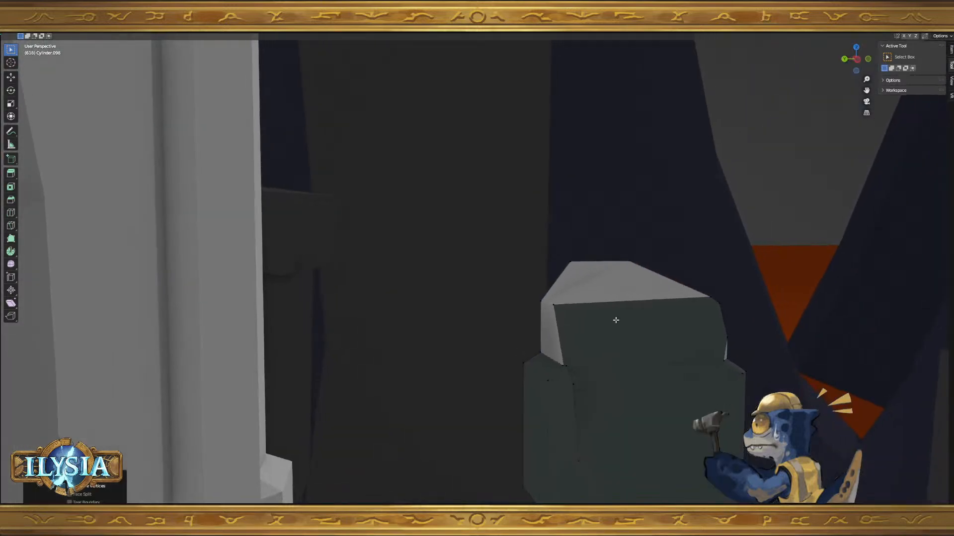
- Select the vertices at the far corner of the cut's upper edge and connect them
key("a")
left_click(598, 362)
left_click(627, 304, "shift")
right_click(647, 322)
mouse_move(647, 322)
middle_mouse_down()
mouse_move(687, 331)
mouse_move(665, 318)
middle_mouse_up()
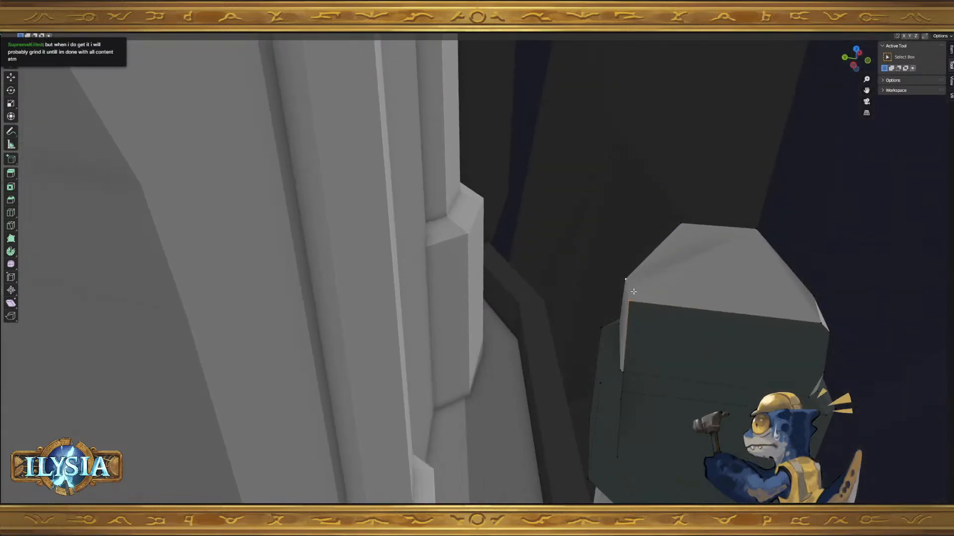
middle_click_drag(631, 276, 750, 275)
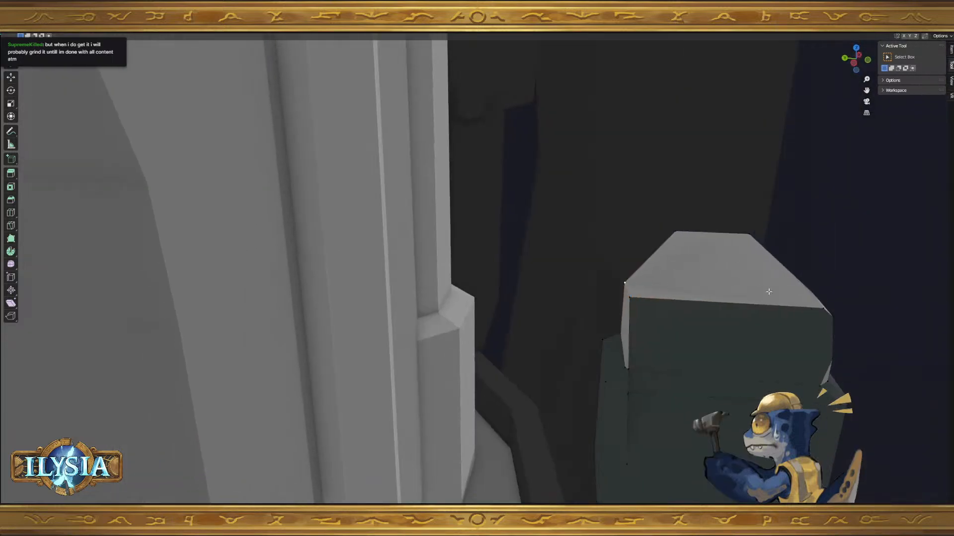
left_click(752, 306)
- Select the faces of the slanted cut and color them with the column's light grey stone
middle_click_drag(754, 307, 690, 310)
key("Tab")
key("Tab")
left_click(680, 303)
key("c")
mouse_move(668, 304)
left_mouse_down()
mouse_move(649, 317)
mouse_move(584, 316)
left_mouse_up()
right_click(584, 316)
mouse_move(592, 315)
middle_mouse_down()
mouse_move(639, 334)
mouse_move(655, 312)
middle_mouse_up()
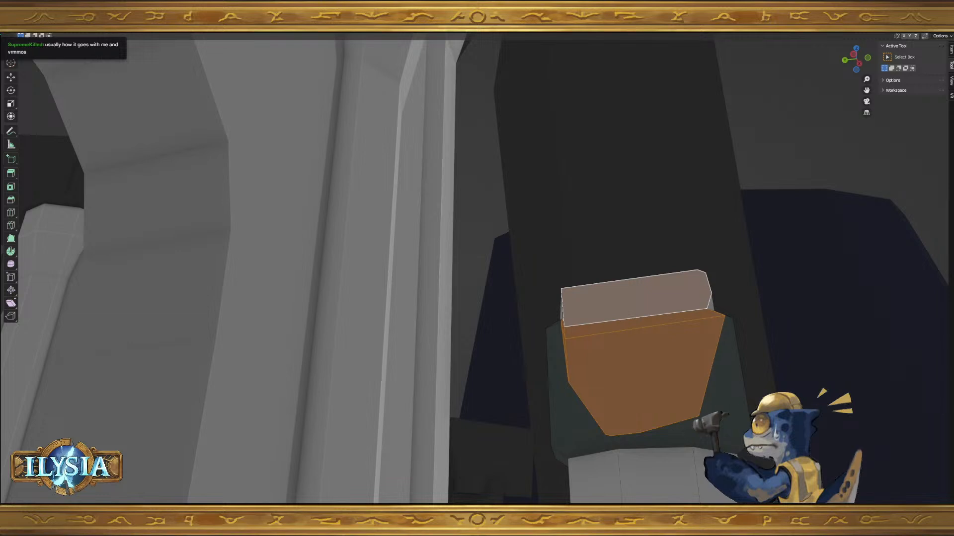
key("Tab")
middle_click_drag(794, 346, 700, 400)
scroll(700, 400, "down", 4)
scroll(700, 400, "down", 2)
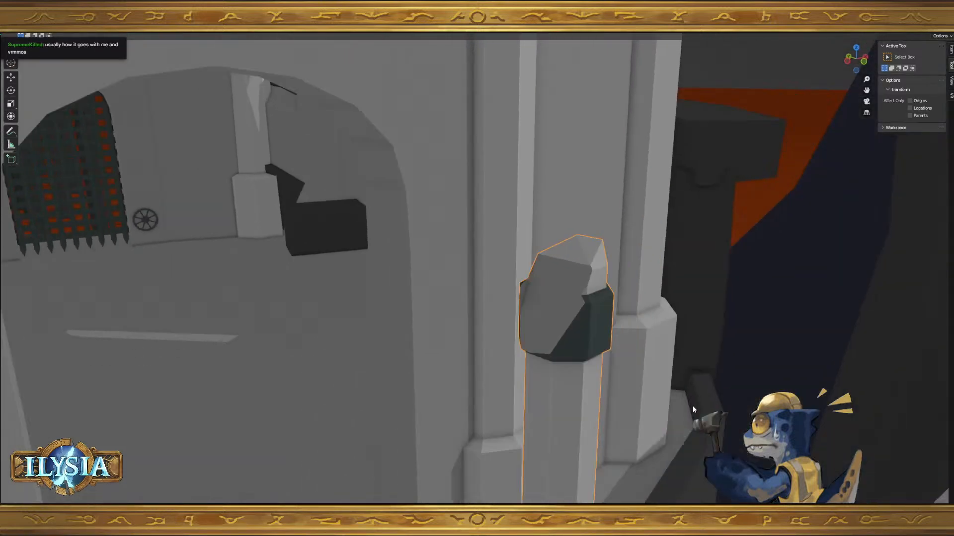
- Examine the chipped column and its band from several angles, close up and together with the bridge's other columns
key("Tab")
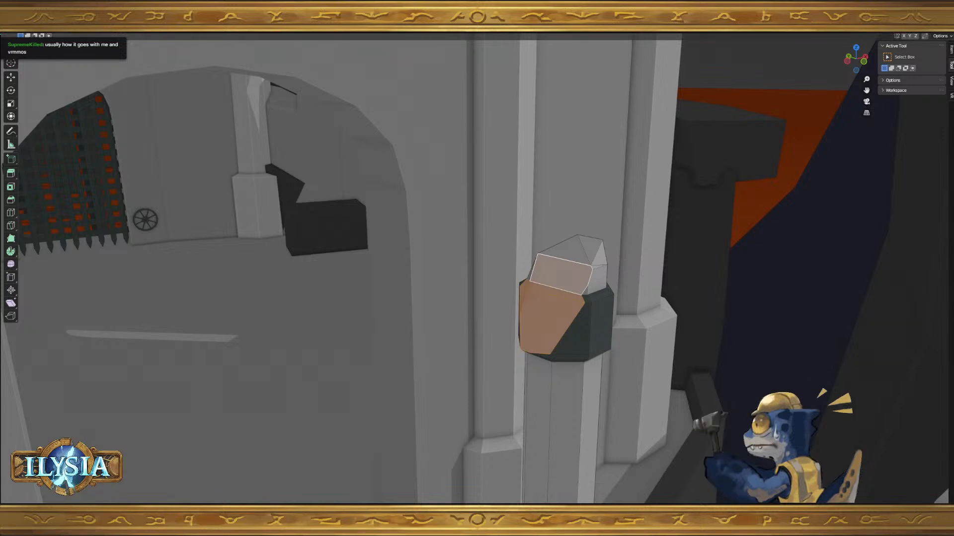
key("Tab")
mouse_move(613, 363)
middle_mouse_down()
mouse_move(738, 360)
mouse_move(603, 365)
mouse_move(626, 373)
middle_mouse_up()
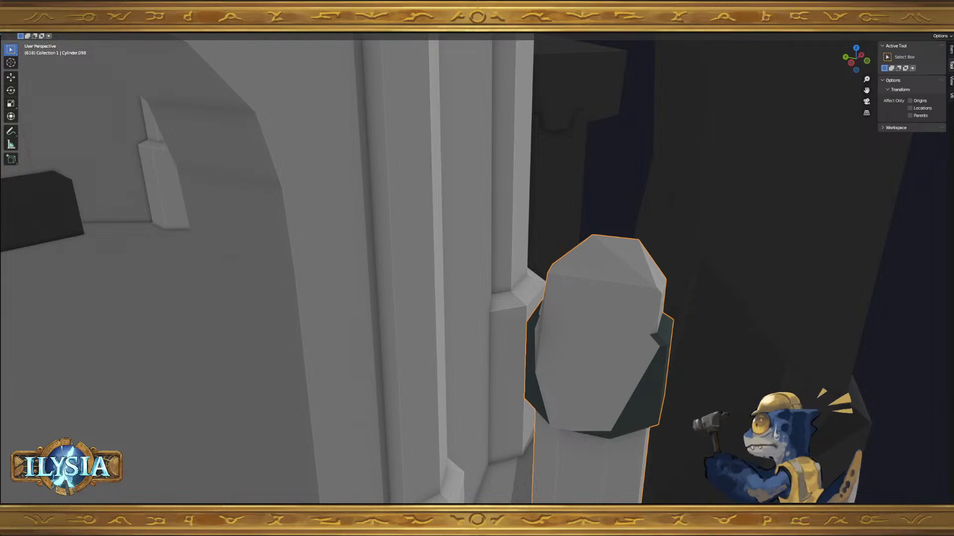
middle_click_drag(630, 325, 568, 307)
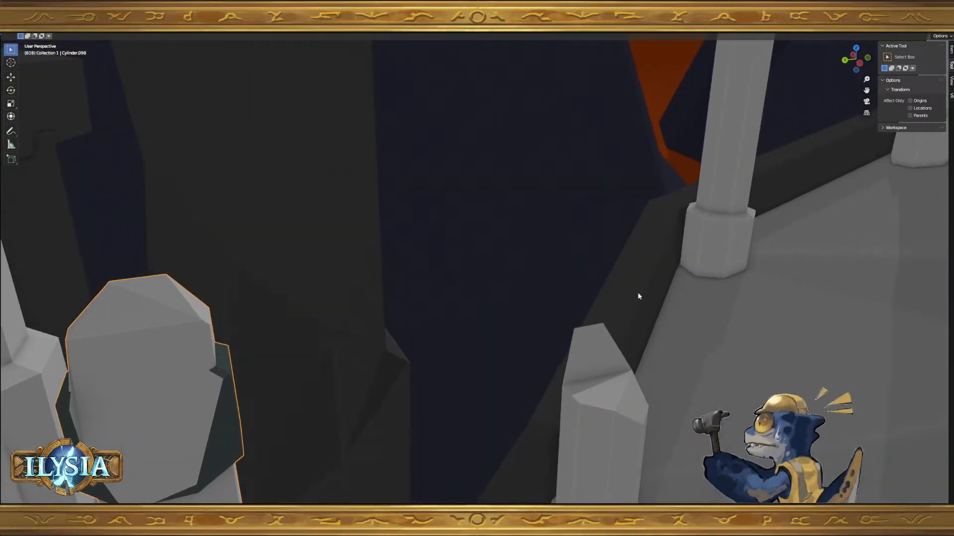
scroll(621, 299, "down", 10)
middle_click_drag(694, 292, 655, 368, "shift")
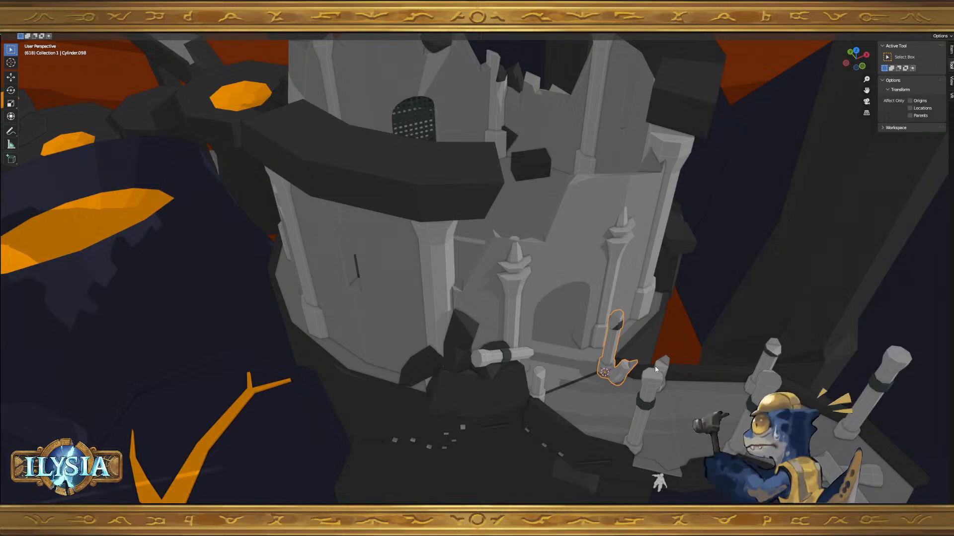
middle_click_drag(655, 368, 533, 331)
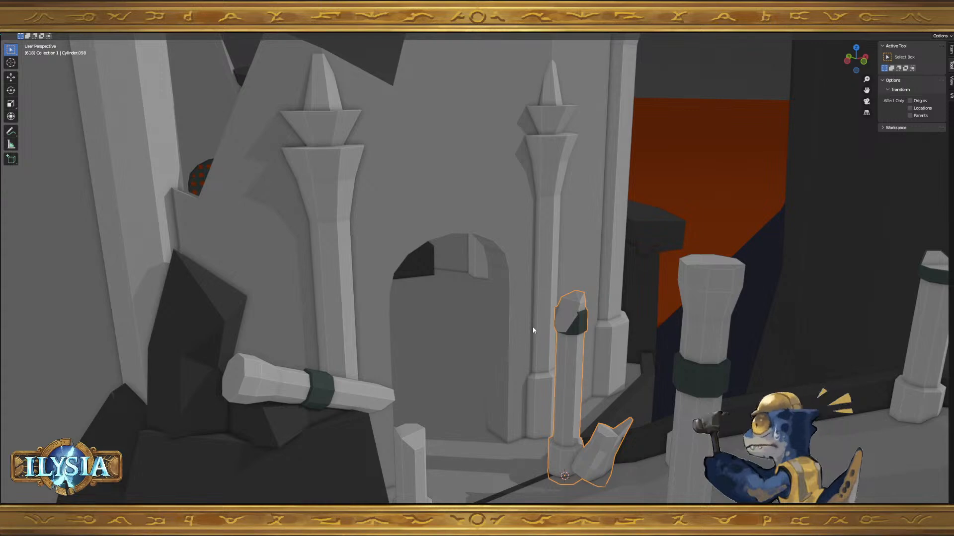
mouse_move(532, 330)
middle_mouse_down()
mouse_move(558, 377)
mouse_move(531, 338)
middle_mouse_up()
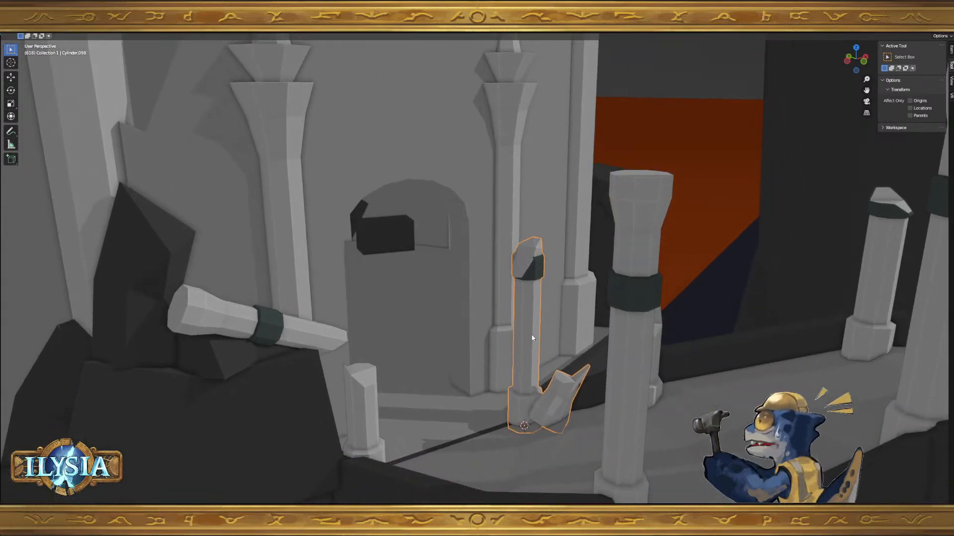
middle_click_drag(586, 350, 597, 344)
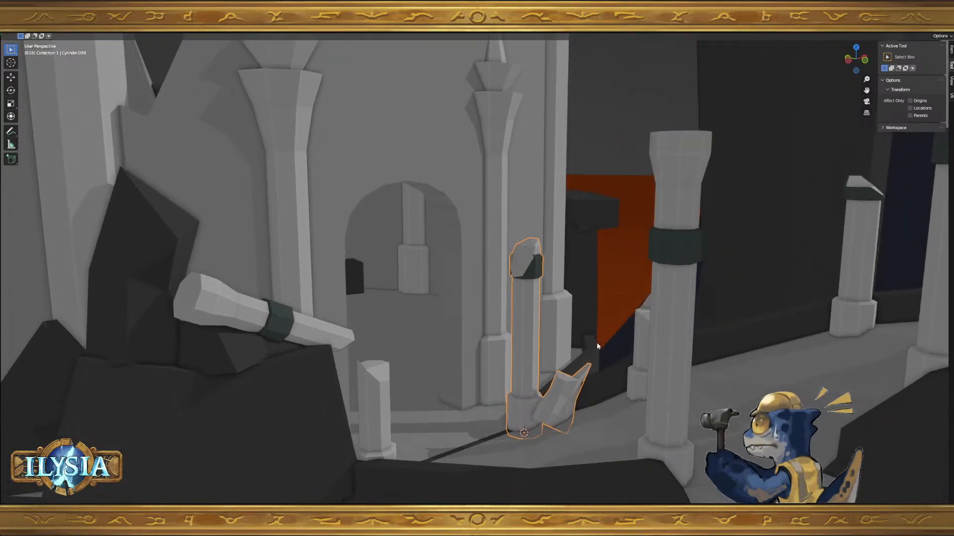
middle_click_drag(606, 379, 609, 377)
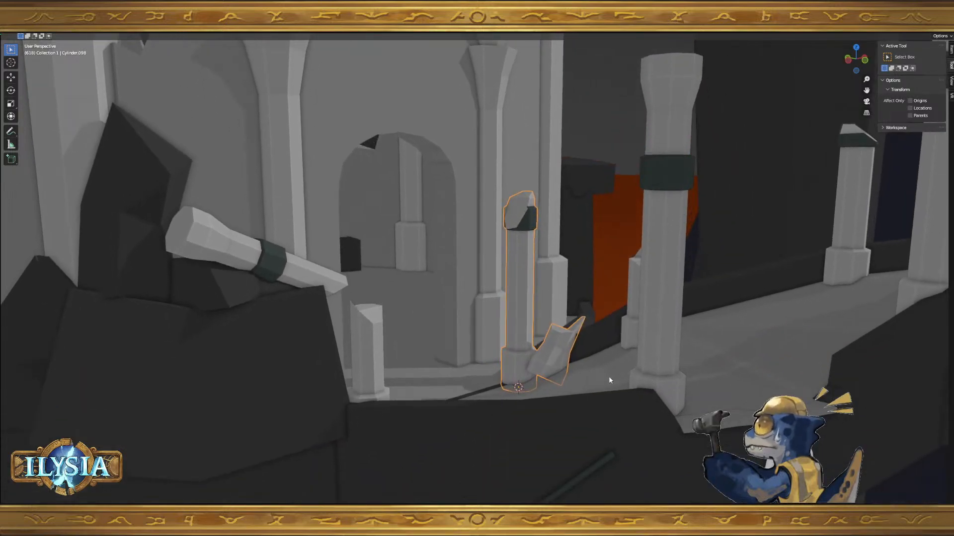
scroll(616, 319, "up", 3)
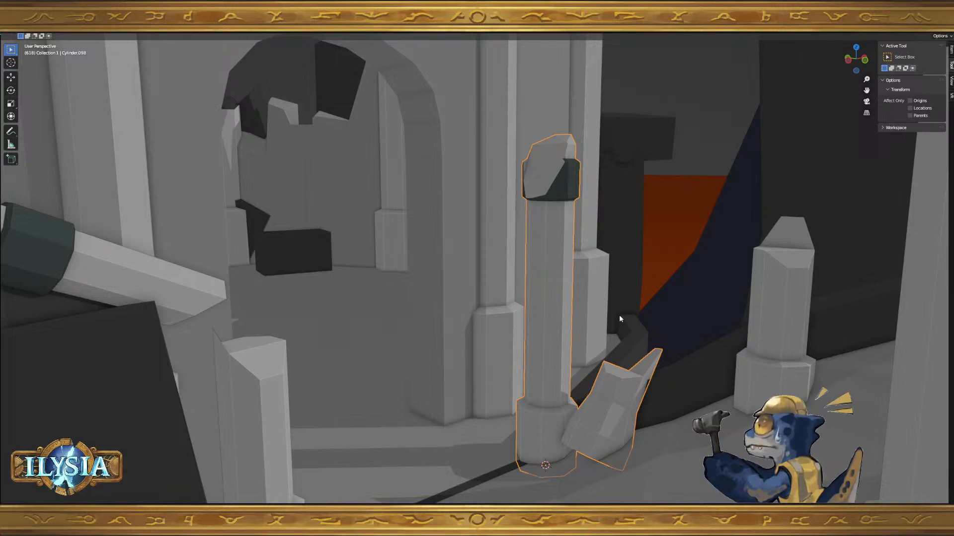
- Examine the row of broken and intact columns along the bridge from several directions, including the tall column at the broken edge
mouse_move(658, 311)
middle_mouse_down()
mouse_move(658, 322)
mouse_move(675, 313)
middle_mouse_up()
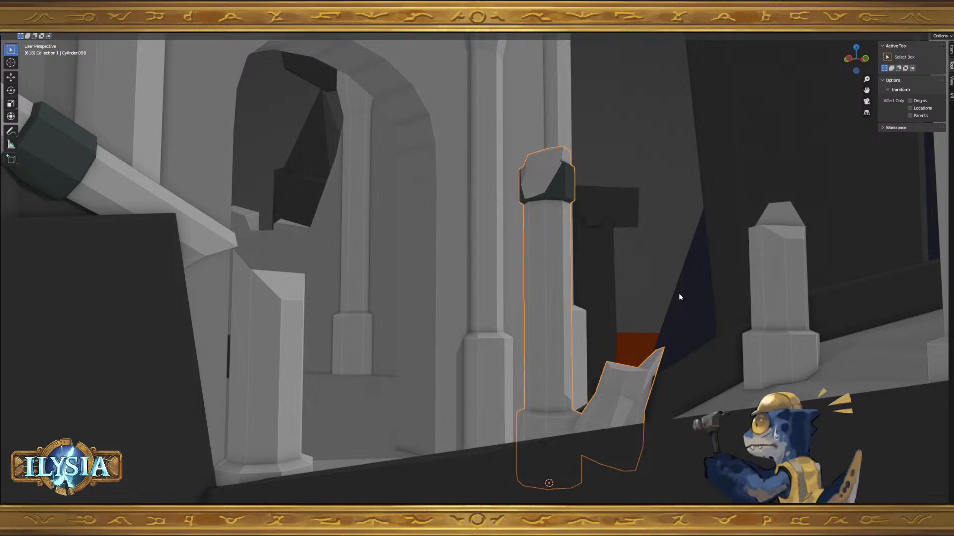
middle_click_drag(681, 299, 672, 314)
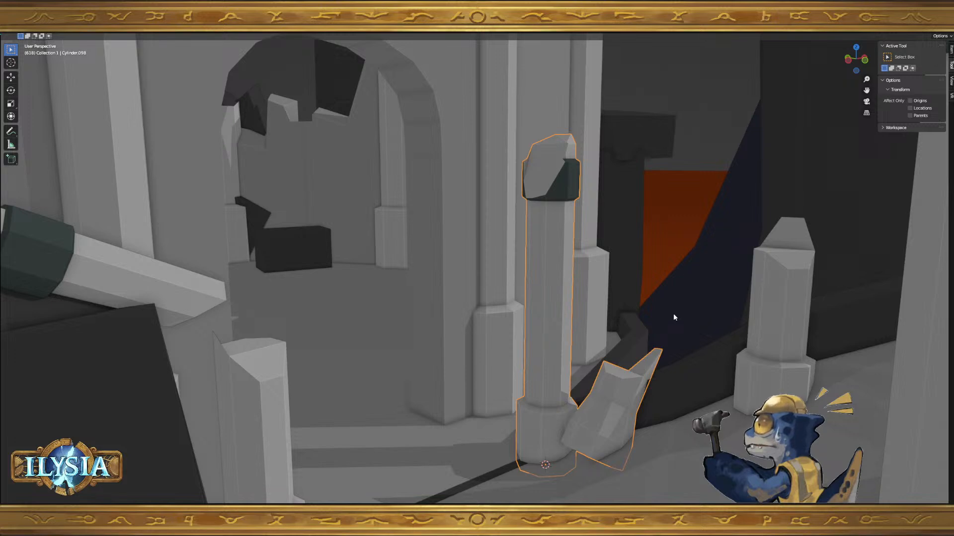
mouse_move(705, 290)
middle_mouse_down()
mouse_move(721, 310)
mouse_move(663, 320)
mouse_move(699, 300)
middle_mouse_up()
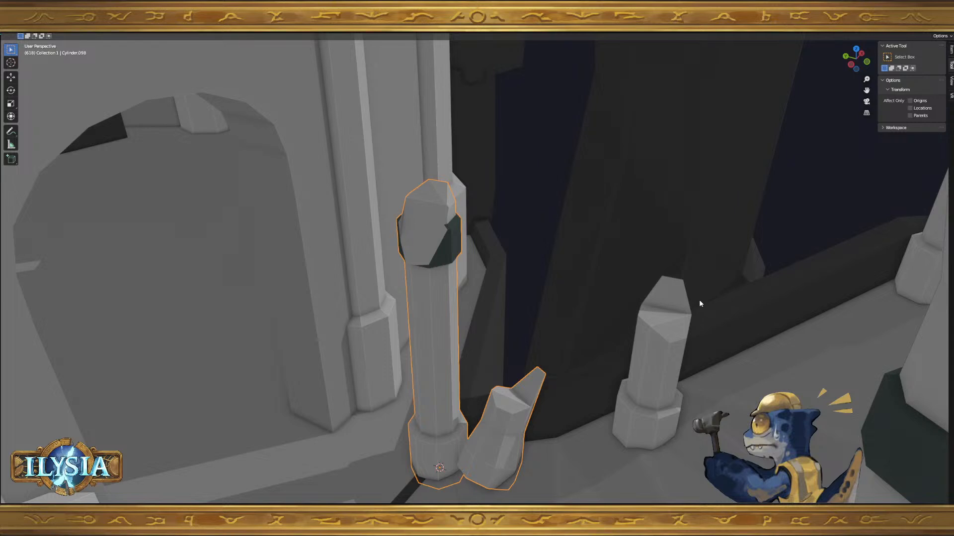
middle_click_drag(651, 207, 588, 243)
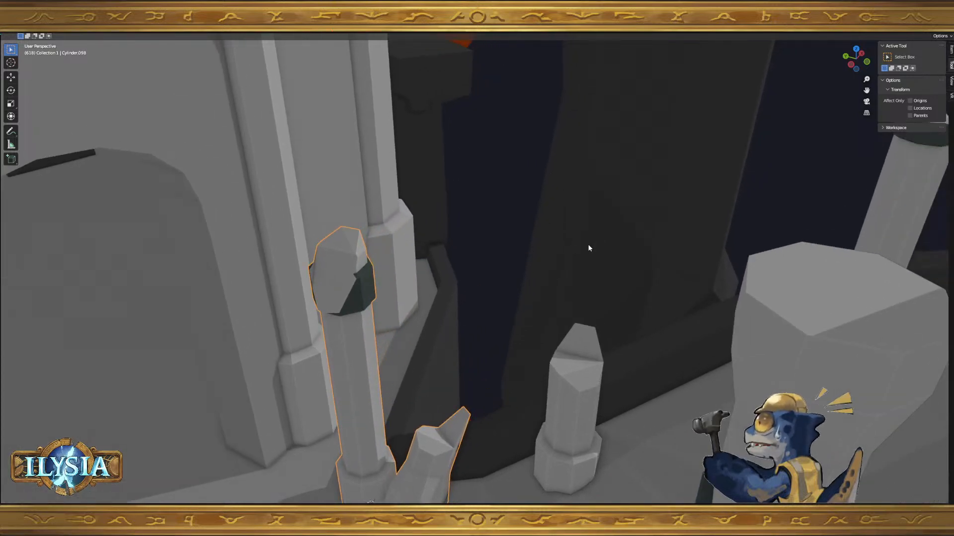
middle_click_drag(640, 275, 551, 364)
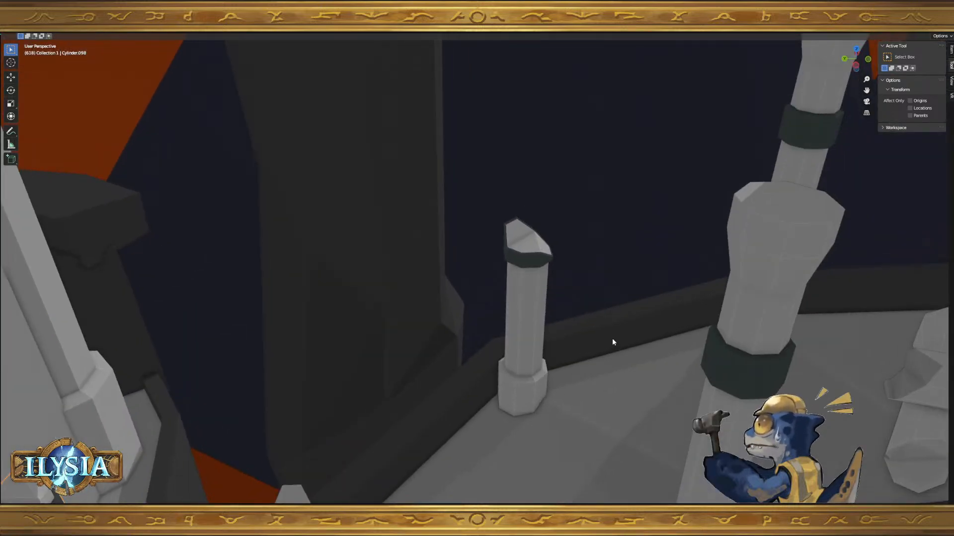
middle_click_drag(630, 344, 646, 243)
scroll(621, 340, "down", 4)
left_click(635, 355)
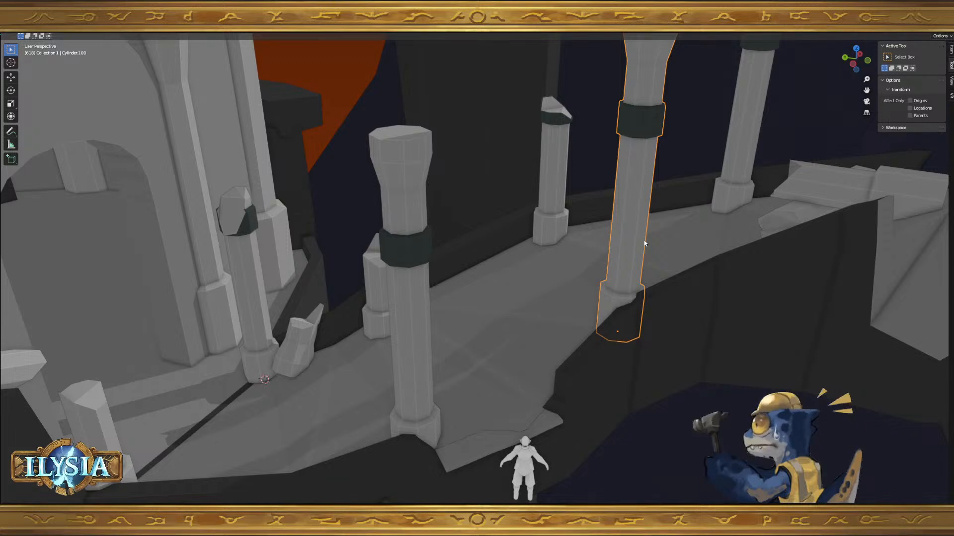
middle_click_drag(661, 240, 600, 299)
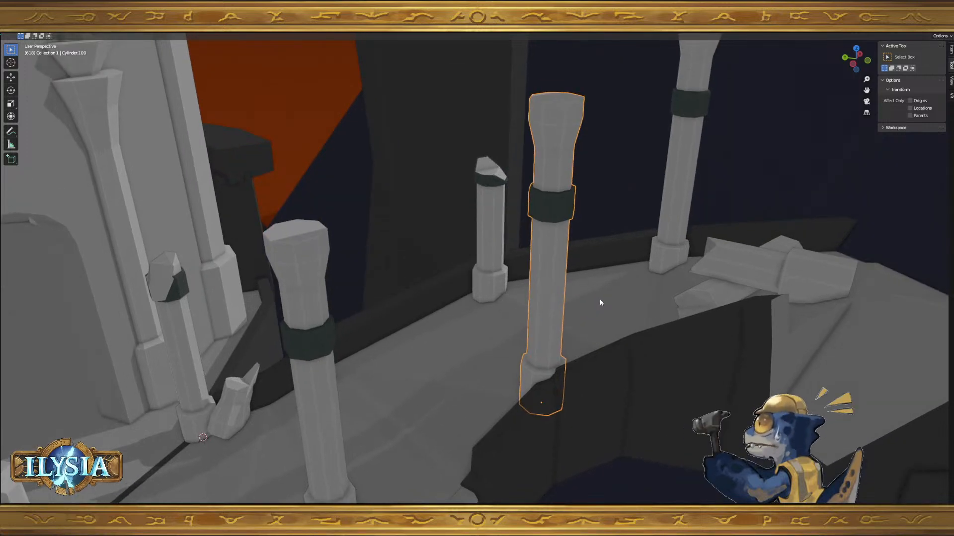
mouse_move(600, 303)
middle_mouse_down()
mouse_move(566, 298)
mouse_move(598, 313)
mouse_move(619, 302)
mouse_move(594, 298)
middle_mouse_up()
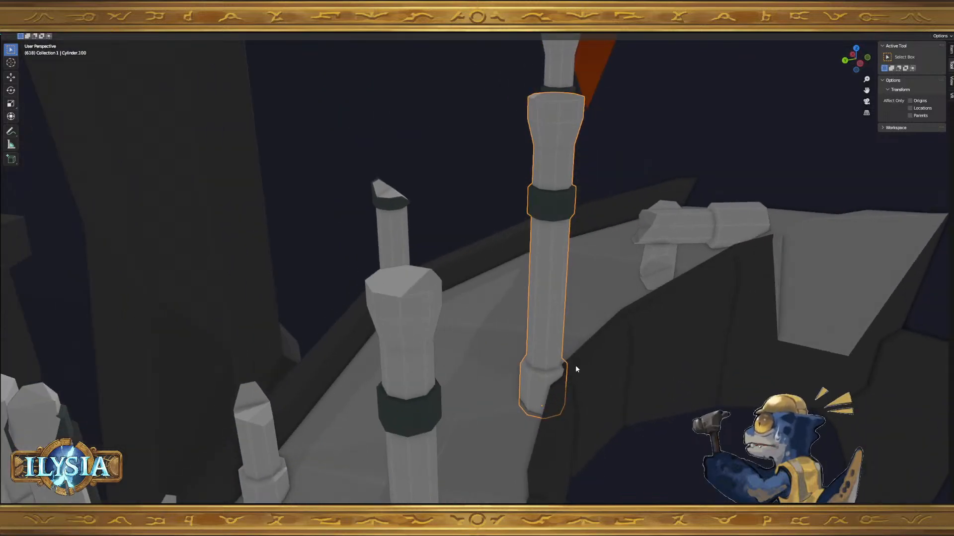
middle_click_drag(602, 391, 590, 349, "shift")
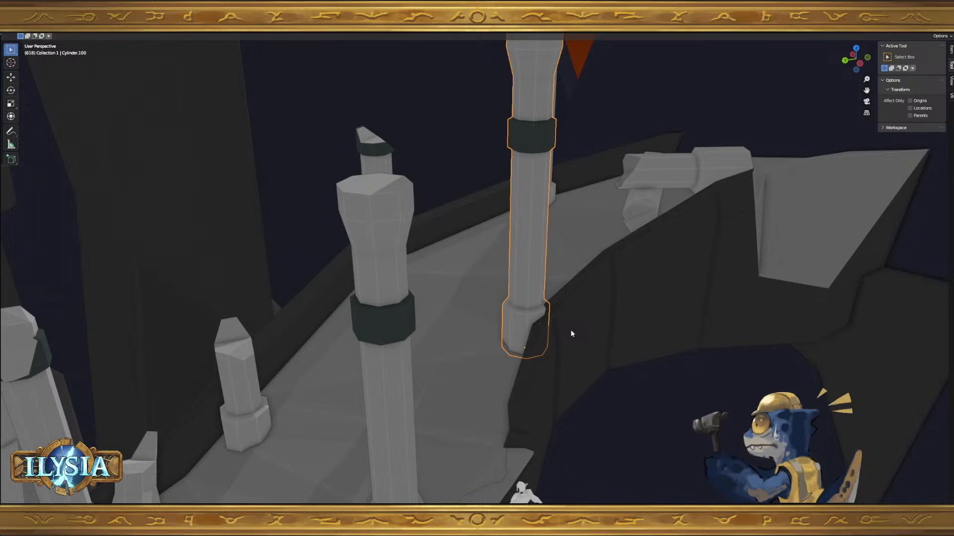
middle_click_drag(570, 330, 524, 363)
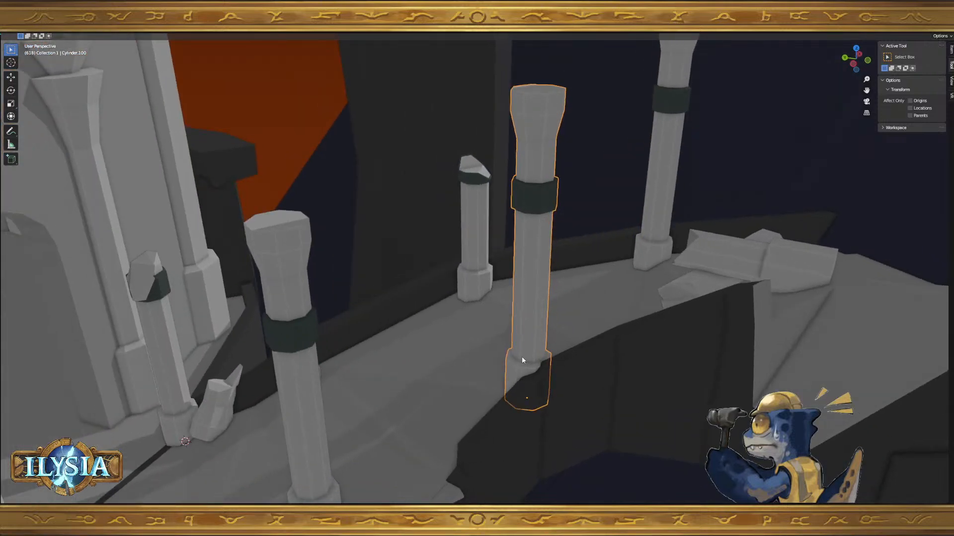
middle_click_drag(536, 349, 516, 332)
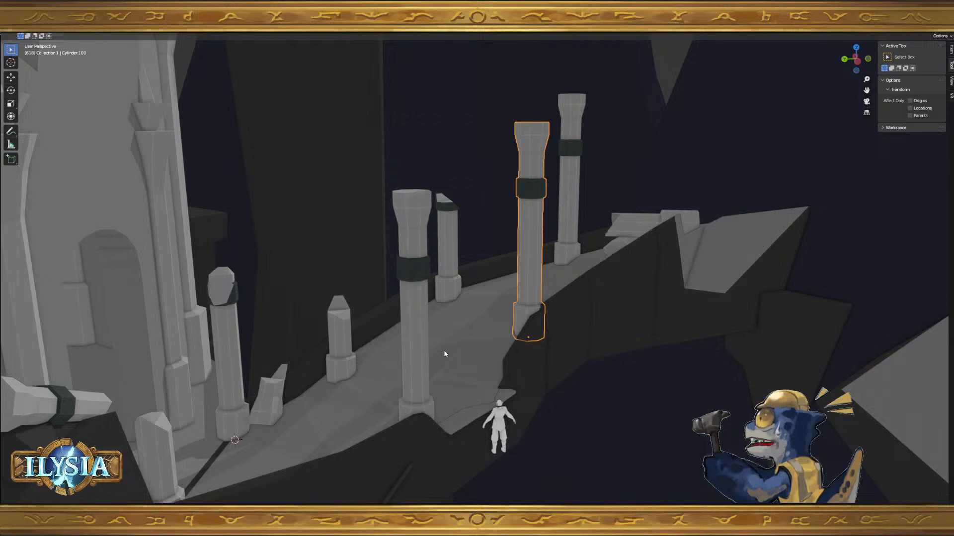
middle_click_drag(521, 346, 520, 366)
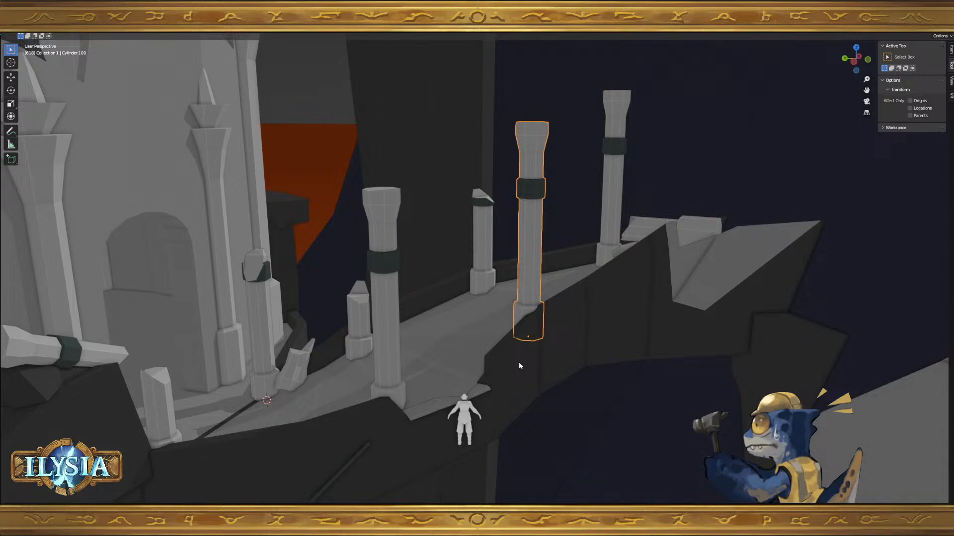
middle_click_drag(520, 366, 544, 378)
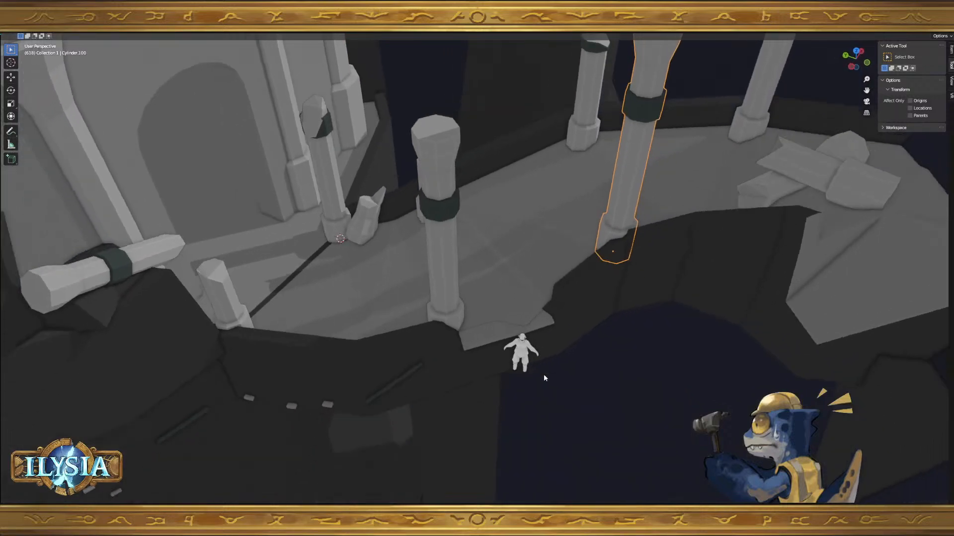
- Select alternating faces of the dark green band on the intact column beside the human figure and inset them individually
middle_click_drag(457, 269, 517, 332)
left_click(532, 312)
scroll(504, 323, "up", 1)
key("Tab")
left_click(556, 338, "shift")
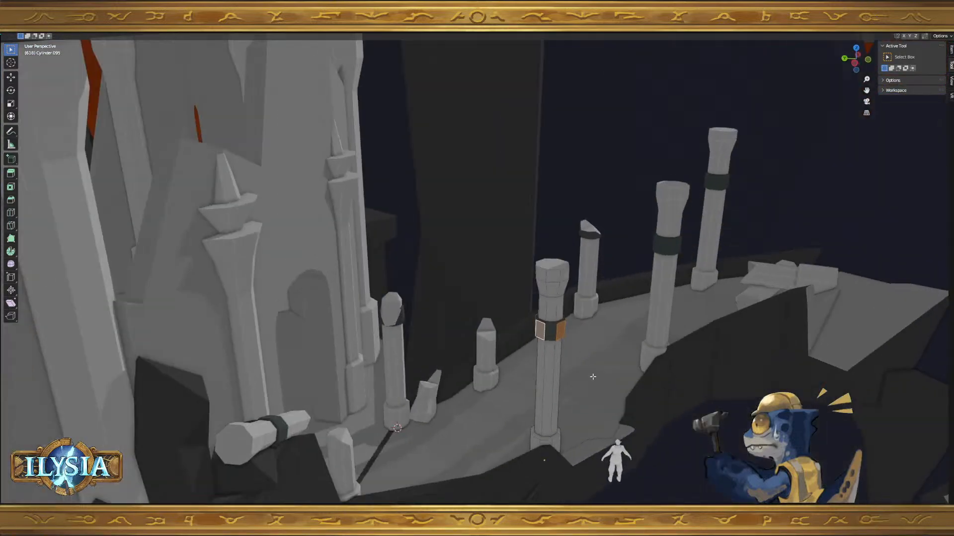
scroll(593, 378, "up", 5)
middle_click_drag(628, 405, 582, 348, "shift")
key("i")
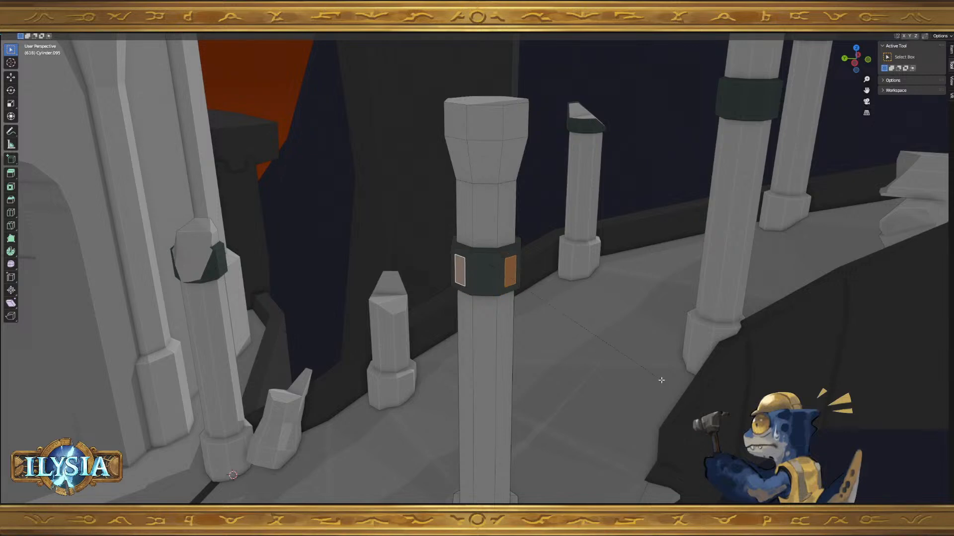
left_click(658, 379)
- Shorten the inset band faces vertically and move them toward the band's upper edge
key("s")
key("z")
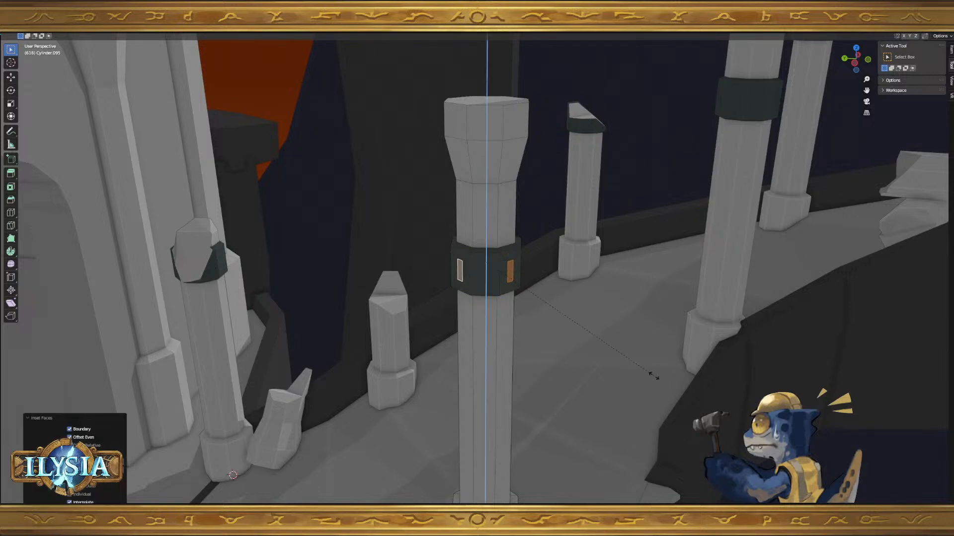
left_click(582, 321)
key("g")
key("z")
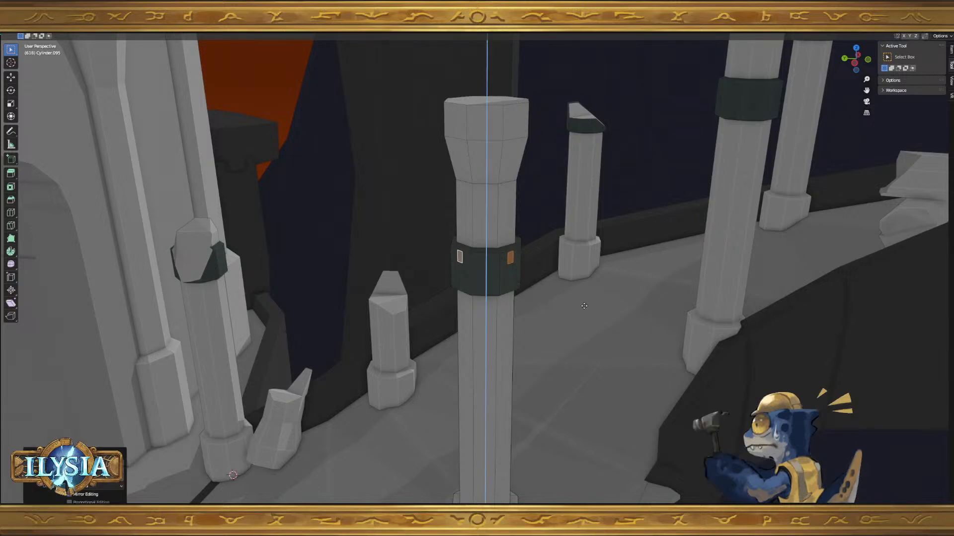
- Extrude the small band faces outward into four long arms and scale the whole column along Z
key("z")
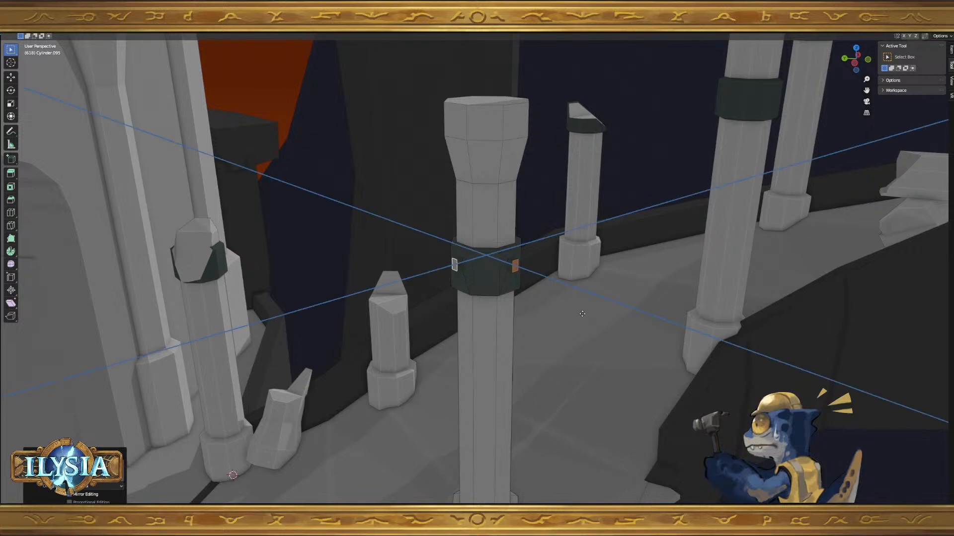
left_click(457, 324)
middle_click_drag(526, 330, 584, 354)
key("Tab")
key("s")
key("z")
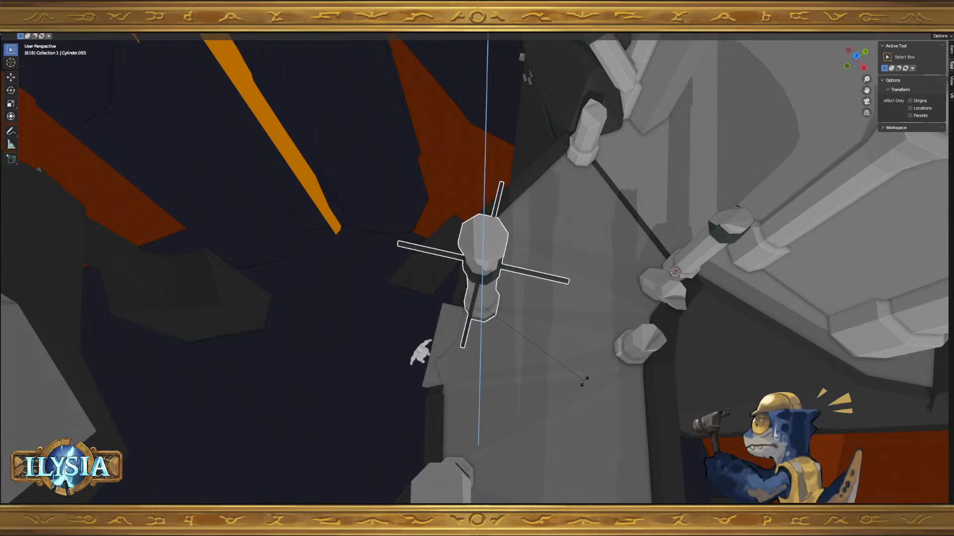
left_click(583, 382)
middle_click_drag(545, 376, 612, 319)
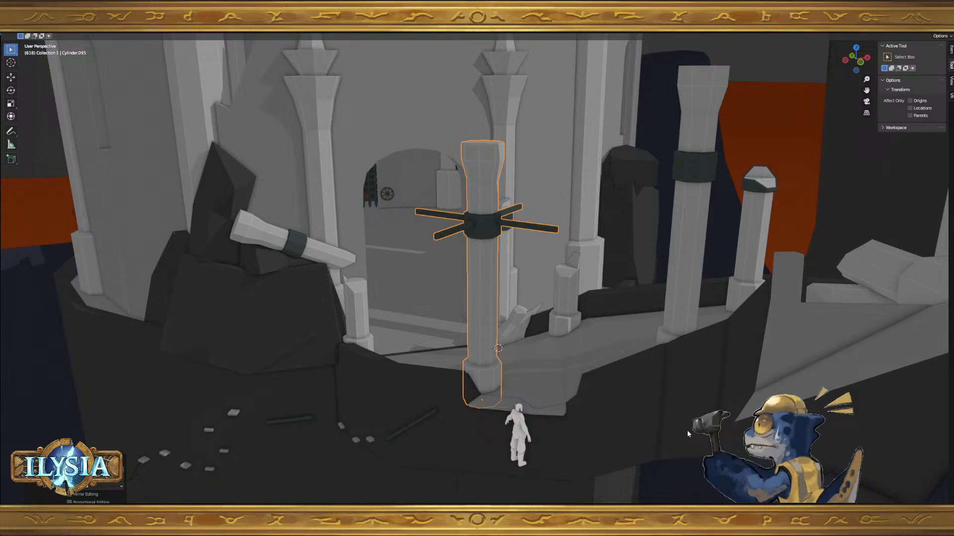
key("Tab")
key("s")
key("z")
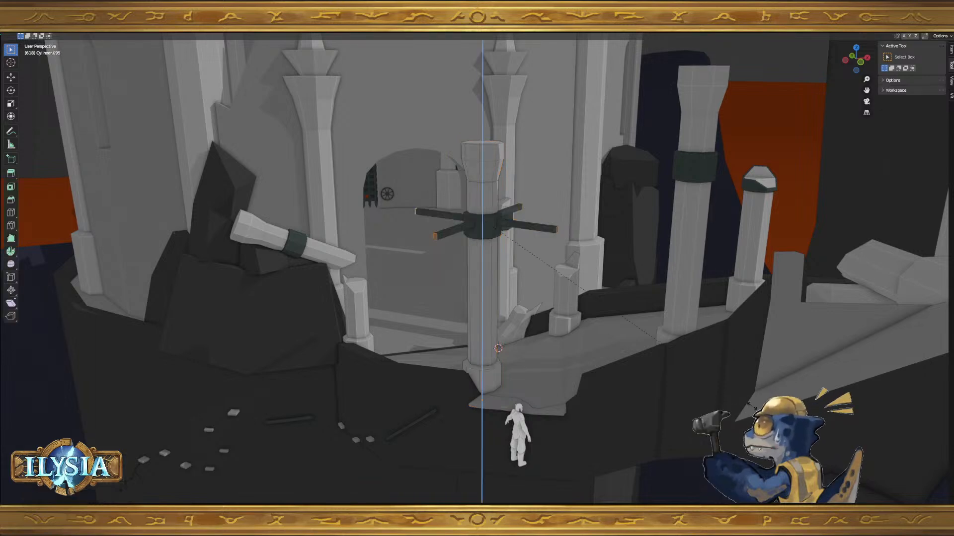
key("x")
right_click(741, 400)
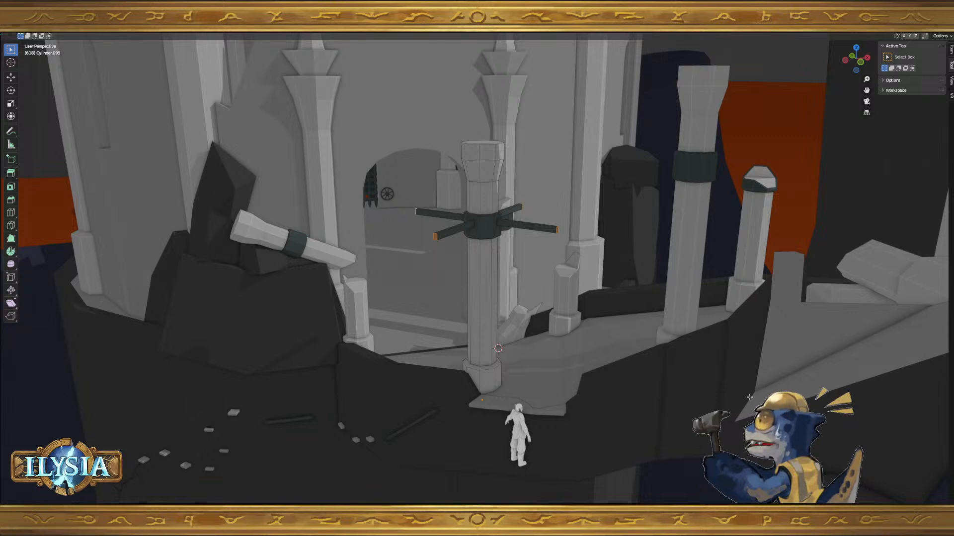
- Move the lower edges at the arms' bases vertically so the arms thicken where they meet the band
middle_click_drag(593, 380, 575, 391)
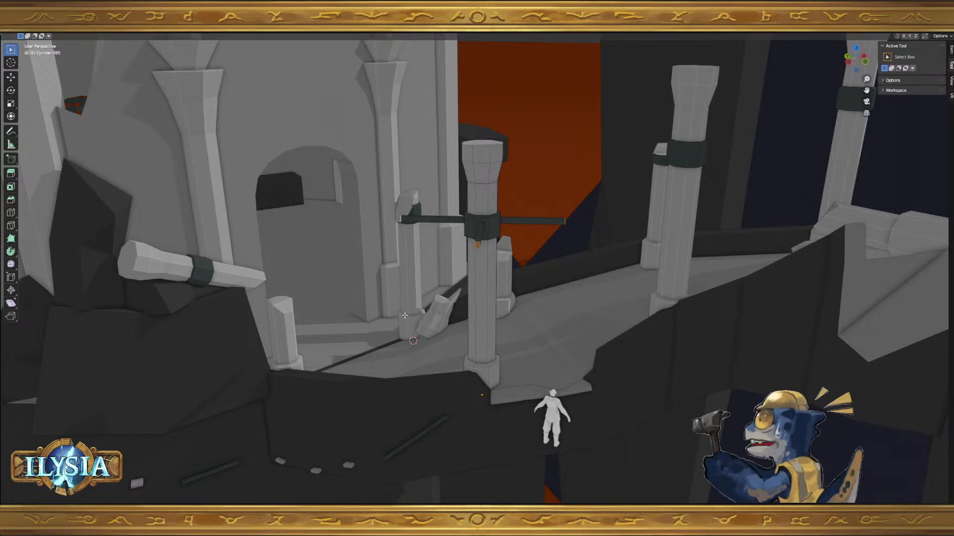
middle_click_drag(491, 285, 473, 246)
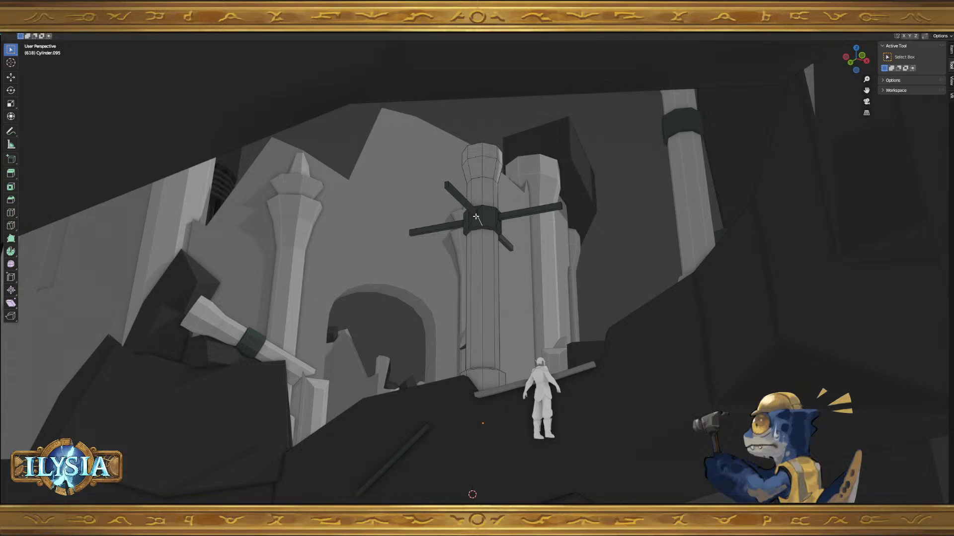
scroll(516, 220, "up", 5)
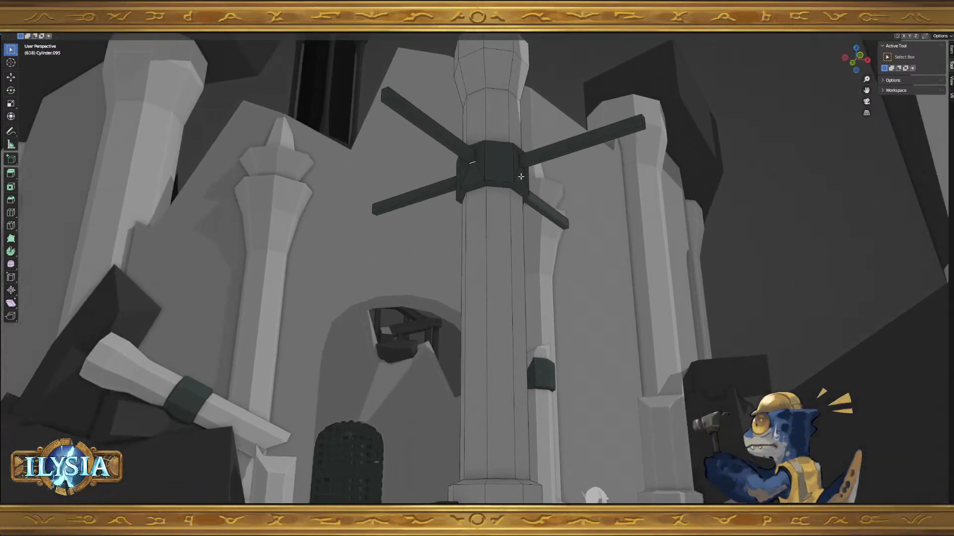
middle_click_drag(449, 245, 519, 186)
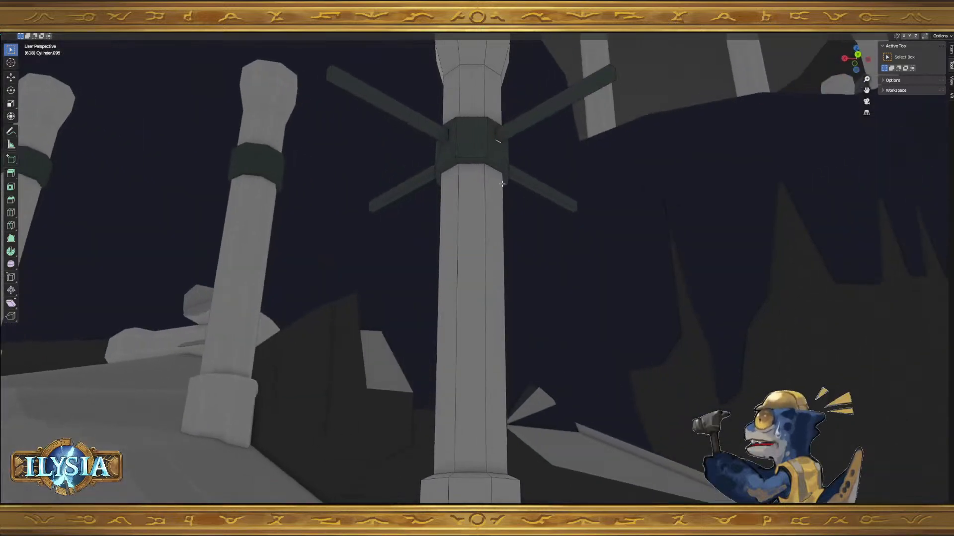
key("ctrl+r")
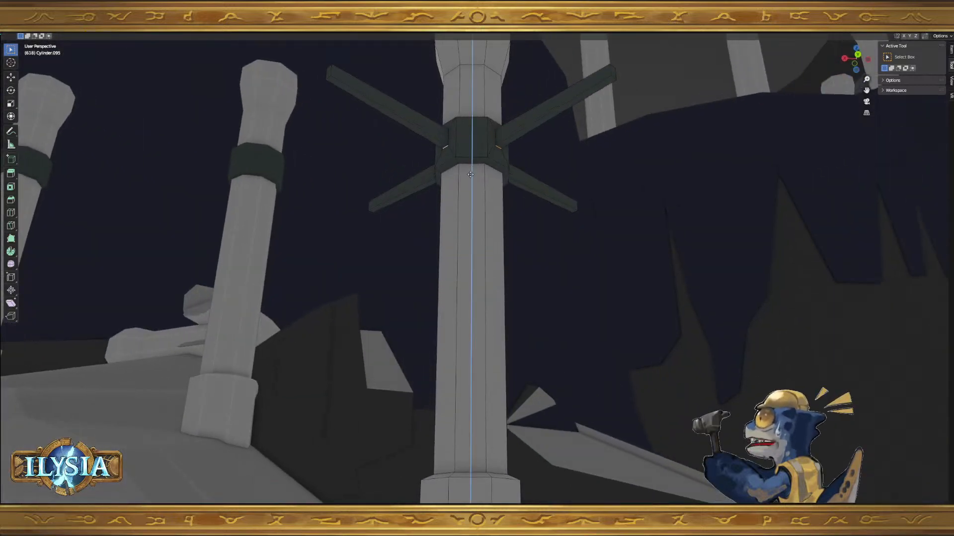
left_click(472, 178)
right_click(475, 179)
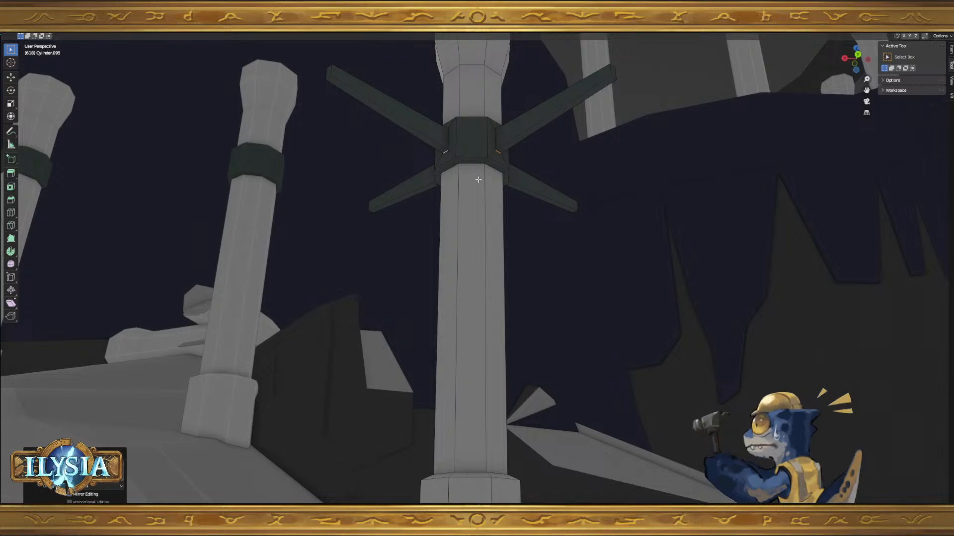
middle_click_drag(517, 168, 517, 174, "shift")
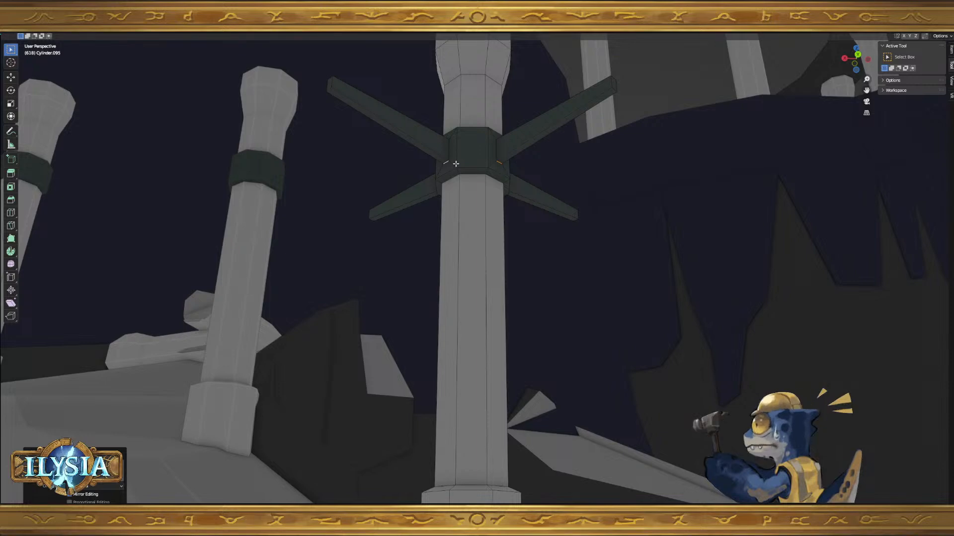
middle_click_drag(468, 182, 551, 236)
key("g")
key("z")
left_click(567, 209)
- Look over the column with its arms and undo them back to the small inset faces on the band
key("Tab")
scroll(522, 244, "down", 5)
mouse_move(483, 250)
middle_mouse_down()
mouse_move(546, 269)
mouse_move(577, 263)
mouse_move(535, 270)
mouse_move(534, 218)
mouse_move(483, 232)
middle_mouse_up()
key("Tab")
key("Tab")
key("Tab")
key("ctrl+z")
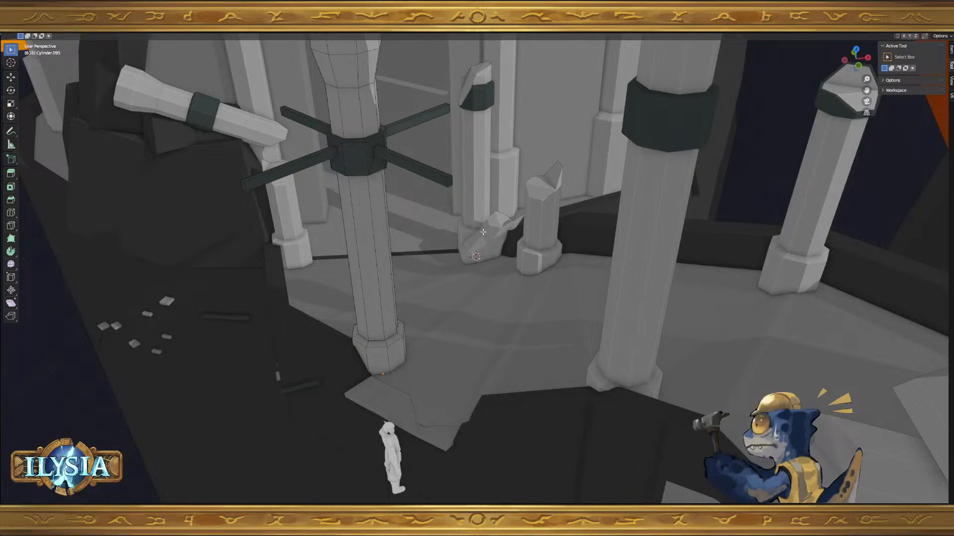
key("ctrl+z")
key("ctrl+z")
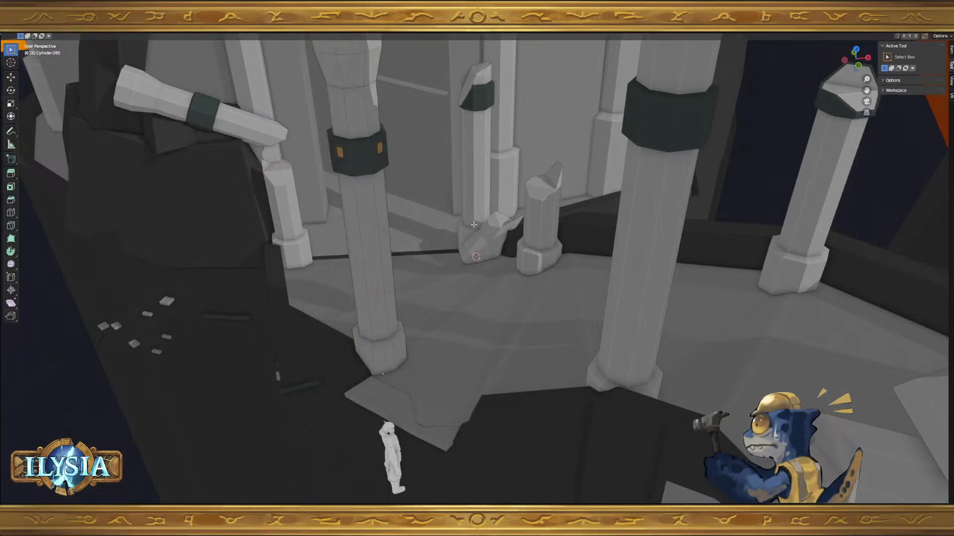
- Try extruding the small inset faces into short stubs and undo back to the plain band
middle_click_drag(473, 225, 462, 218)
key("e")
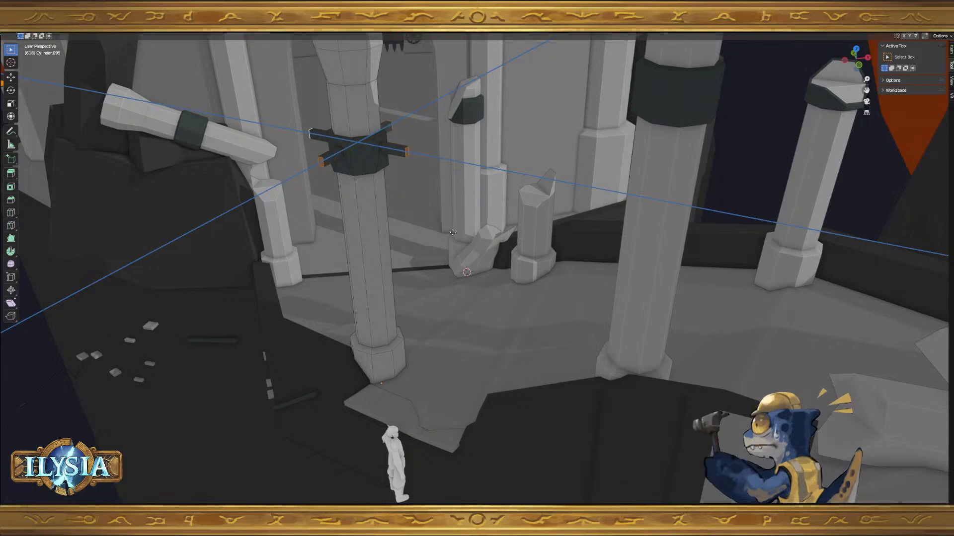
left_click(437, 240)
mouse_move(436, 240)
middle_mouse_down()
mouse_move(437, 268)
mouse_move(431, 231)
middle_mouse_up()
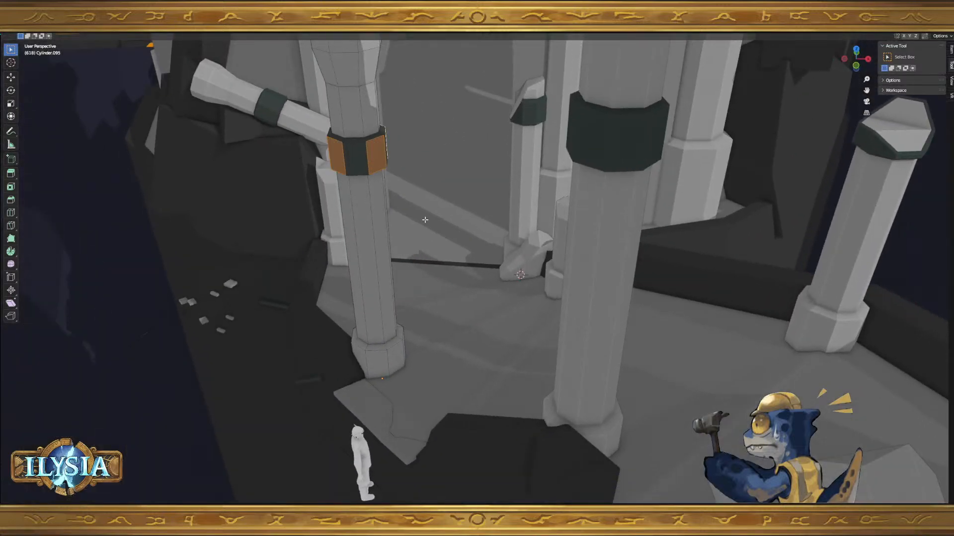
- Inset all faces around the front column's dark green band into a thin ring and extrude it outward horizontally into a wide disc
left_click(370, 158)
left_click(369, 157, "alt")
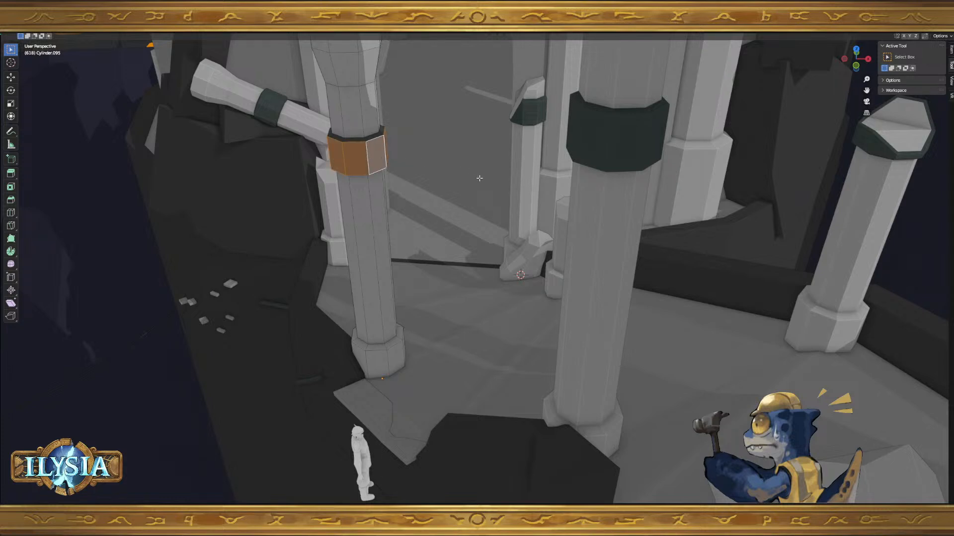
key("s")
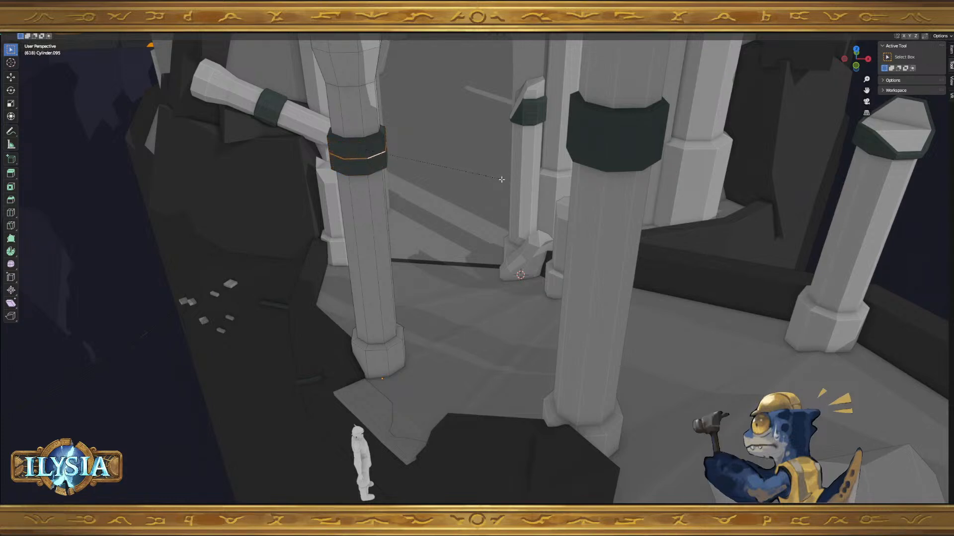
left_click(503, 179)
key("e")
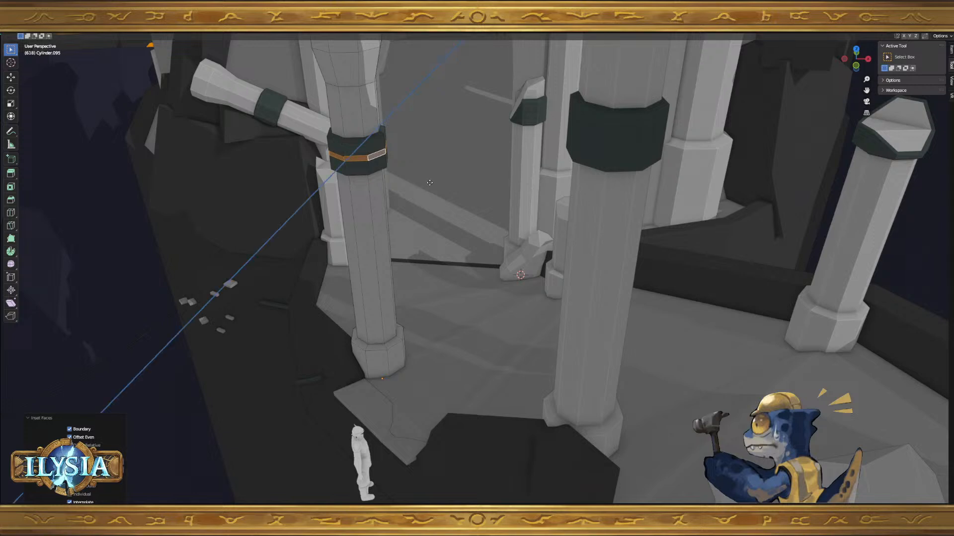
right_click(460, 188)
key("shift+z")
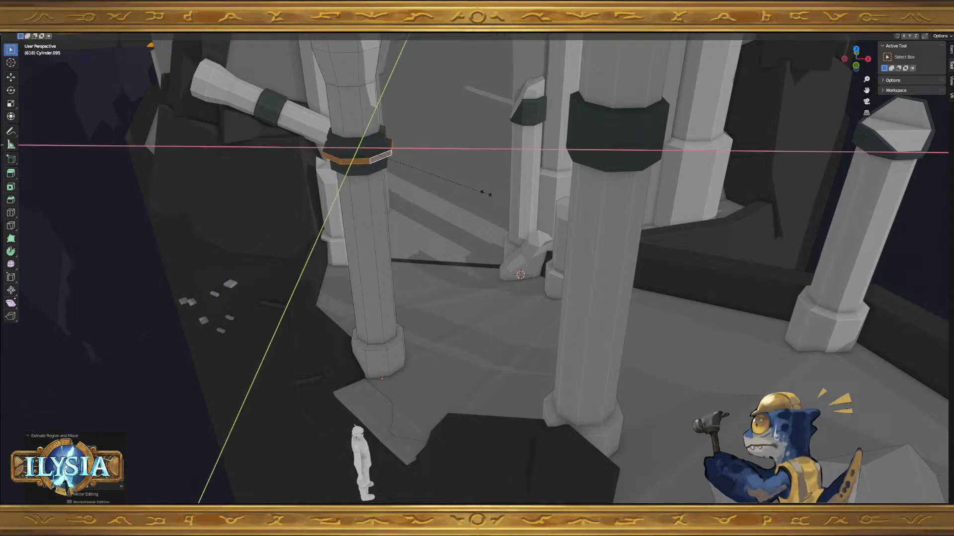
left_click(627, 187)
- Select the ring of faces on top of the disc and try insetting them individually
middle_click_drag(362, 207, 396, 204)
left_click(397, 172)
left_click(402, 164, "alt")
middle_click_drag(401, 164, 508, 247)
key("KP_7")
scroll(502, 248, "up", 4)
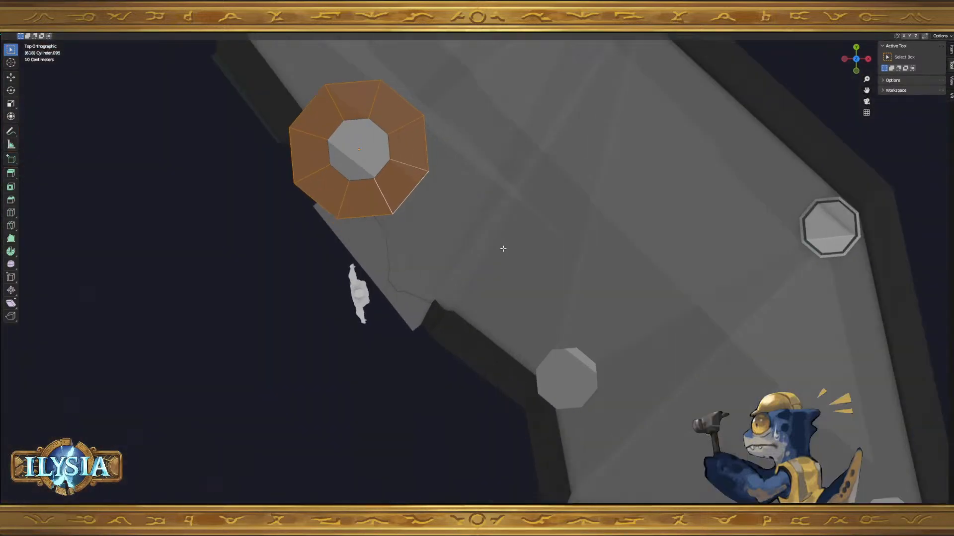
middle_click_drag(450, 253, 567, 268, "shift")
key("s")
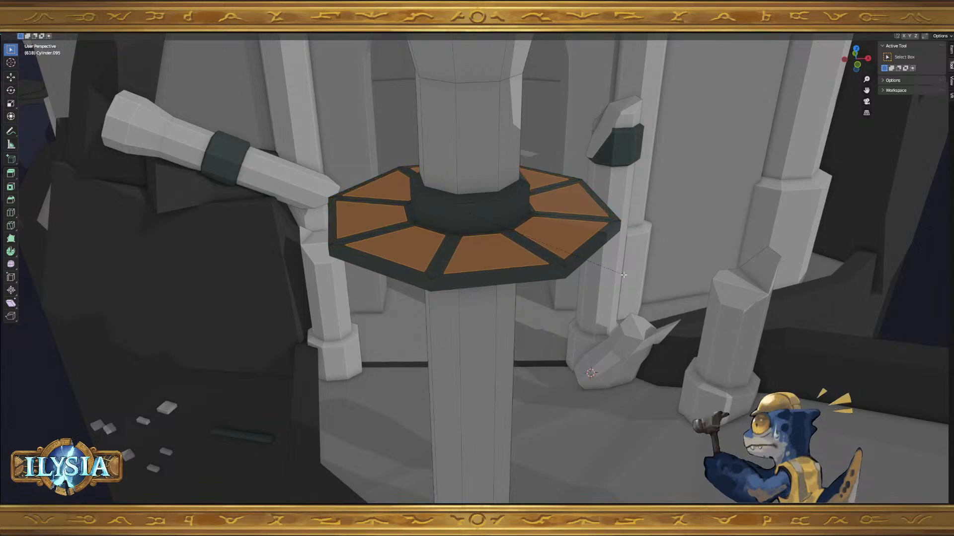
key("Escape")
scroll(648, 280, "down", 4)
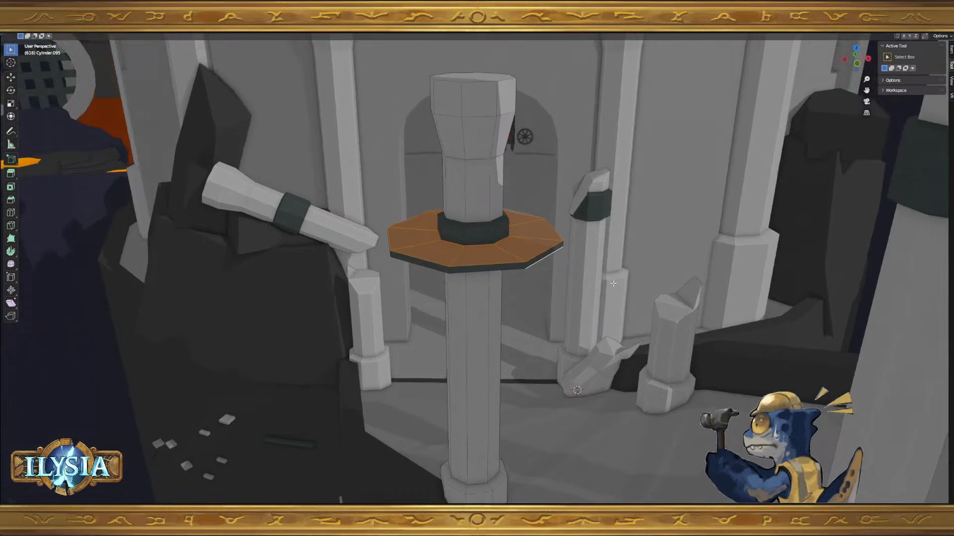
- Undo the wide disc and its thin inset ring back to the plain band
key("ctrl+z")
key("ctrl+z")
key("ctrl+z")
key("ctrl+z")
key("ctrl+z")
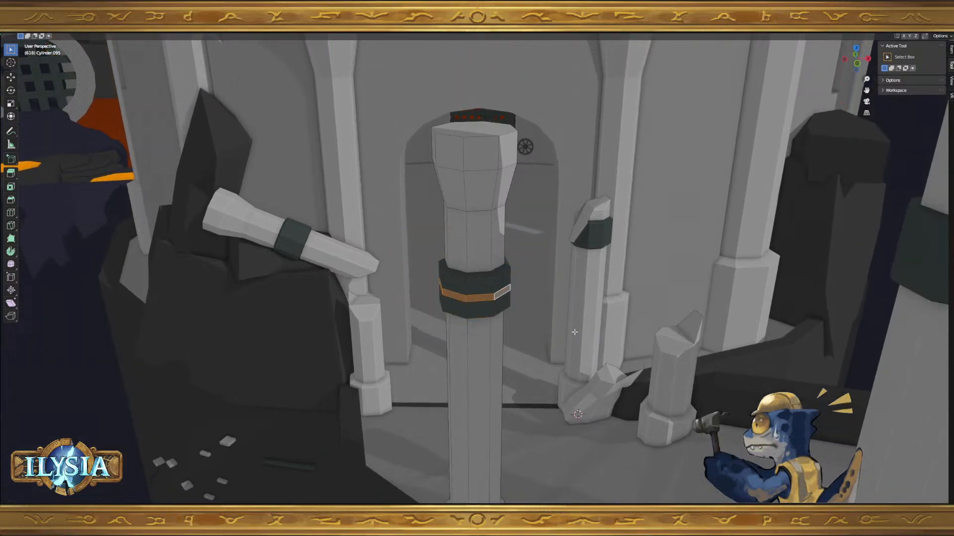
key("ctrl+shift+z")
- Select every other face around the column's band and inset them into small separate faces
left_click(456, 301)
left_click(501, 294, "shift")
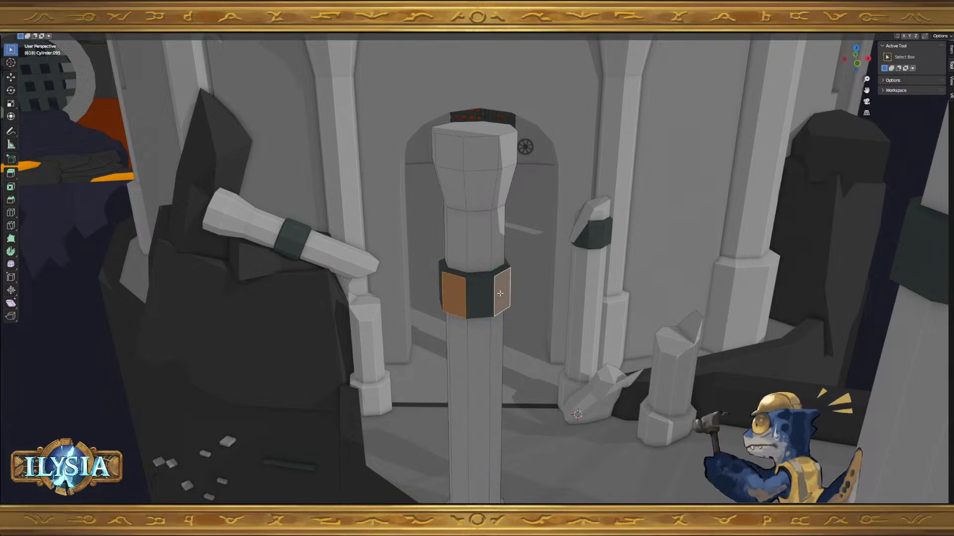
key("ctrl+shift+KP_Add")
key("ctrl+shift+KP_Add")
key("ctrl+shift+KP_Add")
middle_click_drag(548, 304, 560, 341)
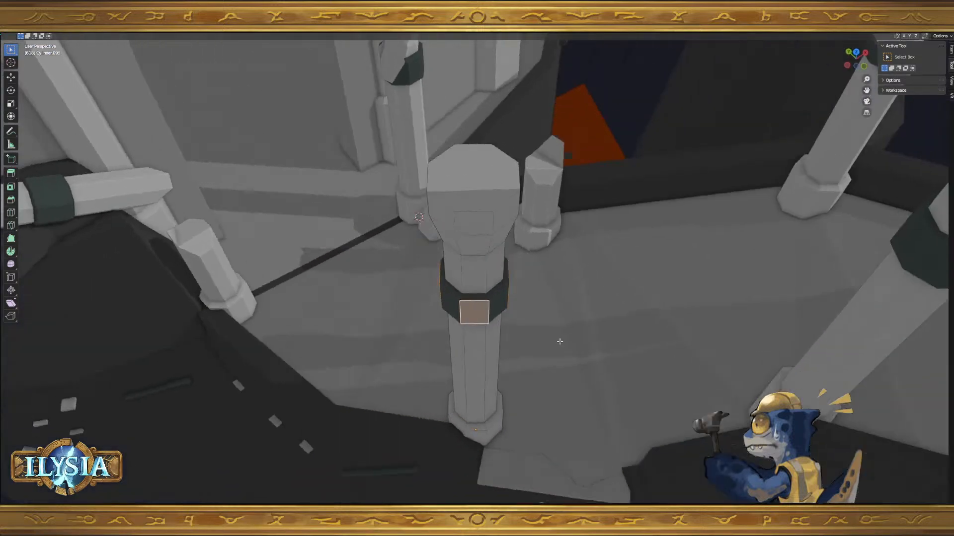
left_click(612, 337)
- Scale the small inset faces along Z and adjust their height on the band
middle_click_drag(611, 337, 605, 298)
key("s")
key("z")
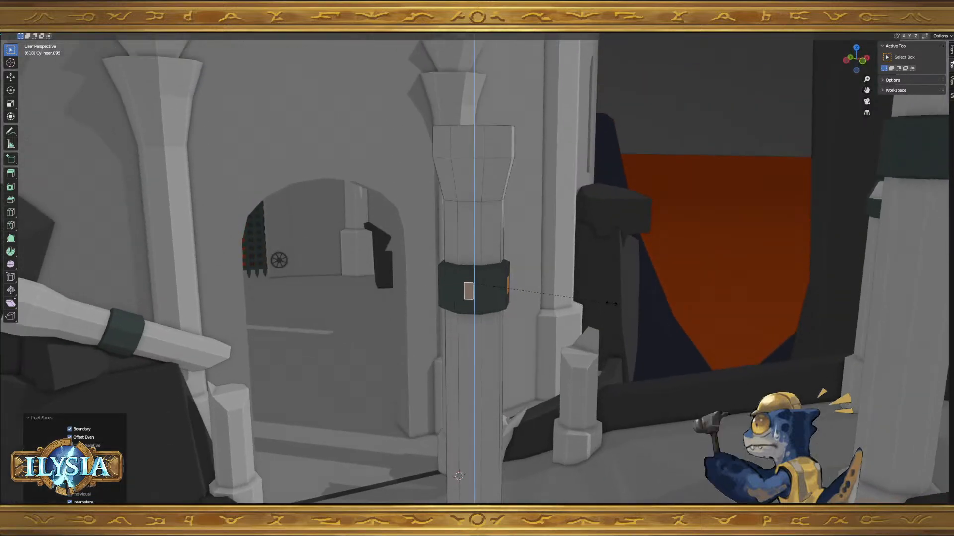
left_click(586, 300)
key("g")
key("z")
left_click(587, 294)
- Try extruding the small inset faces slightly and scaling them, and undo the attempt
middle_click_drag(587, 294, 604, 309)
key("e")
left_click(601, 330)
key("s")
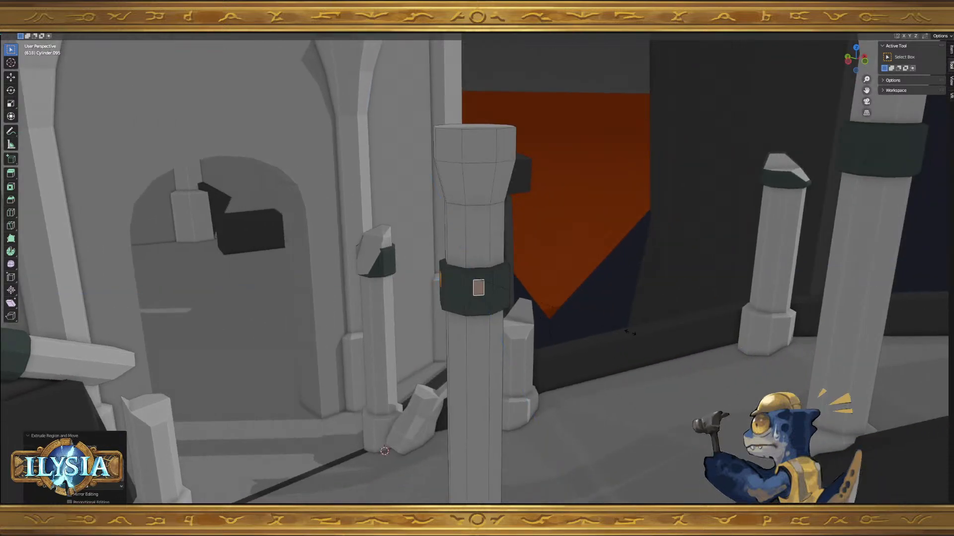
key("ctrl+z")
key("ctrl+z")
- Shift the small inset faces along Z and extrude them outward into four long arms
key("g")
key("z")
left_click(630, 326)
key("e")
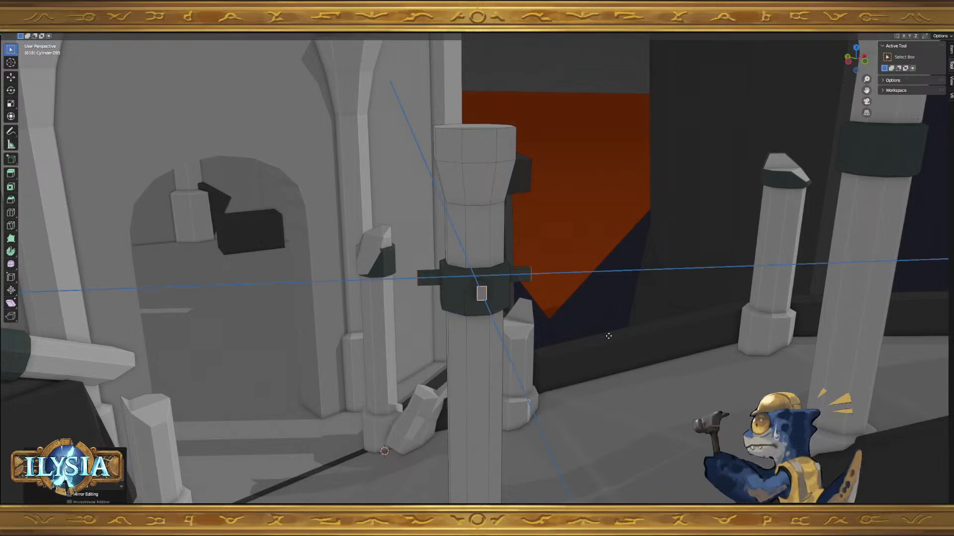
left_click(530, 375)
middle_click_drag(530, 374, 580, 364)
key("g")
key("z")
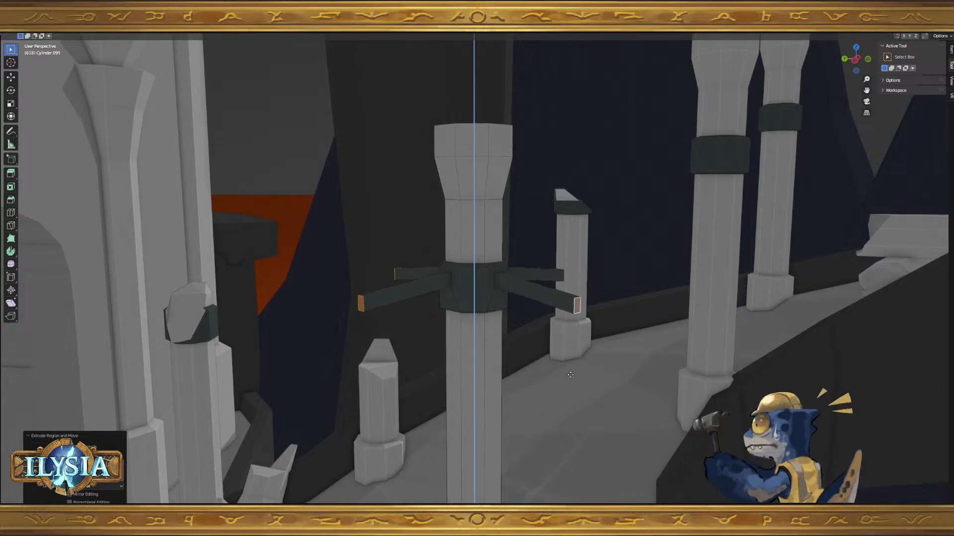
right_click(569, 381)
- Rotate the whole column in top view so its four arms line up with the bridge edge
middle_click_drag(568, 379, 505, 374)
scroll(504, 374, "down", 8)
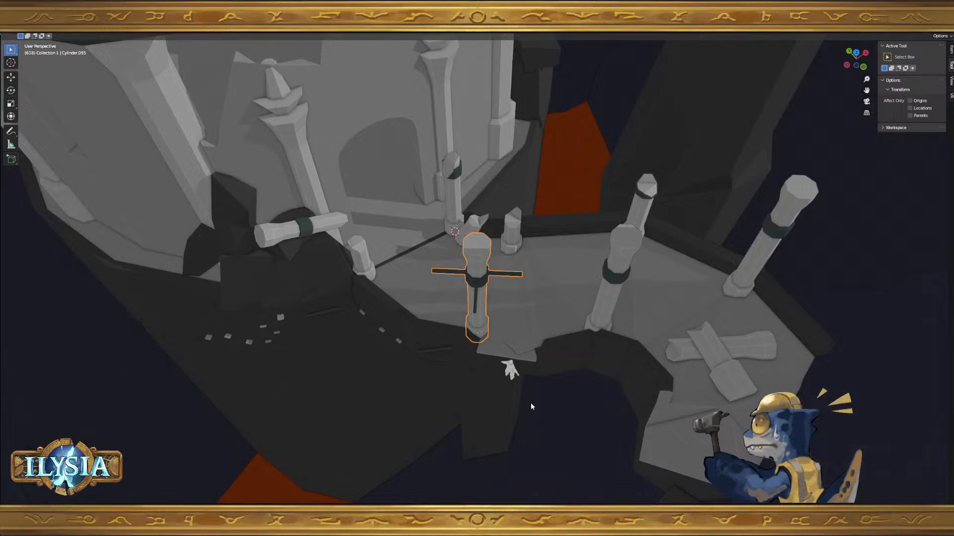
key("Tab")
key("Tab")
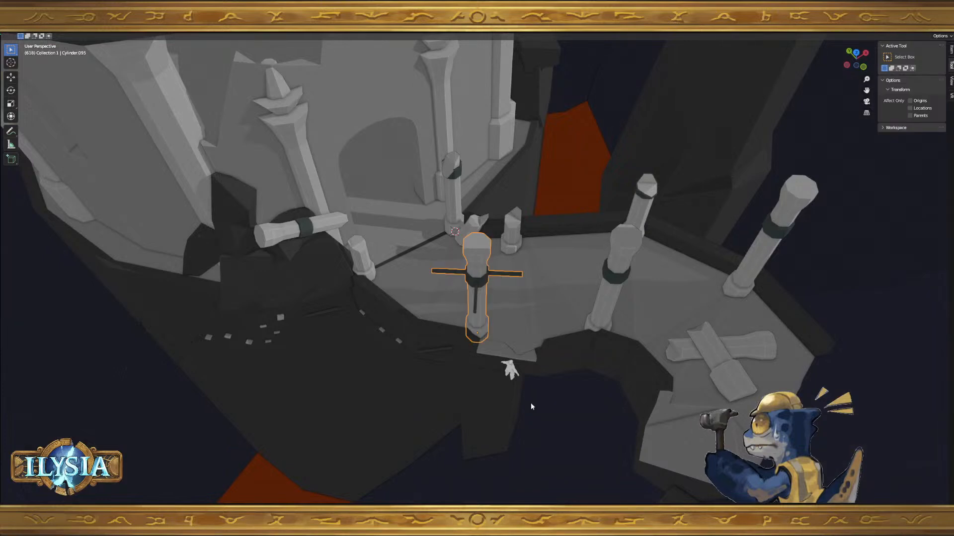
key("KP_7")
scroll(531, 403, "up", 4)
mouse_move(586, 392)
middle_mouse_down("shift")
mouse_move(667, 434)
mouse_move(601, 384)
middle_mouse_up("shift")
key("r")
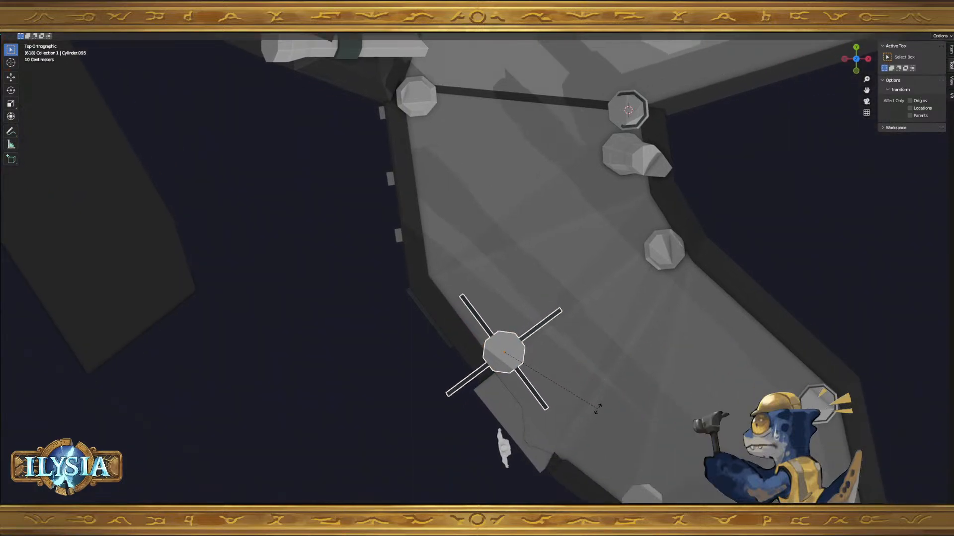
left_click(596, 411)
middle_click_drag(596, 412, 487, 300, "shift")
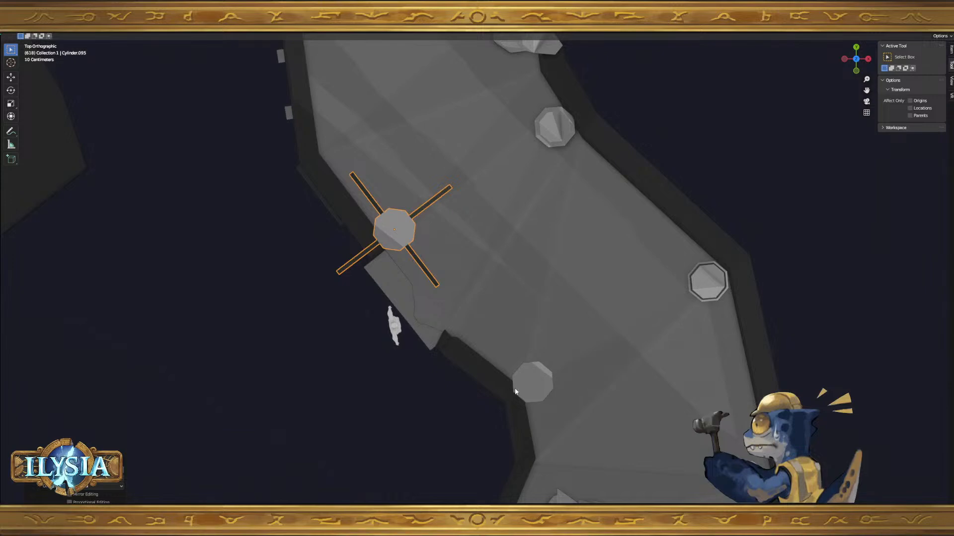
middle_click_drag(529, 384, 451, 377)
- Undo the rotation of the column with the four arms
key("ctrl+z")
key("ctrl+z")
key("ctrl+z")
key("ctrl+z")
key("ctrl+z")
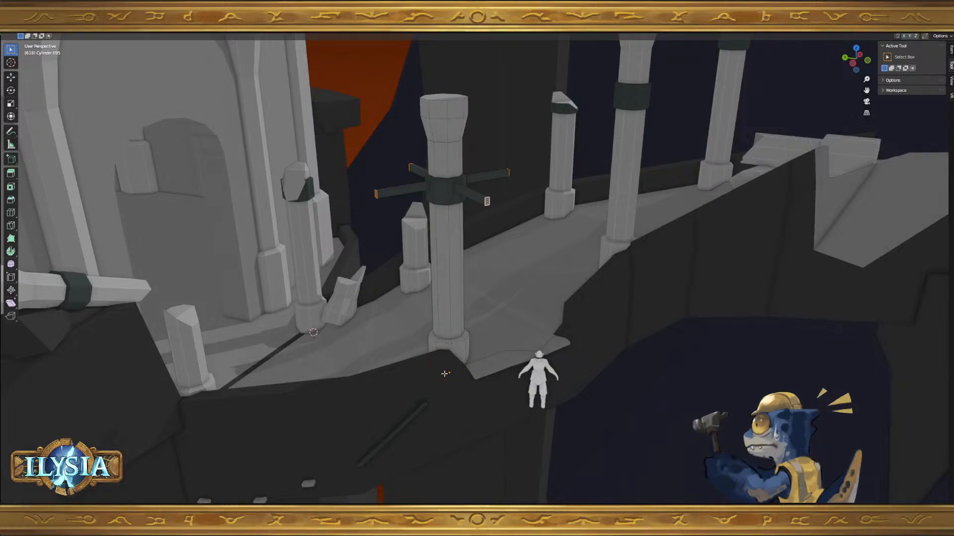
- Raise the small inset faces on the band along Z and extrude them outward into short stubs
key("g")
key("z")
left_click(487, 354)
middle_click_drag(444, 323, 452, 266)
scroll(445, 374, "up", 2)
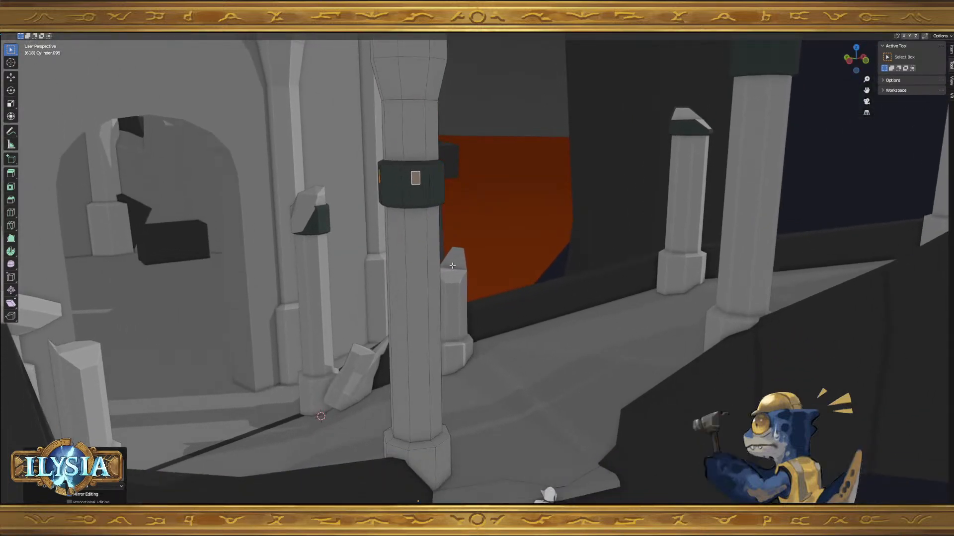
key("g")
key("shift+z")
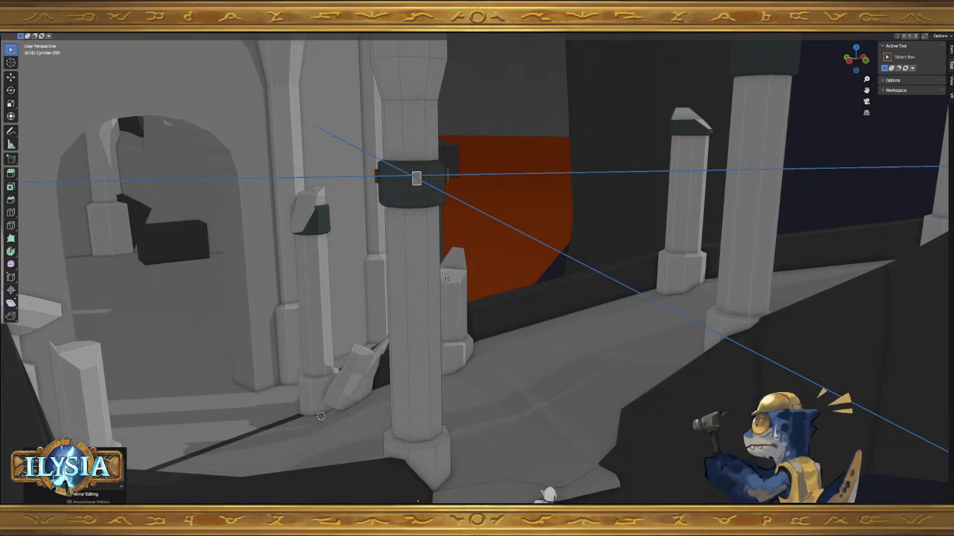
left_click(447, 278)
- Try insetting the side face of a single stub and deleting its inner face
middle_click_drag(447, 278, 428, 343)
scroll(425, 273, "up", 2)
left_click(432, 253)
middle_click_drag(450, 261, 406, 263)
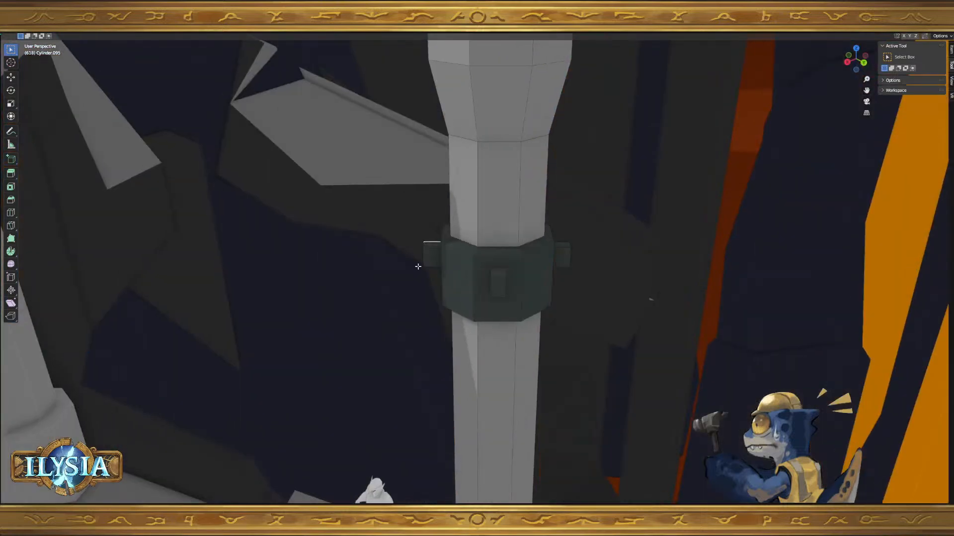
left_click(432, 257)
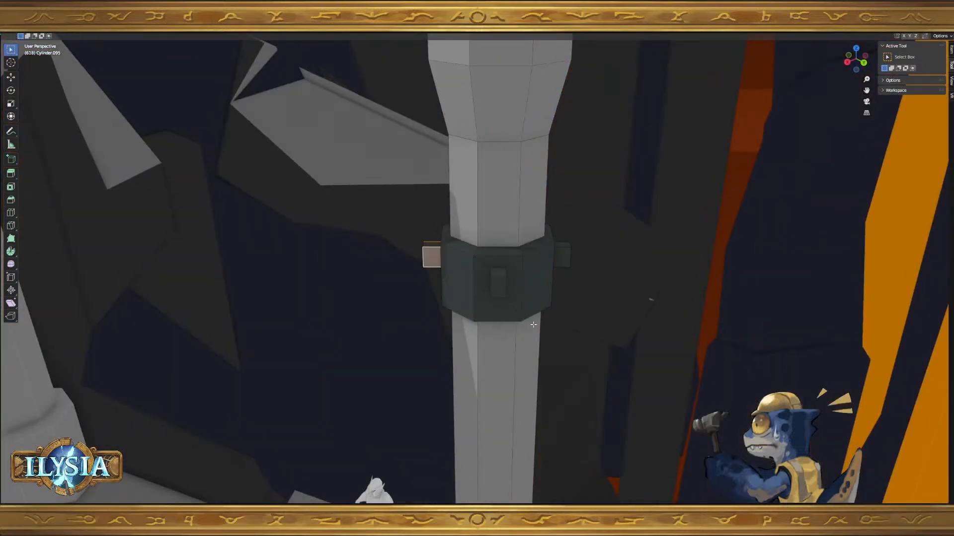
key("i")
left_click(583, 334)
middle_click_drag(583, 335, 558, 341)
key("x")
left_click(557, 342)
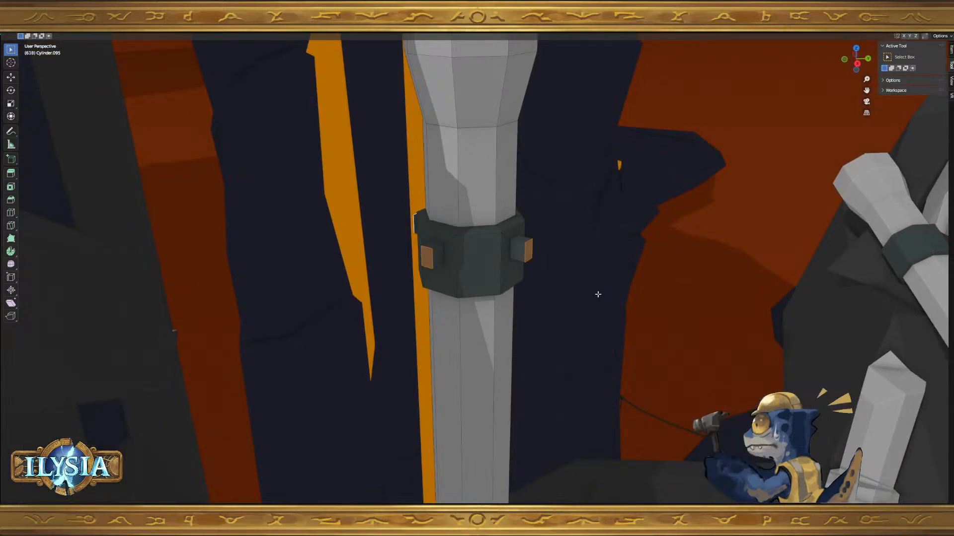
- Select the side faces of the stubs around the band, inset them and delete the inner faces to make openings
left_click(438, 261)
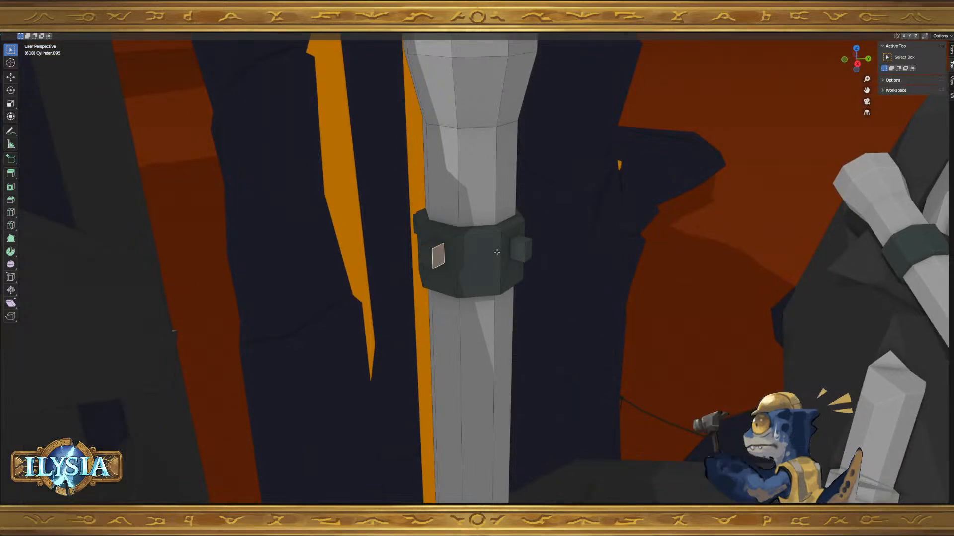
left_click(518, 249, "shift")
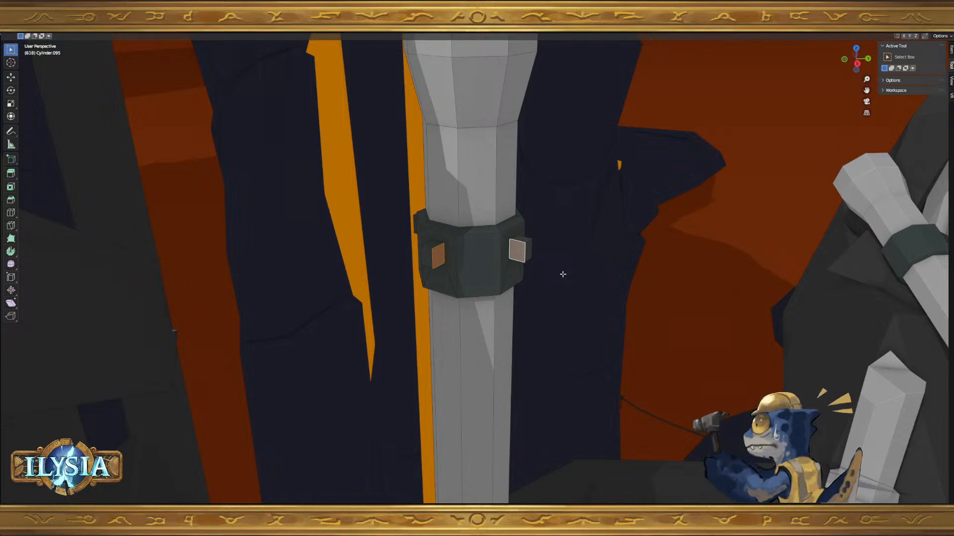
mouse_move(497, 261)
middle_mouse_down()
mouse_move(445, 254)
mouse_move(498, 267)
middle_mouse_up()
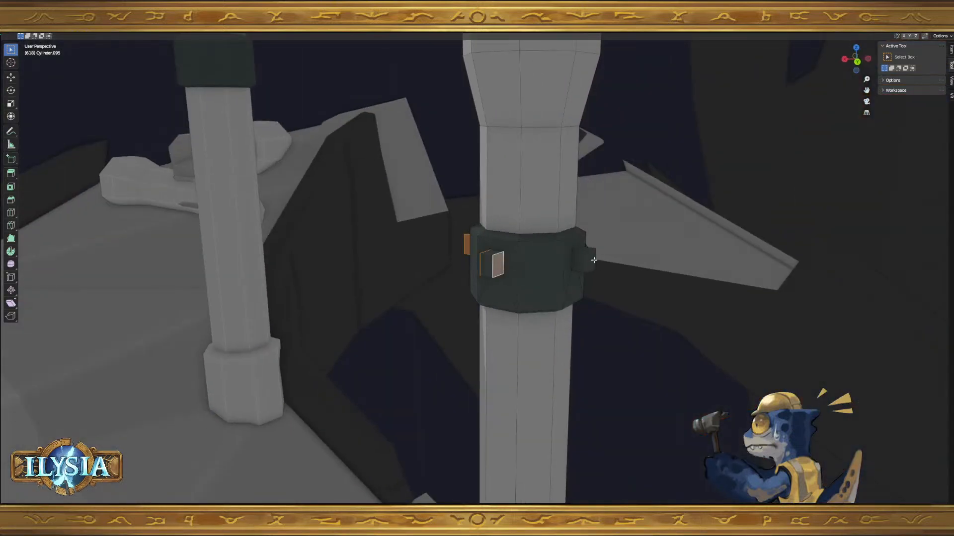
middle_click_drag(577, 262, 539, 298)
left_click(586, 283, "shift")
left_click(483, 282, "shift")
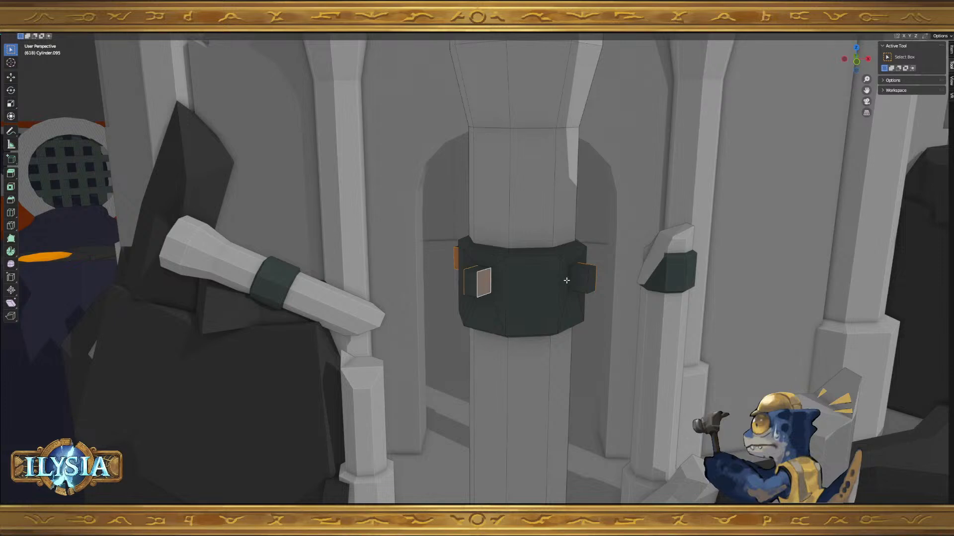
middle_click_drag(682, 304, 653, 307)
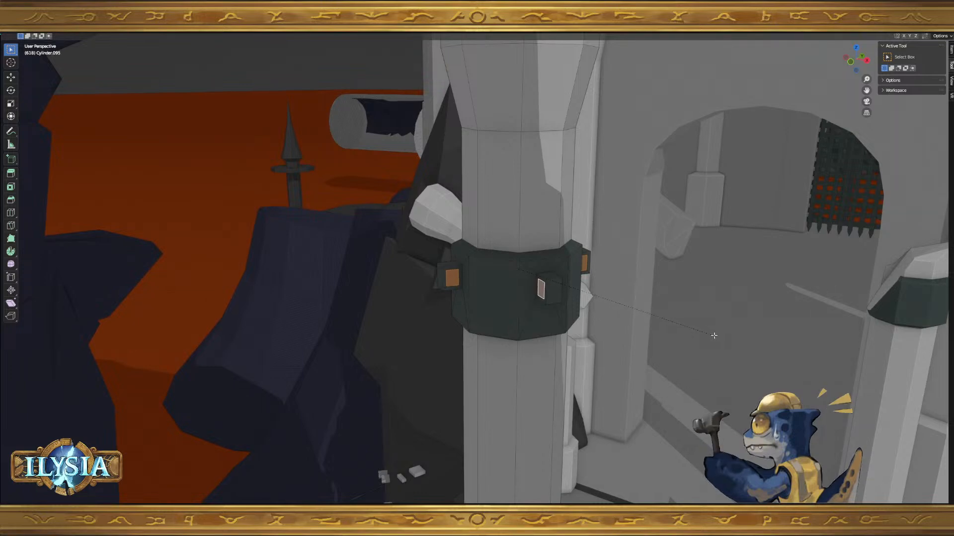
left_click(712, 336)
middle_click_drag(712, 336, 508, 336)
key("x")
left_click(520, 337)
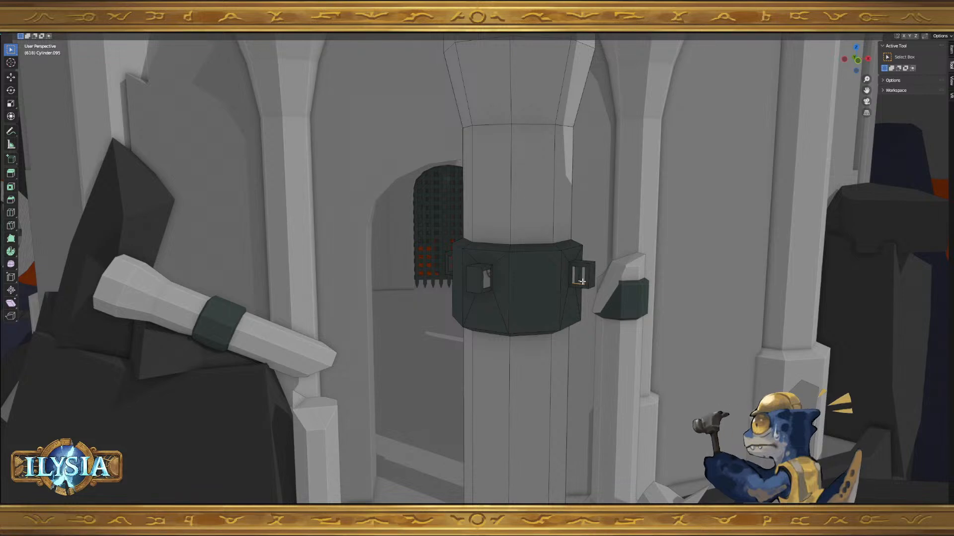
- Examine the openings cut through the band's stubs from several sides
mouse_move(582, 282)
middle_mouse_down()
mouse_move(589, 269)
mouse_move(584, 274)
mouse_move(603, 275)
mouse_move(587, 270)
middle_mouse_up()
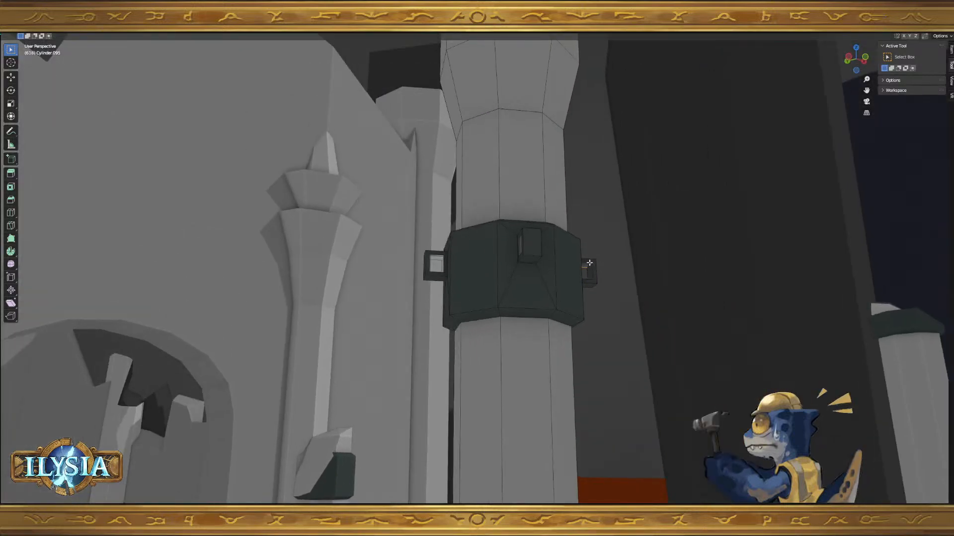
left_click(584, 270)
middle_click_drag(593, 270, 630, 285)
key("Tab")
key("Tab")
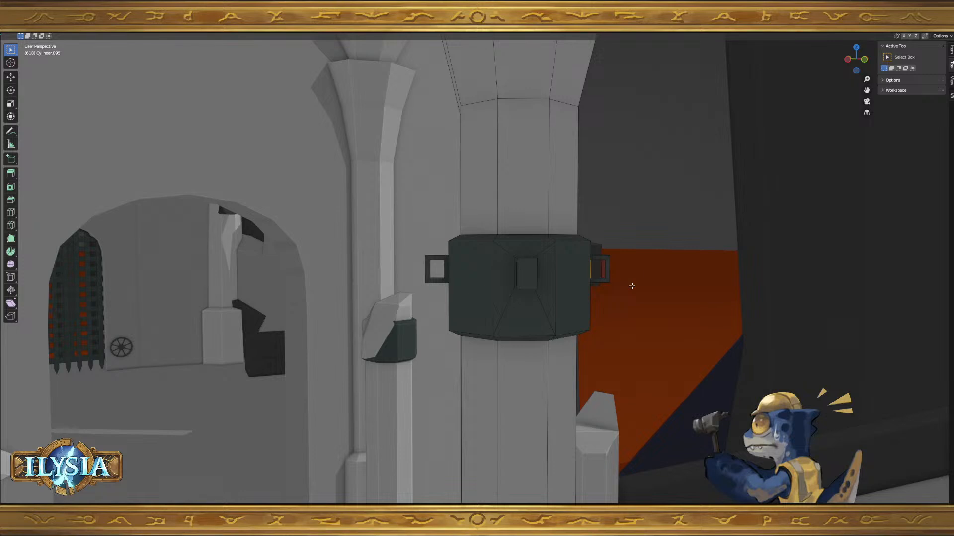
middle_click_drag(626, 292, 613, 313)
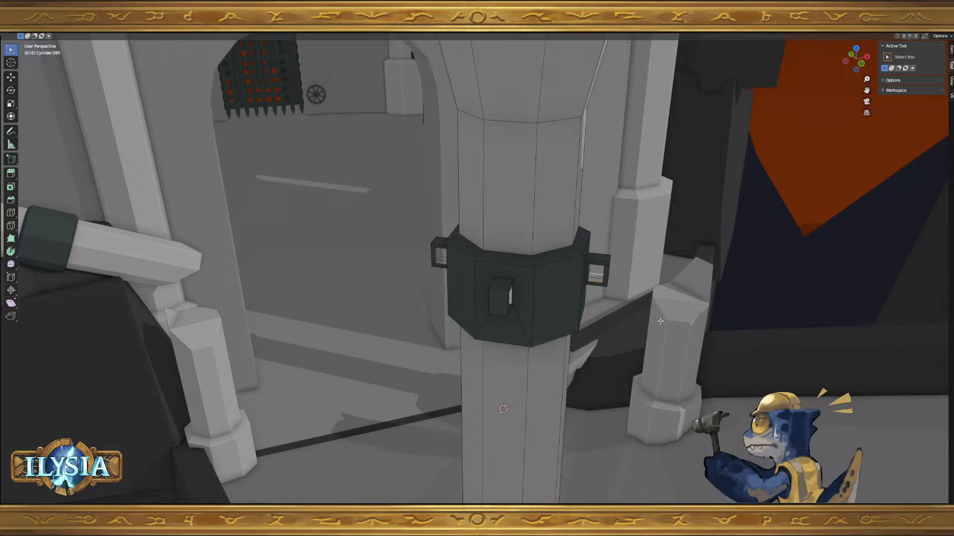
middle_click_drag(740, 400, 727, 398)
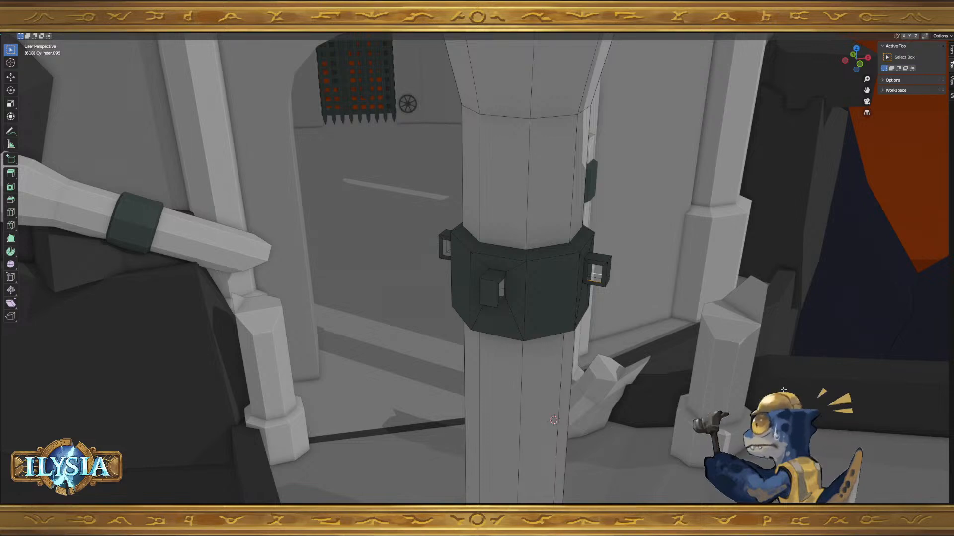
middle_click_drag(654, 300, 617, 298)
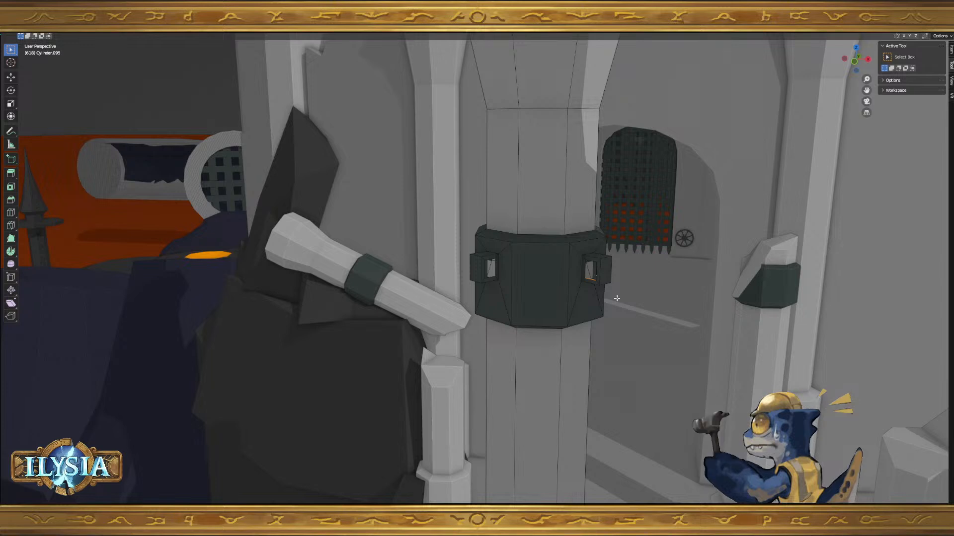
middle_click_drag(630, 284, 643, 287)
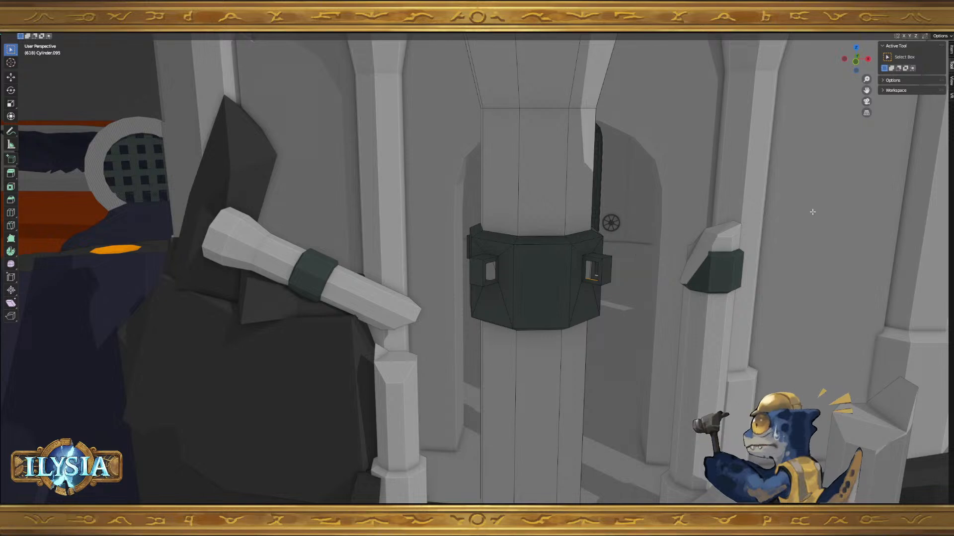
middle_click_drag(839, 250, 661, 283)
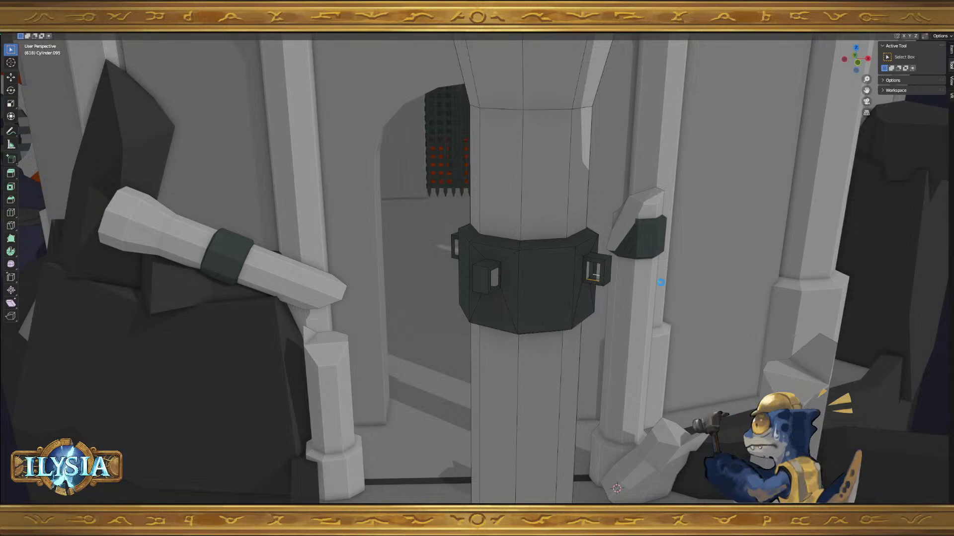